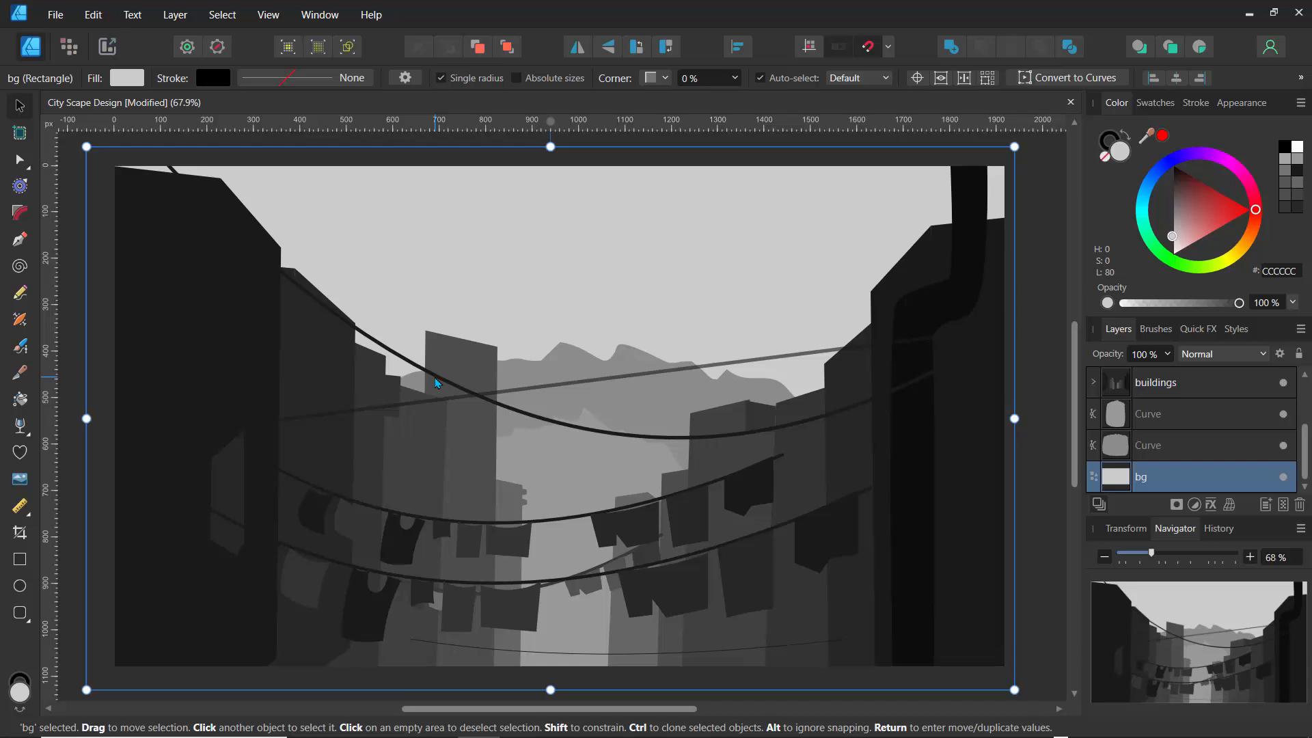
Detach and enlarge the layer list, and expand the b left group to show its individual building layers
left_click(230, 320)
left_click(219, 313)
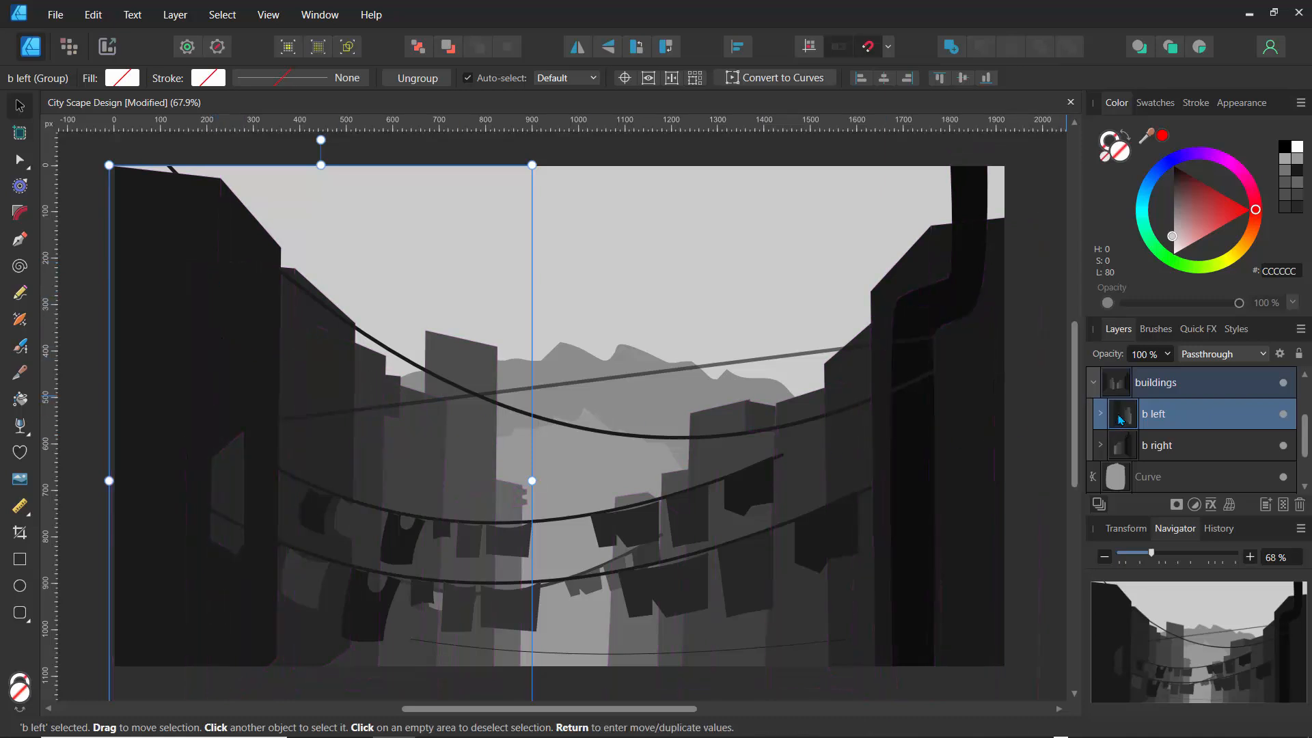
mouse_move(1119, 332)
left_mouse_down()
mouse_move(991, 385)
mouse_move(950, 330)
mouse_move(897, 161)
left_mouse_up()
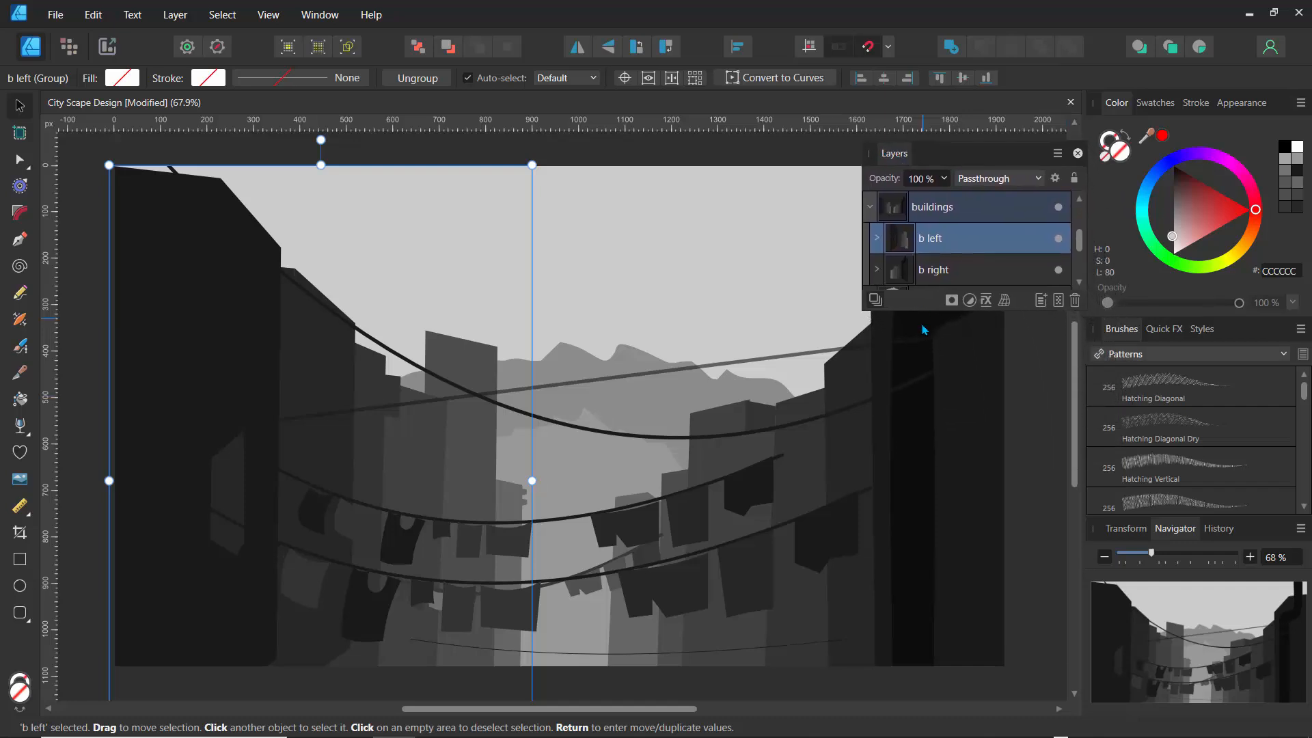
mouse_move(915, 309)
left_mouse_down()
mouse_move(917, 595)
mouse_move(934, 642)
mouse_move(931, 619)
left_mouse_up()
left_click(879, 333)
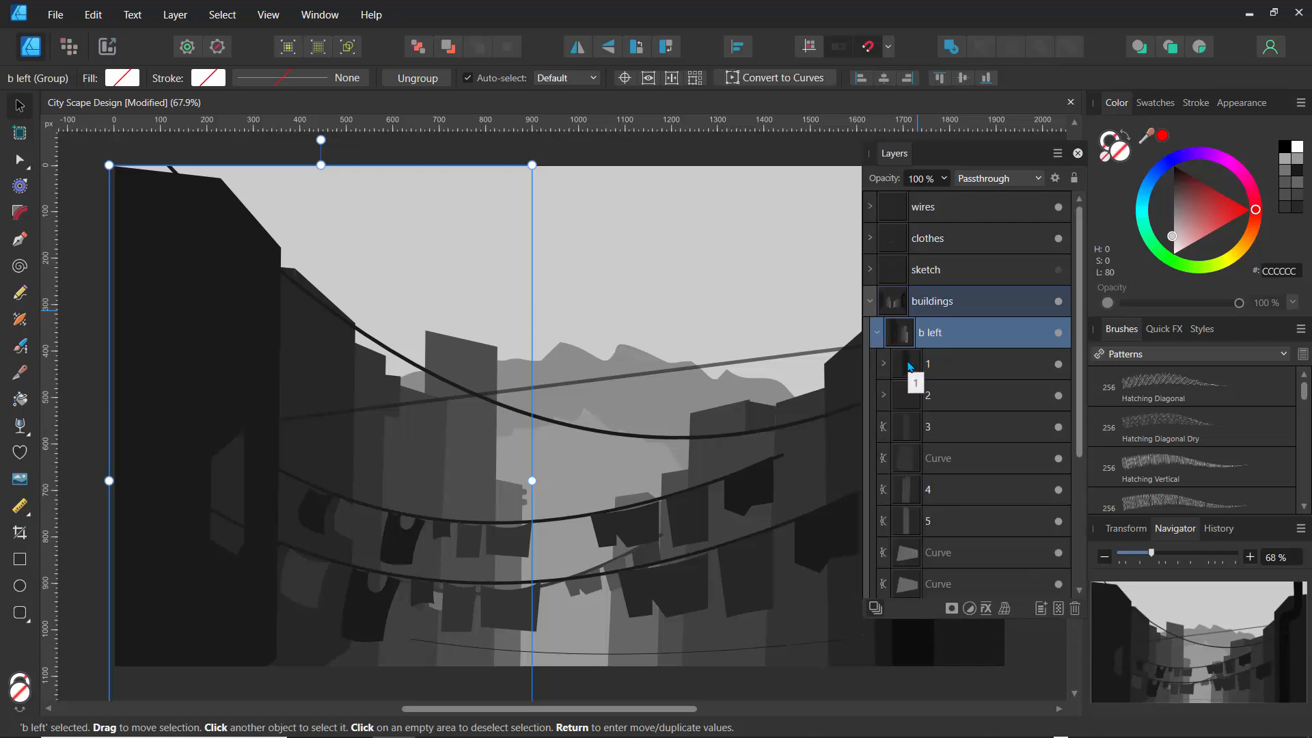
Toggle the visibility of layer 5 in the b left group to check which building it represents
left_click(910, 523)
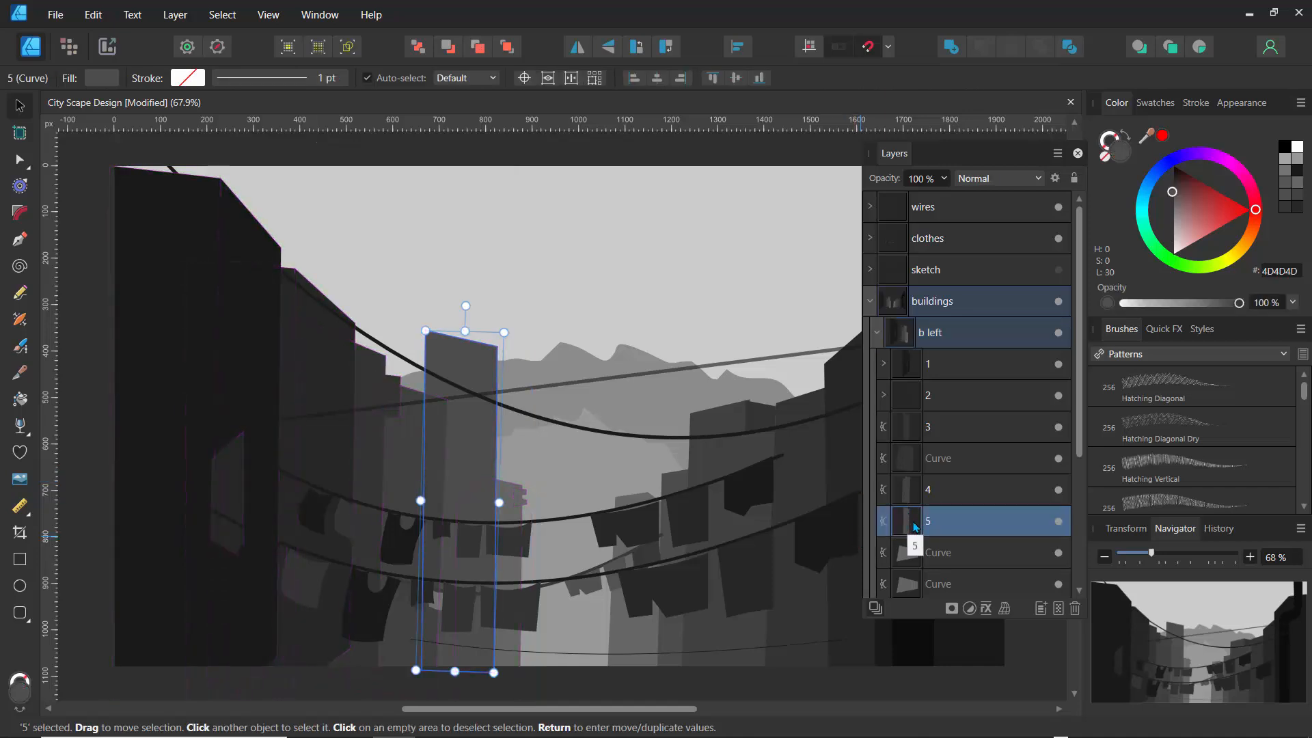
left_click(1059, 522)
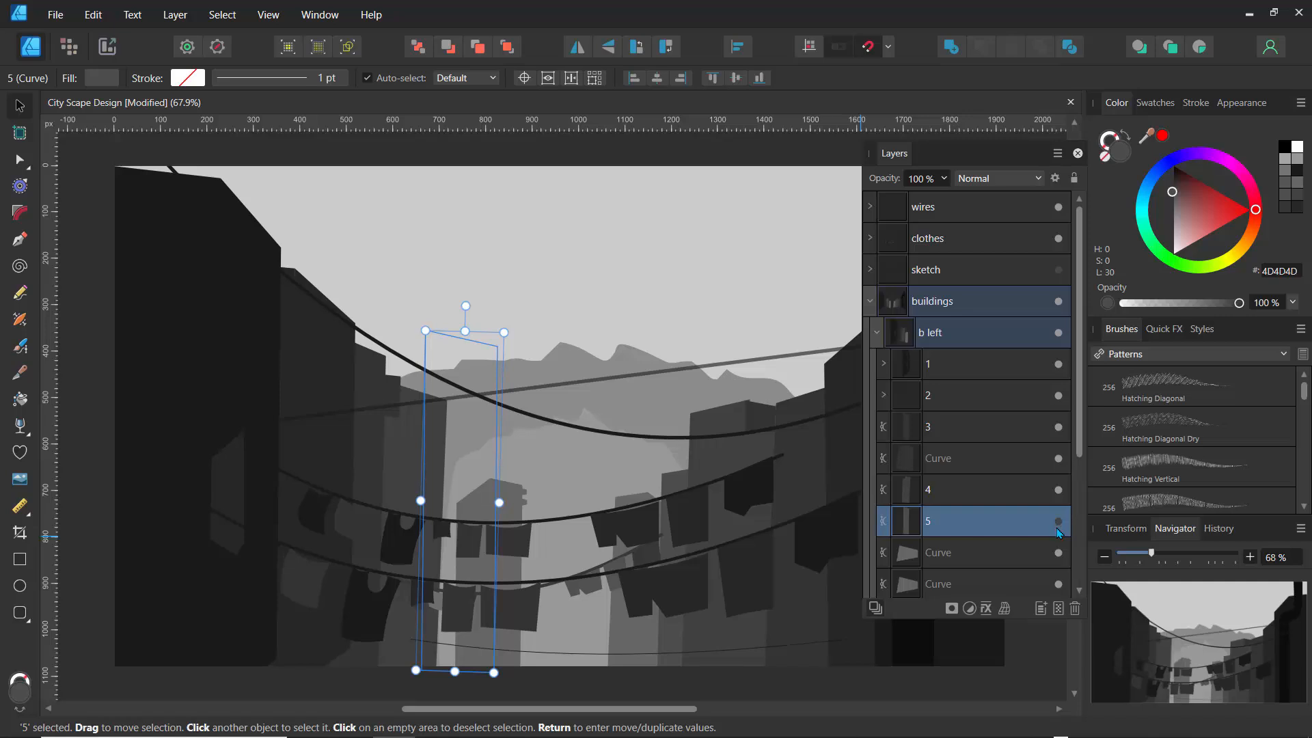
left_click(1058, 527)
left_click(1059, 530)
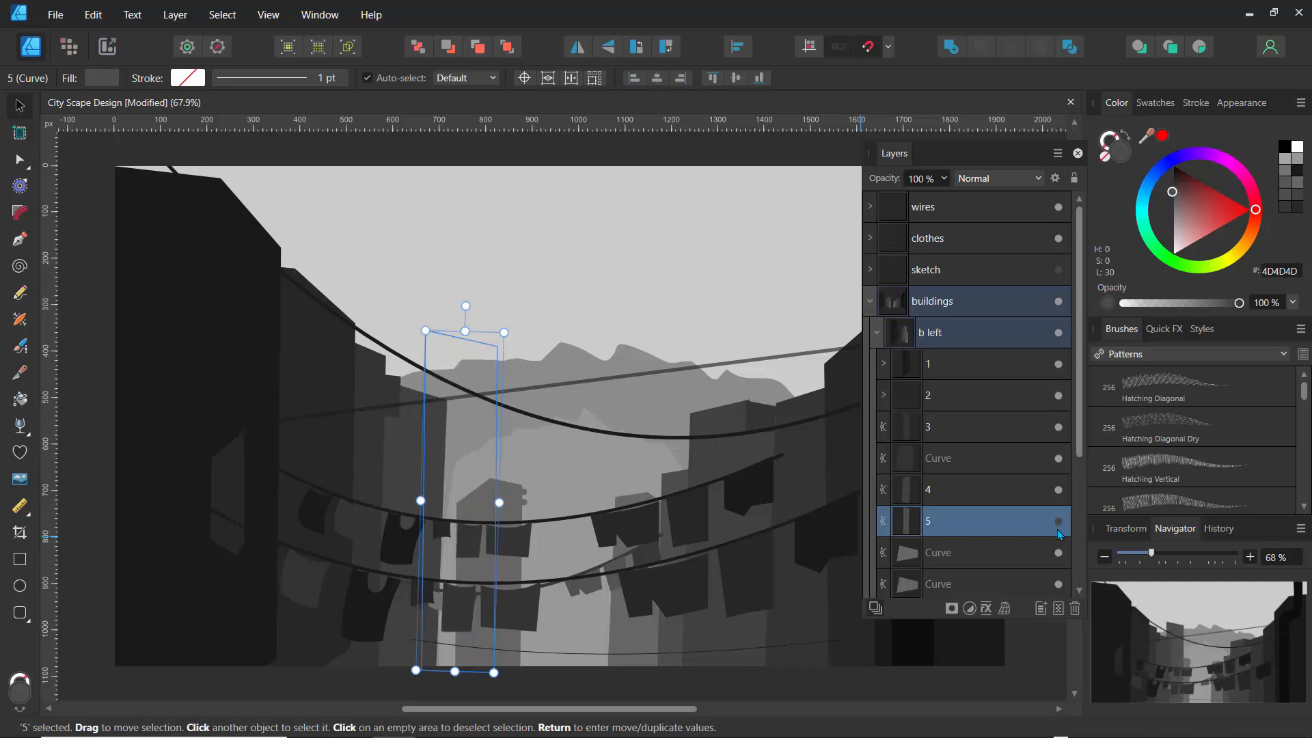
left_click(1058, 528)
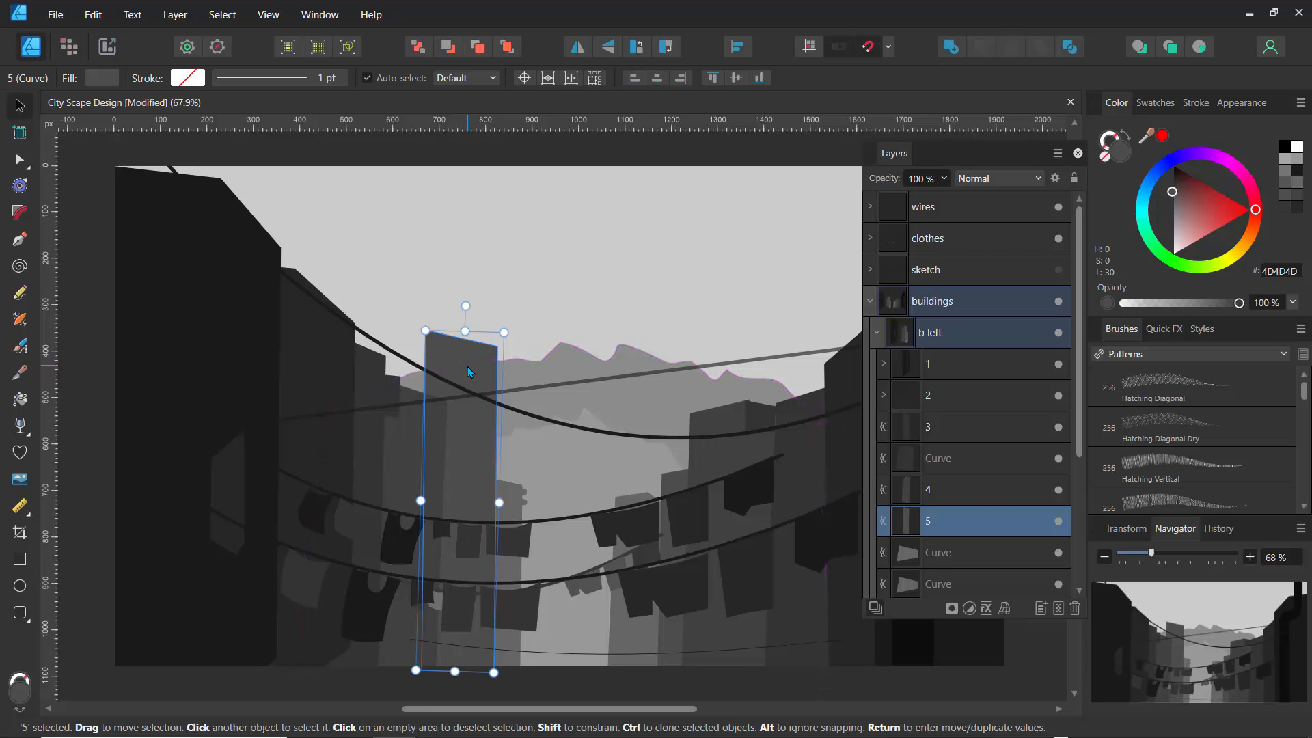
Duplicate building 5, flip the copy horizontally, and fit it against the original's left side with a slight clockwise rotation
key("ctrl+j")
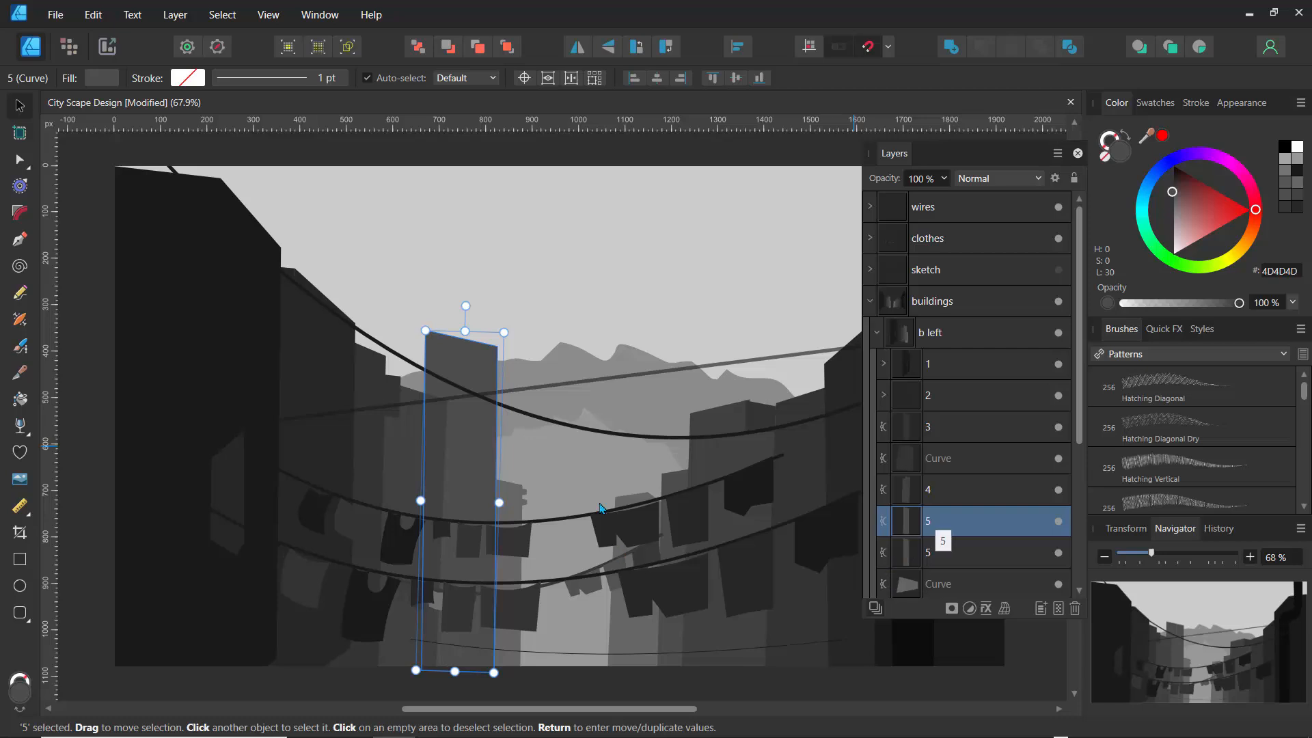
left_click(577, 47)
left_click_drag(429, 463, 391, 471)
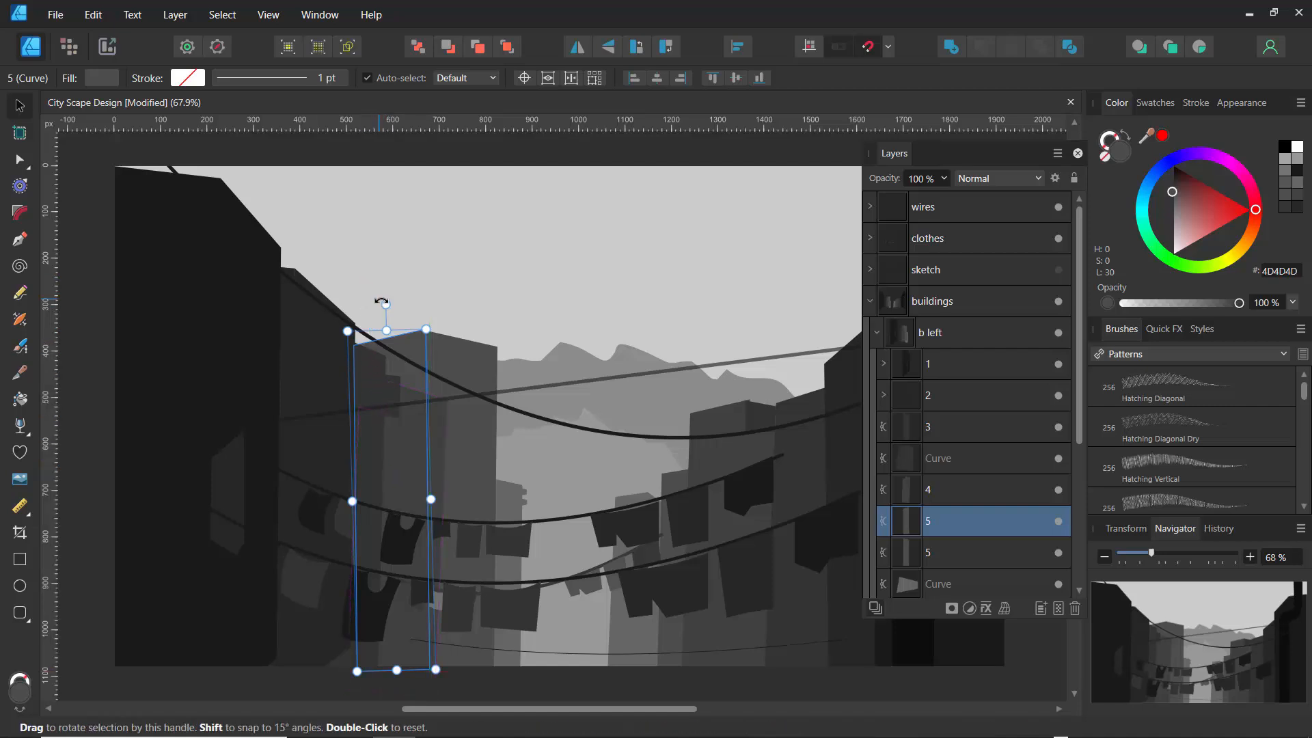
left_click_drag(382, 301, 392, 303)
left_click_drag(397, 467, 400, 465)
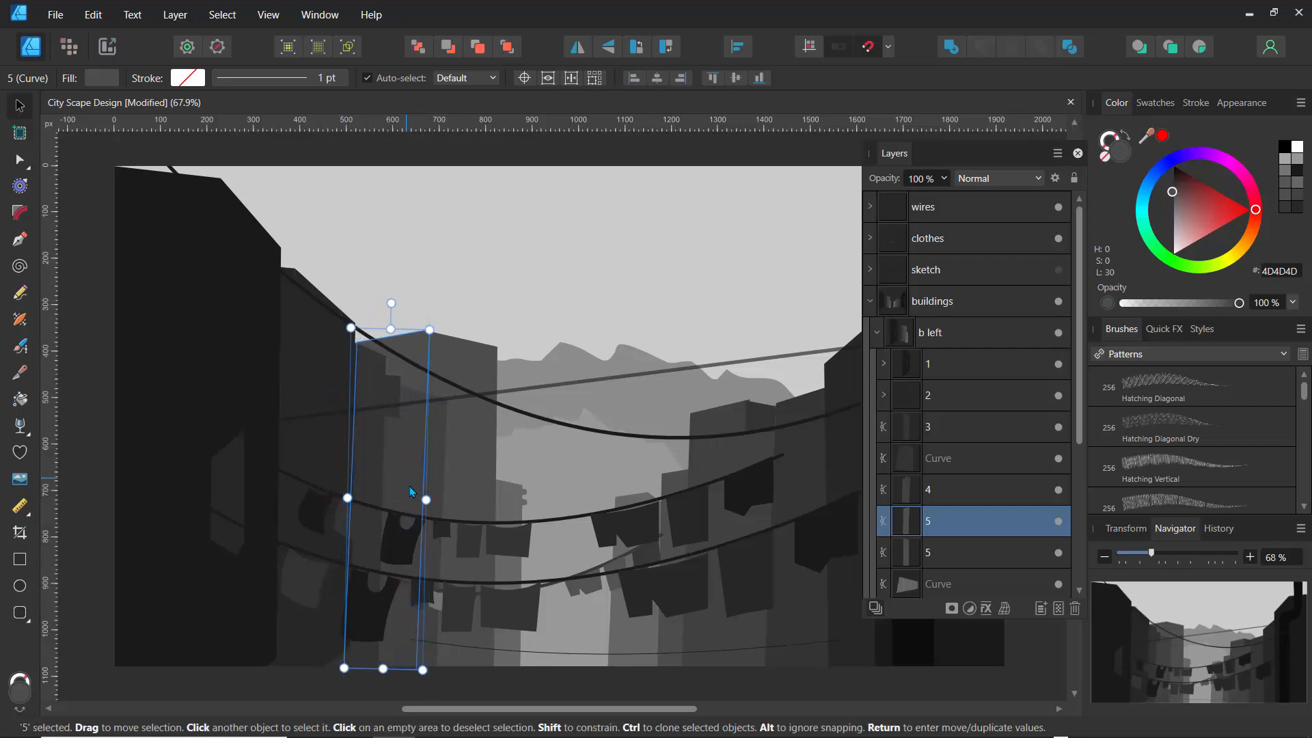
left_click(369, 239)
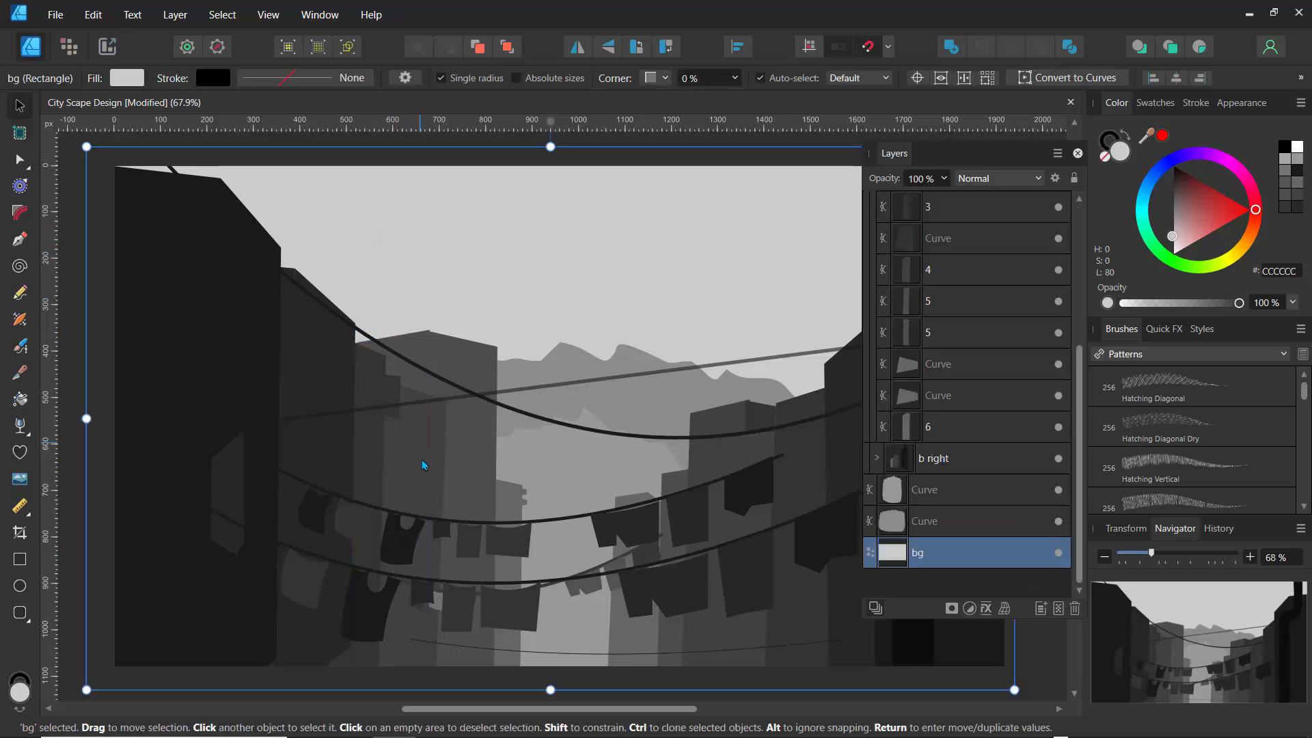
Fill the mirrored copy of building 5 with a darker gray from the Grays palette
double_click(413, 346)
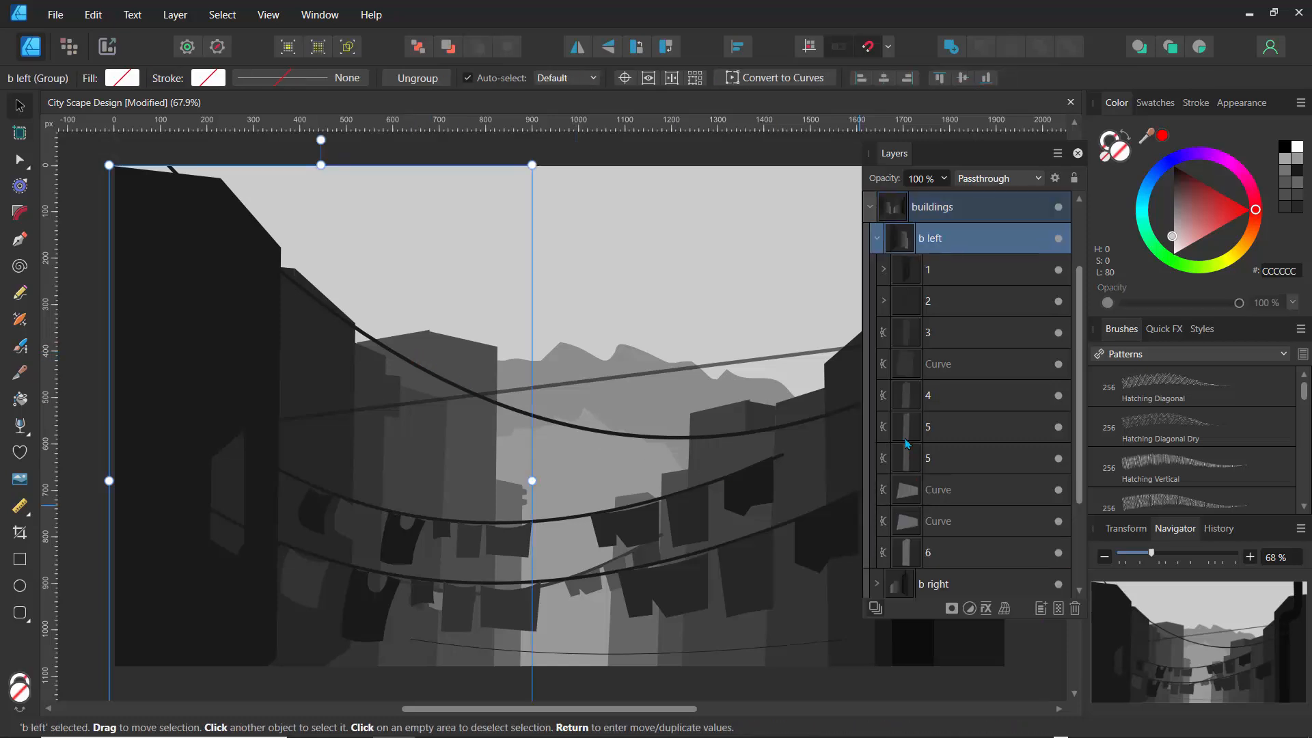
left_click(910, 458)
left_click_drag(909, 467, 908, 436)
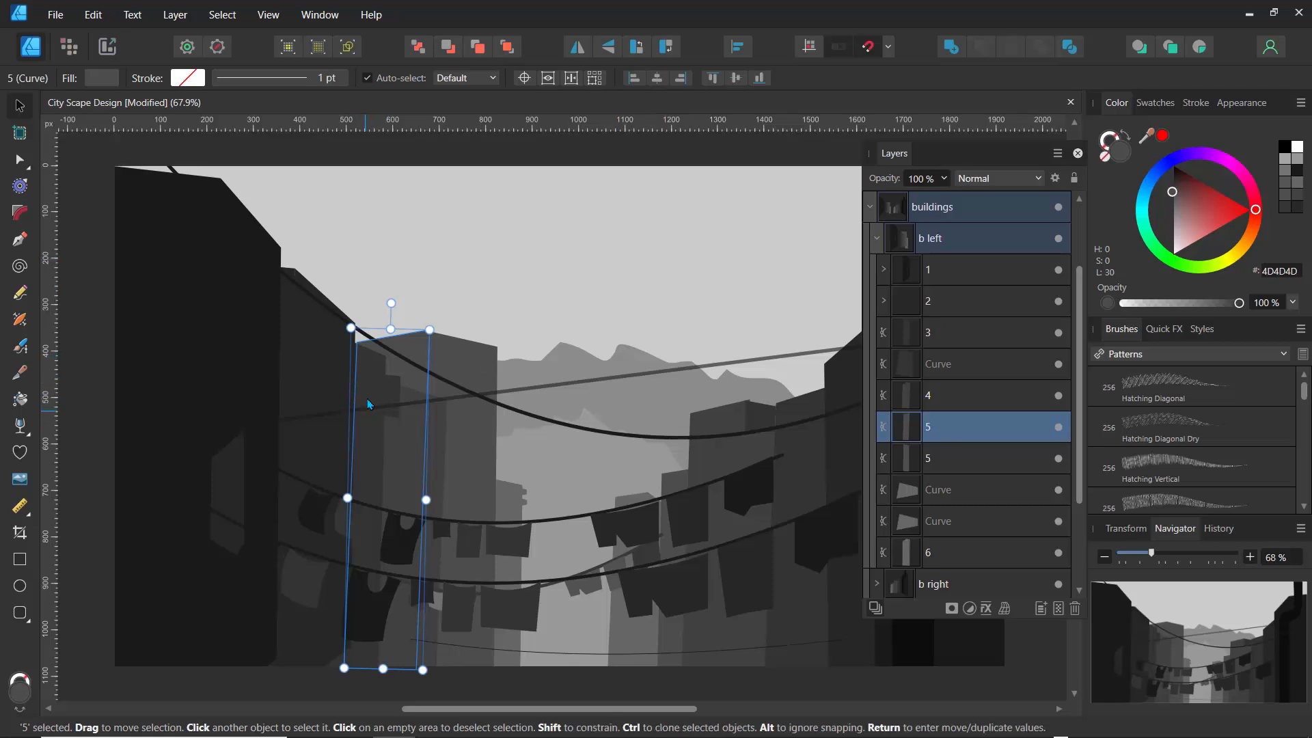
left_click(1152, 103)
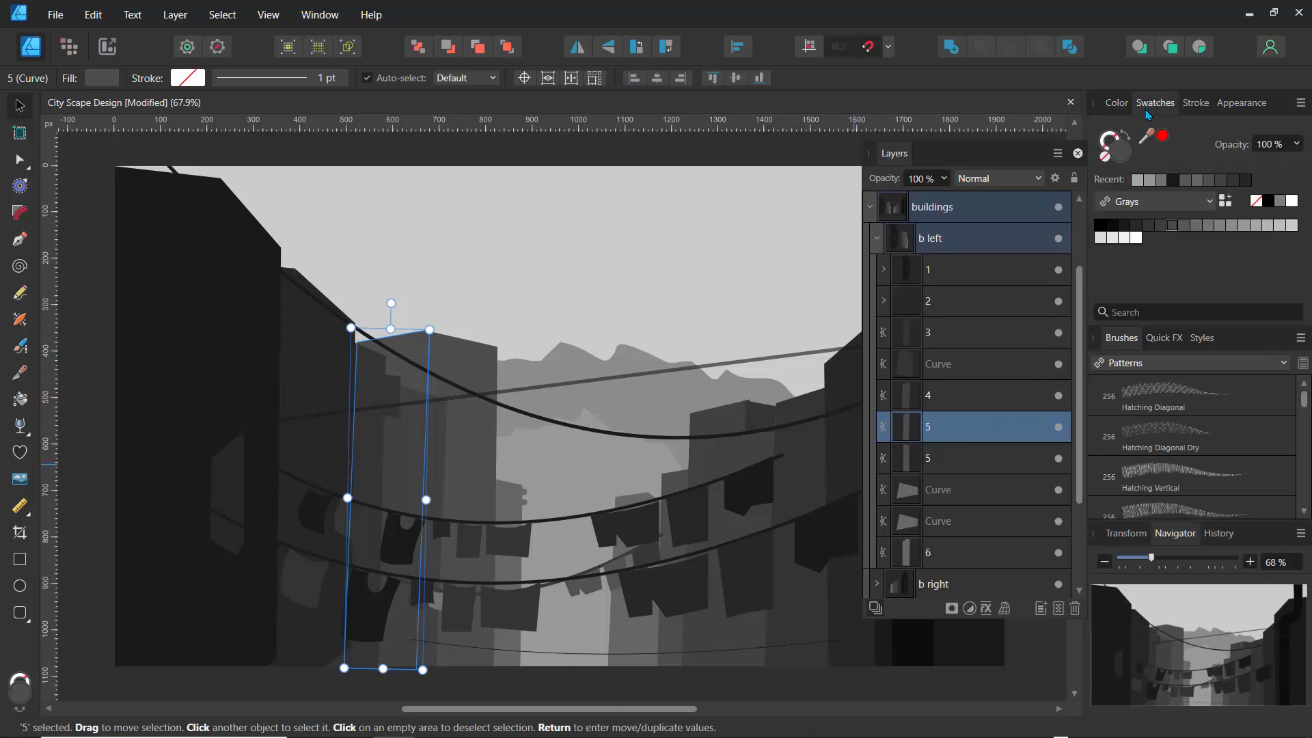
left_click(1162, 227)
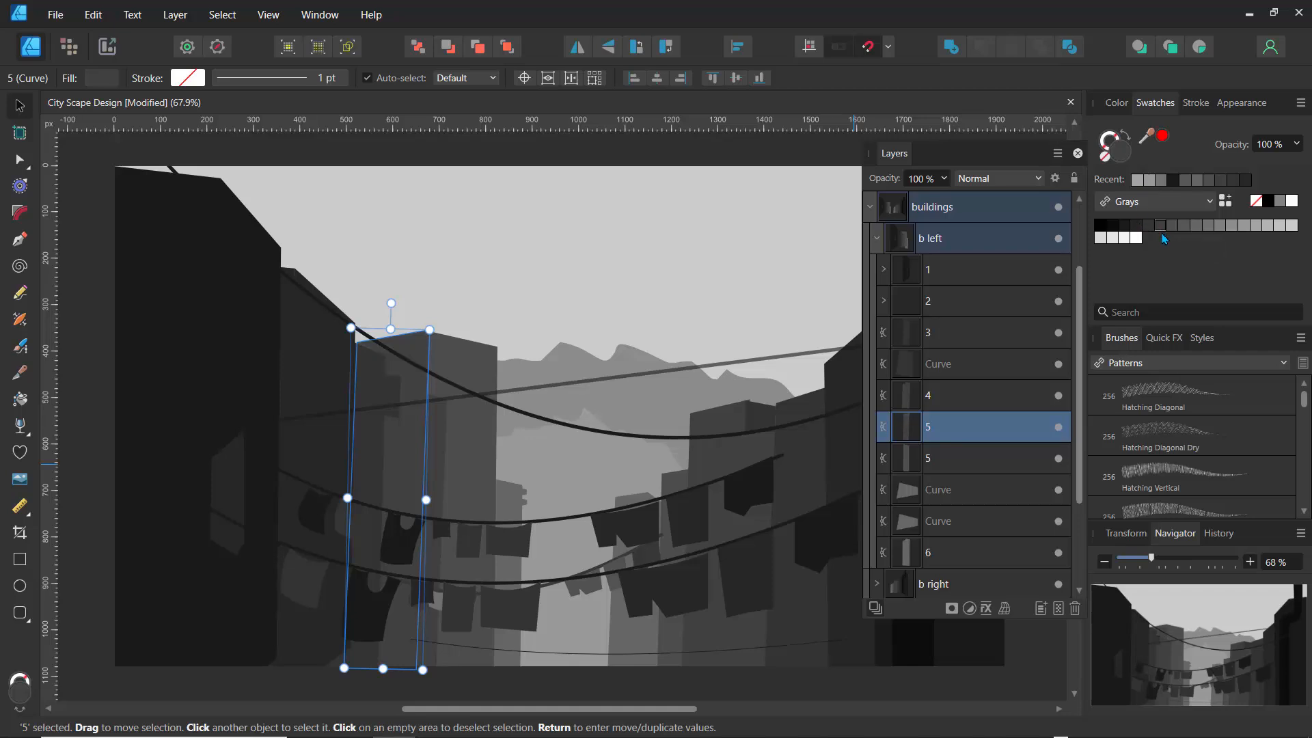
left_click(277, 162)
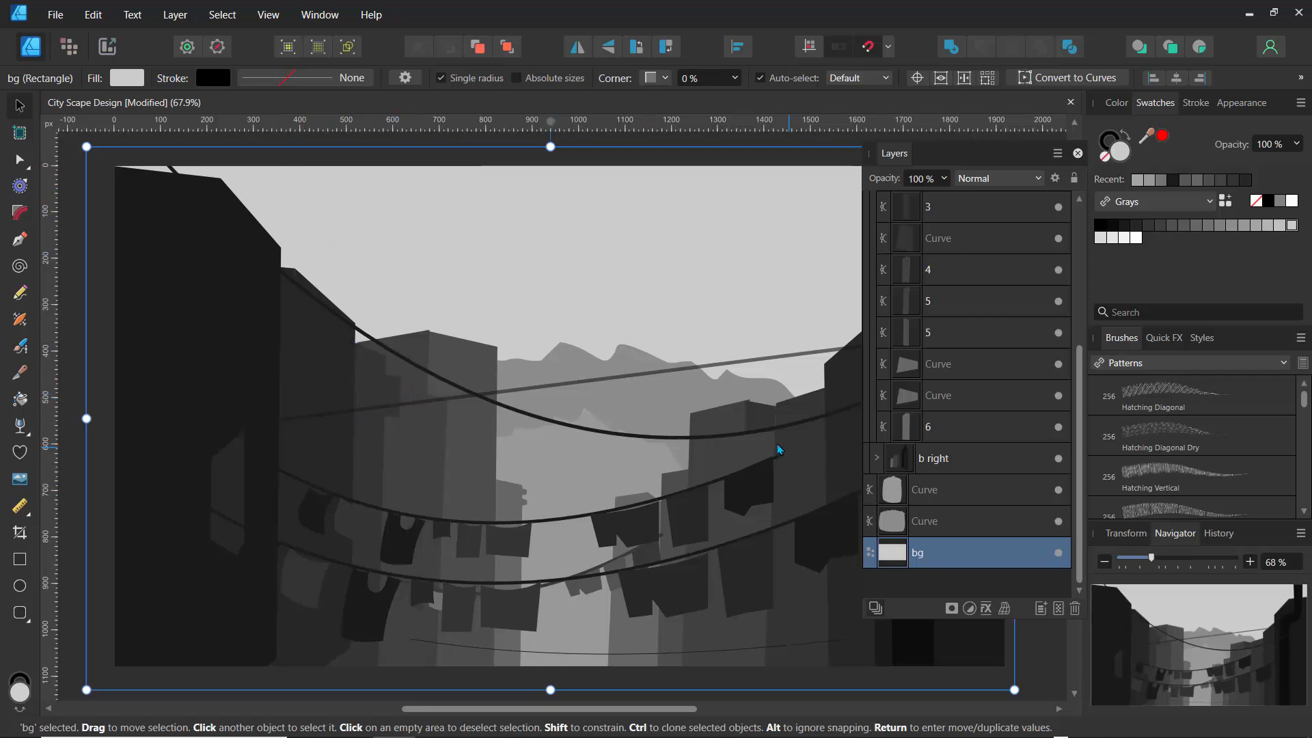
Rotate building 4 in the b right group slightly counterclockwise and stretch the small curve at its roof corner downward to about 184 px high
left_click(756, 449)
double_click(756, 446)
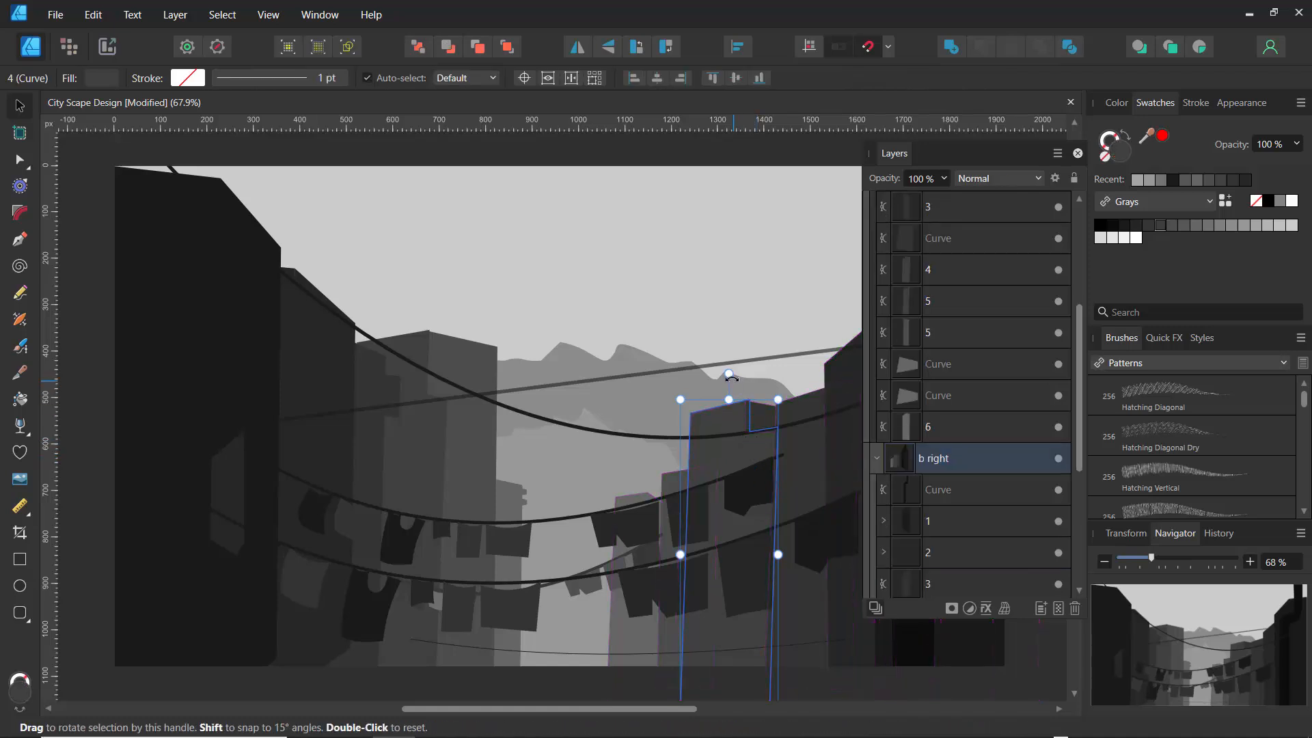
mouse_move(730, 373)
left_mouse_down()
mouse_move(715, 375)
mouse_move(727, 379)
left_mouse_up()
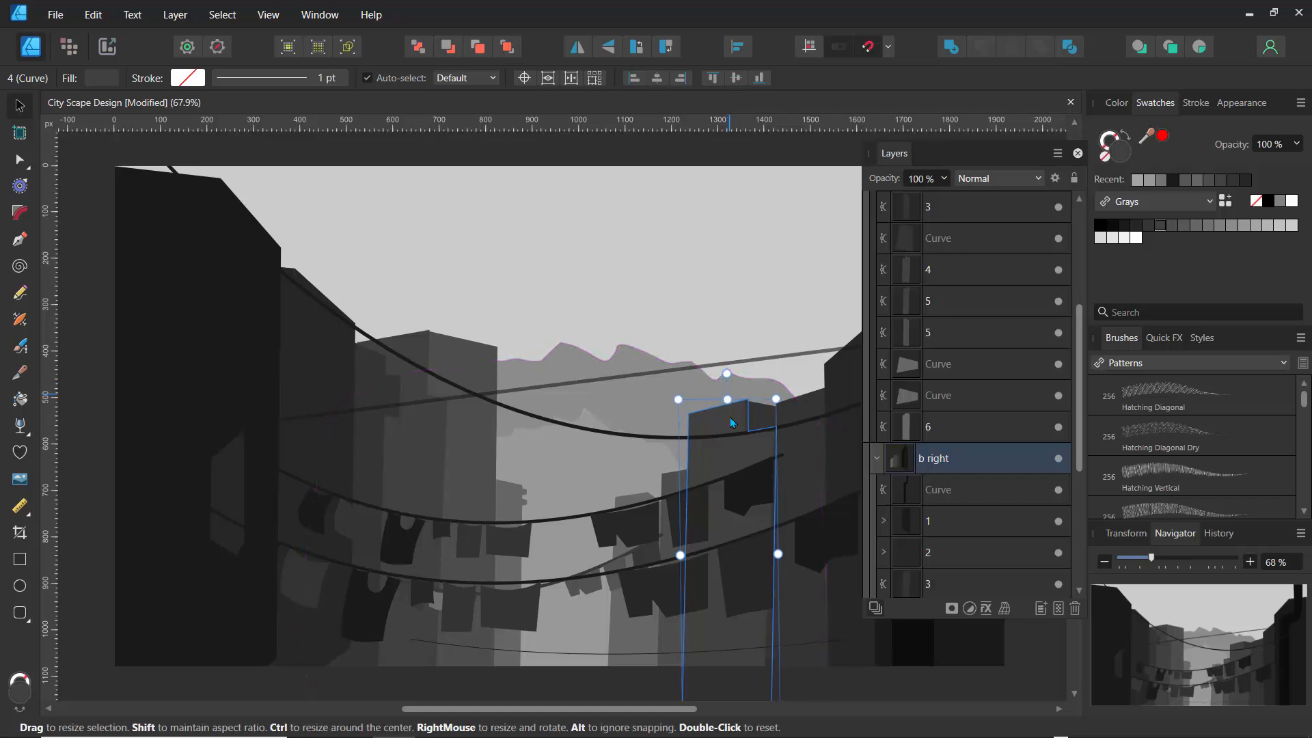
left_click(760, 427)
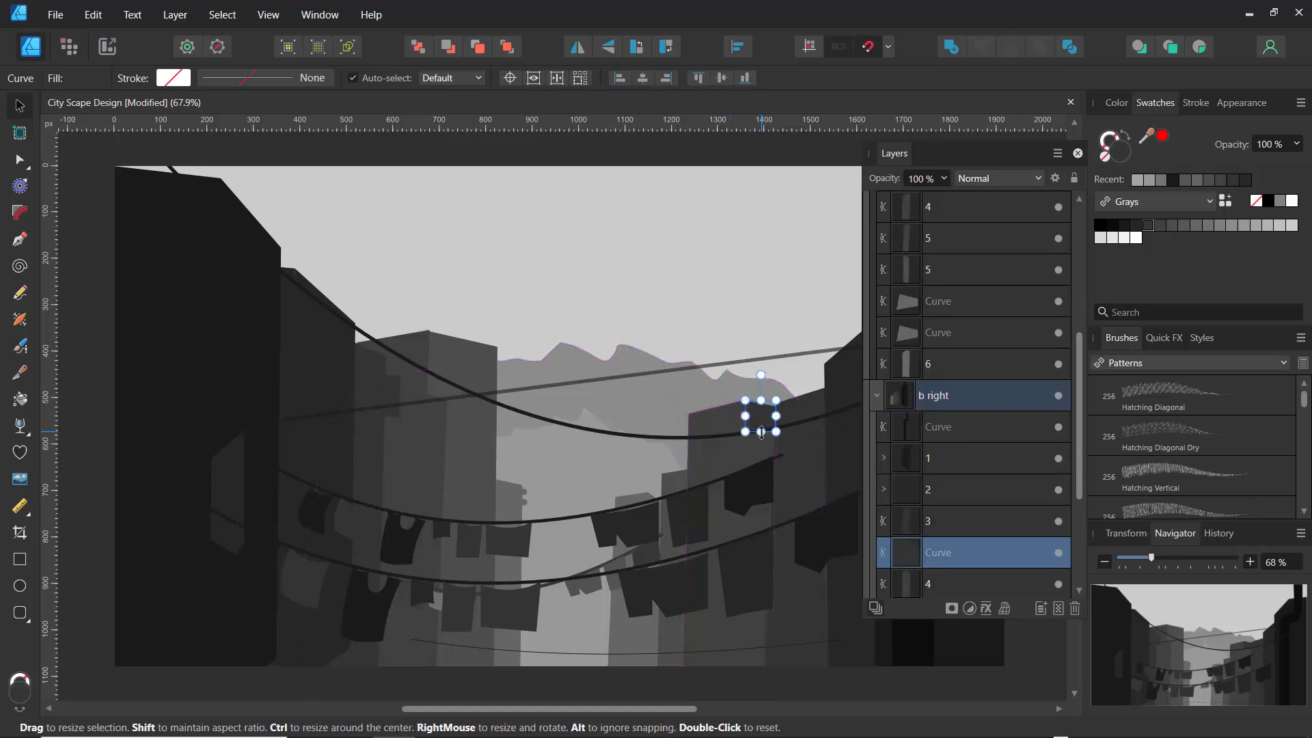
left_click_drag(761, 432, 758, 485)
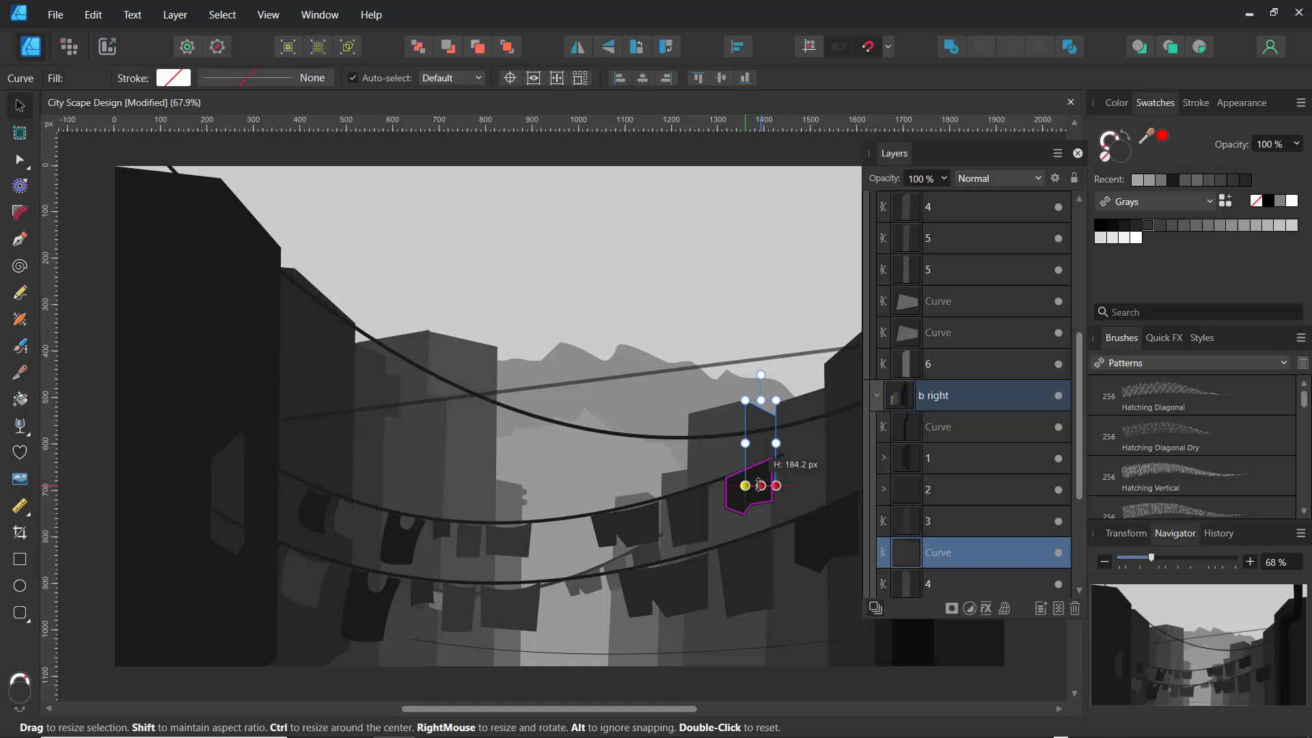
left_click(670, 186)
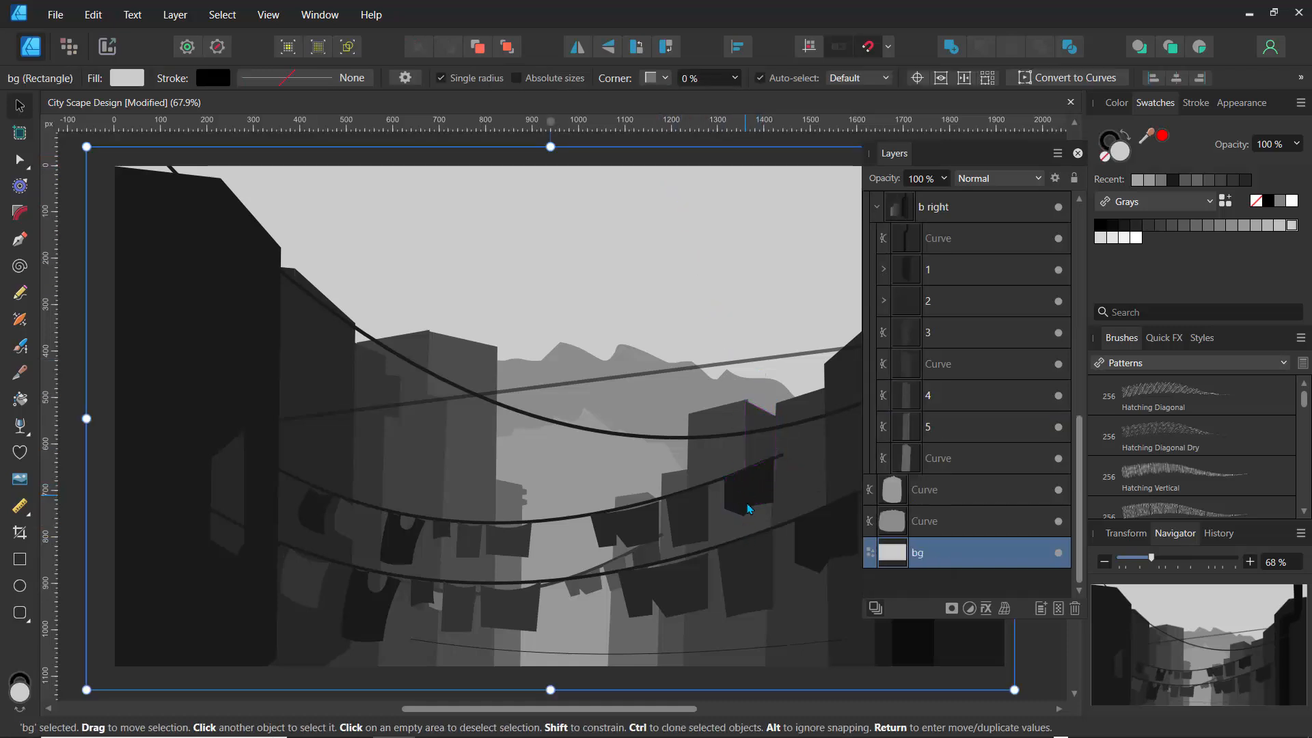
Shift the mirrored copy of building 5 slightly left so its upper right corner meets the original building's upper left corner
left_click(426, 352)
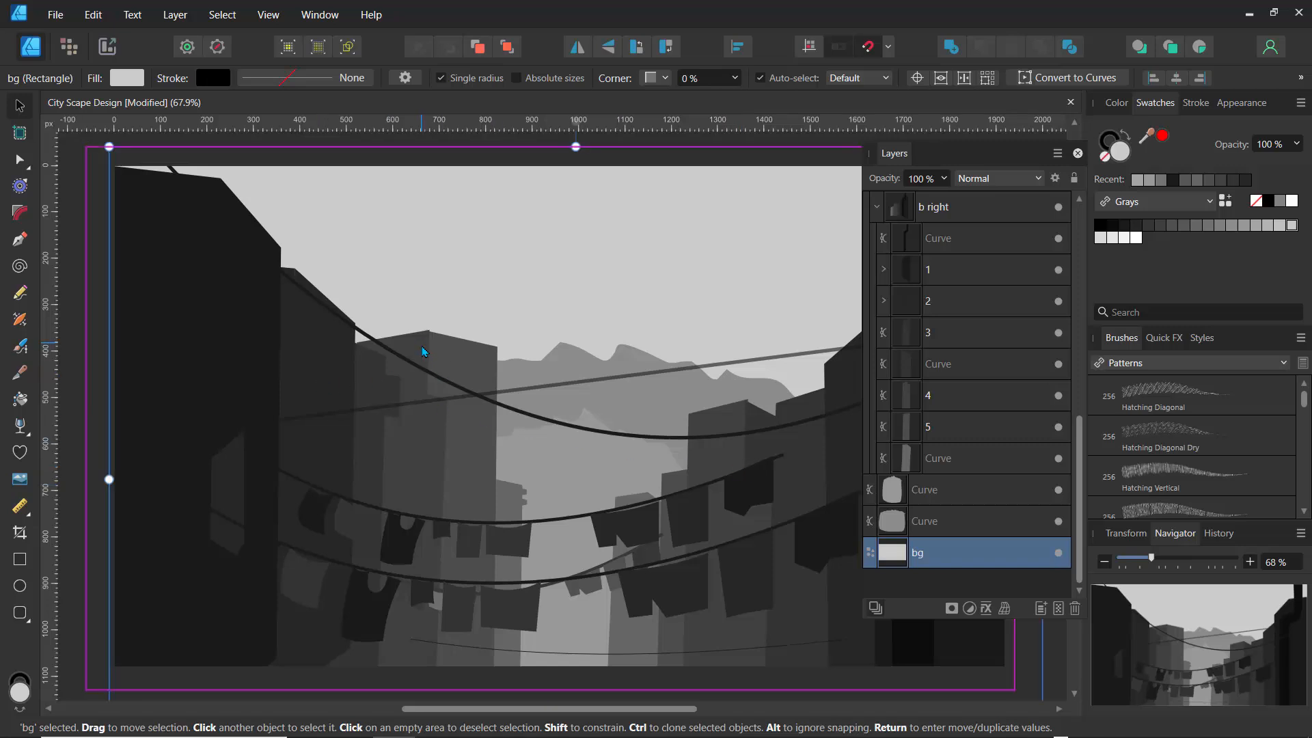
double_click(421, 344)
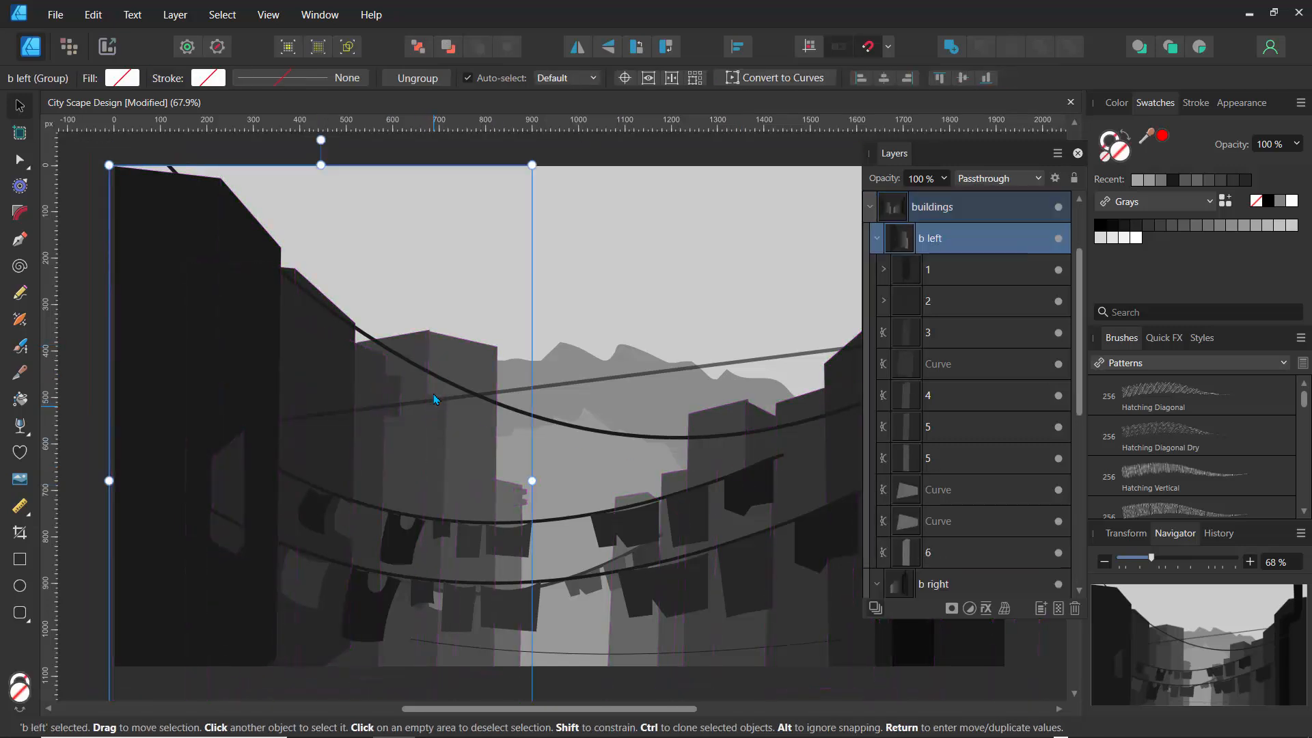
left_click(907, 469)
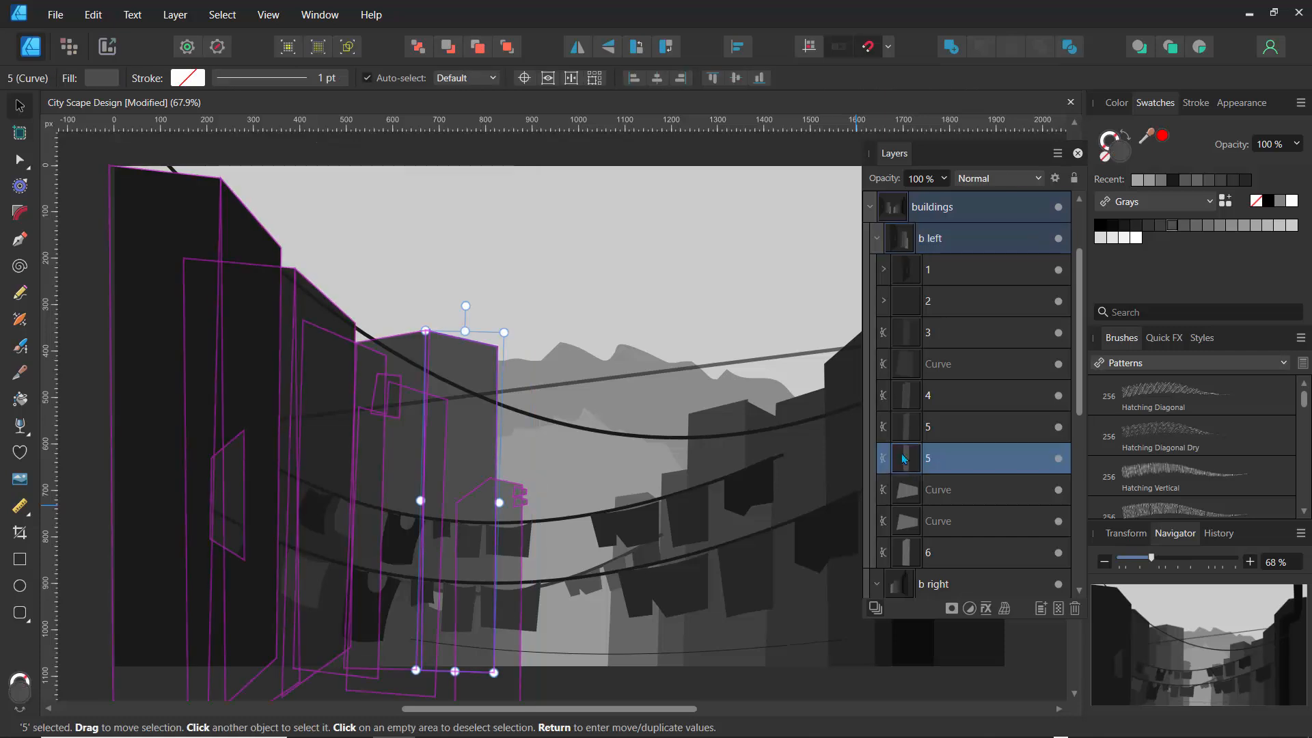
left_click_drag(1151, 561, 1213, 583)
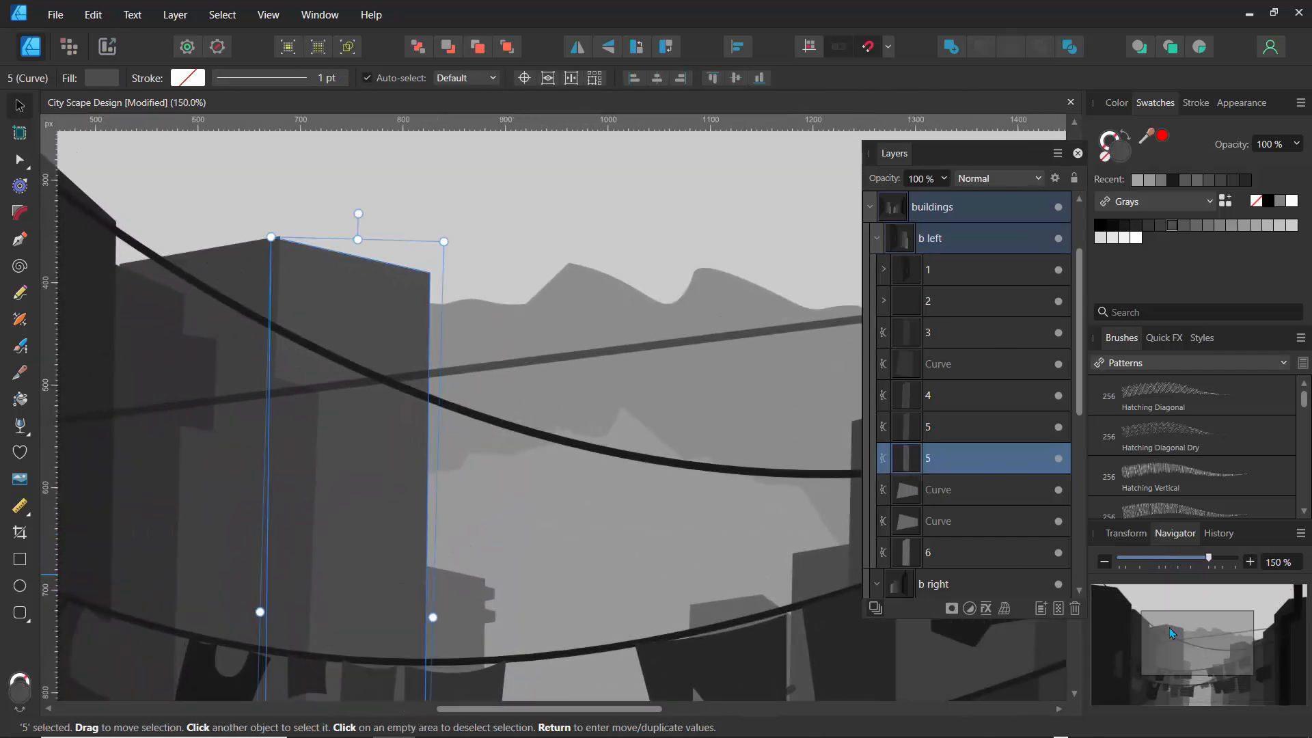
left_click_drag(1184, 649, 1169, 647)
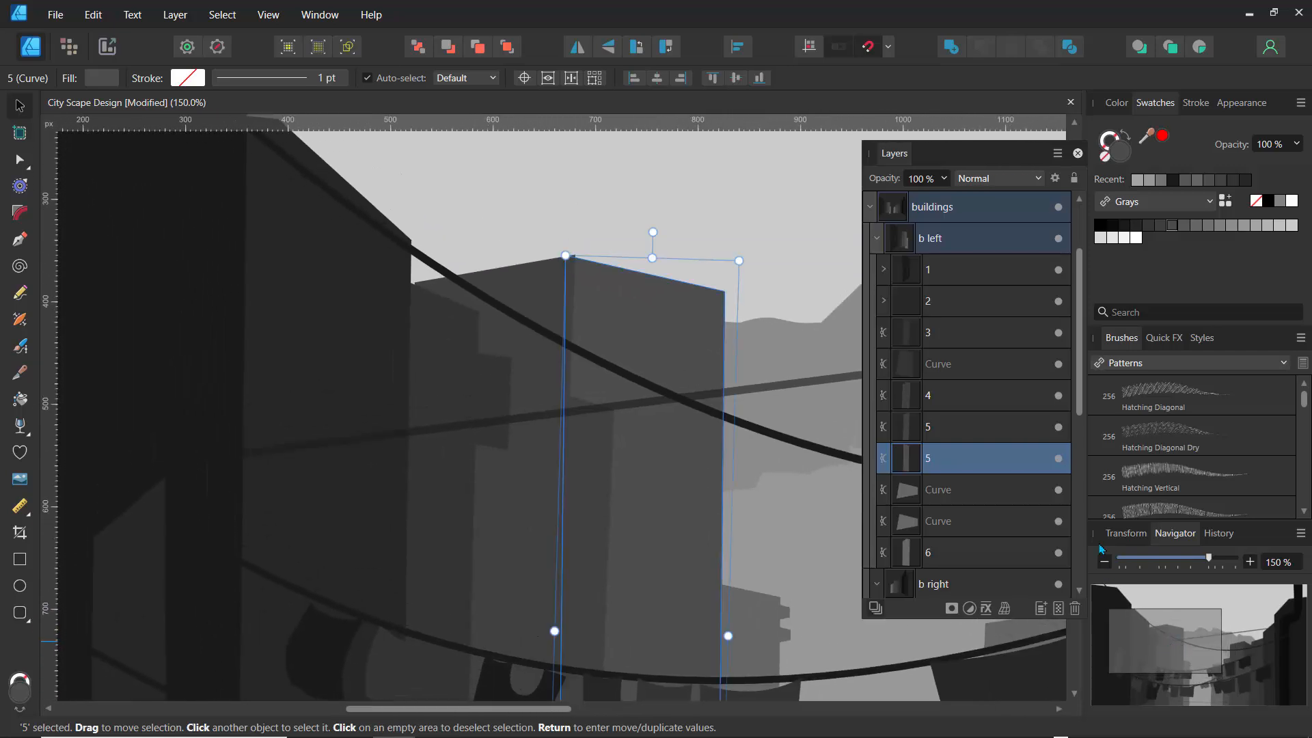
left_click_drag(1208, 558, 1218, 564)
left_click_drag(1166, 647, 1167, 633)
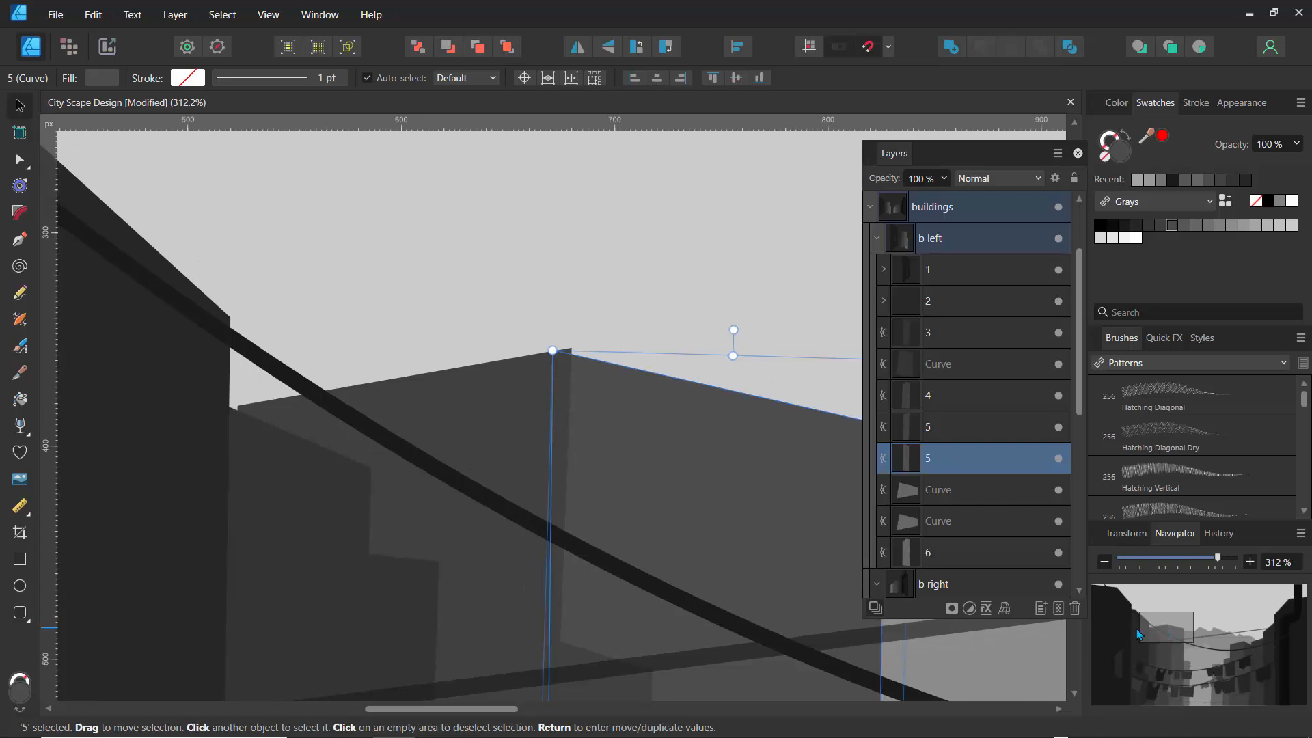
left_click(525, 411)
key("a")
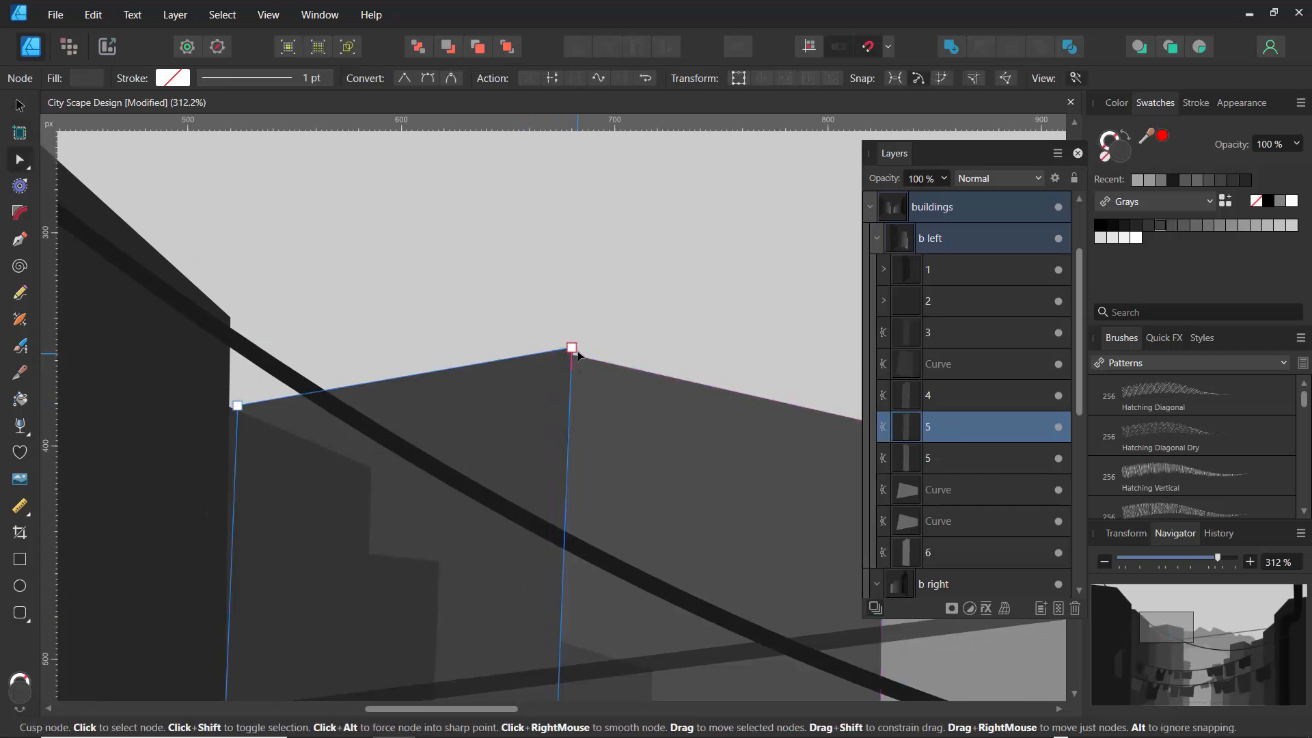
left_click(20, 107)
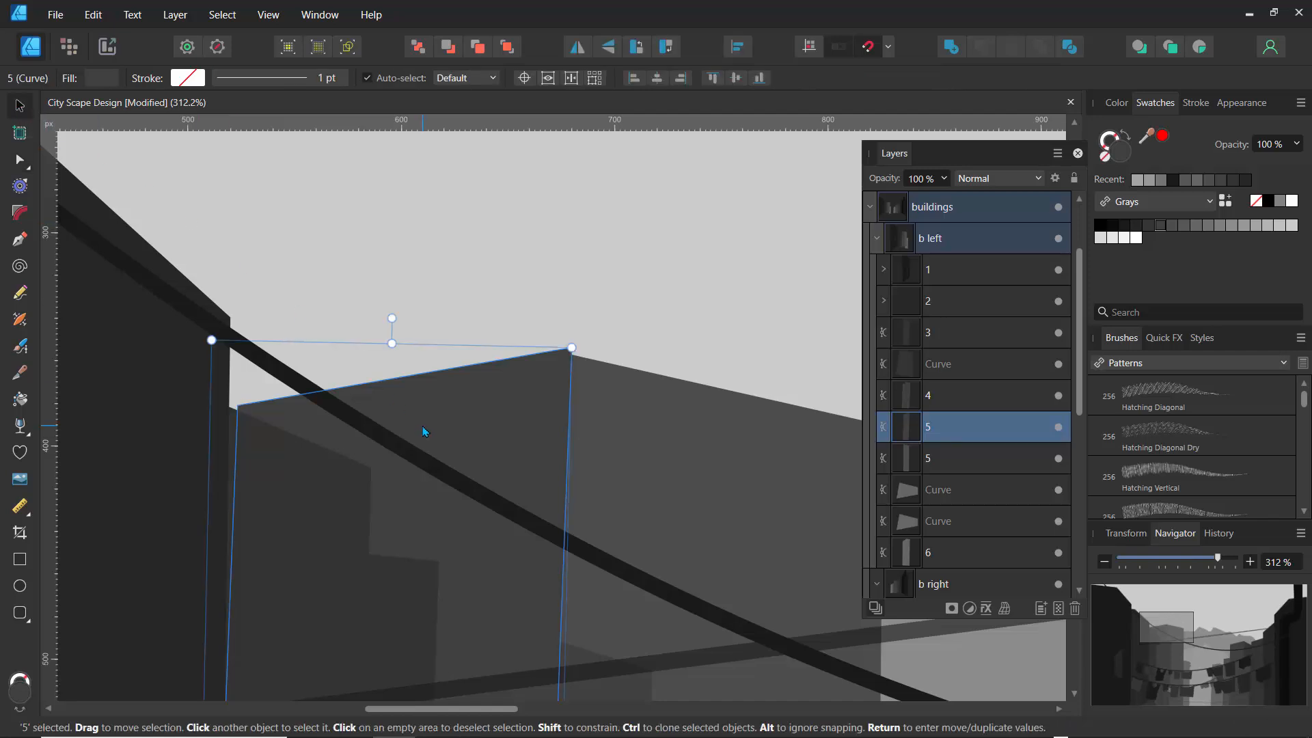
left_click_drag(422, 429, 408, 427)
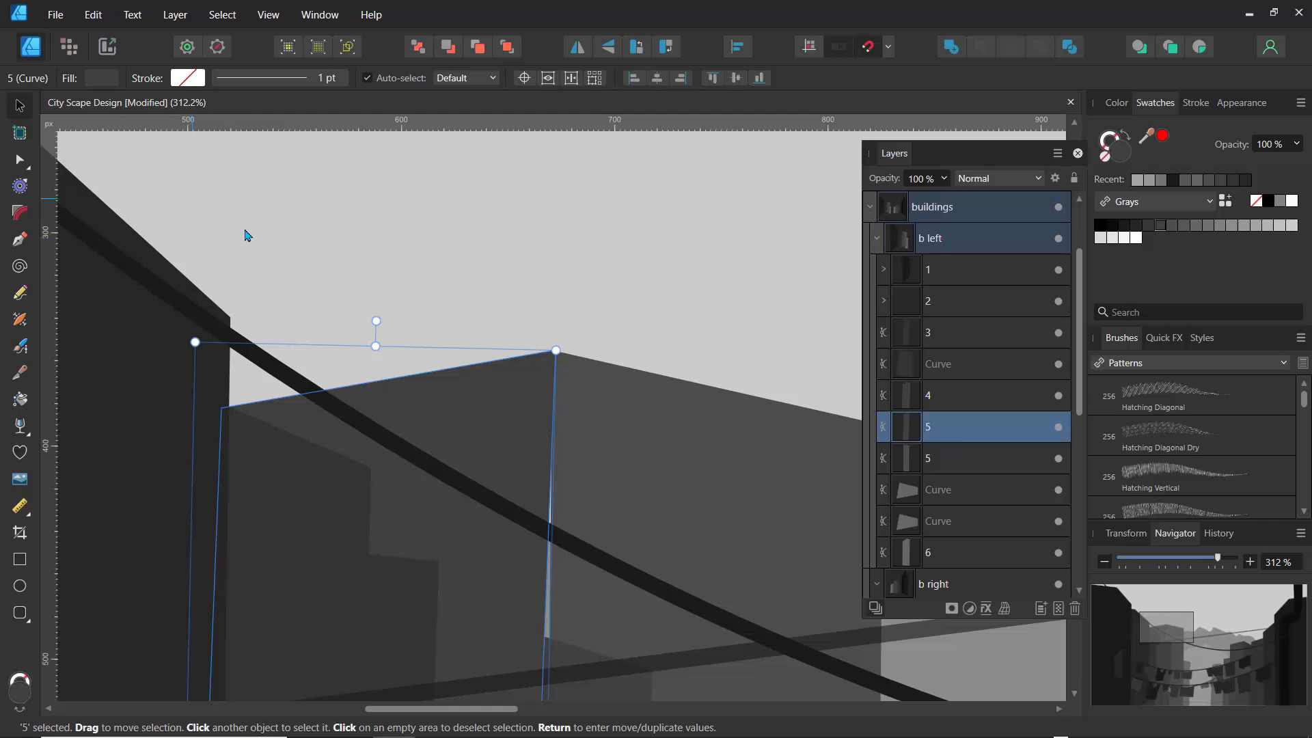
Move the mirrored copy's lower right node to the right to close the gap between the two faces of building 5
left_click_drag(1214, 566, 1156, 587)
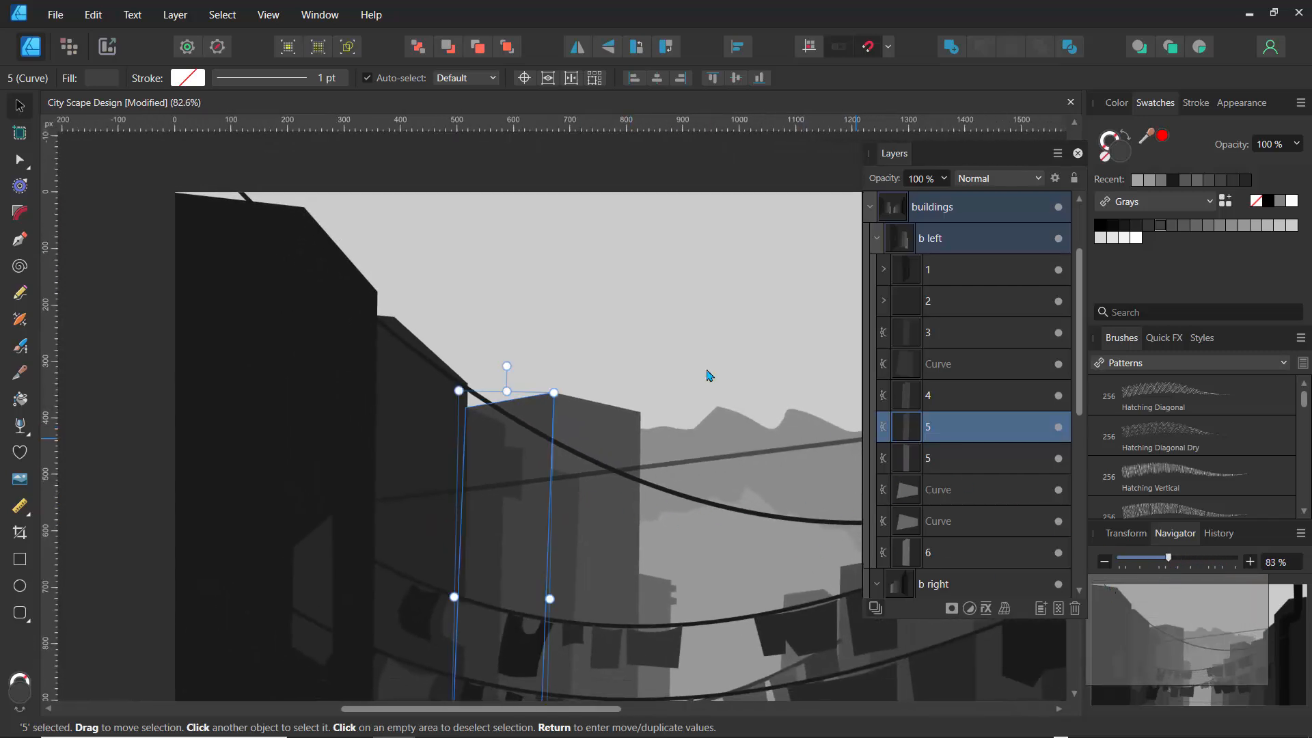
left_click(21, 161)
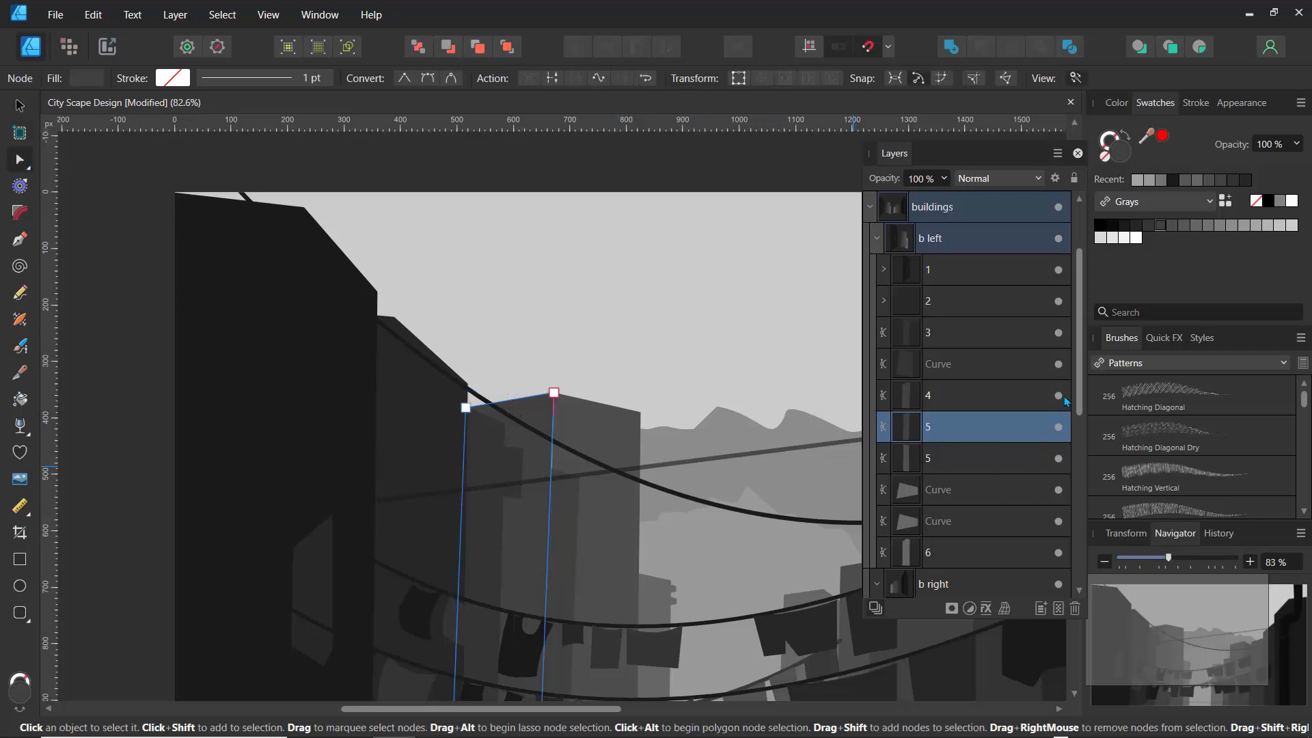
left_click(1187, 658)
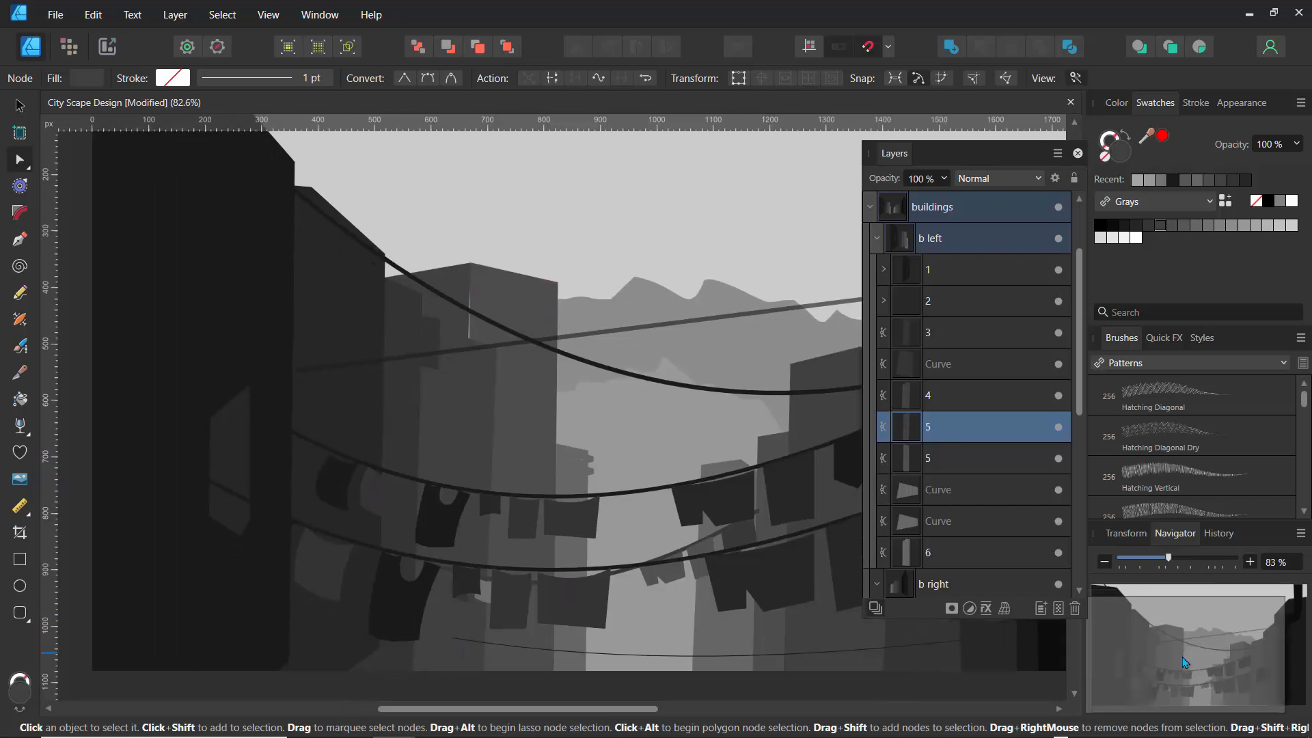
left_click_drag(1186, 663, 1182, 675)
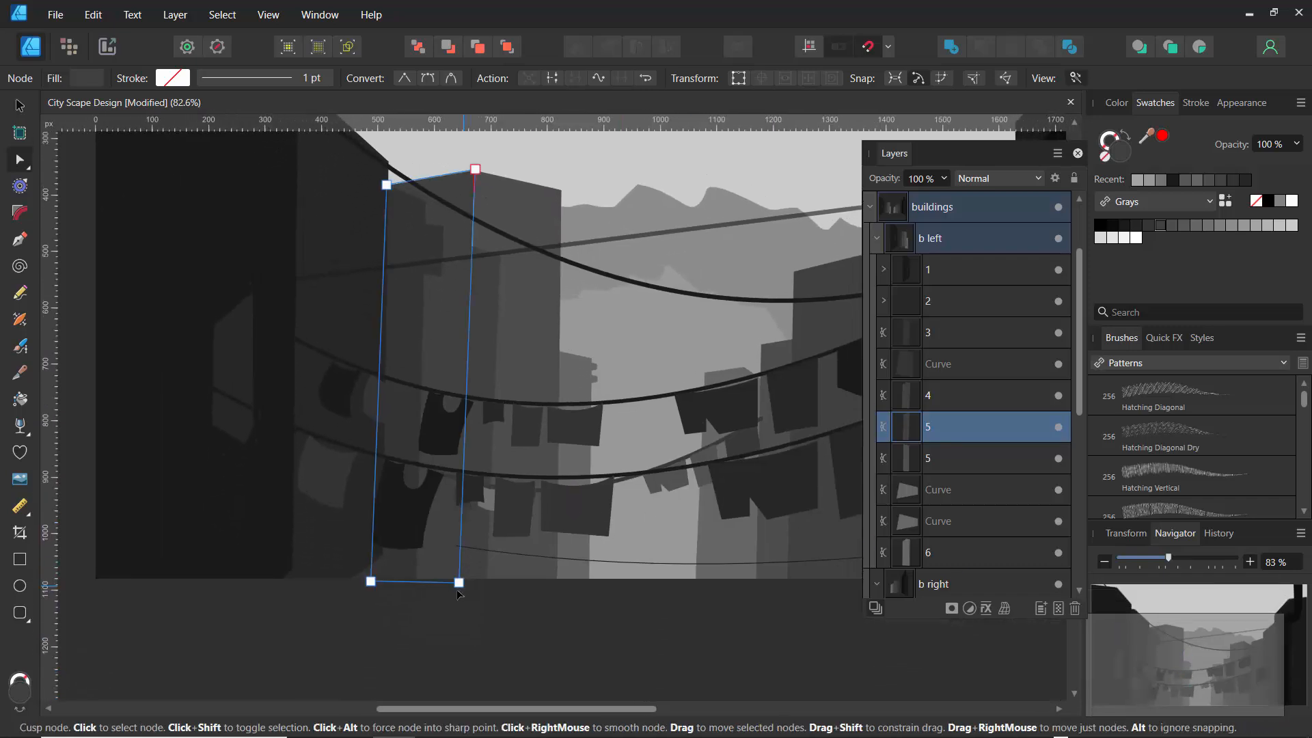
left_click_drag(458, 586, 475, 594)
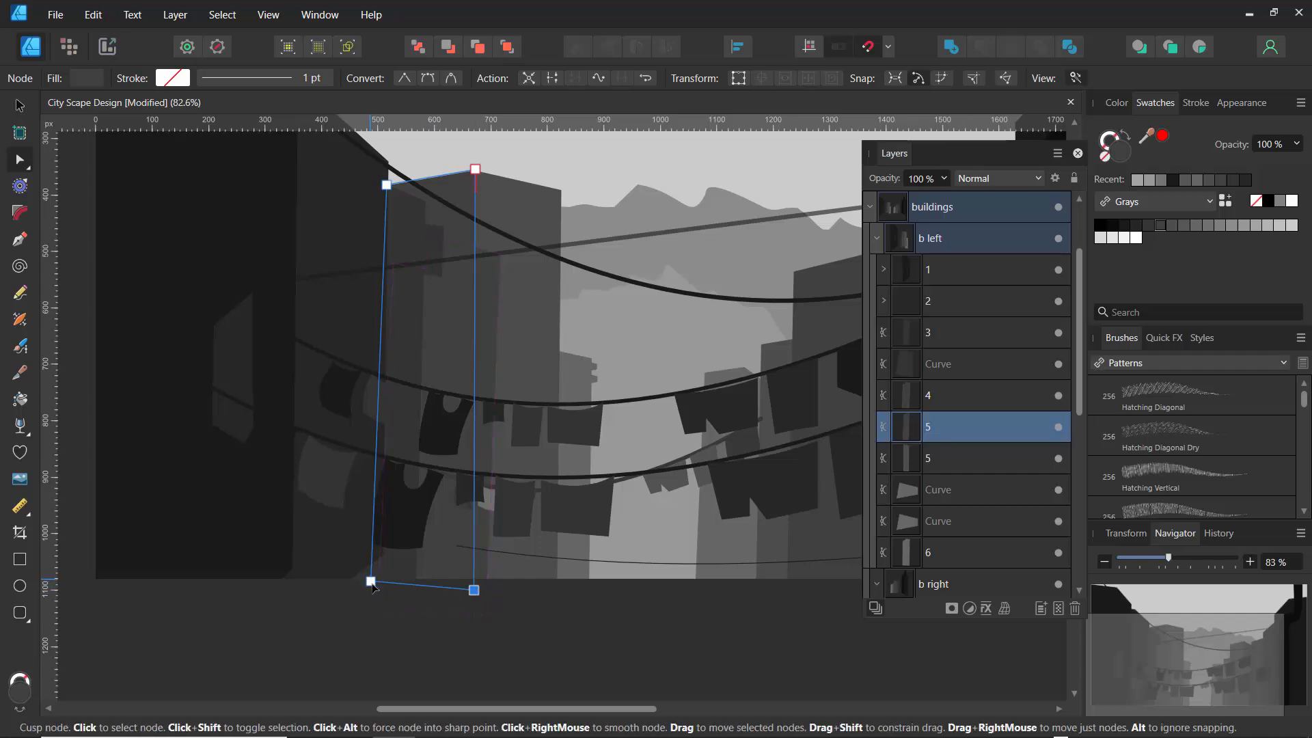
Move the lower left node of building 5's mirrored face down below the page edge and slightly inward
left_click_drag(370, 582, 378, 607)
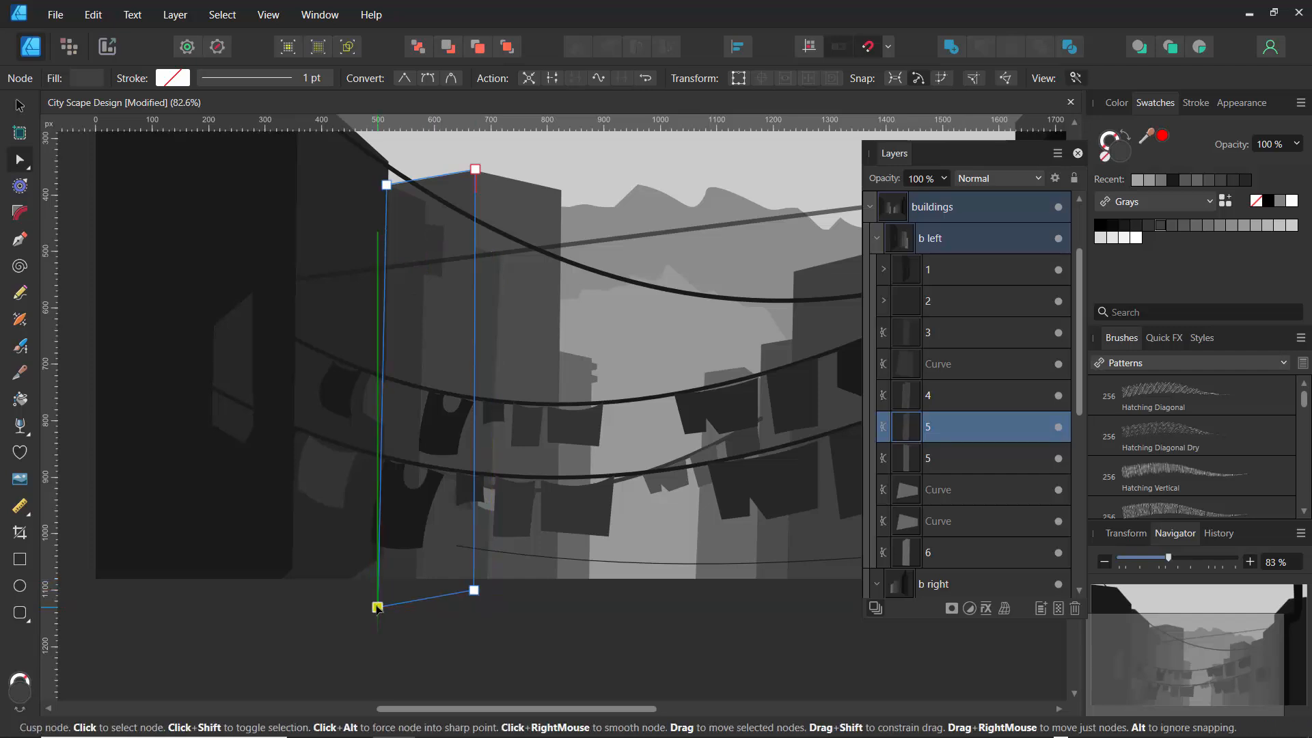
left_click(457, 663)
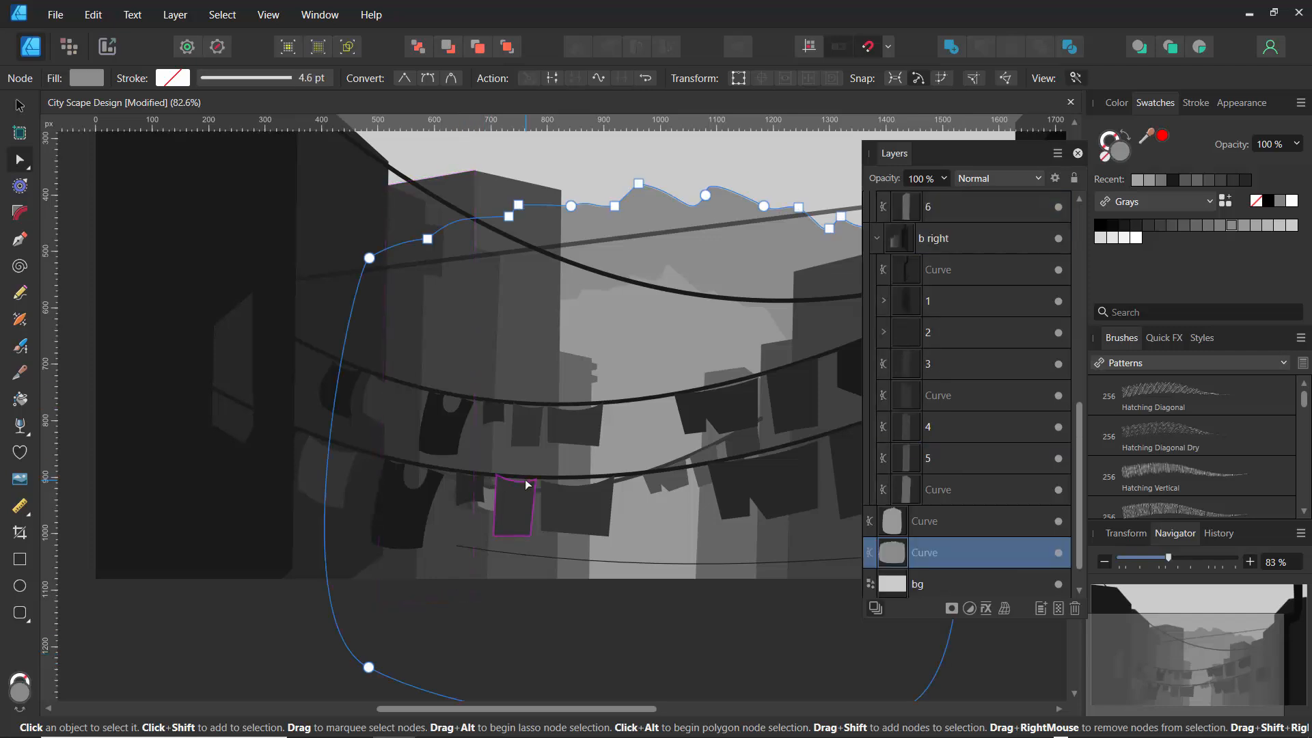
Examine the building shapes in the b right group and the layers around it, including buildings 4 and 5
left_click(917, 431)
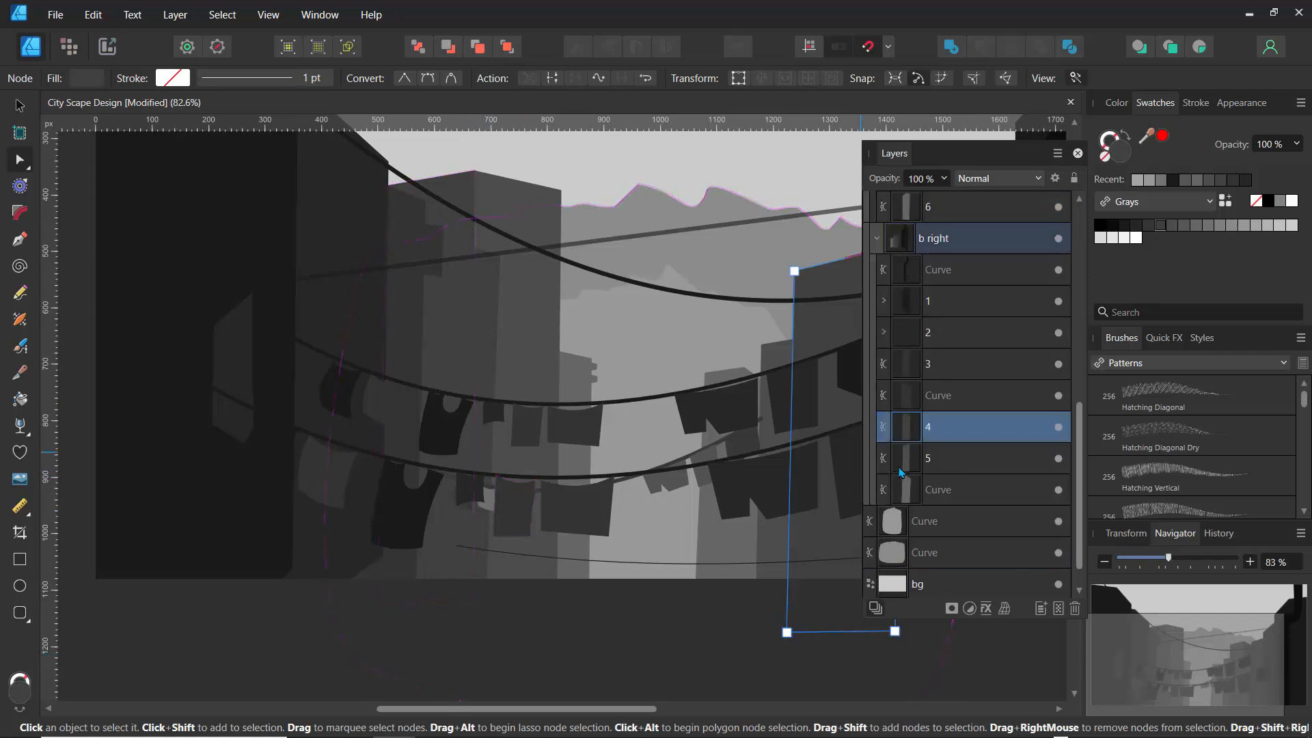
left_click(907, 468)
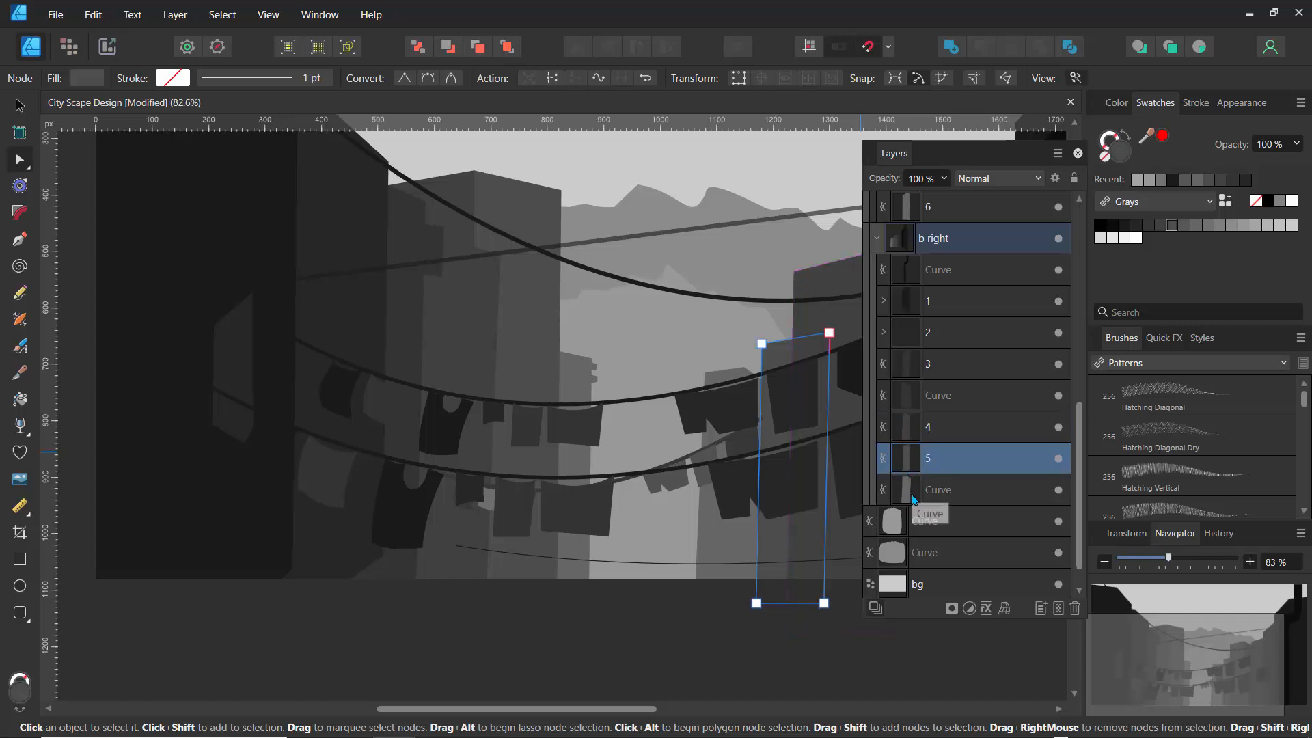
left_click(914, 496)
left_click(919, 470)
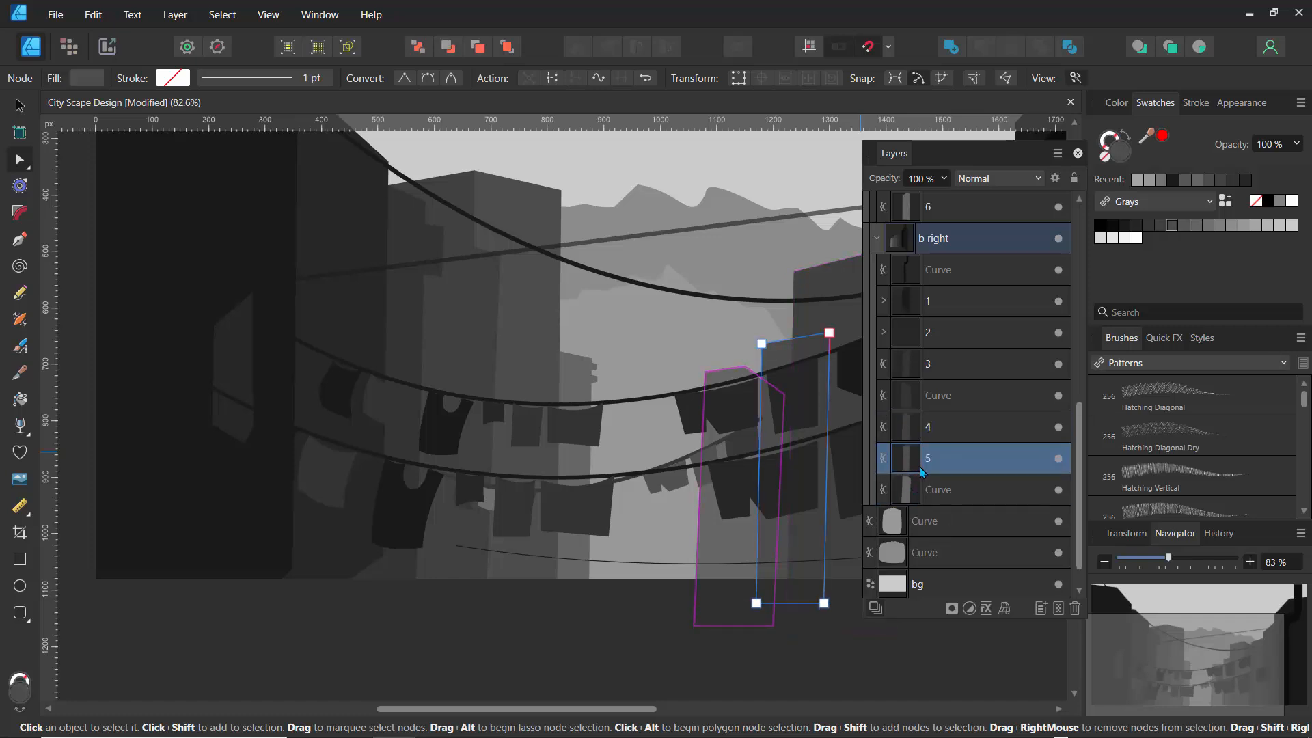
scroll(1080, 516, "up", 3)
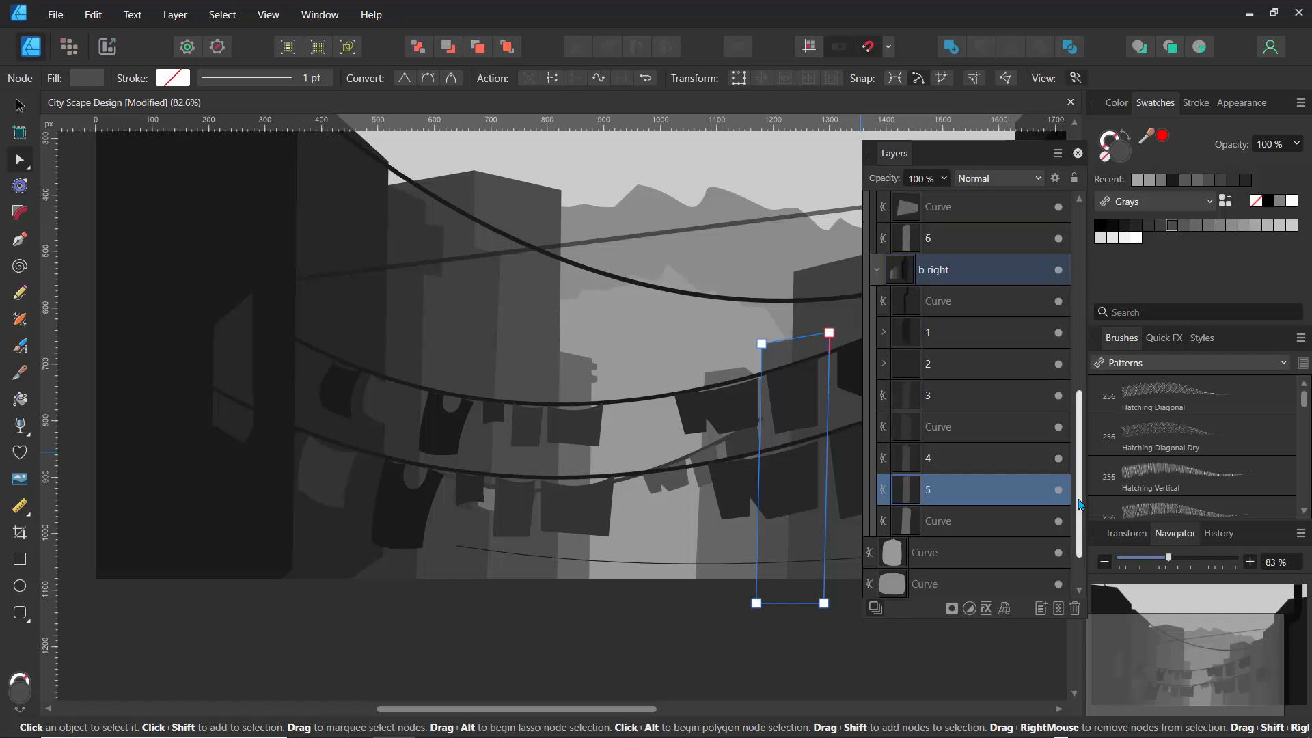
scroll(1079, 494, "down", 4)
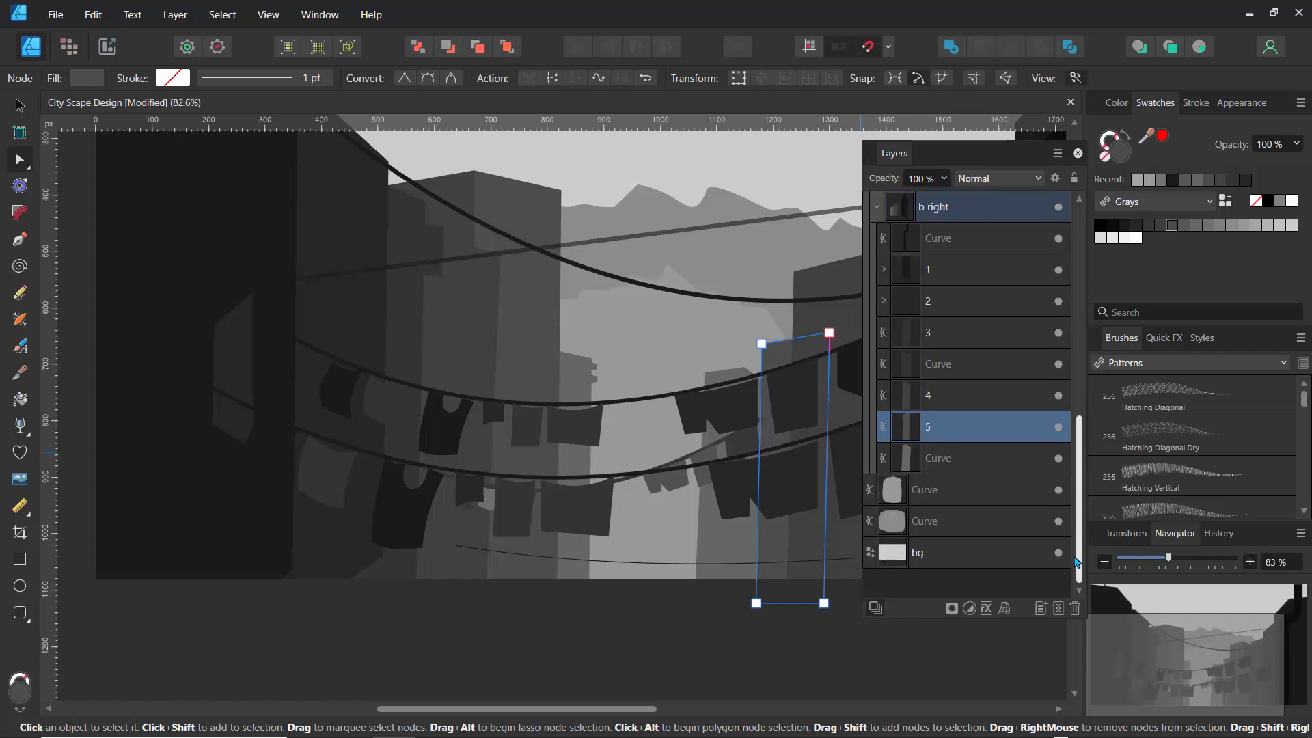
scroll(1077, 482, "up", 4)
scroll(1077, 480, "up", 1)
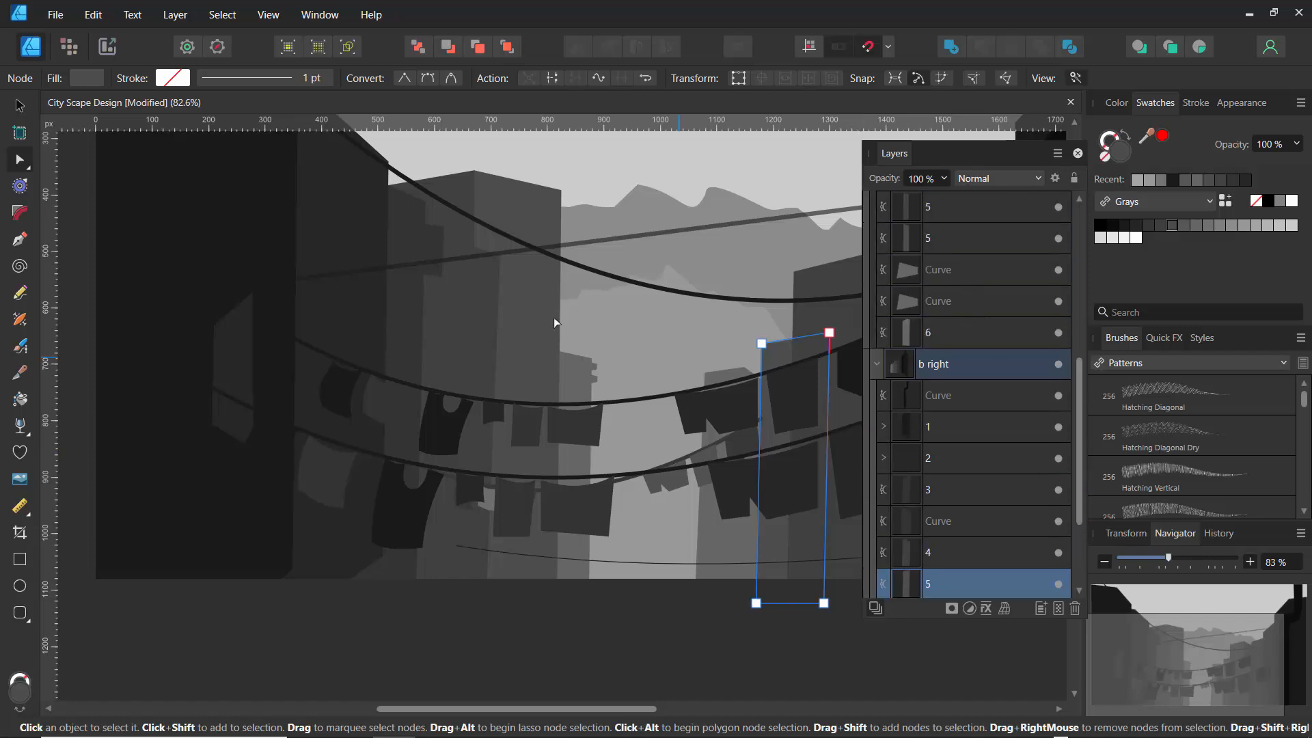
Group the two faces of building 5 in b left and name the group 5
key("v")
left_click(462, 190)
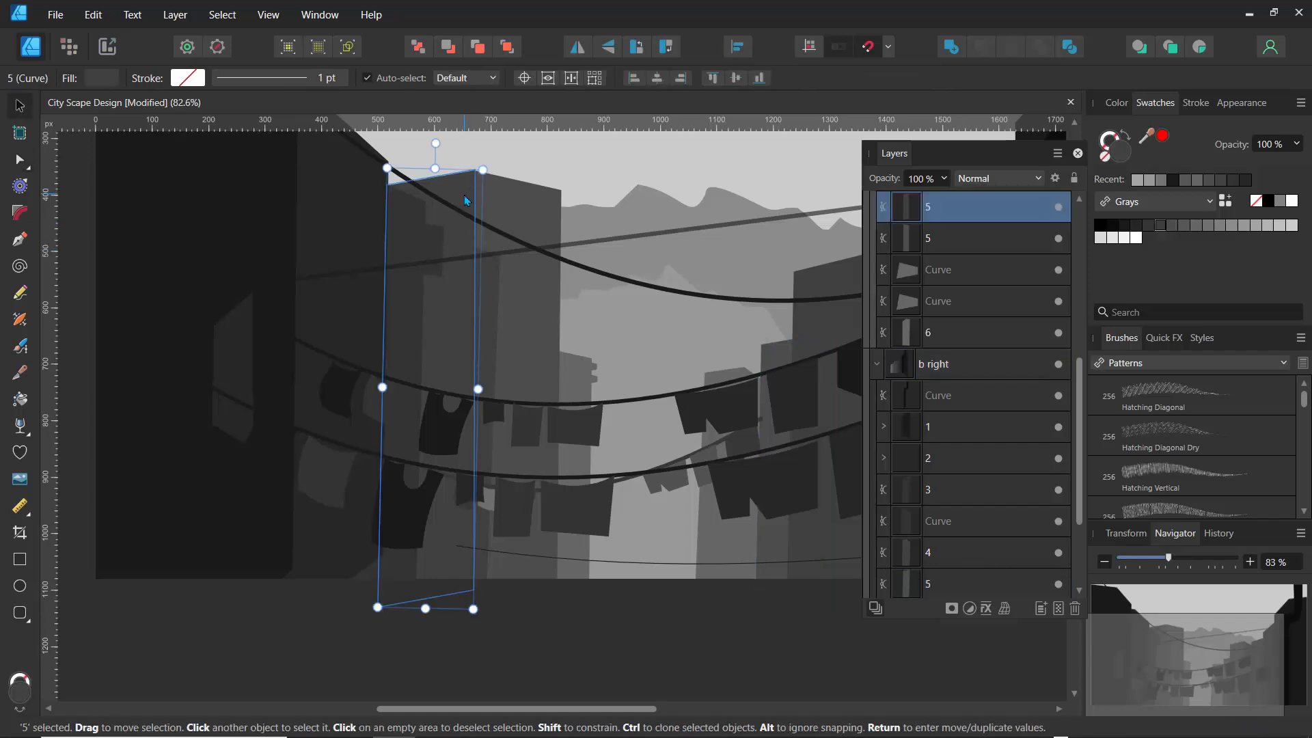
left_click(906, 239)
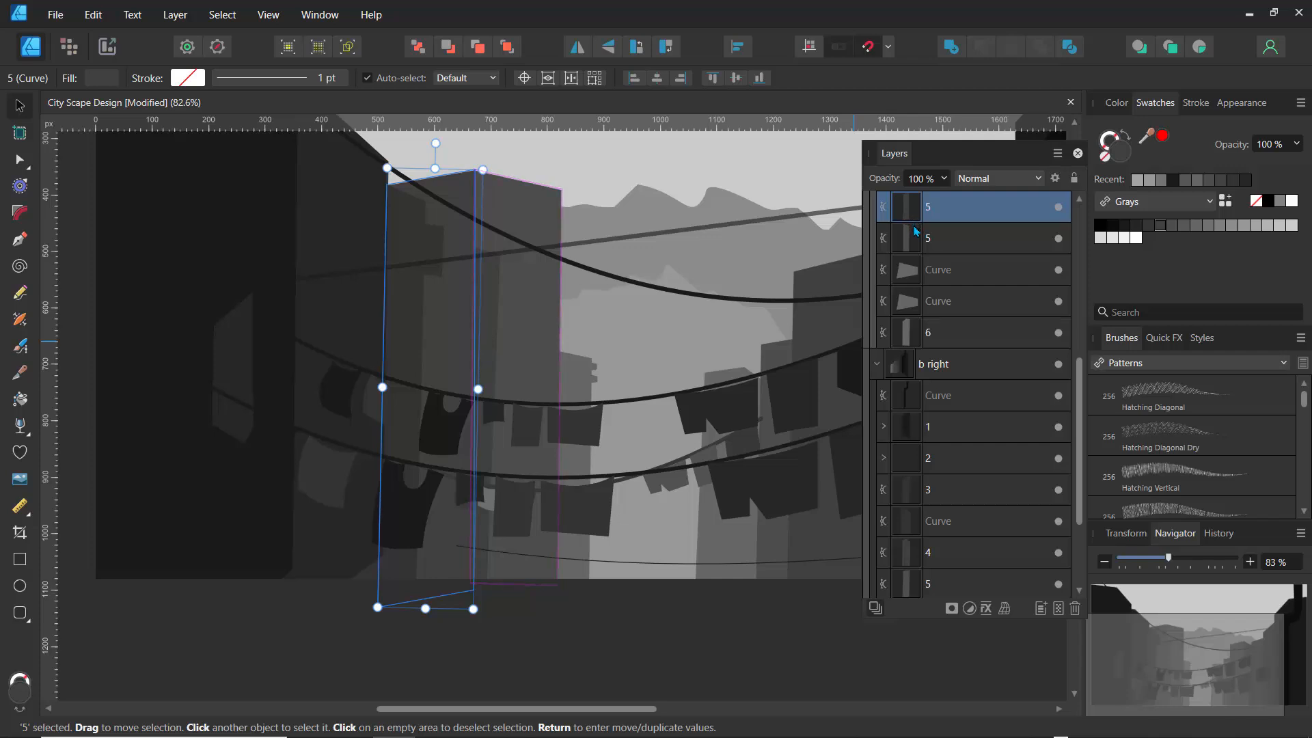
left_click(920, 246, "shift")
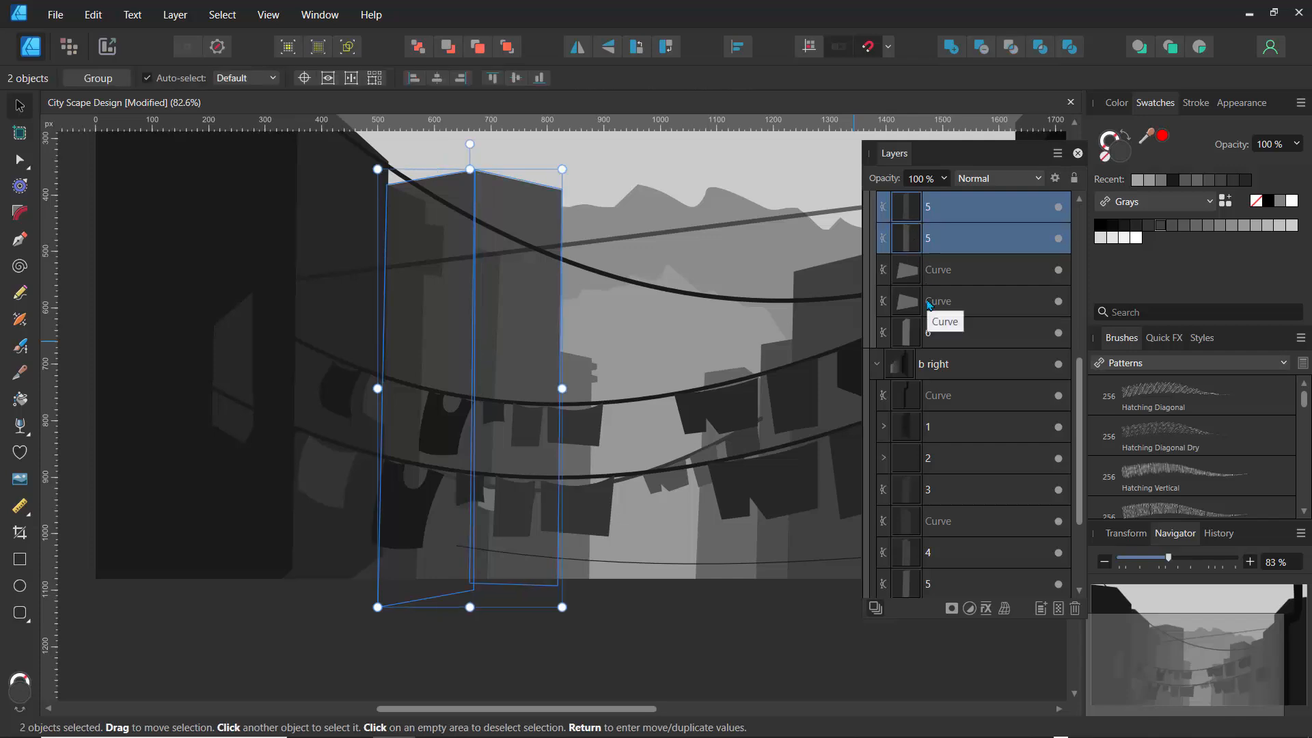
key("ctrl+g")
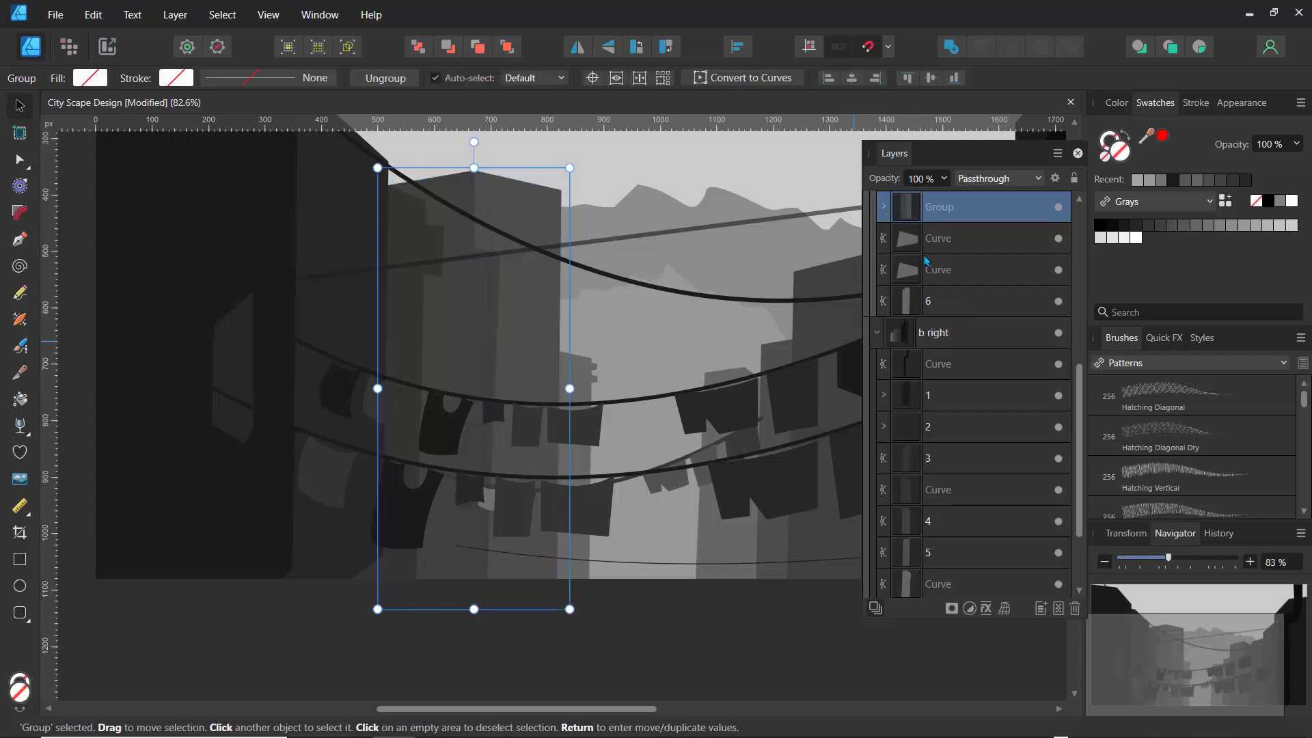
double_click(940, 208)
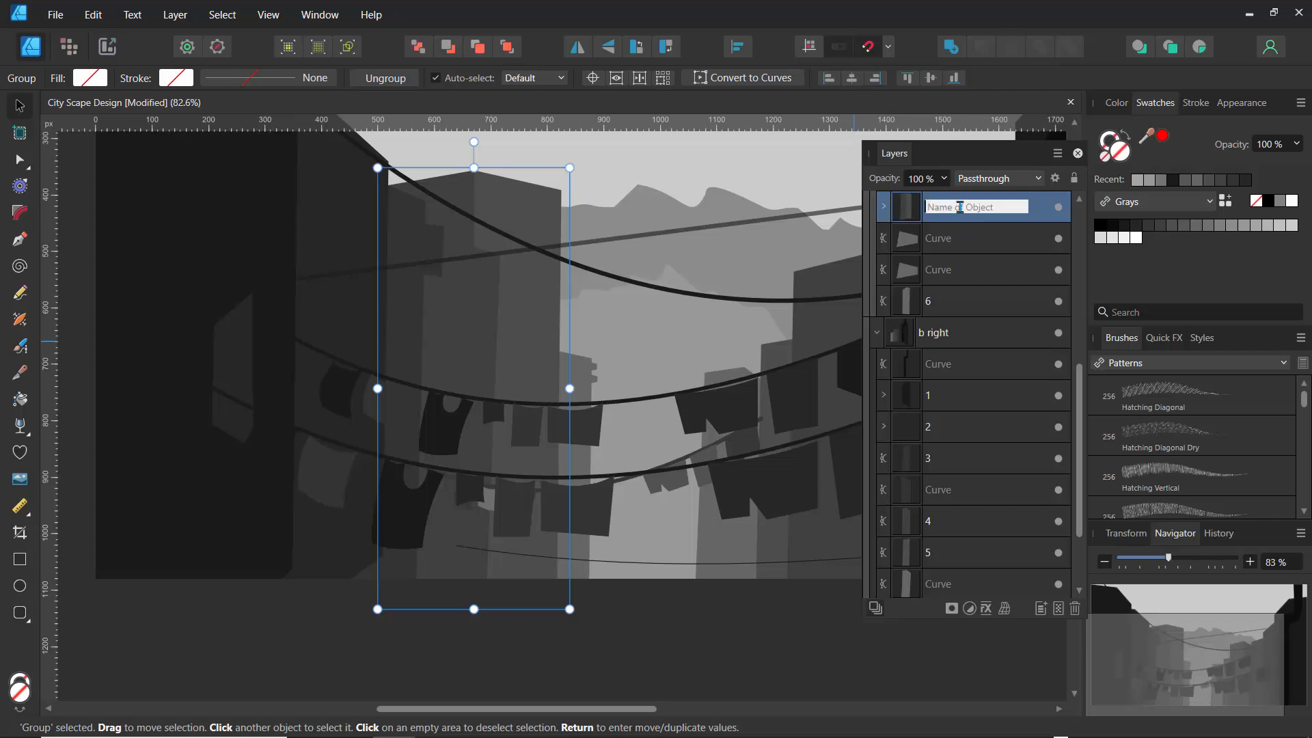
type("5")
key("Return")
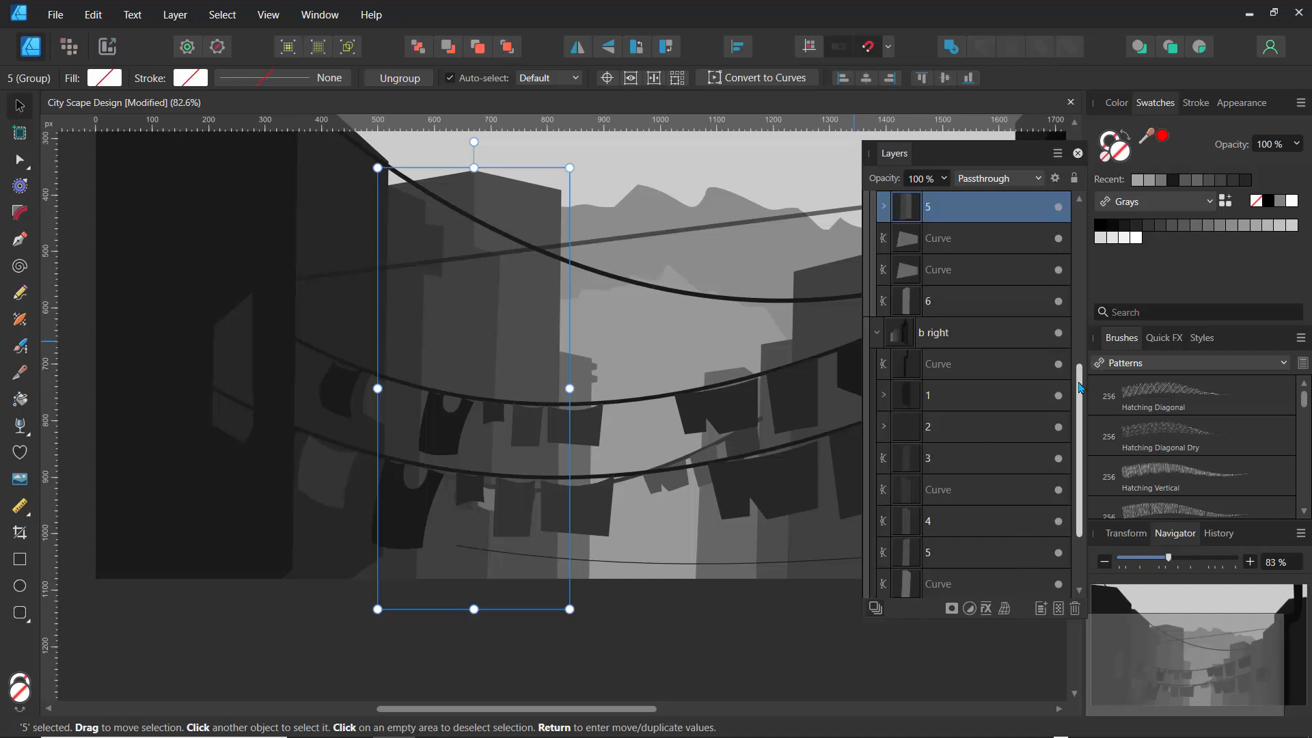
Name the larger background mountain curve directly above bg as m1
mouse_move(1079, 386)
left_mouse_down()
mouse_move(1078, 288)
mouse_move(1056, 222)
left_mouse_up()
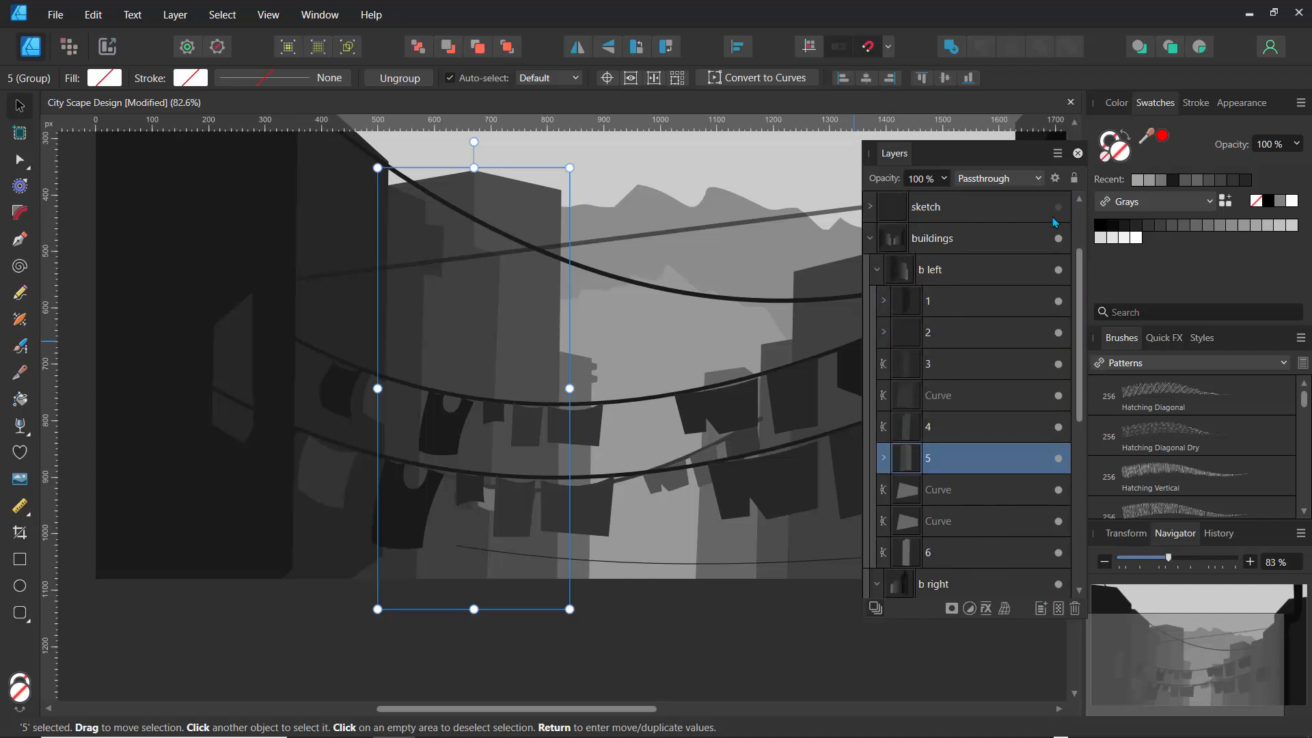
left_click_drag(1162, 560, 1149, 559)
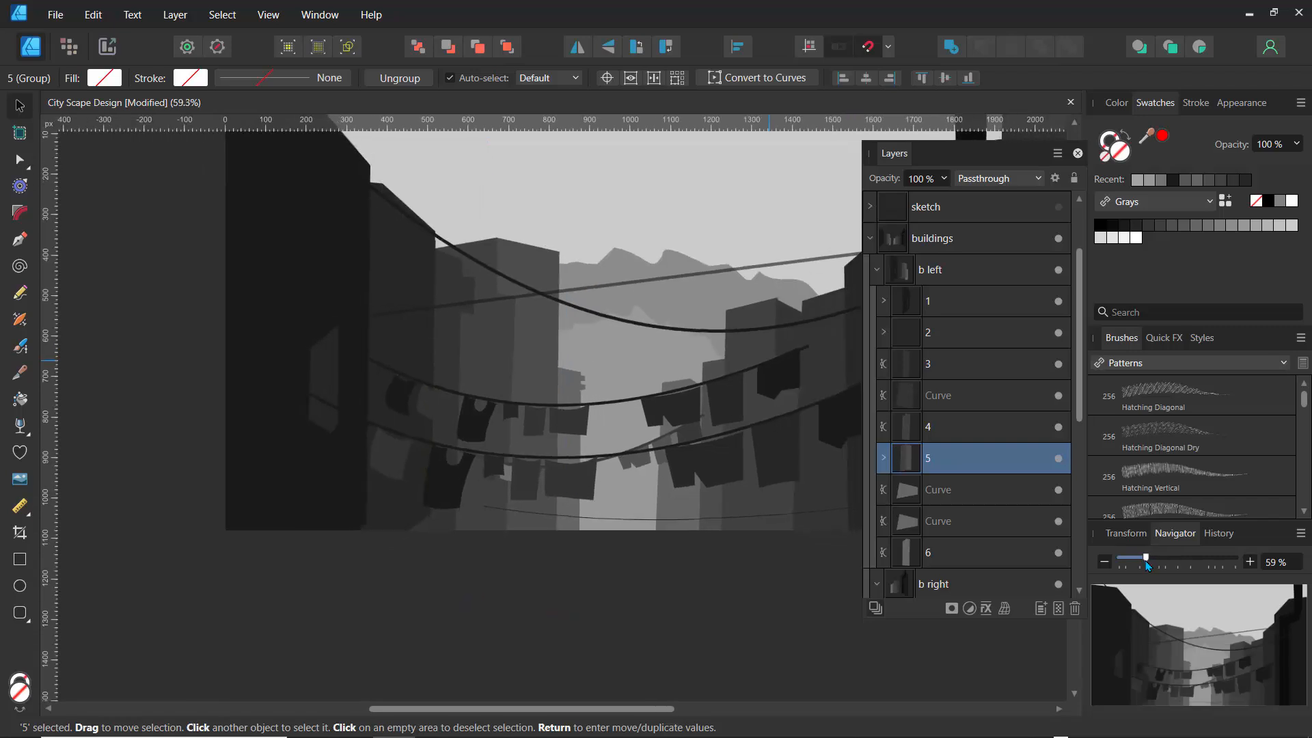
double_click(644, 352)
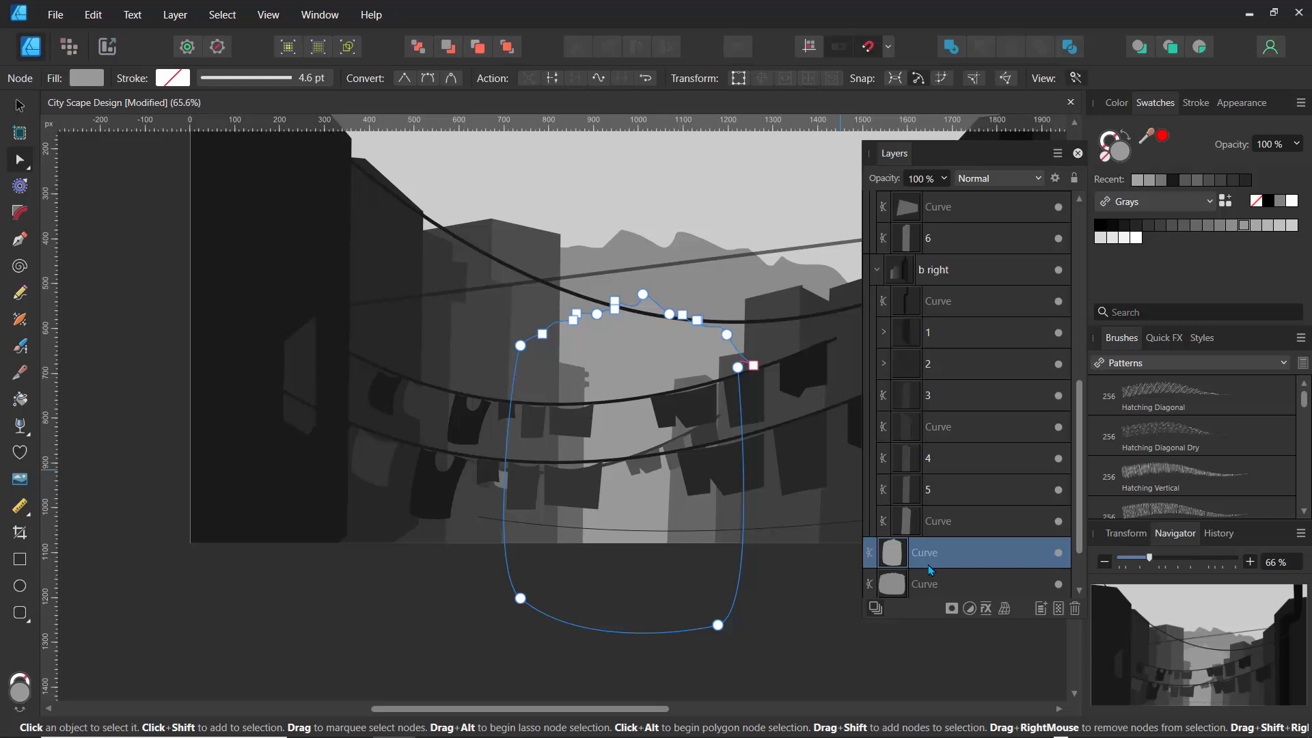
left_click(931, 585)
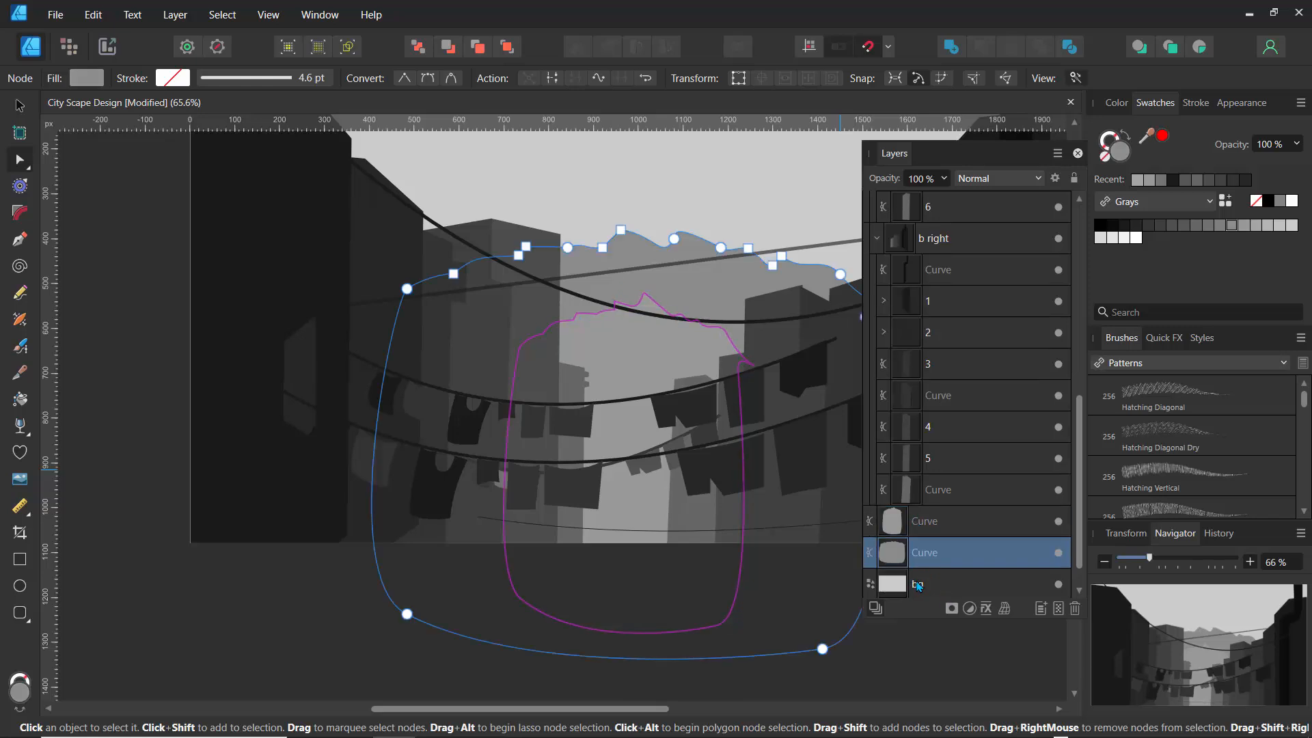
left_click(926, 527)
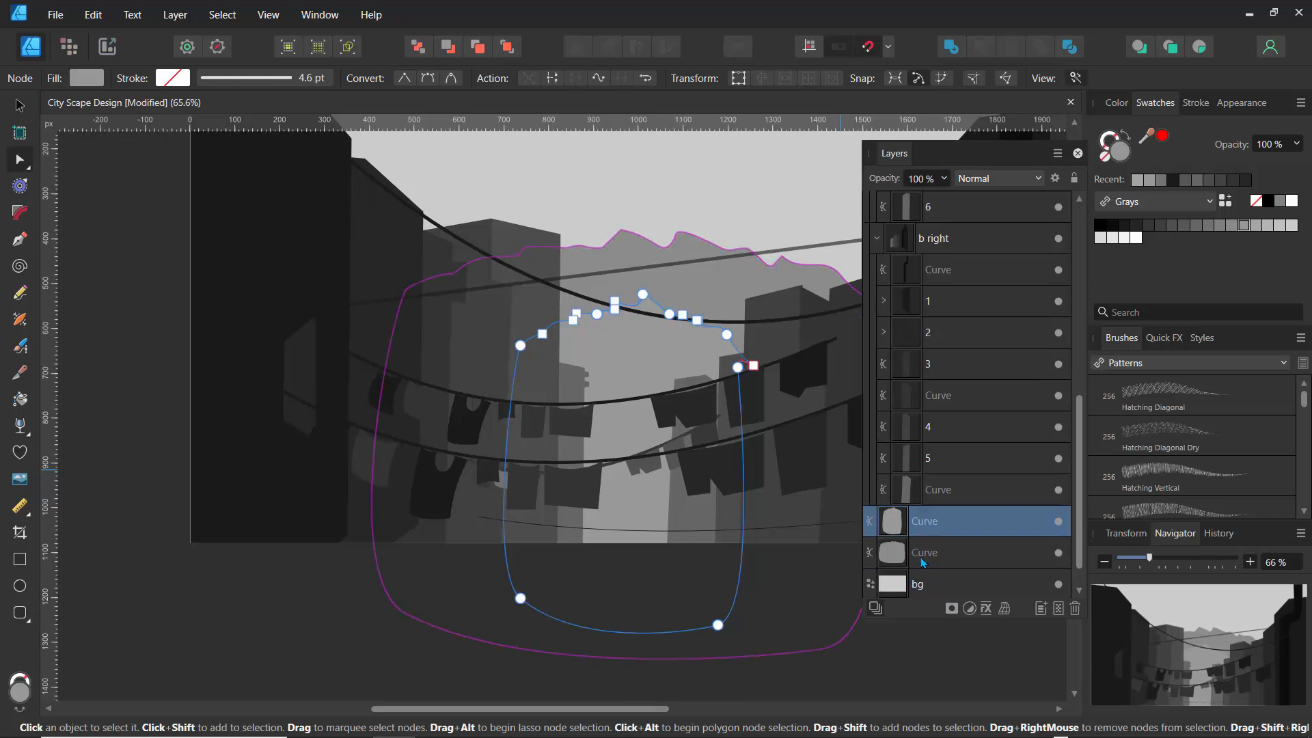
double_click(923, 554)
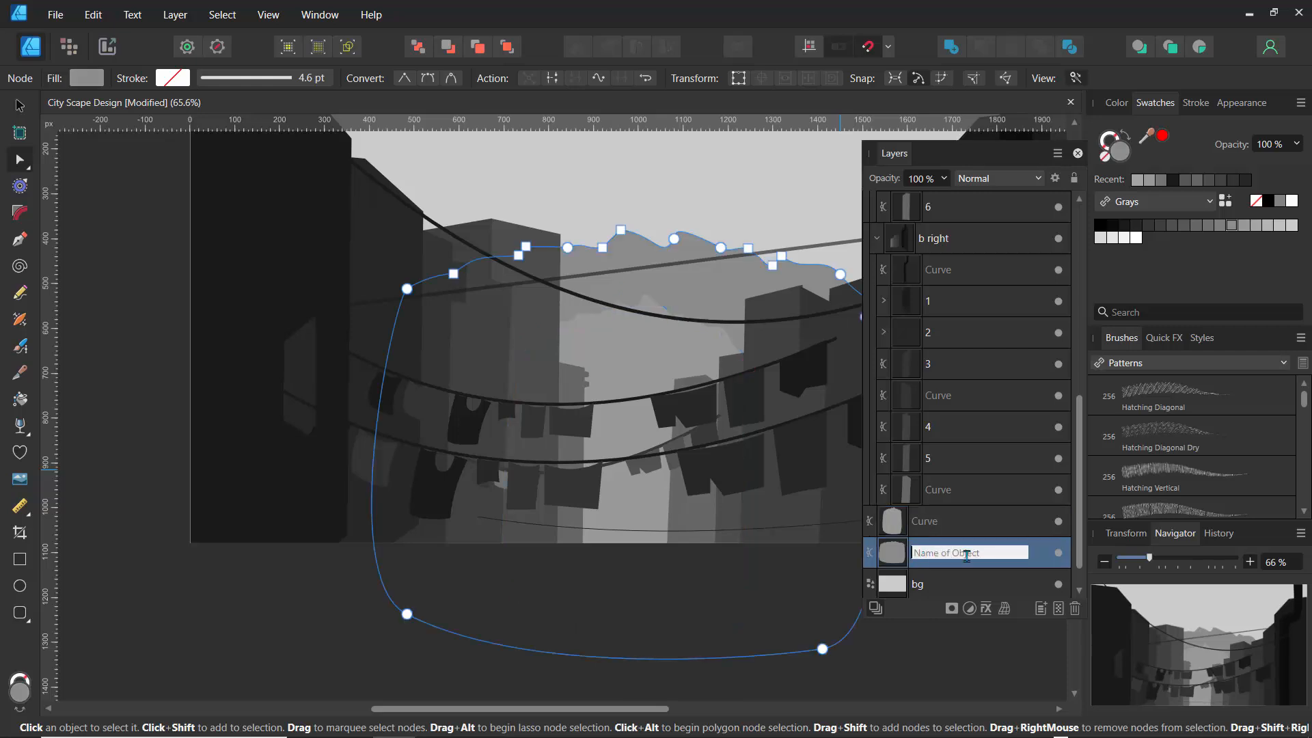
type("m1")
key("Return")
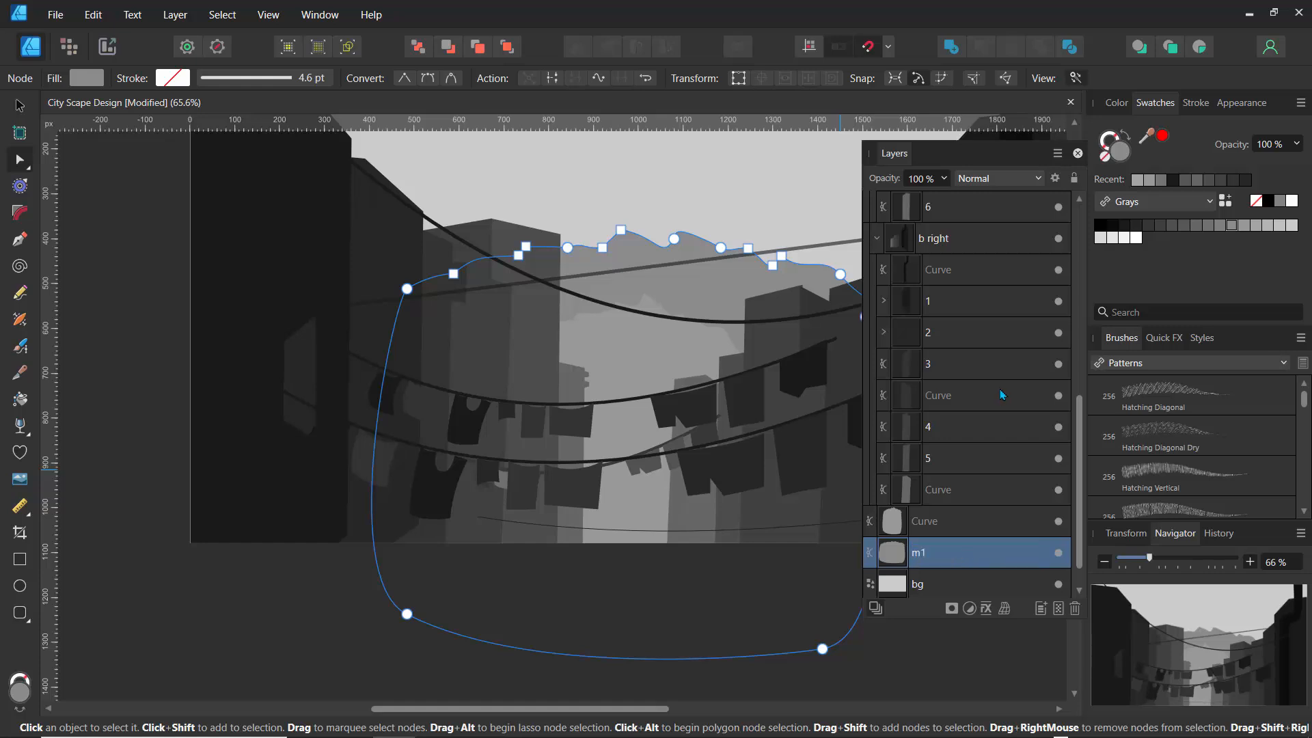
Name the smaller front mountain curve m1 and rename the larger one behind it m2
double_click(924, 522)
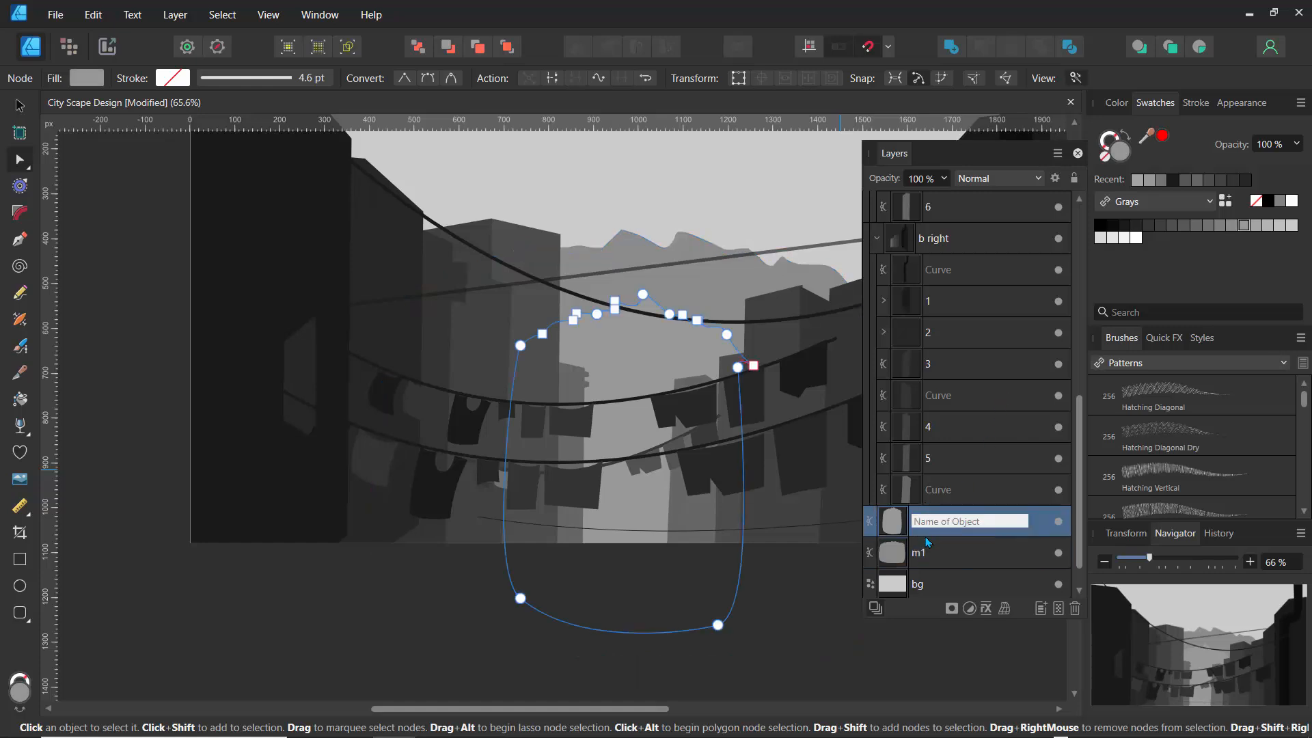
left_click(922, 555)
double_click(956, 521)
type("m1")
key("Return")
double_click(935, 557)
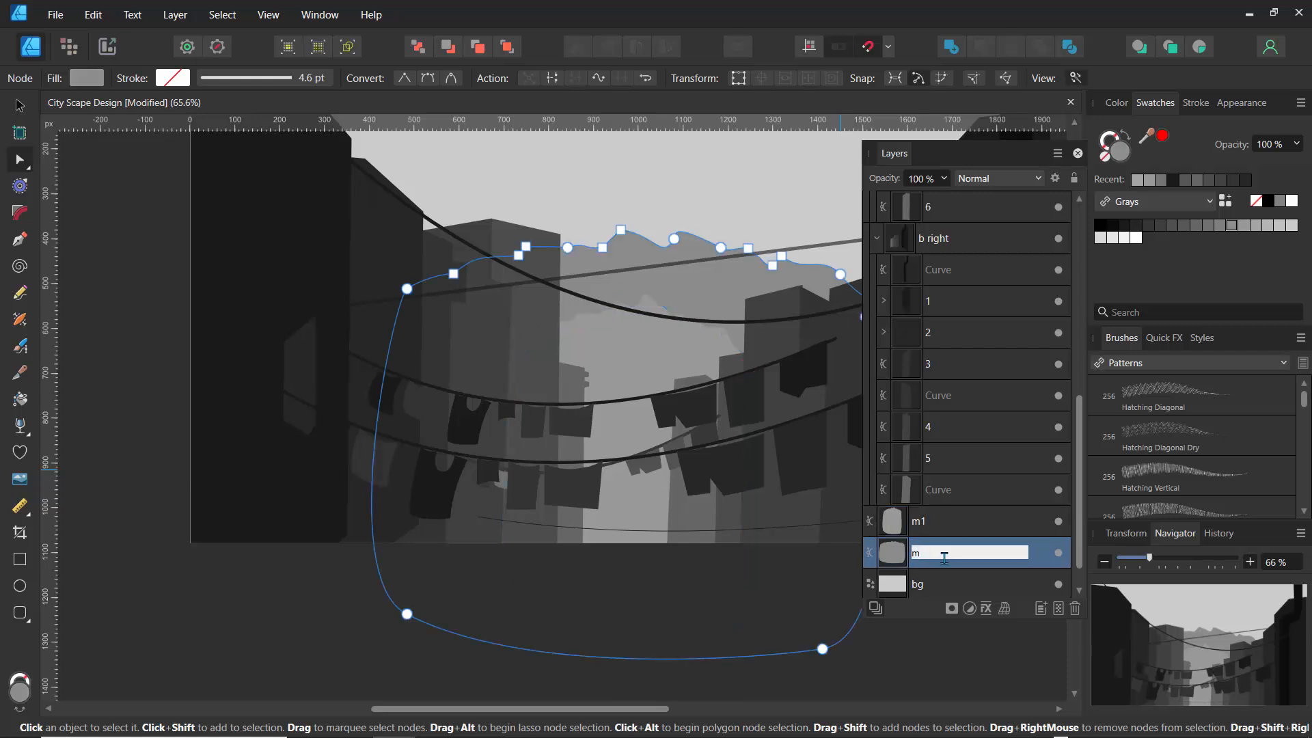
key("Return")
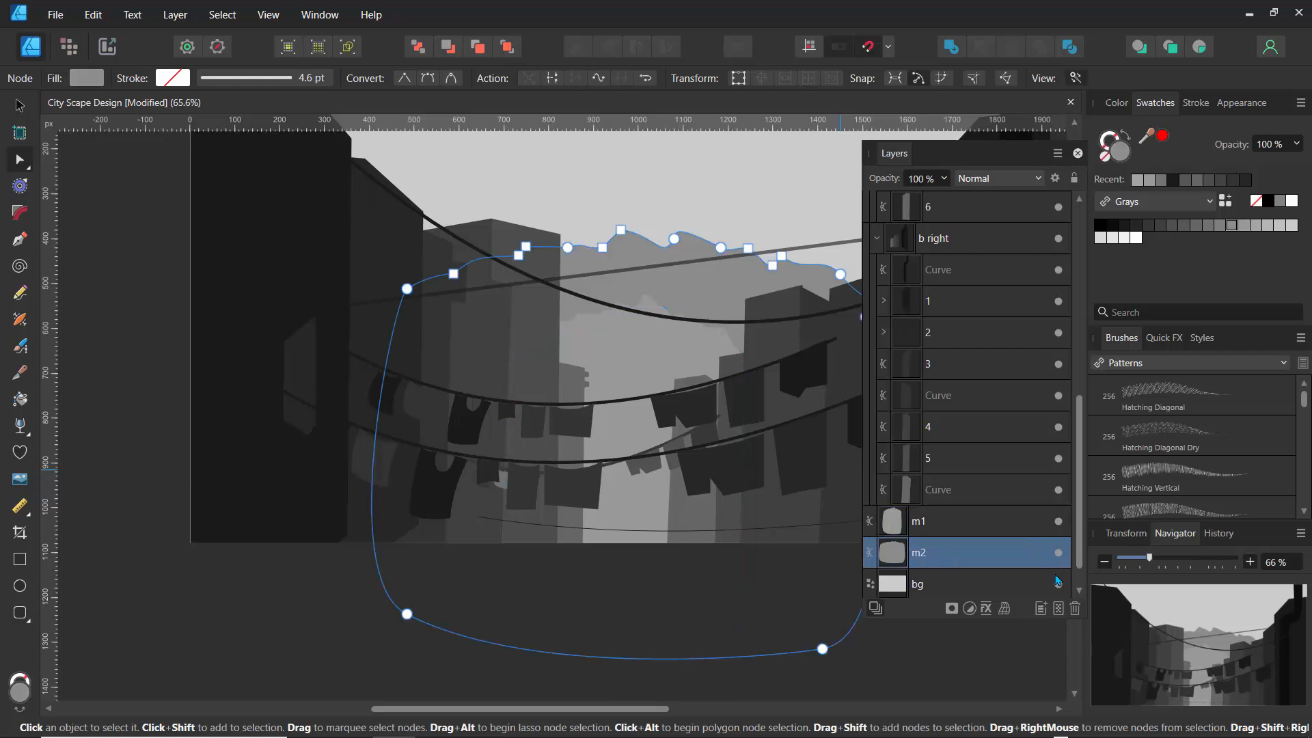
Show the whole artwork at 50% zoom and float the Navigator over the canvas
left_click(905, 587)
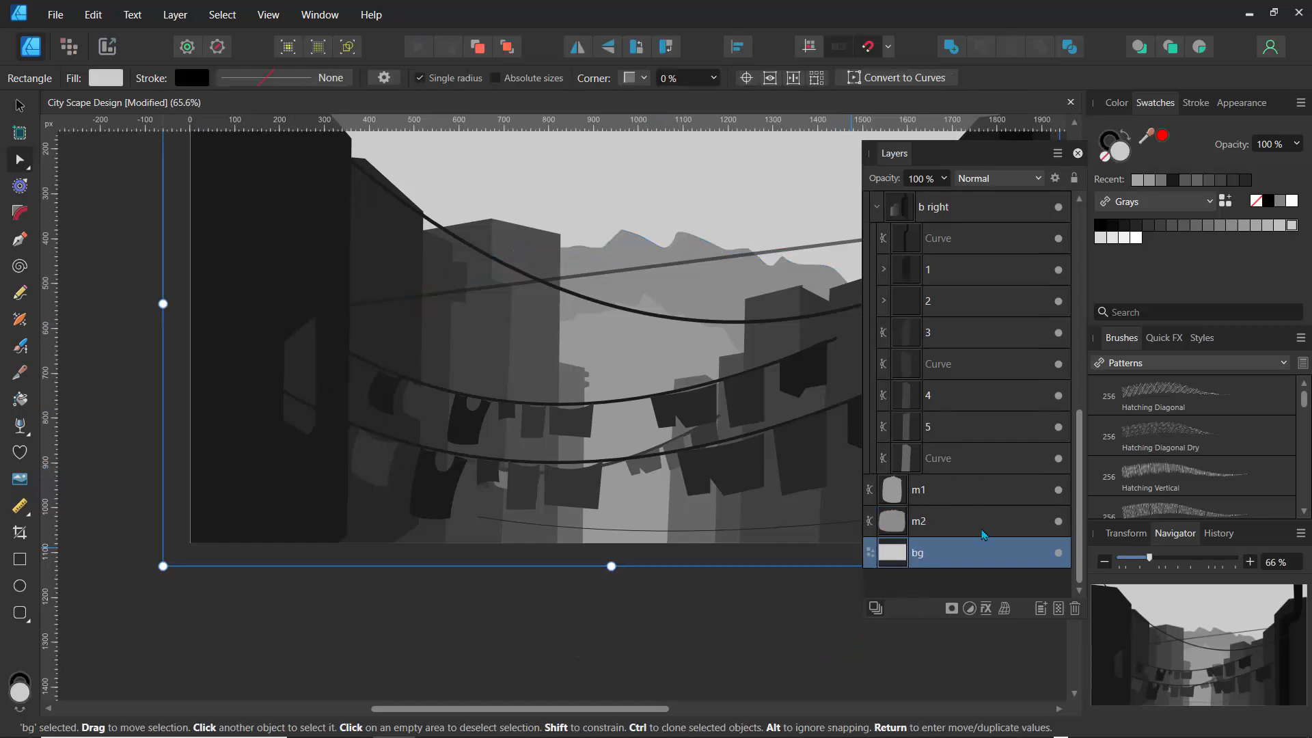
left_click_drag(1149, 559, 1139, 558)
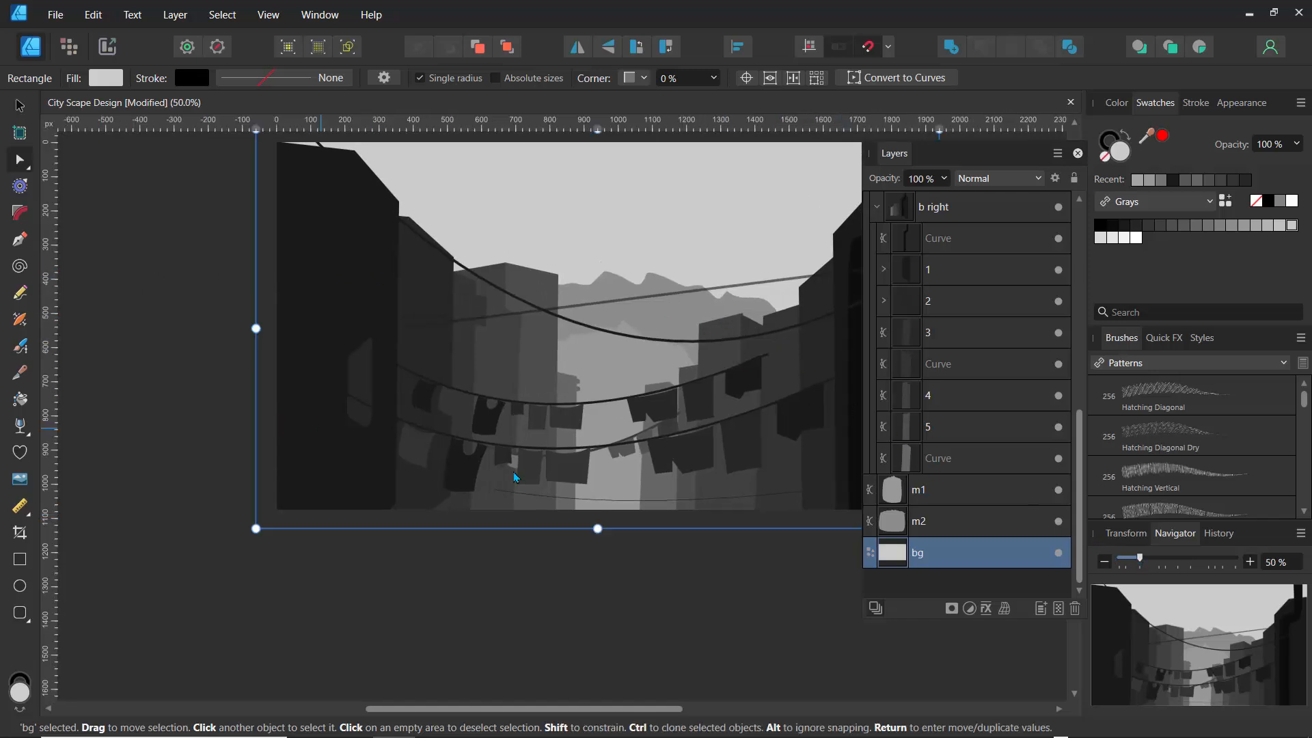
left_click_drag(1194, 656, 1221, 655)
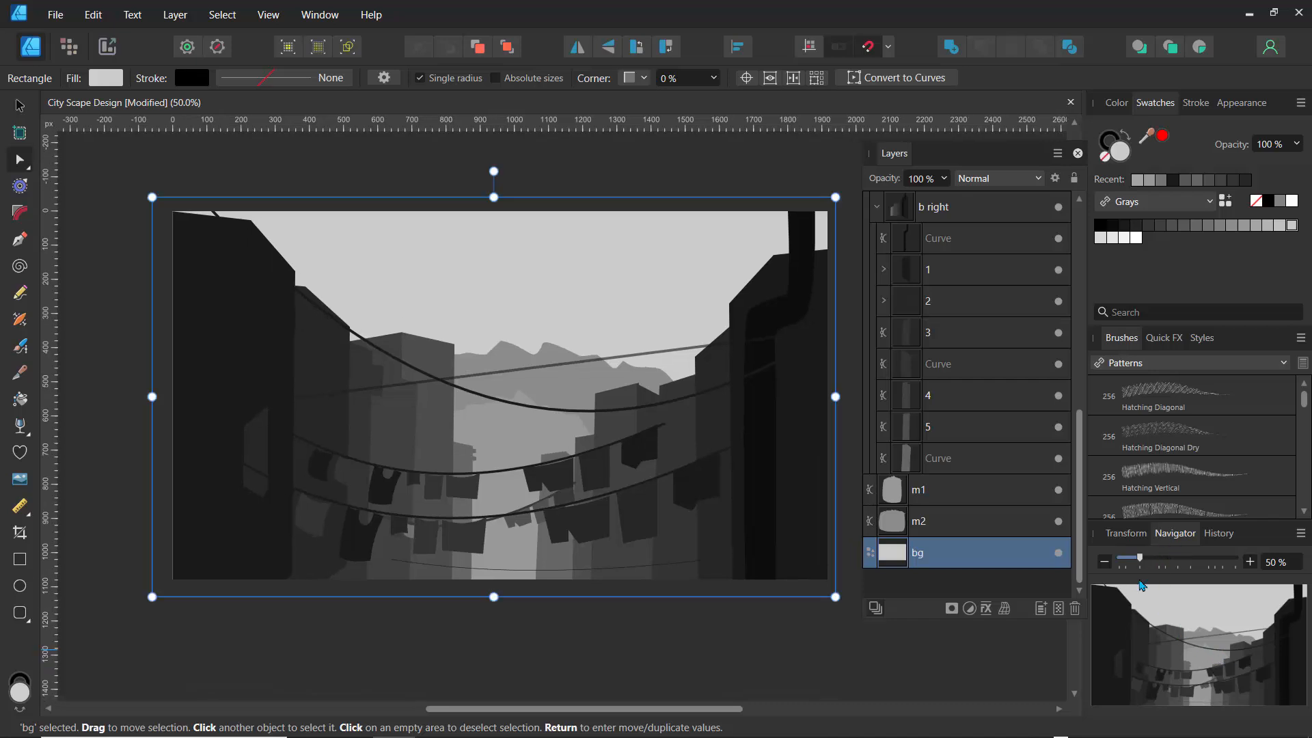
mouse_move(1140, 560)
left_mouse_down()
mouse_move(1151, 561)
mouse_move(1140, 561)
left_mouse_up()
left_click_drag(1176, 533, 465, 477)
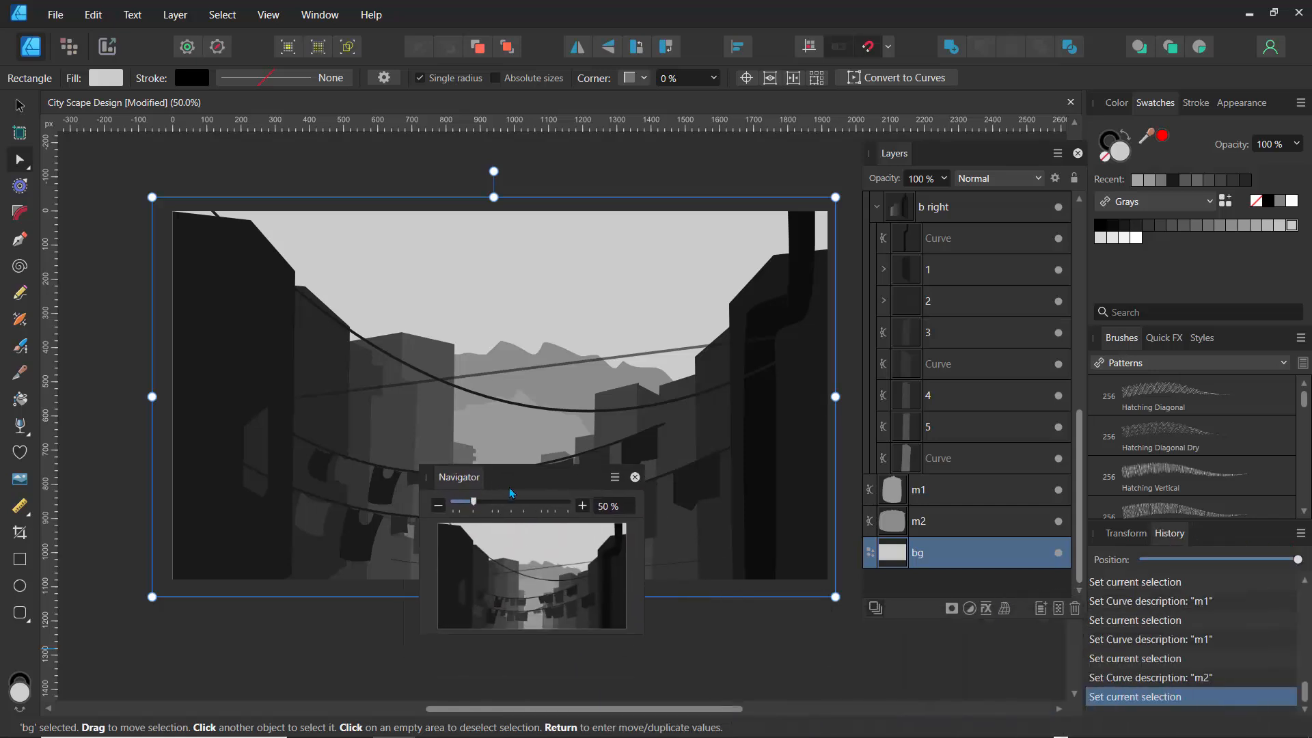
left_click(615, 478)
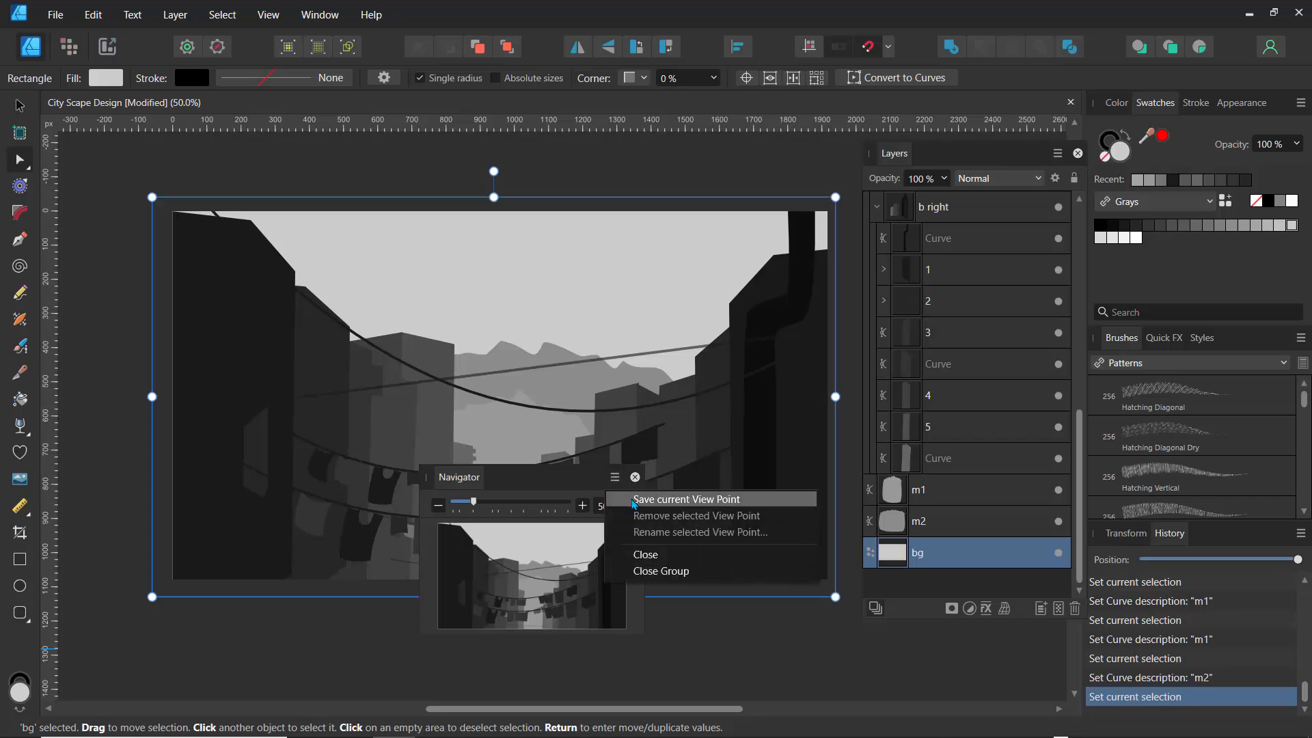
left_click(573, 490)
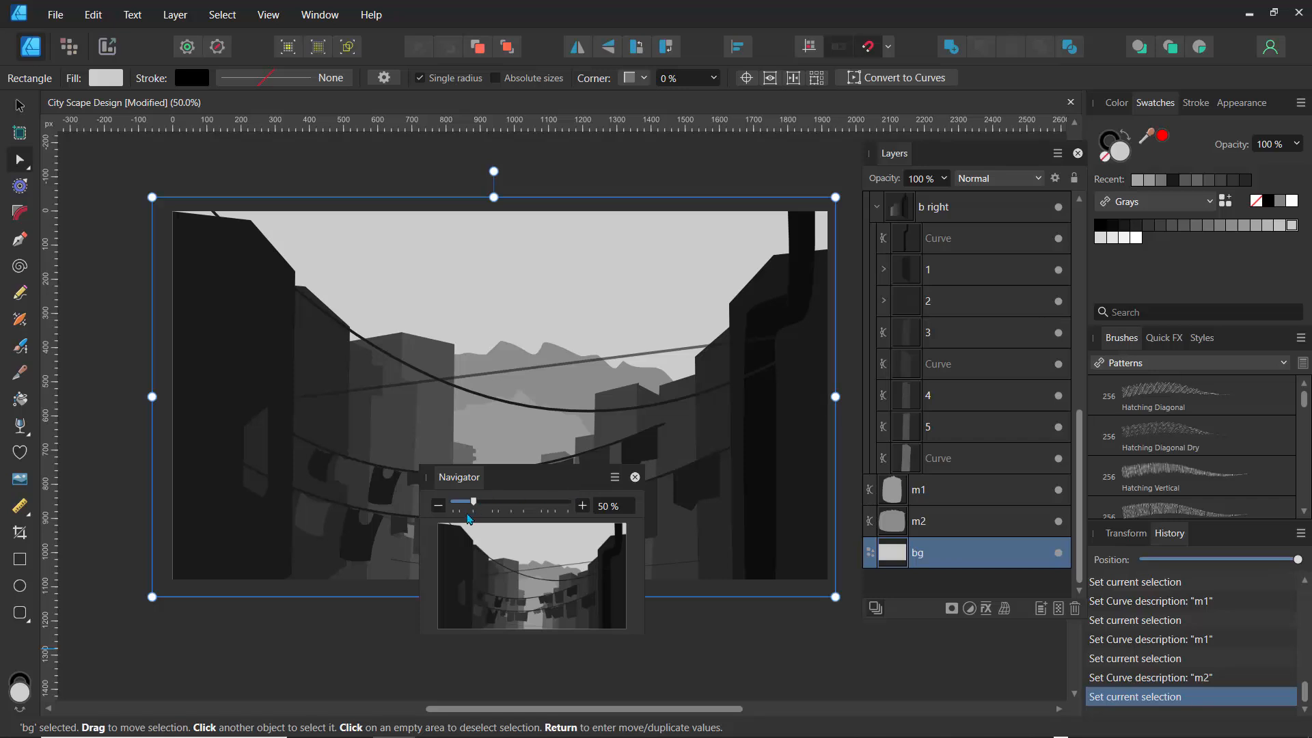
Zoom in to 97% and save this view of the alley as a view point in the Navigator
left_click_drag(472, 503, 193, 216)
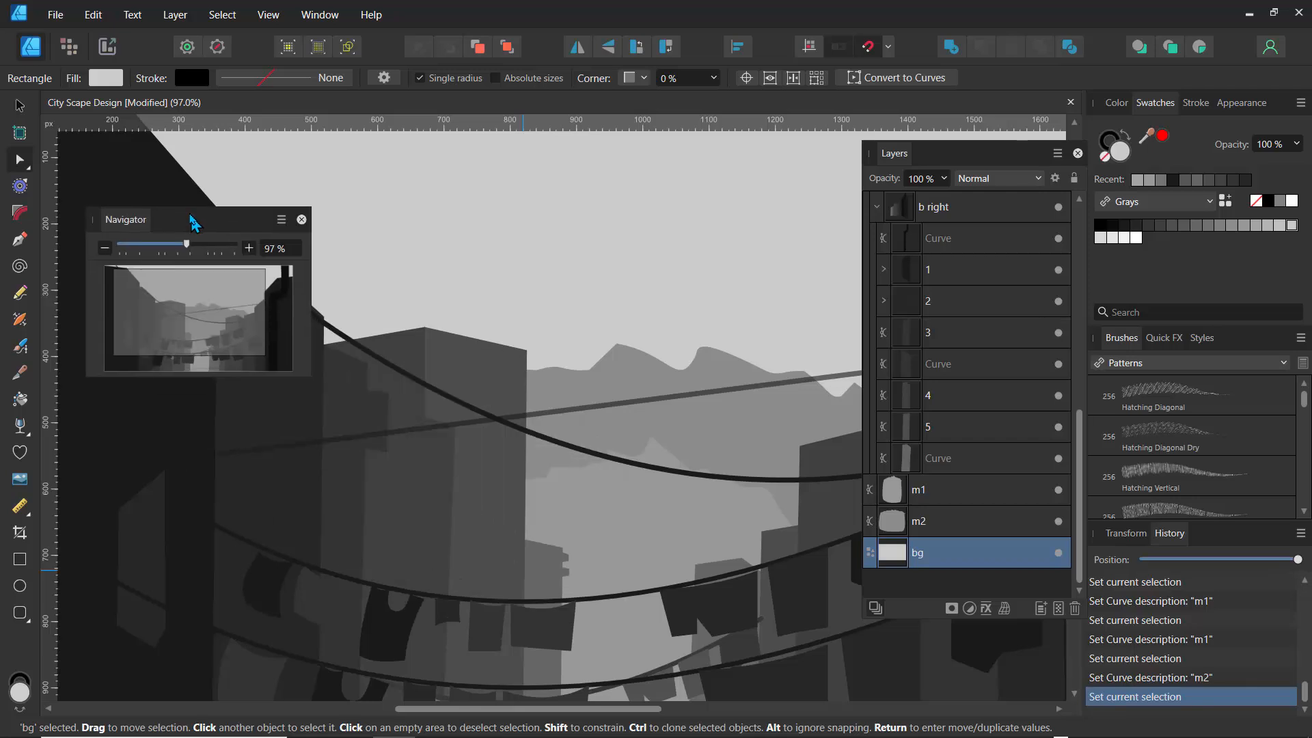
left_click(281, 218)
left_click(321, 240)
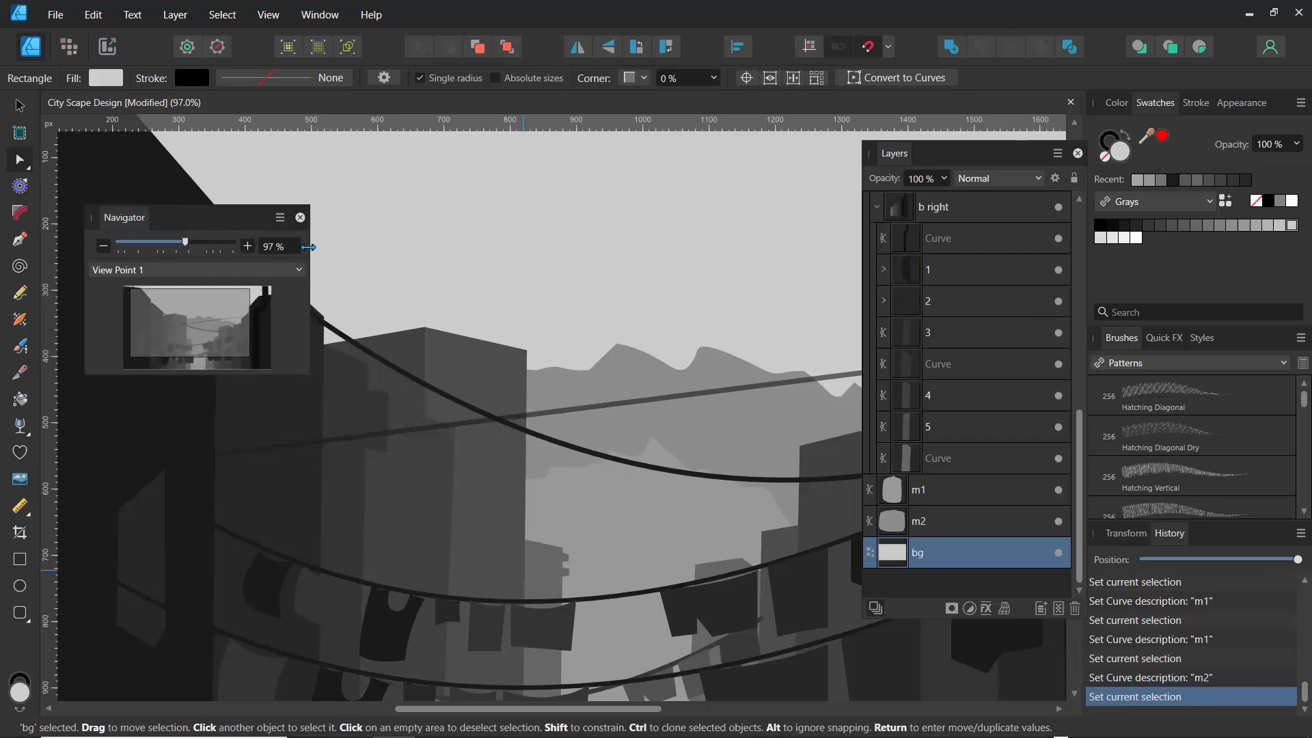
left_click_drag(165, 234, 214, 277)
left_click(213, 277)
left_click(200, 294)
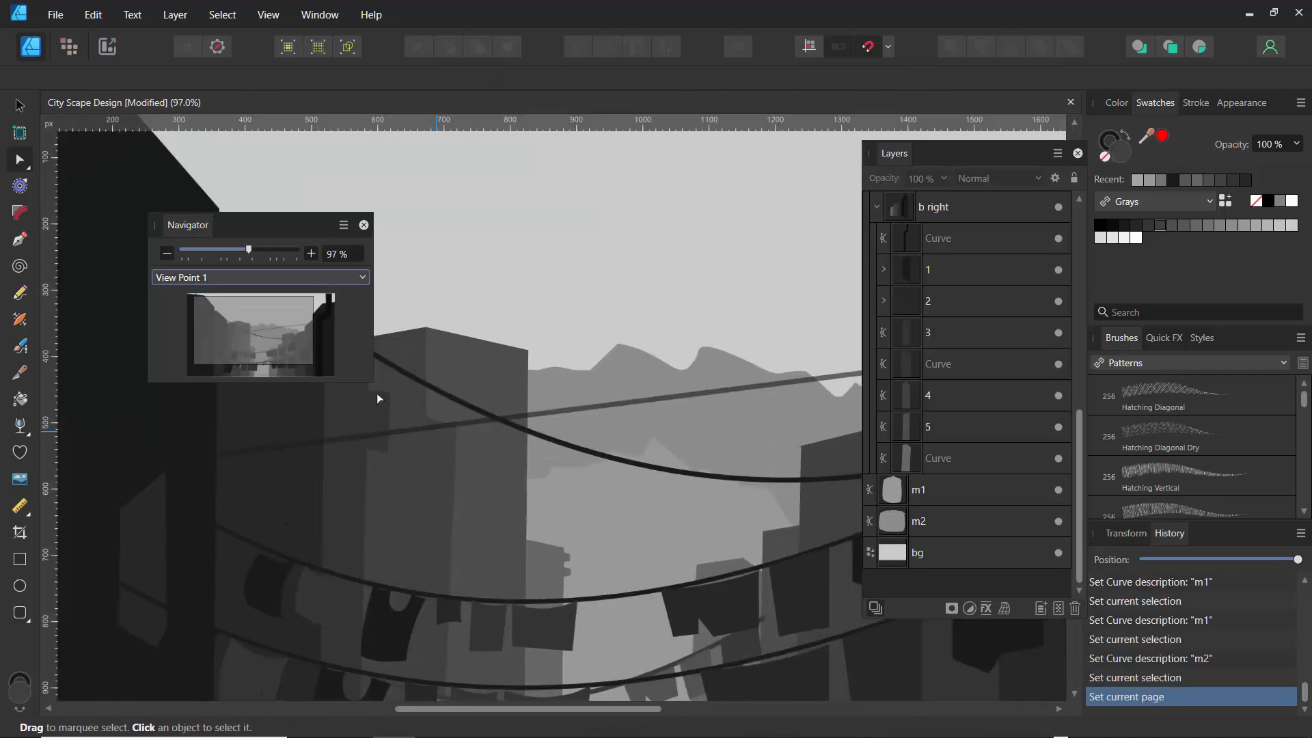
Zoom in to 150% on the tall dark building at the artwork's upper-left corner and save the view as a second view point
left_click_drag(248, 252, 270, 252)
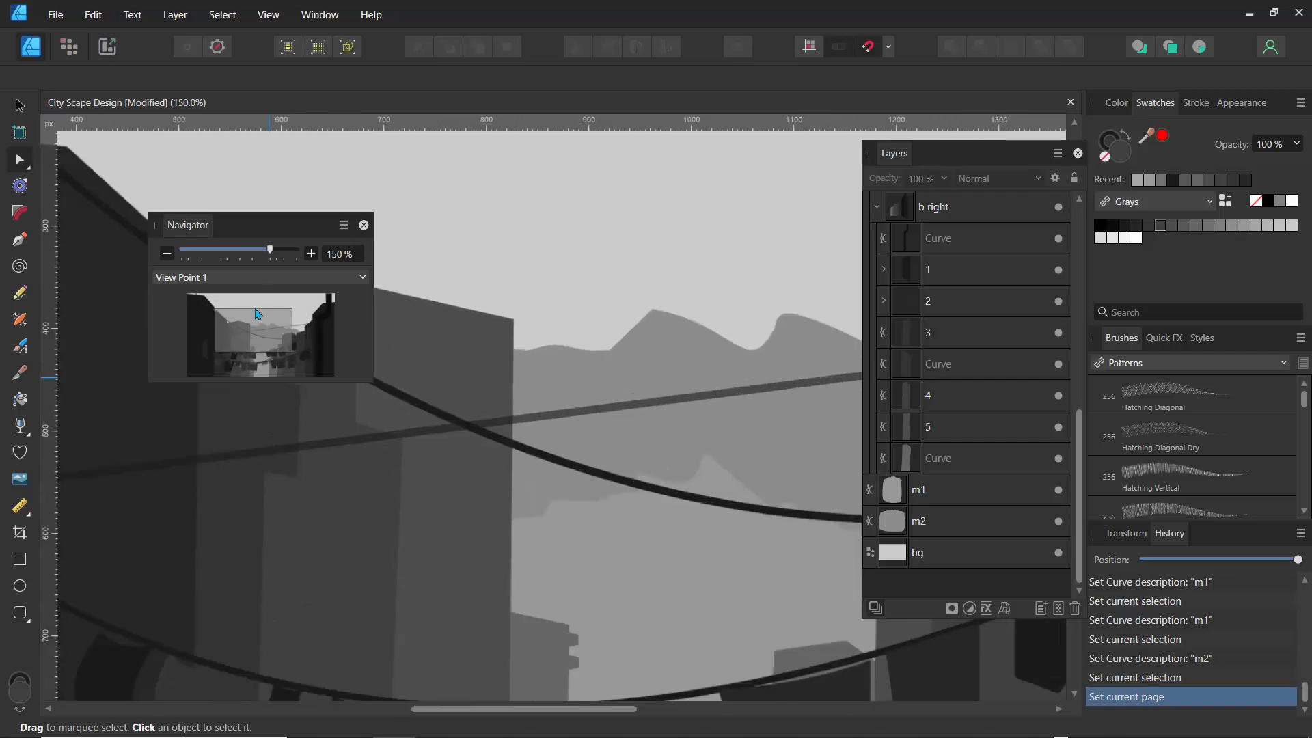
left_click_drag(263, 338, 233, 346)
left_click(344, 227)
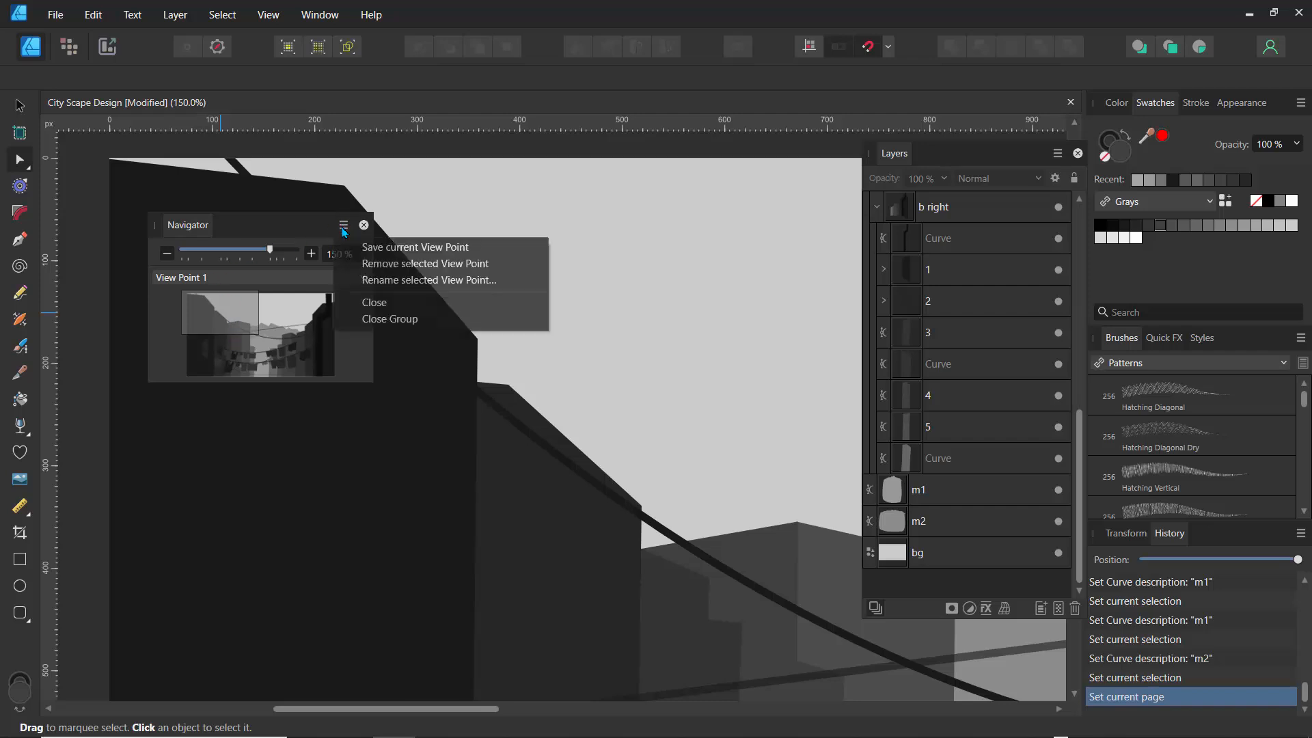
left_click(365, 252)
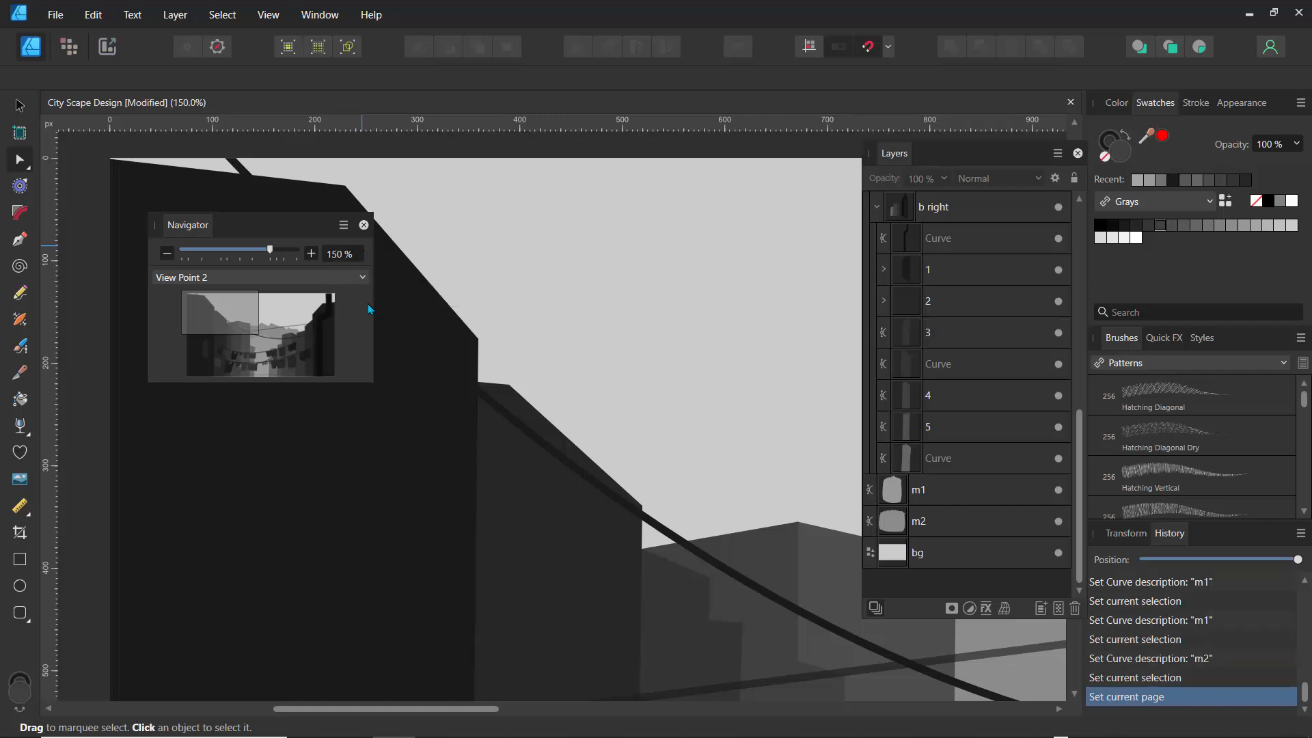
Recall View Point 1 and return to View Point 2 to compare the two saved views
left_click(244, 278)
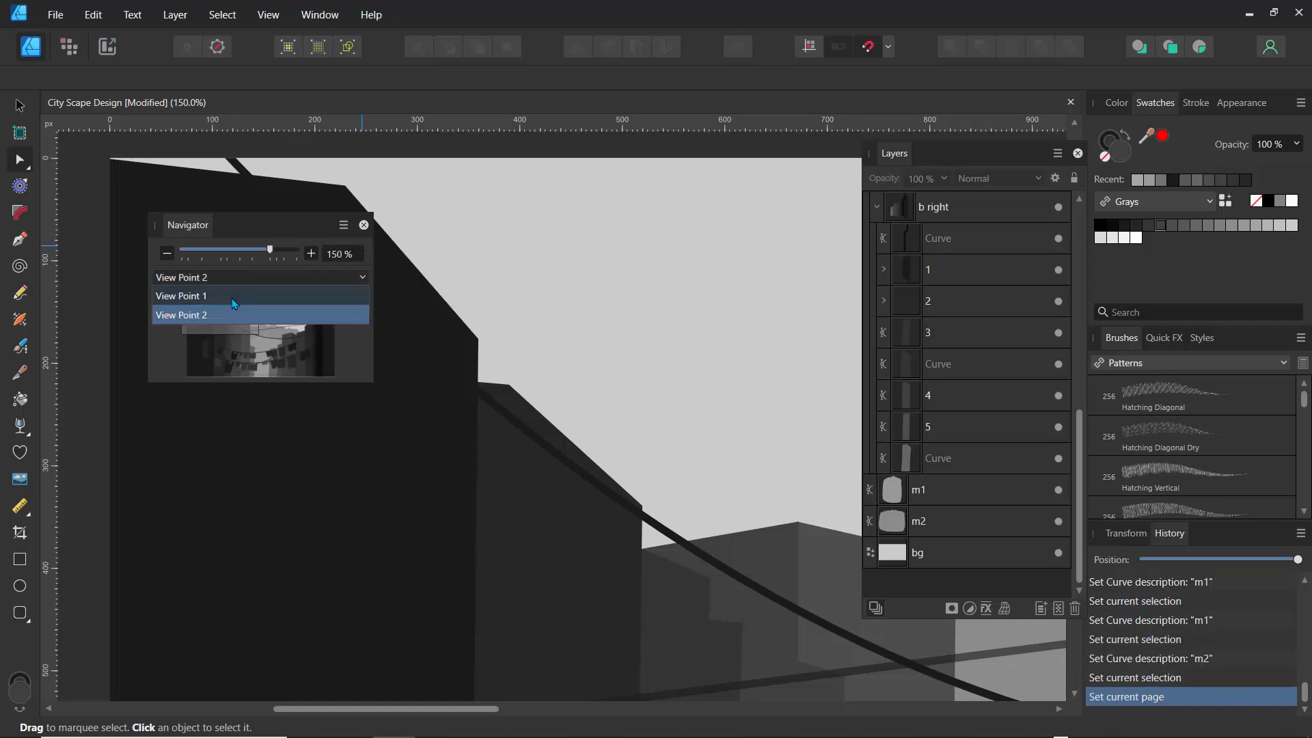
left_click(235, 300)
left_click(244, 278)
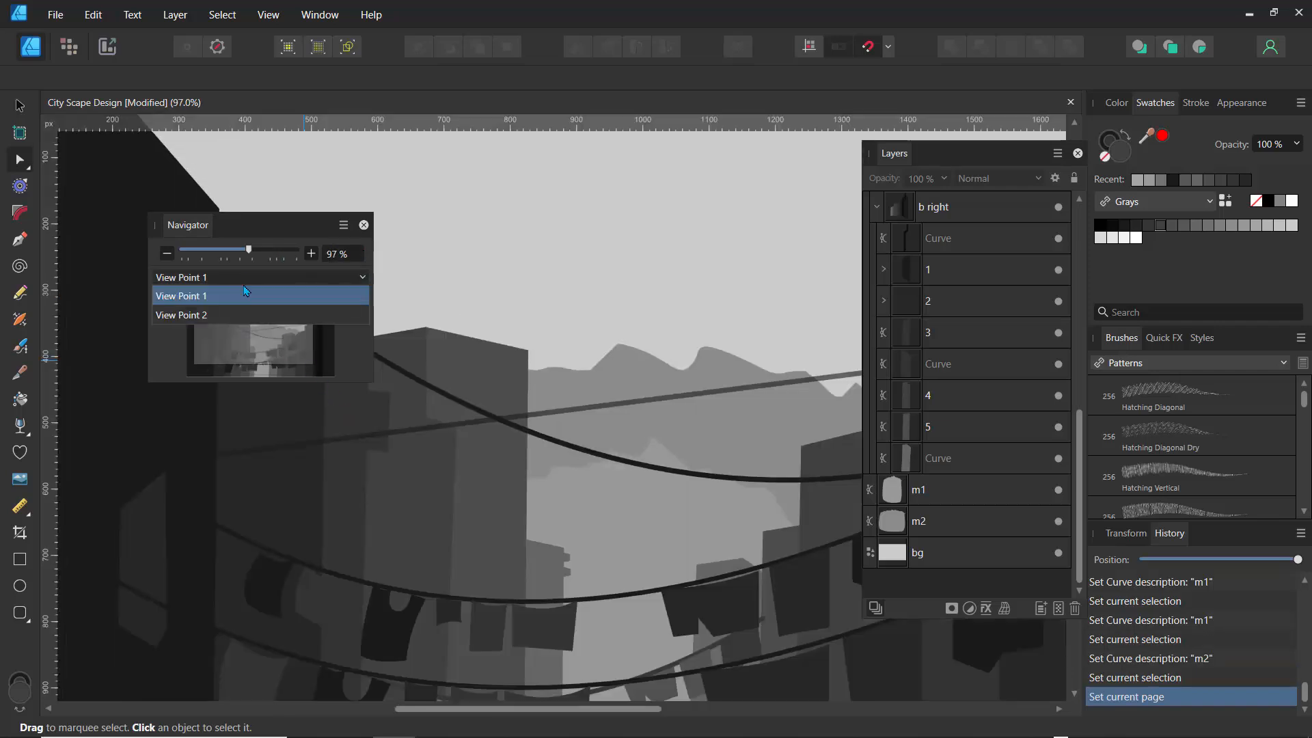
left_click(236, 308)
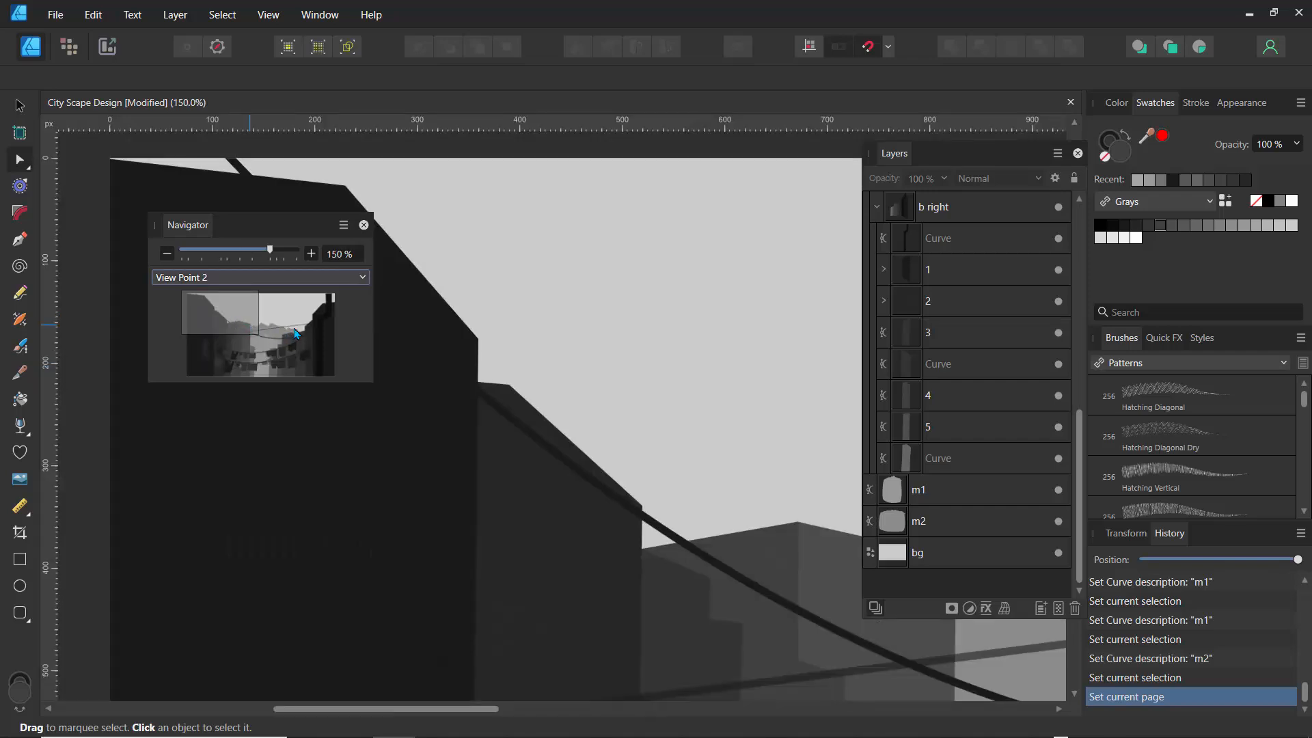
Frame the clotheslines in the middle of the alley at 150% and save the view as a third view point
left_click(286, 361)
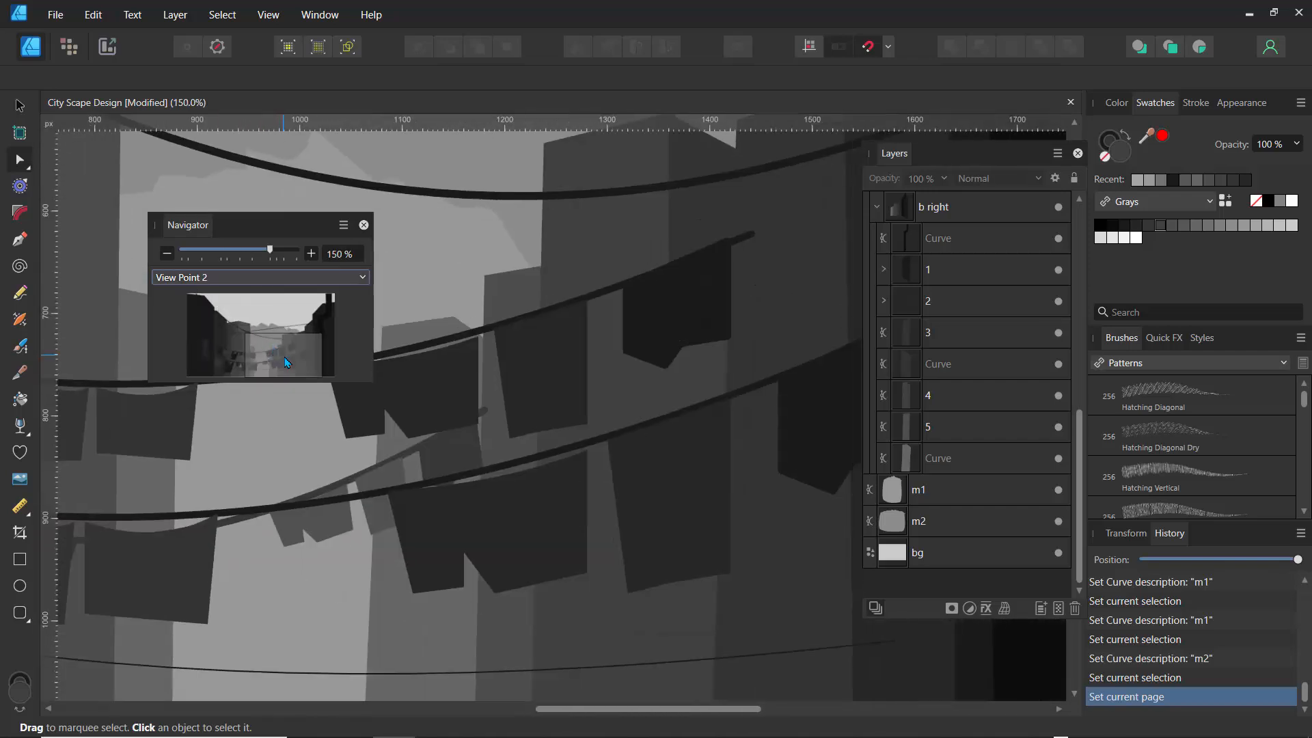
left_click_drag(286, 360, 260, 352)
left_click(345, 224)
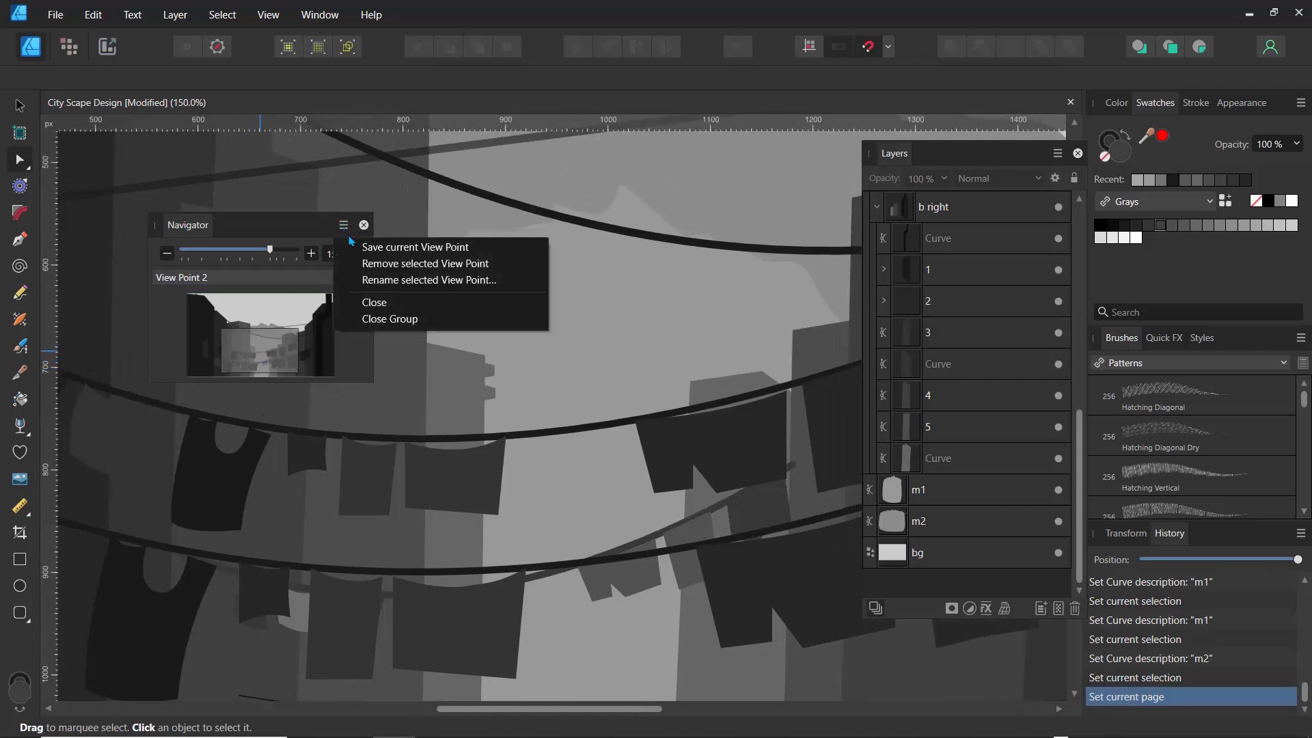
left_click(367, 253)
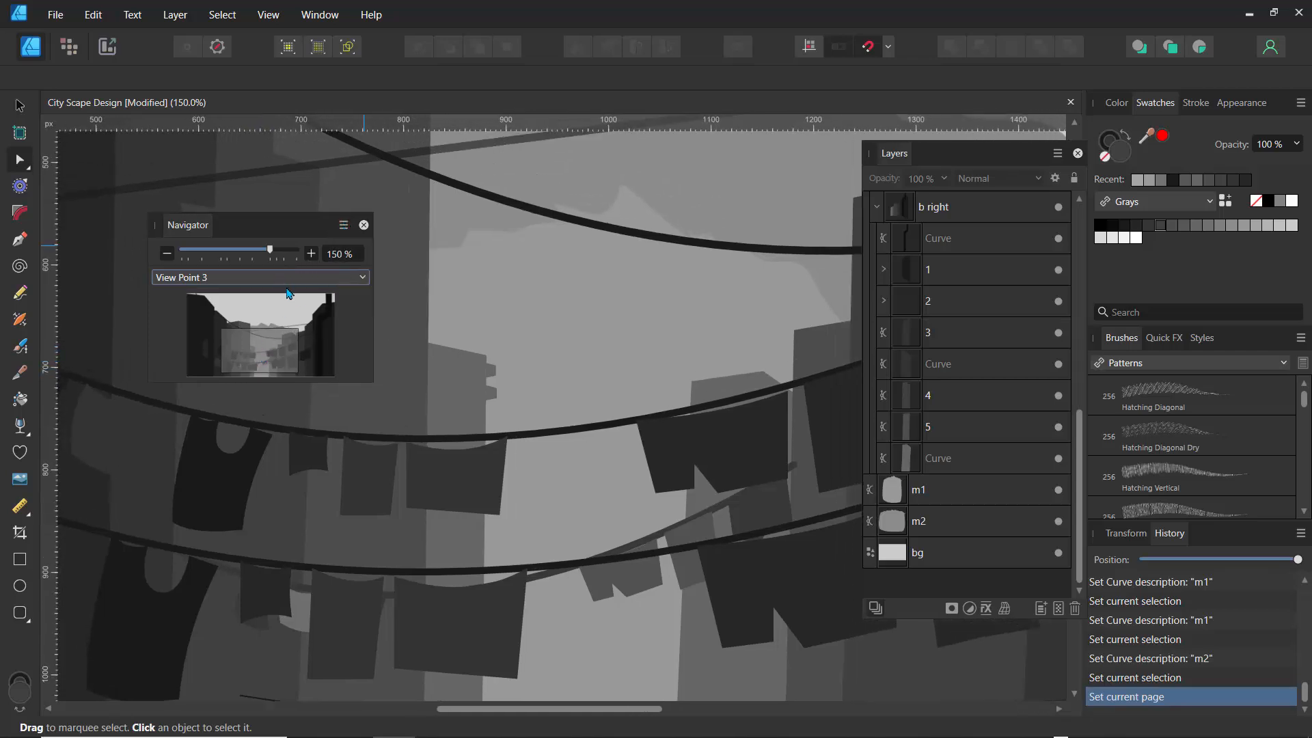
Step through View Point 1, View Point 2 and View Point 3 to check each saved view
left_click(290, 277)
left_click(235, 299)
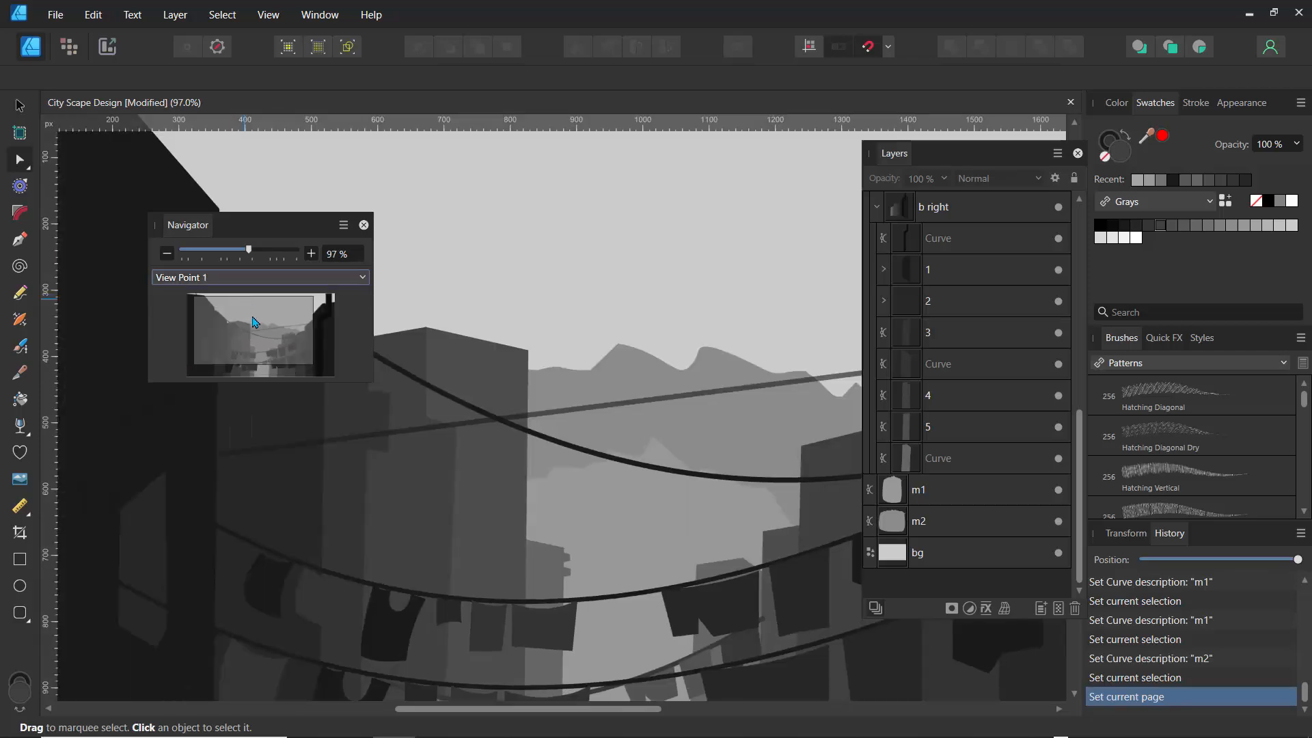
left_click(246, 283)
left_click(245, 316)
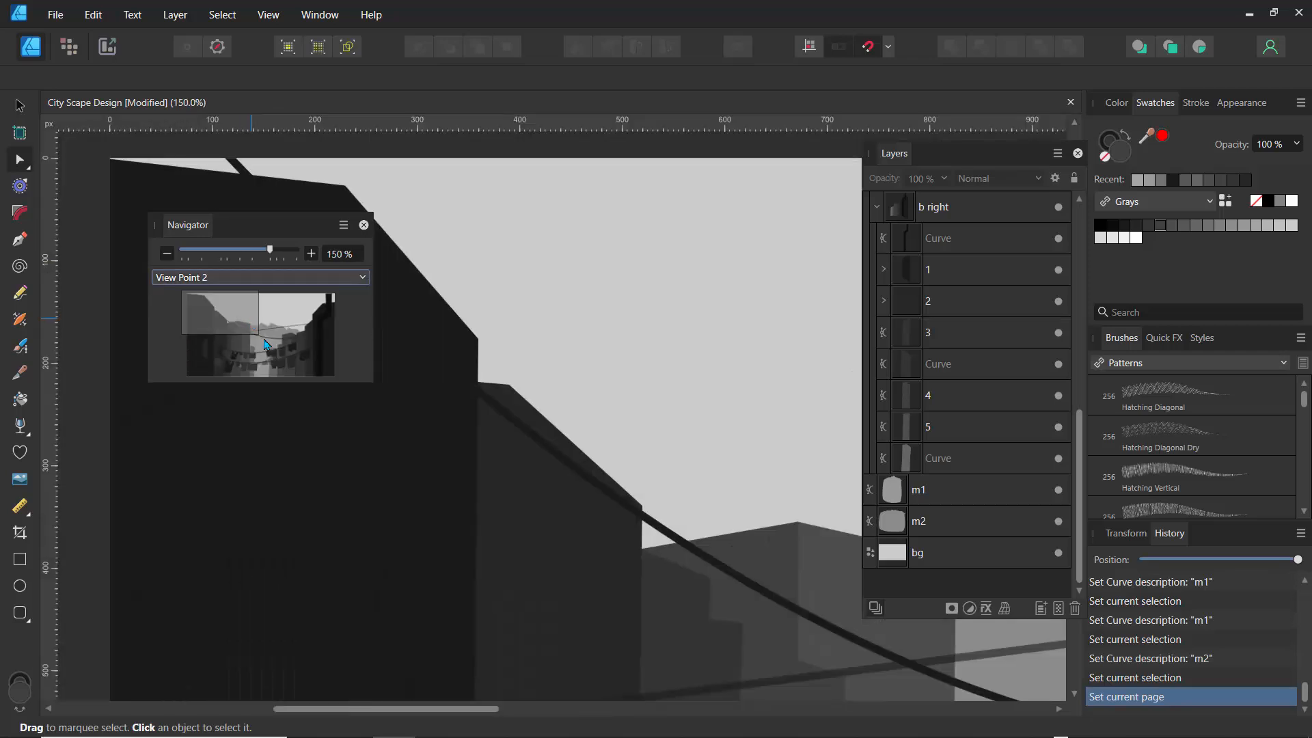
left_click(241, 281)
left_click(247, 335)
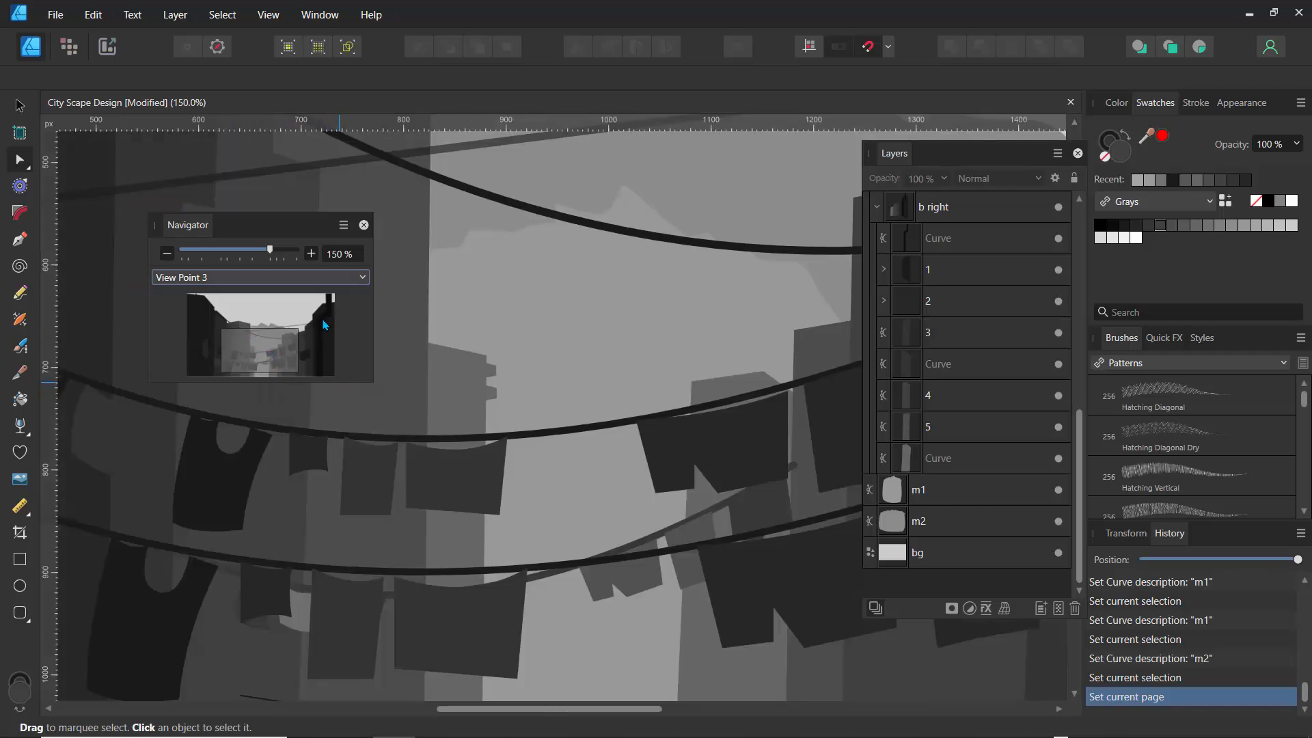
Look over the alley at 109% and 86% zoom, and shift the Navigator toward the canvas's upper-left corner
mouse_move(270, 254)
left_mouse_down()
mouse_move(225, 253)
mouse_move(272, 253)
mouse_move(264, 266)
left_mouse_up()
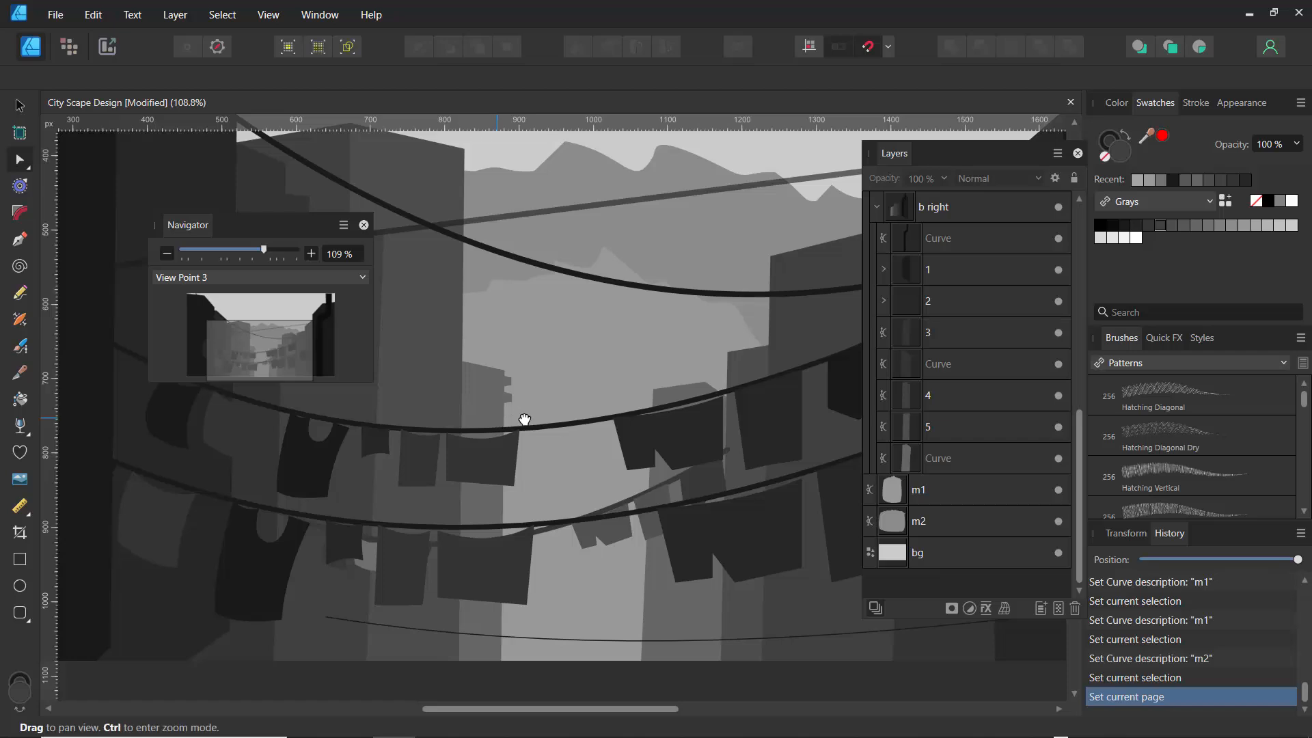
left_click_drag(522, 419, 597, 374)
left_click_drag(320, 345, 268, 329)
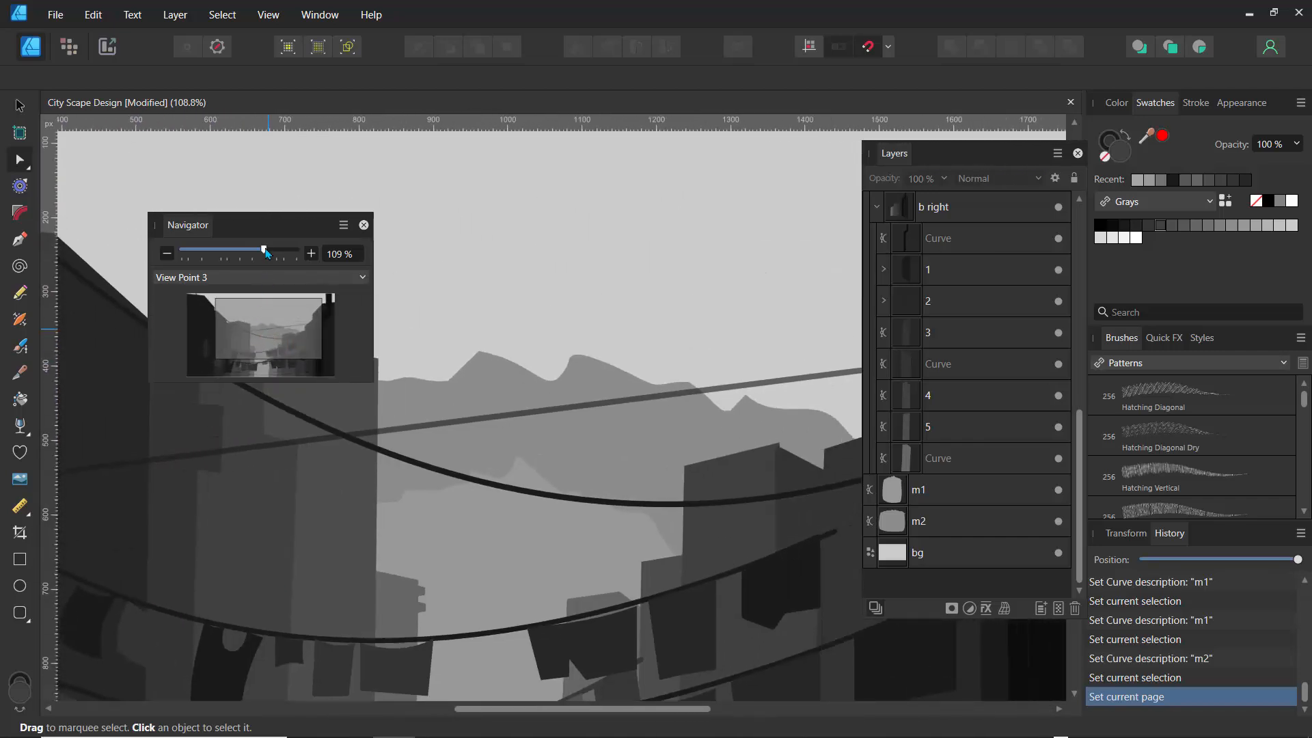
left_click_drag(263, 250, 192, 130)
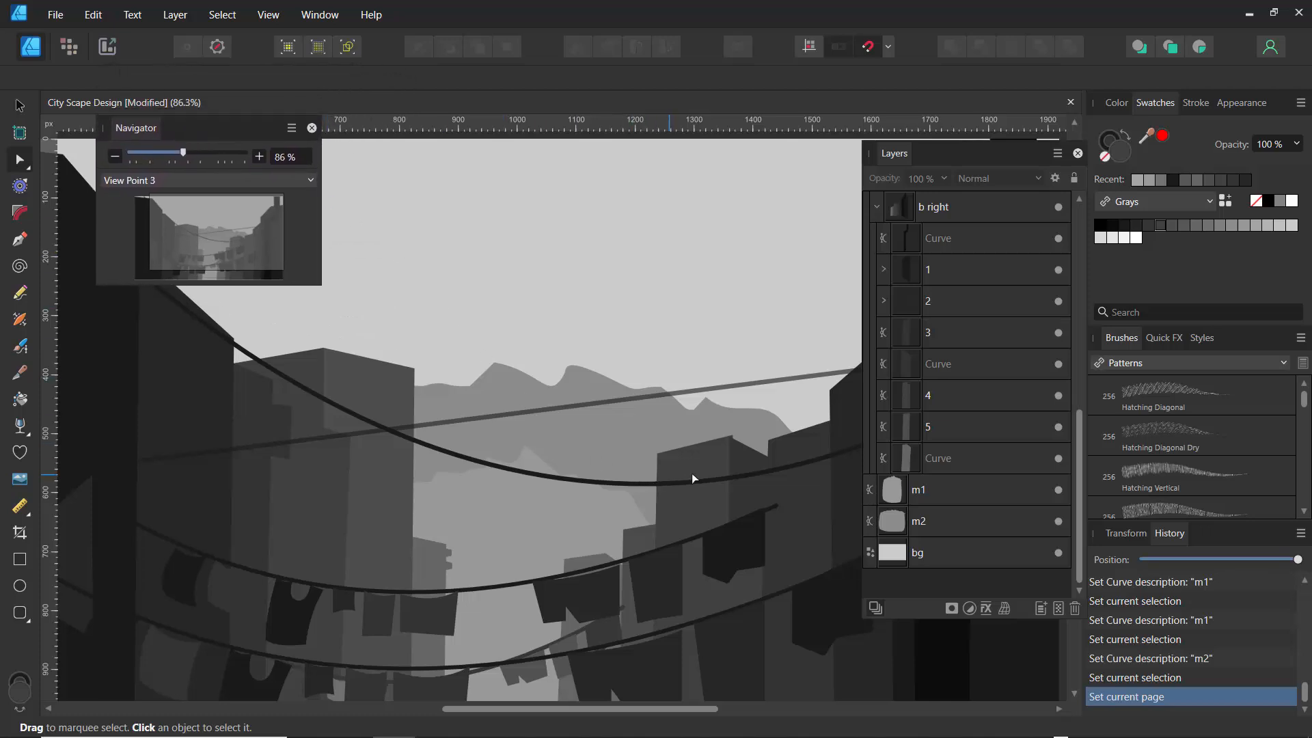
Recall View Point 3 and shift the view slightly around the clotheslines
left_click(923, 498)
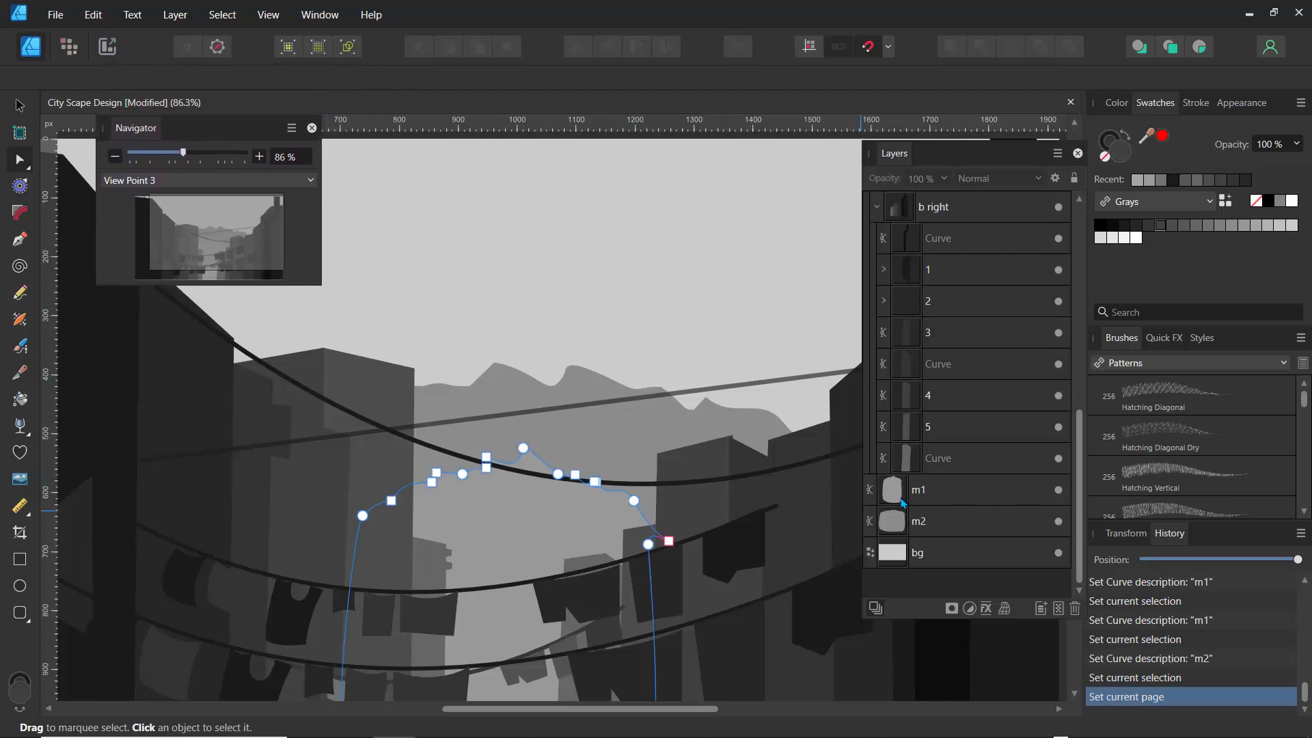
left_click(218, 182)
left_click(175, 240)
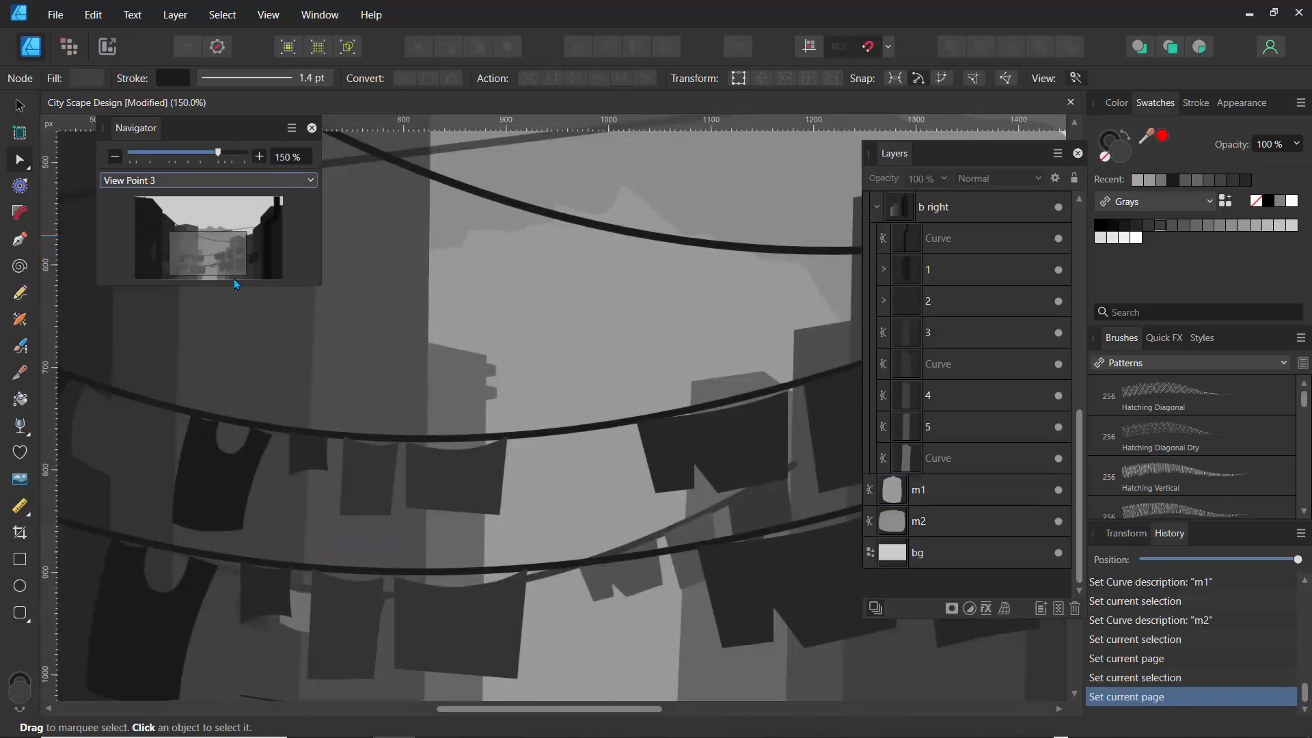
mouse_move(214, 253)
left_mouse_down()
mouse_move(218, 241)
mouse_move(214, 260)
left_mouse_up()
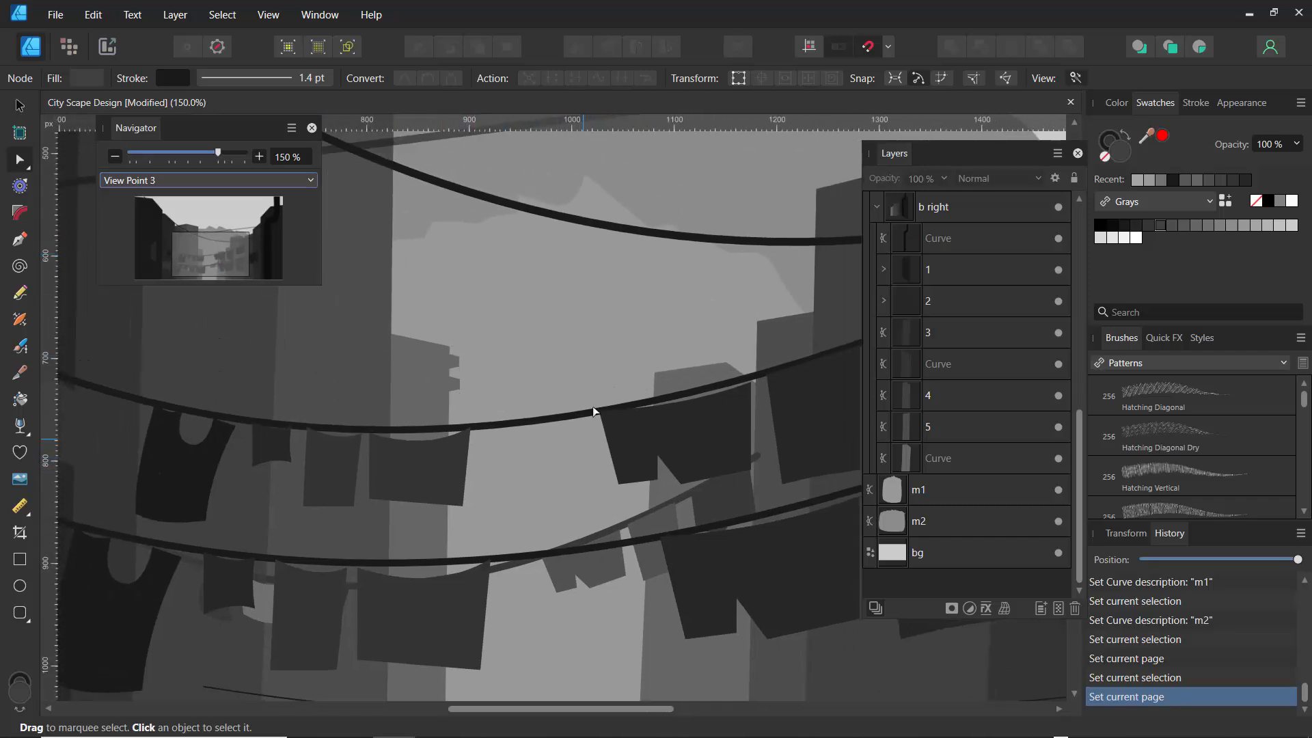
Change the fill of the front mountain m1 from solid to a radial gradient
left_click(897, 505)
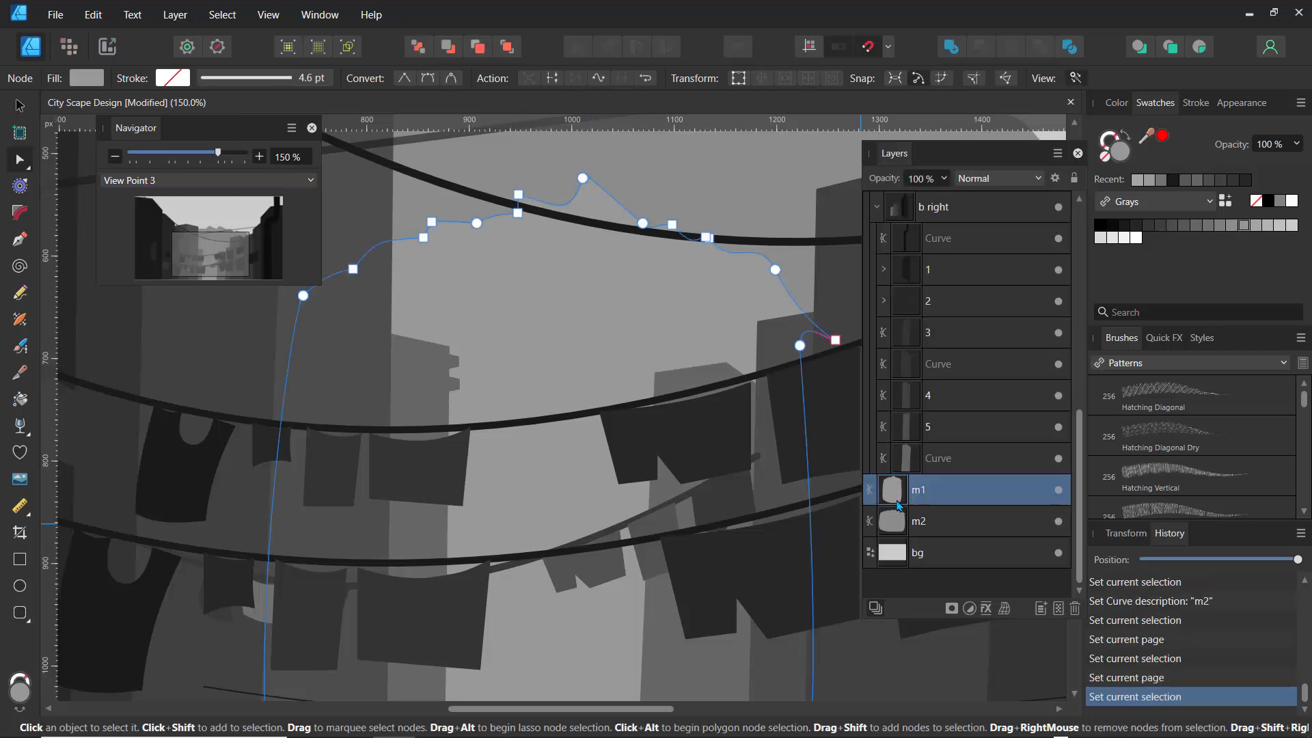
left_click(22, 429)
left_click(63, 429)
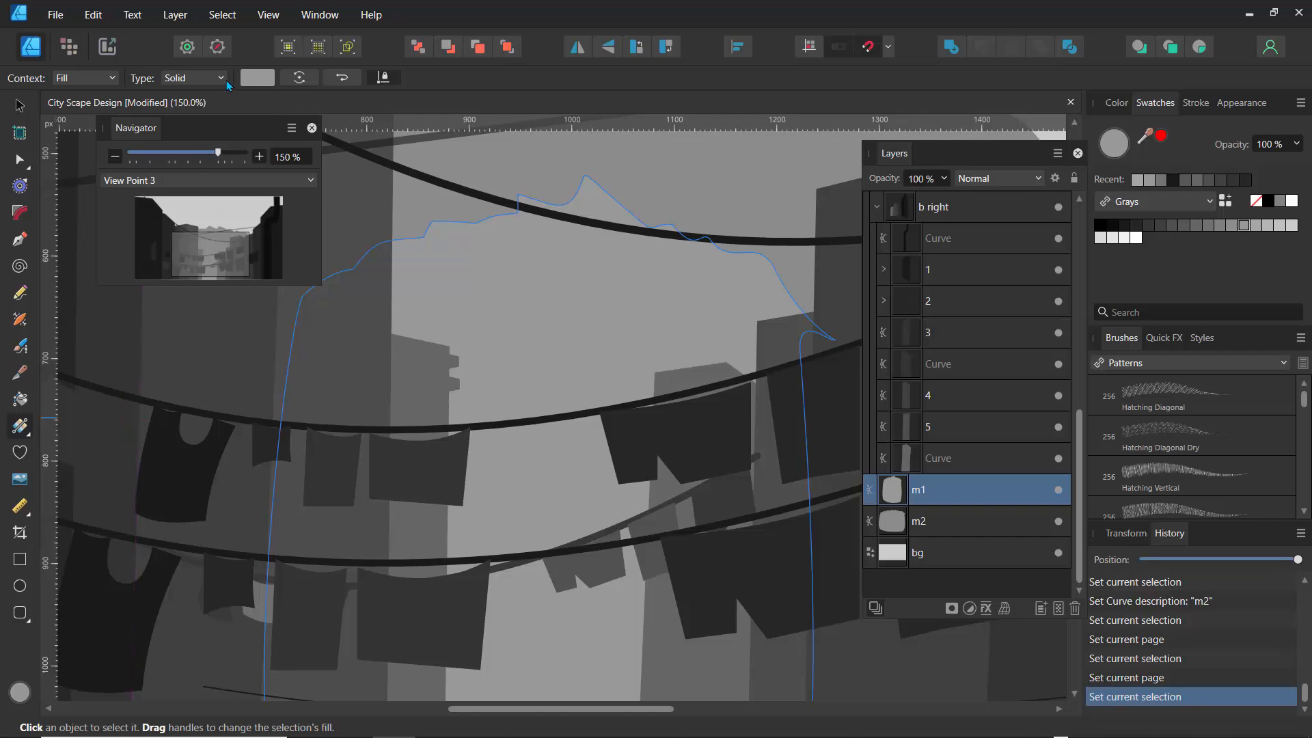
left_click(209, 80)
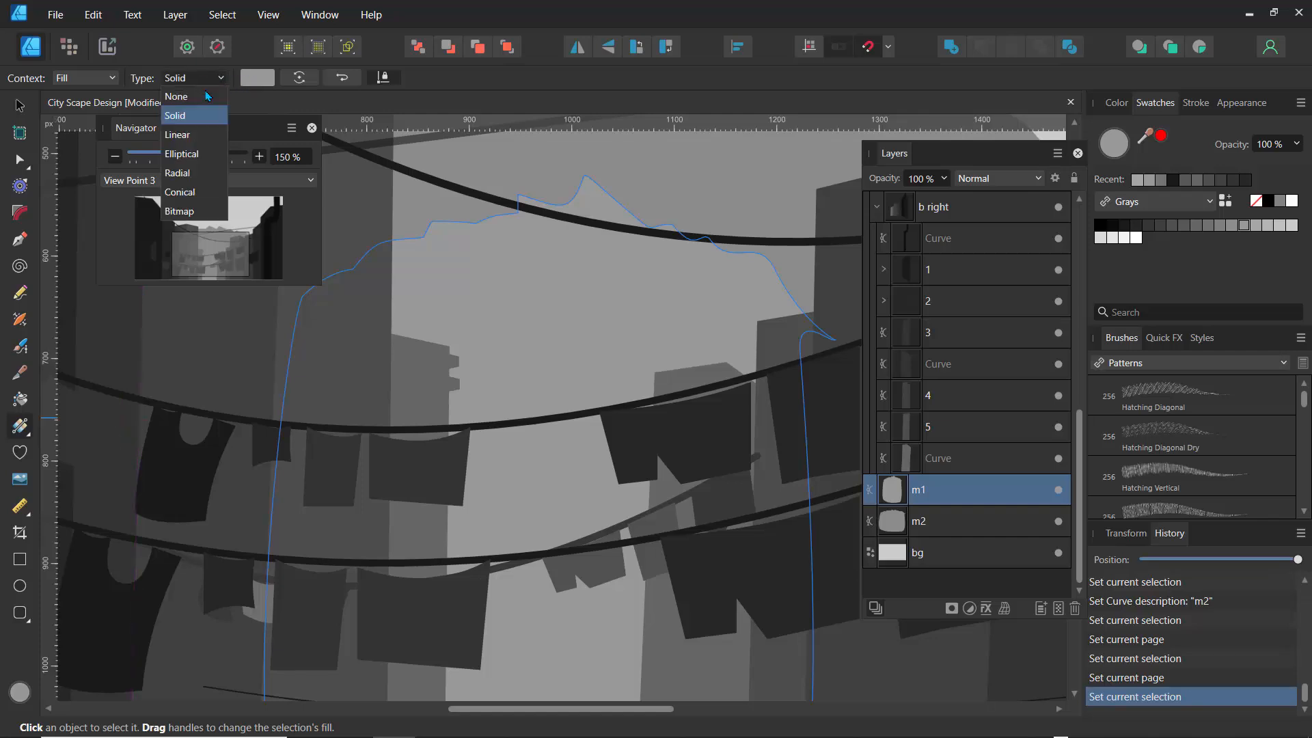
left_click(197, 174)
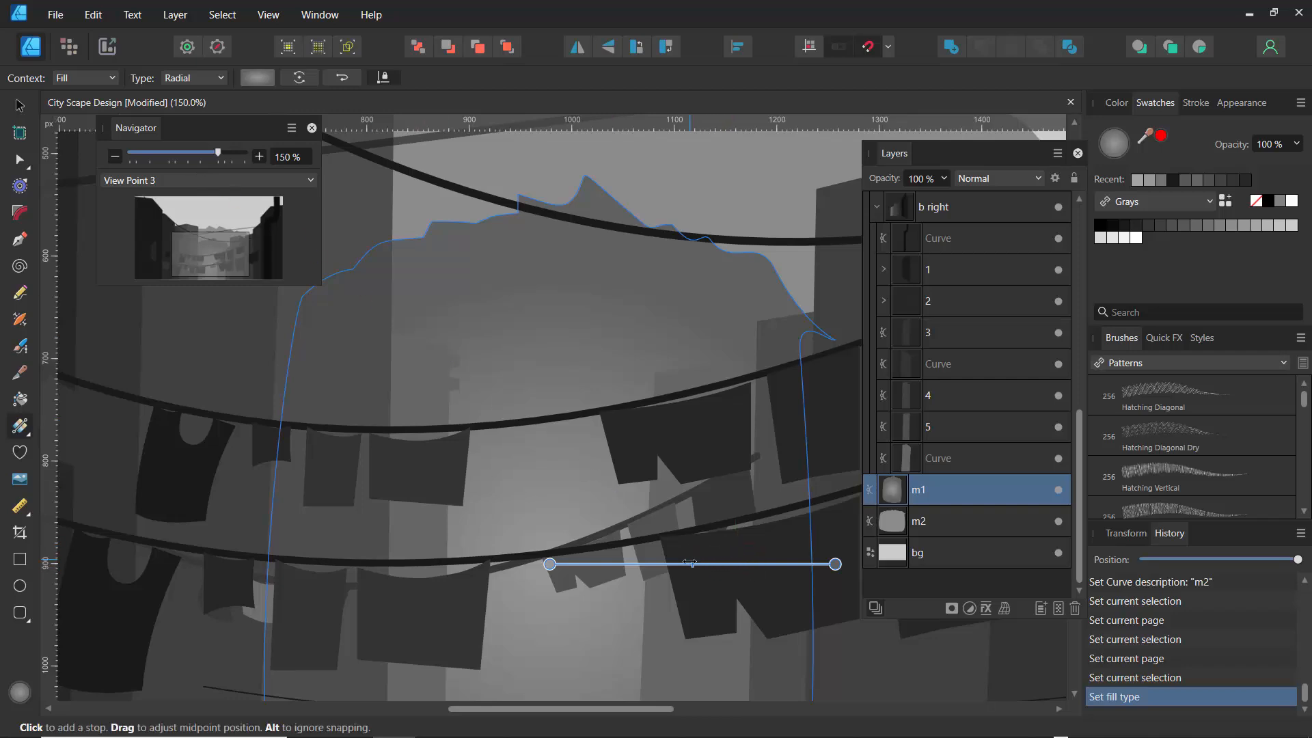
Extend m1's radial gradient well beyond the mountain's edge toward the buildings on the right, and adjust its midpoint to 50%
left_click_drag(690, 563, 773, 566)
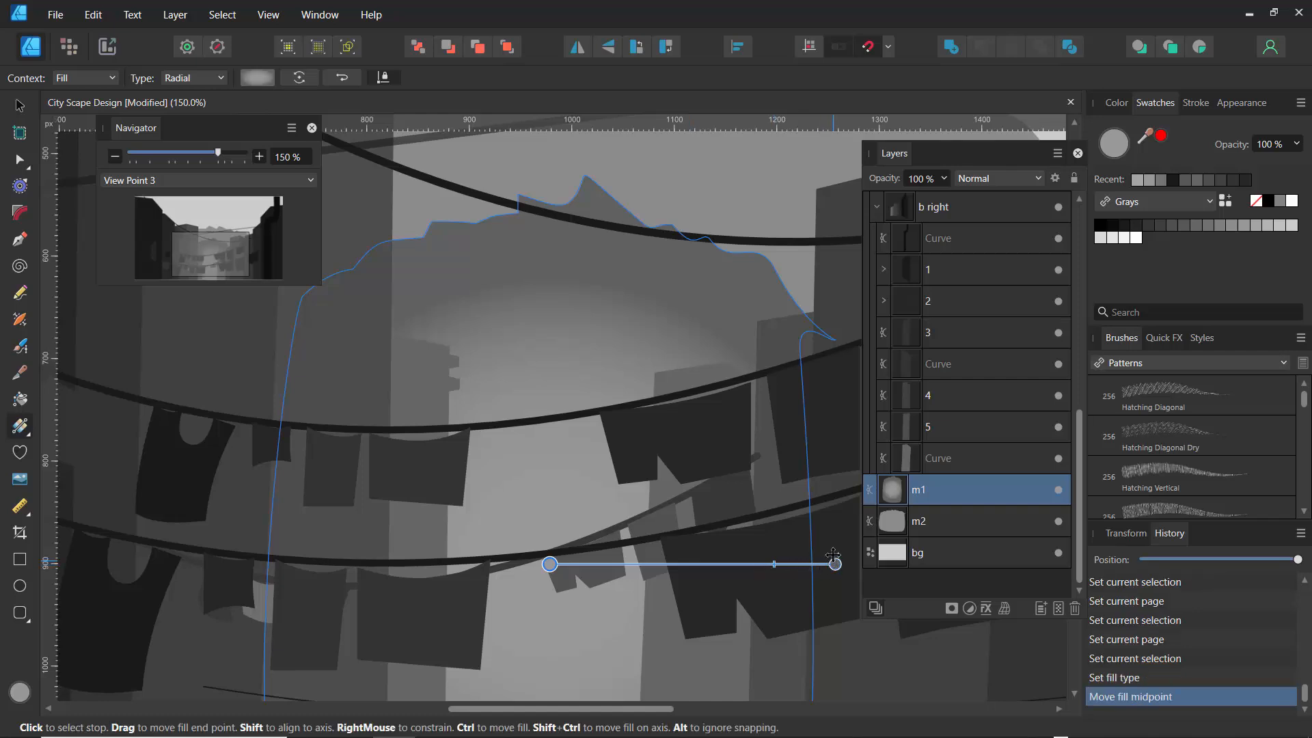
left_click_drag(218, 152, 168, 154)
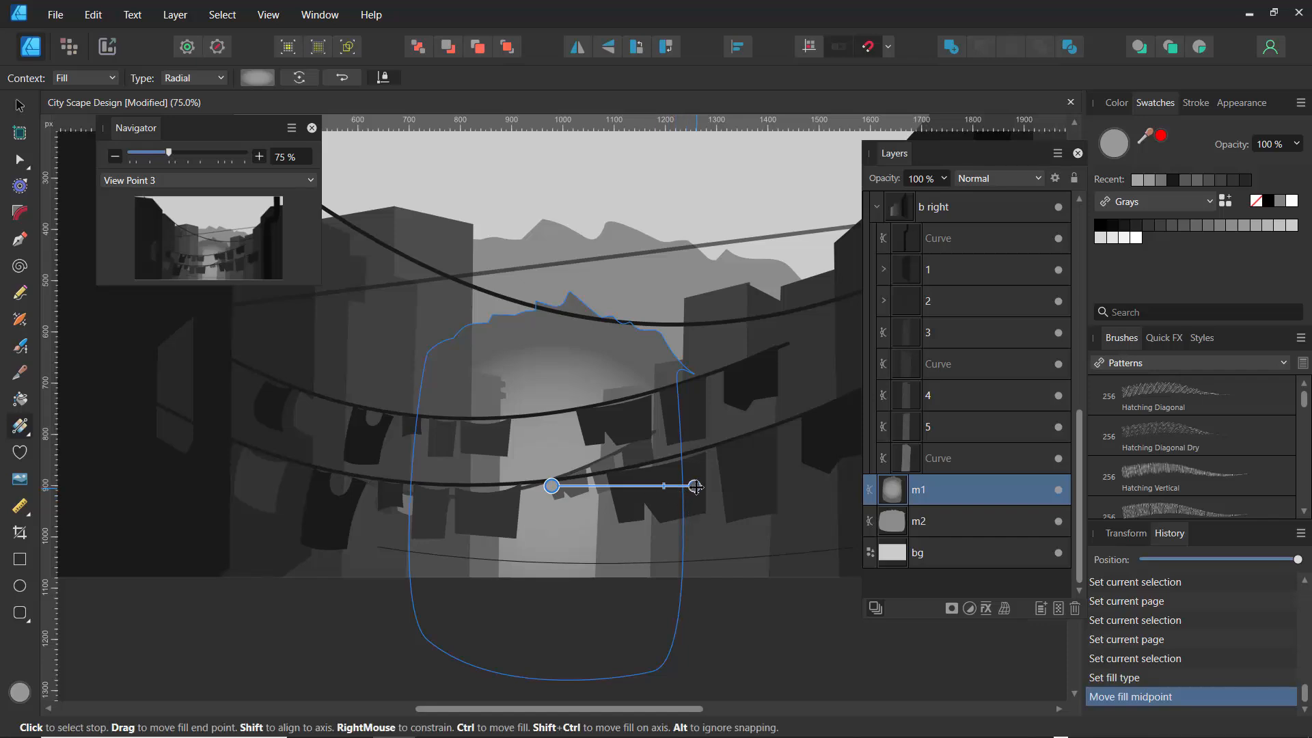
mouse_move(701, 480)
left_mouse_down()
mouse_move(889, 459)
mouse_move(882, 475)
mouse_move(698, 467)
mouse_move(719, 470)
left_mouse_up()
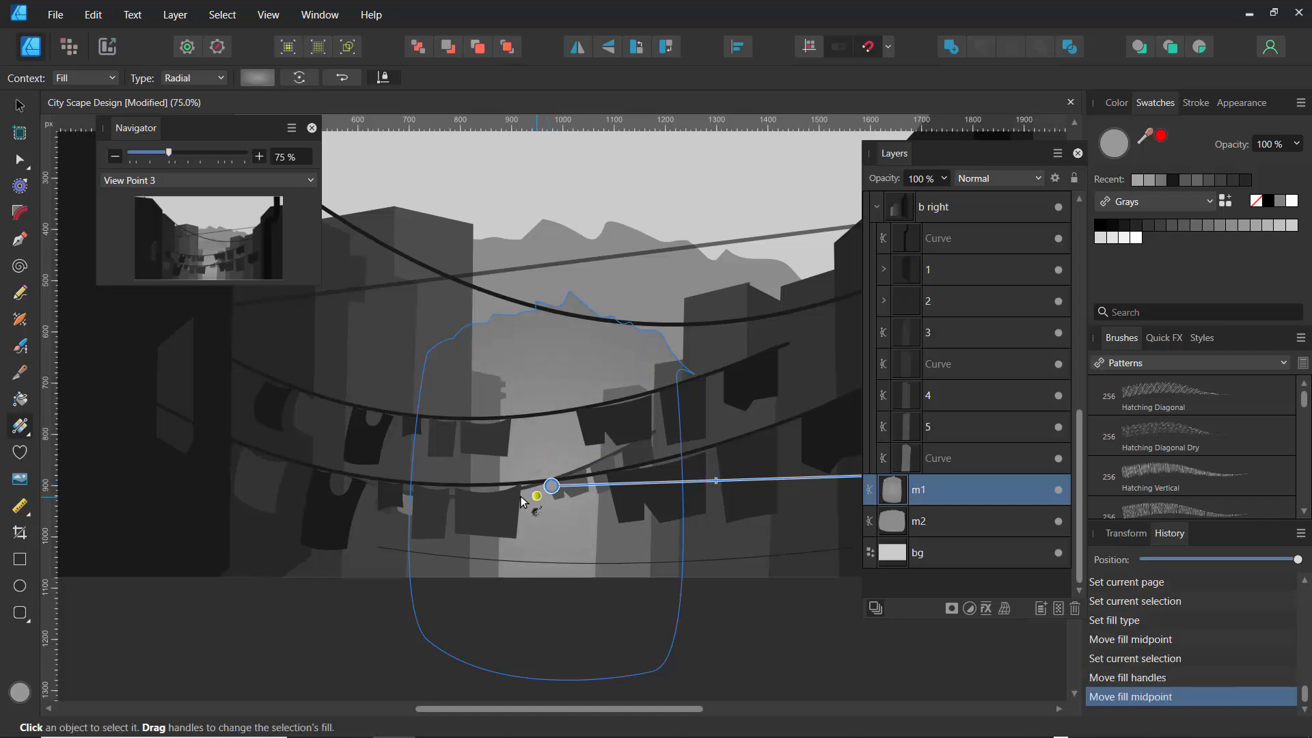
Lighten the centre stop of m1's radial gradient from mid gray to a near-white gray
left_click(256, 80)
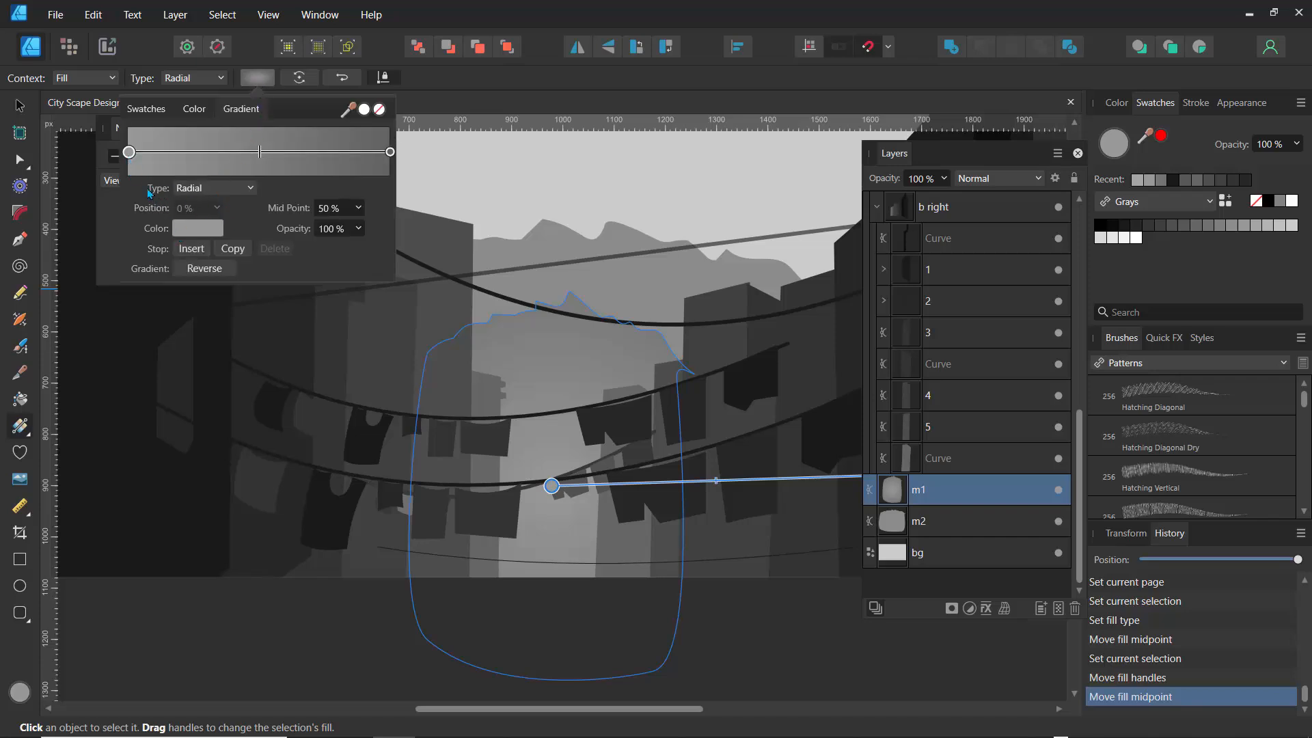
left_click(390, 152)
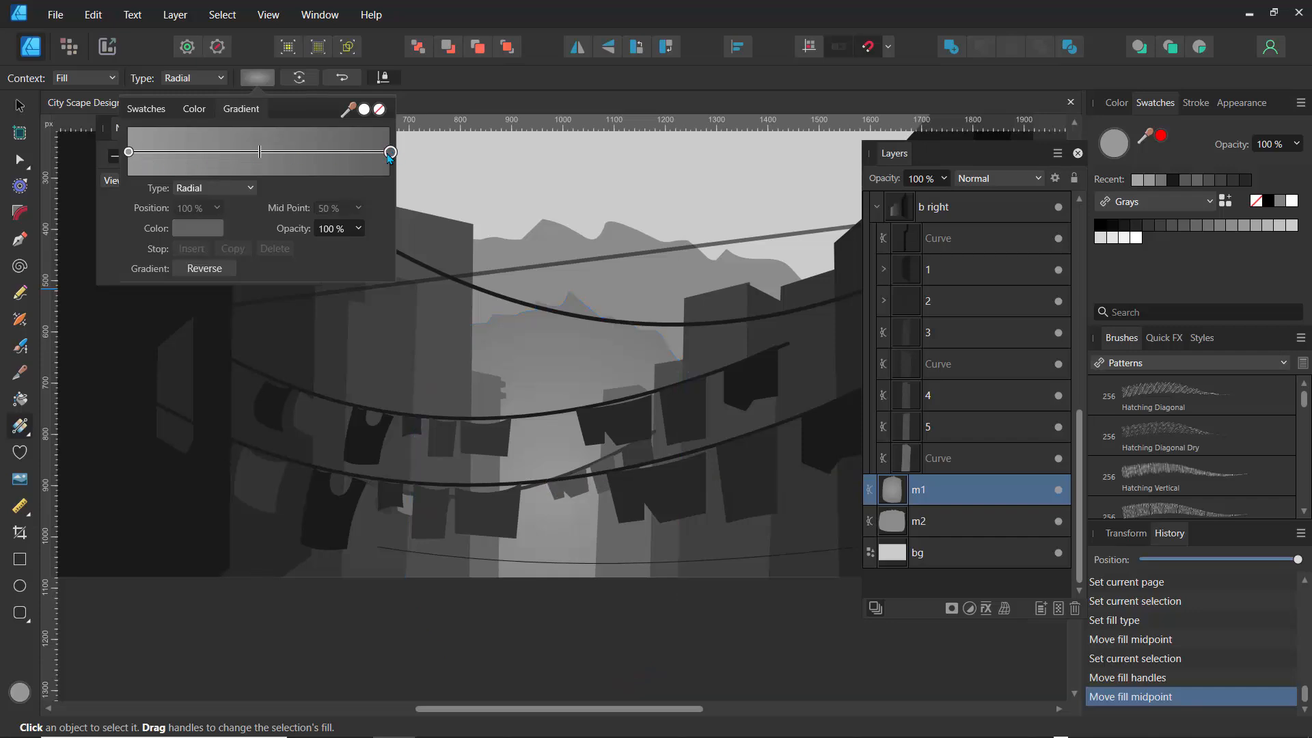
left_click(131, 156)
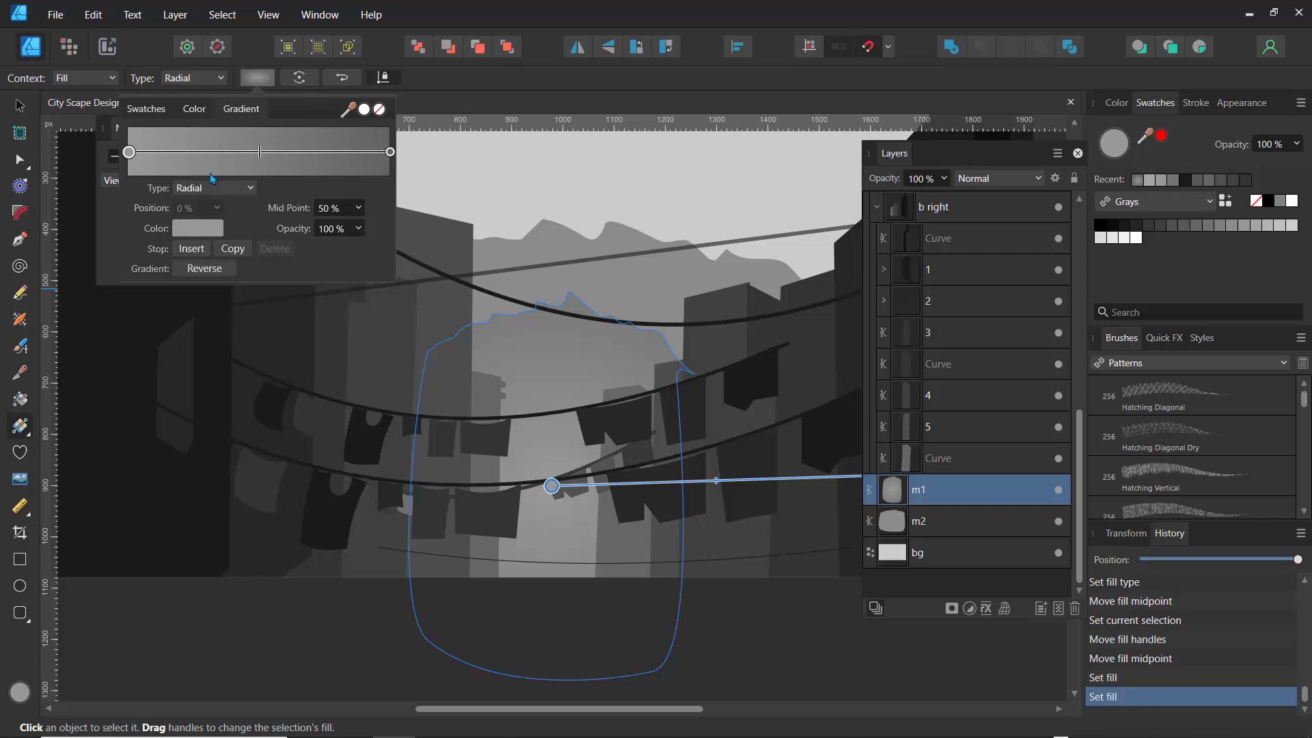
left_click(191, 230)
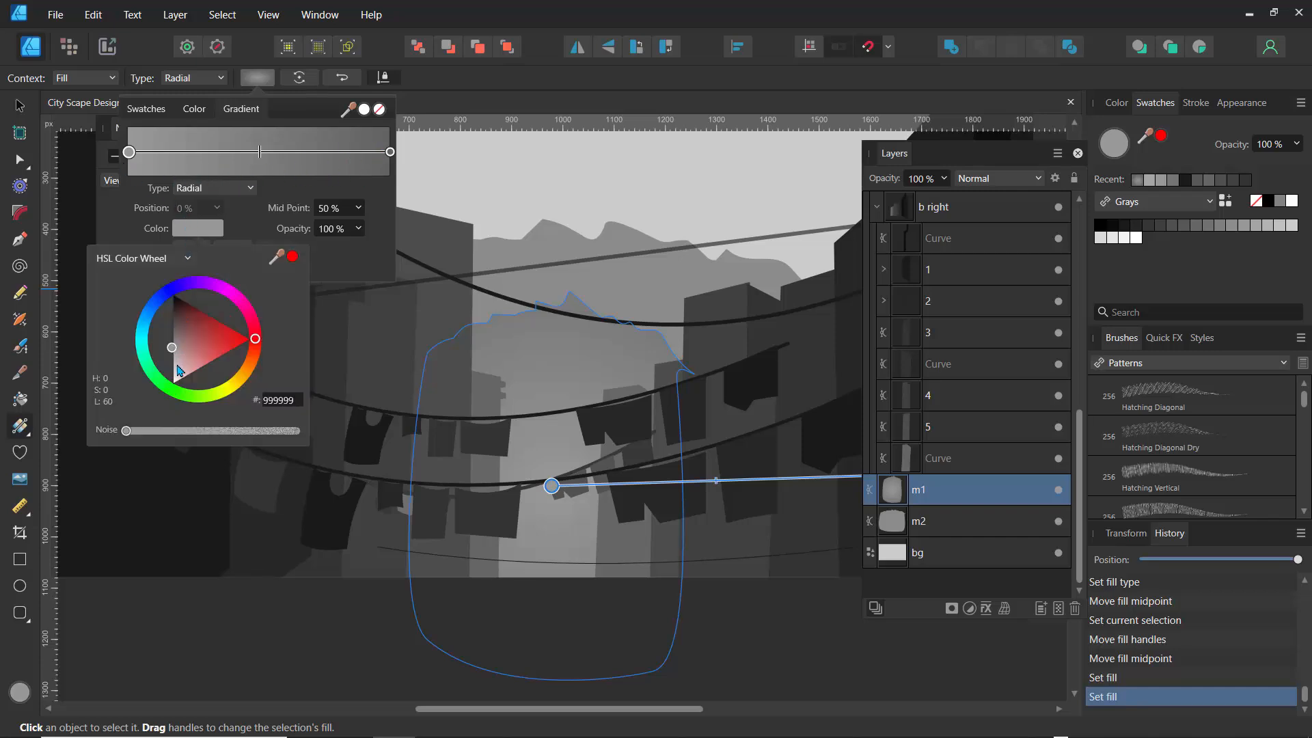
left_click_drag(180, 369, 171, 375)
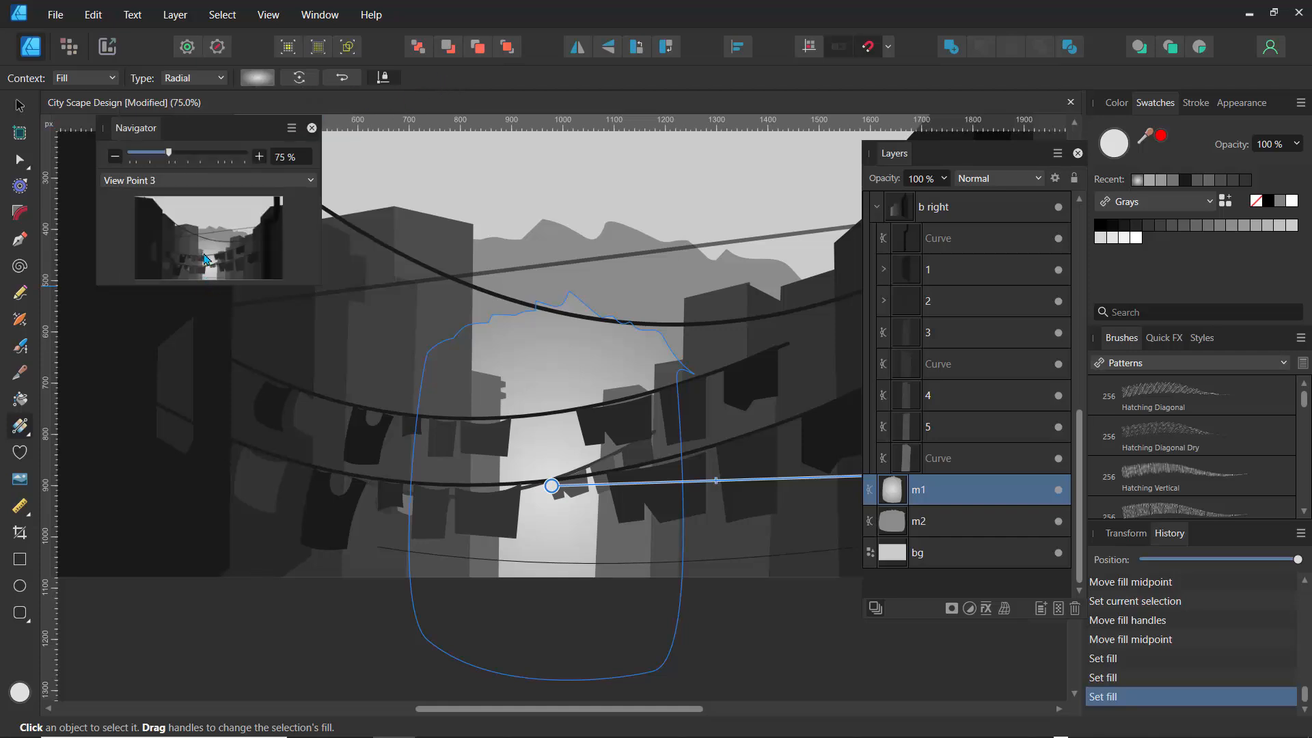
Move the Navigator lower on the canvas, pull m1's gradient midpoint in to 35% and shift the gradient centre slightly up and right
left_click_drag(205, 128, 268, 311)
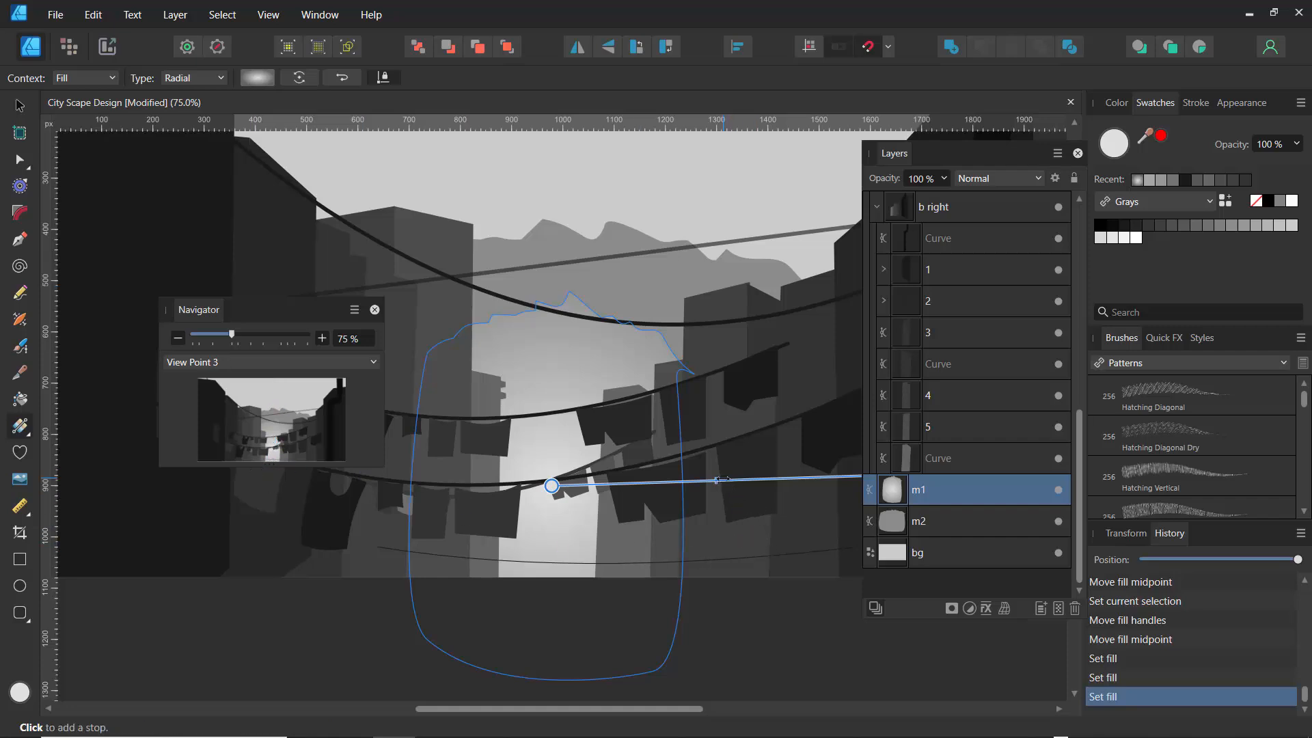
left_click_drag(716, 481, 668, 483)
mouse_move(552, 487)
left_mouse_down()
mouse_move(571, 451)
mouse_move(572, 482)
mouse_move(567, 354)
mouse_move(645, 363)
mouse_move(553, 372)
mouse_move(574, 468)
mouse_move(562, 471)
left_mouse_up()
Reduce the opacity of the centre stop in m1's radial gradient to 55%
left_click(254, 79)
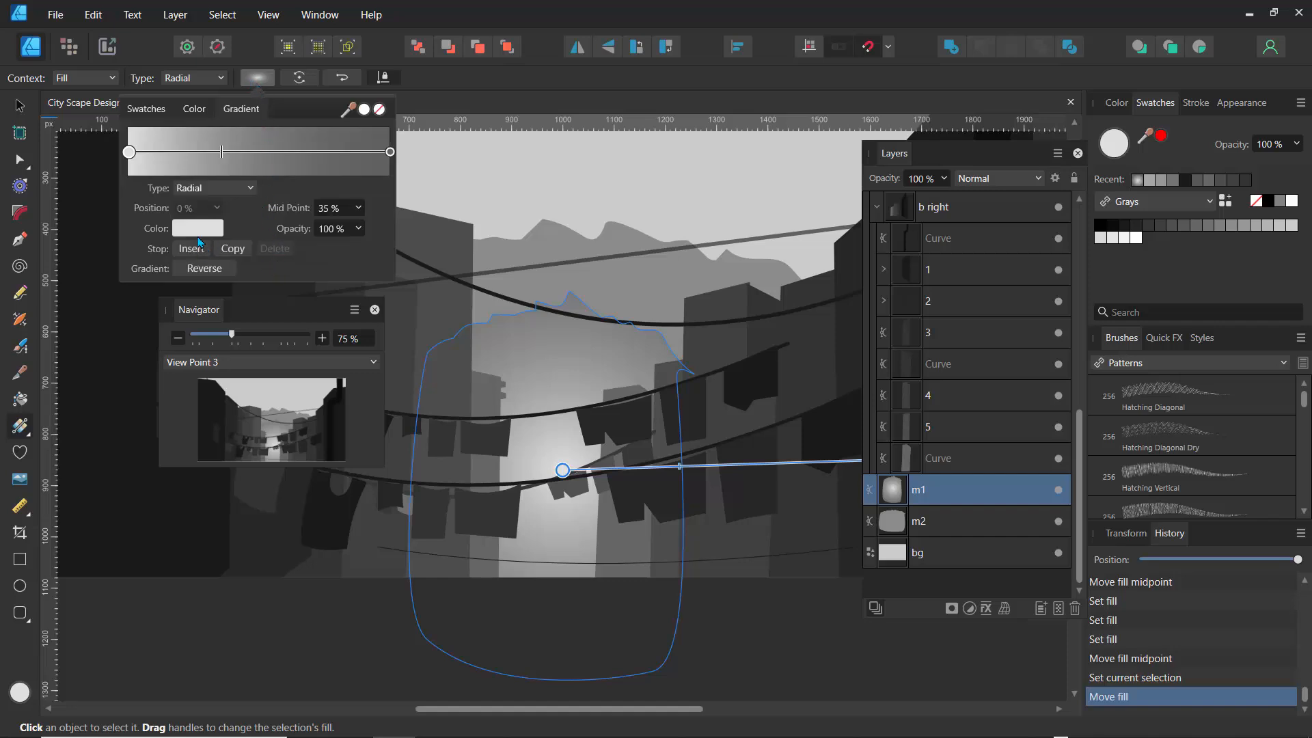
left_click(356, 231)
left_click_drag(362, 251, 318, 257)
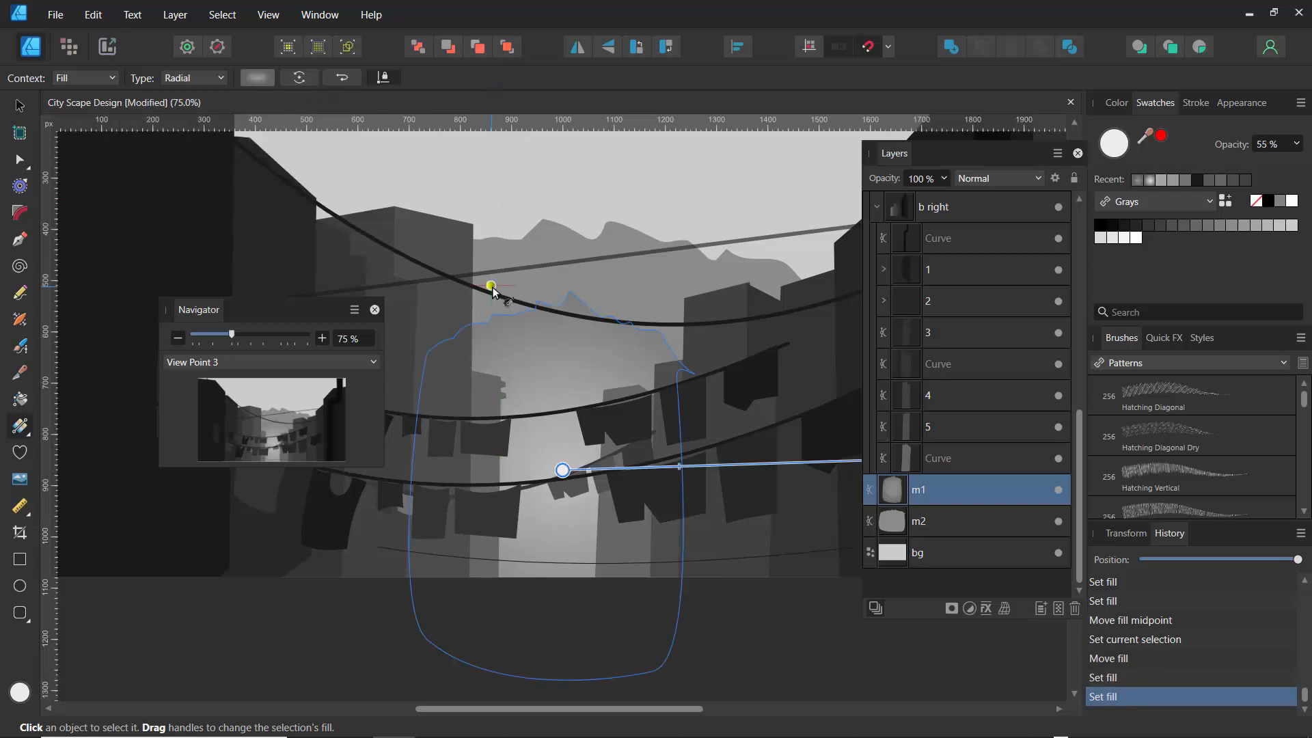
Try to flood-fill the sky area of the bg layer with red and undo the fill
left_click(909, 559)
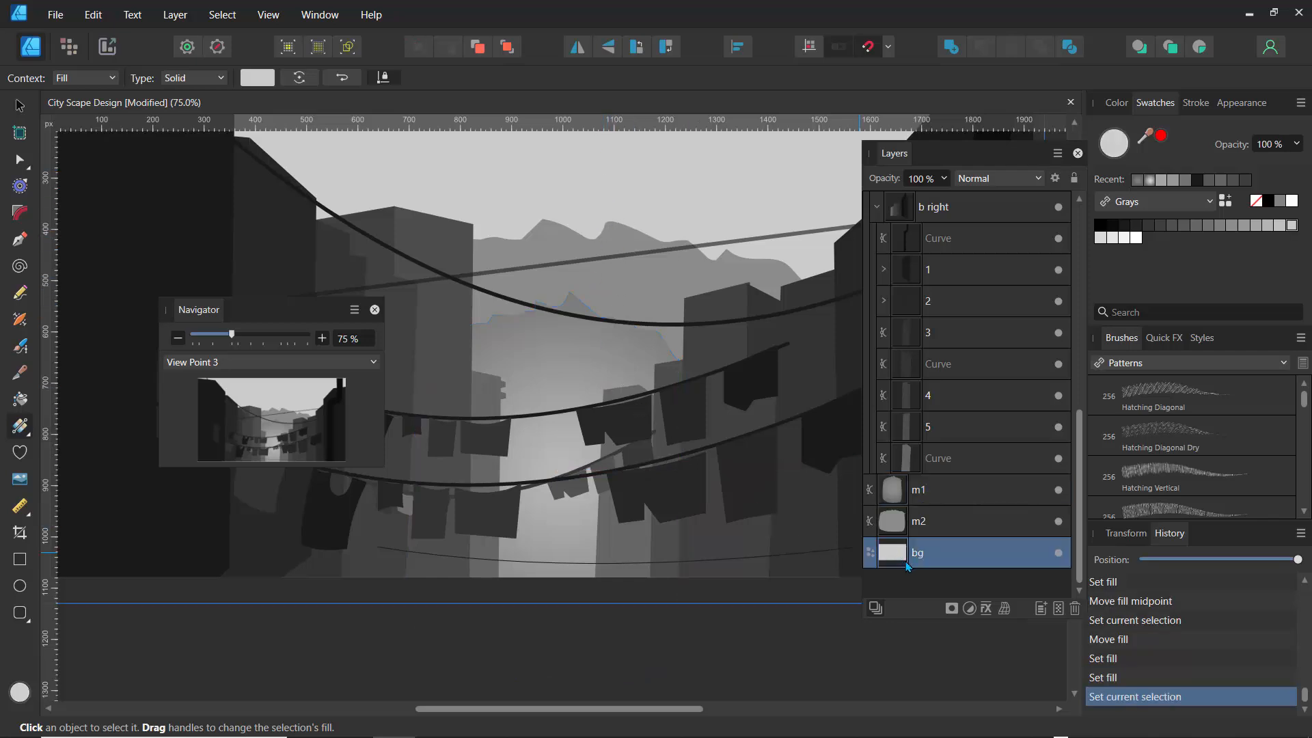
left_click(22, 403)
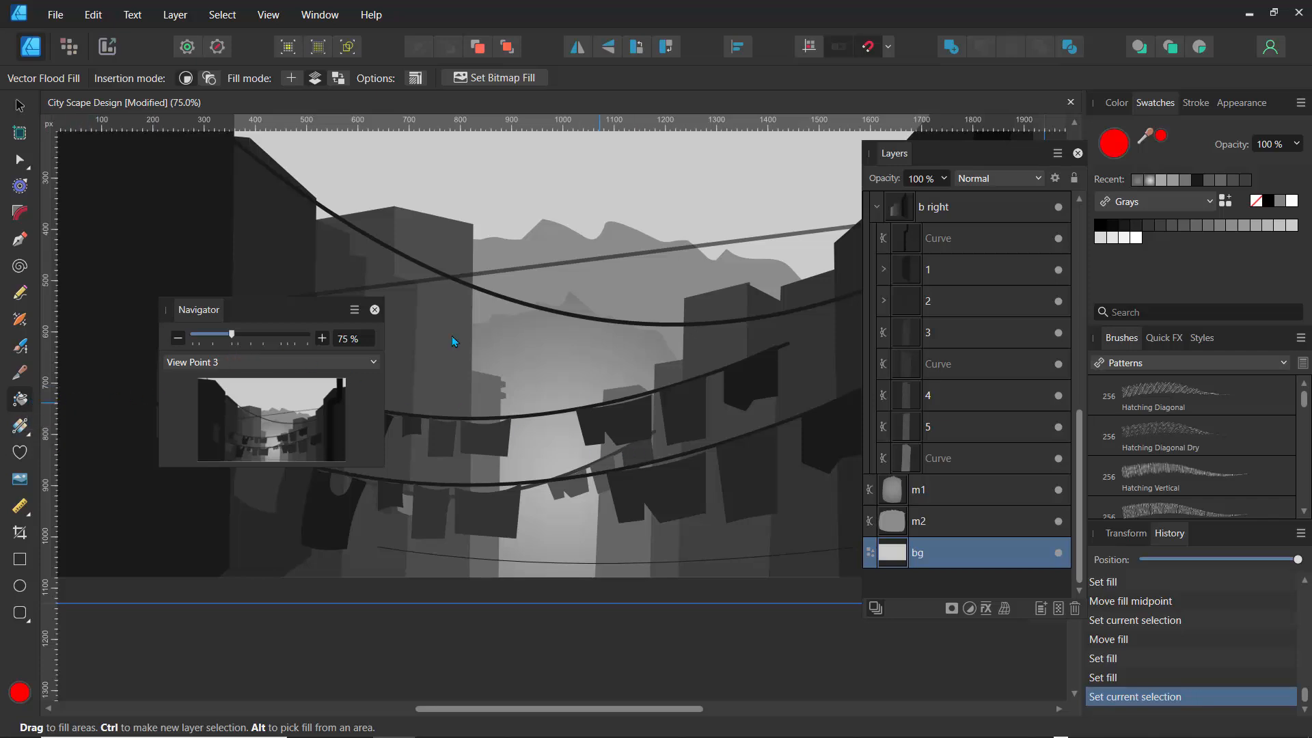
left_click_drag(231, 336, 213, 335)
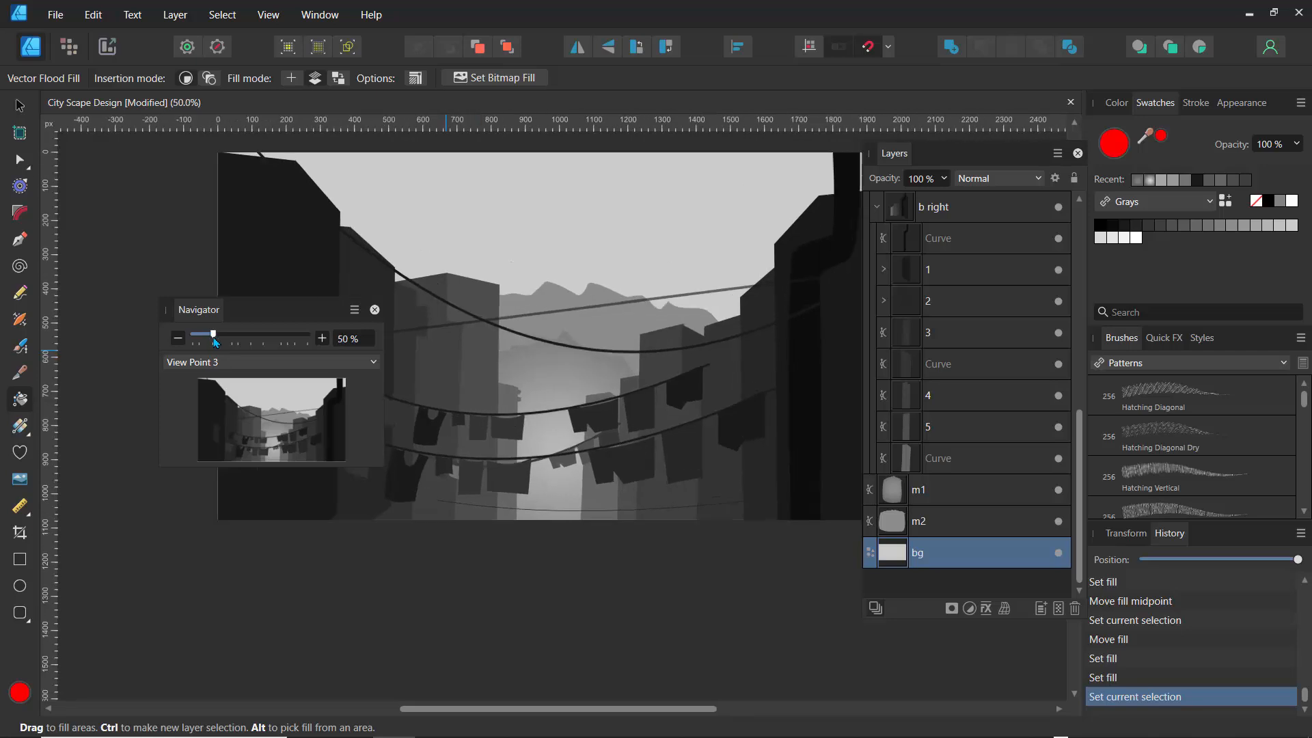
left_click_drag(263, 420, 270, 420)
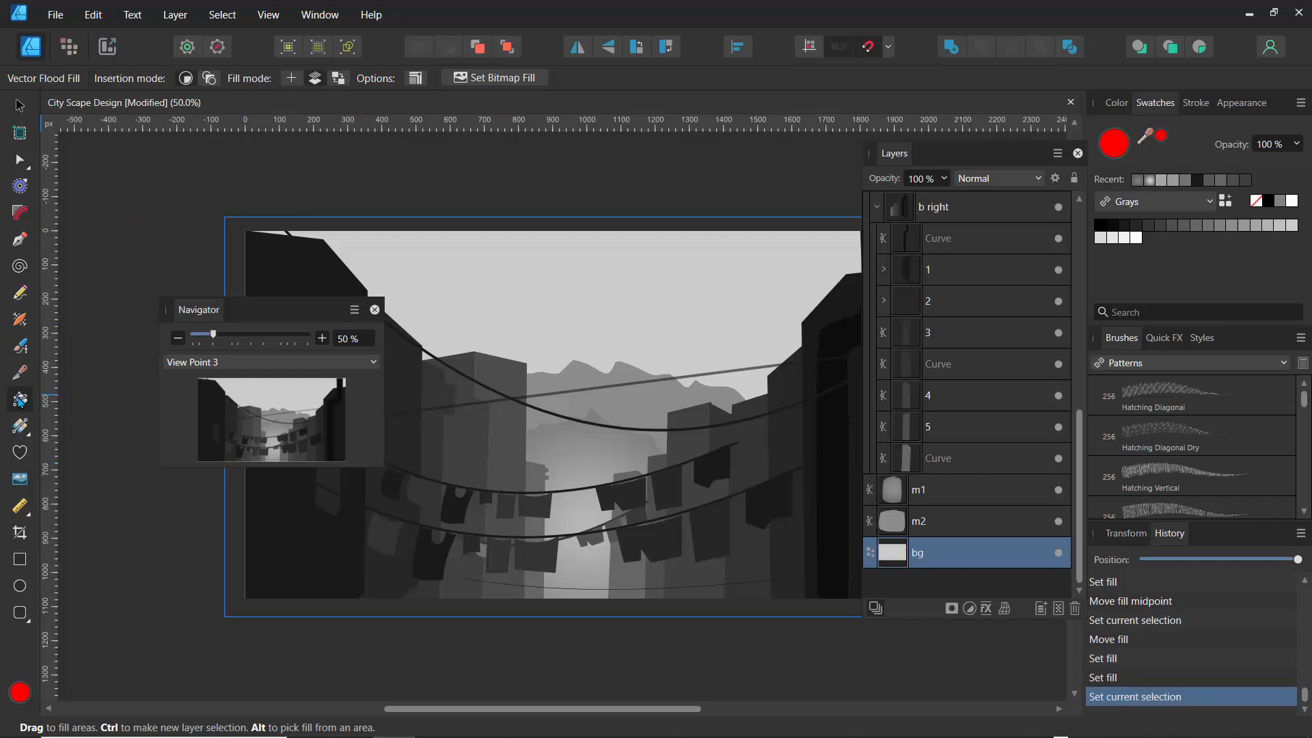
left_click(595, 250)
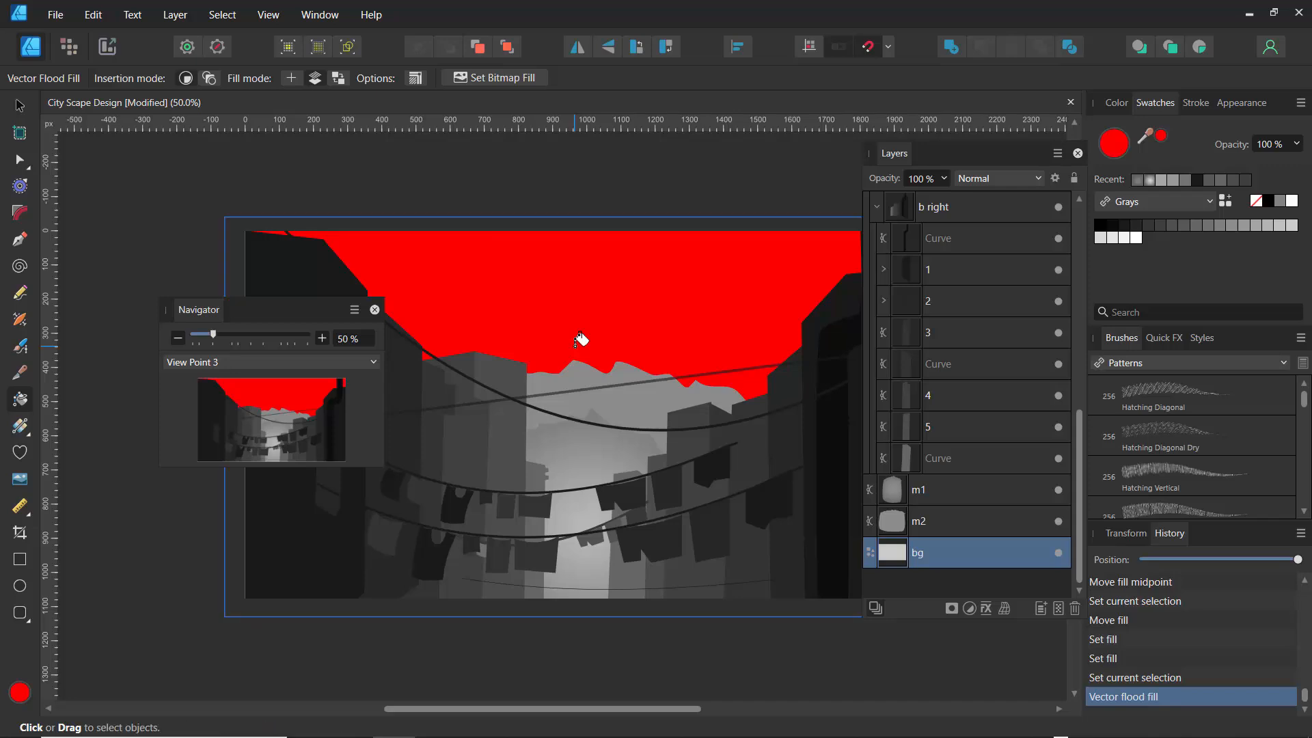
key("ctrl+z")
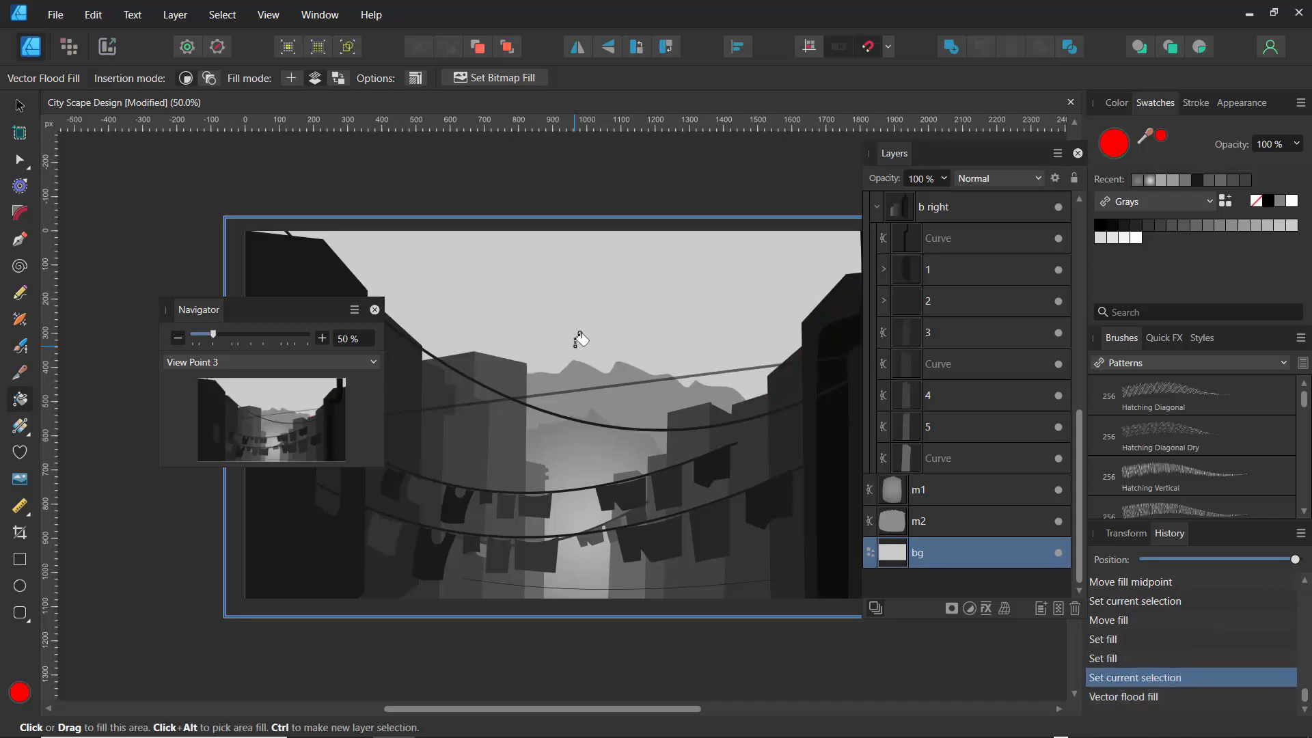
Apply a vertical linear gradient to bg from above the artwork to below it, light gray to mid gray, with the midpoint at 55%
left_click(26, 431)
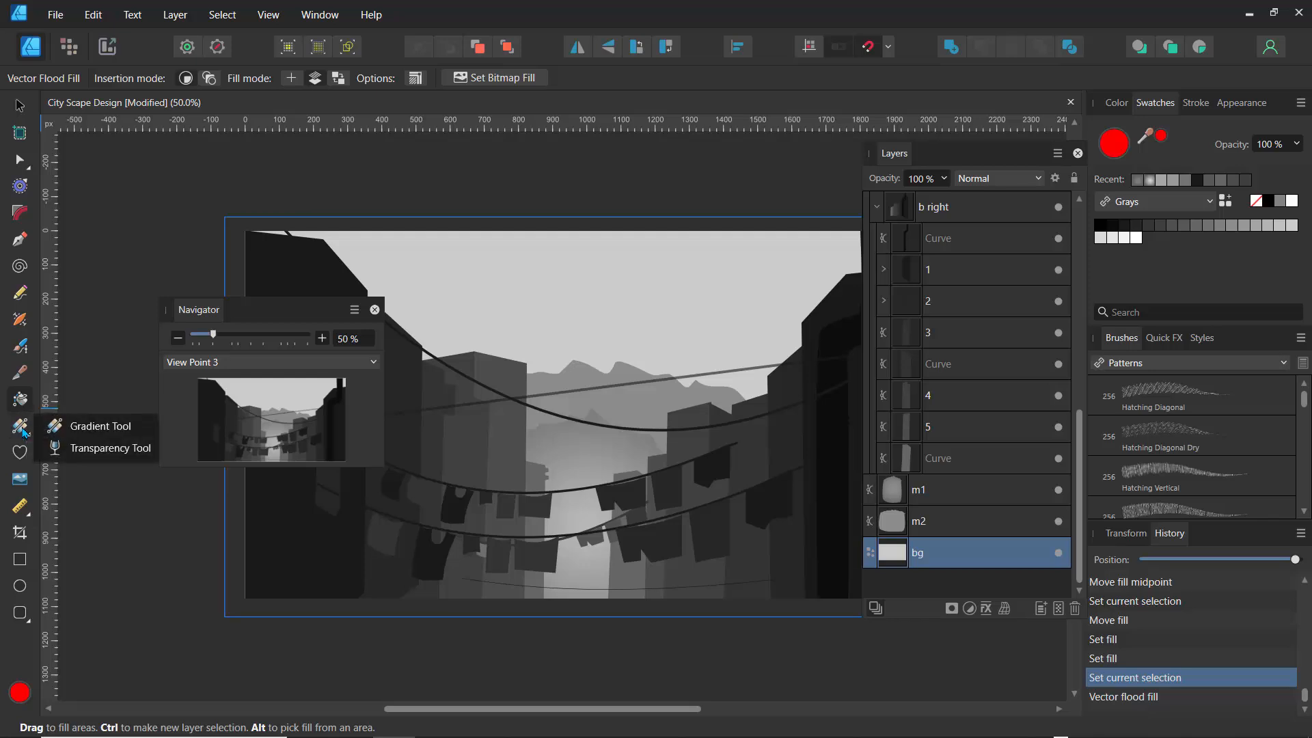
left_click(72, 427)
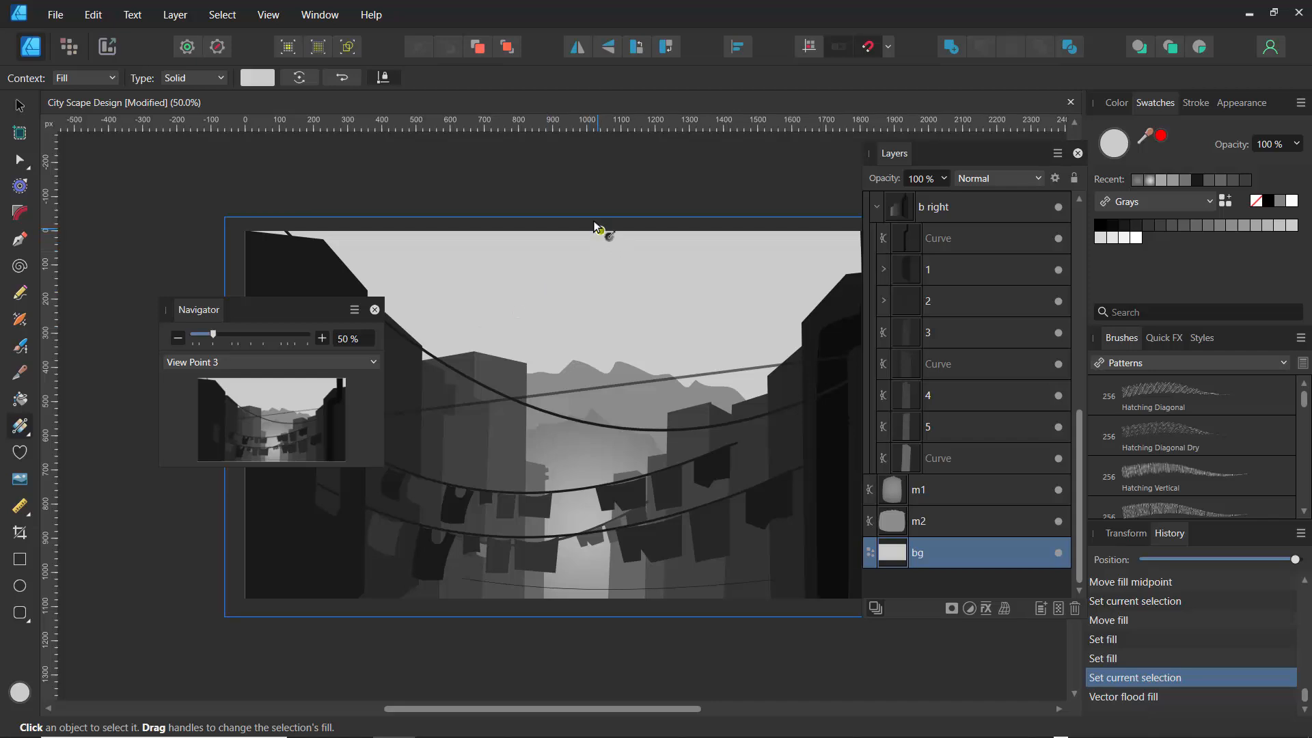
left_click_drag(580, 197, 580, 613)
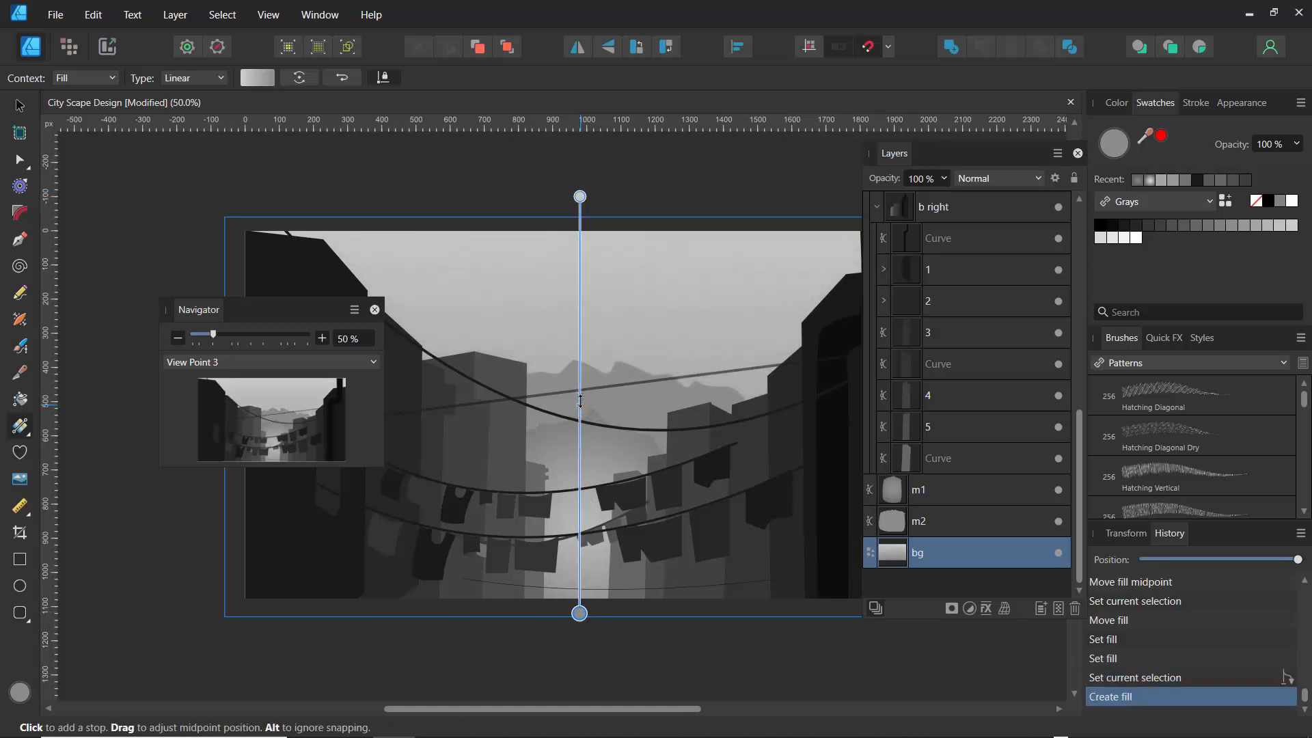
left_click_drag(580, 402, 579, 314)
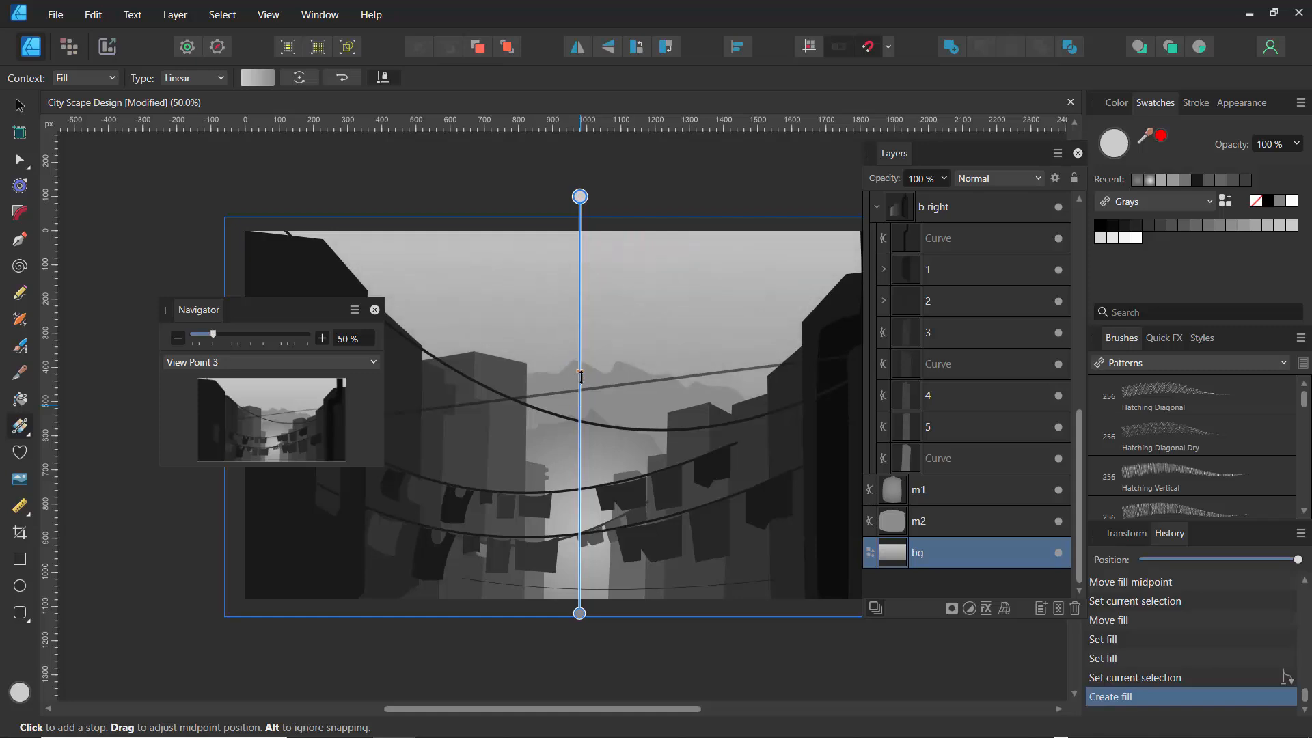
left_click_drag(581, 375, 579, 431)
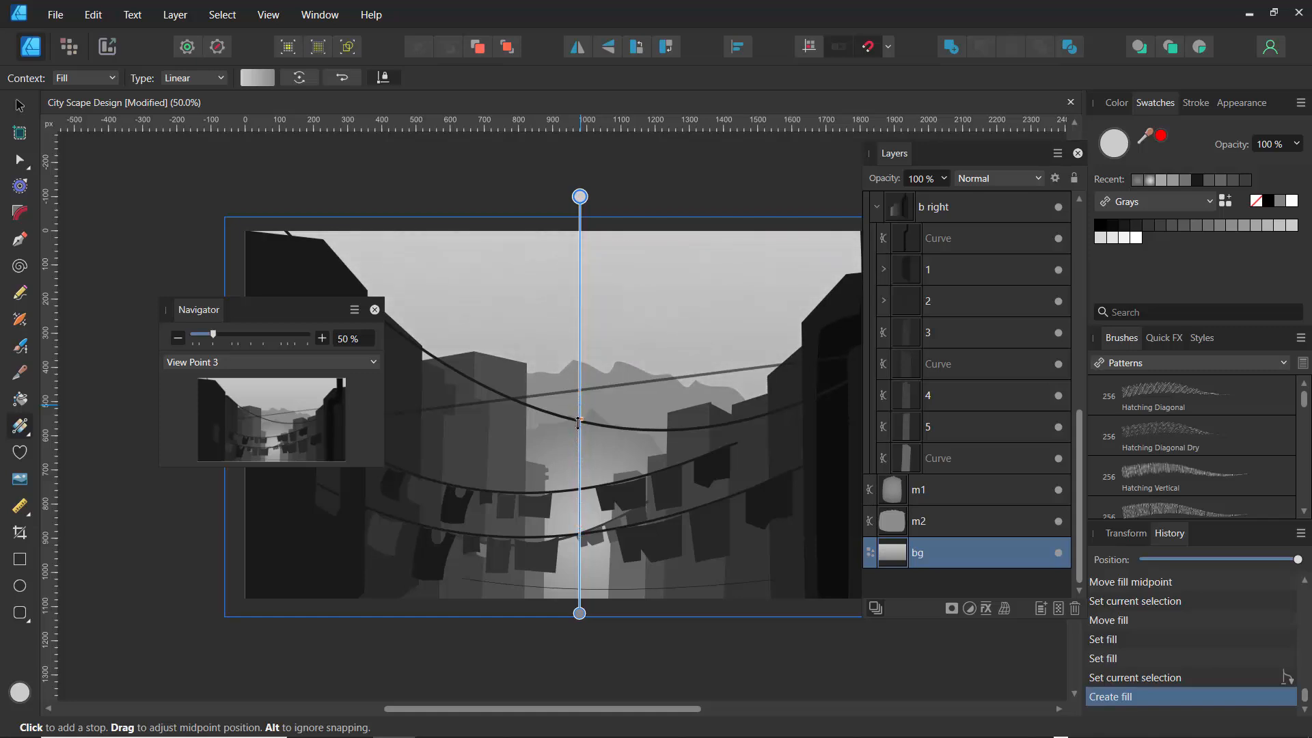
Adjust the colour of the upper stop in bg's linear gradient to a faintly pinkish light gray
left_click(580, 196)
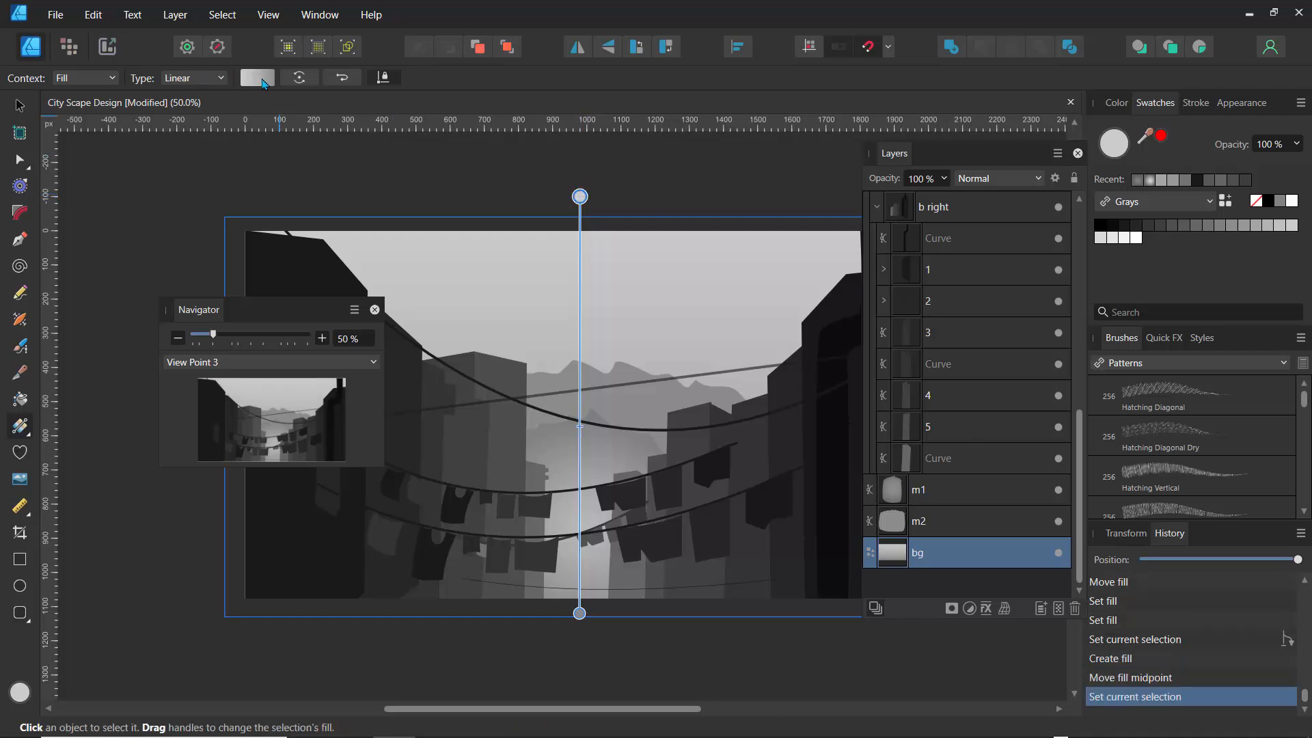
left_click(191, 80)
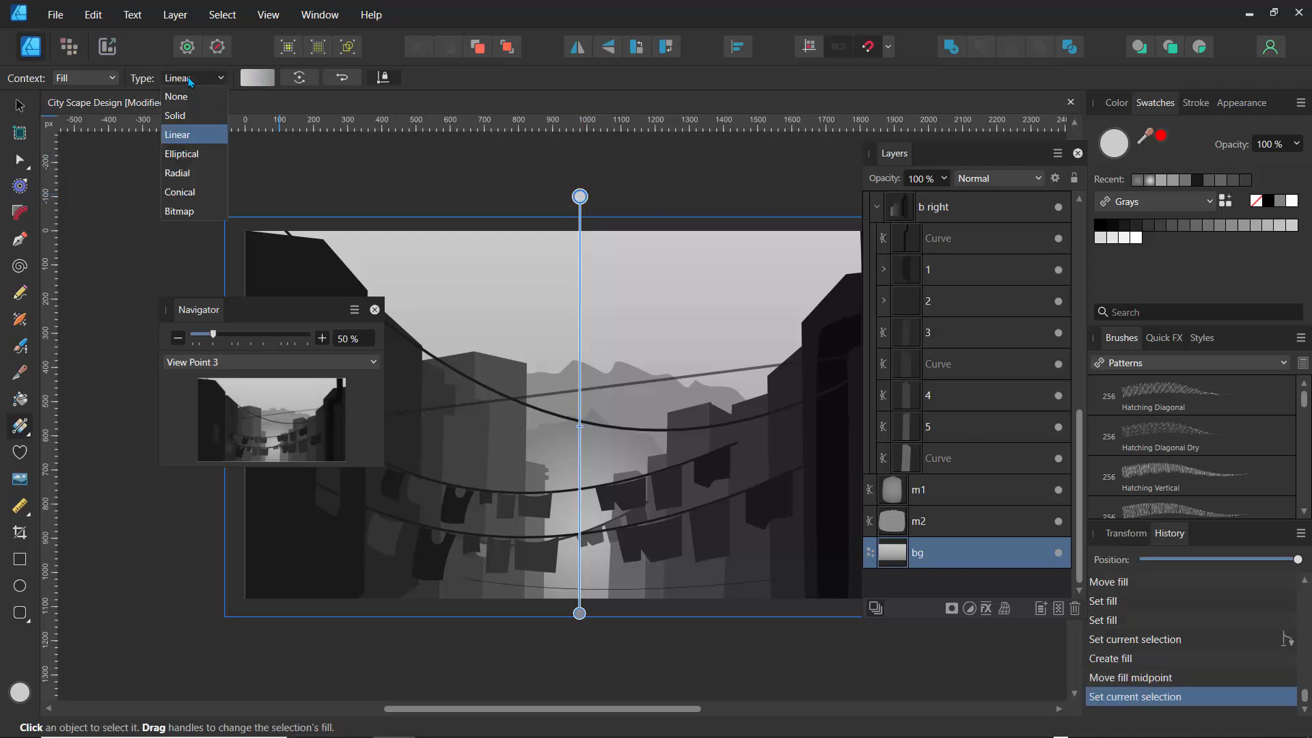
left_click(195, 80)
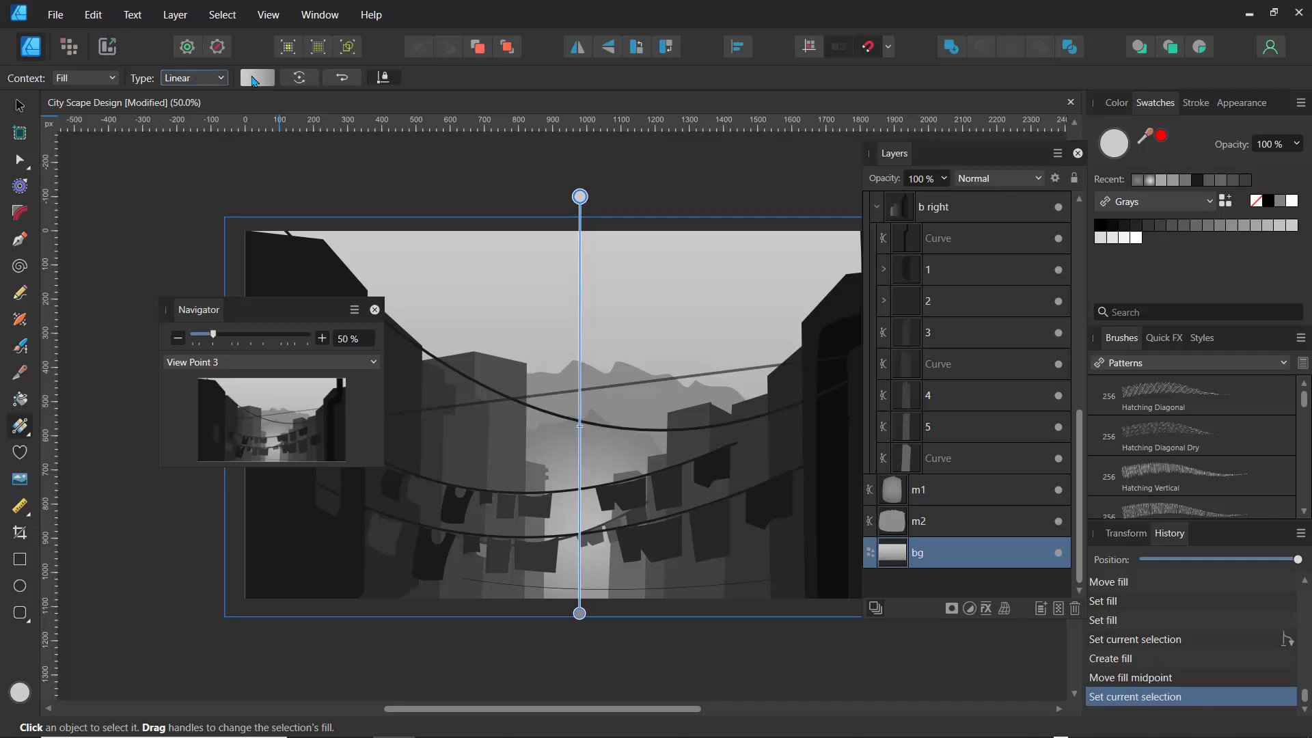
left_click(255, 81)
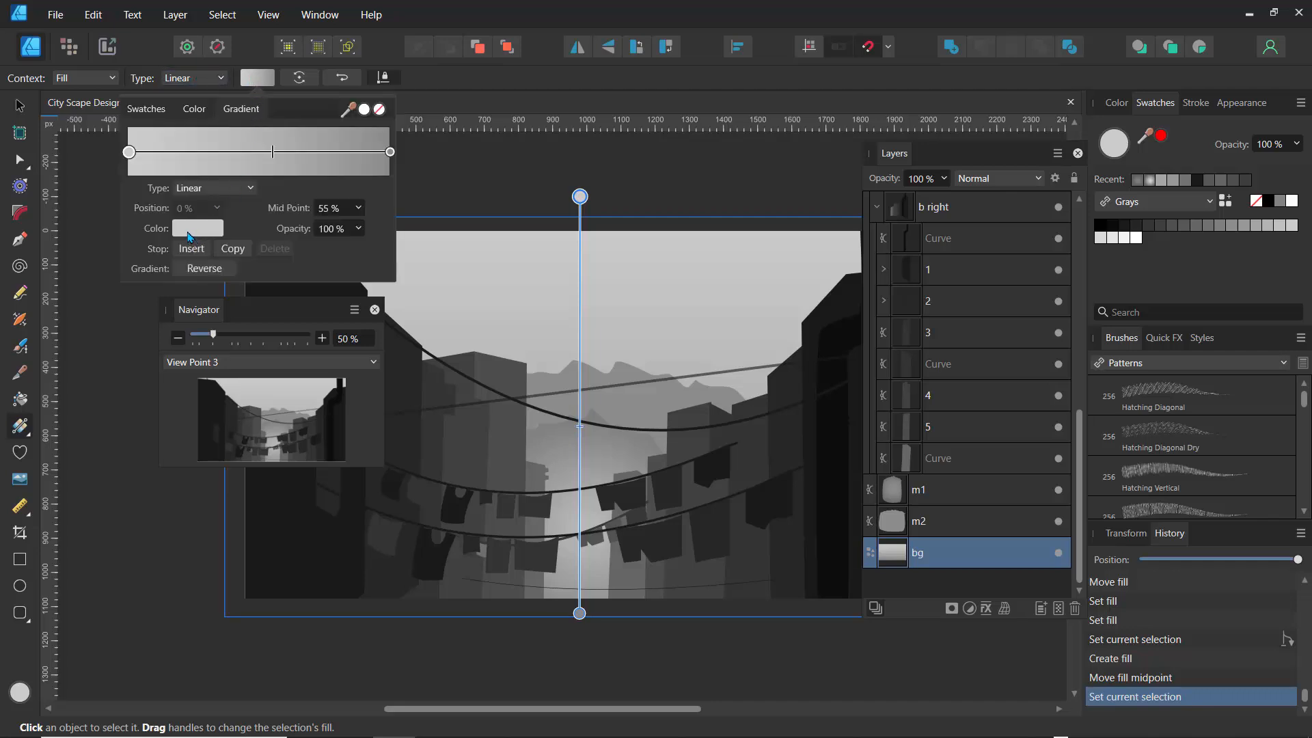
left_click(130, 157)
left_click(183, 231)
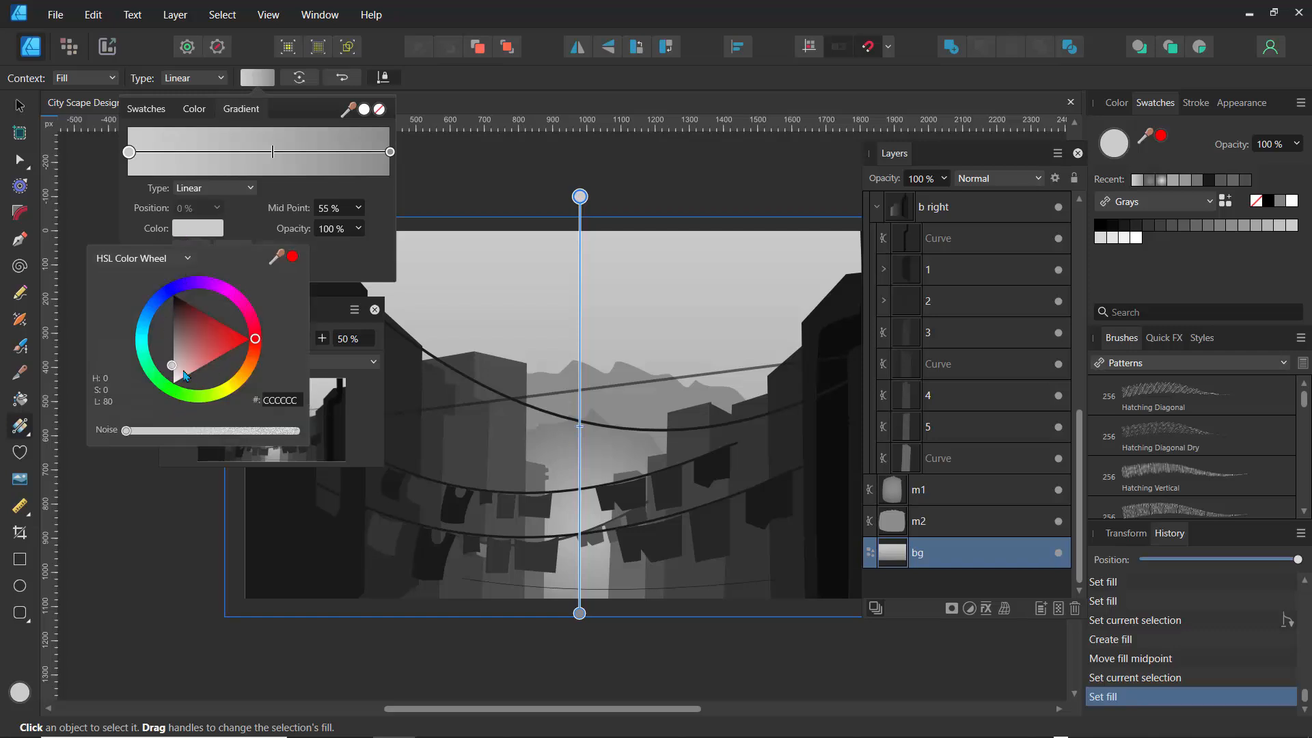
mouse_move(172, 366)
left_mouse_down()
mouse_move(175, 387)
mouse_move(172, 352)
mouse_move(172, 367)
left_mouse_up()
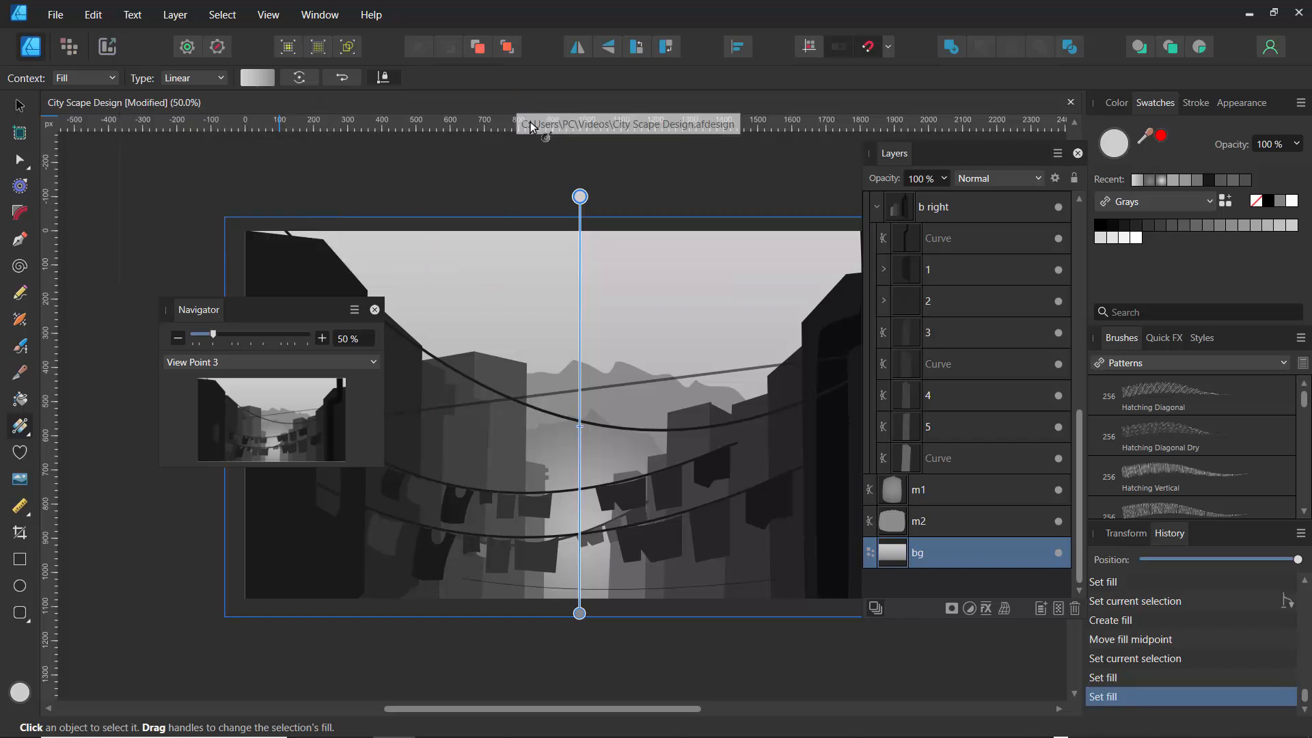
Collapse the b right, b left and sketch layer groups, keeping the buildings group expanded
left_click_drag(212, 335, 208, 335)
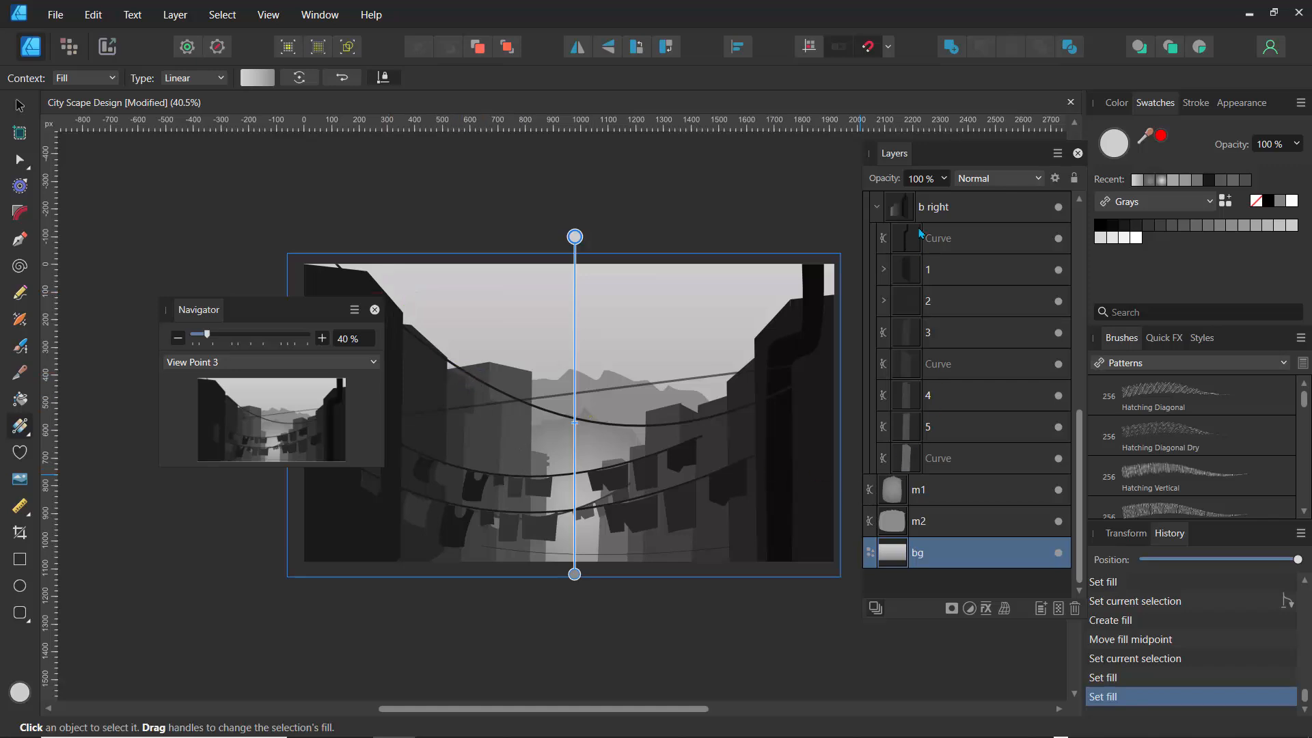
left_click(877, 208)
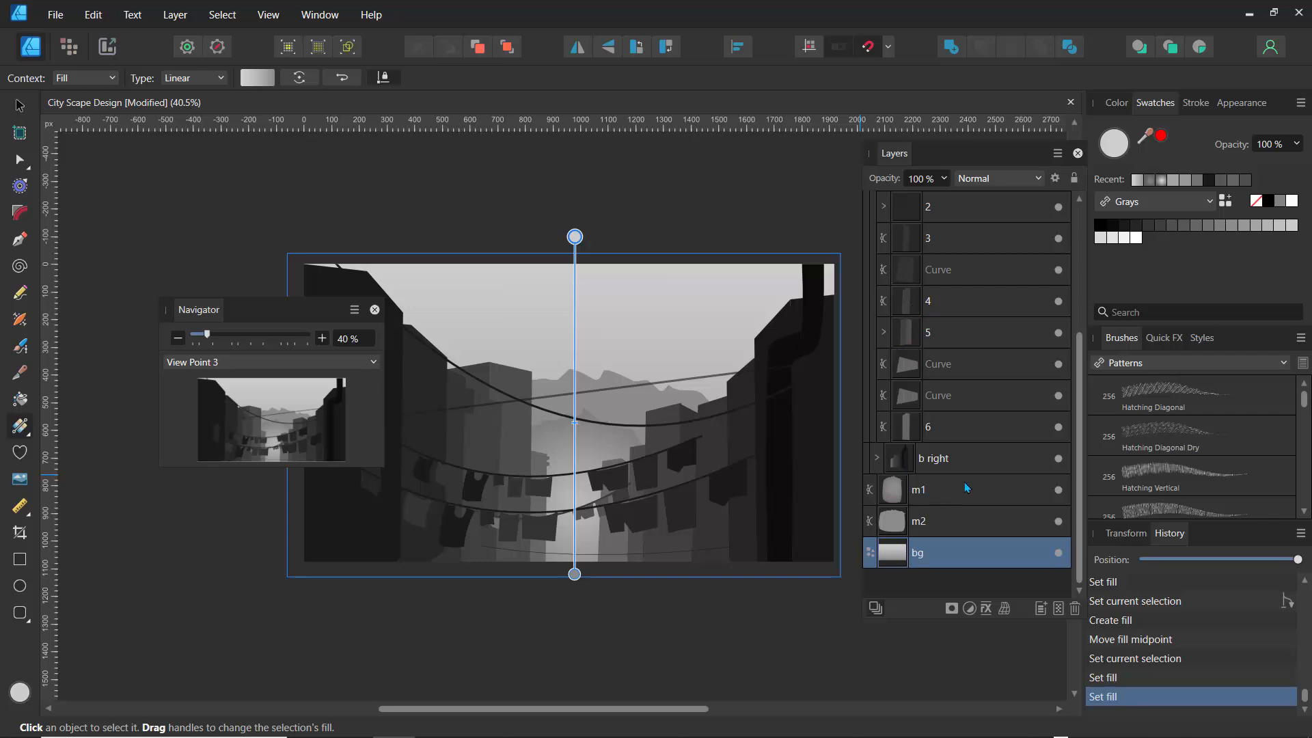
scroll(967, 487, "up", 4)
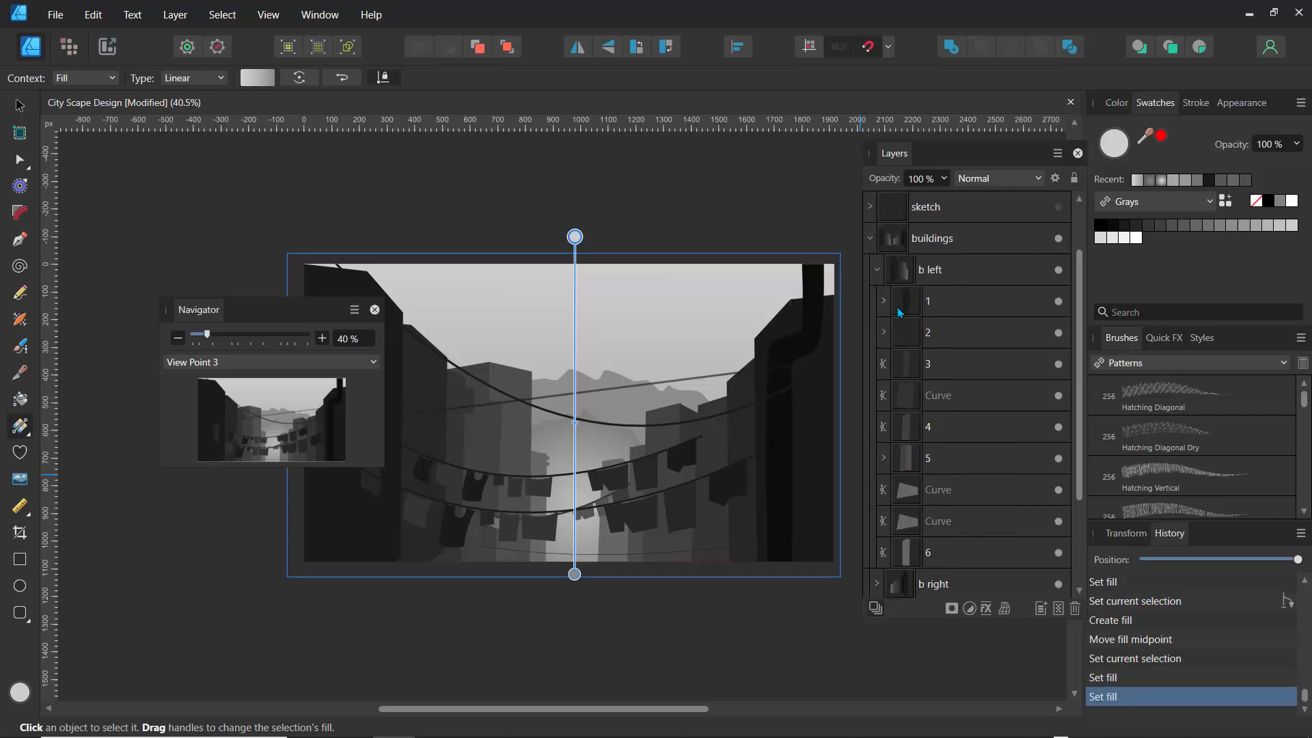
left_click(877, 274)
left_click(876, 274)
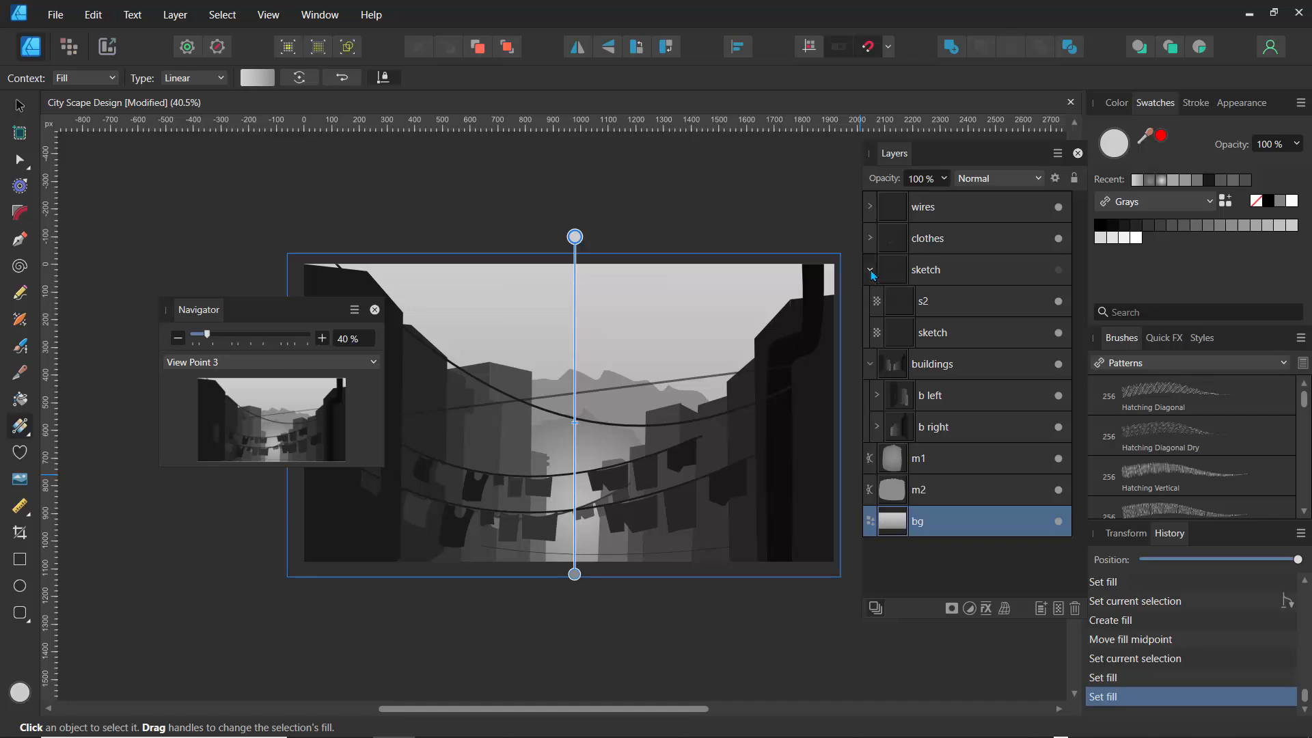
left_click(877, 279)
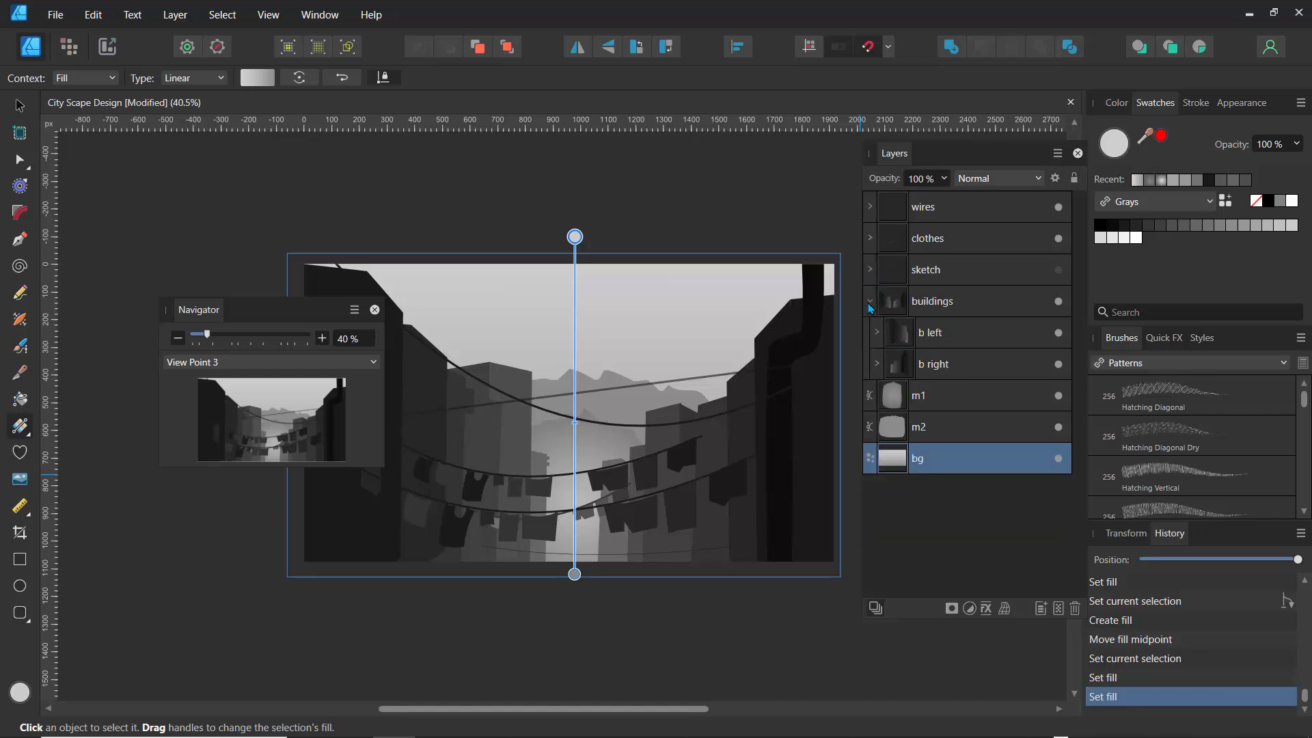
left_click(870, 304)
left_click(870, 303)
Hide the b left and b right groups to examine the mountains and background, and show both groups again
left_click(974, 345)
left_click(1059, 333)
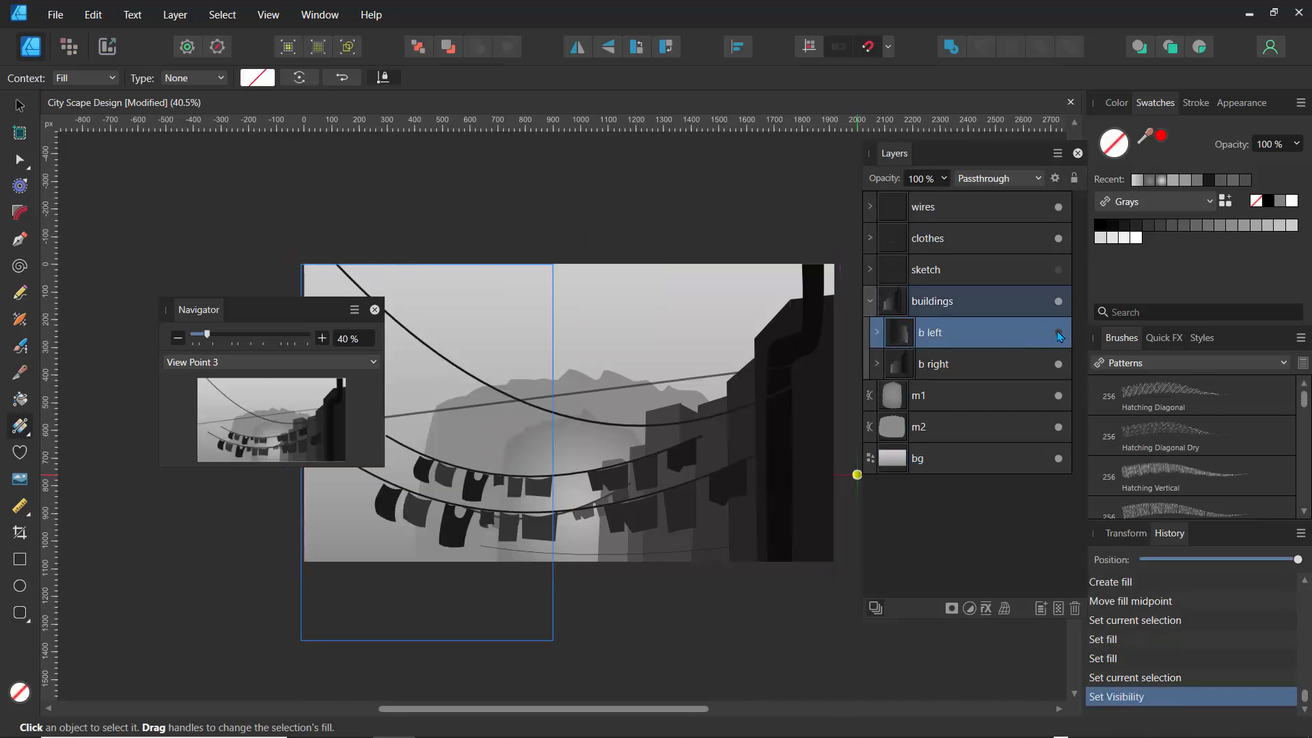
left_click(1058, 365)
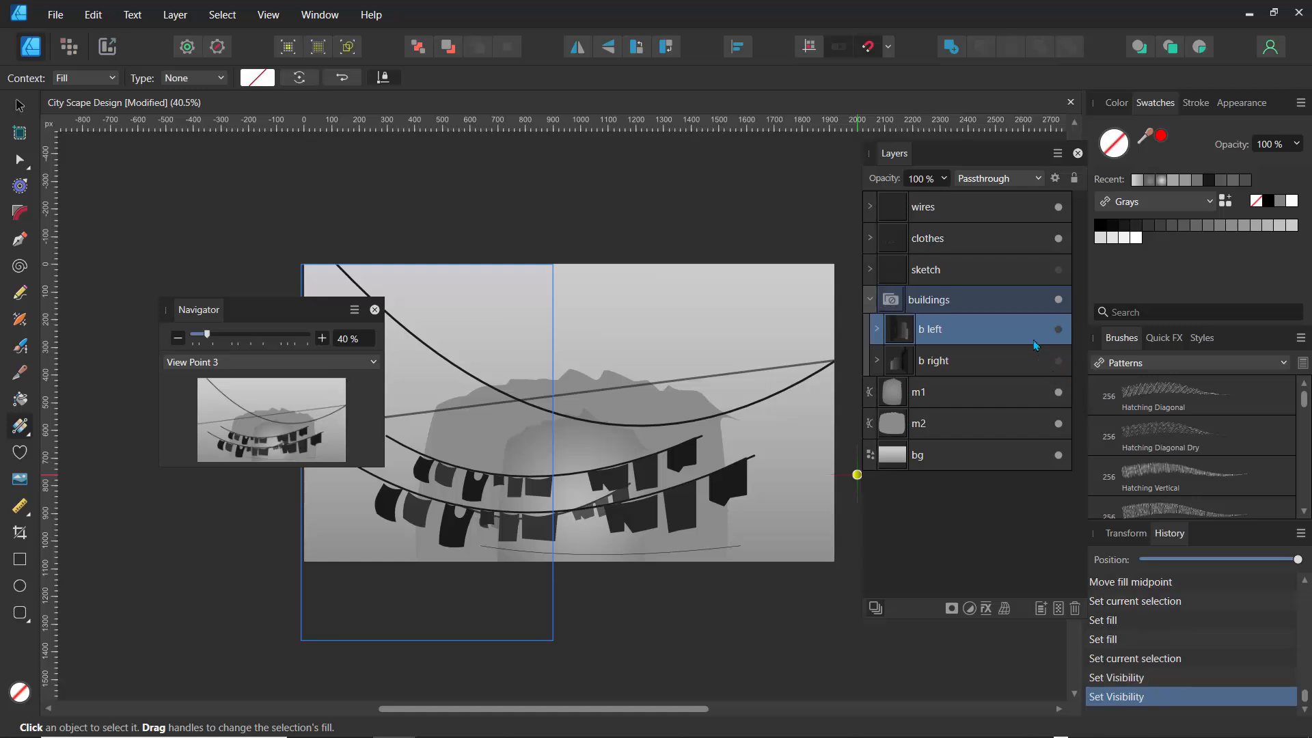
left_click(1059, 331)
left_click(1059, 363)
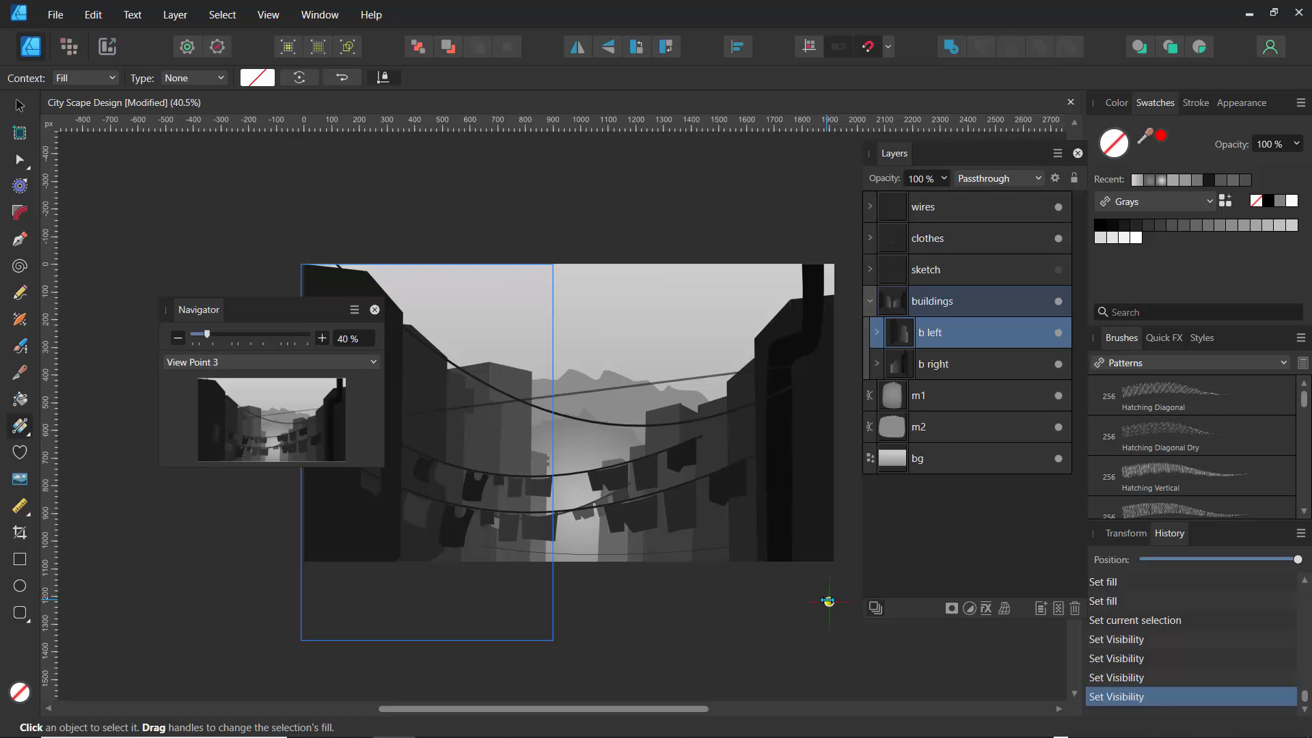
Select the b right group, move the Navigator up and away from the artwork, and activate the Gradient Tool
left_click(907, 369)
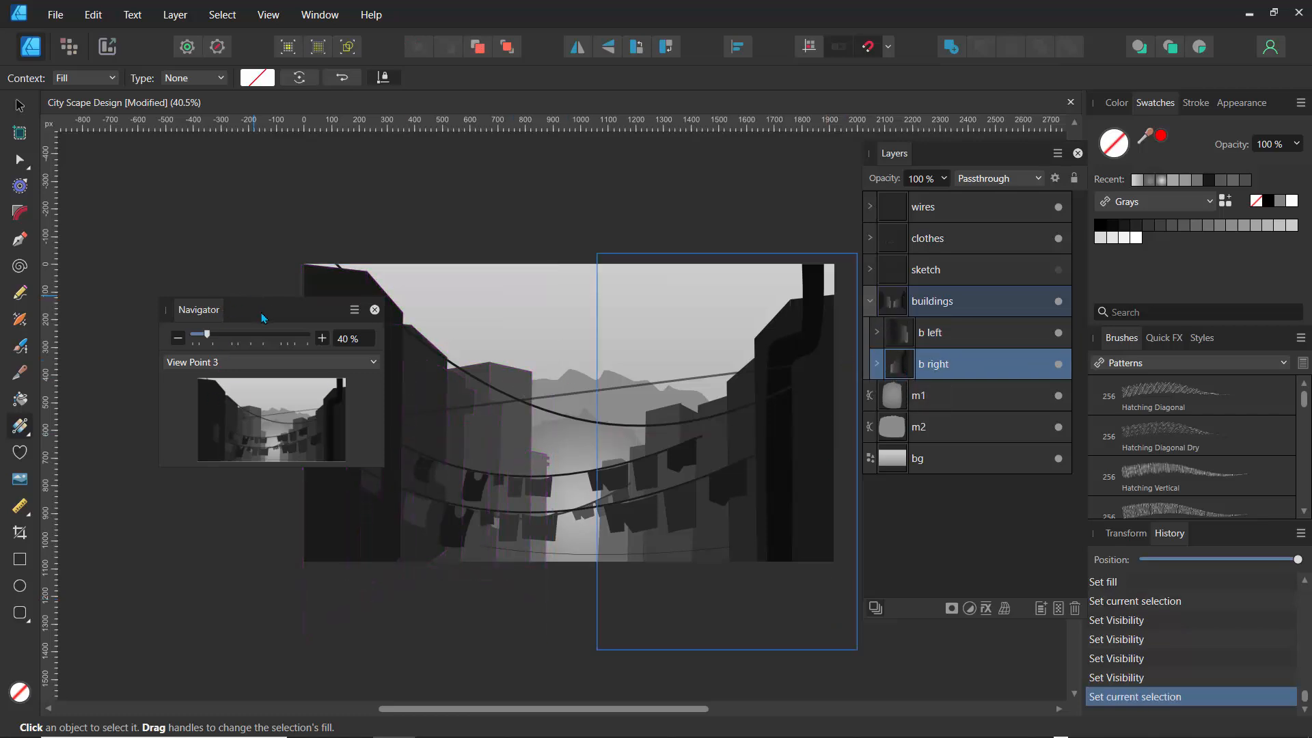
left_click_drag(263, 317, 171, 215)
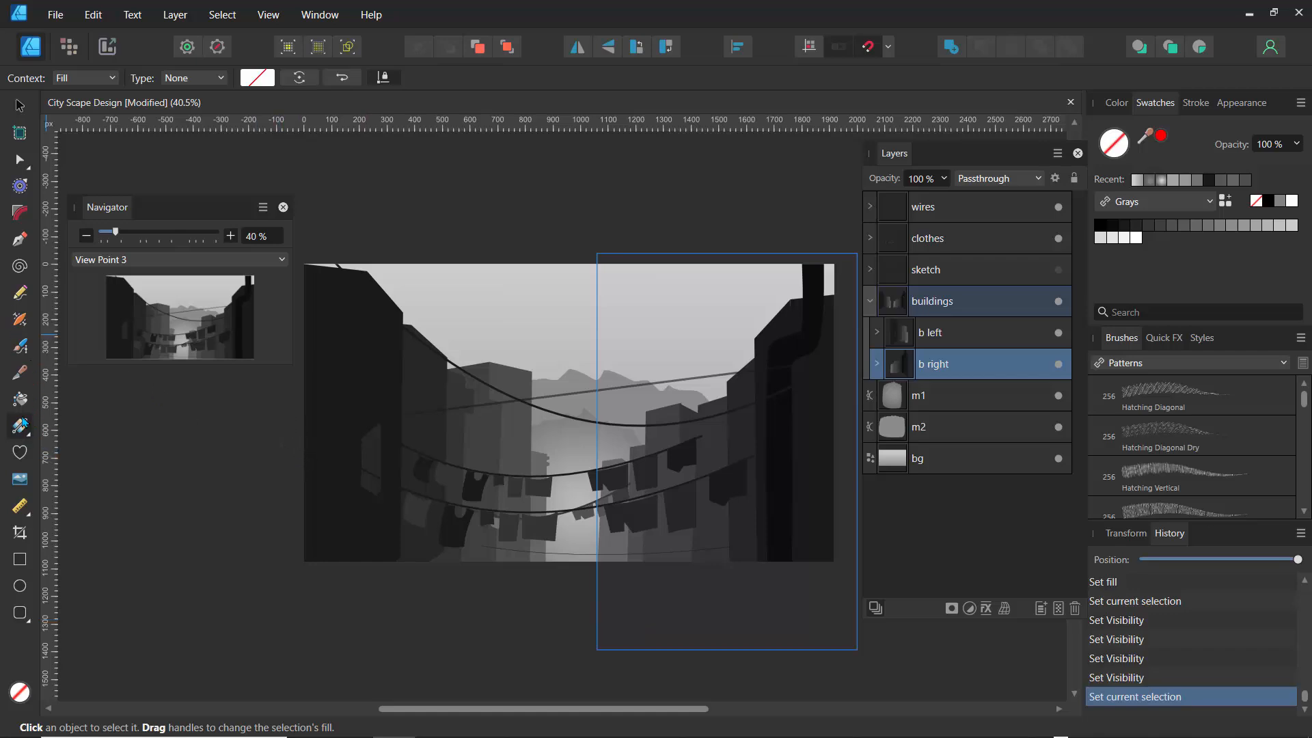
left_click(21, 406)
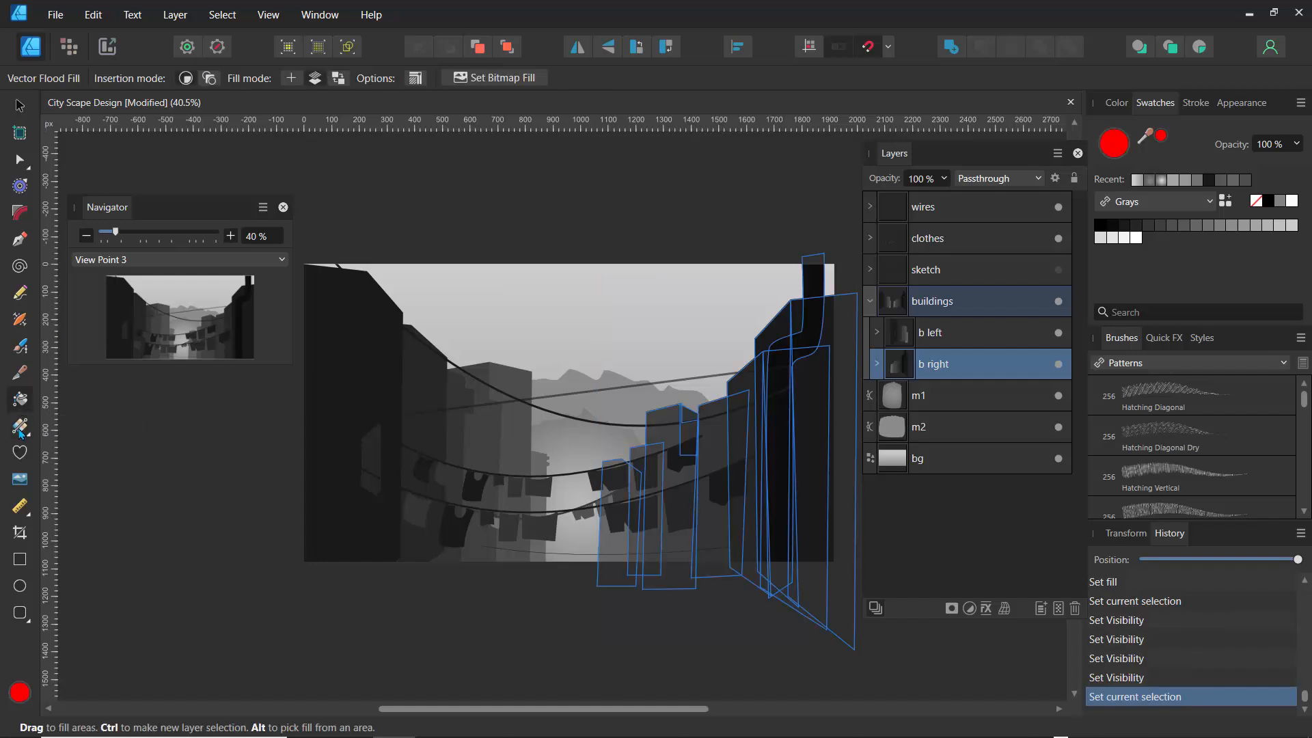
left_click(21, 428)
left_click(20, 428)
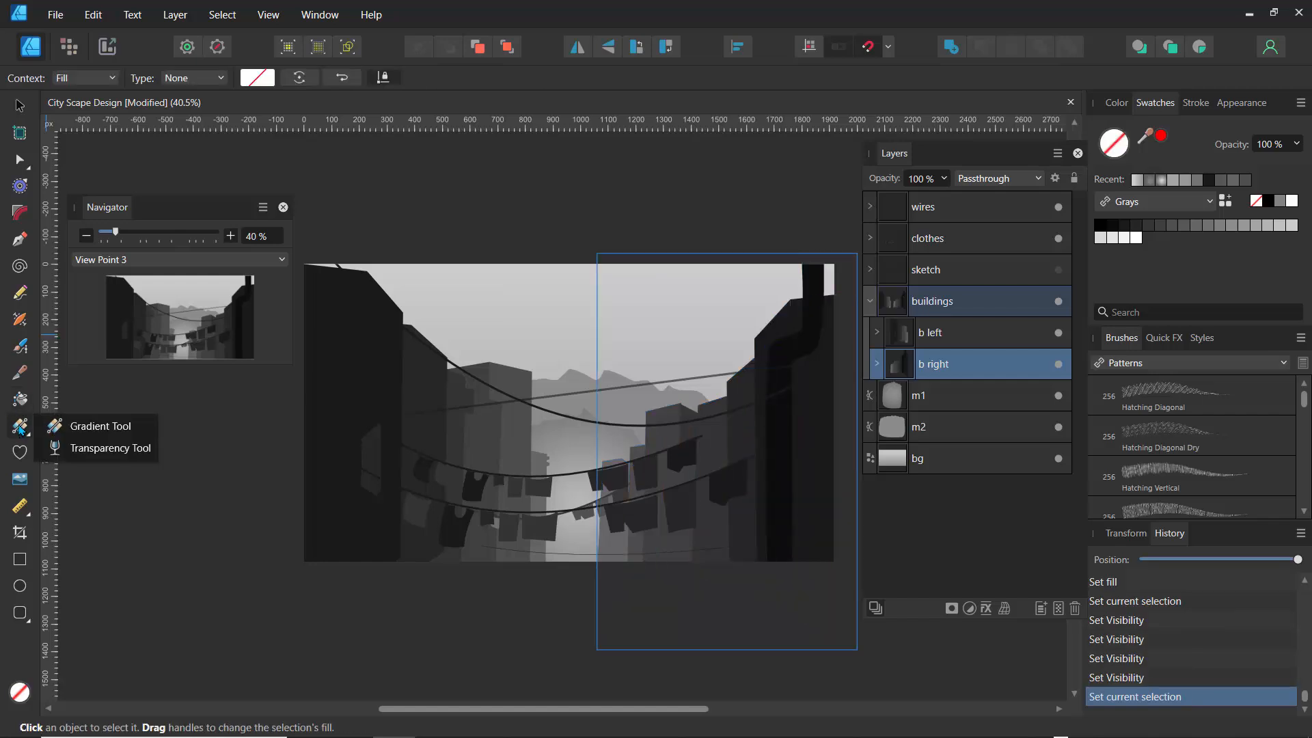
left_click(66, 434)
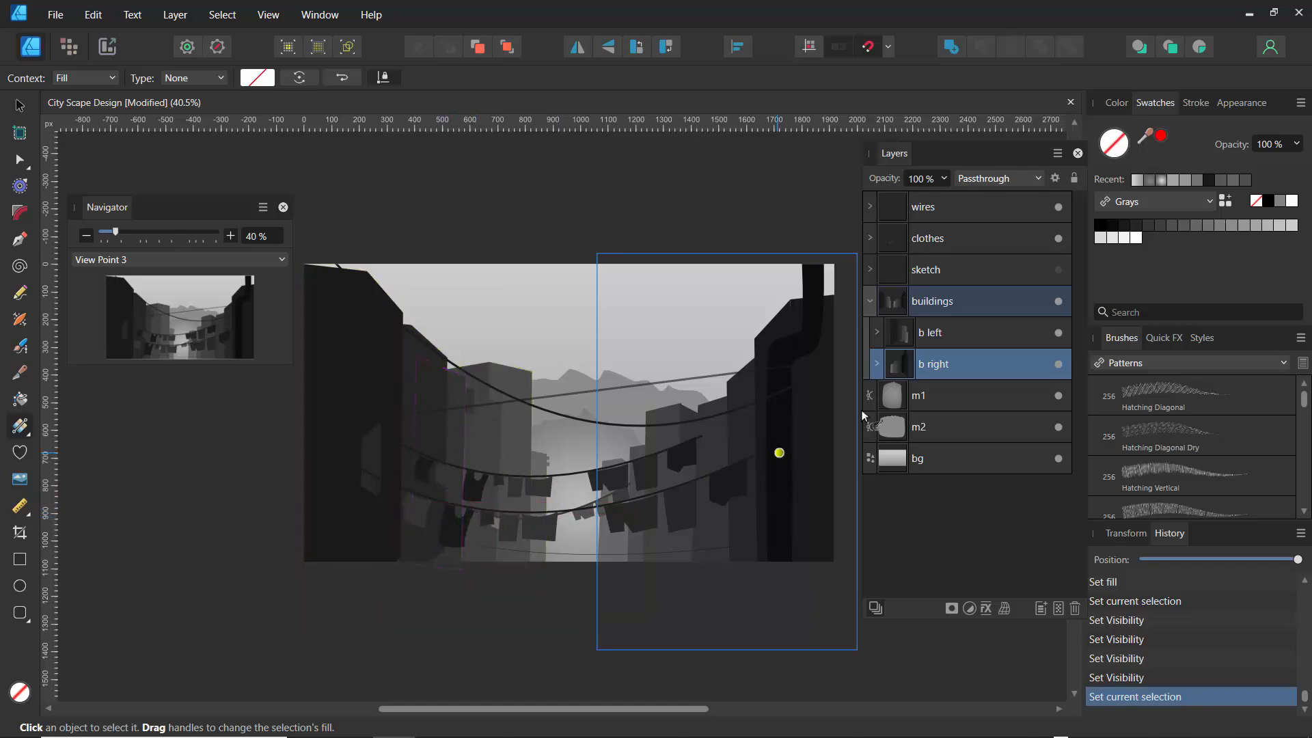
Apply a linear gradient to b left from white below the artwork to gray above it, with the midpoint close to the white stop
left_click(908, 332)
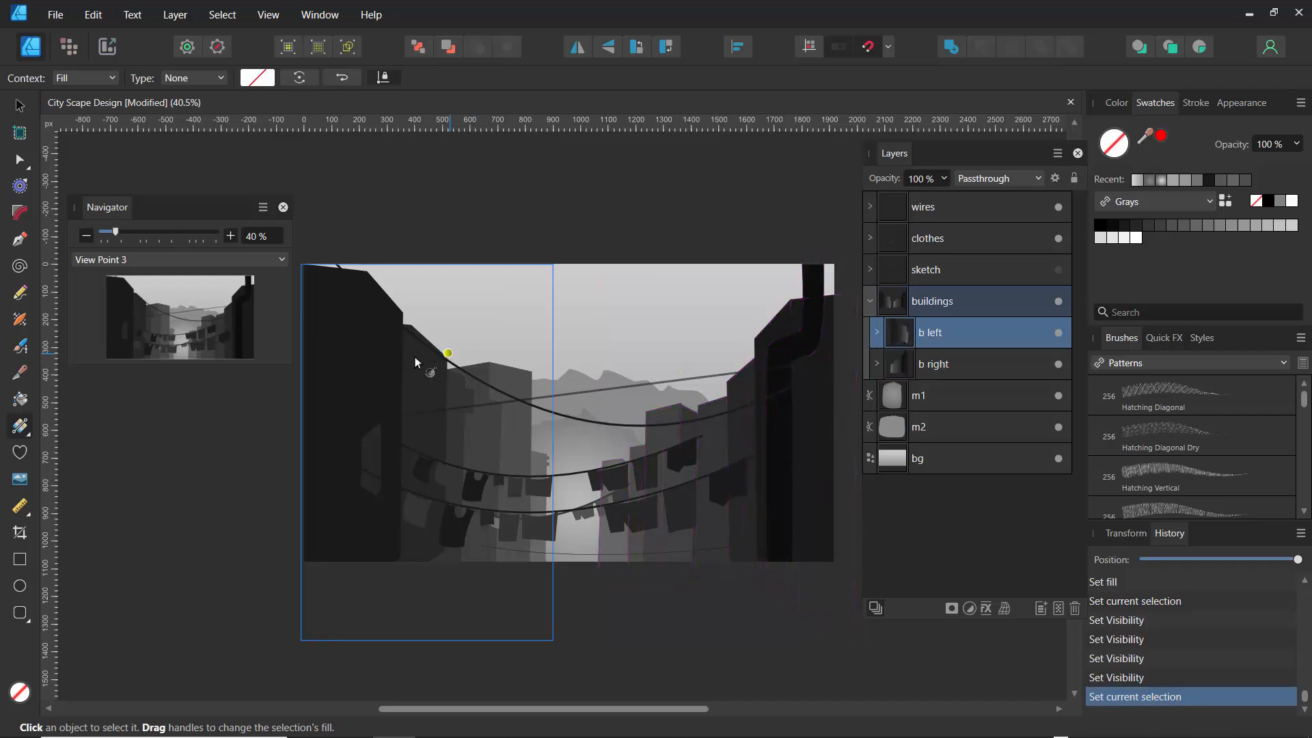
left_click_drag(402, 596, 408, 247)
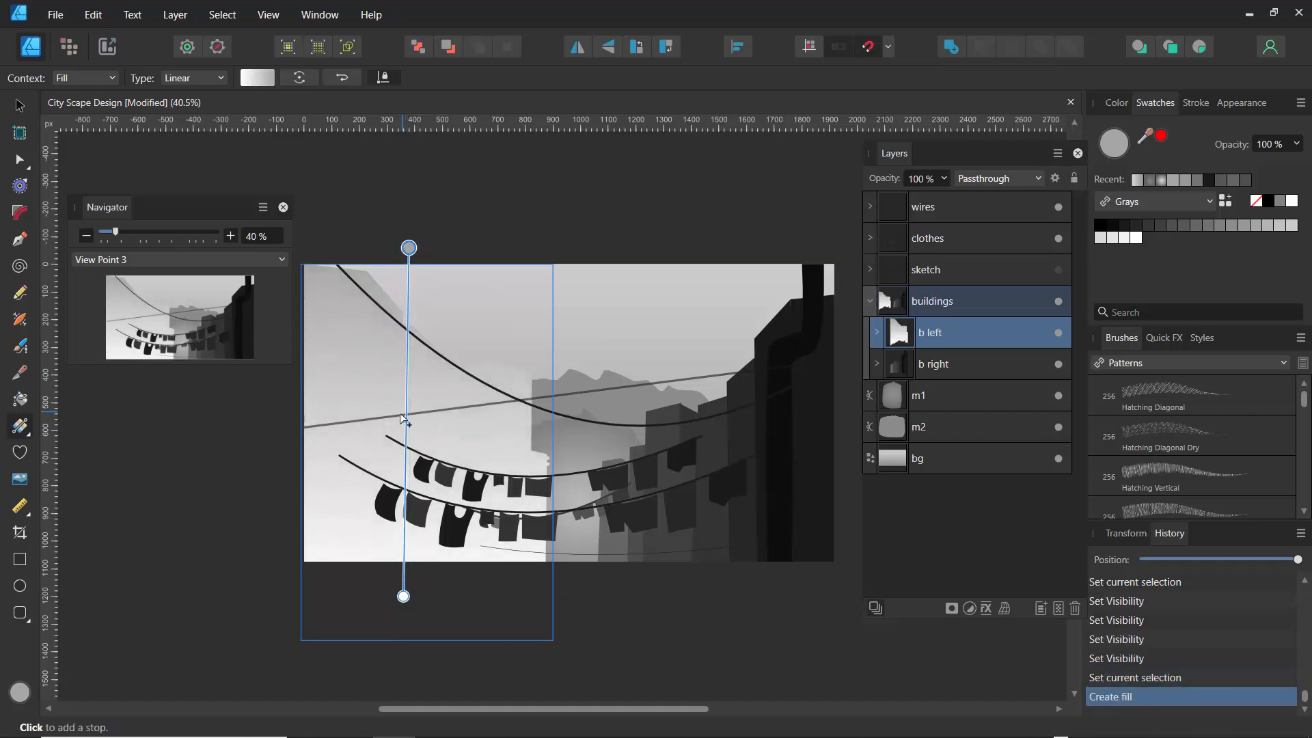
left_click(406, 435)
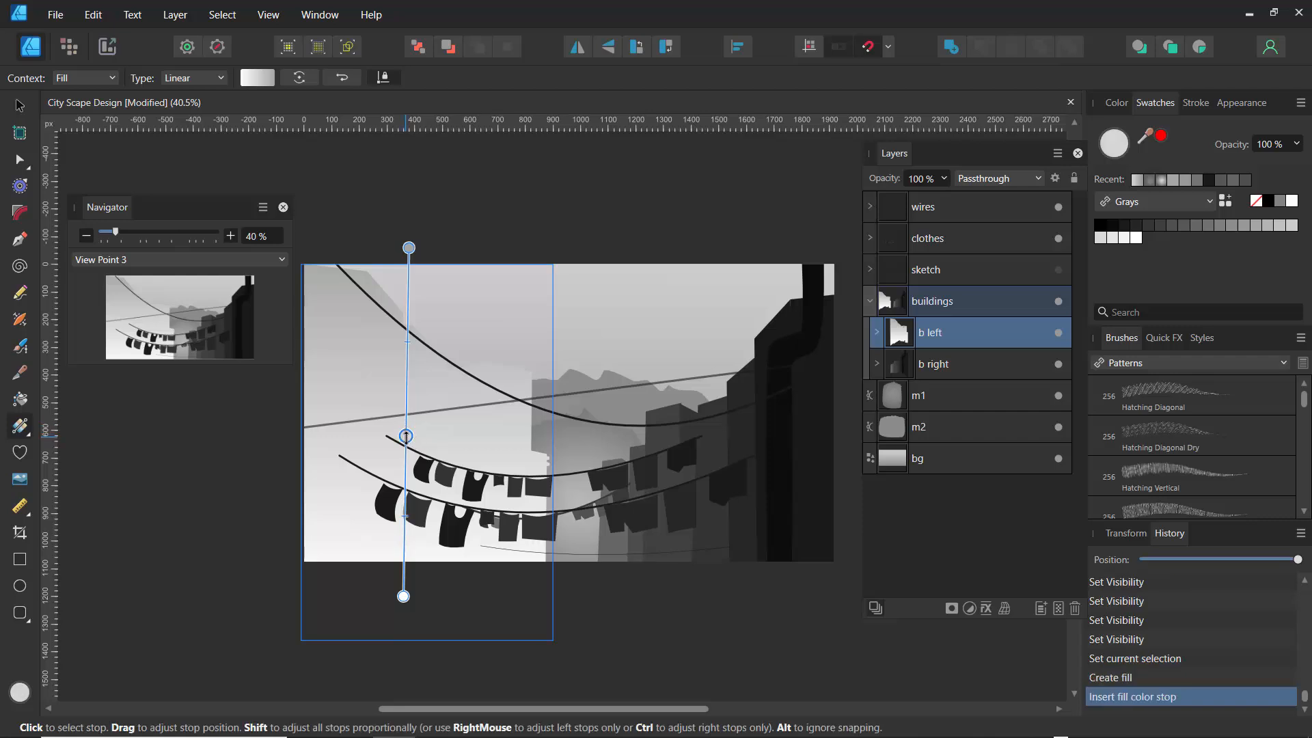
key("ctrl+z")
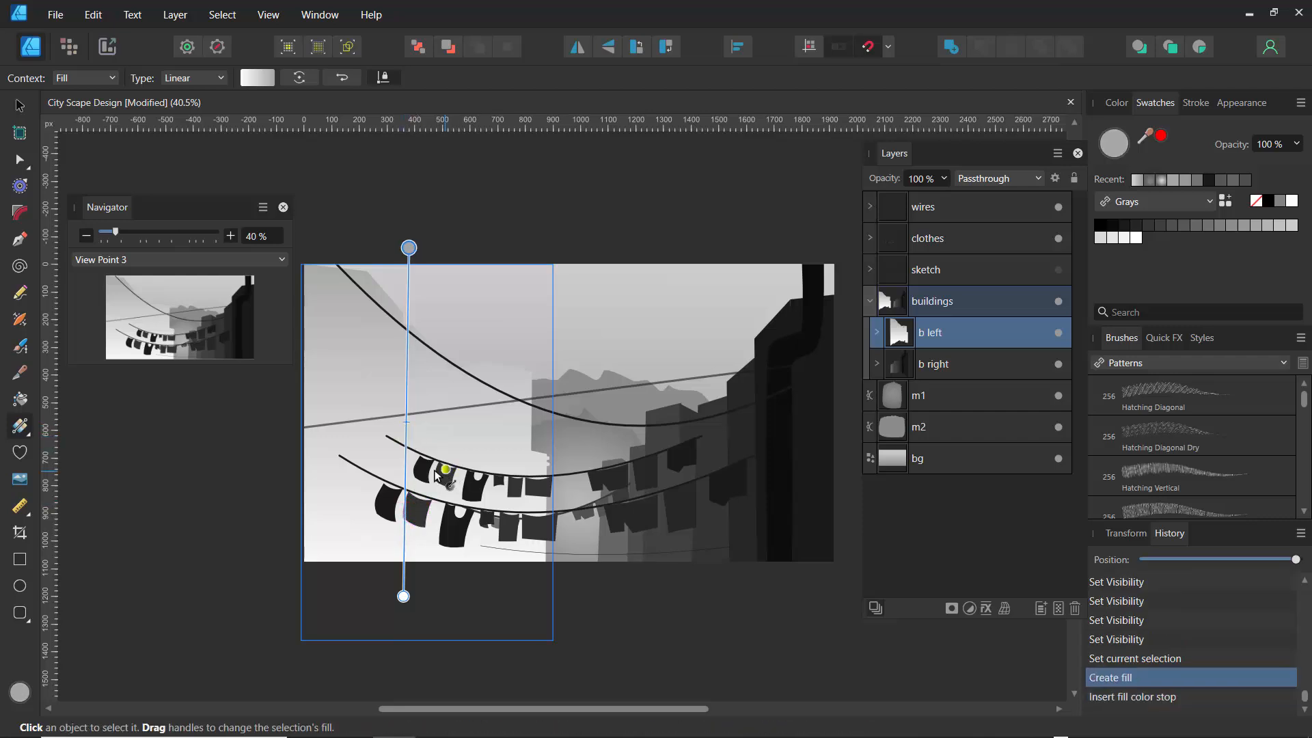
mouse_move(404, 424)
left_mouse_down()
mouse_move(410, 605)
mouse_move(403, 596)
left_mouse_up()
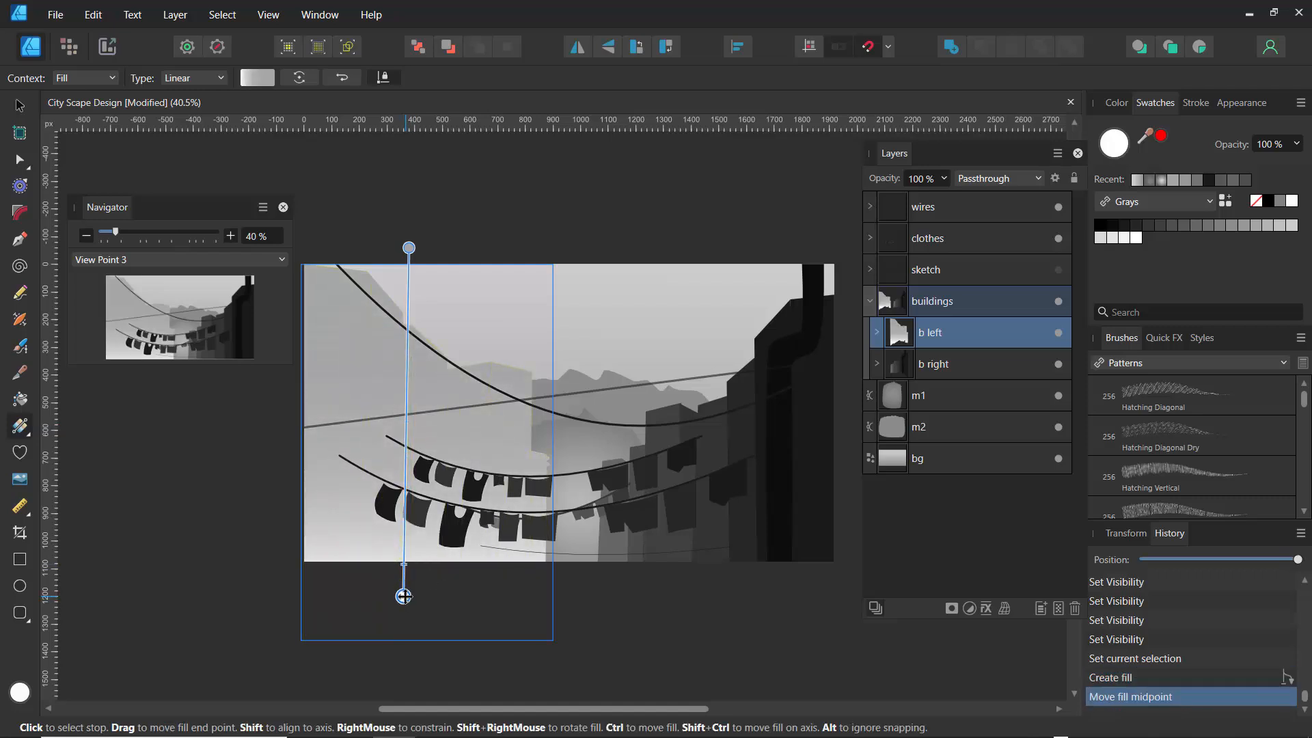
Move b left's white gradient stop farther below the artwork, bring the gray stop to its lower edge, and shift the midpoint toward white
left_click(405, 661)
left_click_drag(405, 661, 399, 668)
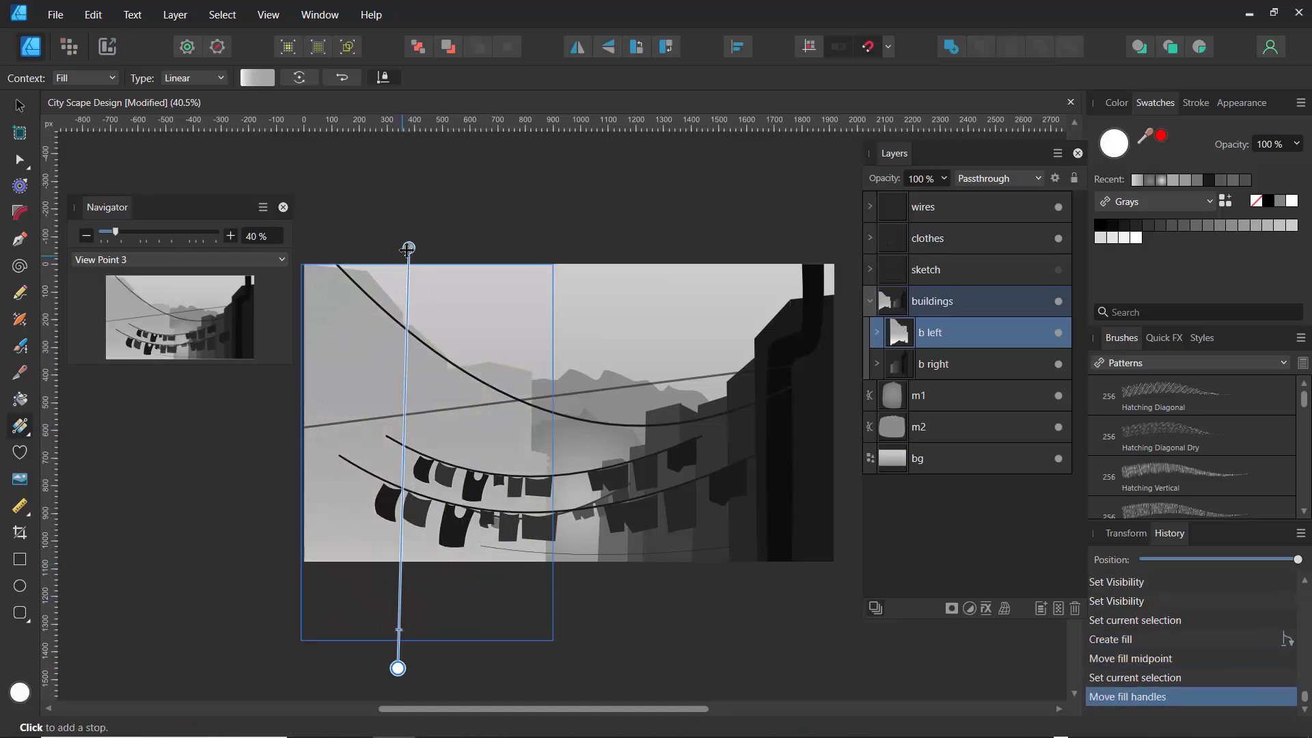
left_click_drag(408, 246, 398, 568)
left_click(398, 667)
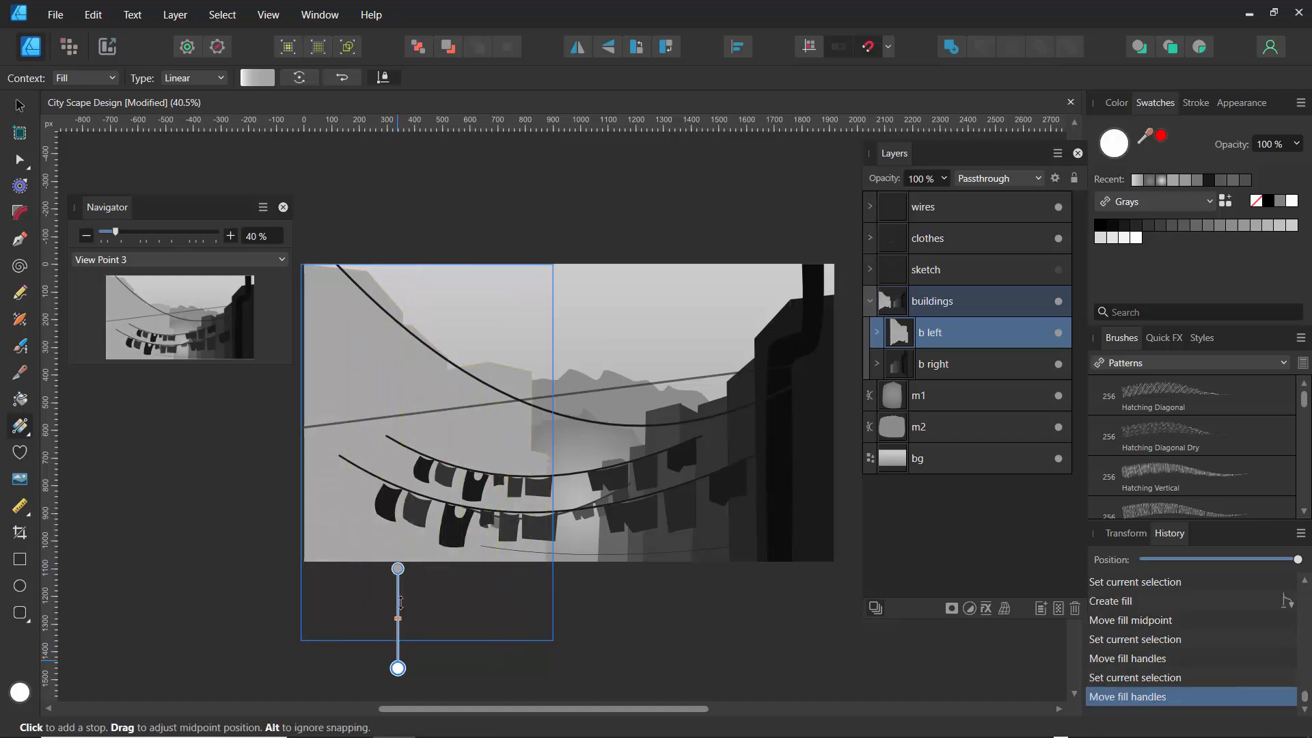
left_click(404, 624)
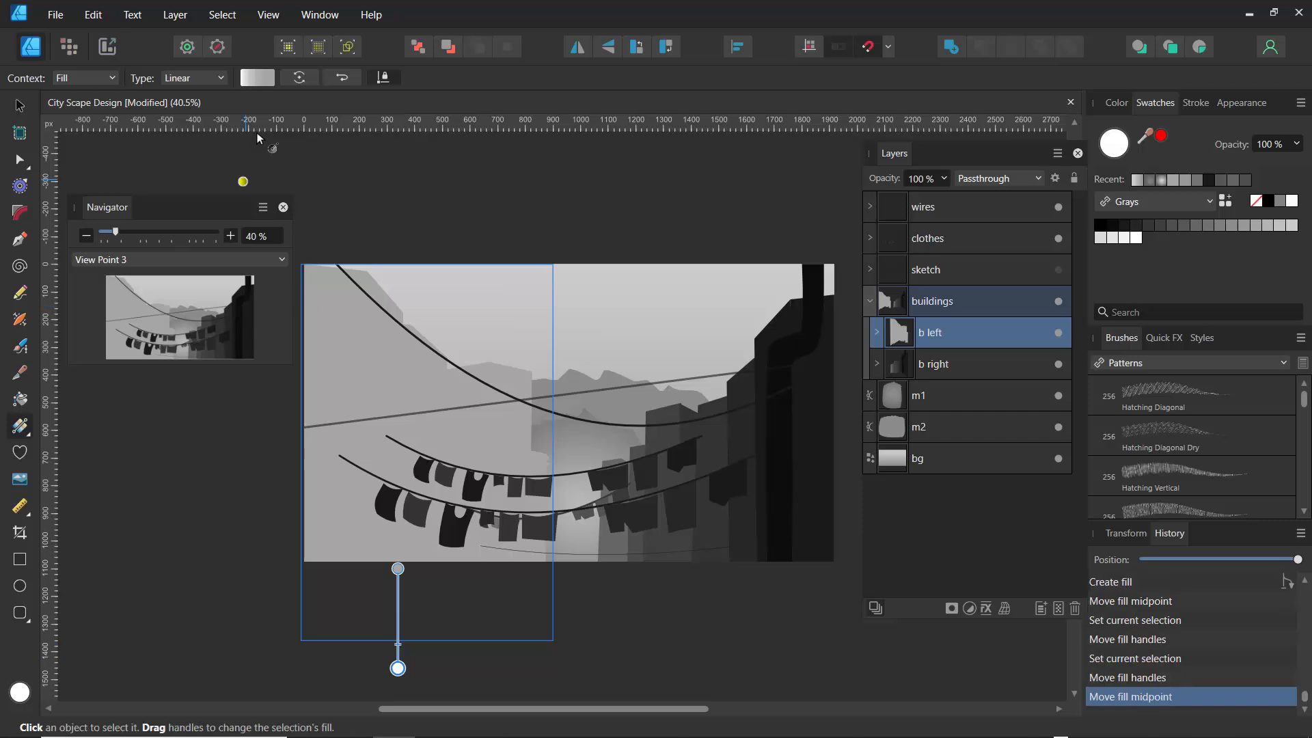
Try a lower opacity for the white stop of b left's gradient and set it back to 100 %
left_click(257, 78)
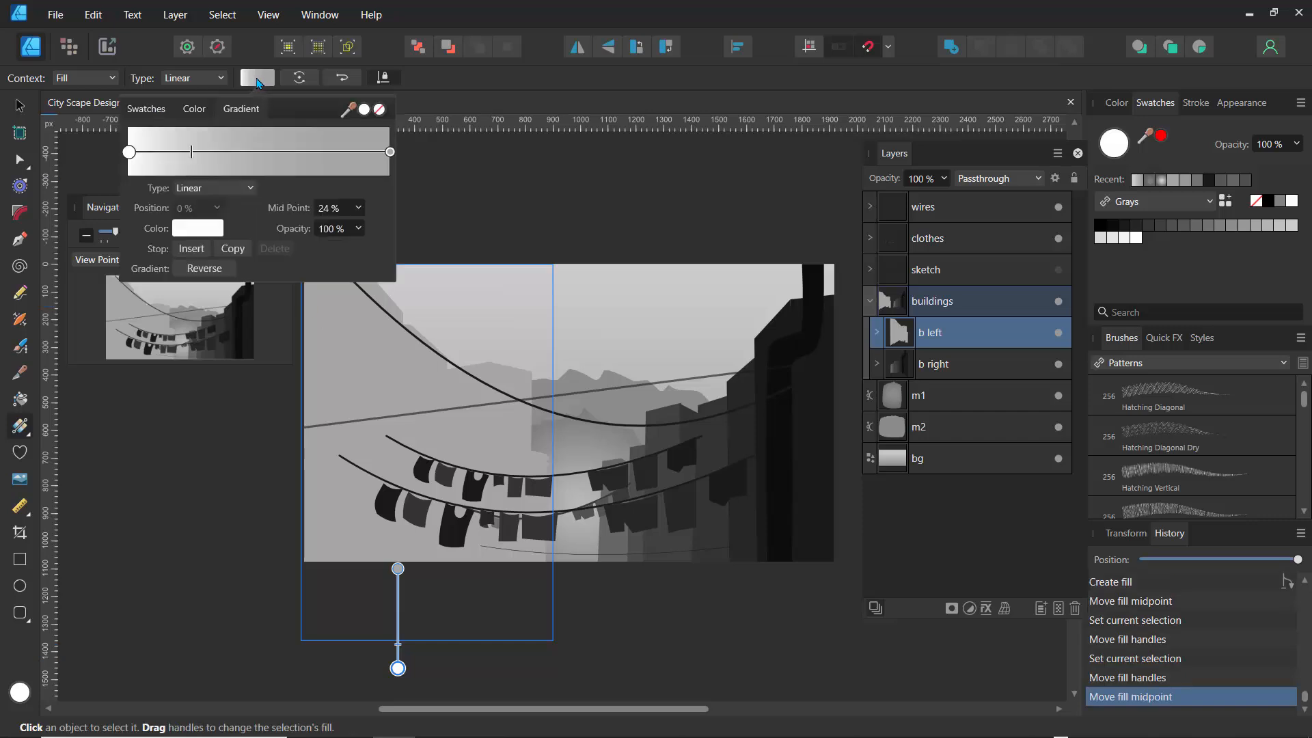
left_click(195, 229)
left_click(294, 205)
left_click(359, 229)
mouse_move(362, 247)
left_mouse_down()
mouse_move(227, 259)
mouse_move(383, 261)
left_mouse_up()
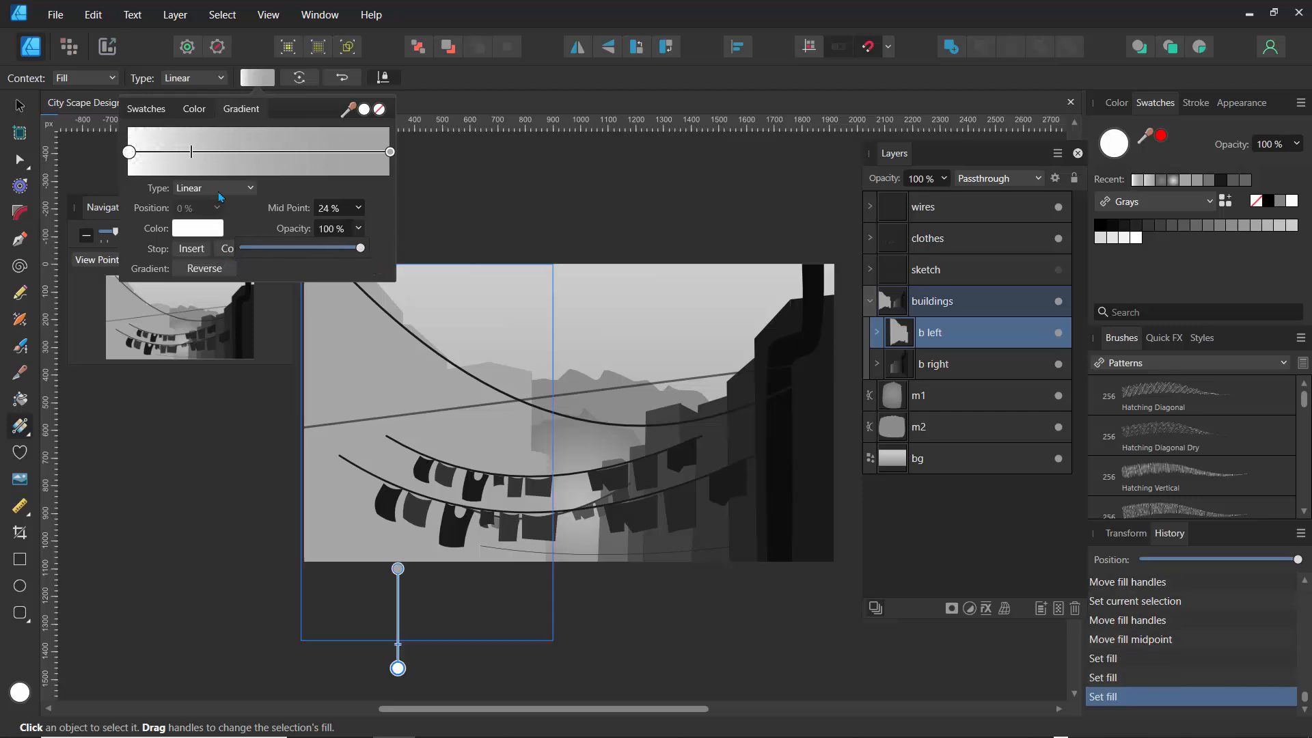
Recolor the white stop of b left's gradient to black, 000000
left_click(132, 159)
left_click(192, 230)
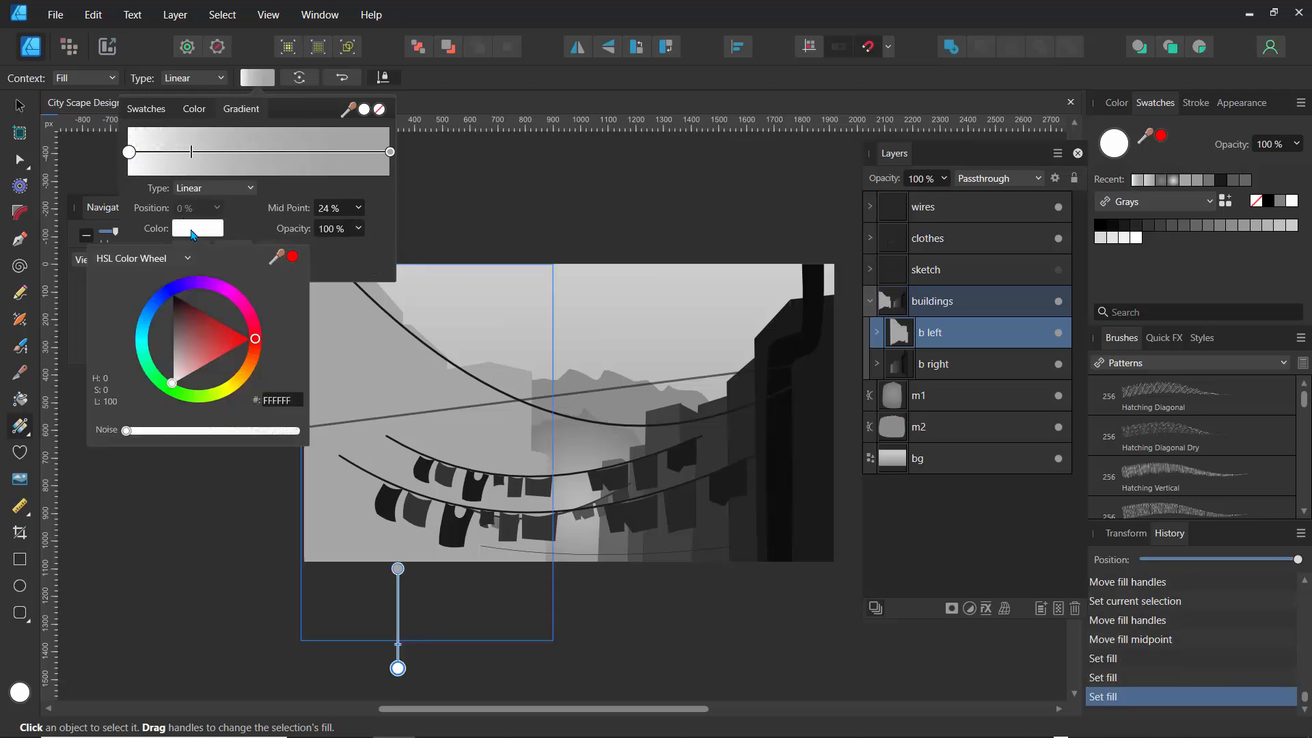
left_click_drag(199, 335, 172, 326)
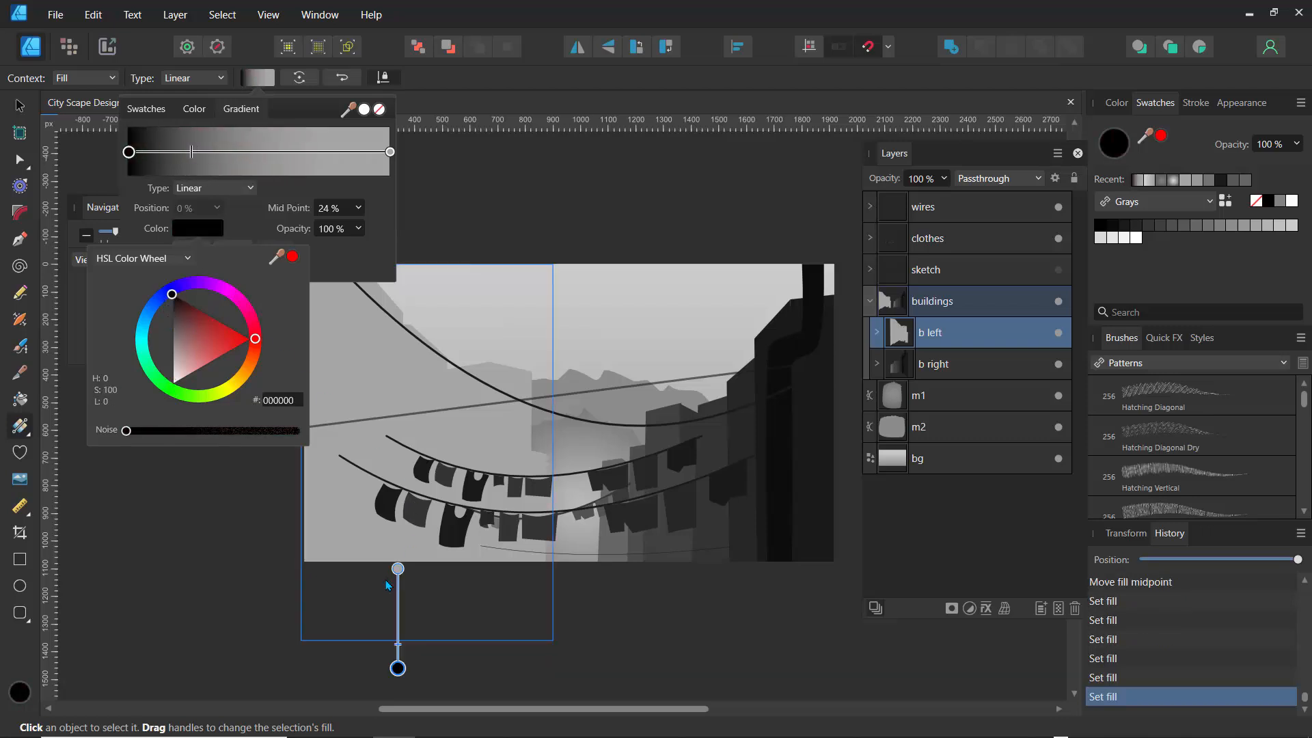
Move the gray gradient stop up to the upper part of the left buildings, with the midpoint close to that stop
left_click(396, 574)
left_click(398, 568)
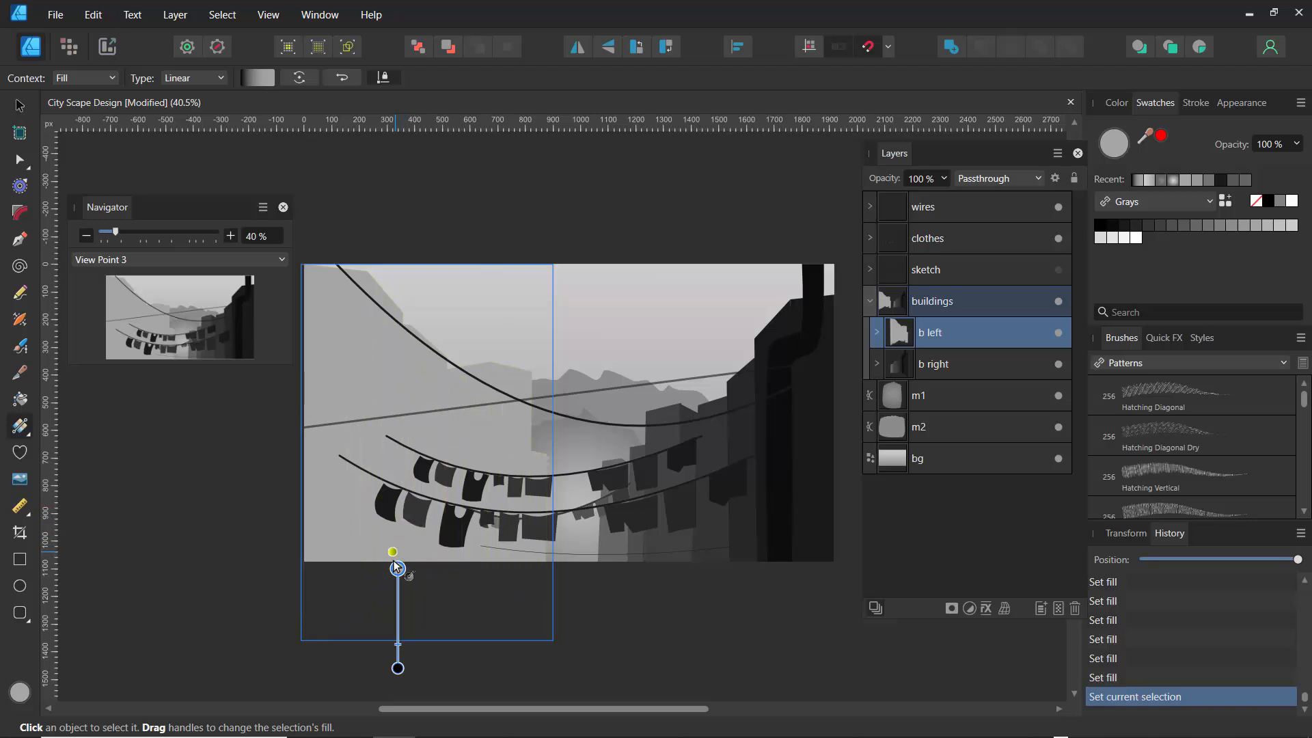
left_click_drag(398, 568, 408, 357)
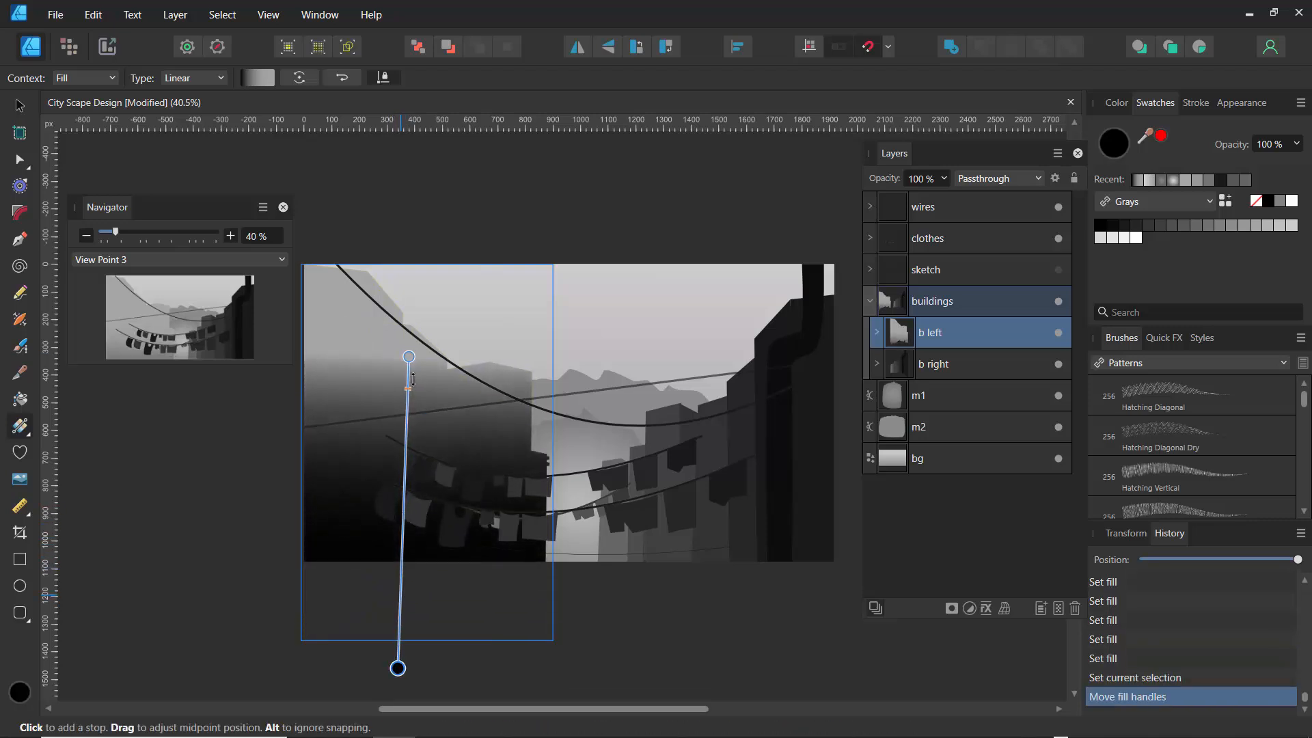
left_click_drag(416, 413, 432, 388)
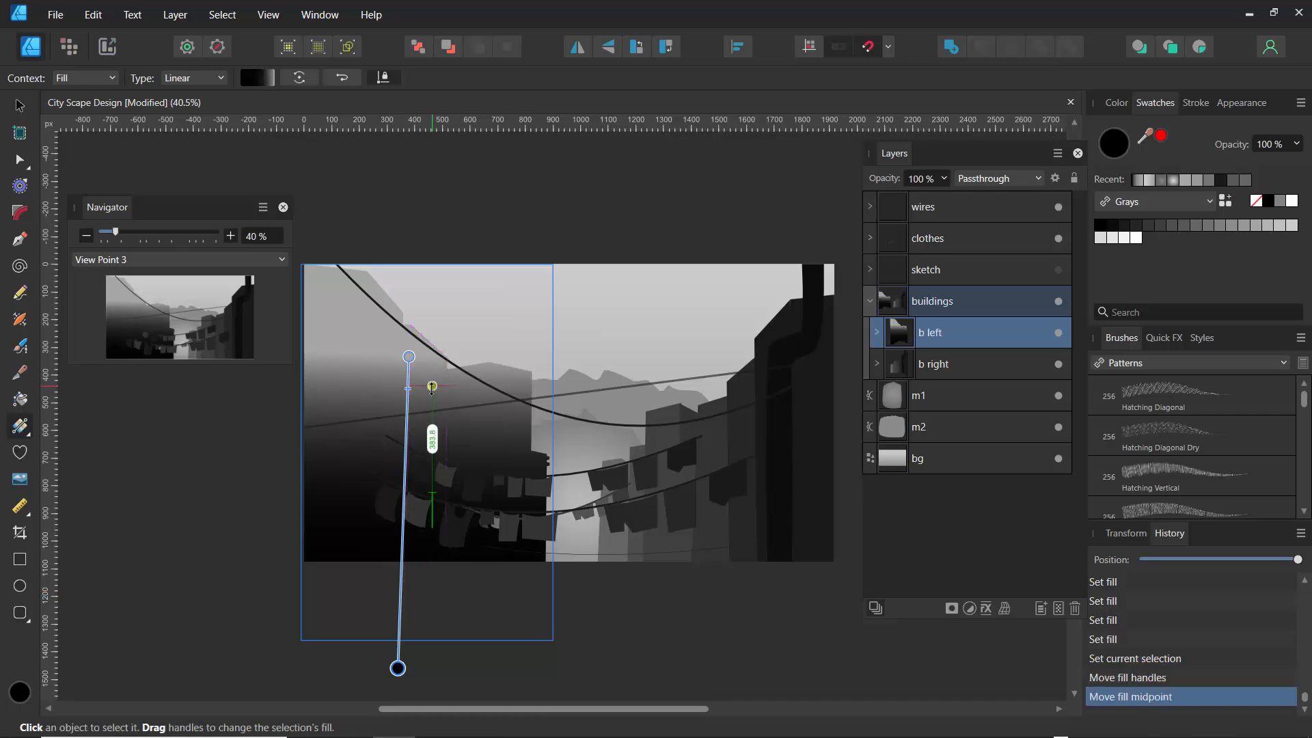
Undo all gradient changes on b left, back to before its linear fill was created
key("ctrl+z")
key("ctrl+z")
key("ctrl+z")
key("ctrl+z")
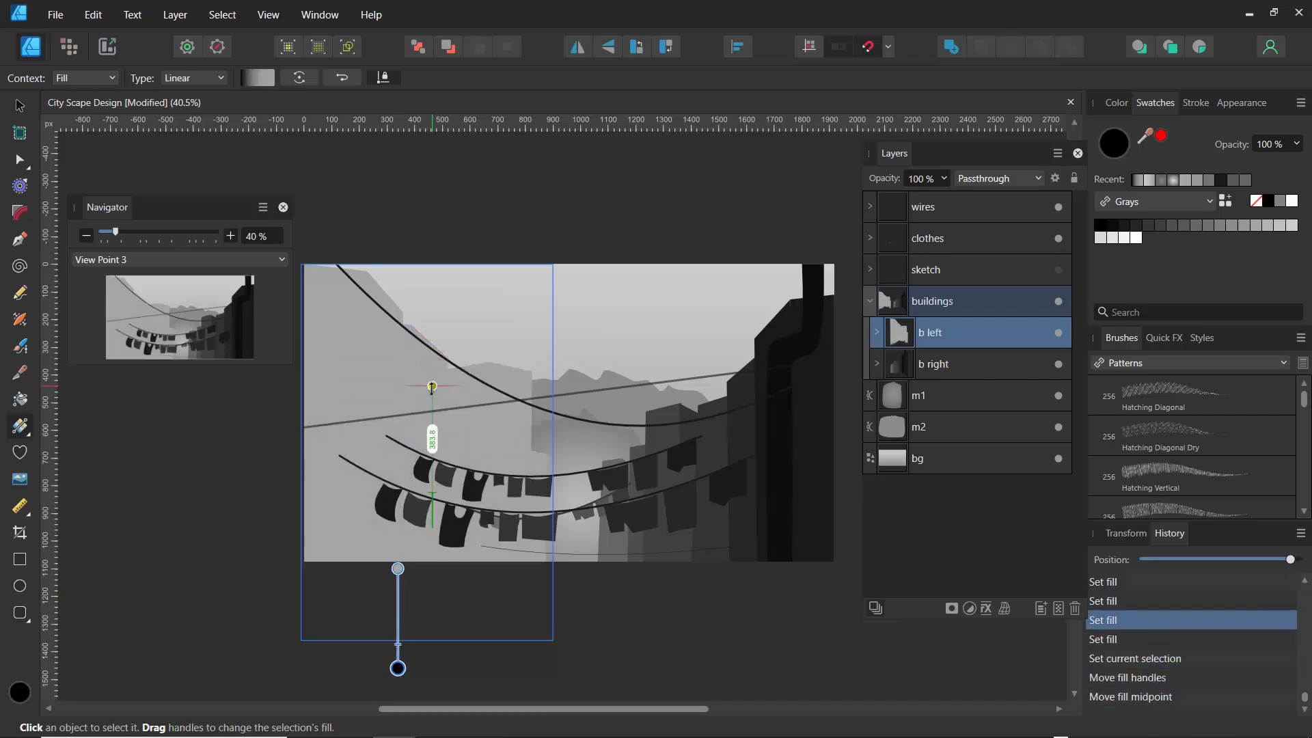
key("ctrl+z")
key("ctrl+z")
key("ctrl+z")
key("ctrl+z")
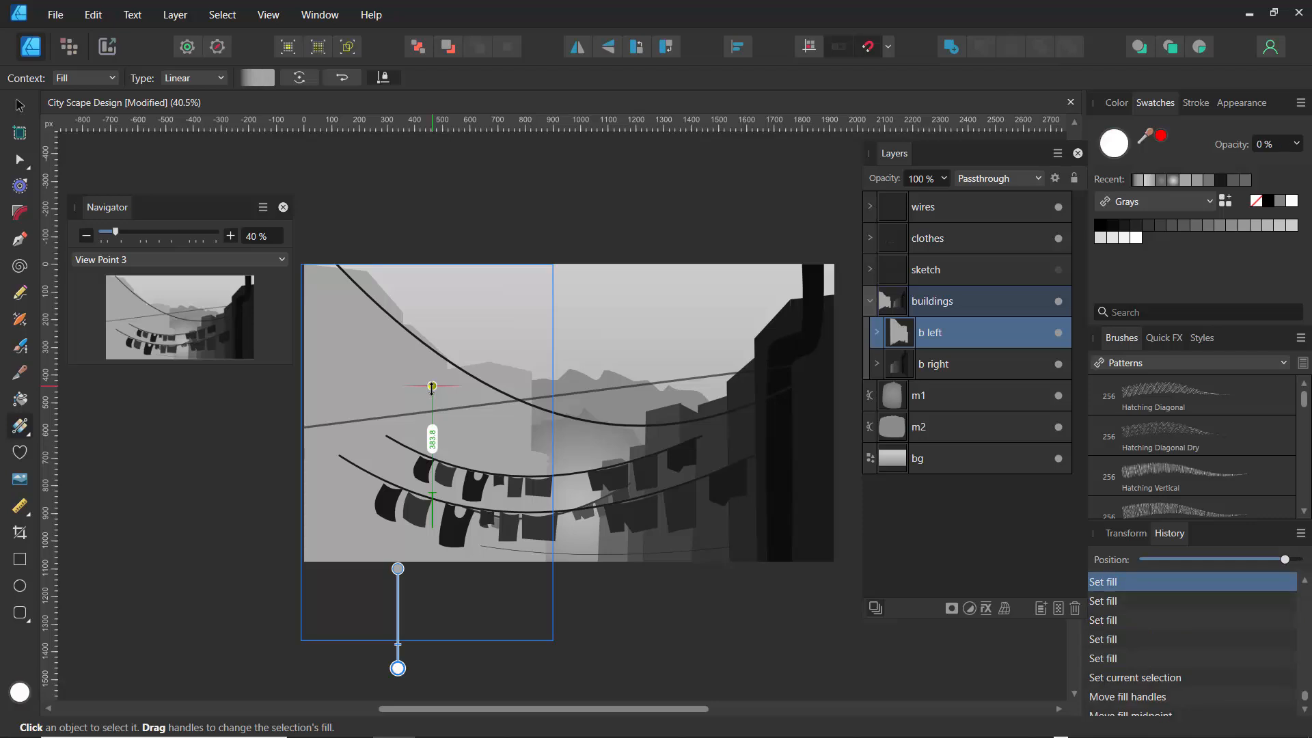
key("ctrl+shift+z")
key("ctrl+shift+z")
key("ctrl+shift+z")
key("ctrl+shift+z")
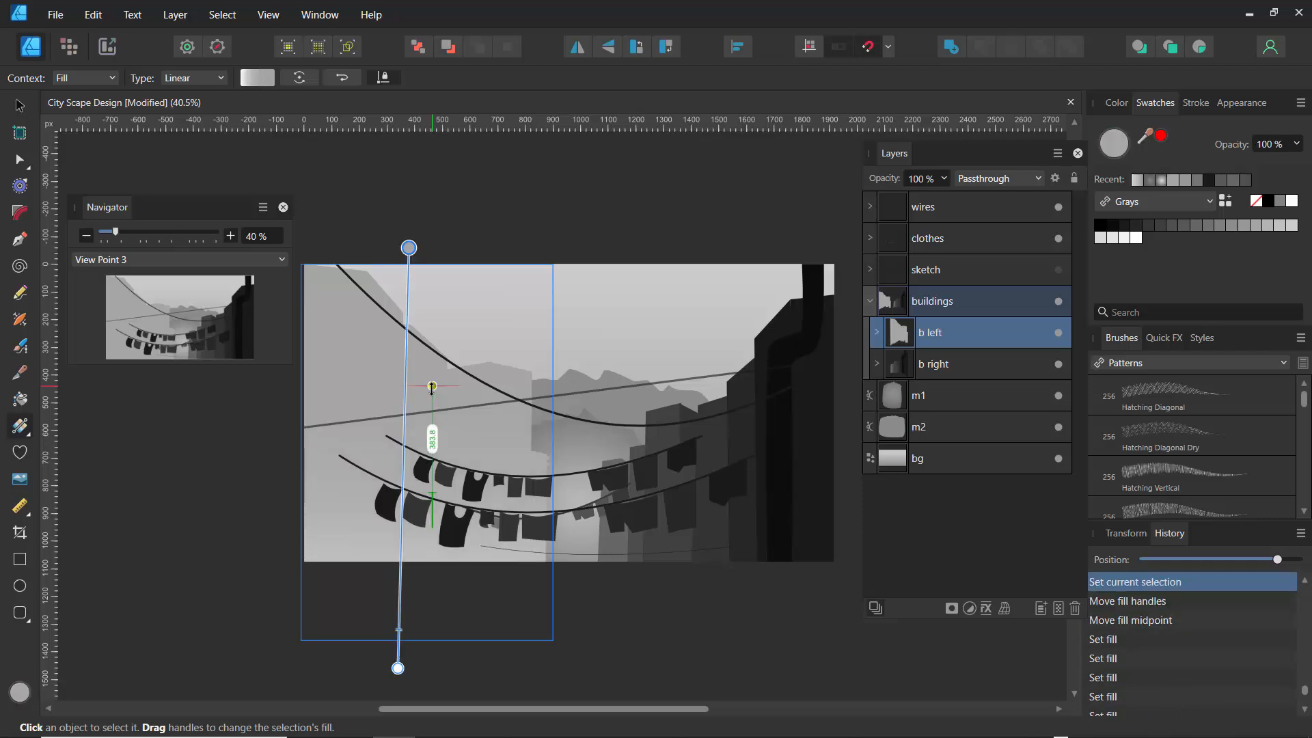
key("ctrl+z")
key("ctrl+z")
key("ctrl+z")
key("ctrl+z")
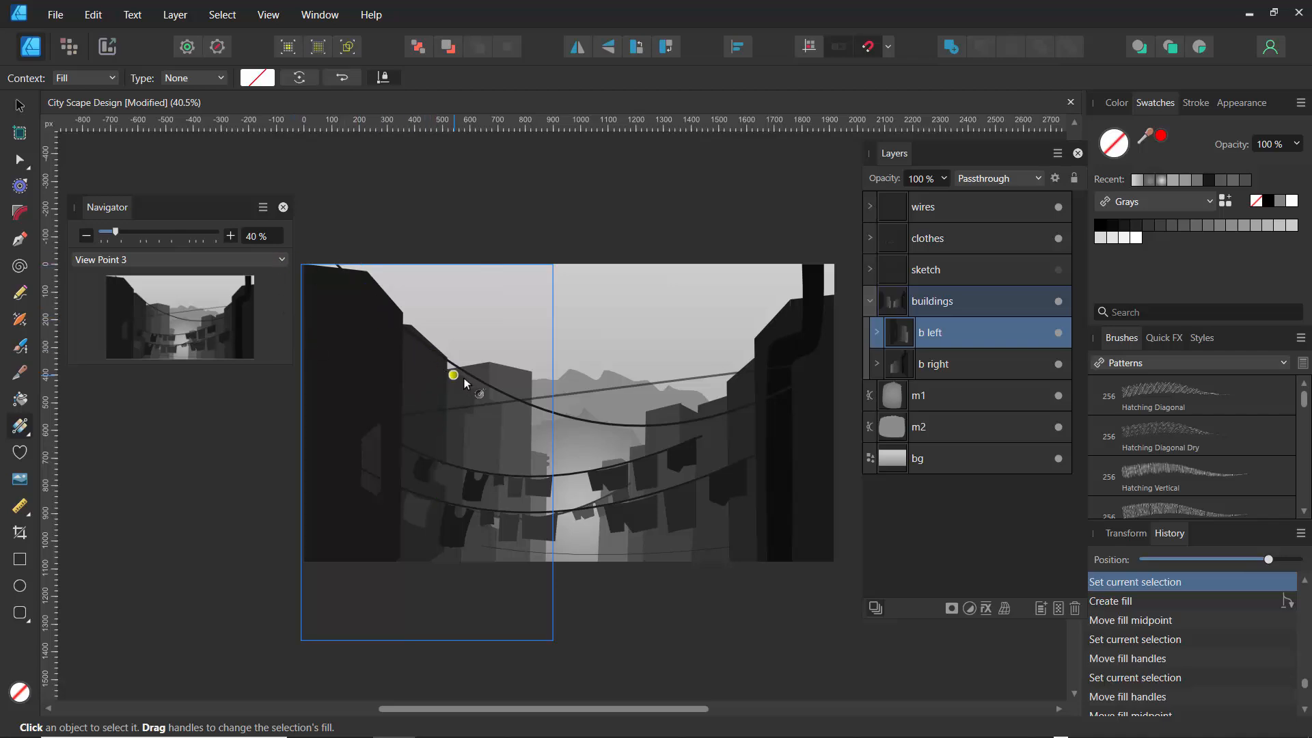
Check which buildings b left covers by toggling its visibility, and duplicate the group
left_click(1059, 338)
left_click(1060, 337)
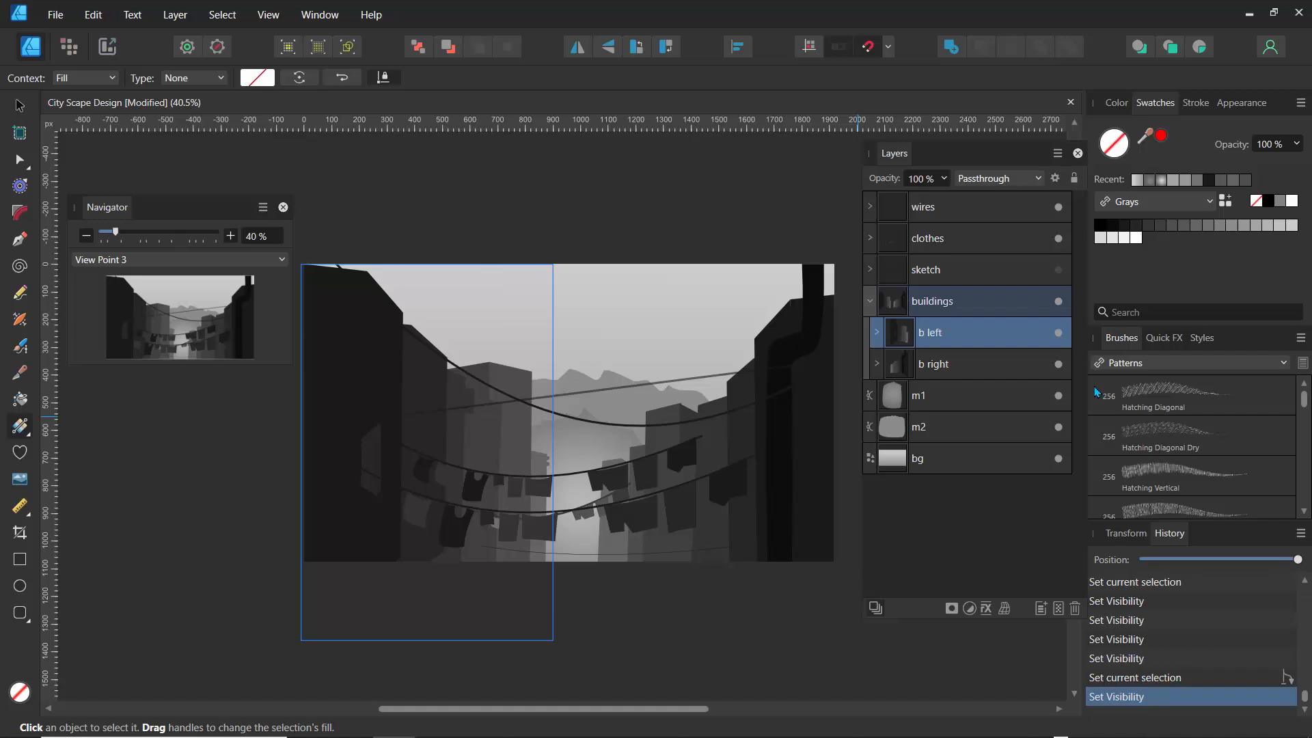
key("ctrl+j")
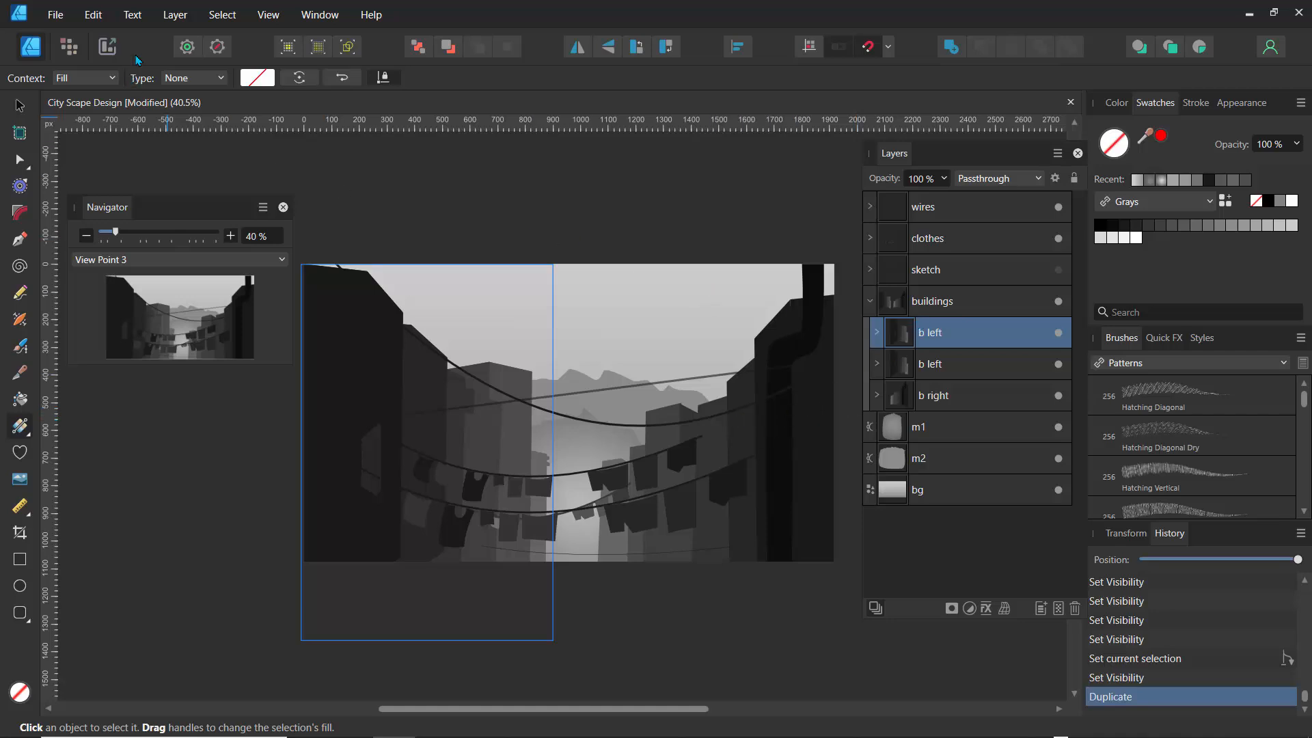
Rasterize the duplicated b left group to a mask
left_click(175, 20)
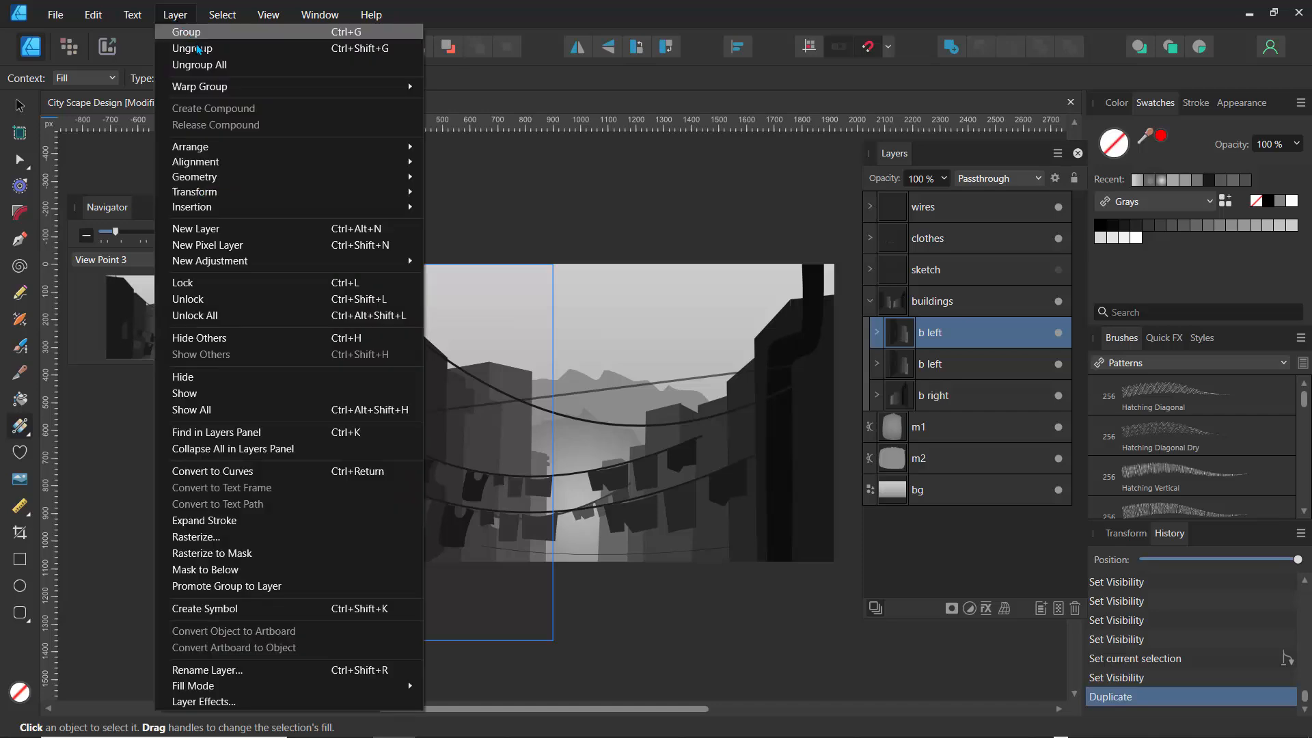
mouse_move(205, 90)
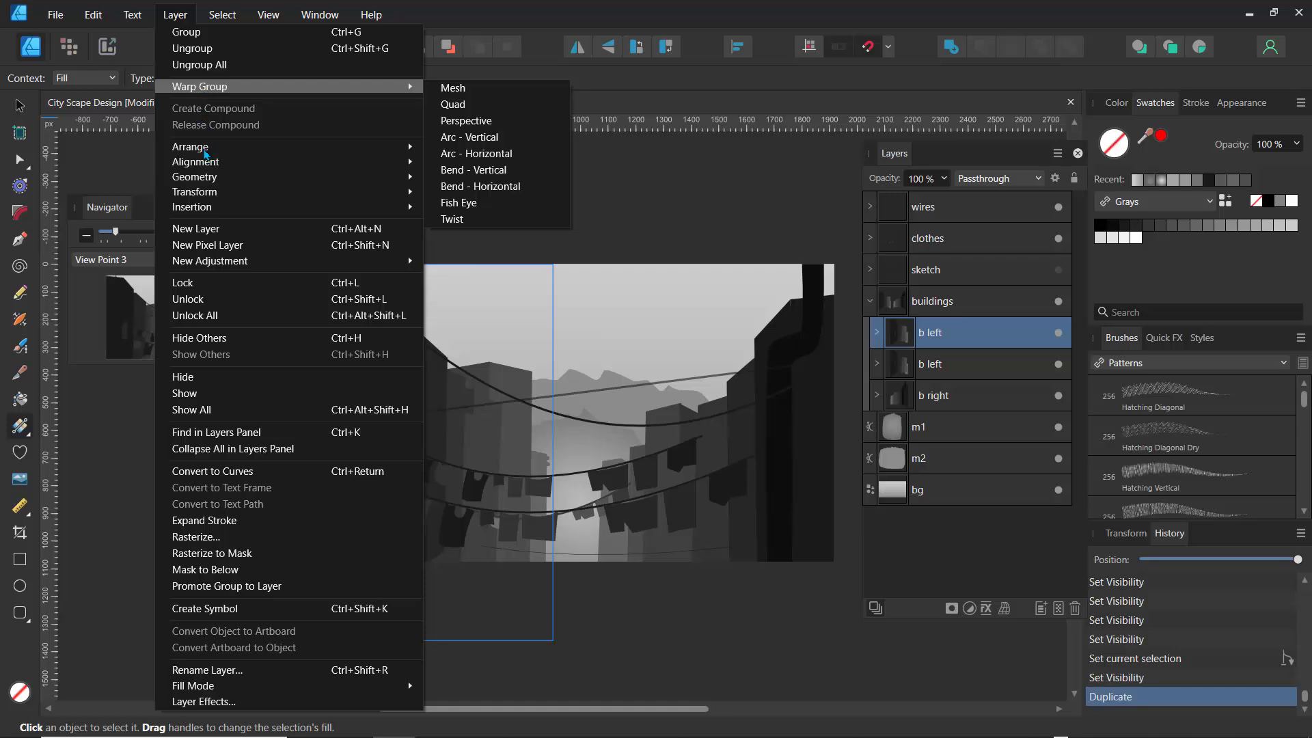
mouse_move(100, 21)
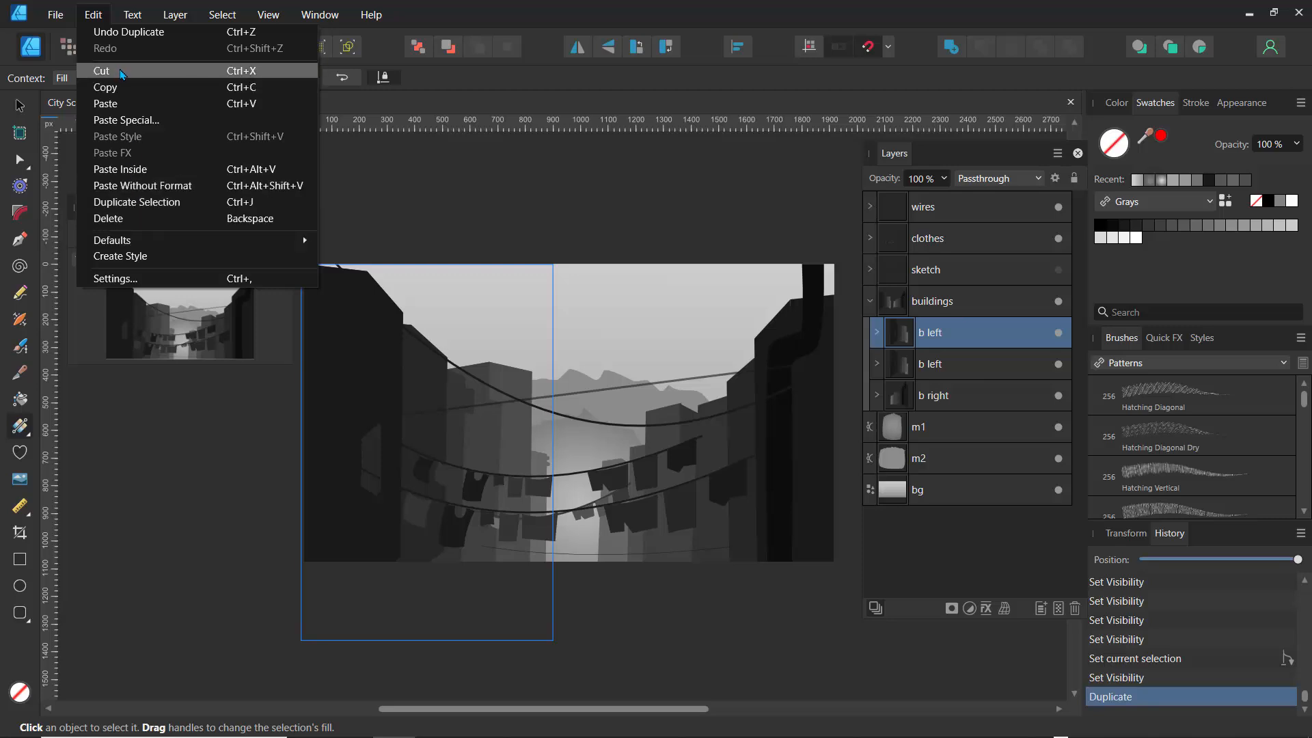
left_click(931, 338)
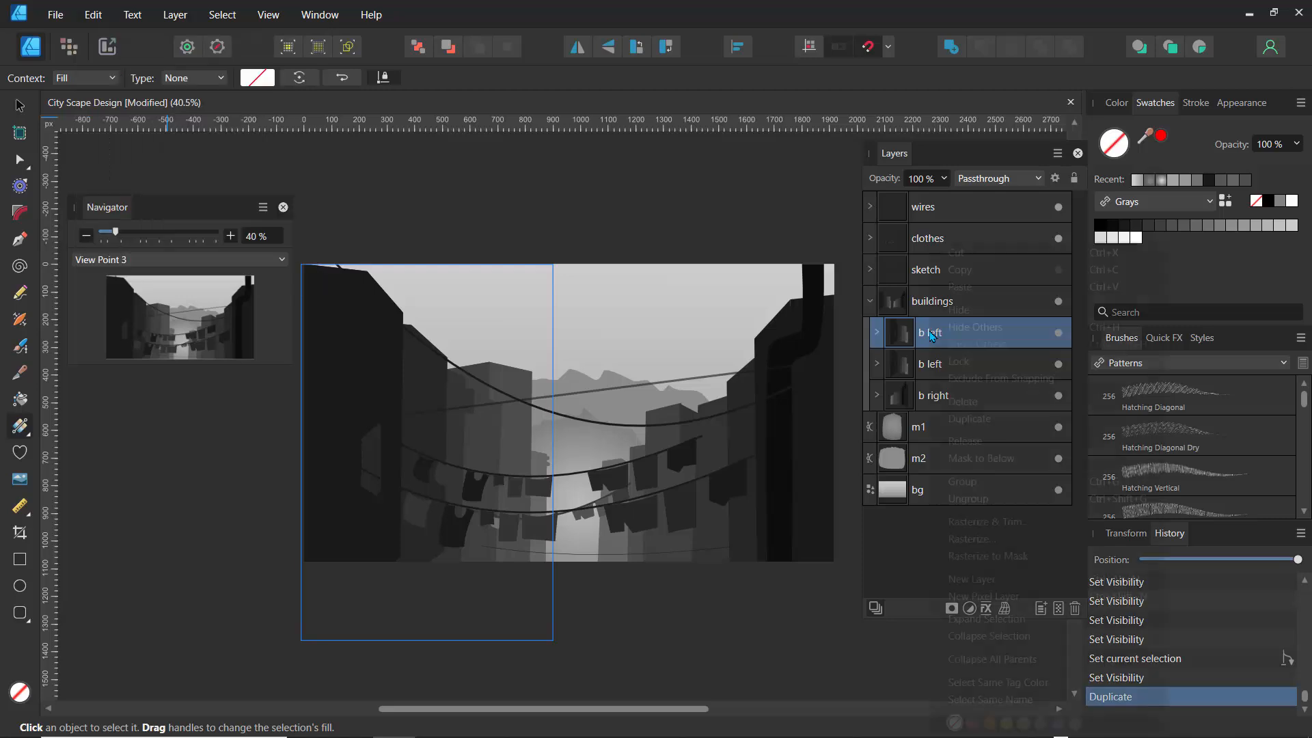
right_click(931, 340)
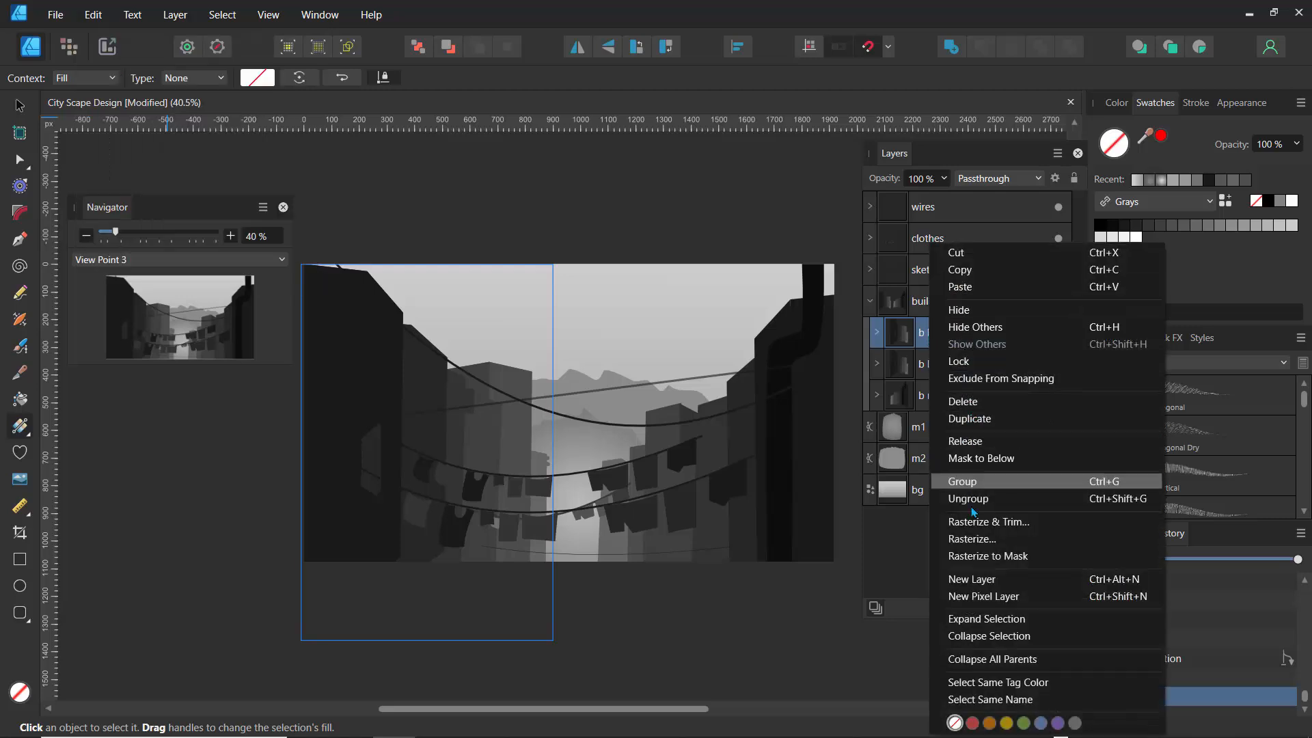
left_click(975, 557)
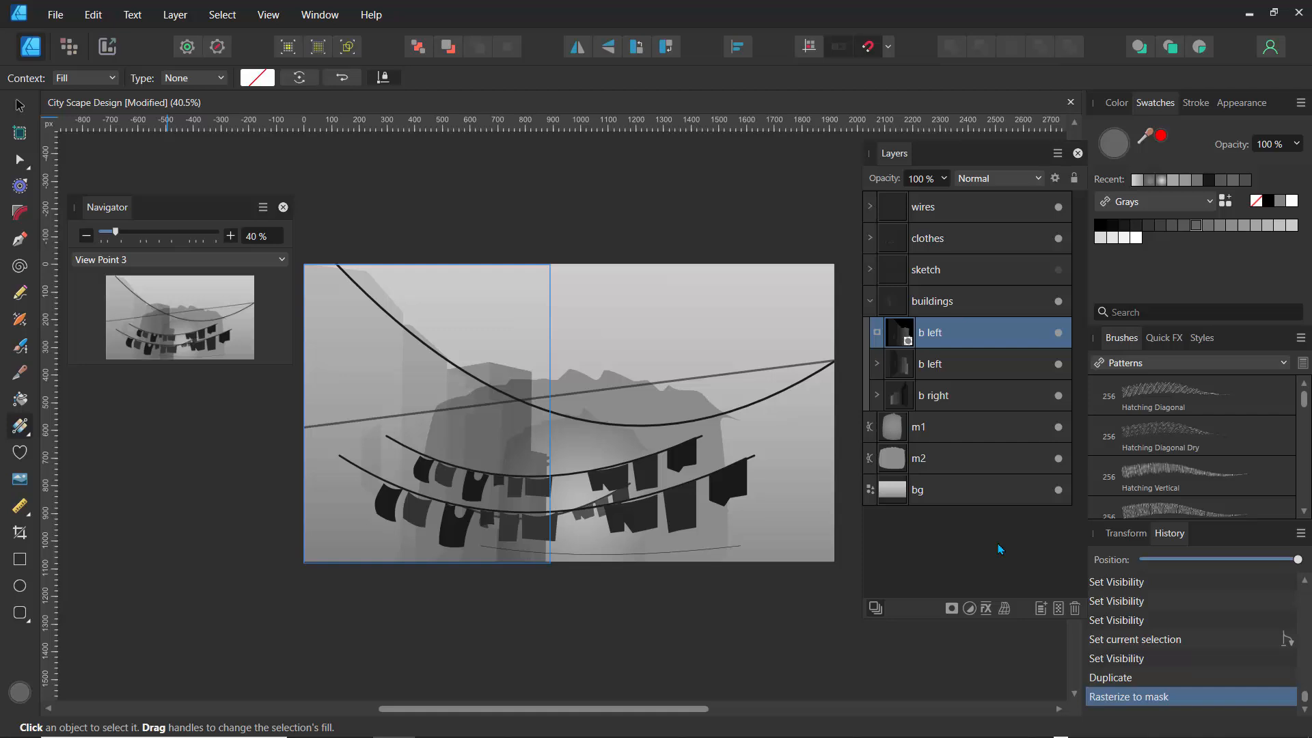
Toggle the visibility of the b left mask, the original b left and b right to examine the mask's effect
left_click(1058, 333)
left_click(1059, 333)
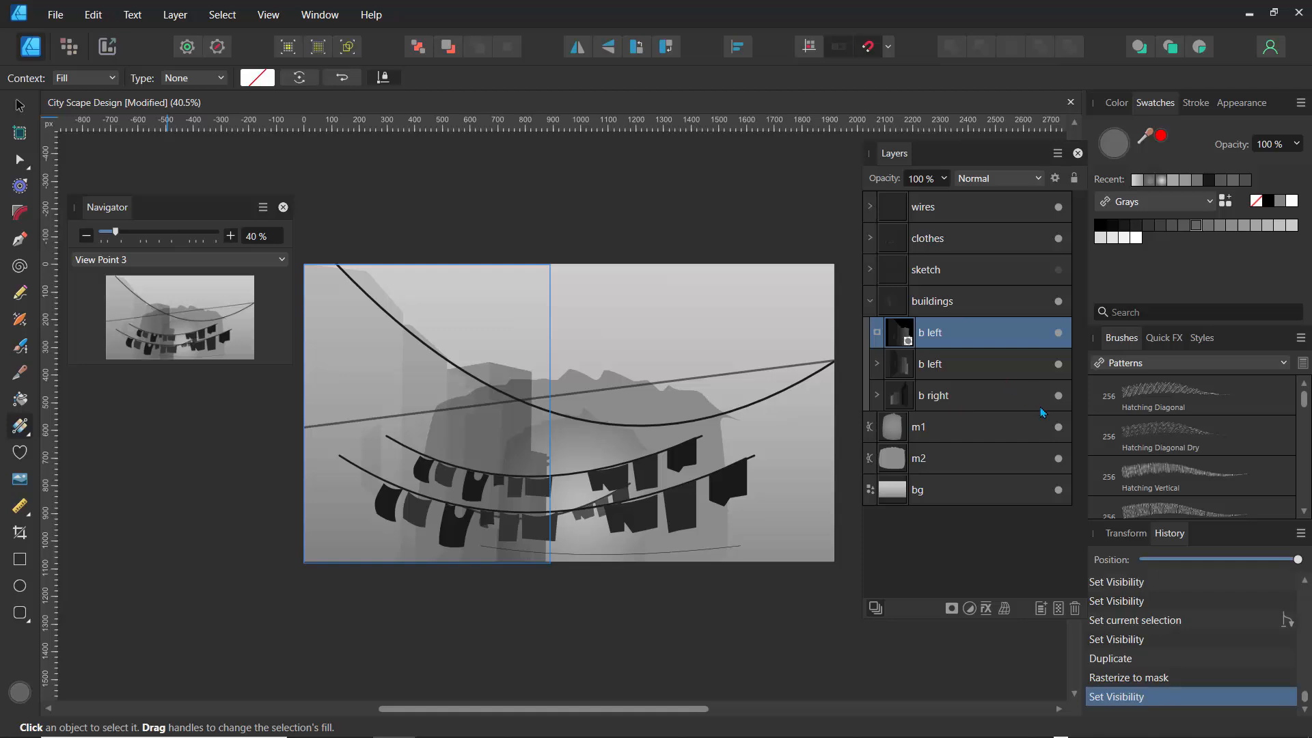
left_click(1058, 364)
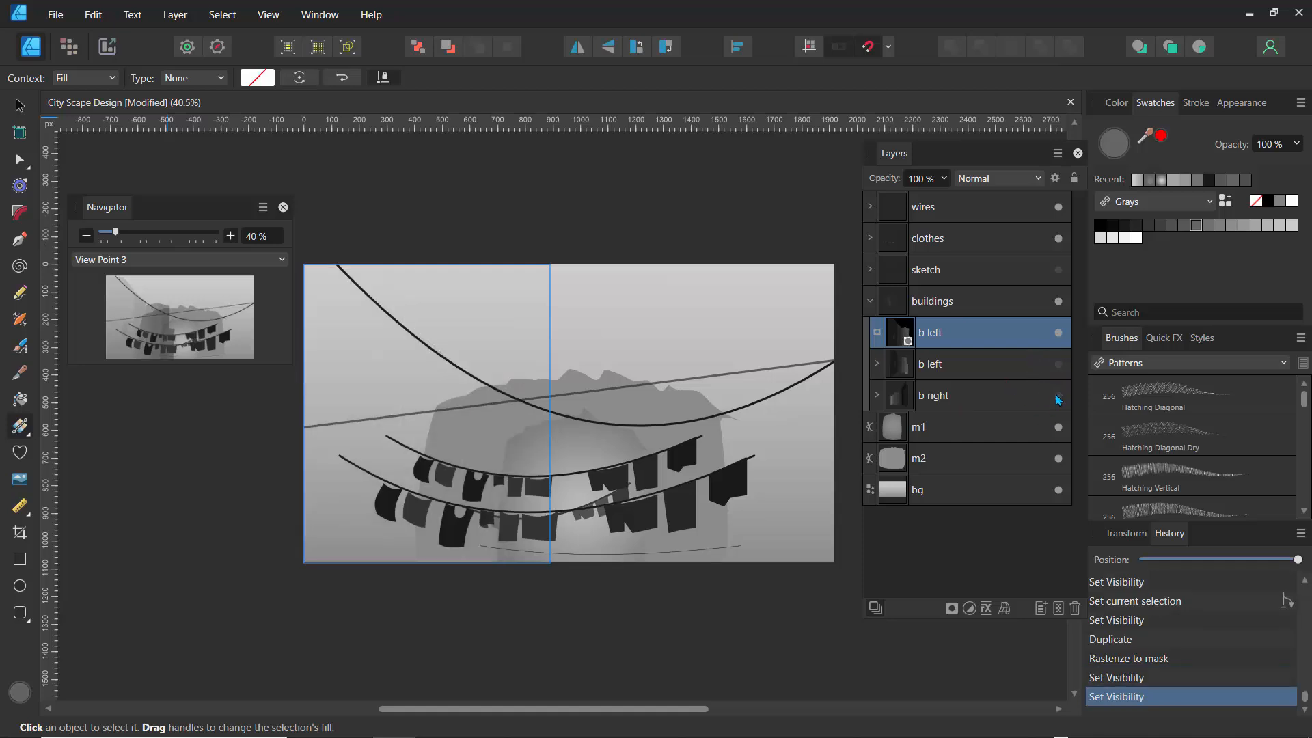
left_click(1058, 395)
left_click(1058, 334)
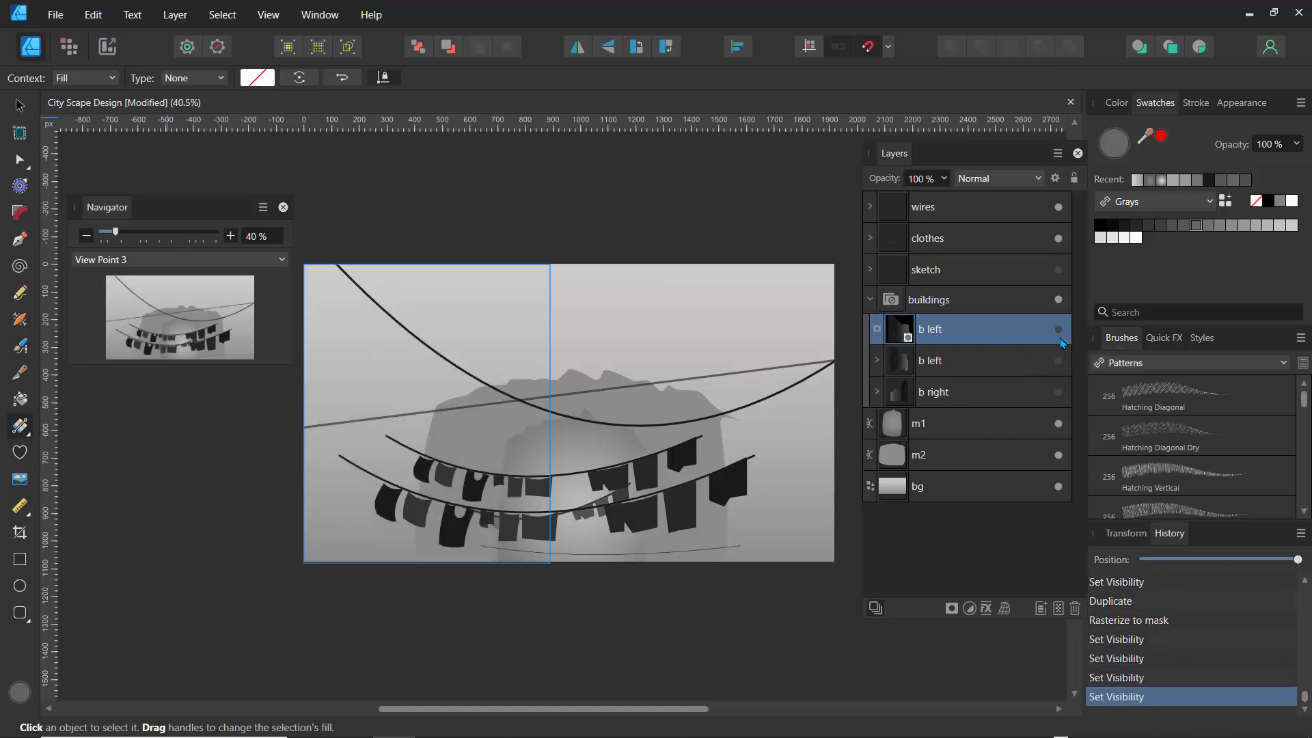
left_click(1058, 363)
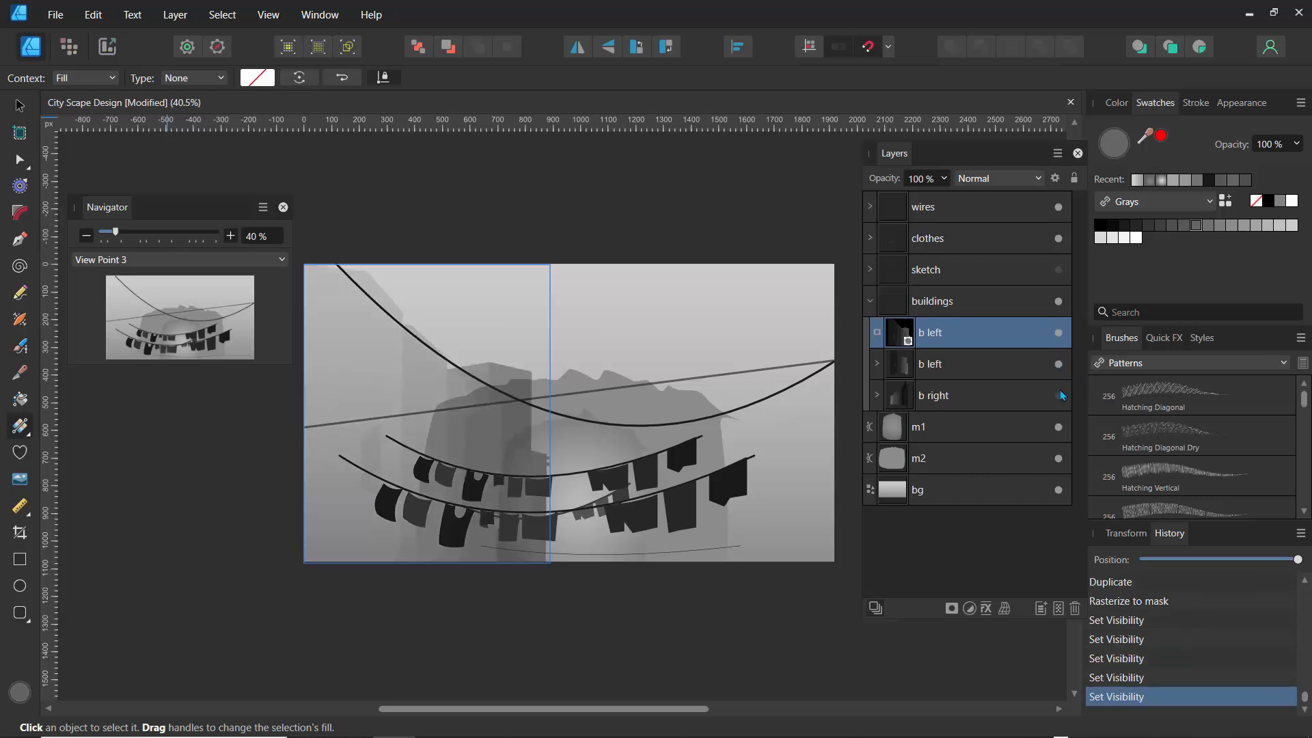
left_click(1057, 396)
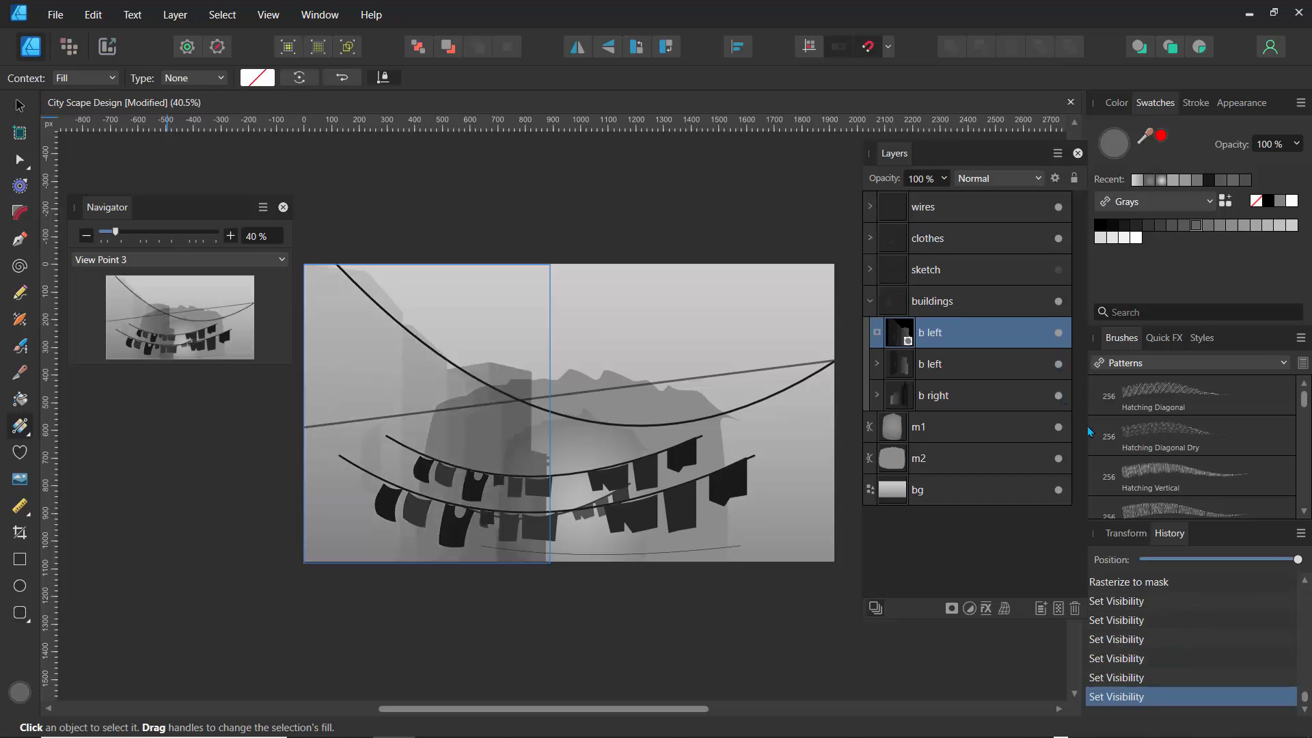
Undo the visibility changes and the conversion of the b left duplicate to a mask
key("ctrl+z")
key("ctrl+z")
key("ctrl+z")
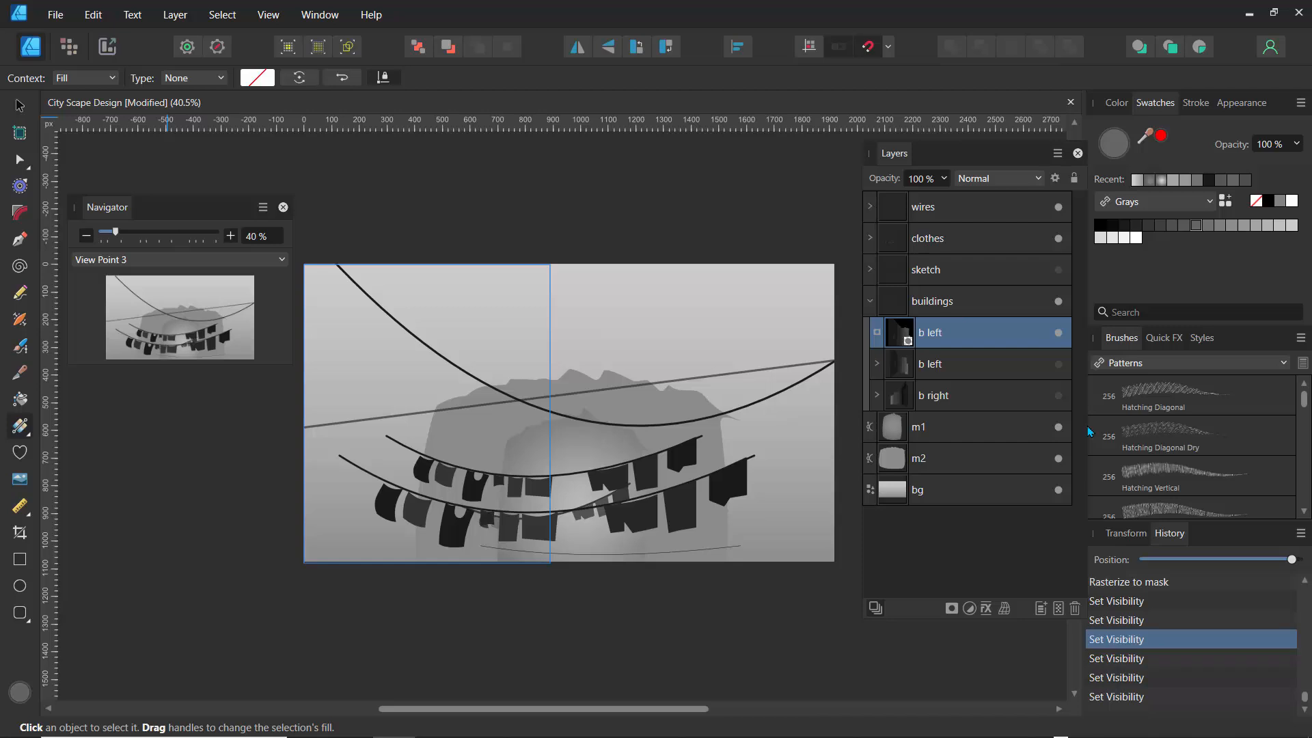
key("ctrl+z")
key("ctrl+z")
key("ctrl+z")
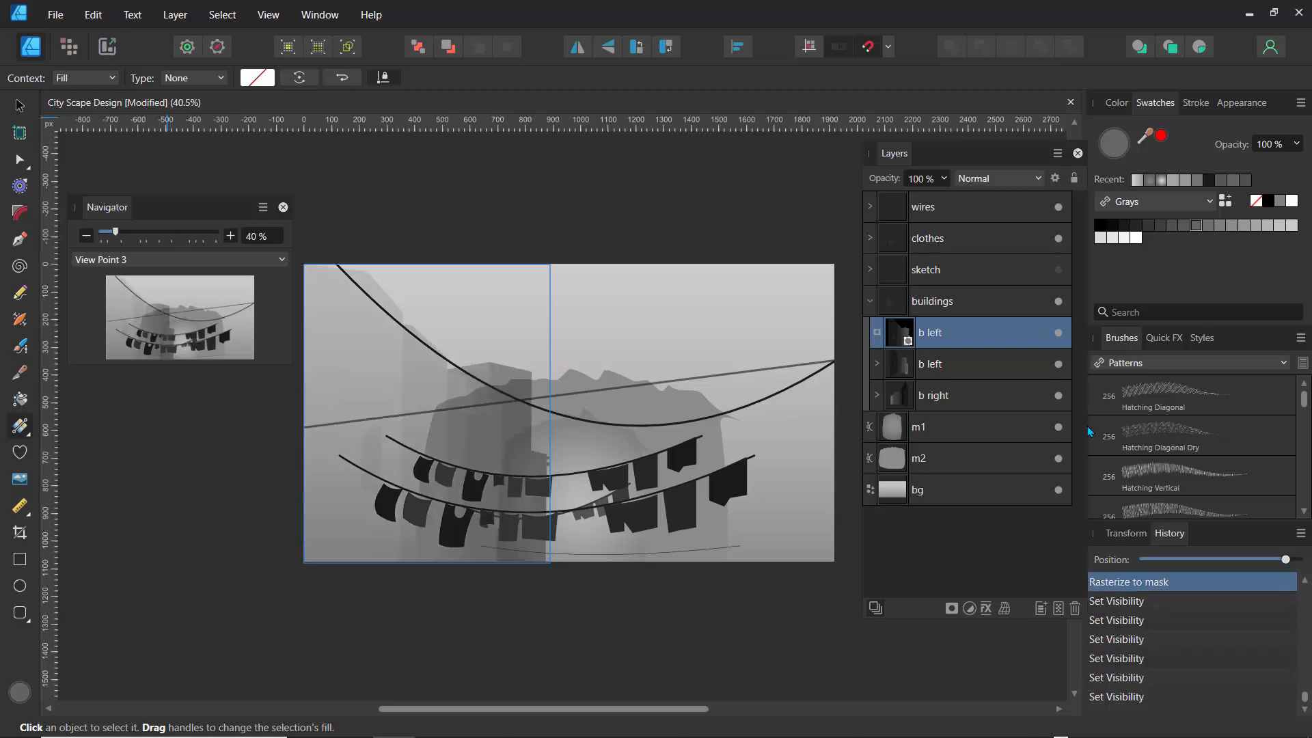
key("ctrl+j")
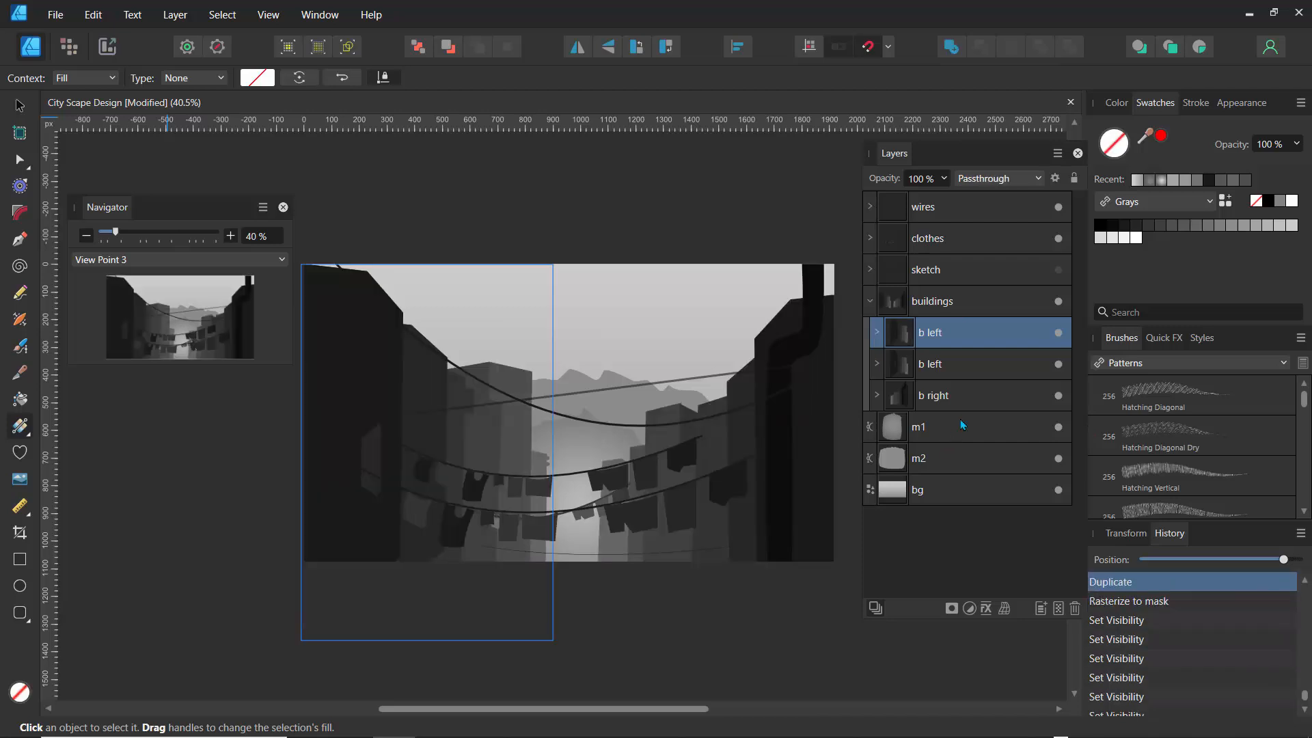
Rasterize the duplicated b left group and hide the original b left and b right groups
right_click(902, 339)
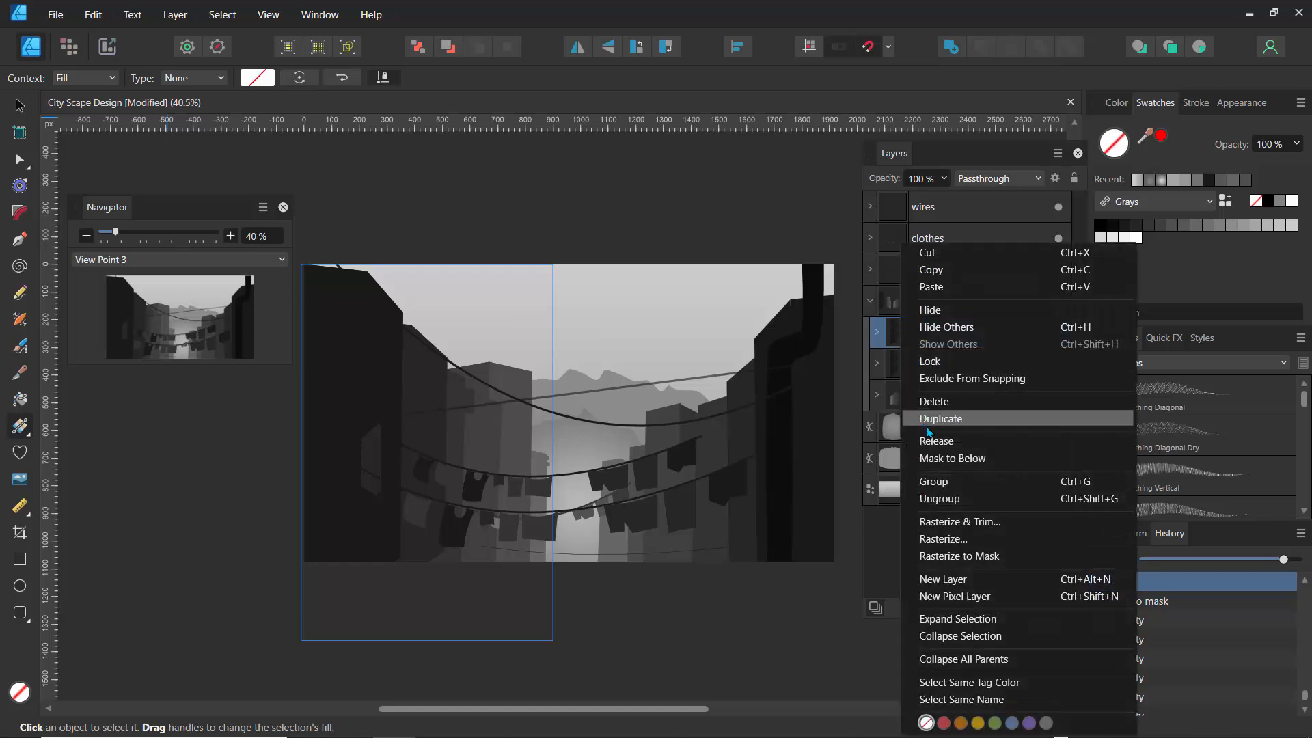
left_click(939, 540)
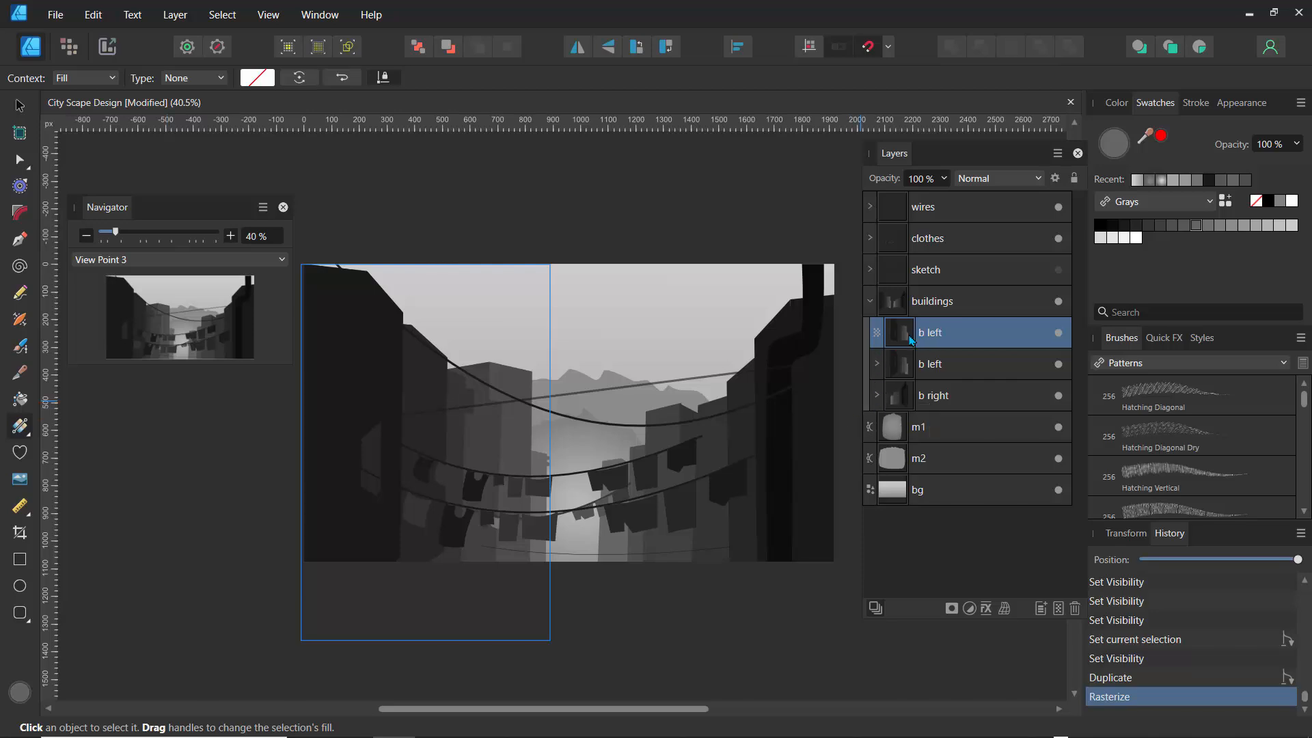
left_click(1058, 364)
left_click(1058, 395)
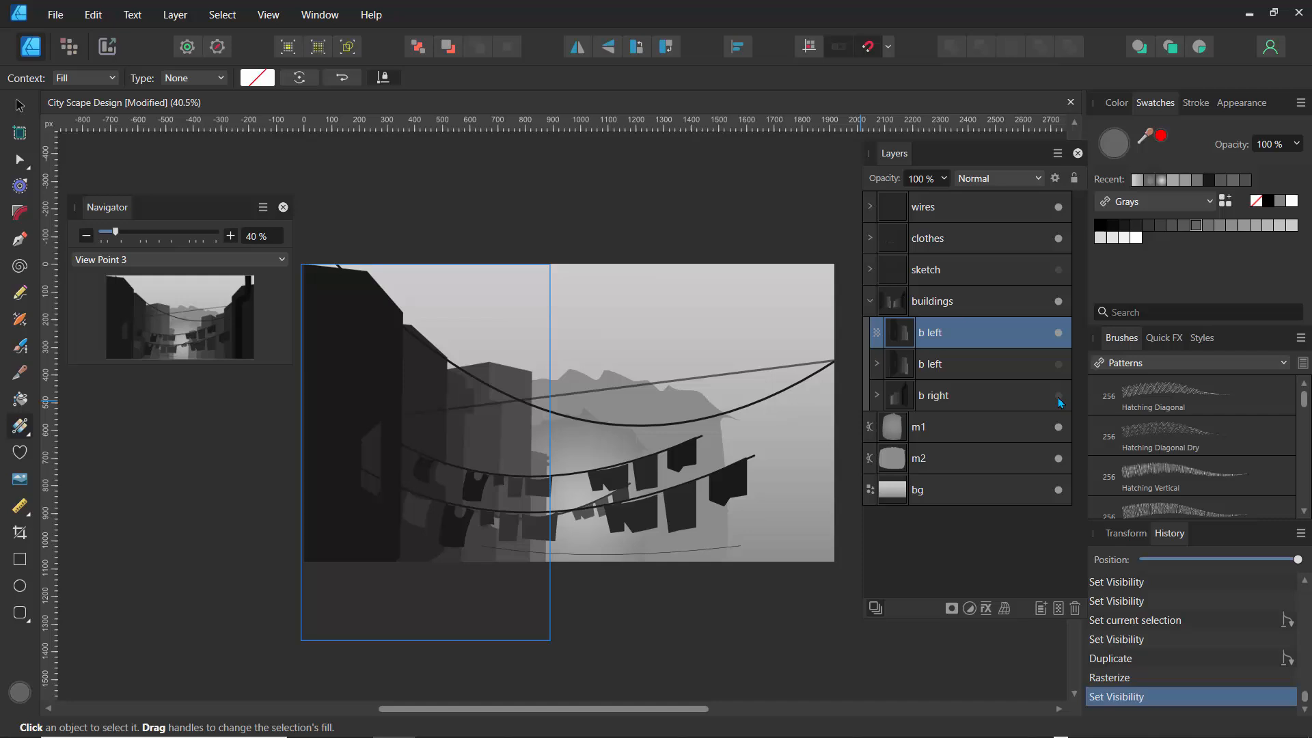
Apply a short linear gradient to the rasterized b left layer, from white just above the artwork to gray slightly below its upper edge
left_click(1059, 335)
left_click(1060, 335)
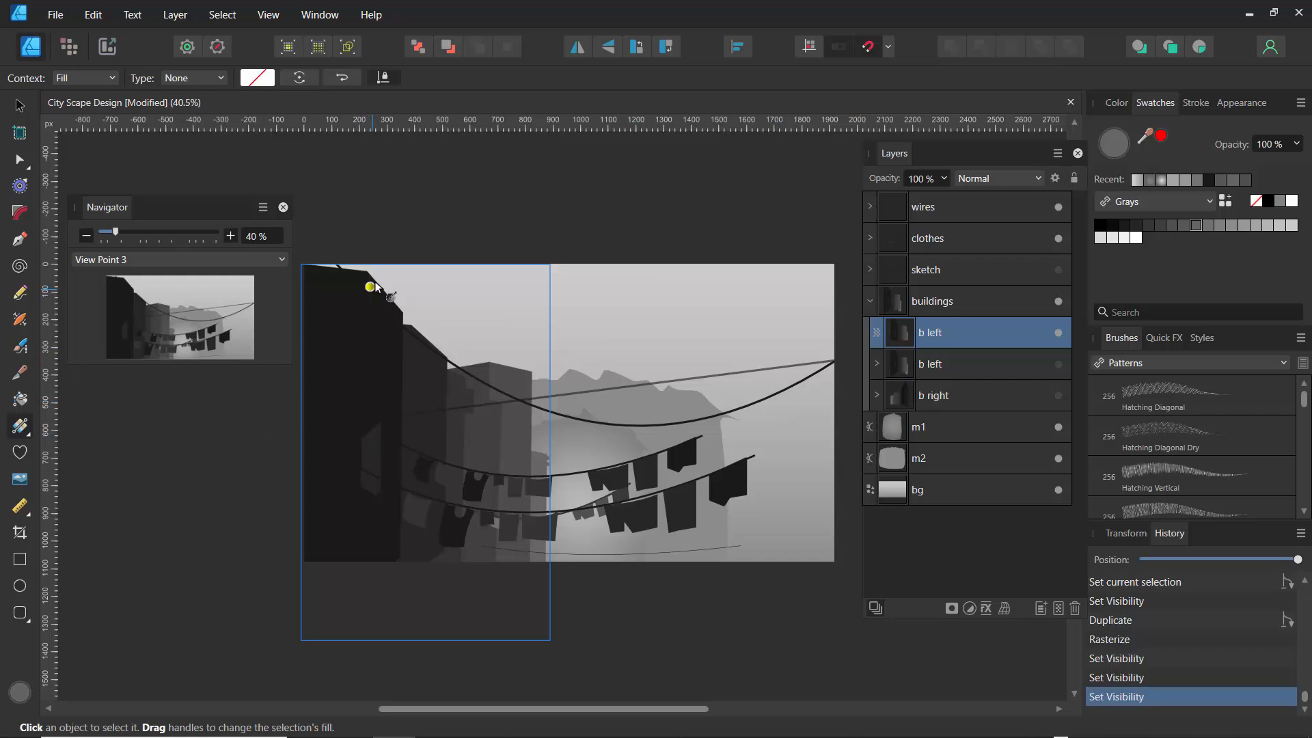
left_click_drag(376, 258, 378, 322)
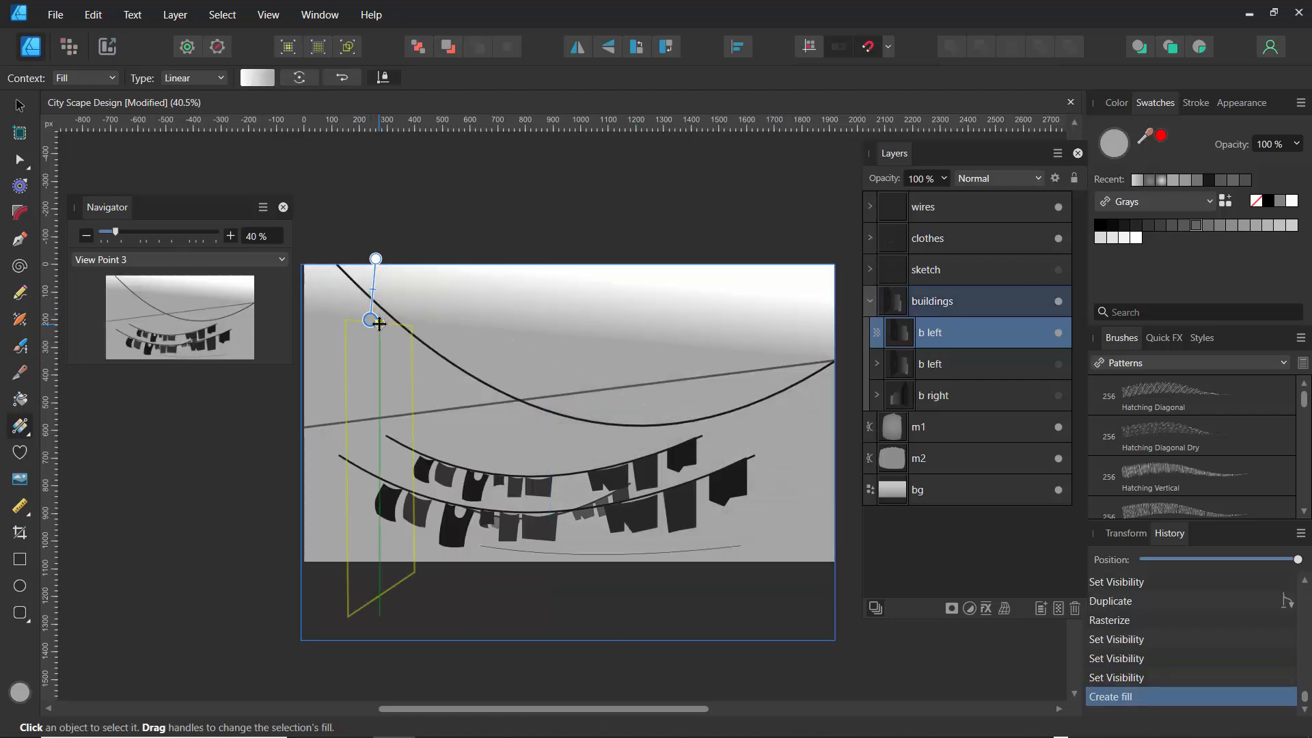
Undo the gradient on the rasterized b left layer and try a new one running upward from below the artwork
key("ctrl+z")
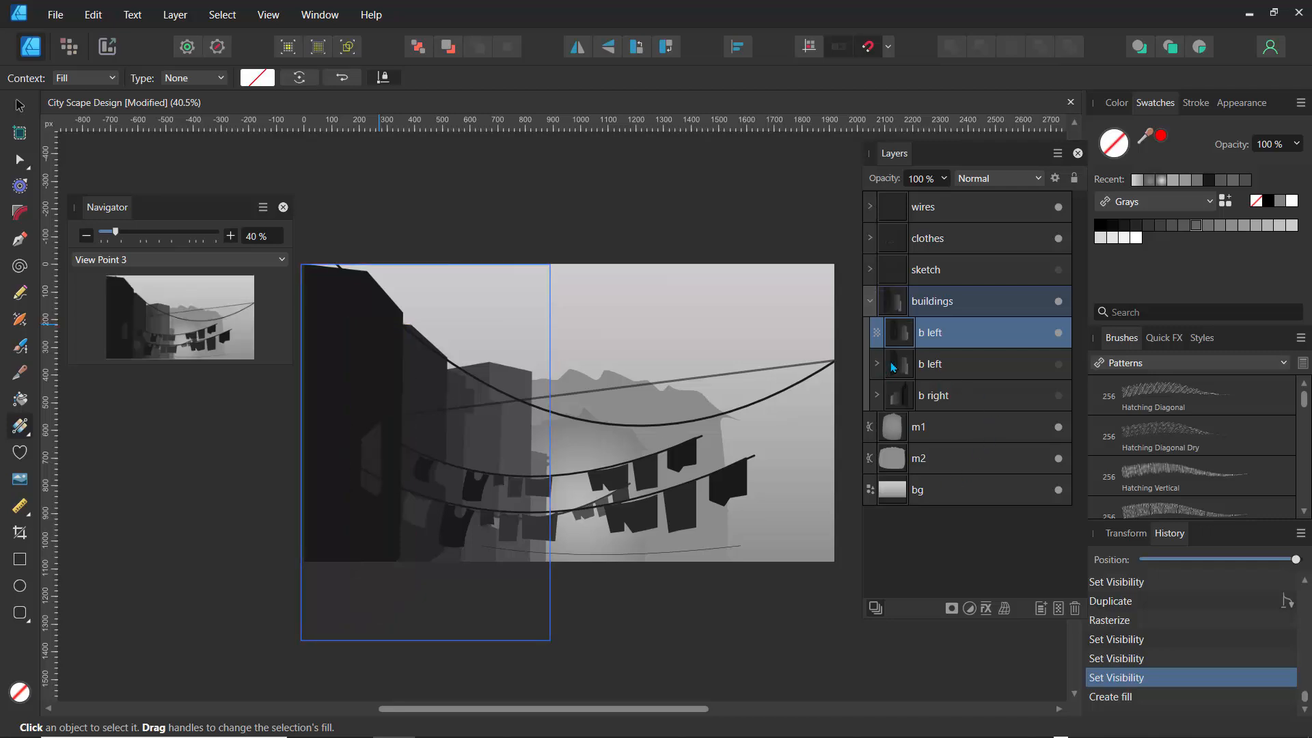
left_click(896, 366)
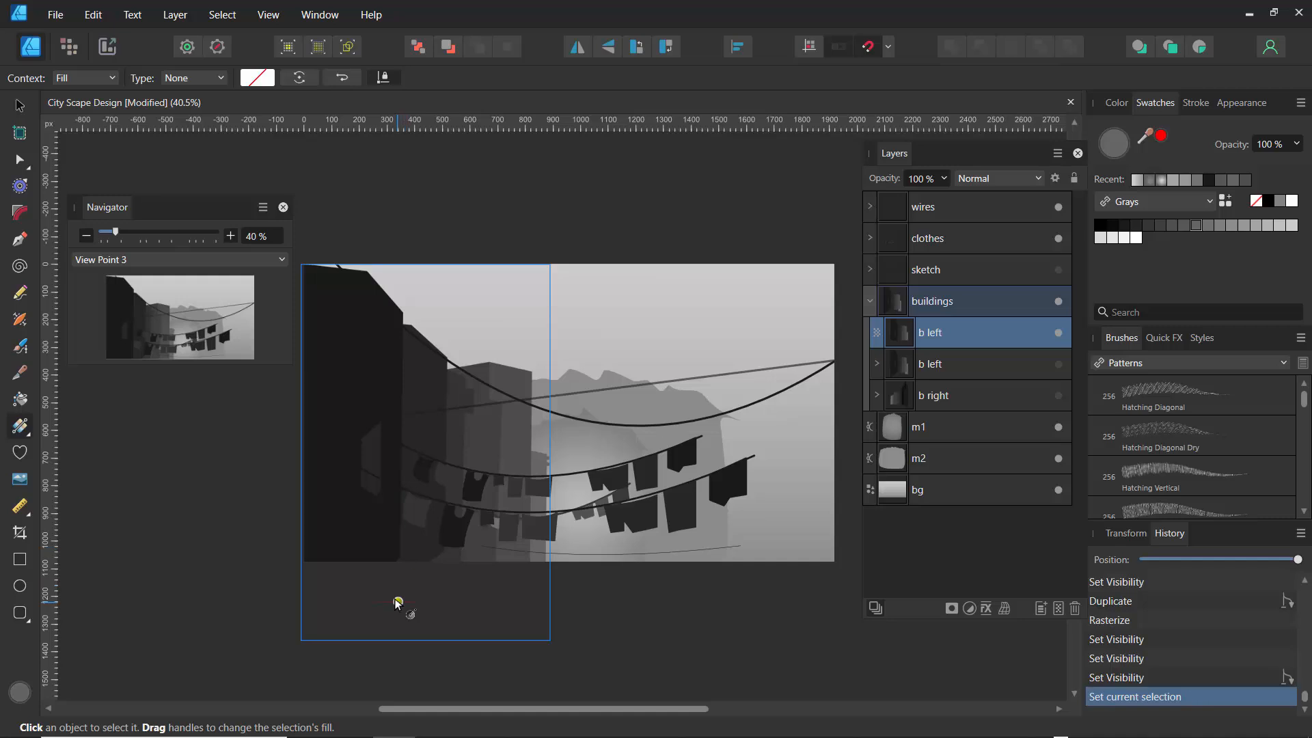
left_click_drag(398, 602, 380, 531)
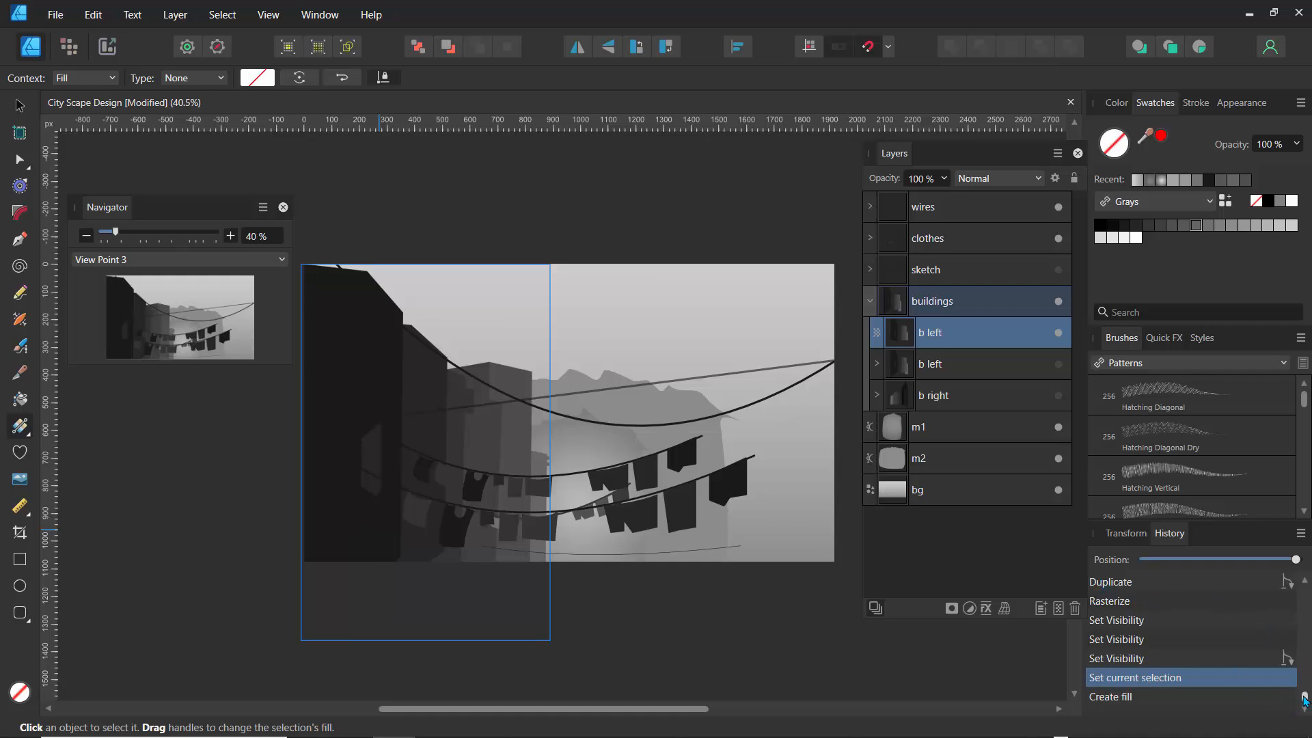
scroll(1305, 697, "up", 2)
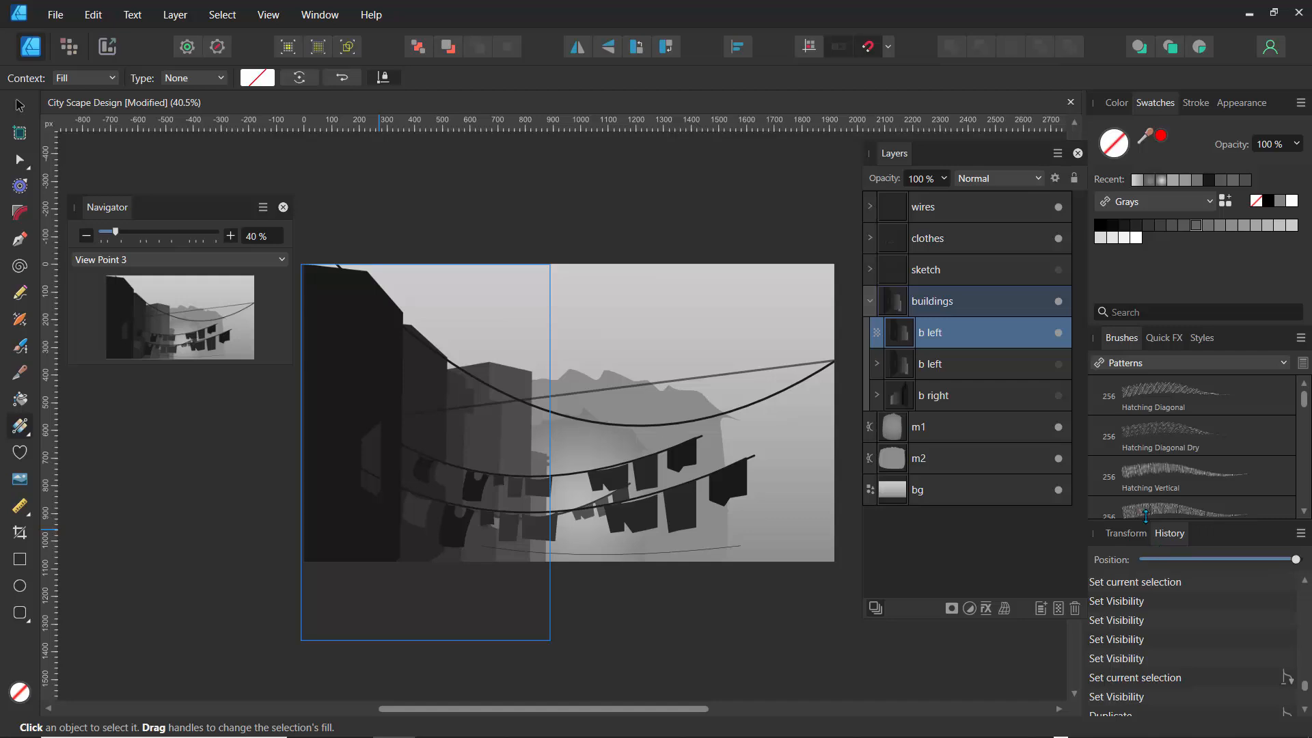
Undo the new gradient, the rasterizing and duplication of b left and the visibility changes, and show the b right group
key("ctrl+z")
key("ctrl+z")
key("ctrl+z")
key("ctrl+z")
key("ctrl+z")
key("ctrl+z")
key("ctrl+z")
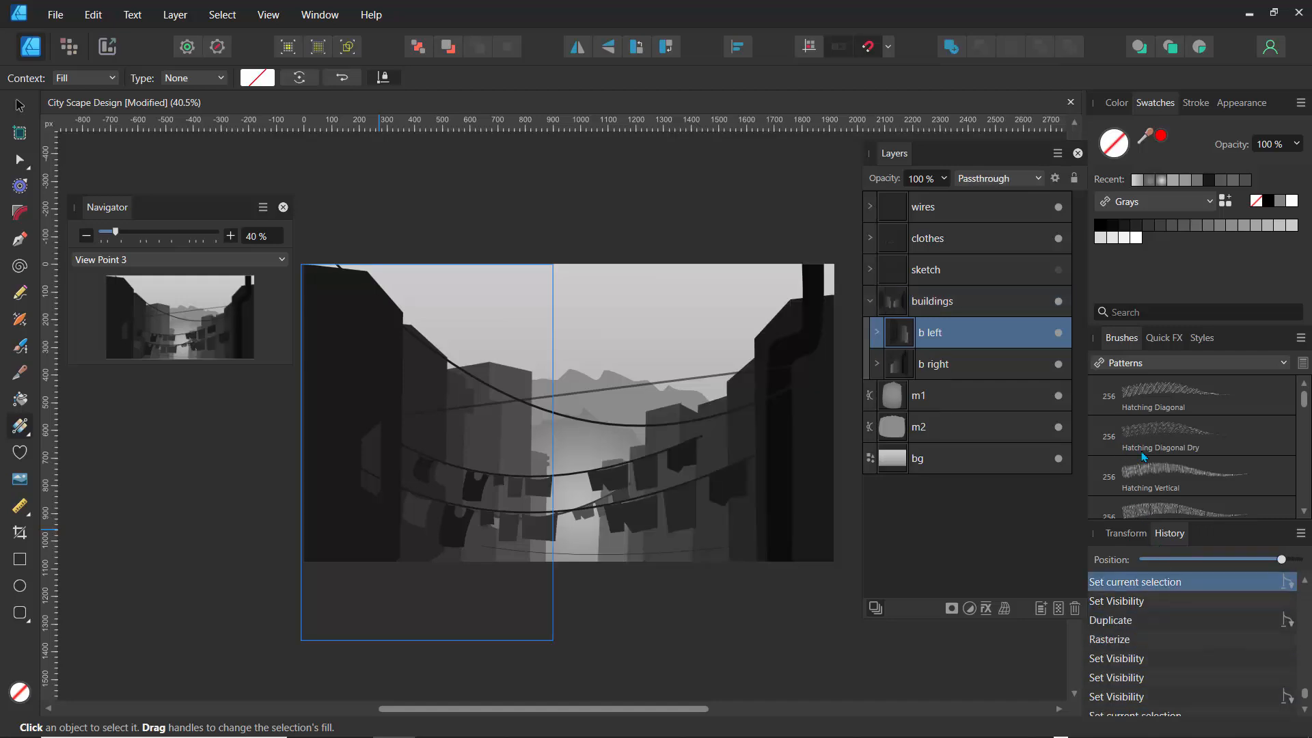
key("ctrl+z")
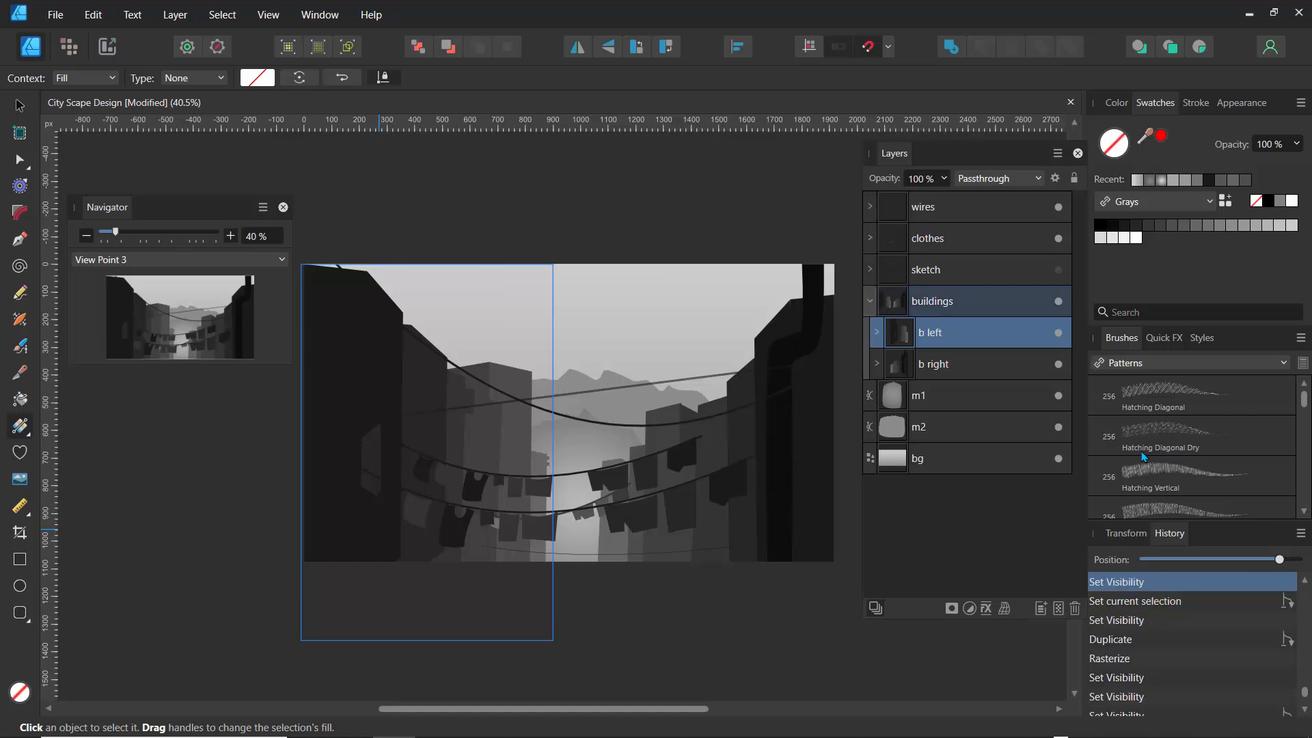
key("ctrl+z")
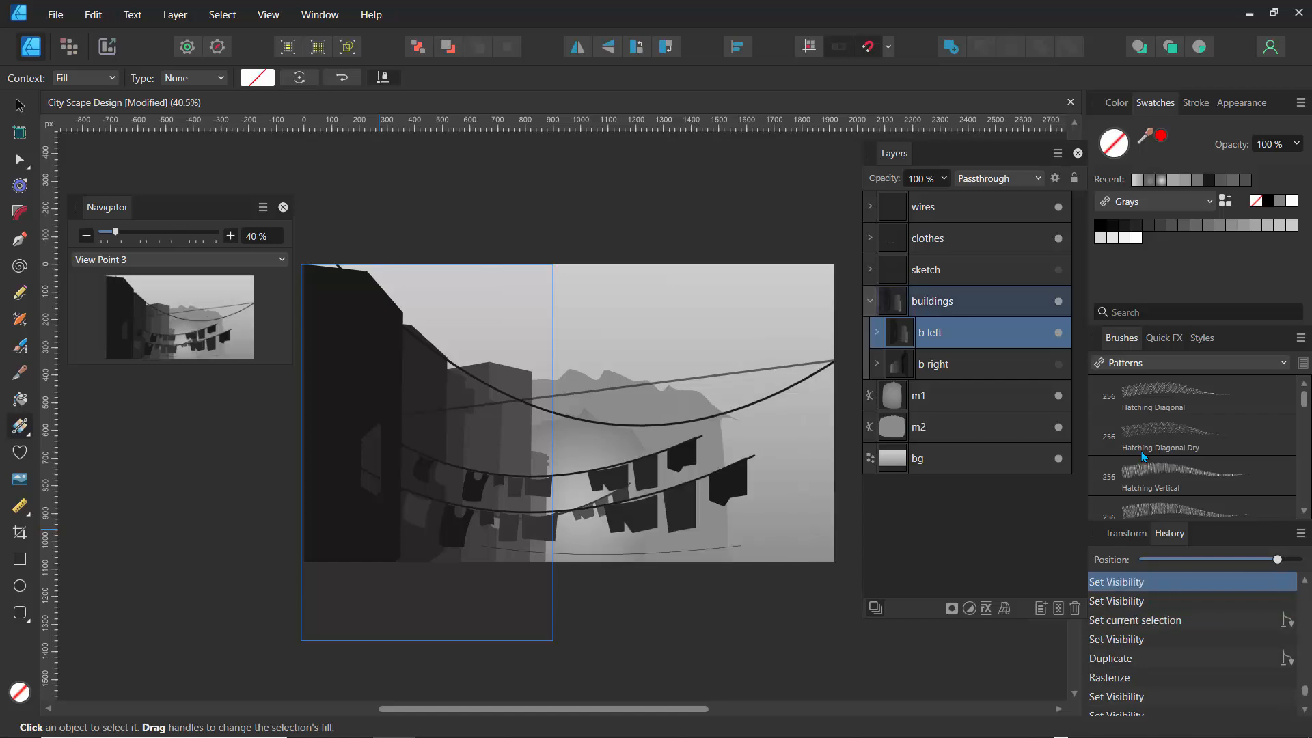
left_click(1059, 364)
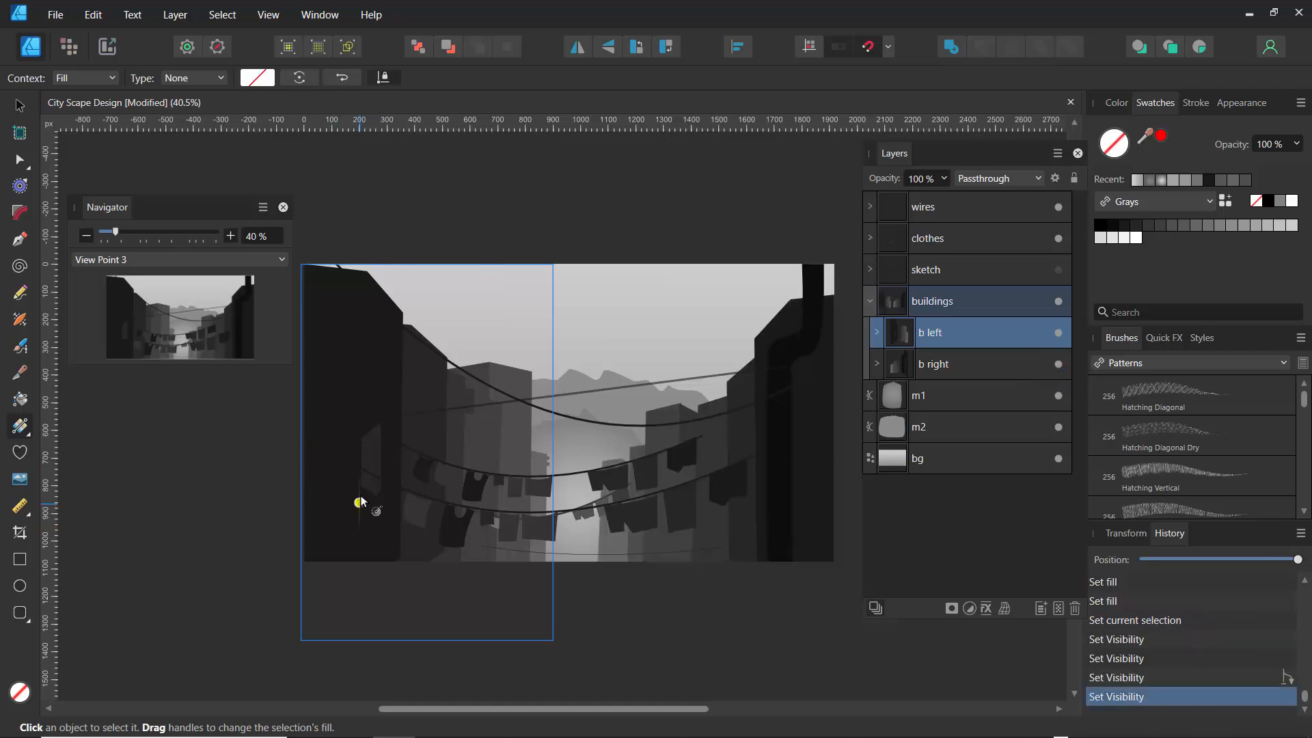
Add a mask layer to the b left group and give it a white-to-gray linear gradient from below the artwork to mid-height
left_click(20, 104)
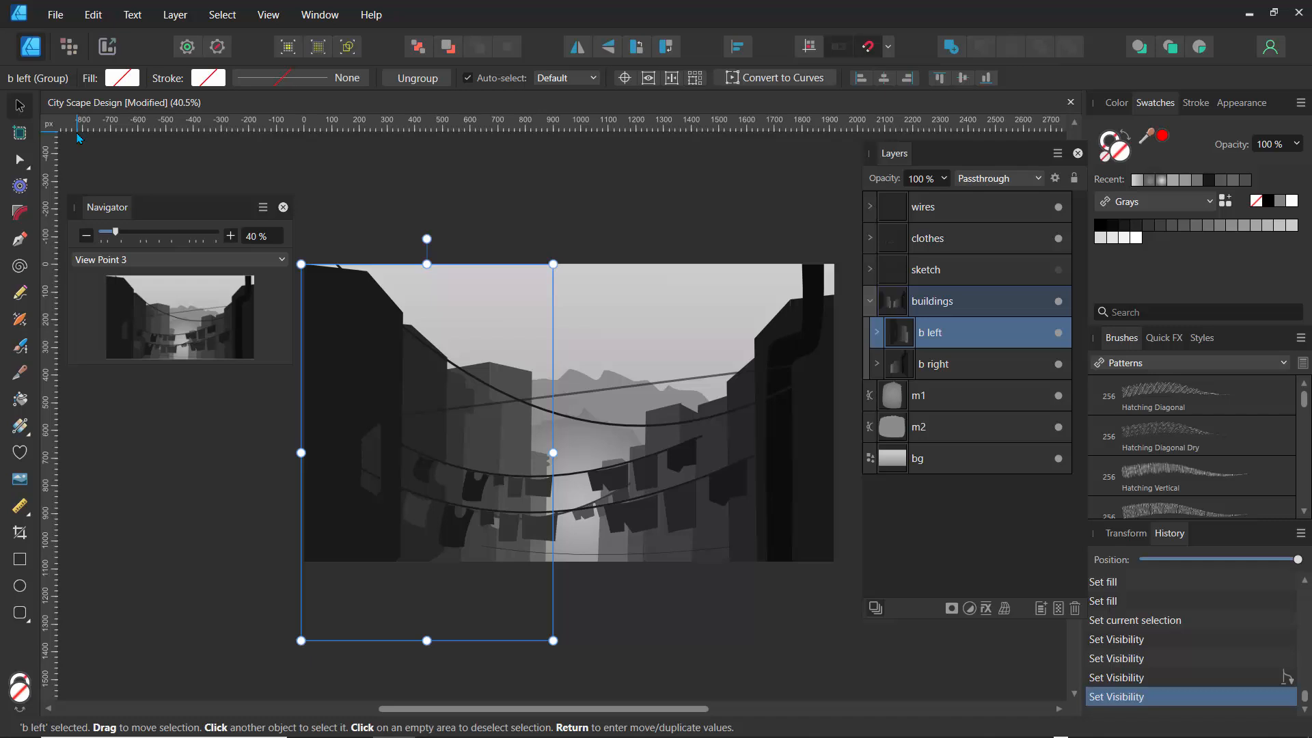
left_click(952, 609)
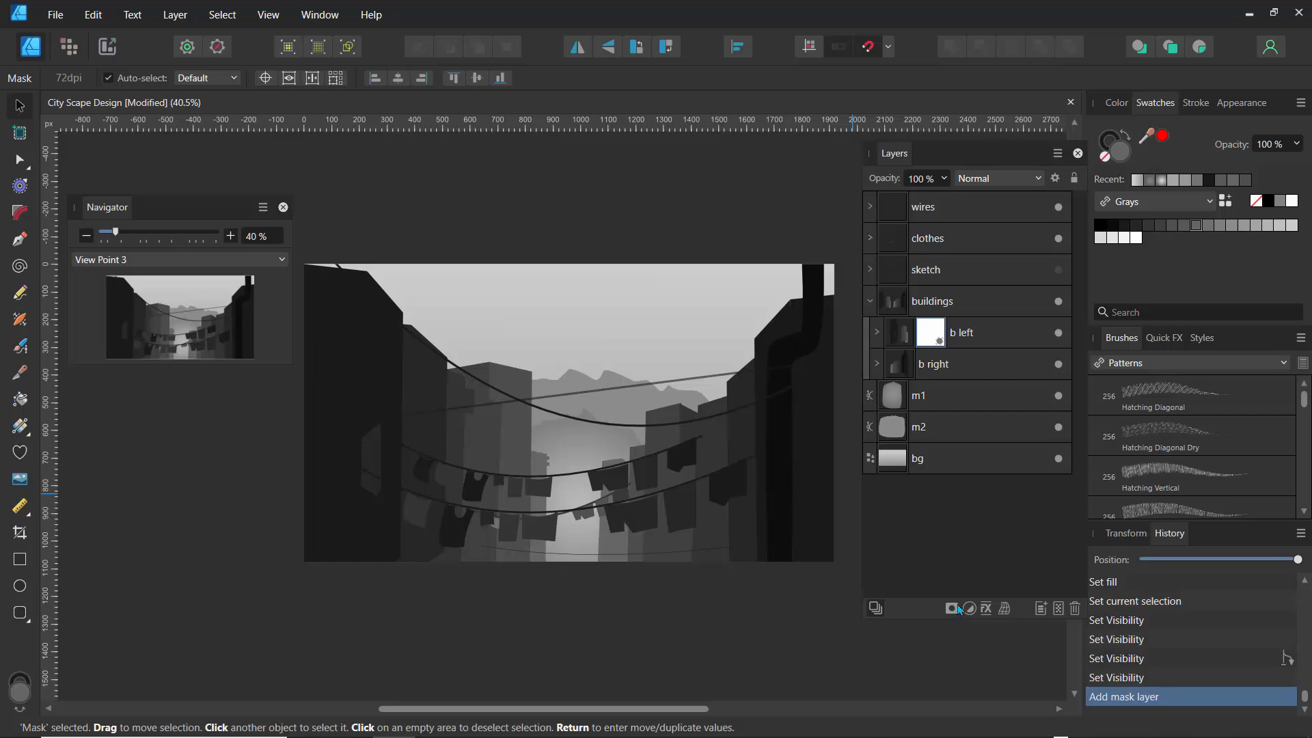
left_click(20, 427)
left_click_drag(403, 585, 402, 446)
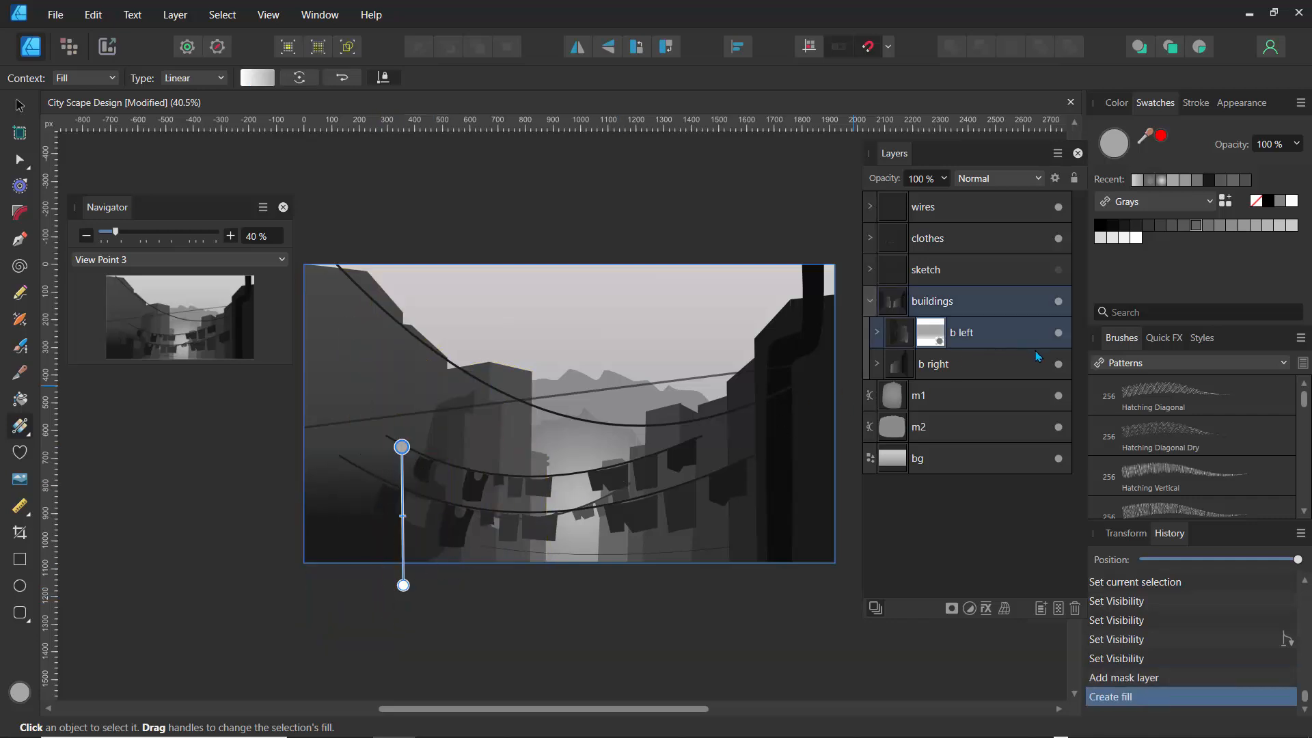
Extend the gray end of the b left mask gradient up towards the roofline and toggle the group's visibility to compare the effect
left_click(1061, 340)
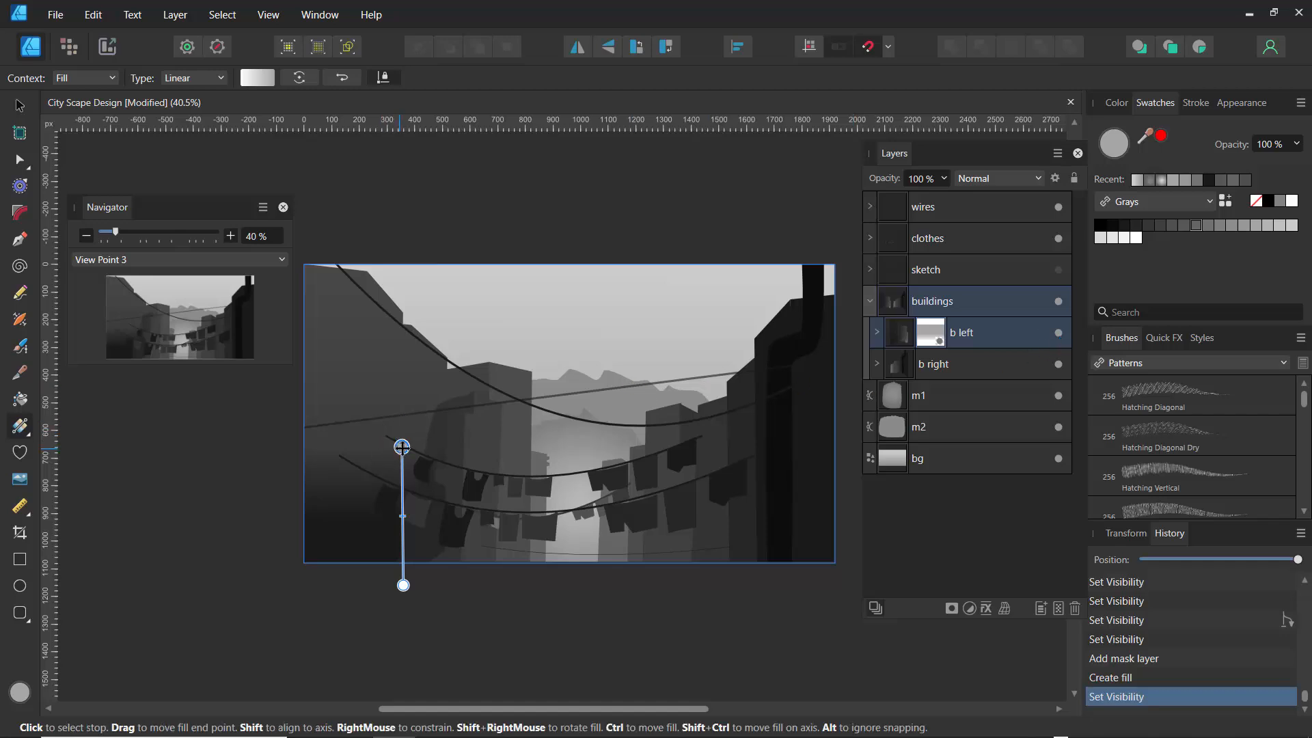
mouse_move(402, 448)
left_mouse_down()
mouse_move(546, 528)
mouse_move(570, 474)
mouse_move(545, 460)
mouse_move(498, 492)
mouse_move(532, 425)
mouse_move(469, 384)
mouse_move(396, 377)
mouse_move(403, 337)
left_mouse_up()
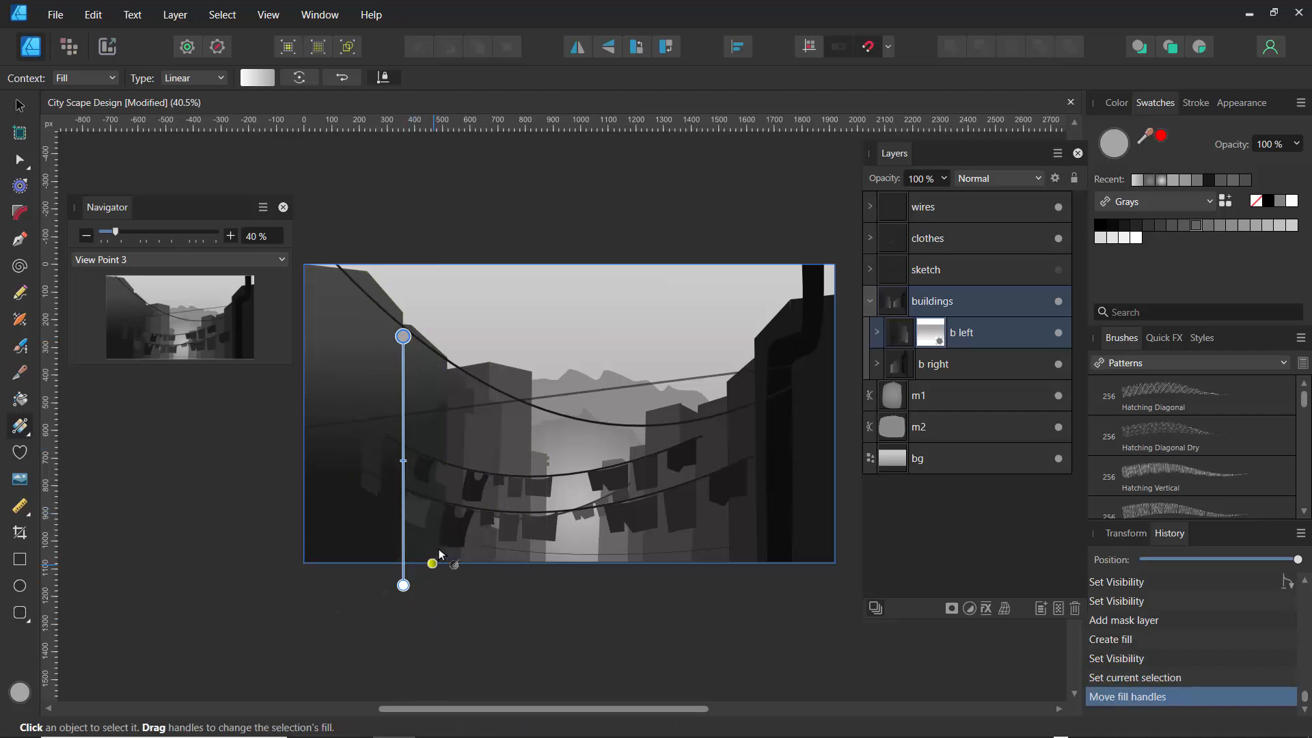
left_click(1059, 337)
left_click(1060, 338)
left_click(1061, 340)
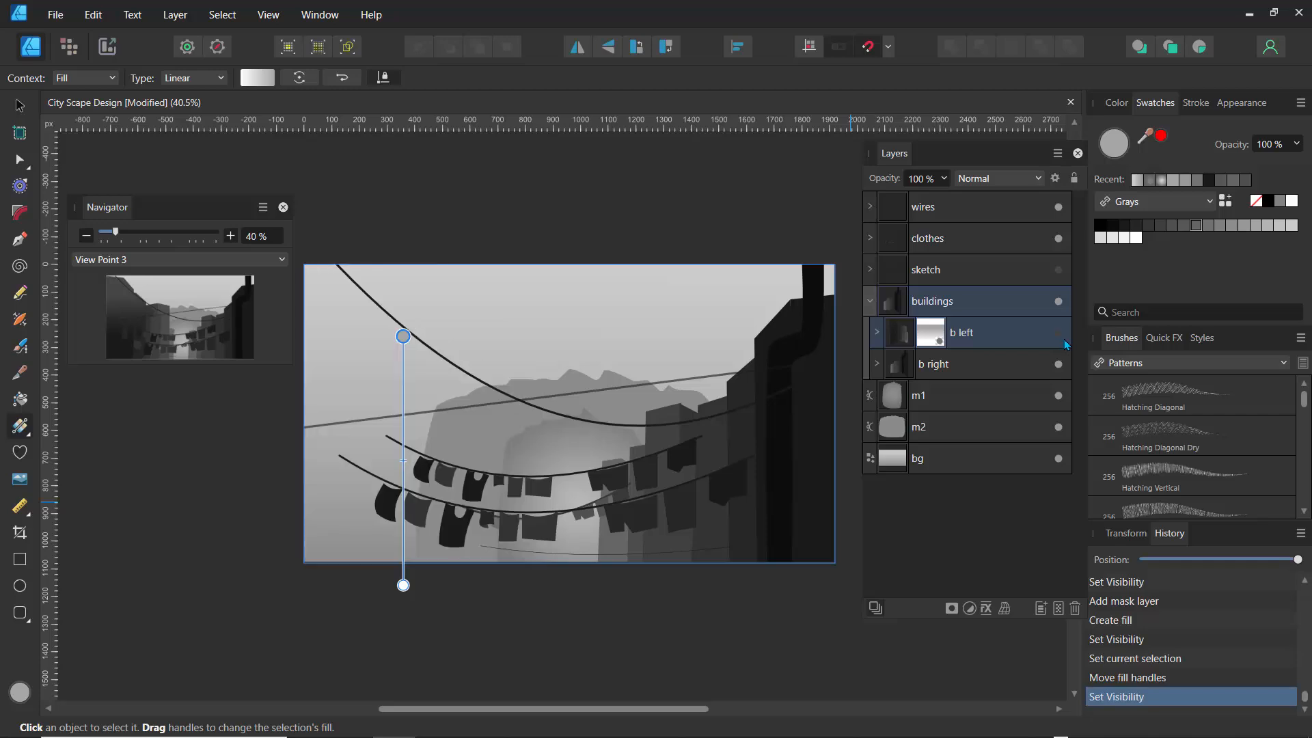
left_click(1063, 339)
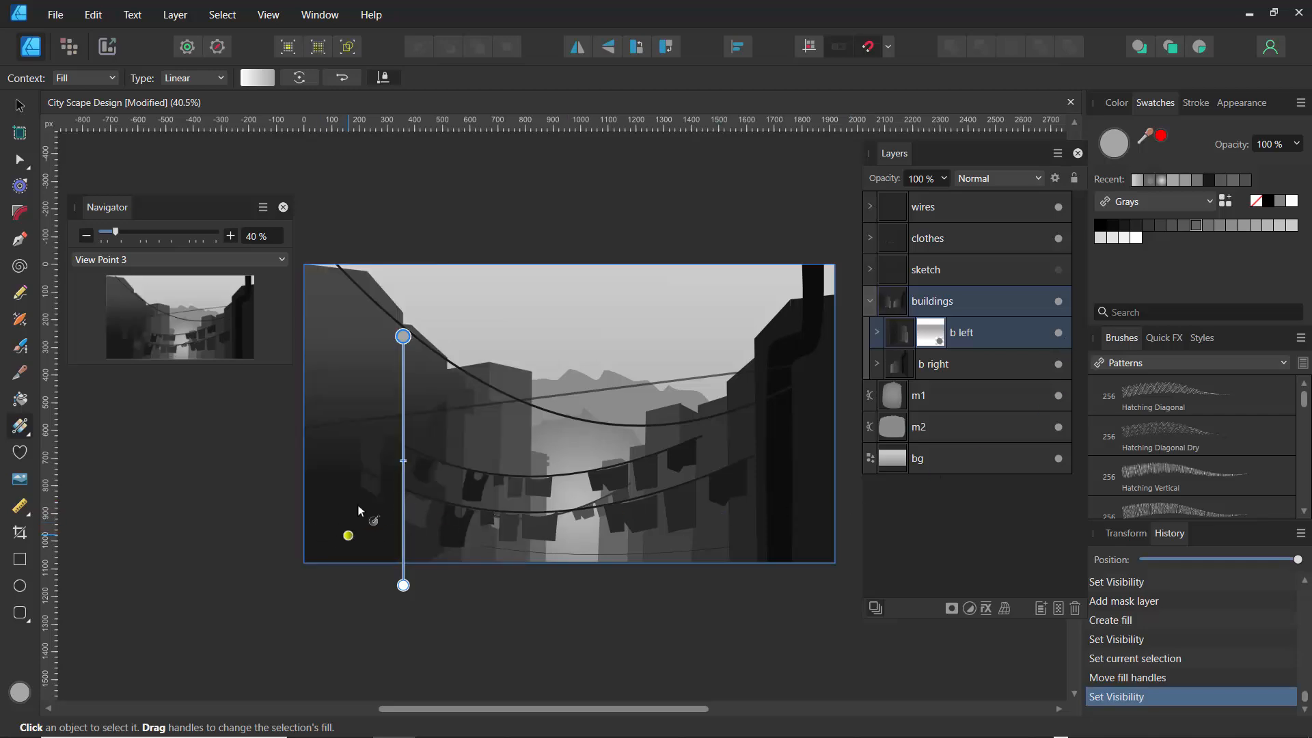
Reorient the b left mask gradient nearly horizontally, white on the nearest building and gray on the farthest, with its midpoint at 40%
left_click_drag(404, 335, 553, 585)
left_click_drag(403, 585, 354, 479)
left_click_drag(553, 585, 537, 475)
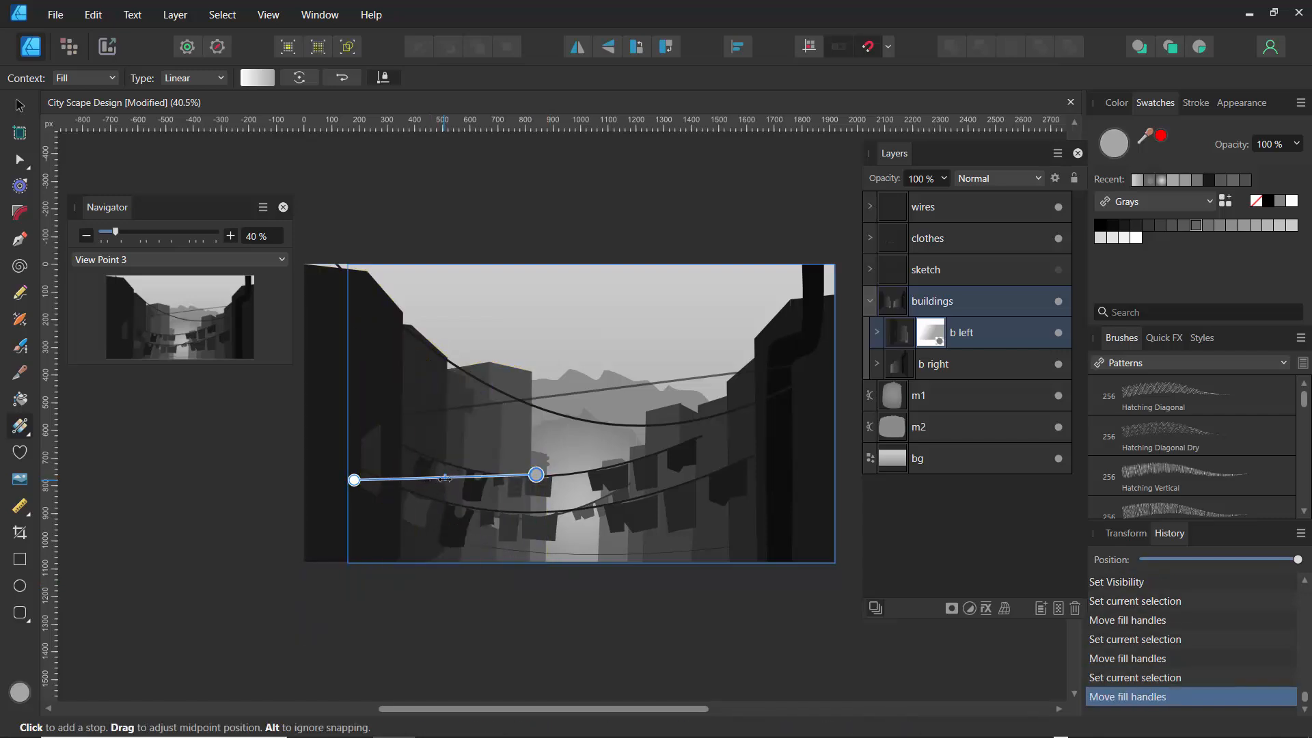
mouse_move(445, 476)
left_mouse_down()
mouse_move(491, 480)
mouse_move(425, 479)
left_mouse_up()
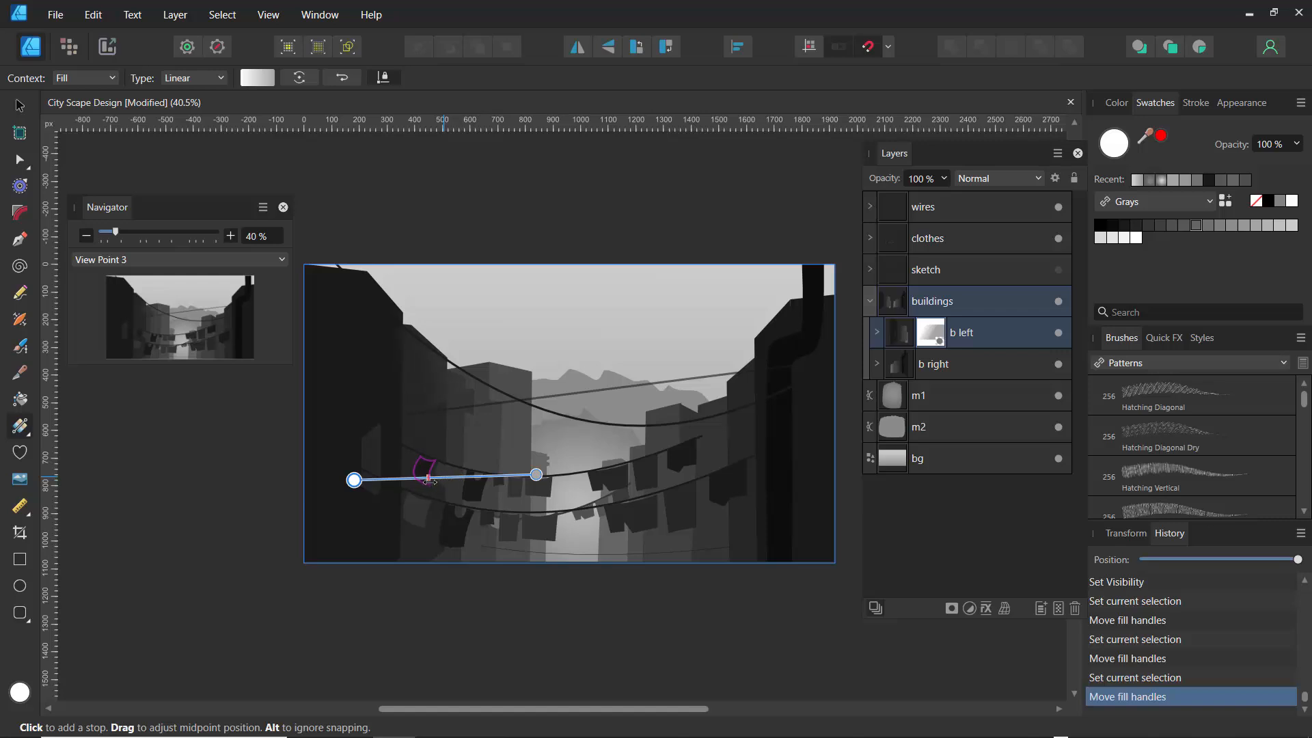
mouse_move(419, 478)
left_mouse_down()
mouse_move(345, 475)
mouse_move(439, 480)
left_mouse_up()
left_click_drag(426, 479, 425, 480)
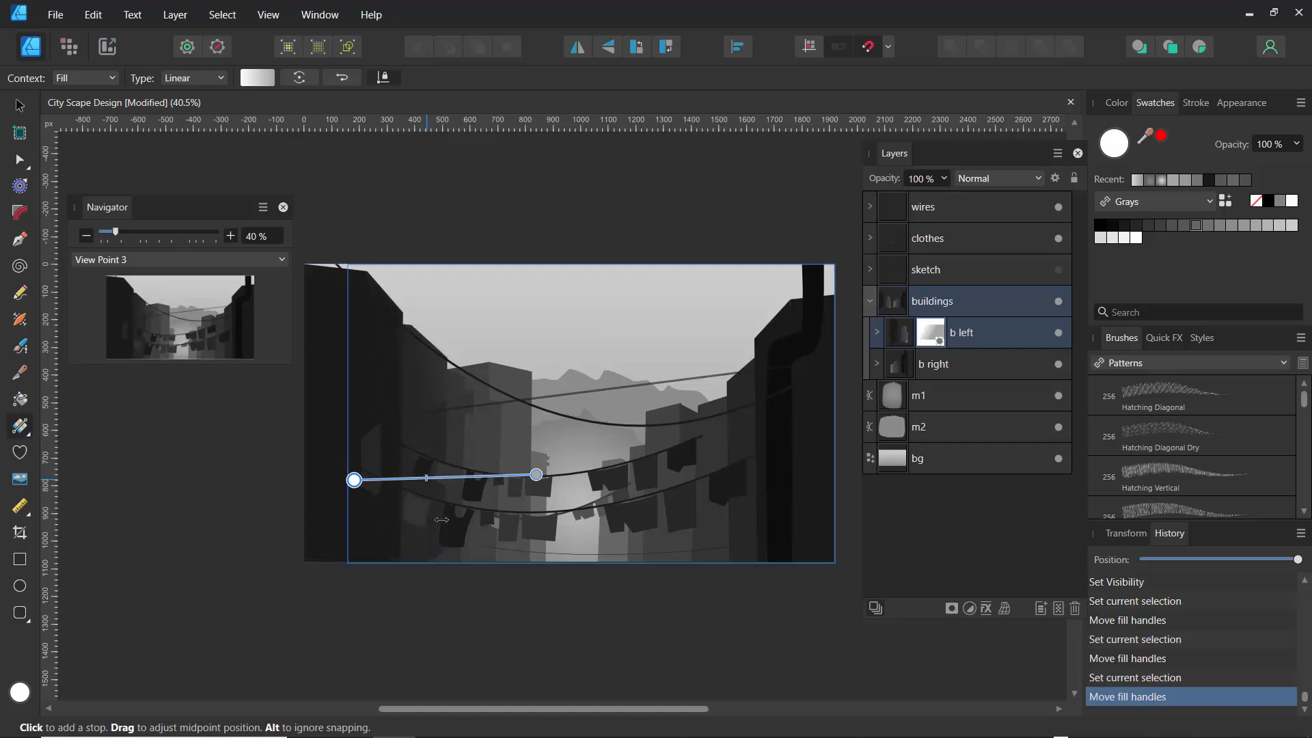
left_click_drag(531, 480, 530, 483)
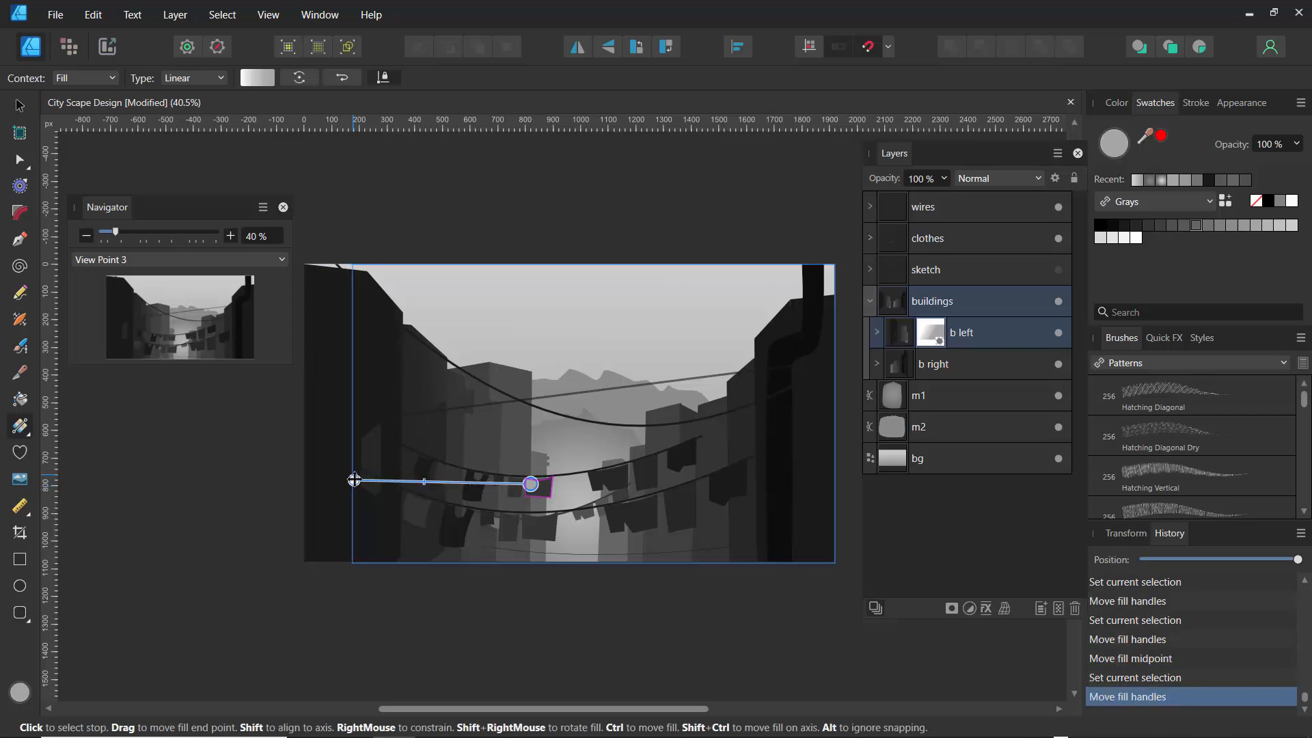
Set the white stop of the b left mask gradient to F9F9F9
left_click(354, 481)
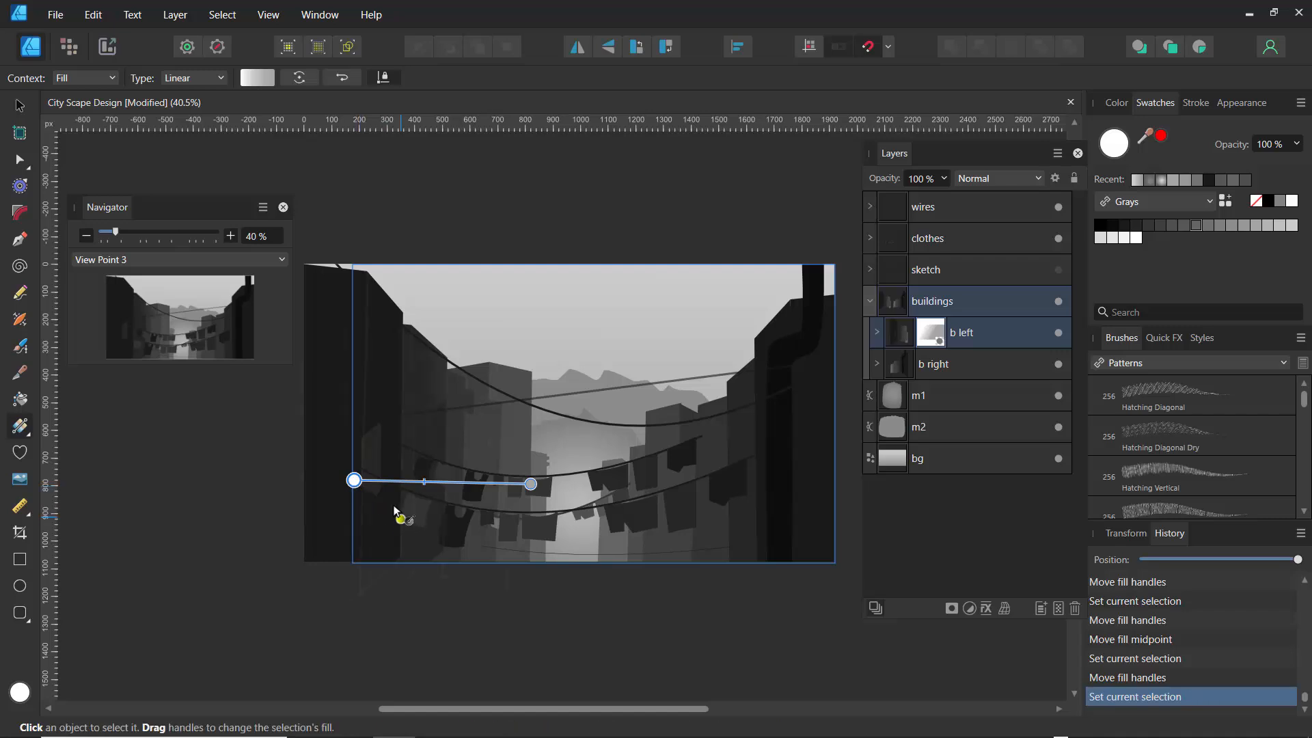
left_click(258, 80)
left_click(195, 233)
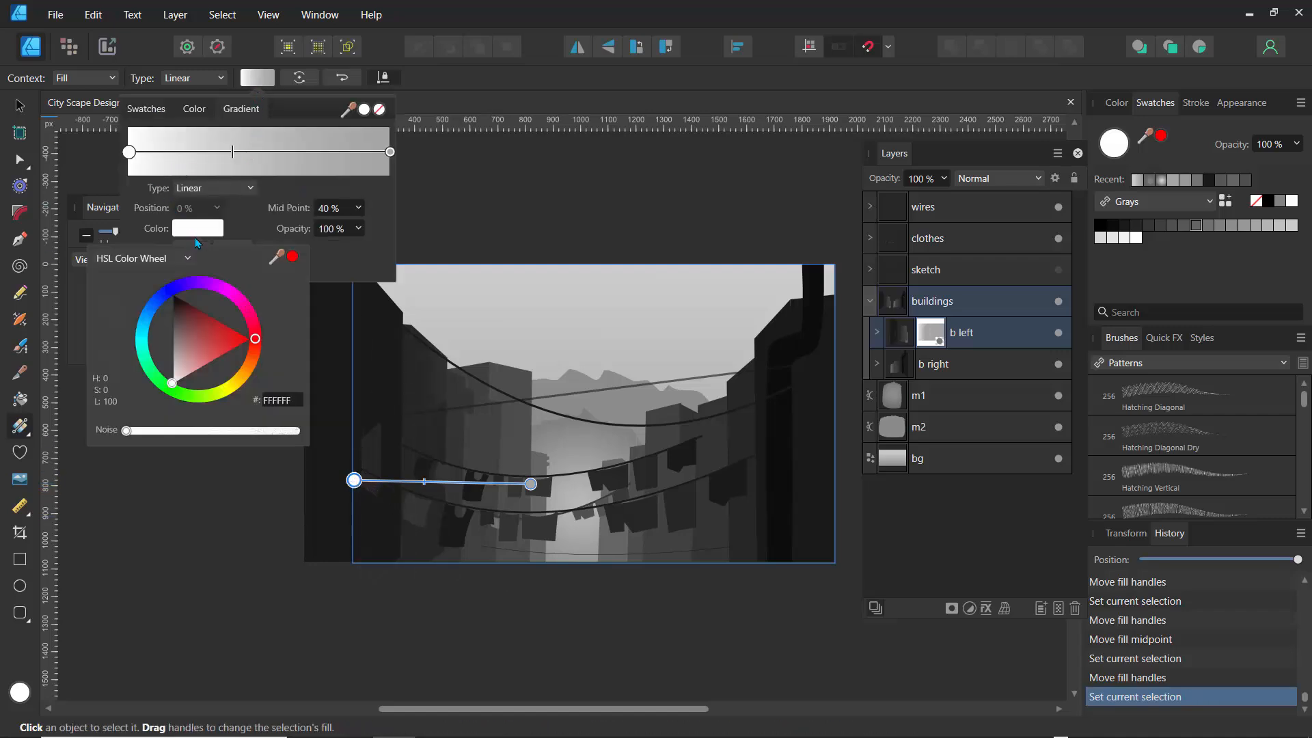
left_click_drag(186, 321, 178, 391)
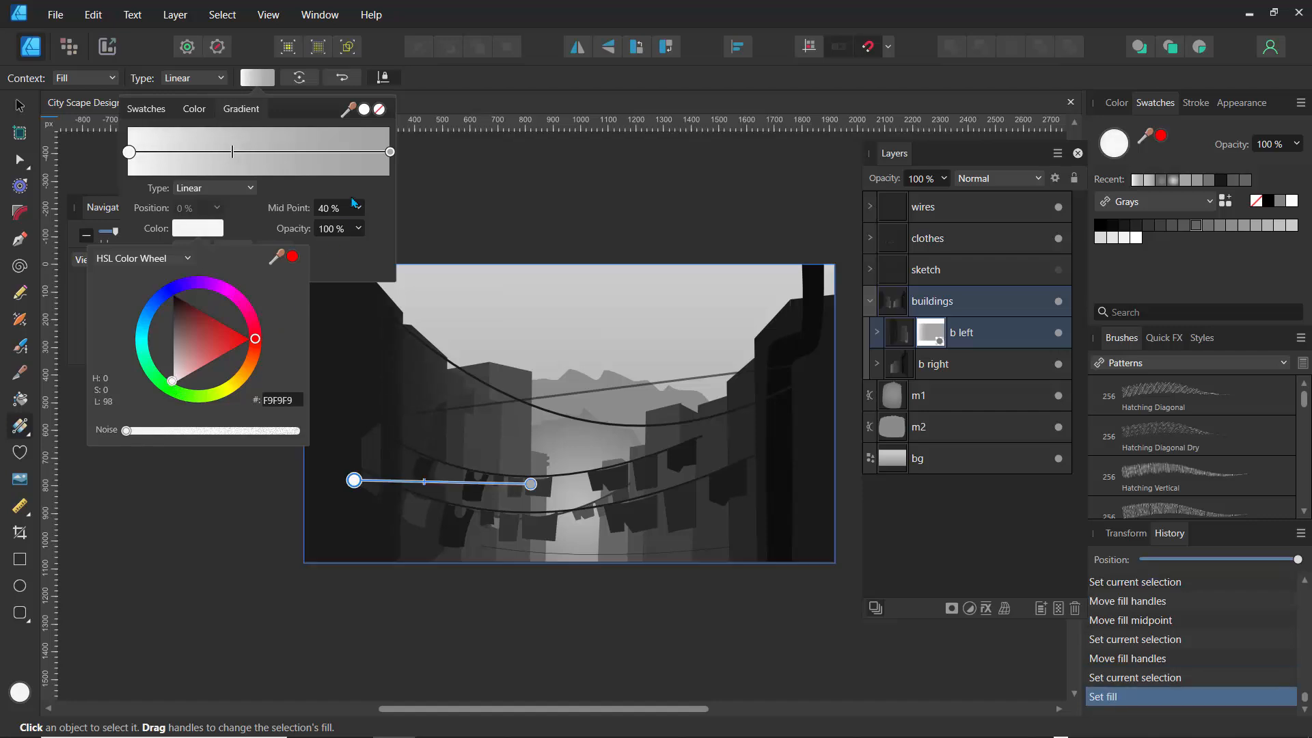
left_click(429, 83)
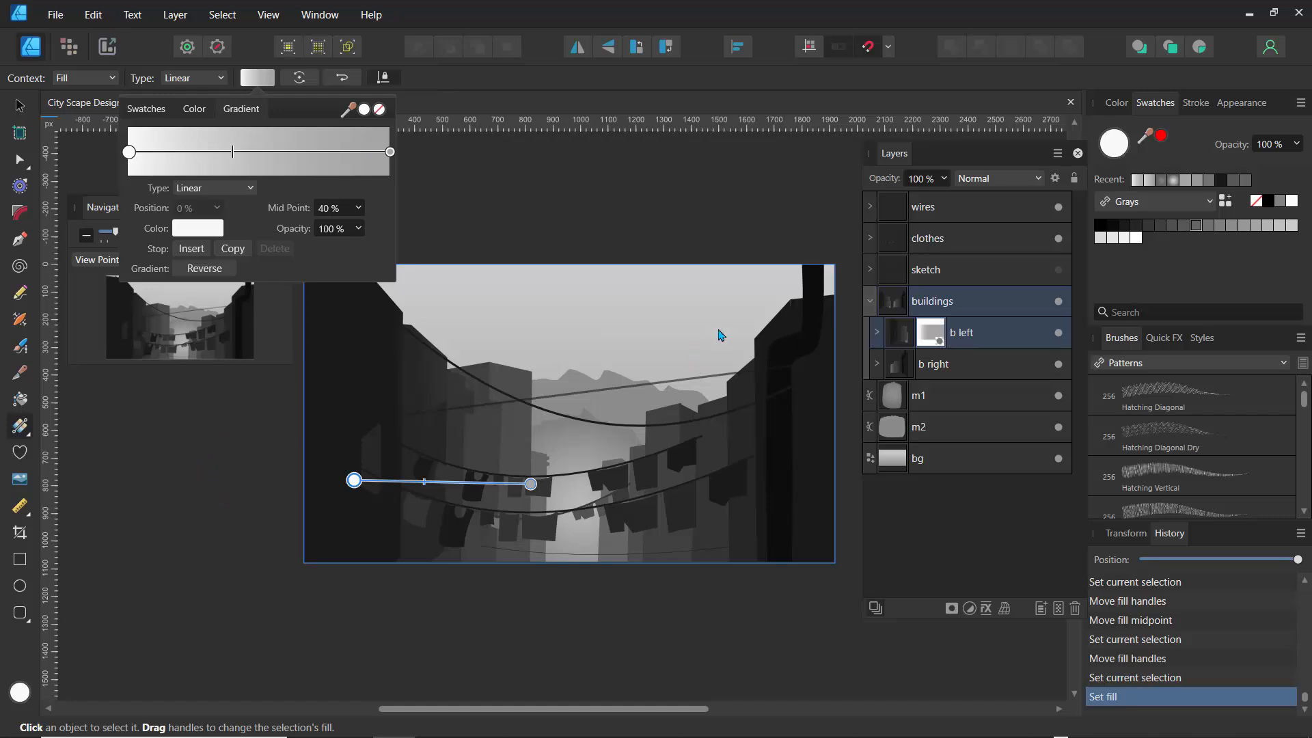
left_click(703, 613)
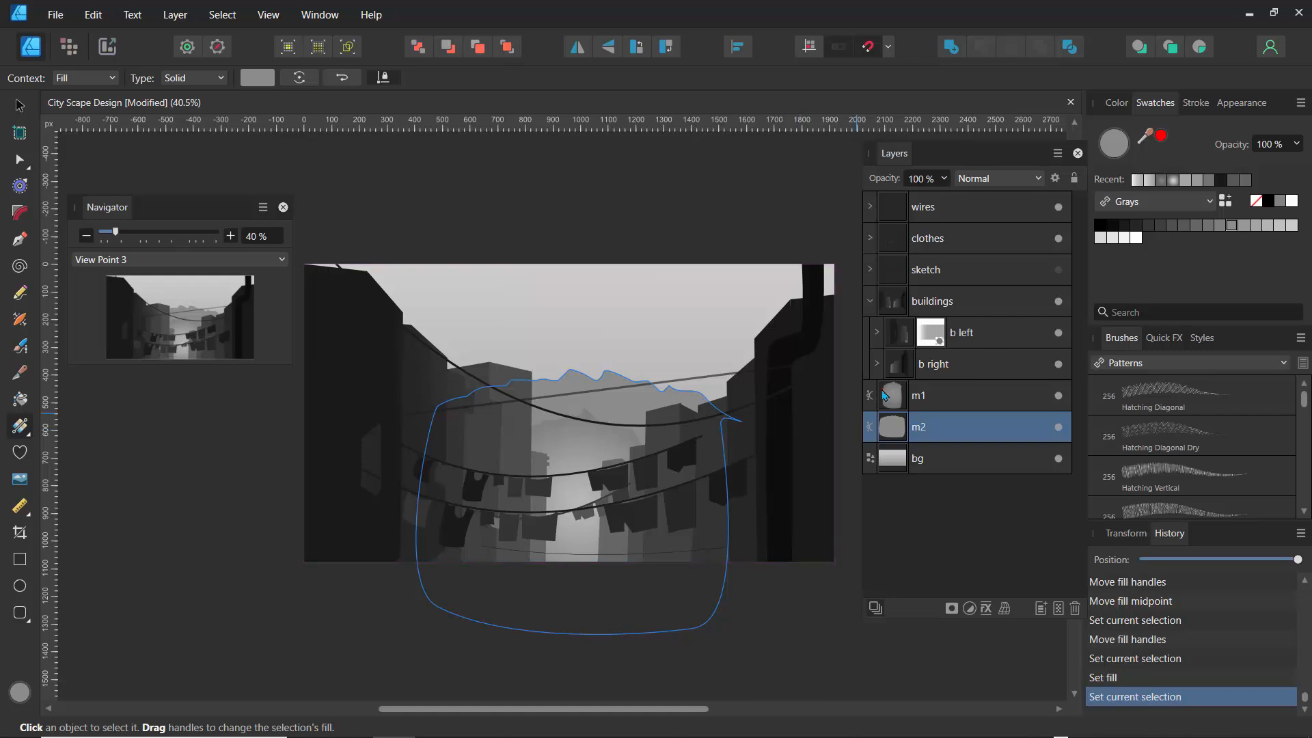
Mask the b right group with a white-to-gray linear gradient from the artwork's outer edge to its farthest building, adjust its midpoint, and deselect
left_click(957, 363)
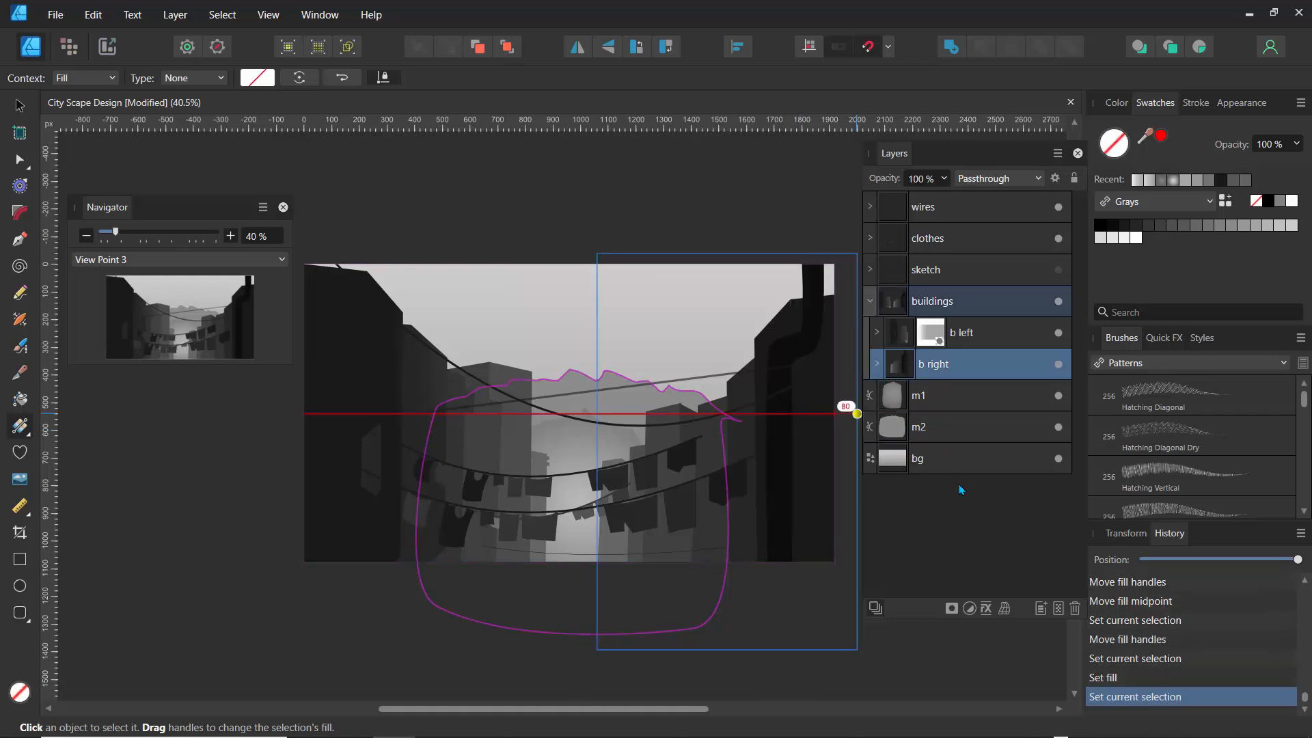
left_click(952, 608)
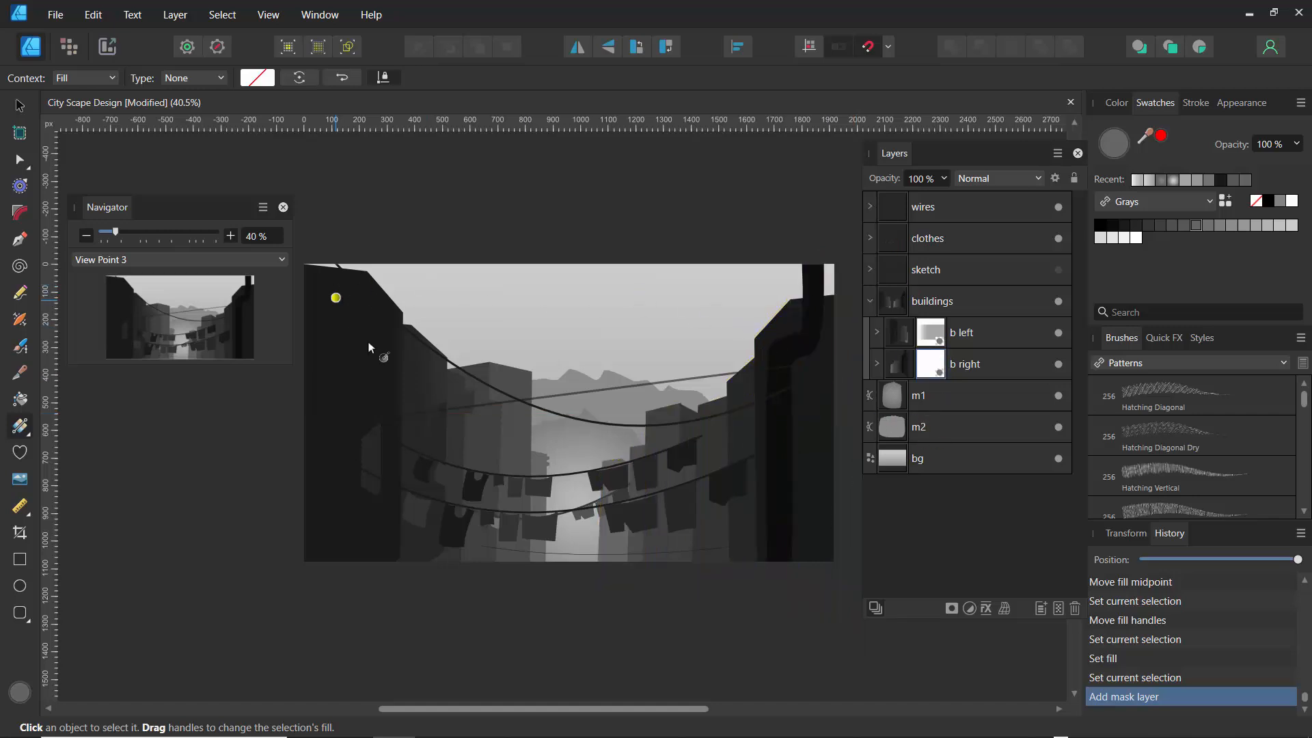
mouse_move(841, 391)
left_mouse_down()
mouse_move(747, 441)
mouse_move(601, 462)
mouse_move(652, 456)
left_mouse_up()
mouse_move(747, 423)
left_mouse_down()
mouse_move(768, 419)
mouse_move(728, 435)
mouse_move(742, 450)
left_mouse_up()
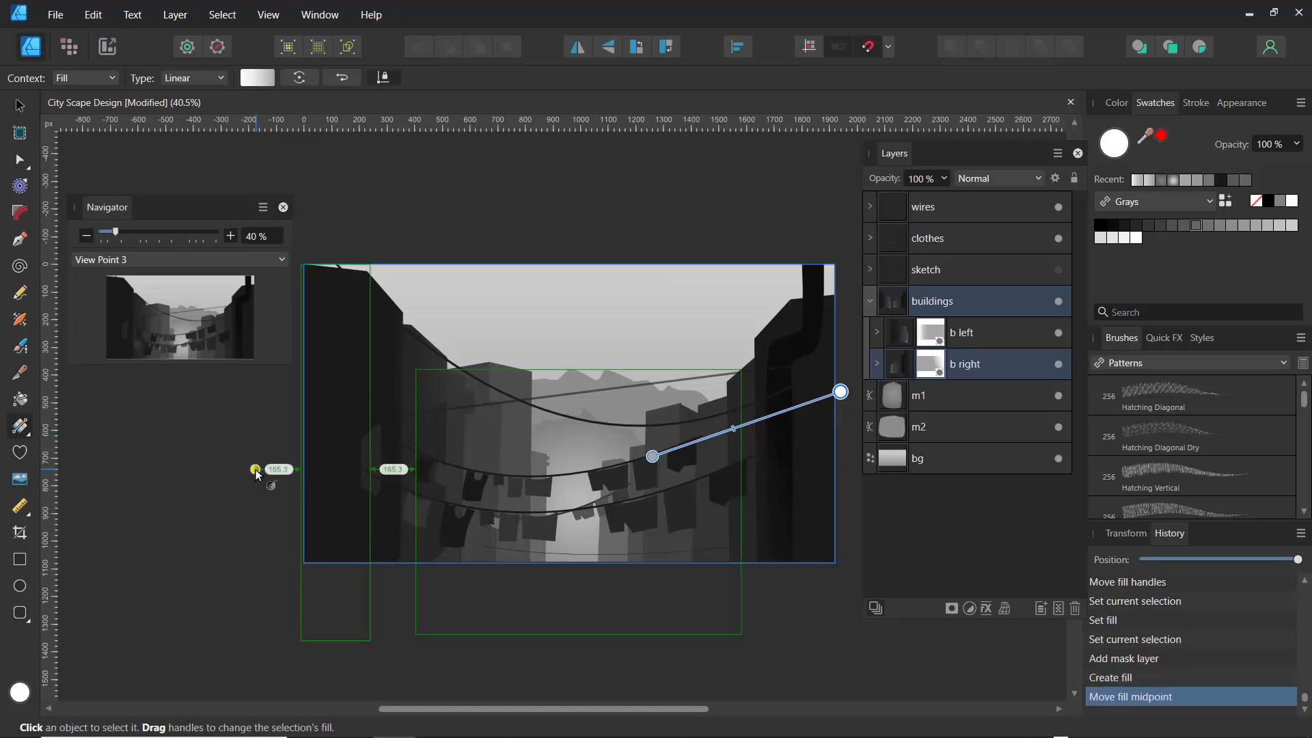
left_click(19, 106)
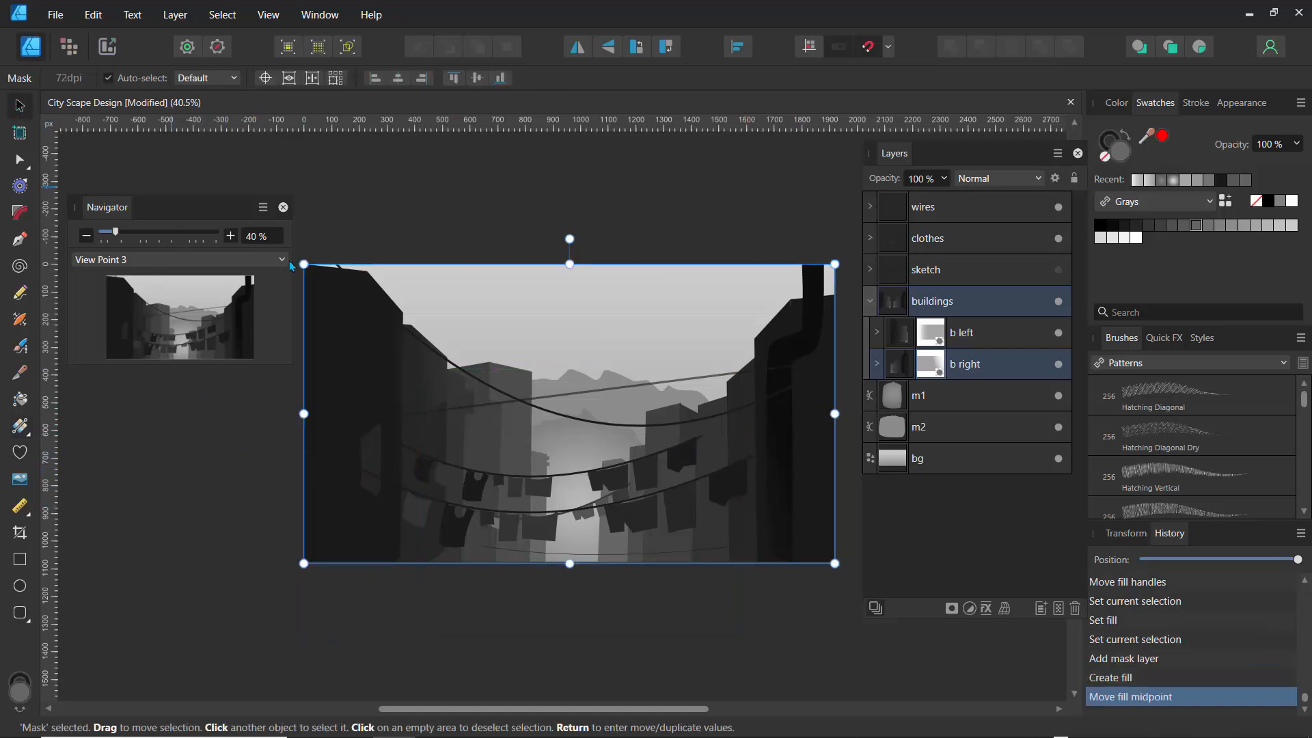
left_click(677, 644)
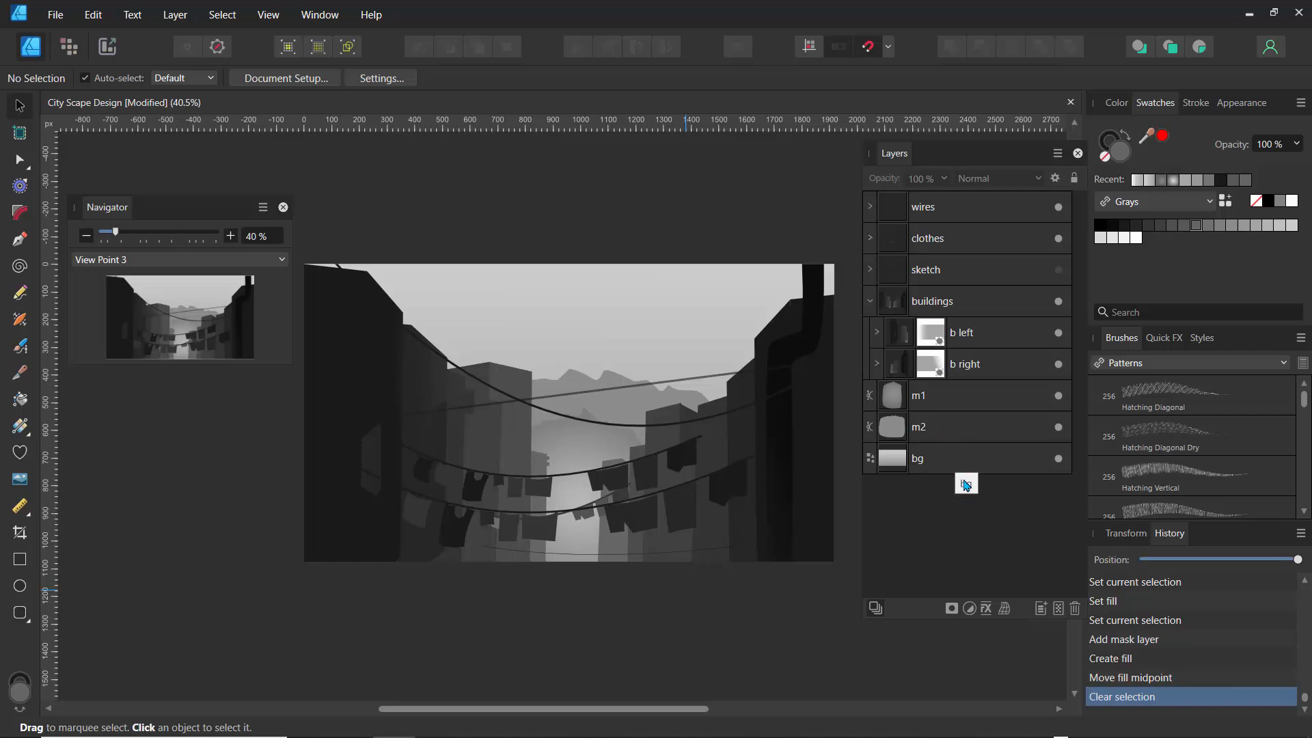
Draw a rectangle across the artwork's full width from about mid-height to below its lower edge, filled with a light gray swatch
left_click(20, 561)
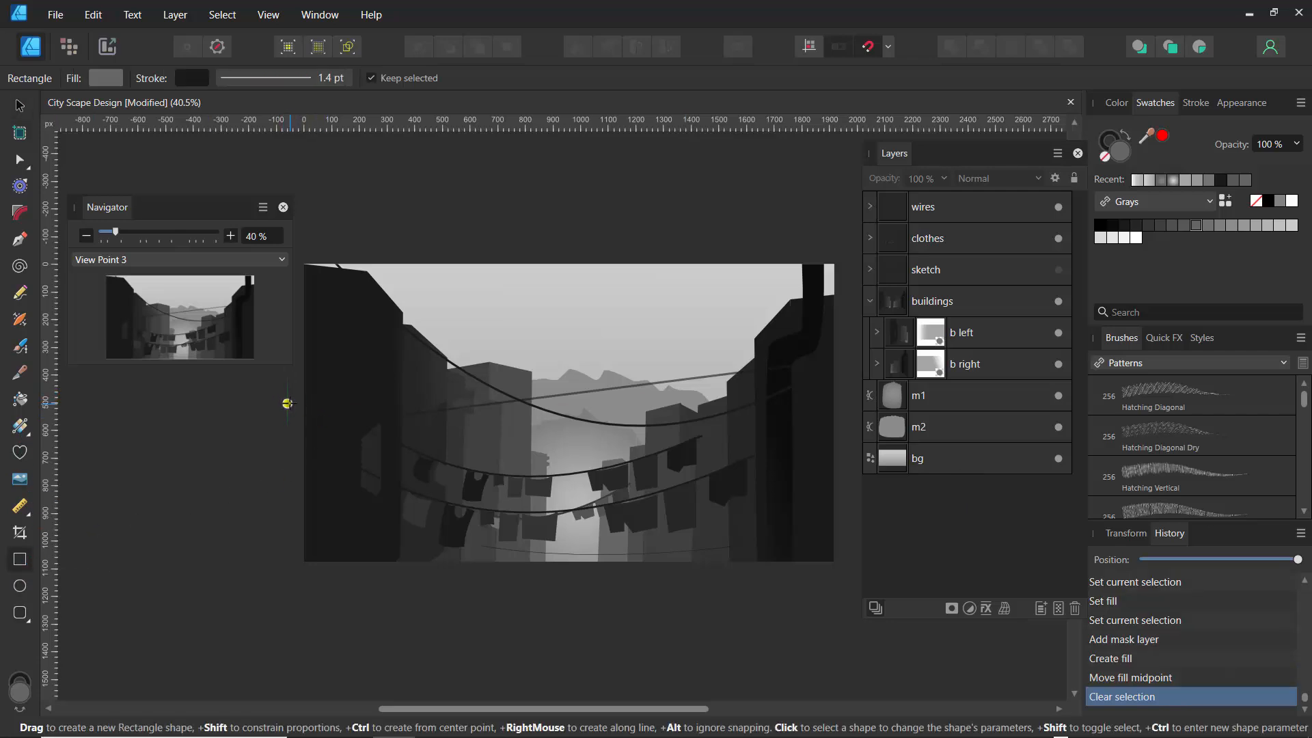
left_click_drag(287, 392, 847, 601)
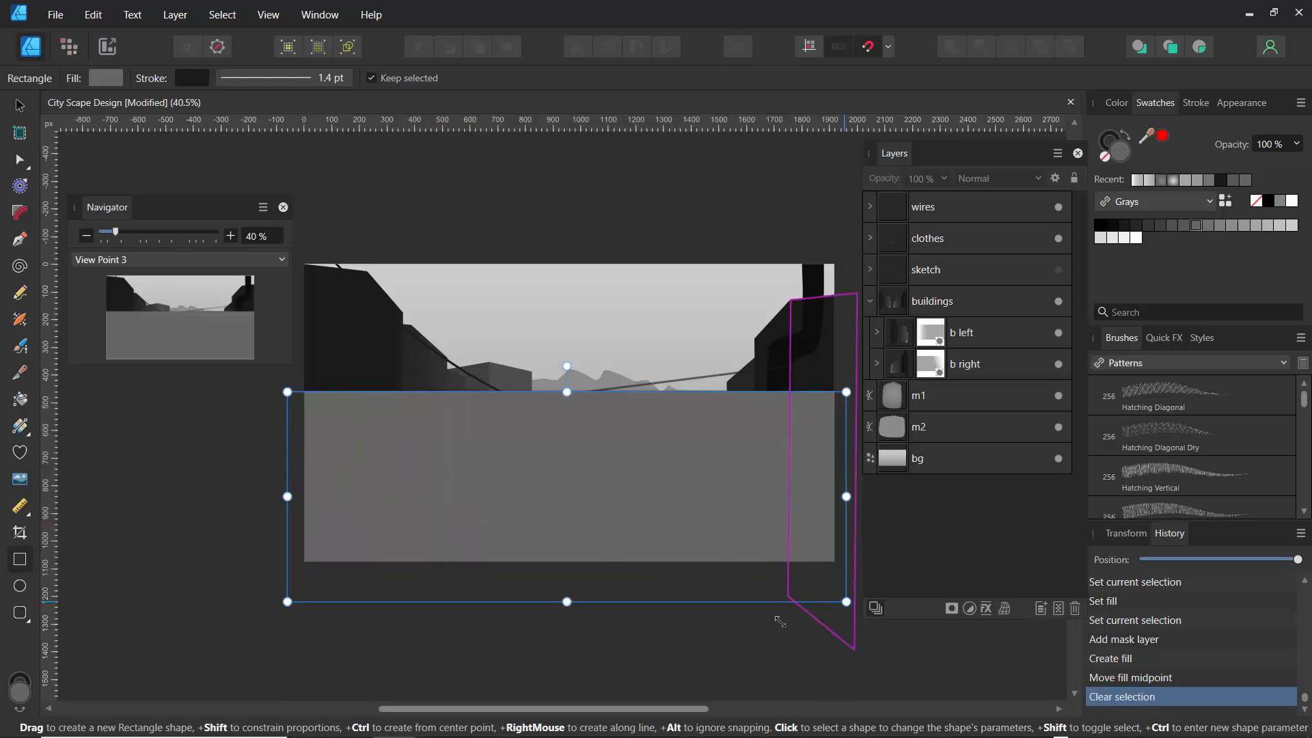
left_click(109, 83)
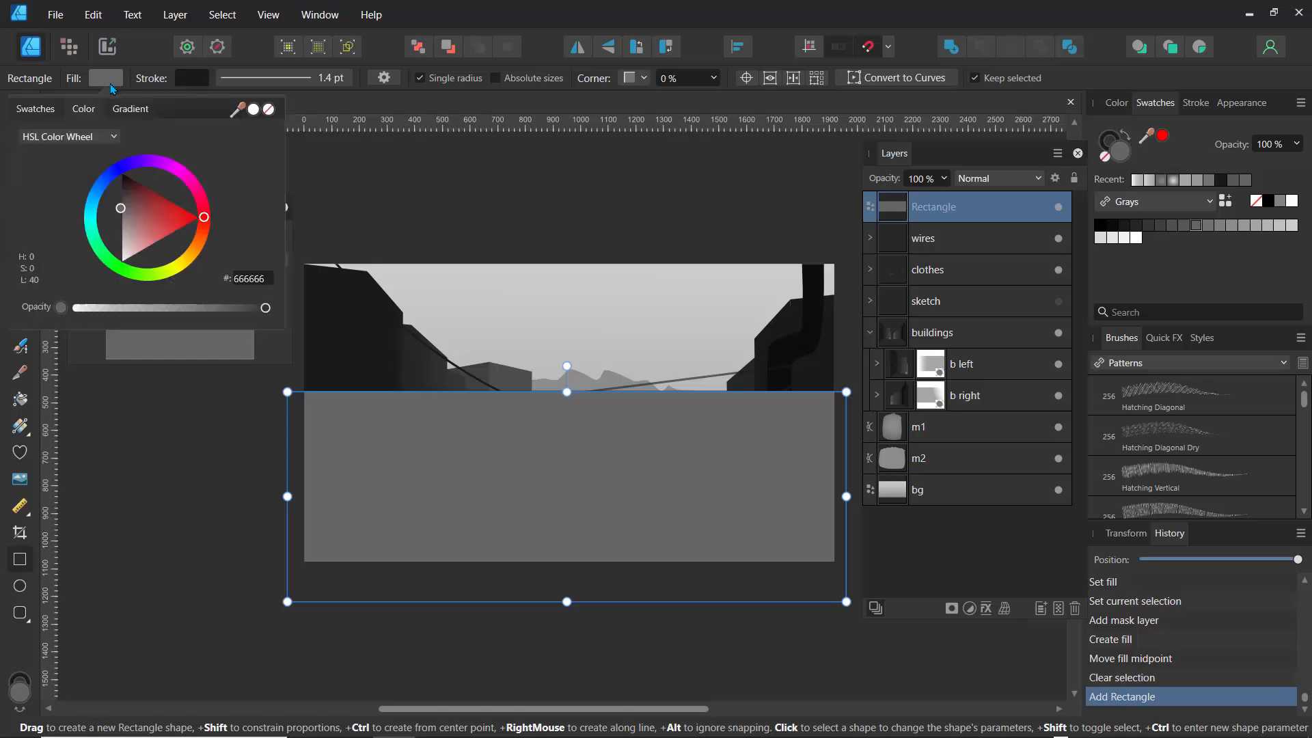
left_click(36, 110)
left_click(178, 184)
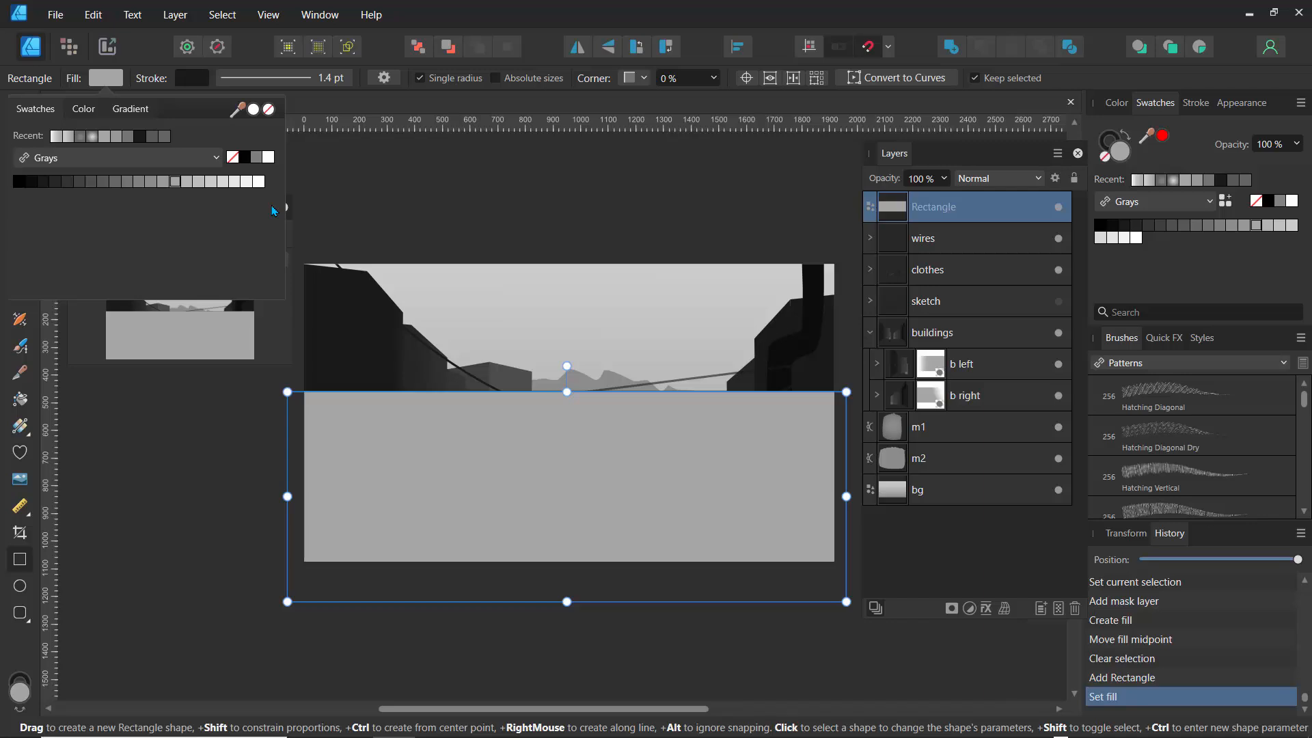
Enable a Gaussian Blur layer effect on the fog rectangle and show its settings
left_click(986, 608)
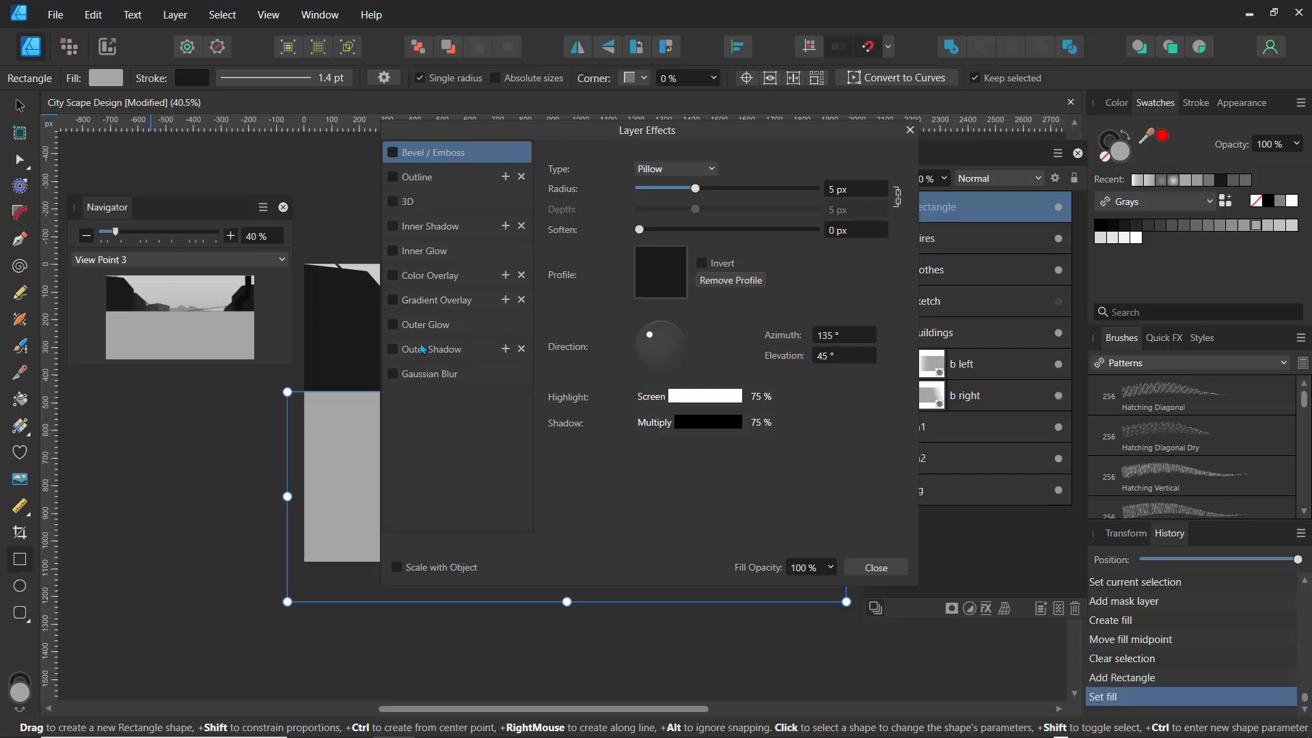
left_click(429, 374)
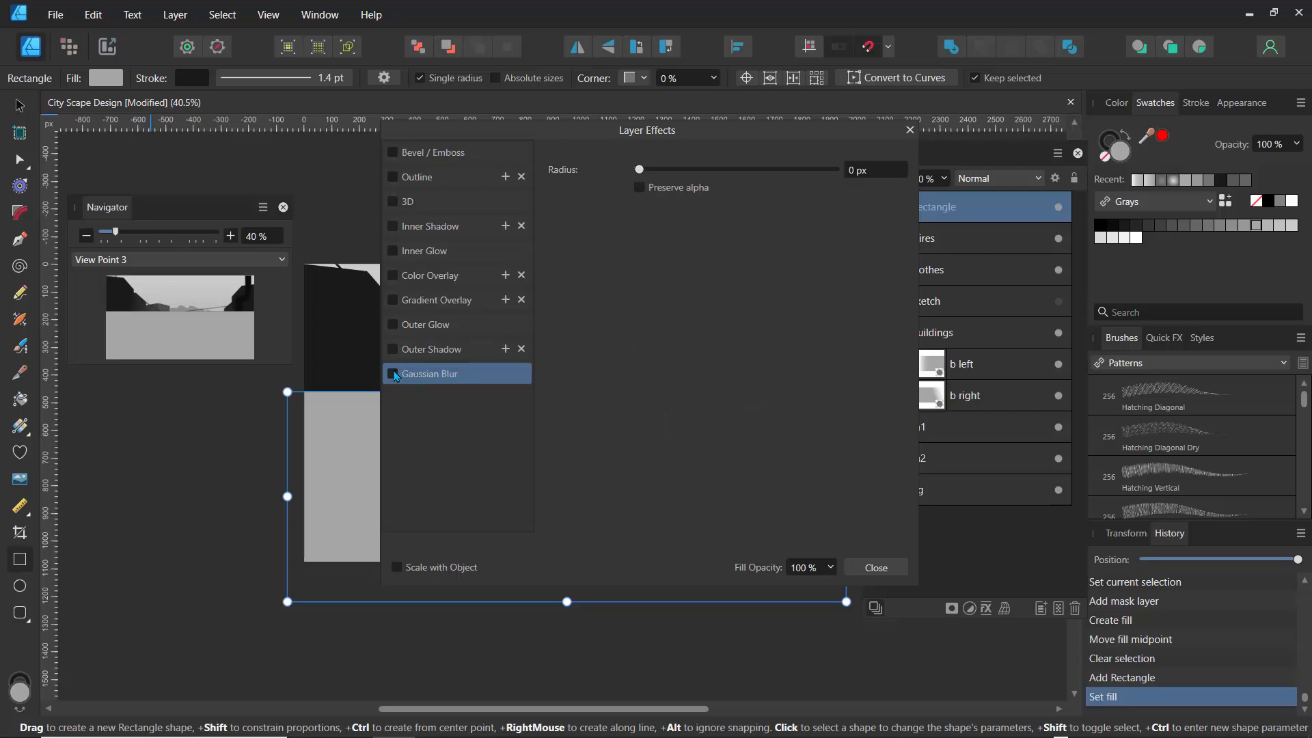
left_click(393, 373)
left_click(430, 349)
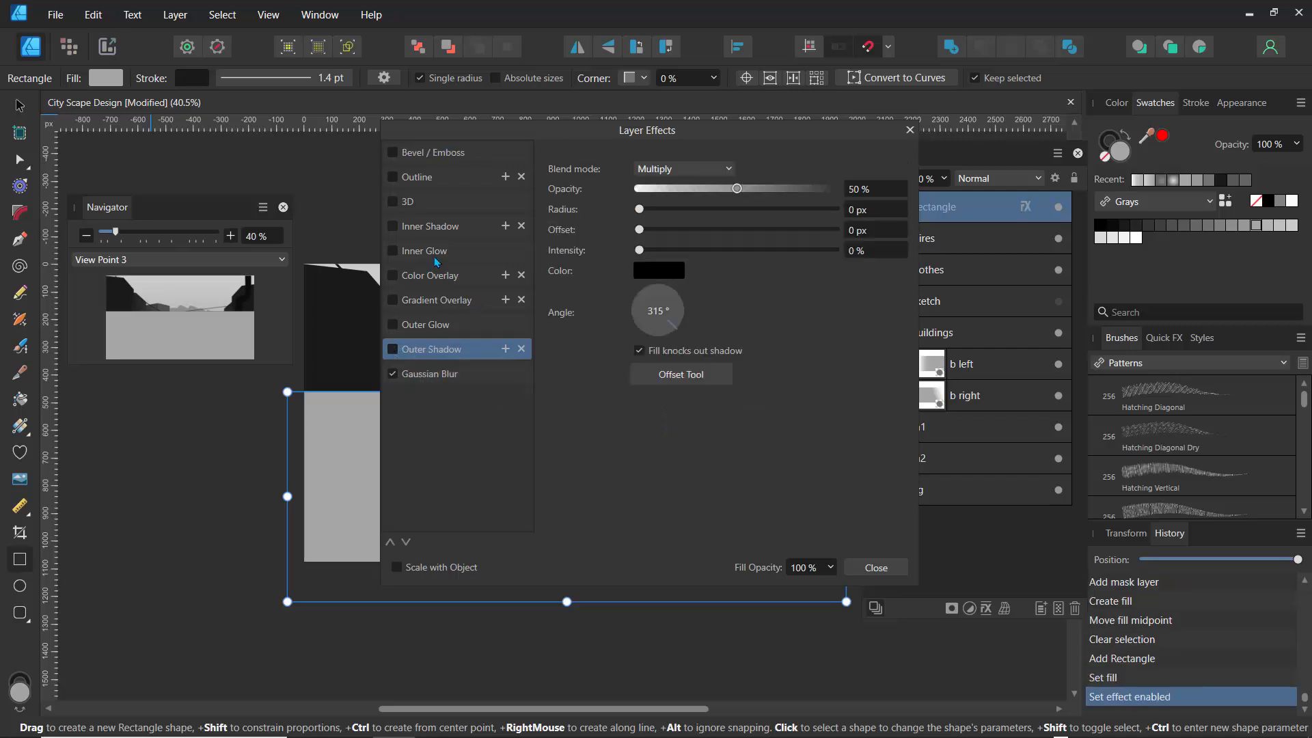
left_click(410, 201)
left_click(425, 150)
left_click(427, 375)
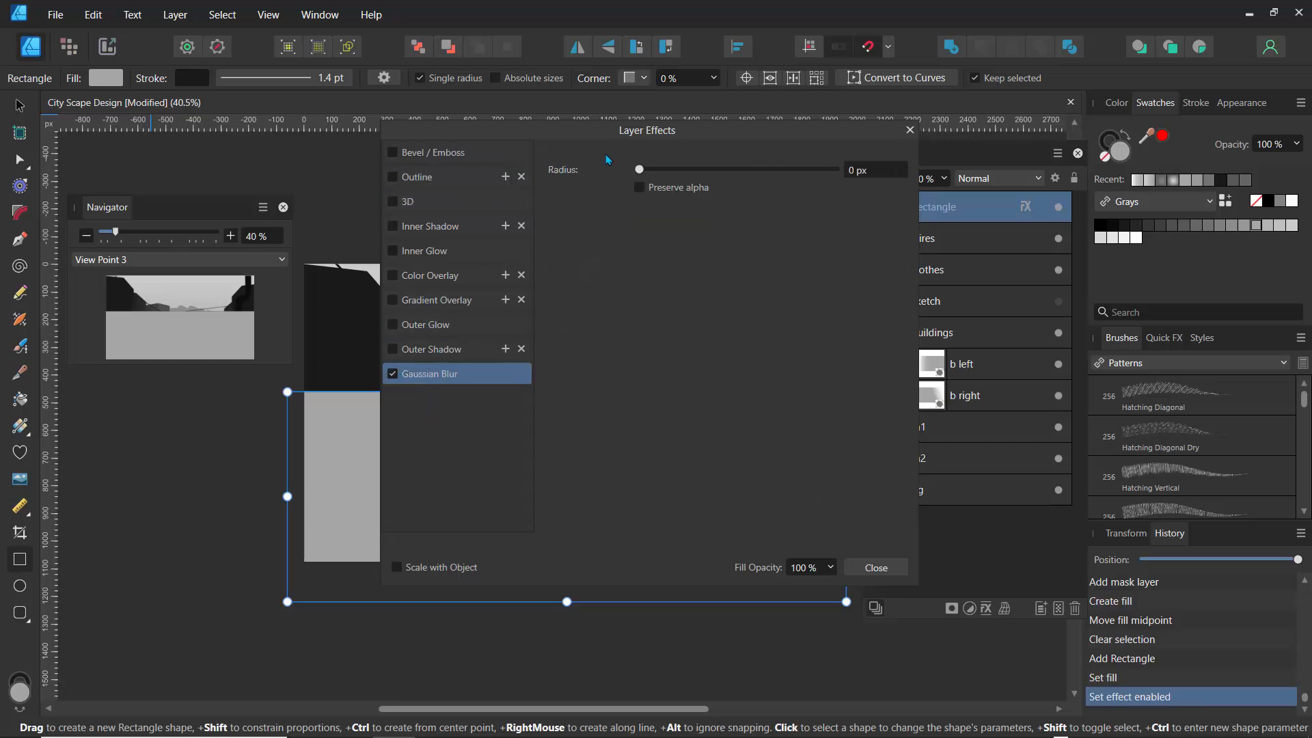
Set the fog rectangle's Gaussian Blur radius to 200 px
left_click_drag(527, 130, 704, 190)
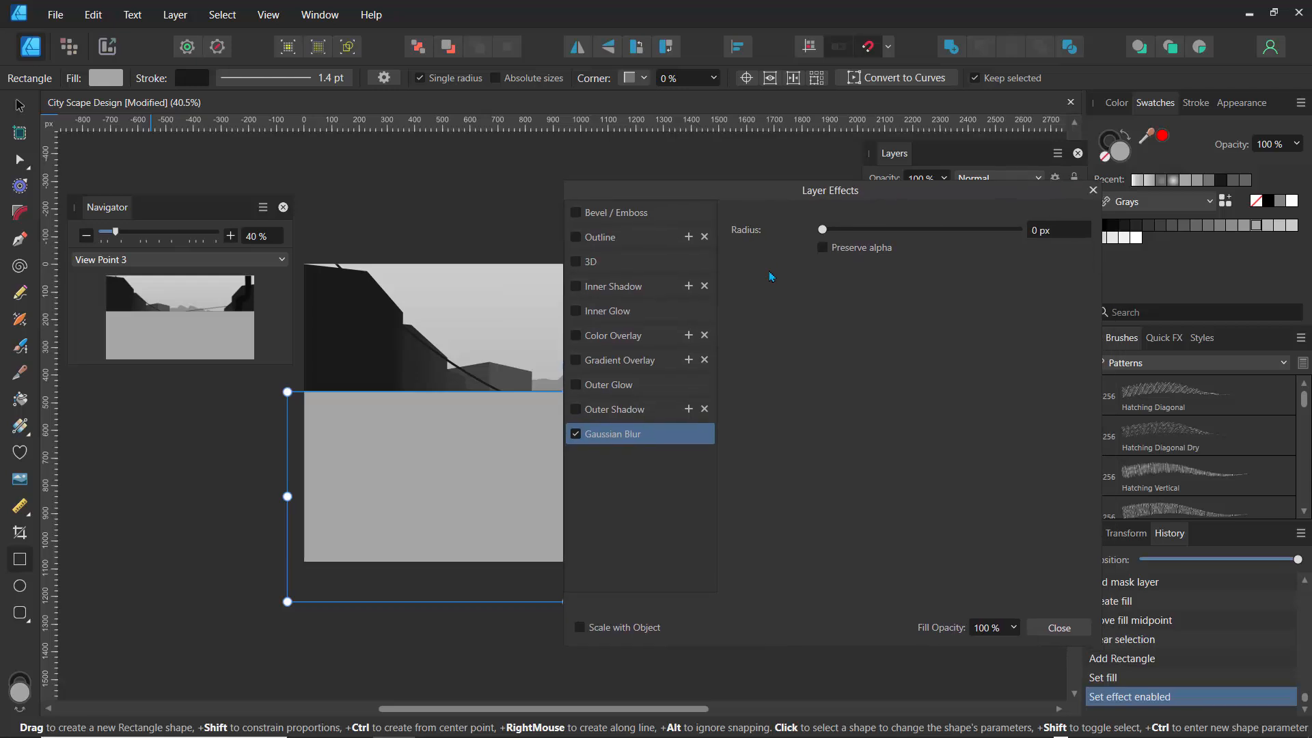
left_click_drag(928, 236, 1052, 263)
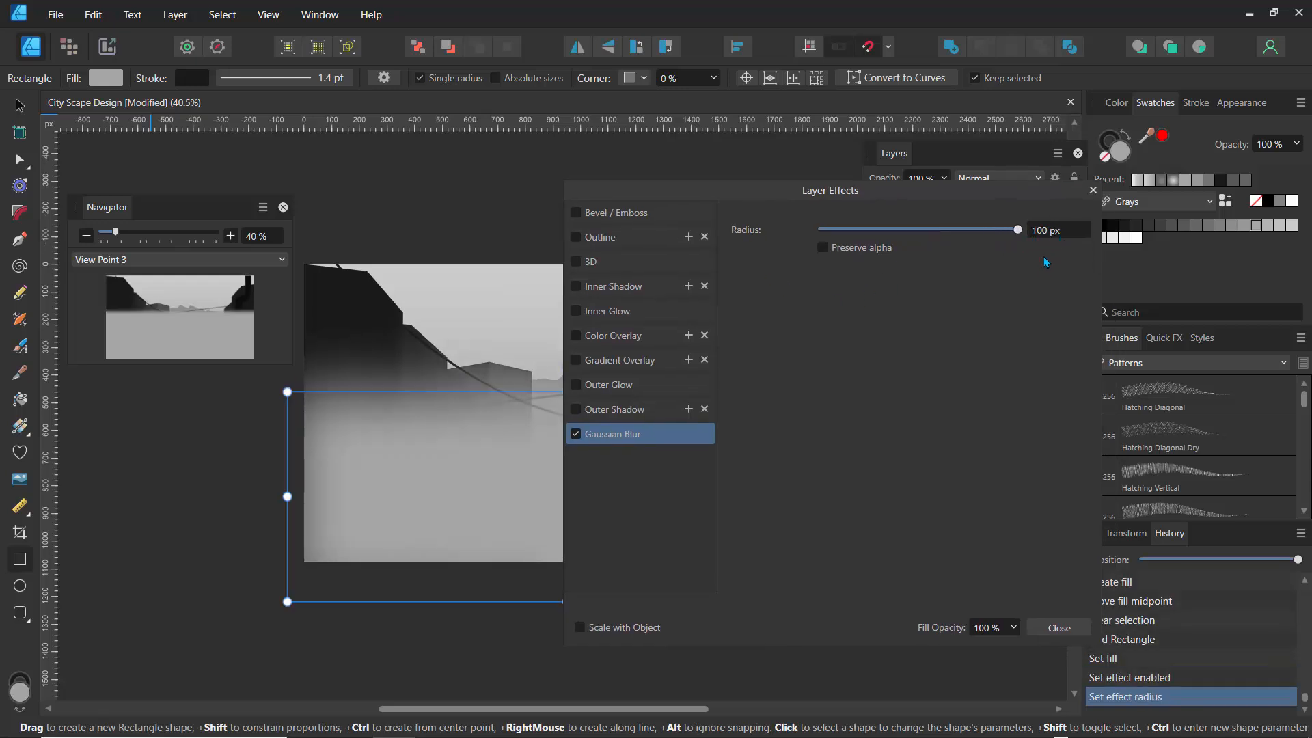
left_click(1051, 227)
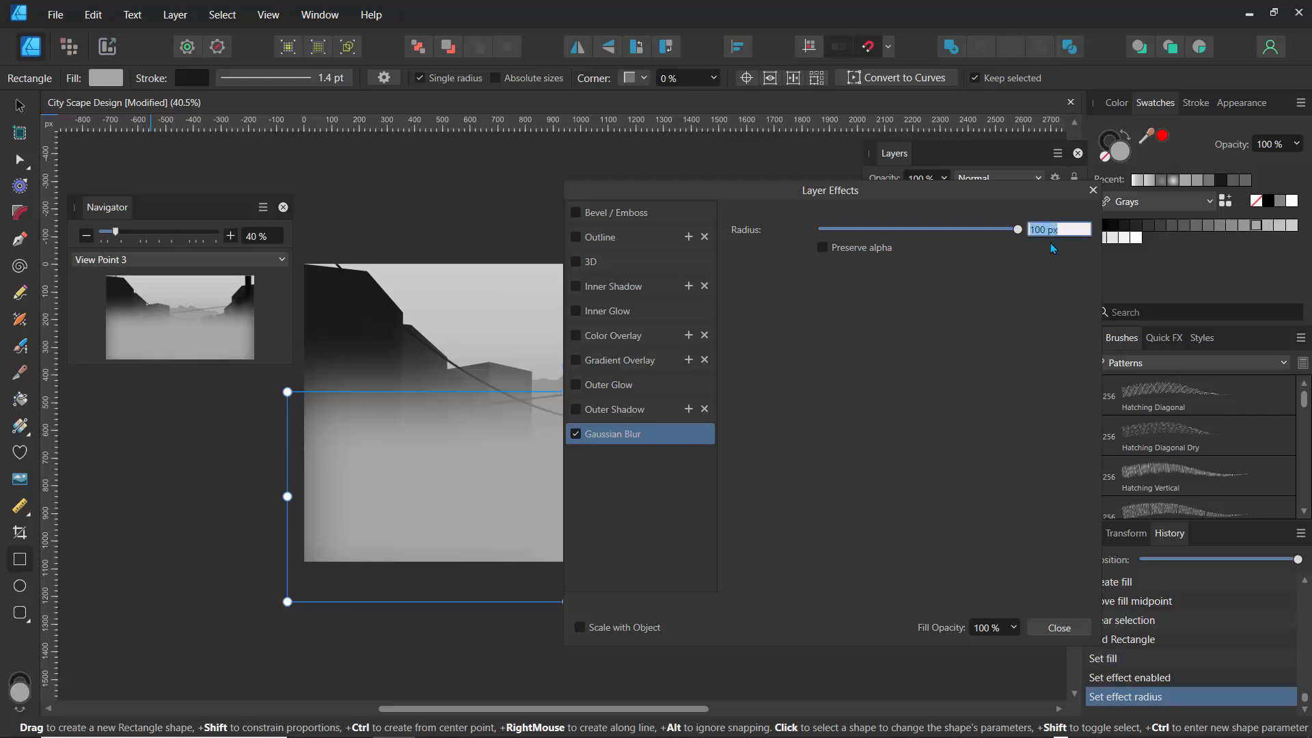
type("200")
key("Return")
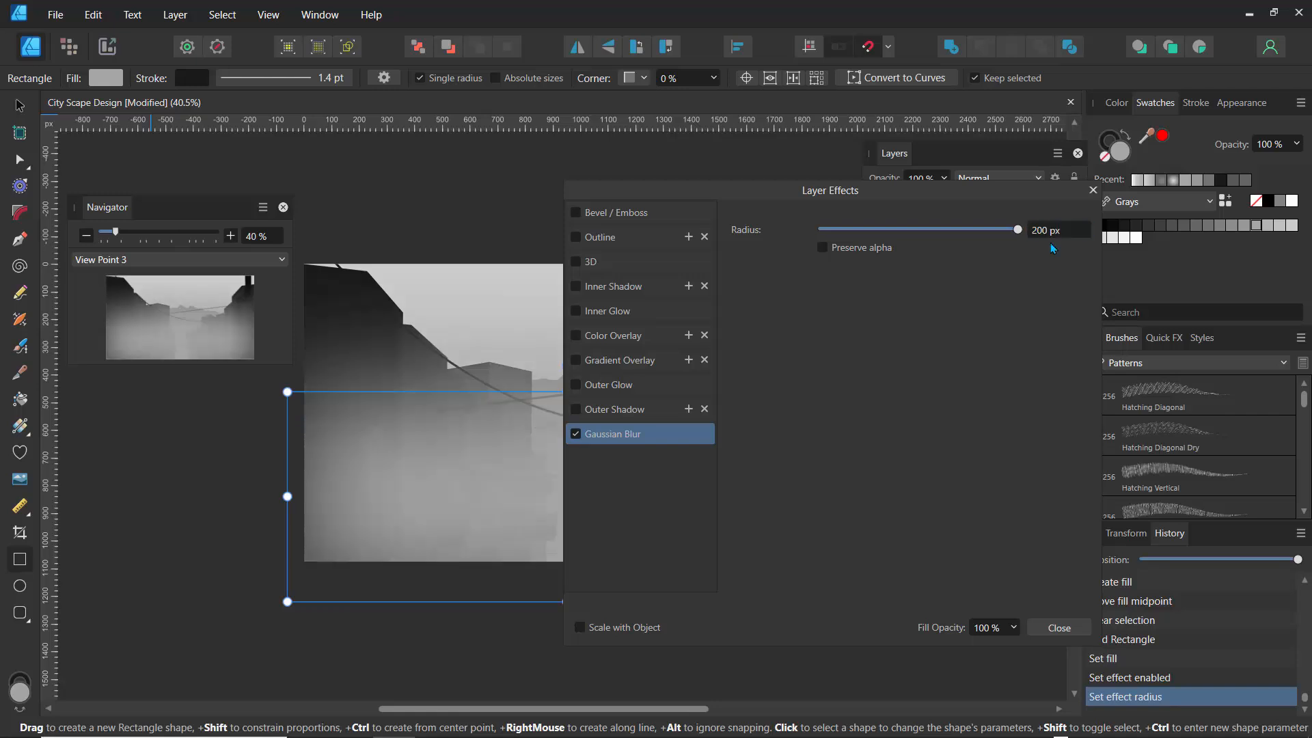
Set the fog rectangle's Gaussian Blur radius to 300 px and close the layer effects
left_click_drag(691, 205, 793, 217)
left_click(1158, 239)
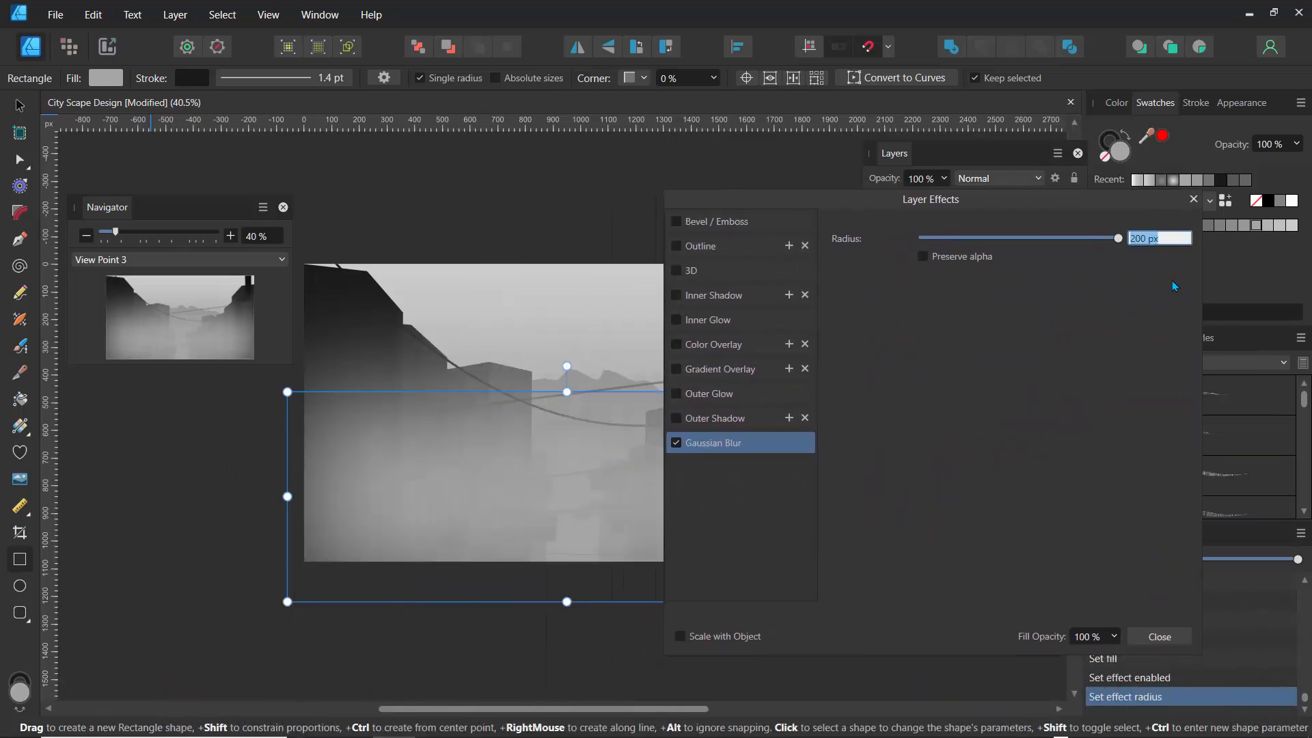
type("300")
key("Return")
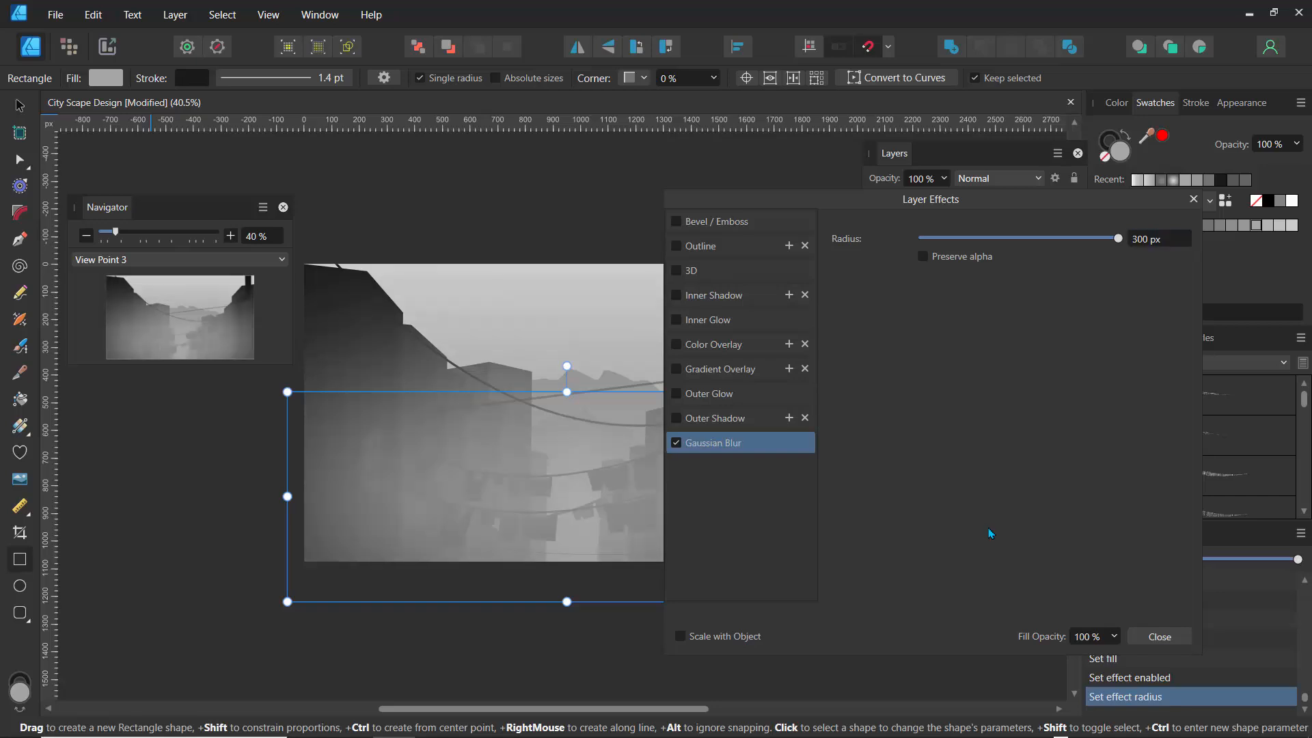
left_click(1194, 201)
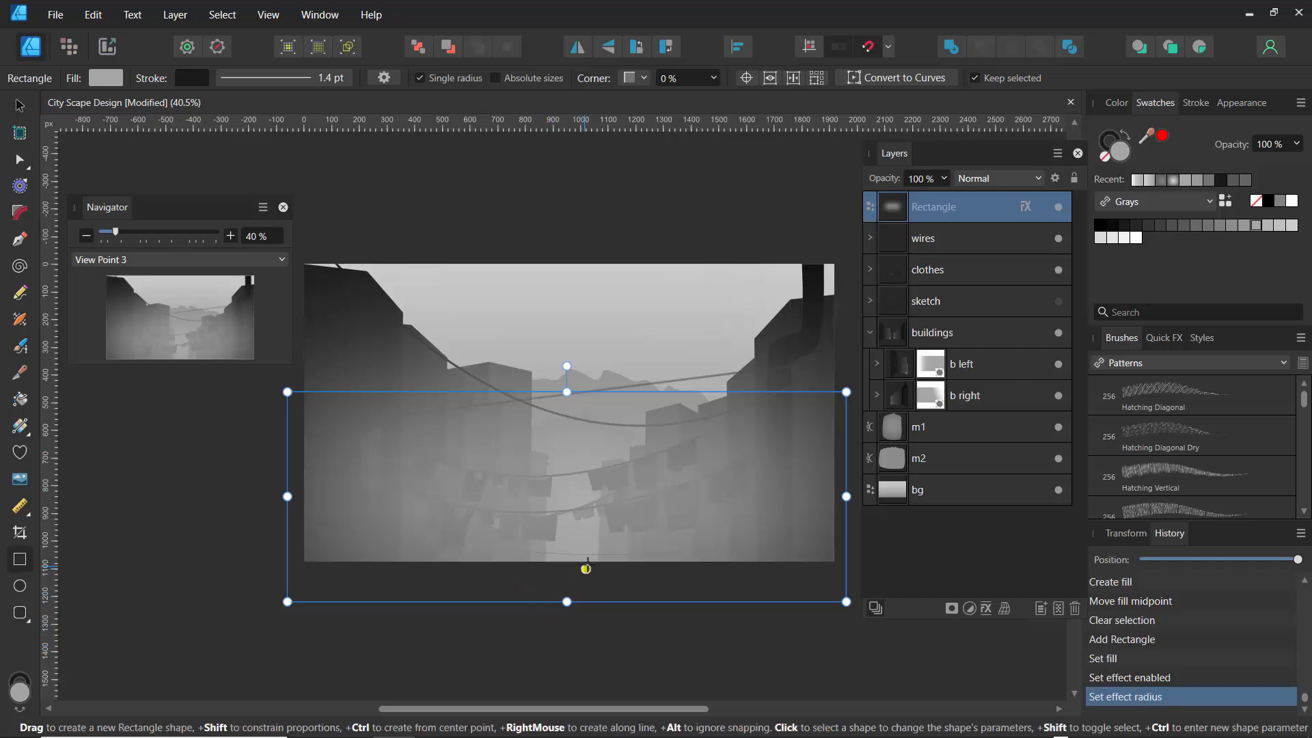
Rename the blurred rectangle layer as atmos and place it between the wires and clothes layers
double_click(944, 208)
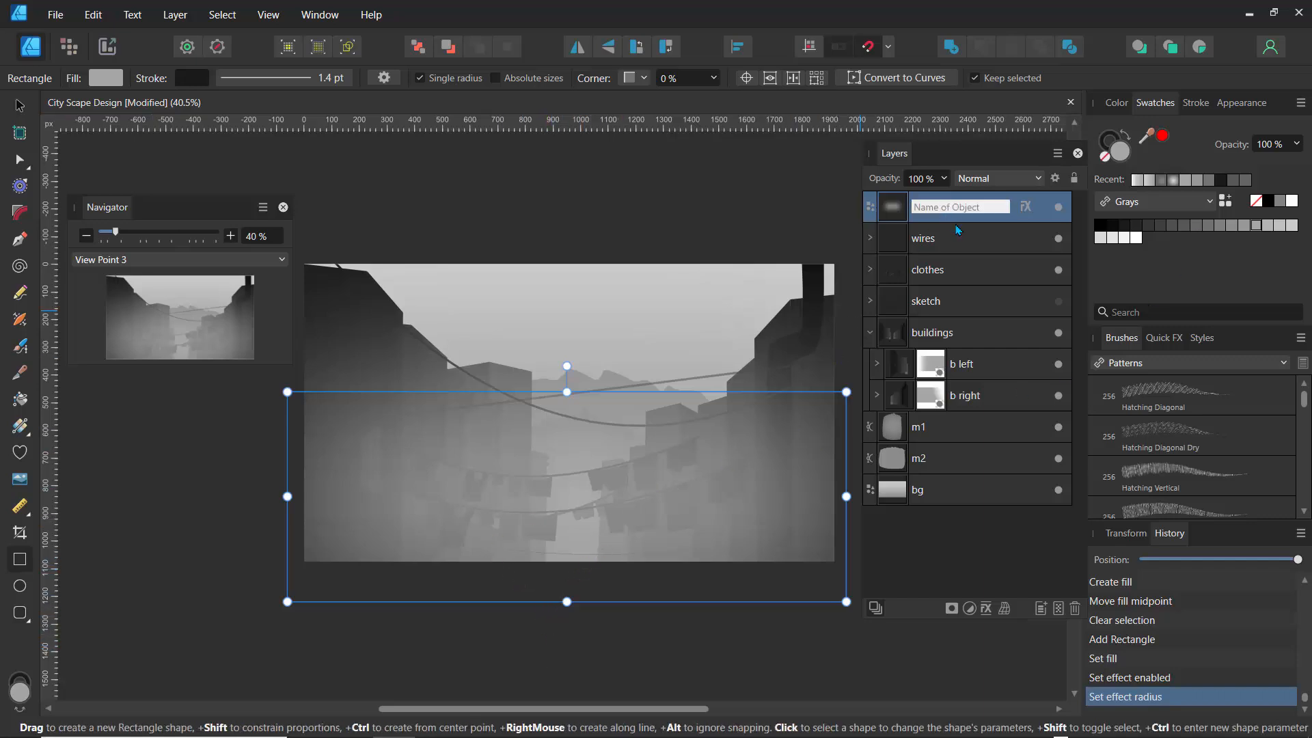
type("atmos")
key("Return")
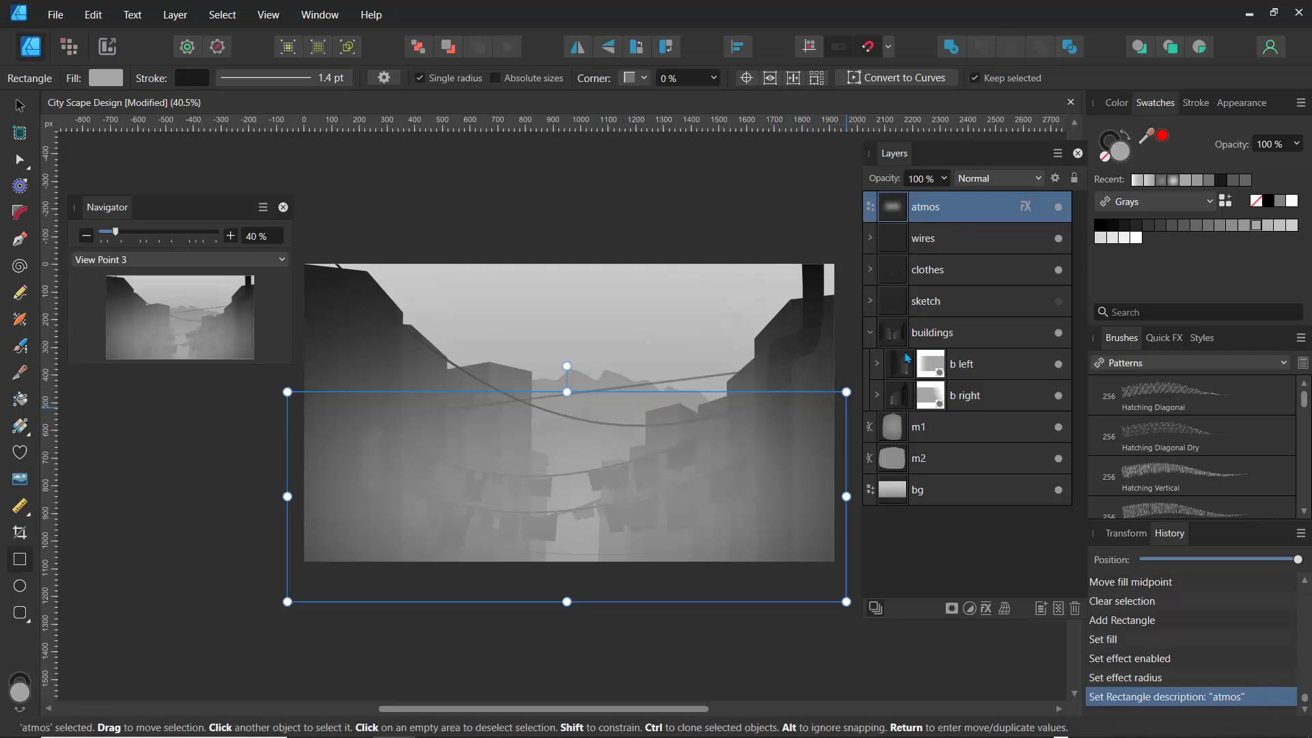
left_click(871, 334)
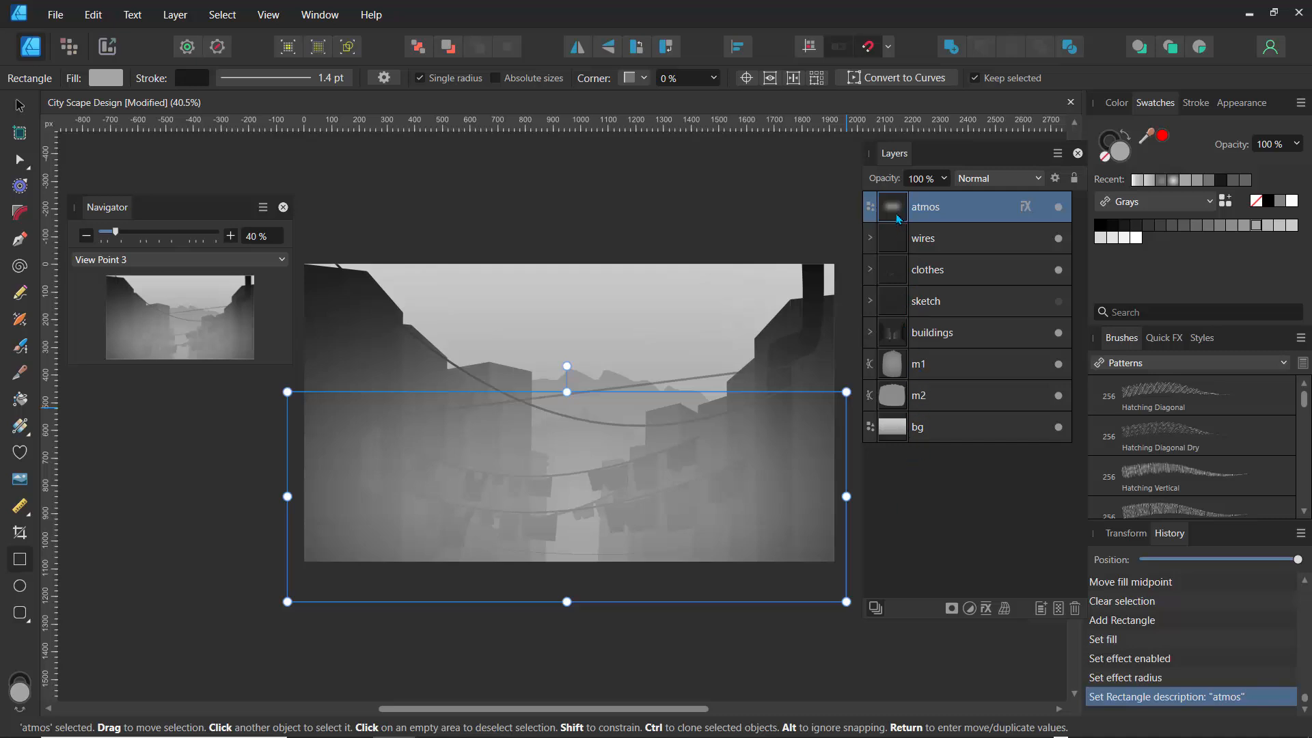
left_click_drag(898, 219, 915, 255)
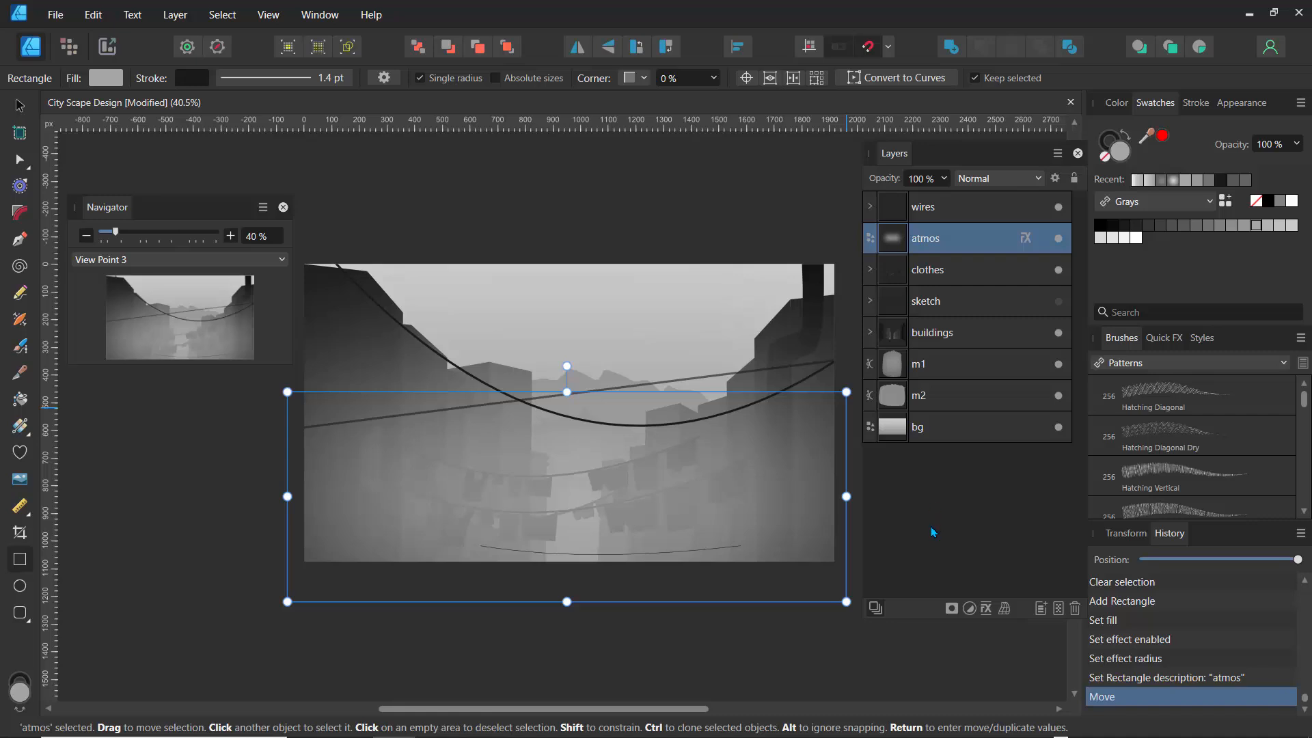
Move the atmos layer down past clothes, sketch and the buildings group, to just above m1
left_click_drag(896, 244, 897, 285)
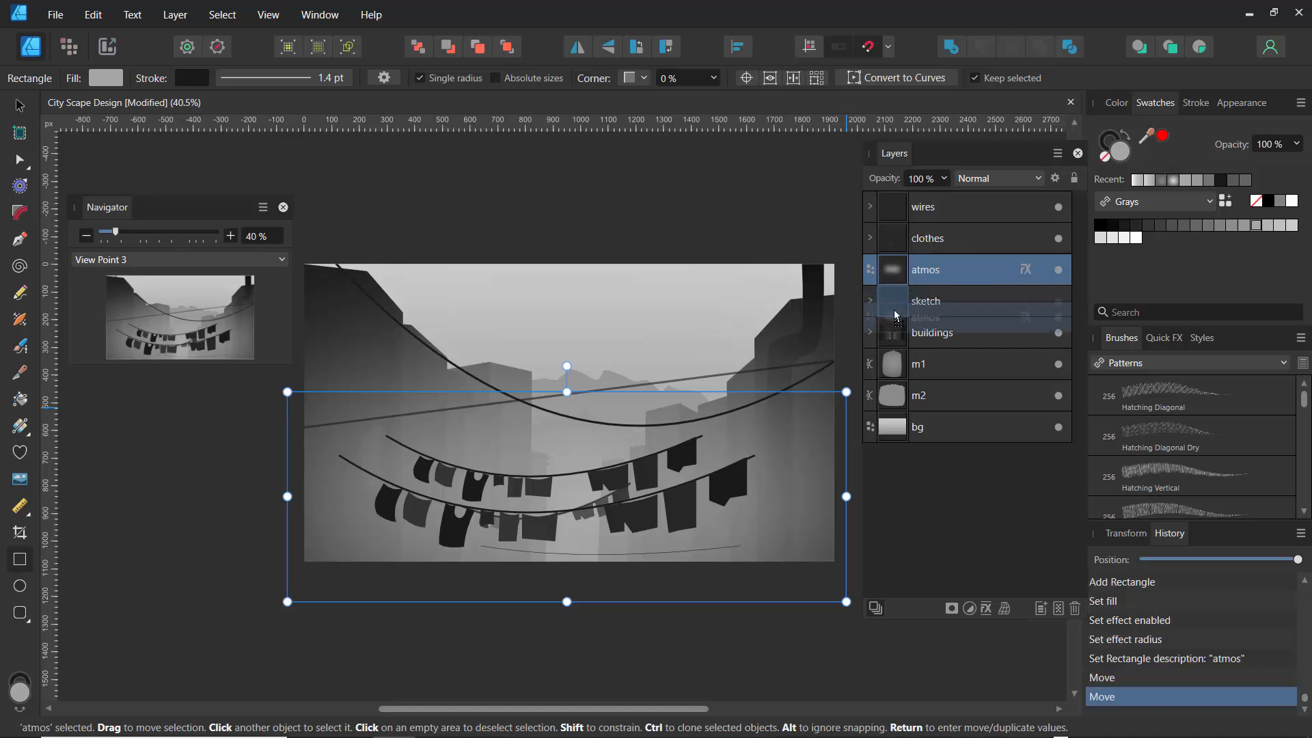
key("ctrl+bracketleft")
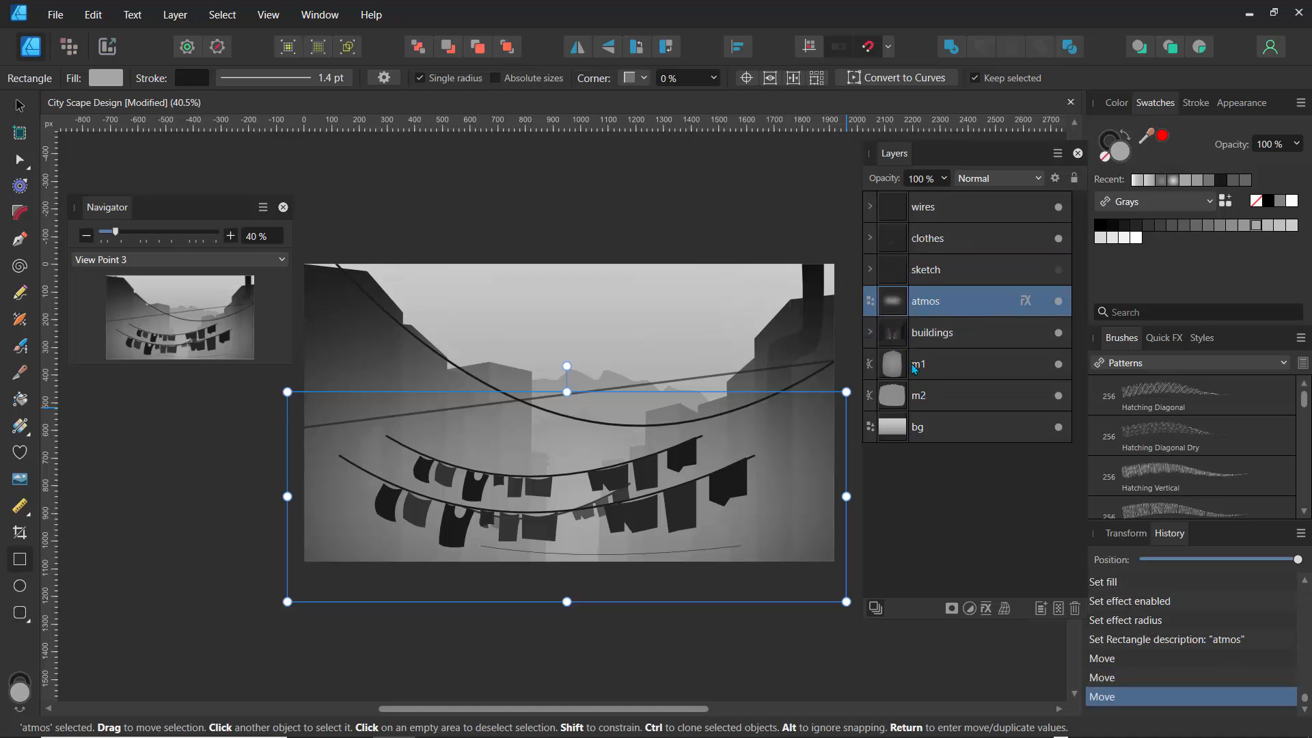
left_click(871, 333)
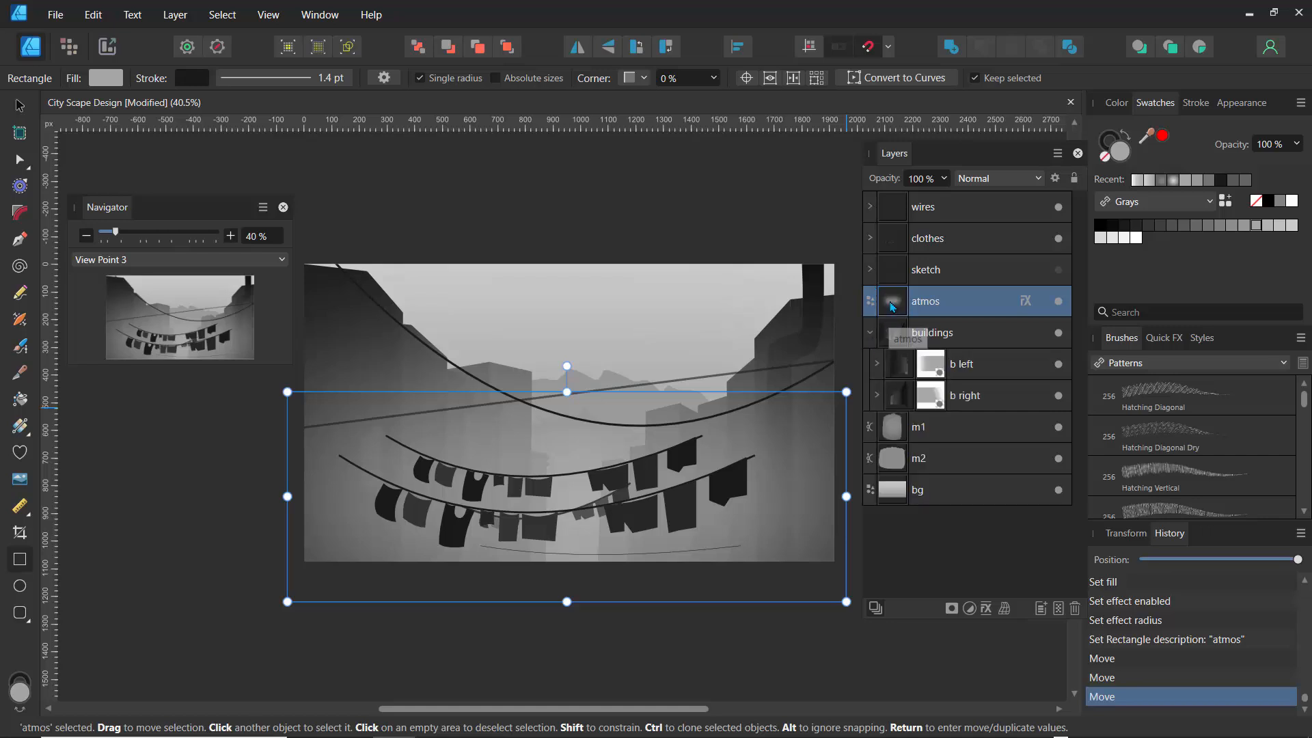
left_click_drag(892, 307, 898, 422)
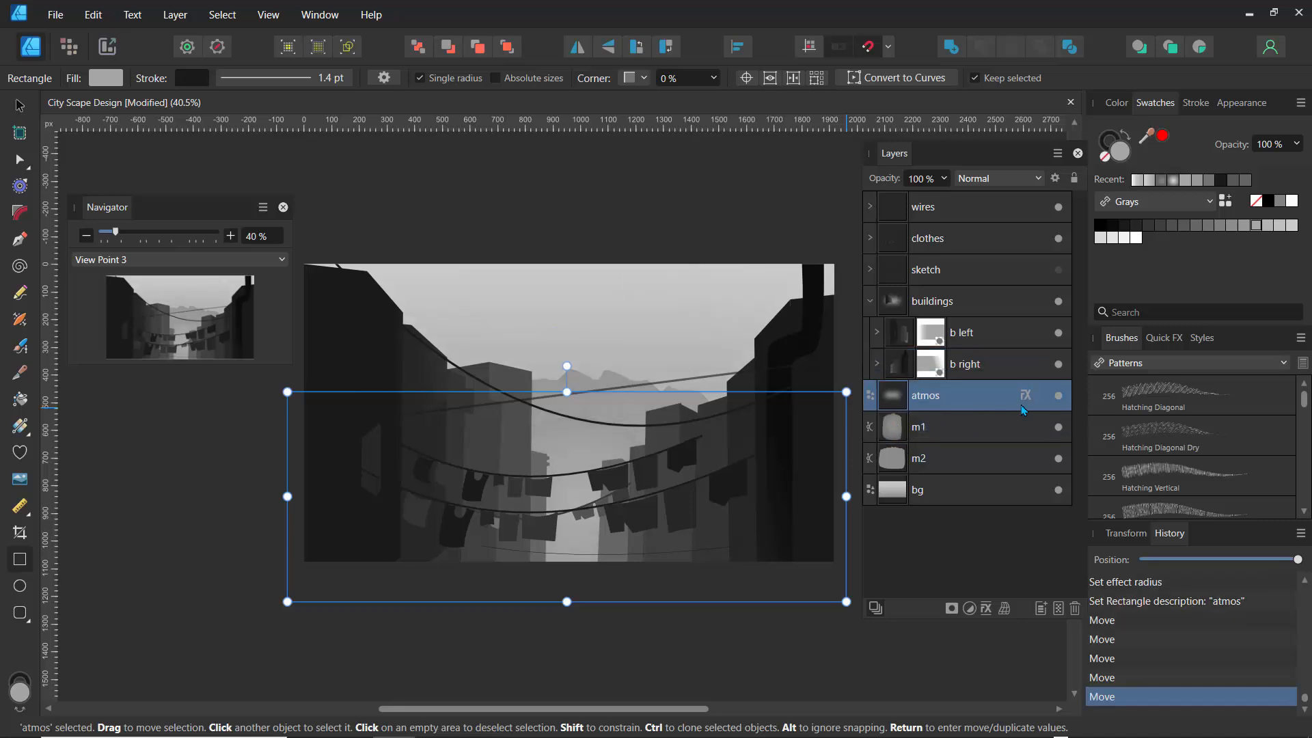
Toggle the atmos layer's visibility repeatedly to compare the alley with and without the fog, leaving it visible
left_click(1056, 397)
left_click(1057, 397)
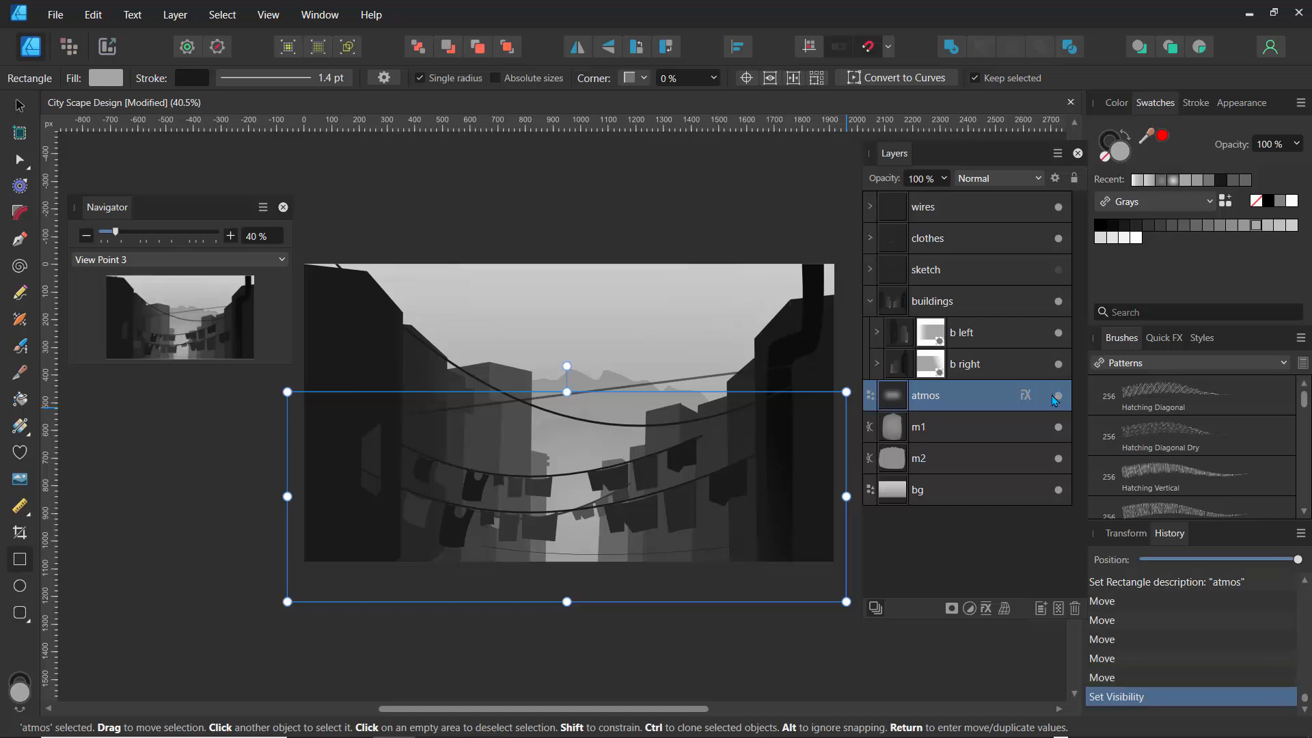
left_click(1057, 397)
left_click(1057, 397)
left_click(1056, 400)
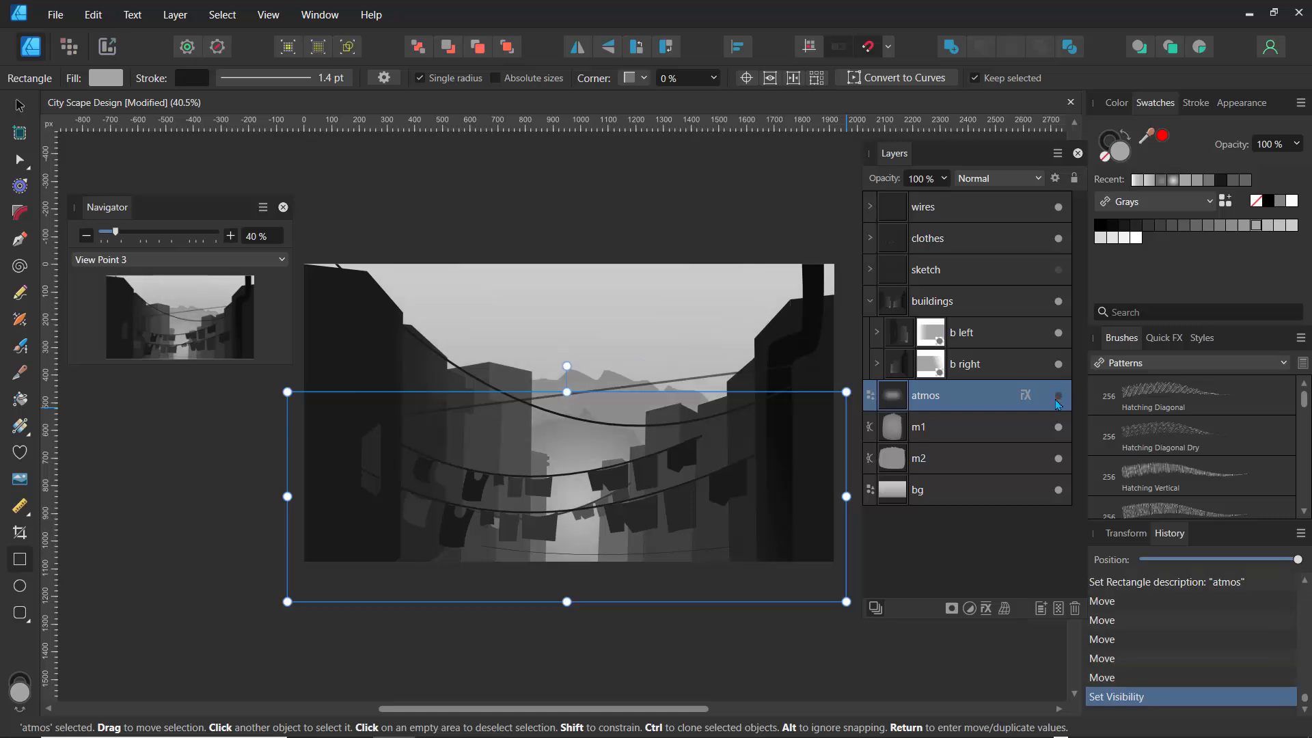
left_click(1057, 402)
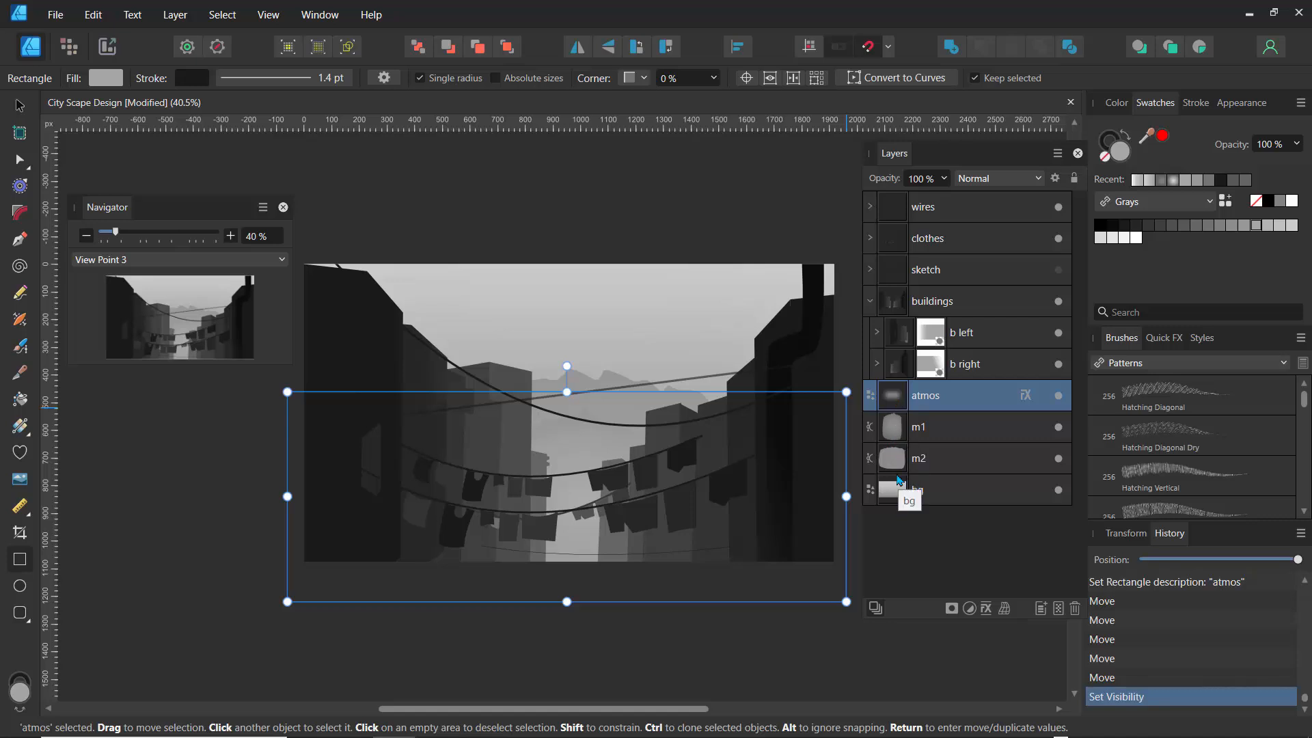
left_click(1057, 397)
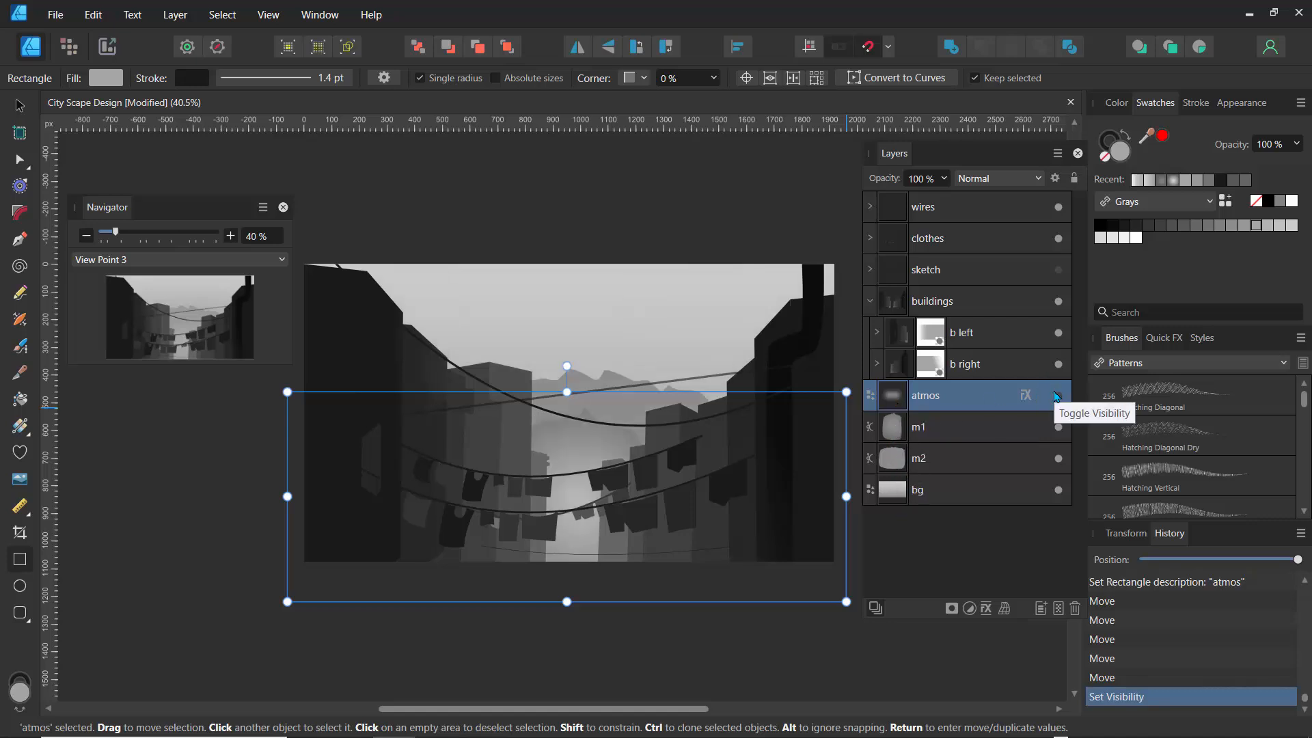
left_click(1059, 399)
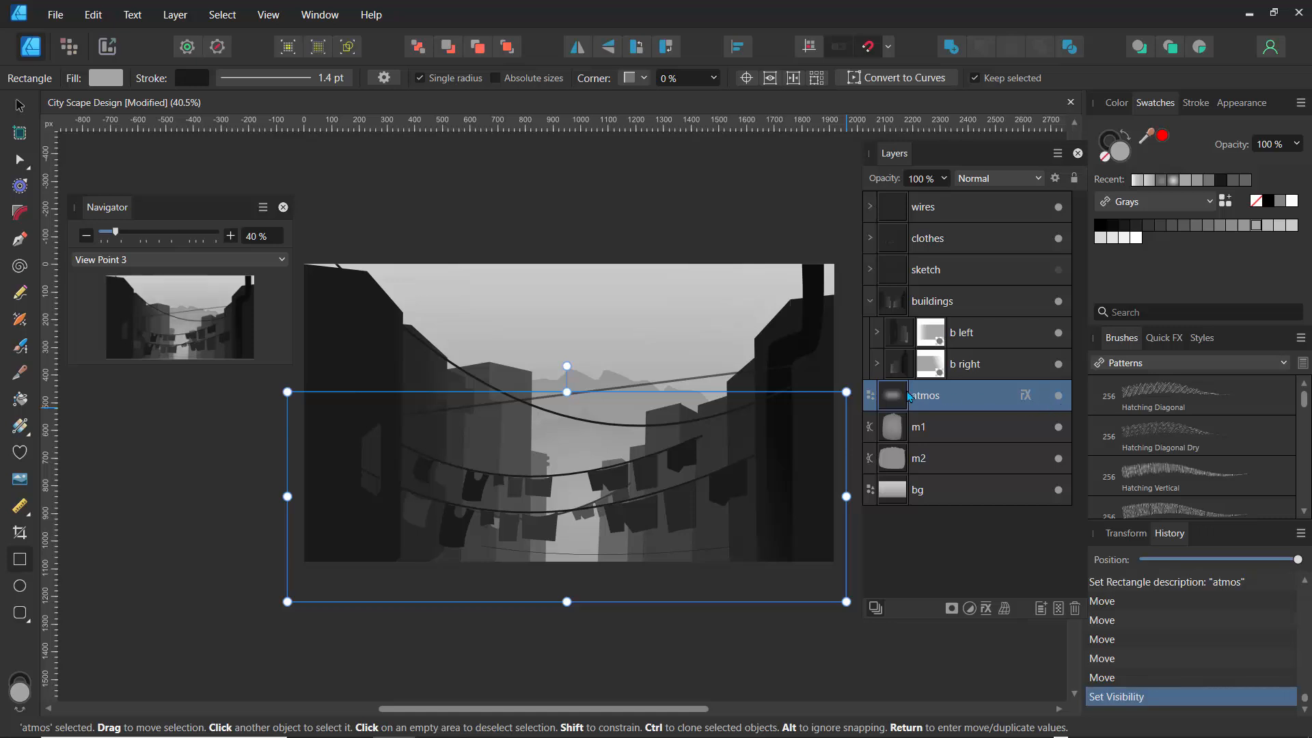
Move the atmos layer back up between wires and clothes, and set its opacity to 29%
left_click_drag(893, 396, 895, 326)
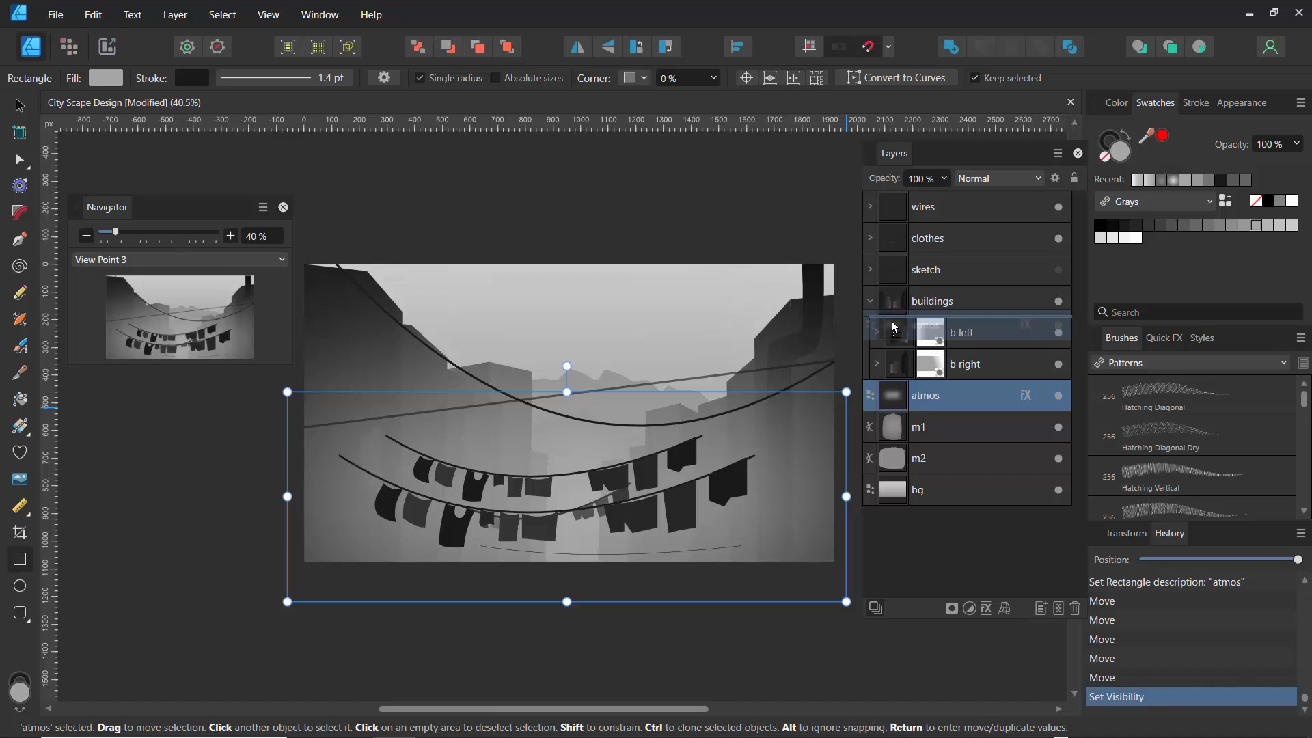
mouse_move(896, 328)
left_mouse_down()
mouse_move(896, 219)
mouse_move(897, 231)
left_mouse_up()
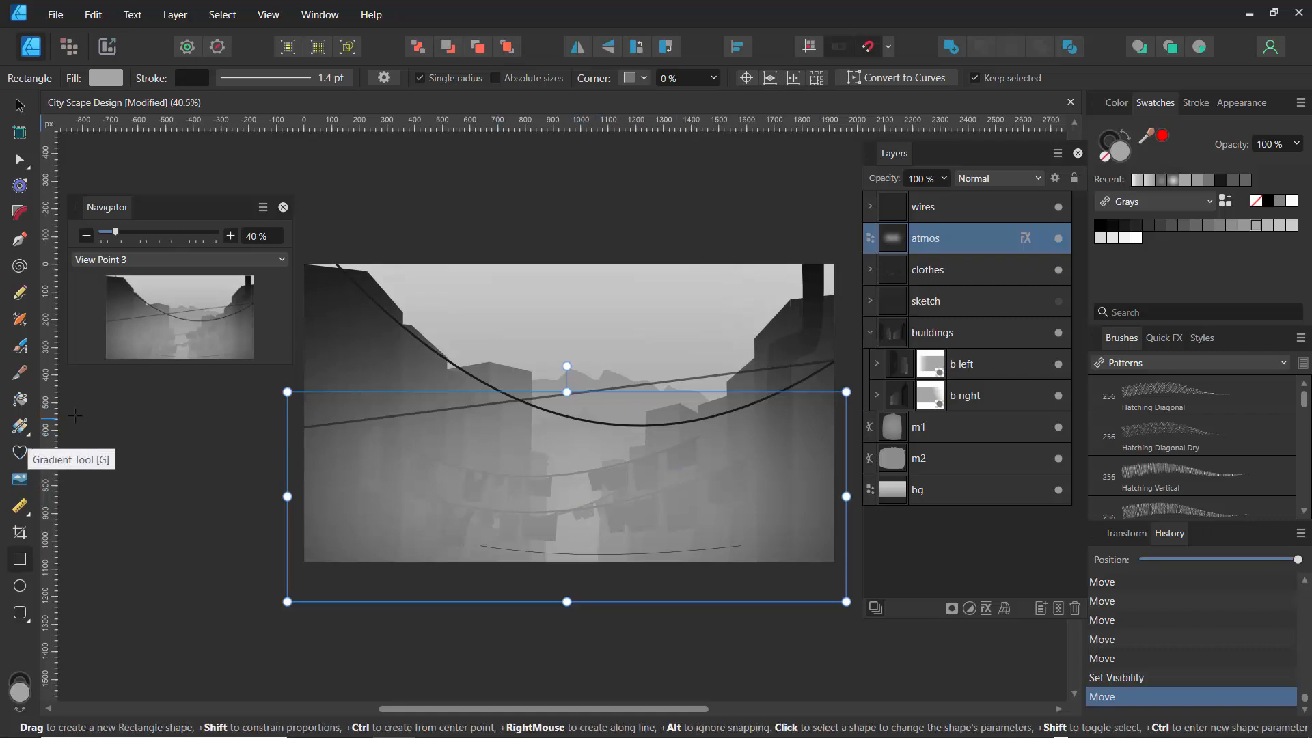
left_click(944, 179)
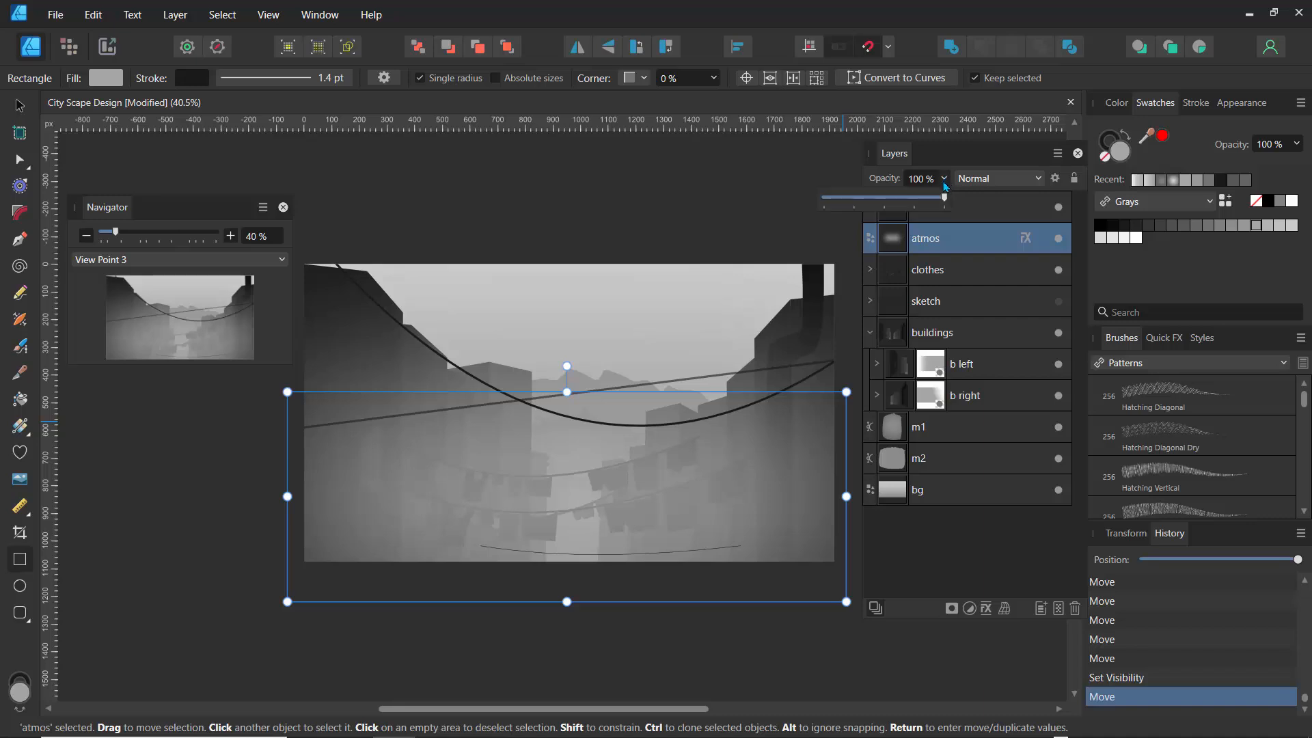
left_click_drag(946, 198, 864, 225)
Lower the atmos rectangle until its upper edge sits about 620 px down the artwork
left_click(20, 106)
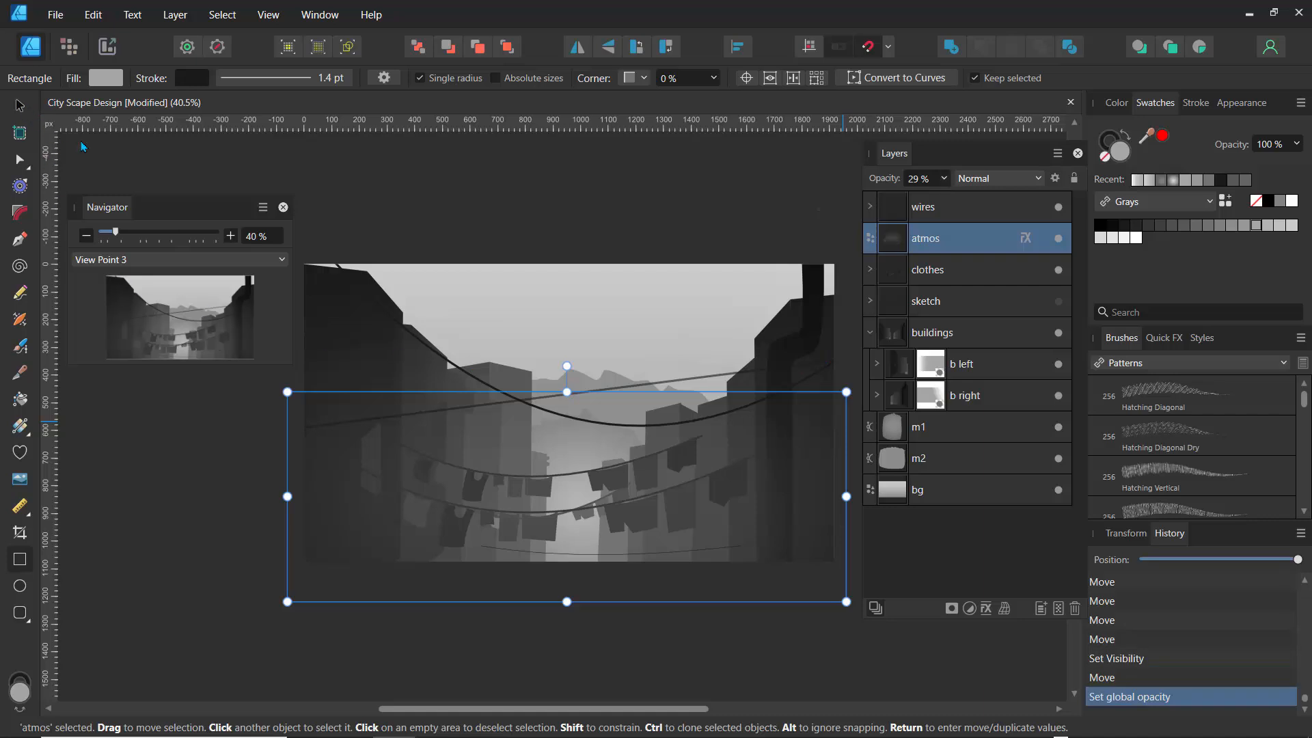
left_click_drag(585, 505, 596, 594)
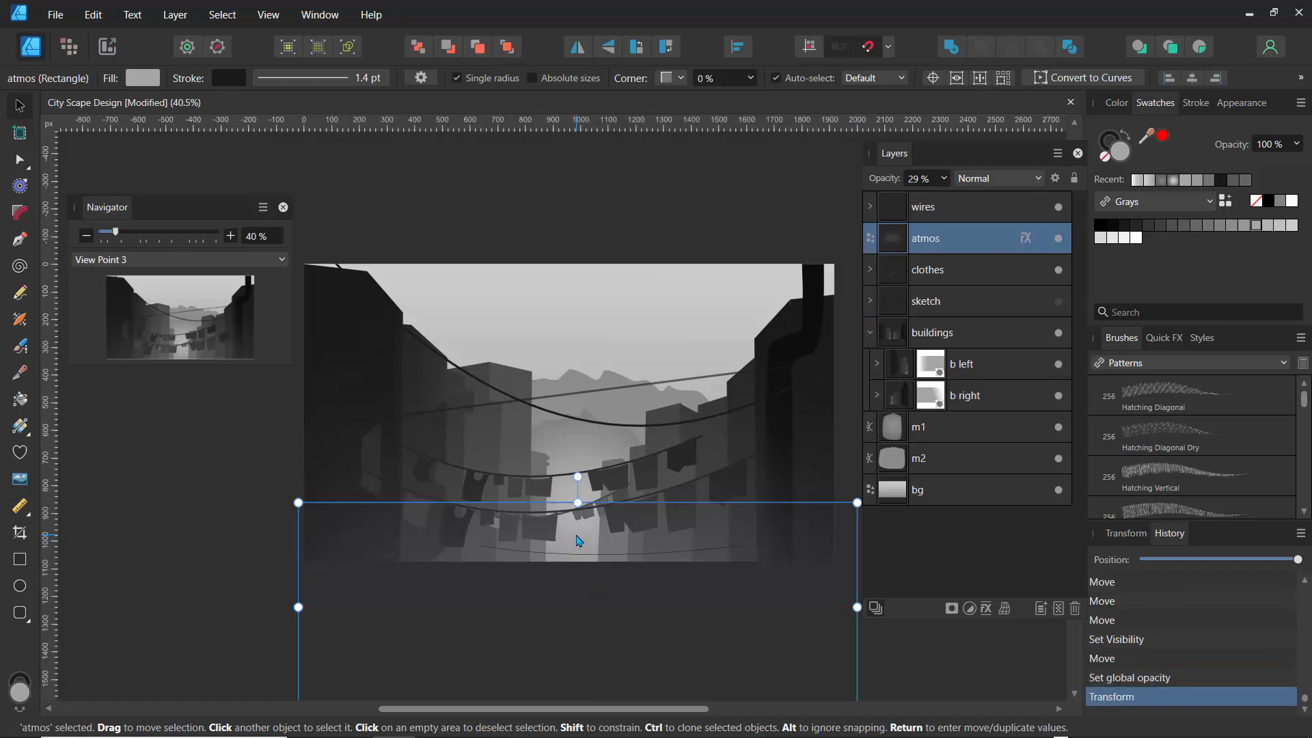
mouse_move(582, 540)
left_mouse_down()
mouse_move(592, 680)
mouse_move(589, 474)
mouse_move(592, 564)
left_mouse_up()
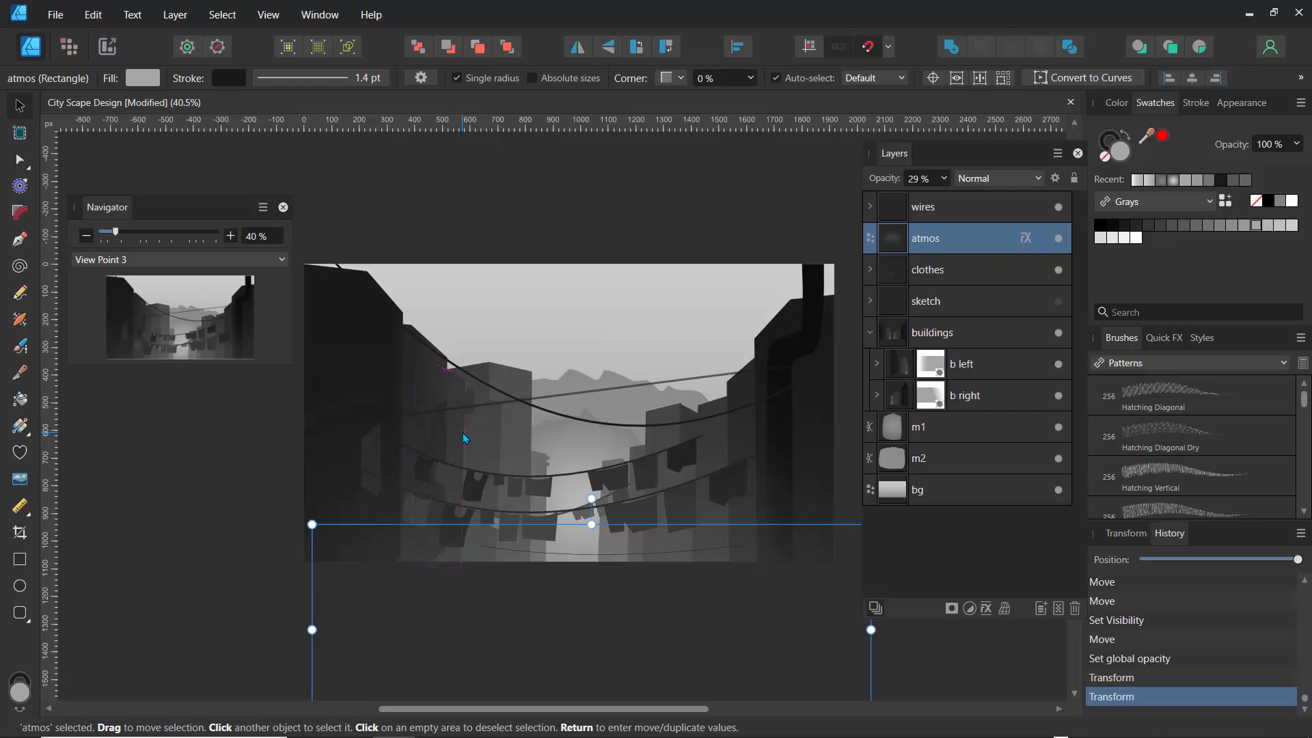
left_click_drag(509, 559, 503, 458)
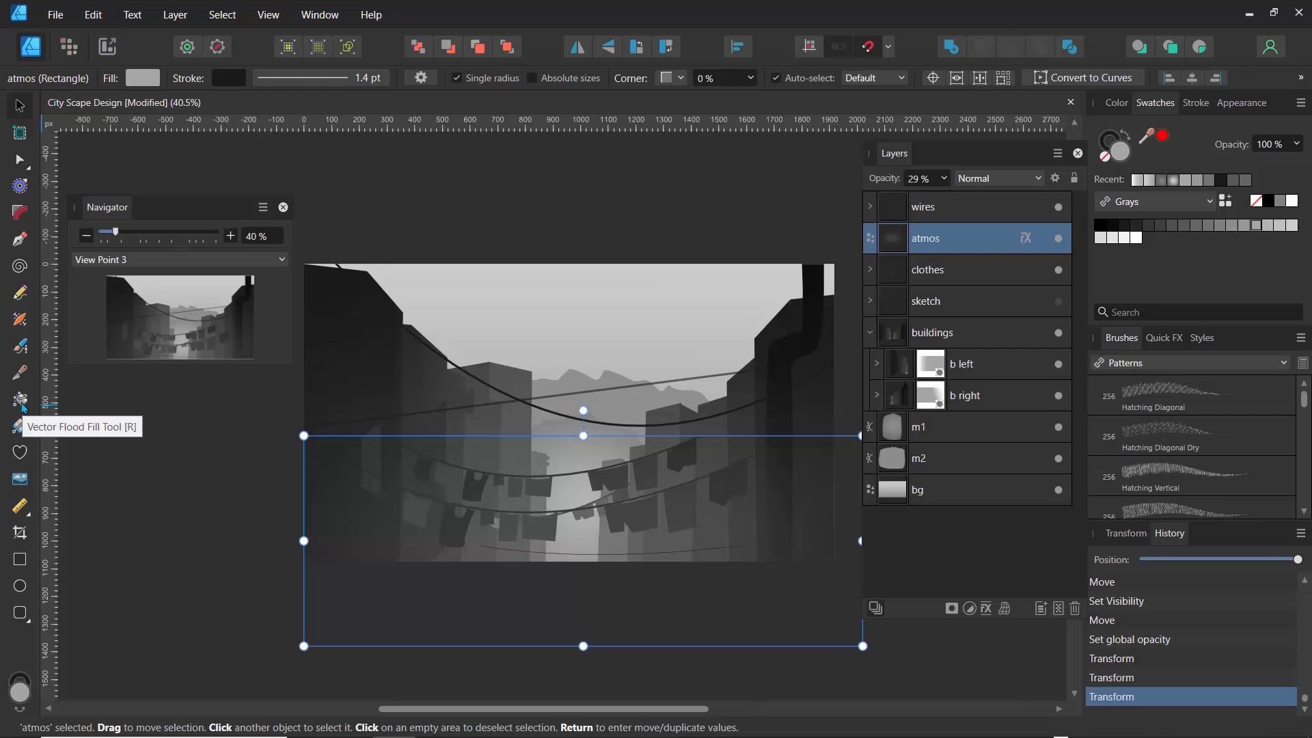
Give the atmos rectangle a vertical linear transparency fading out below the artwork's lower edge, with its midpoint near the transparent end
left_click_drag(25, 429, 68, 445)
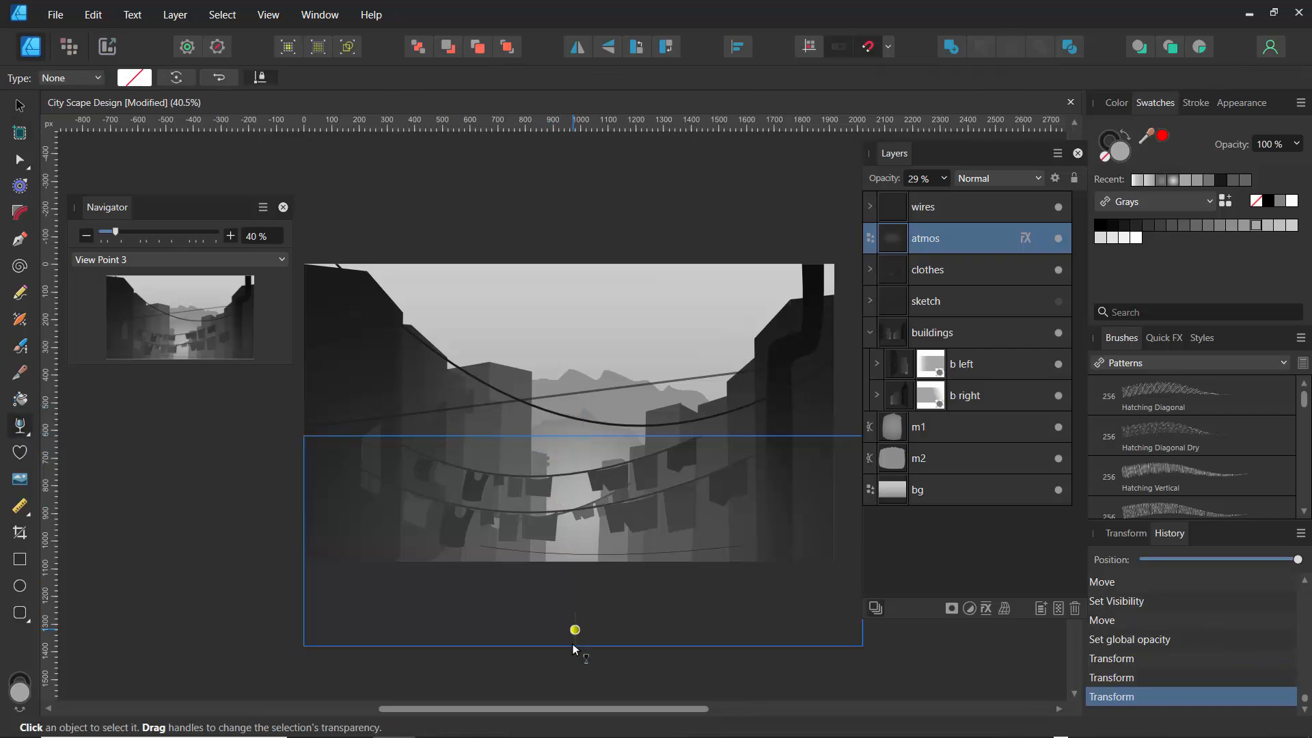
left_click_drag(583, 303, 580, 589)
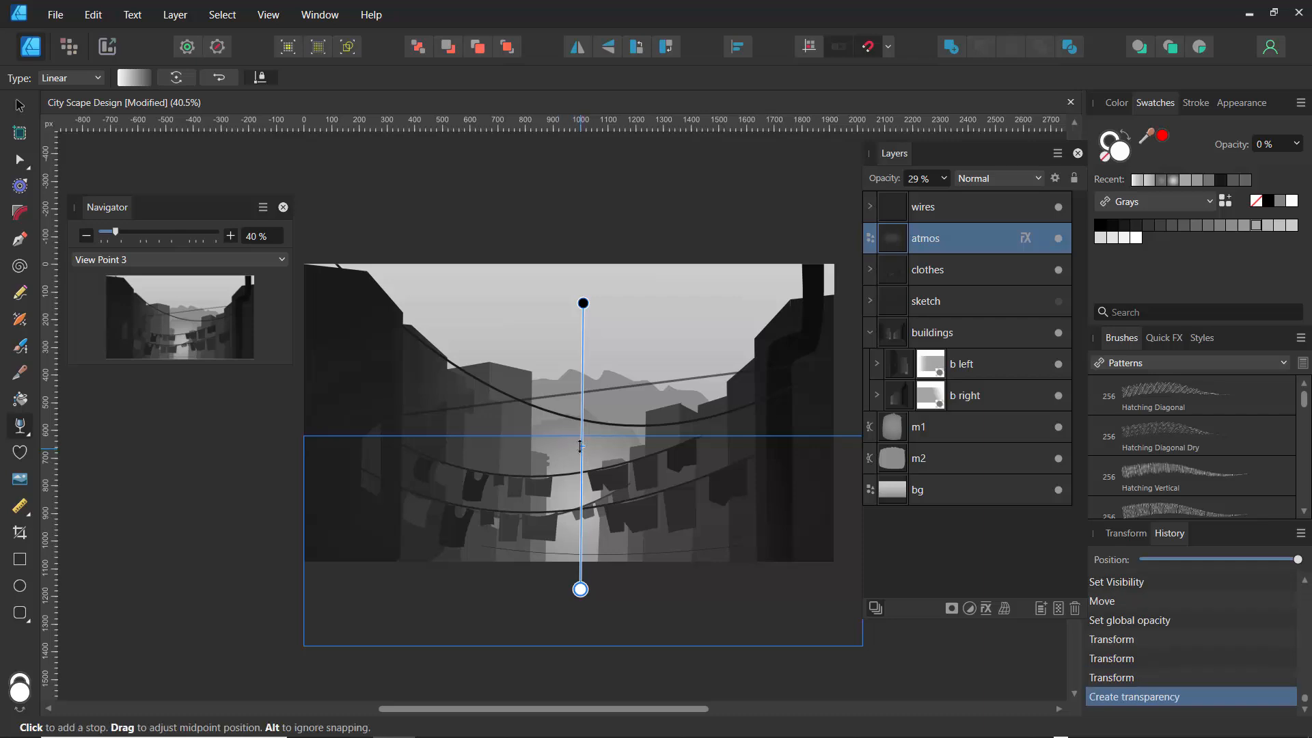
left_click_drag(582, 450, 583, 606)
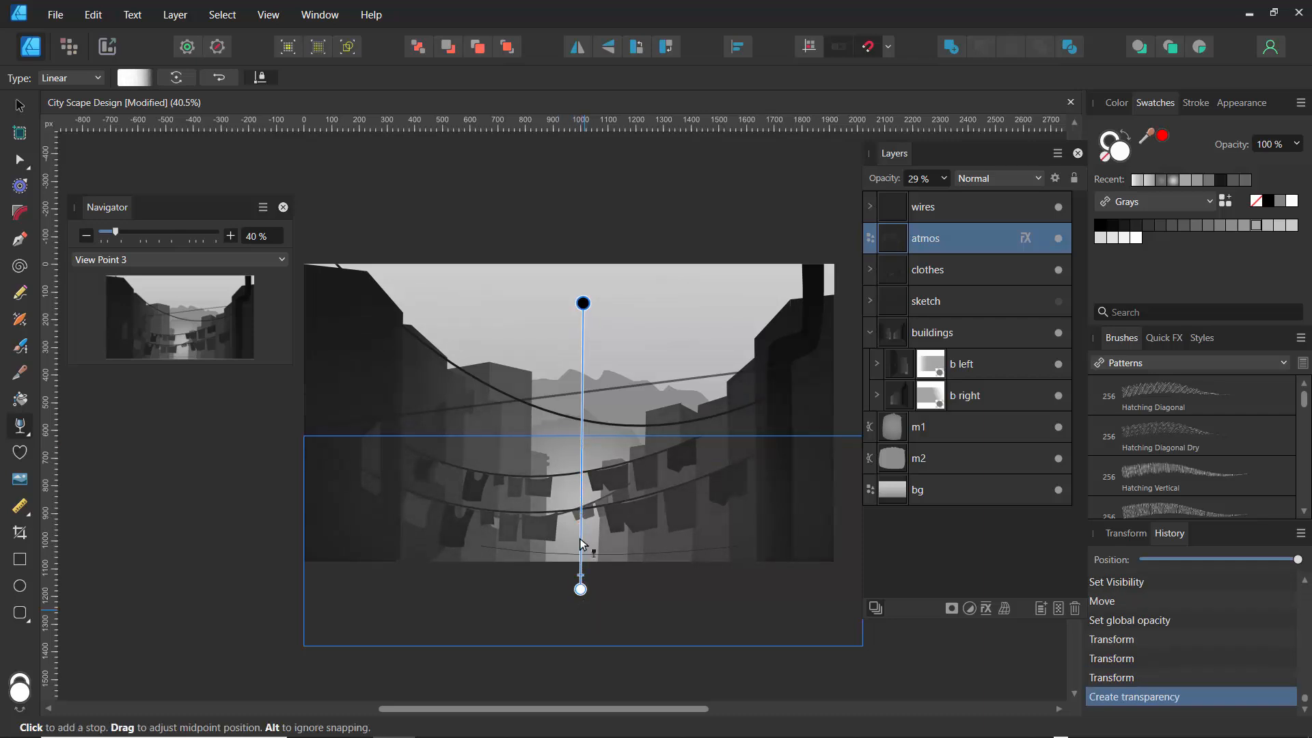
Move the atmos rectangle up until its upper edge meets the artwork's upper edge
left_click(22, 107)
mouse_move(546, 356)
left_mouse_down()
mouse_move(547, 322)
mouse_move(553, 335)
left_mouse_up()
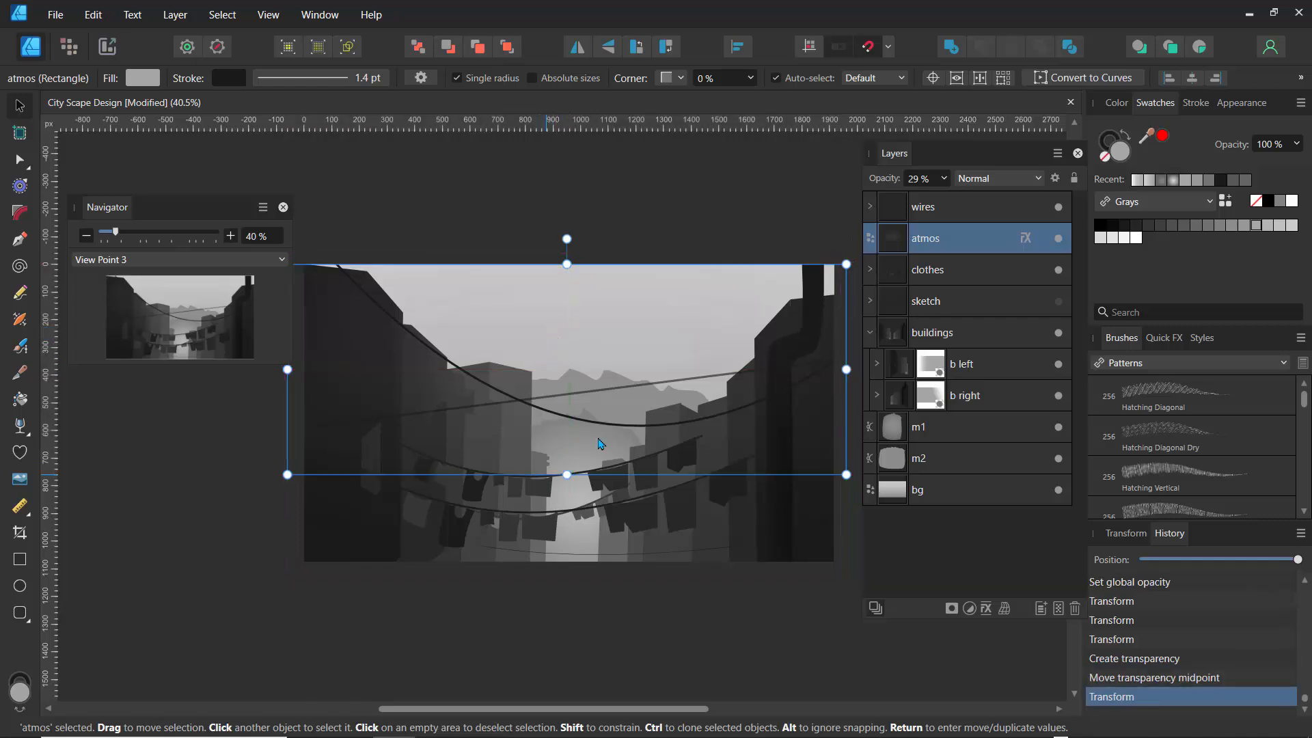
Set the atmos rectangle's opacity to 57% and align its left edge with the artwork's left edge
left_click(944, 179)
left_click_drag(945, 197, 977, 217)
left_click_drag(550, 302, 591, 335)
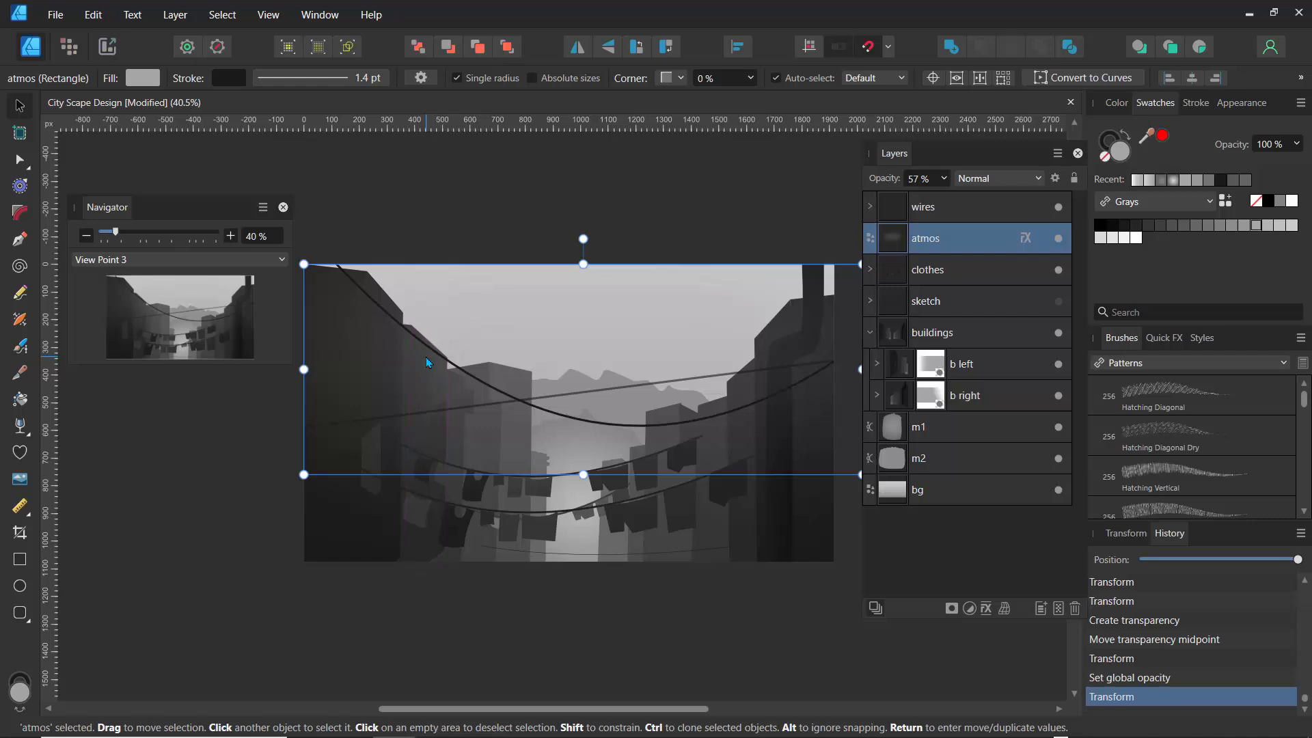
left_click(235, 474)
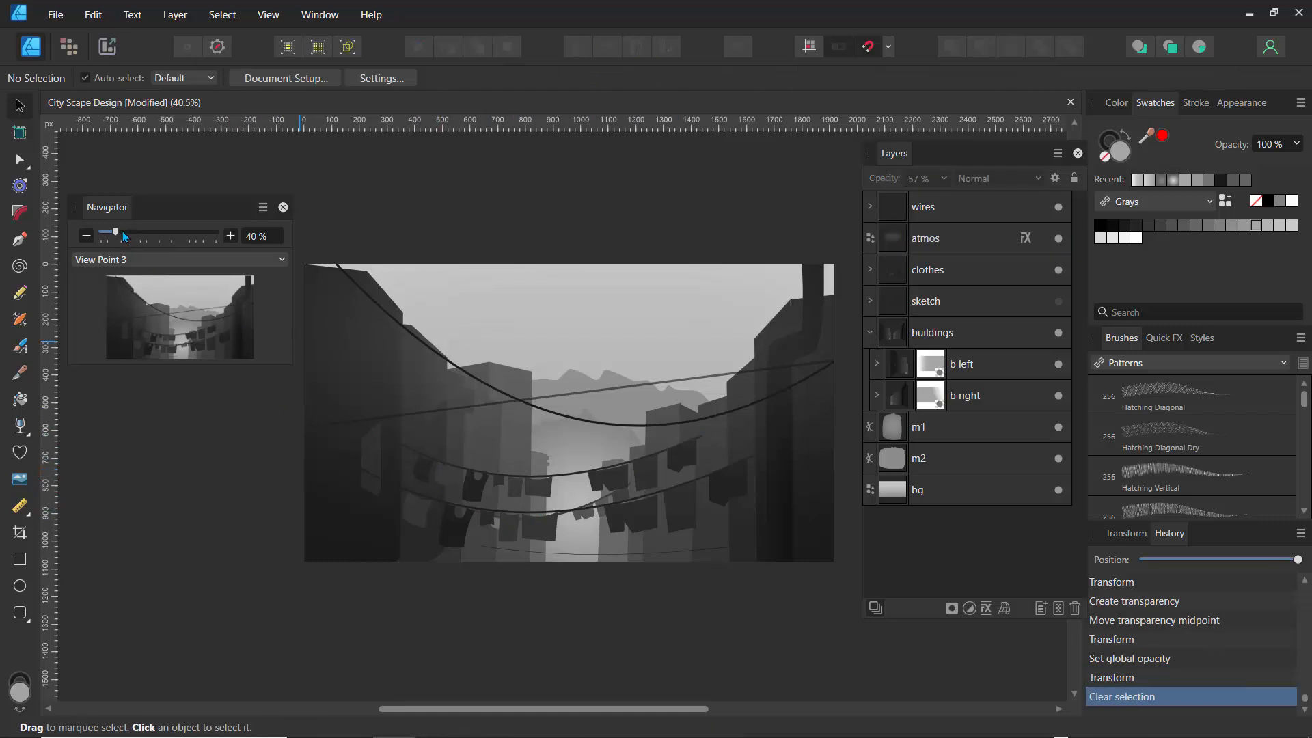
Toggle the visibility of groups 3, 2 and 1 inside clothes to identify which clothesline each contains
left_click_drag(126, 233, 146, 240)
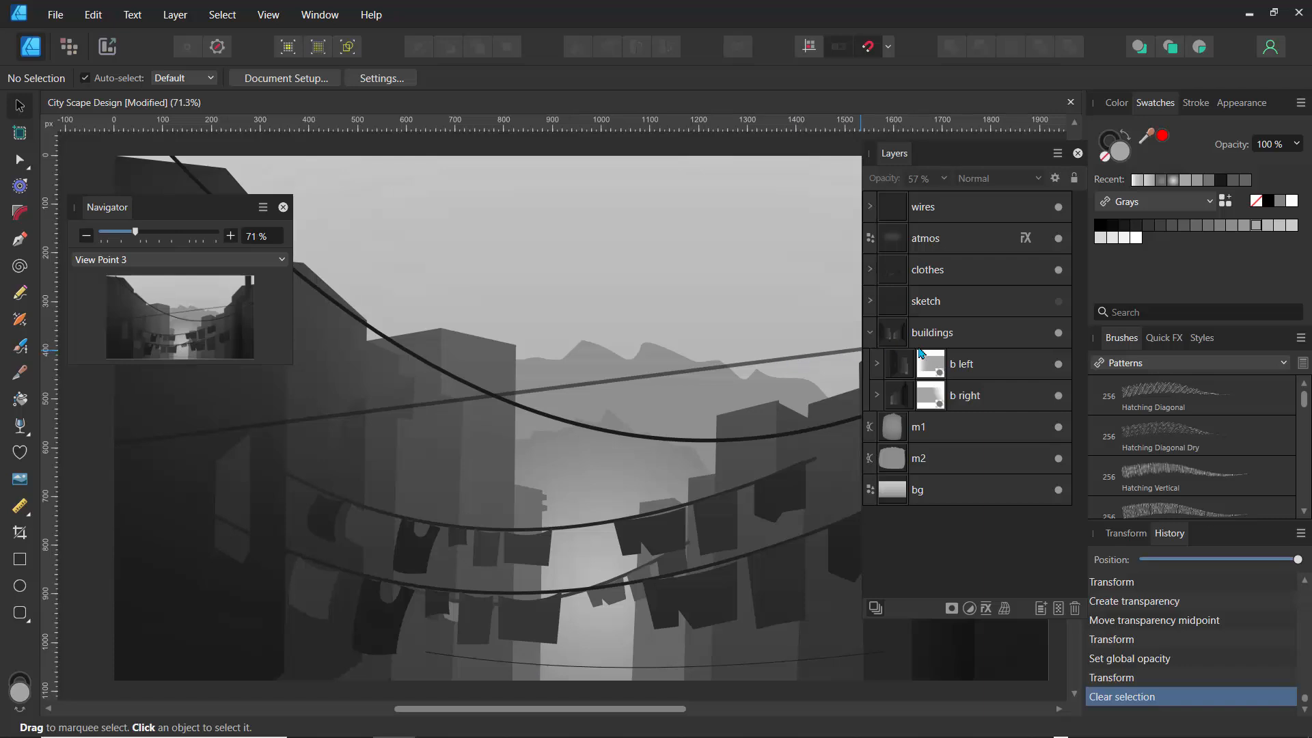
left_click(869, 268)
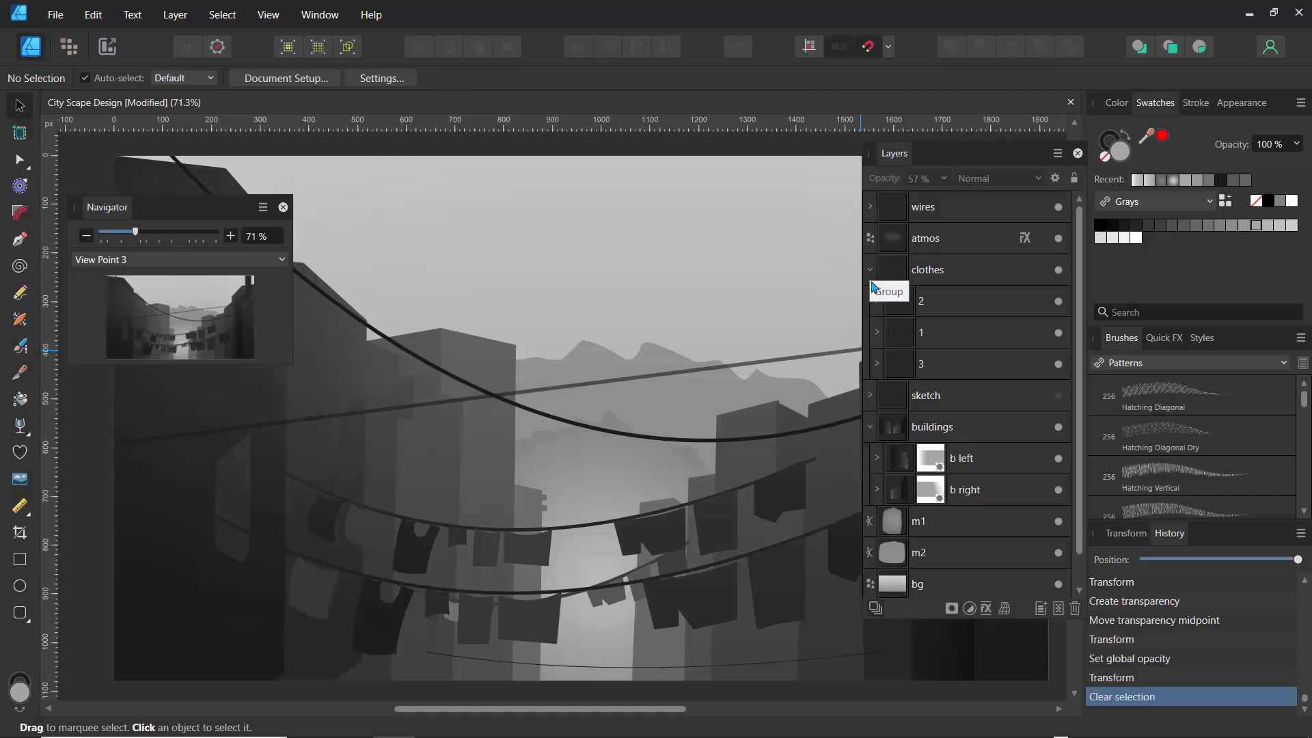
left_click(905, 371)
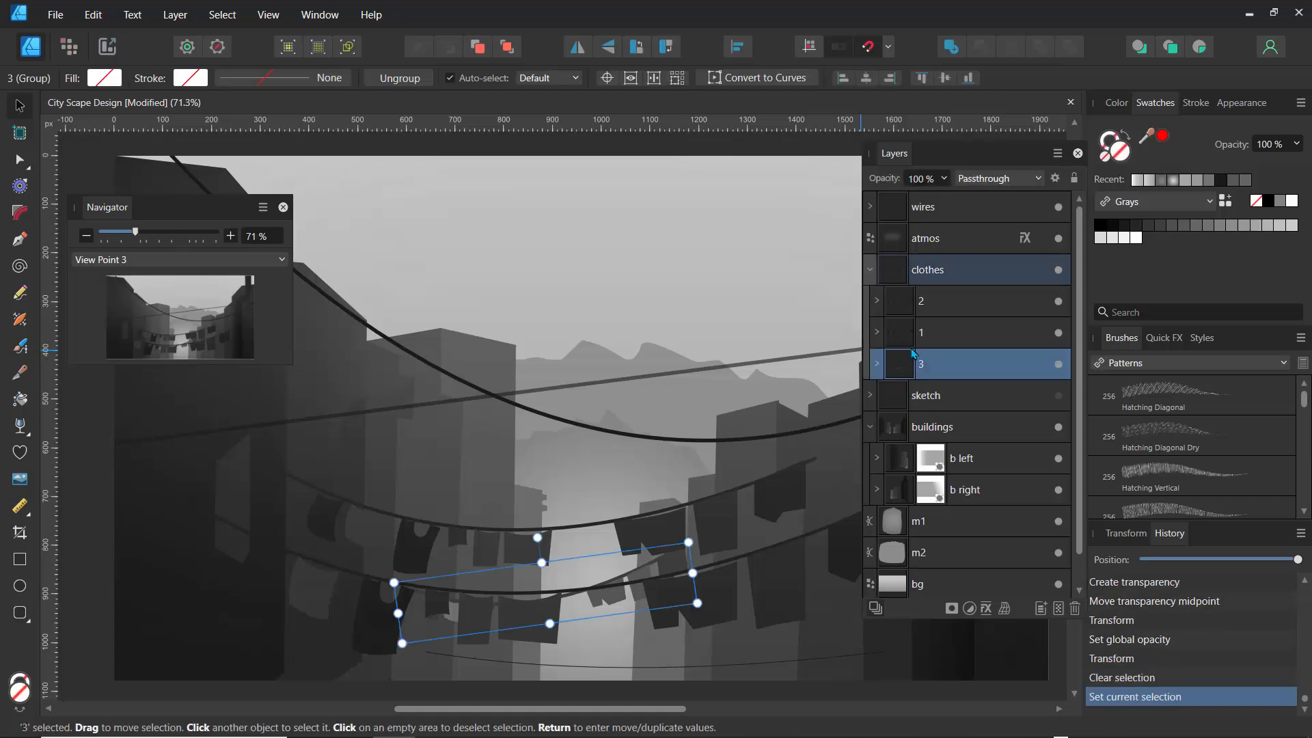
left_click(1057, 366)
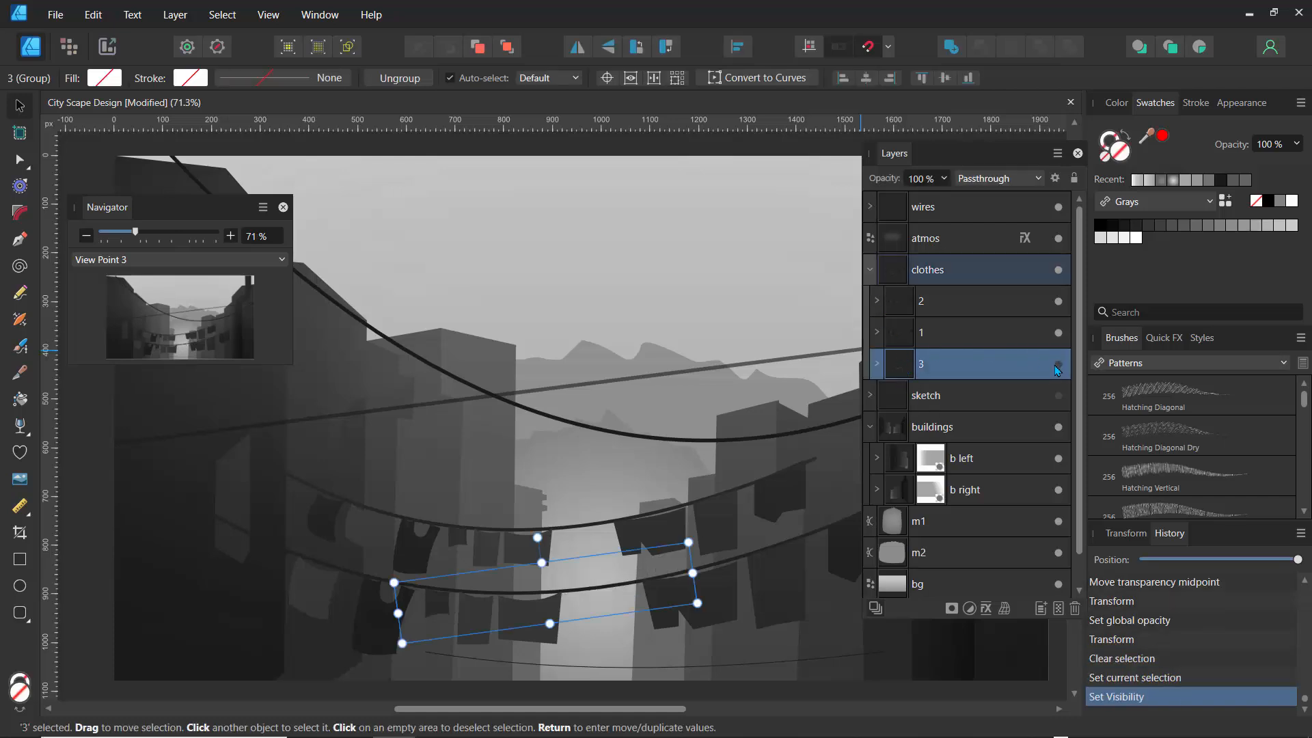
left_click(1058, 364)
left_click(1058, 301)
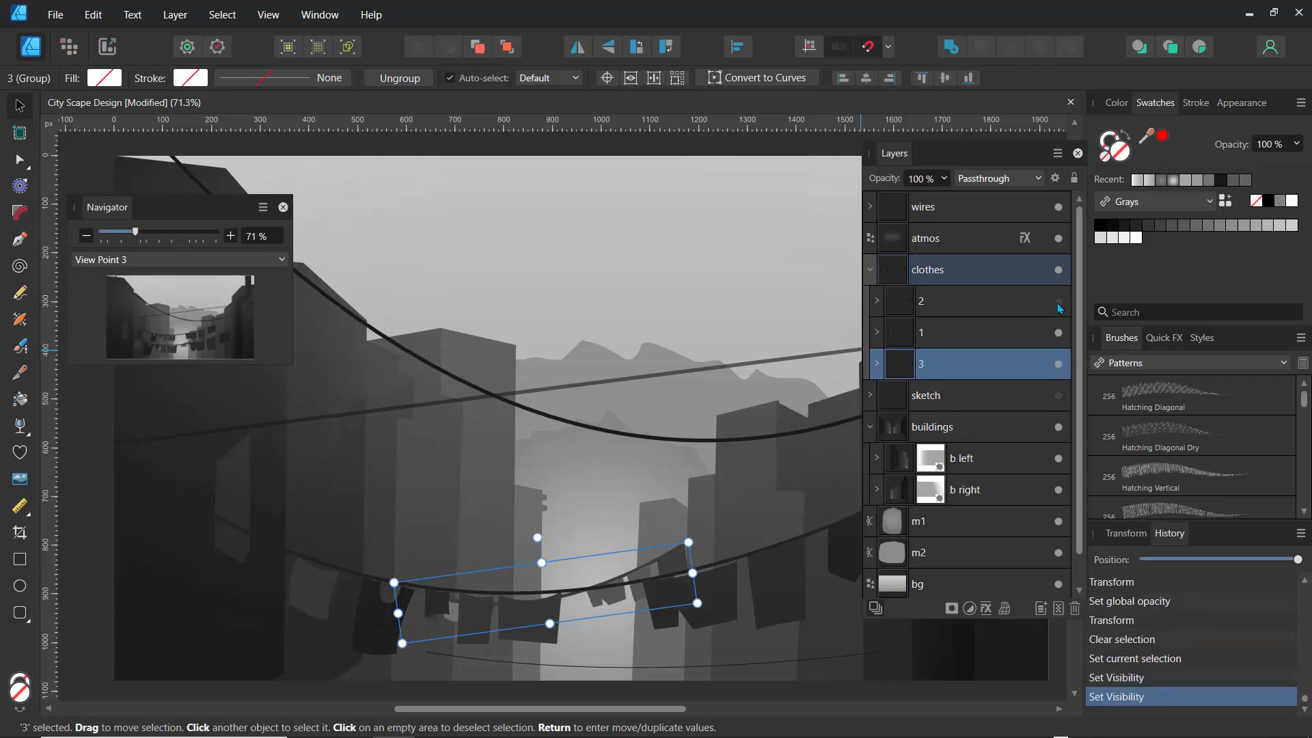
left_click(1059, 333)
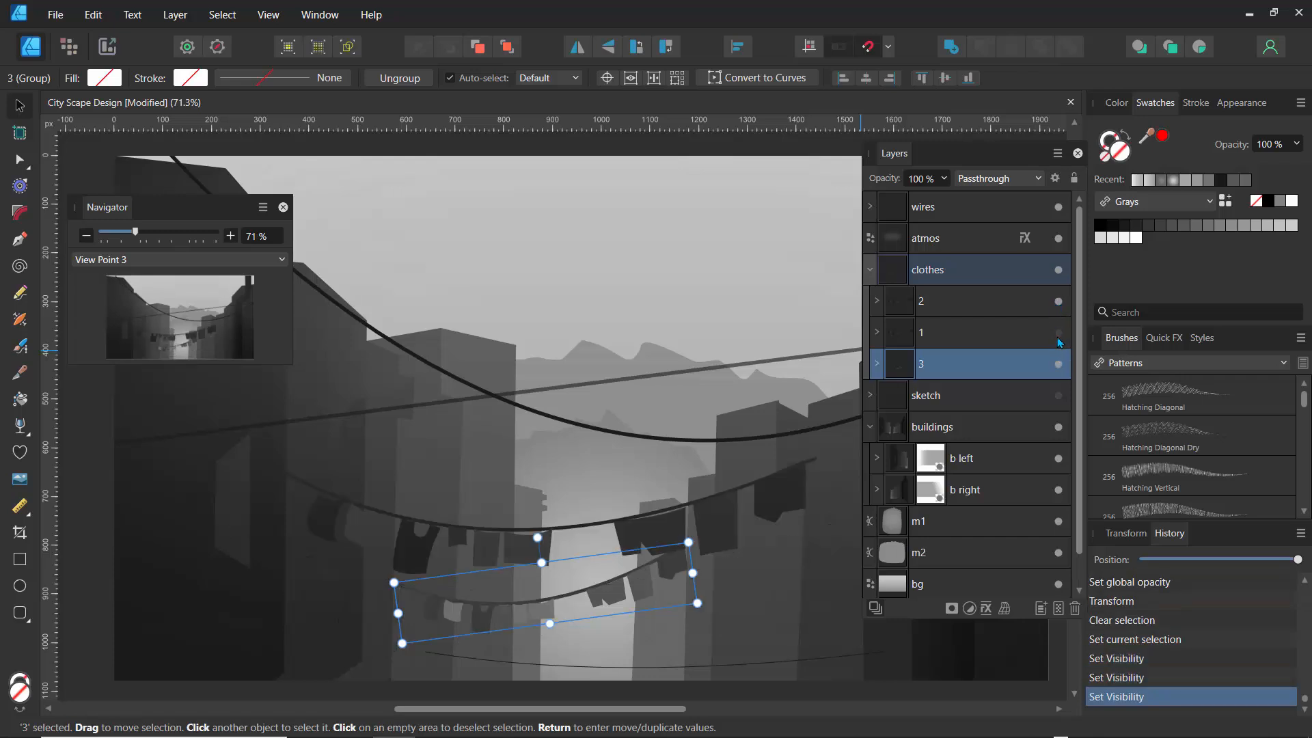
left_click(1059, 335)
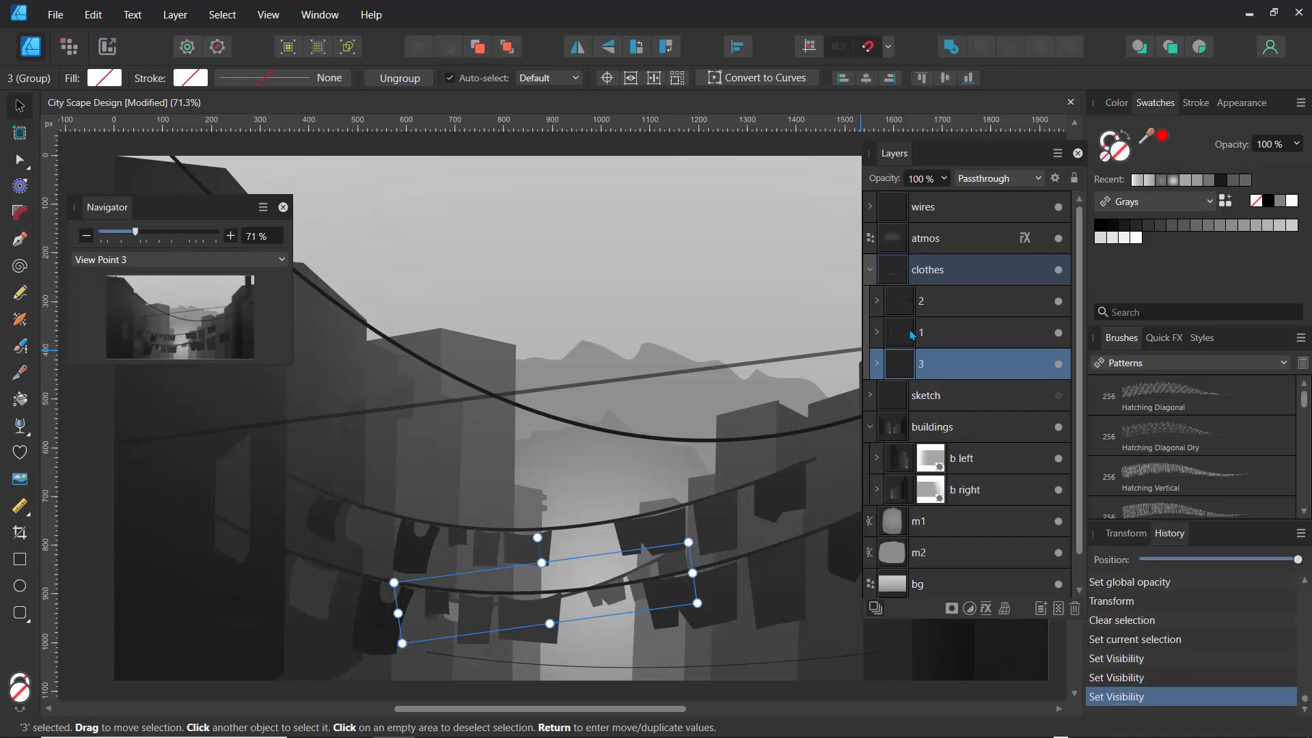
Apply a Mesh warp group to the leftmost cloth curve in clothes group 1
left_click(899, 343)
left_click(876, 333)
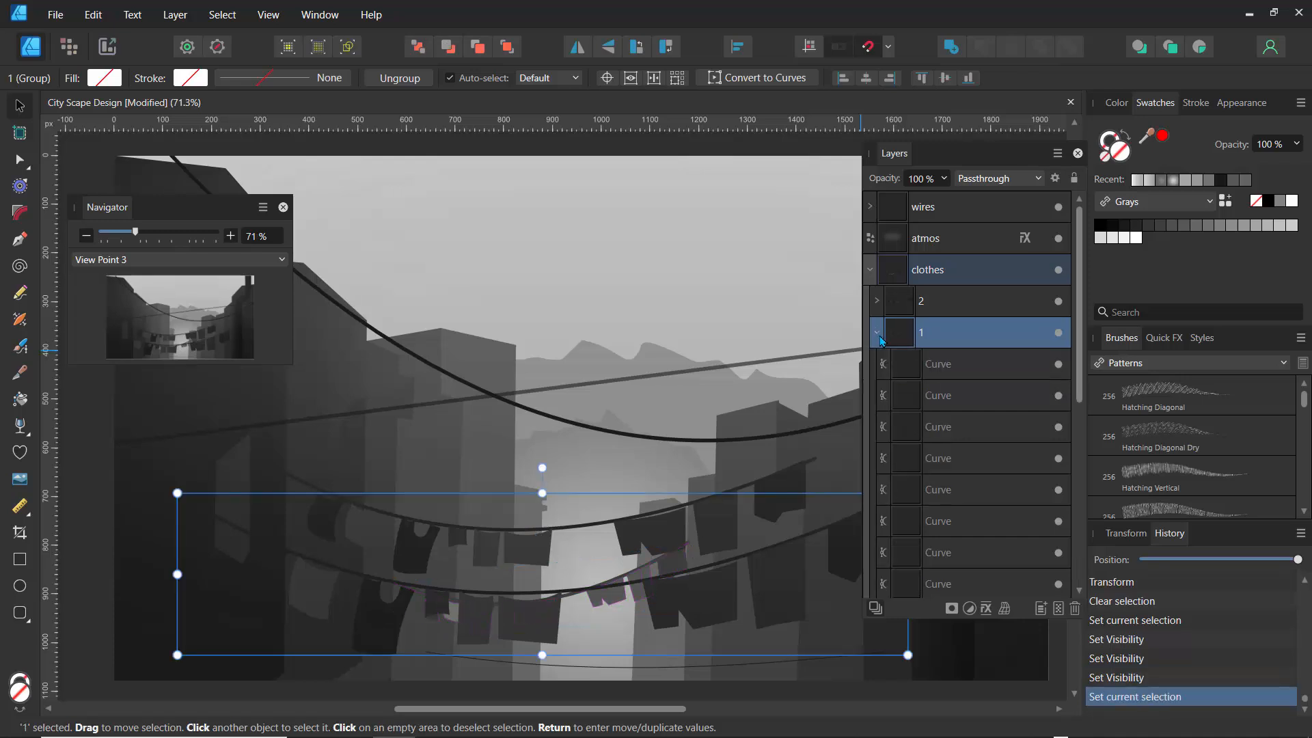
left_click_drag(1078, 376, 1078, 420)
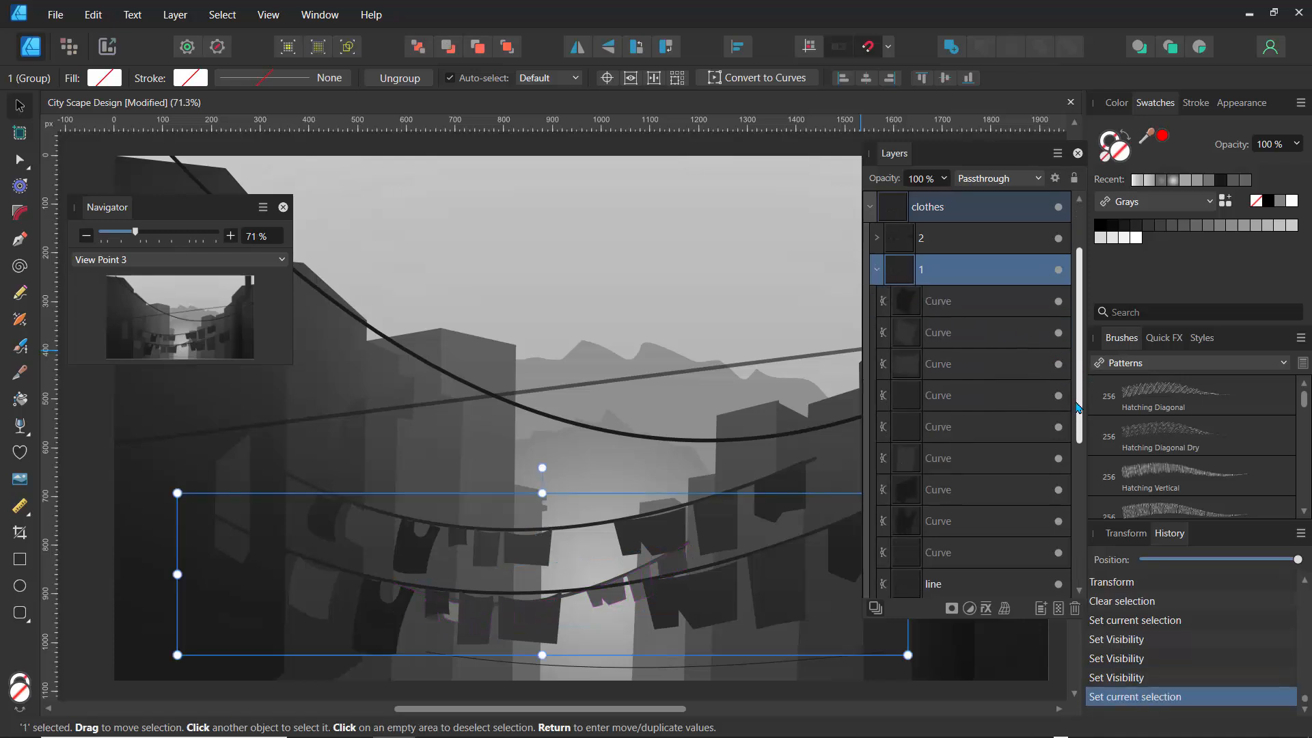
left_click(905, 313)
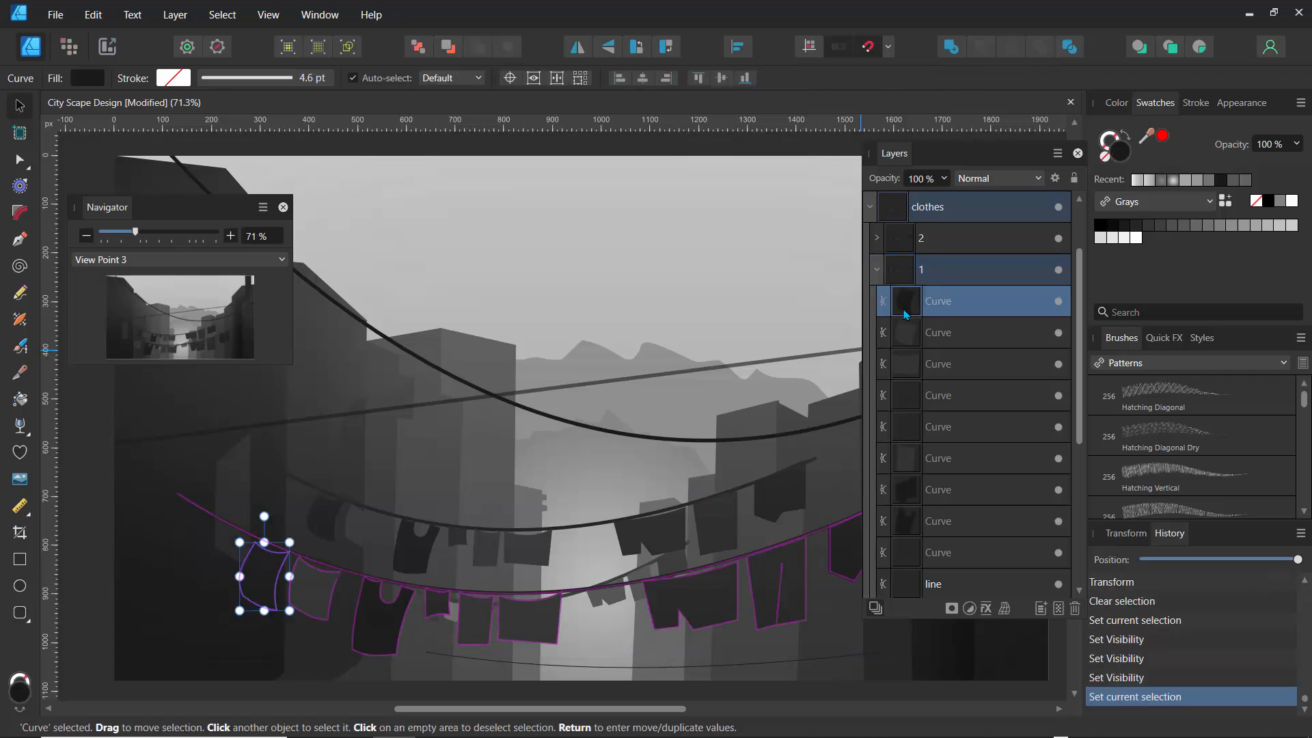
left_click(905, 338)
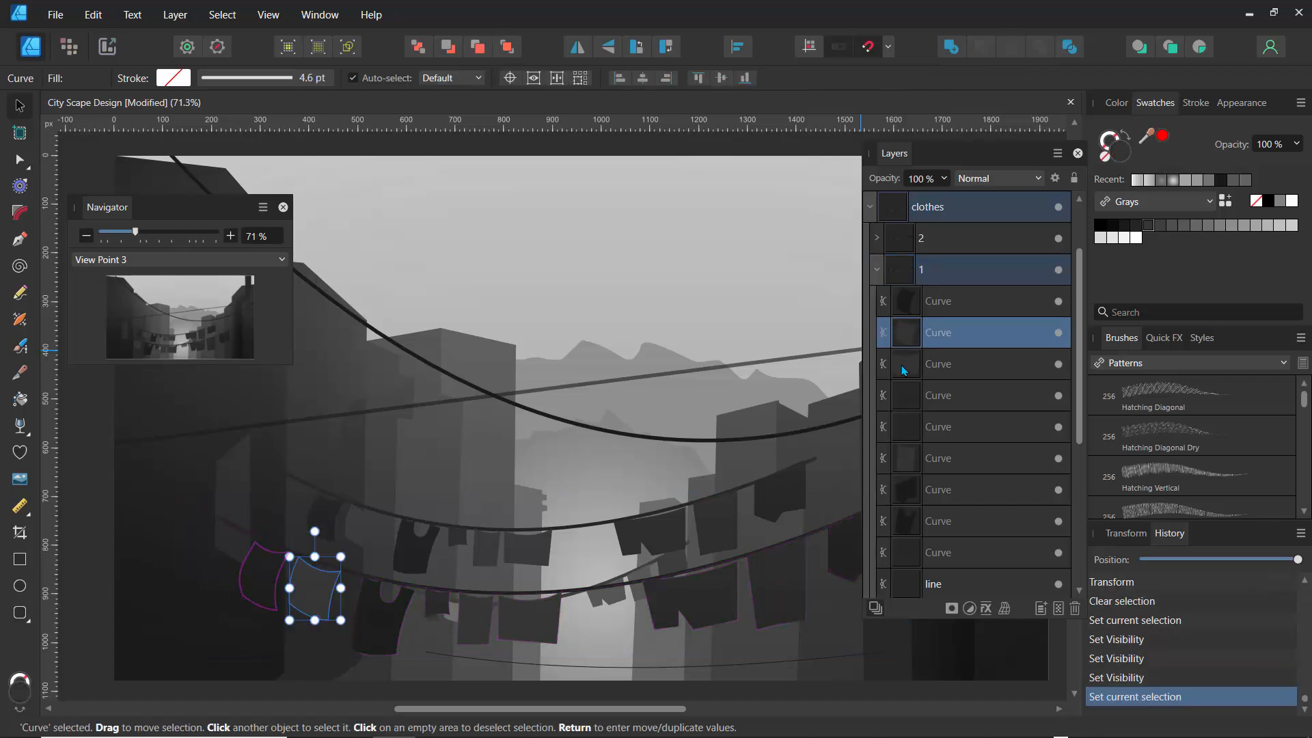
left_click(905, 372)
left_click(910, 315)
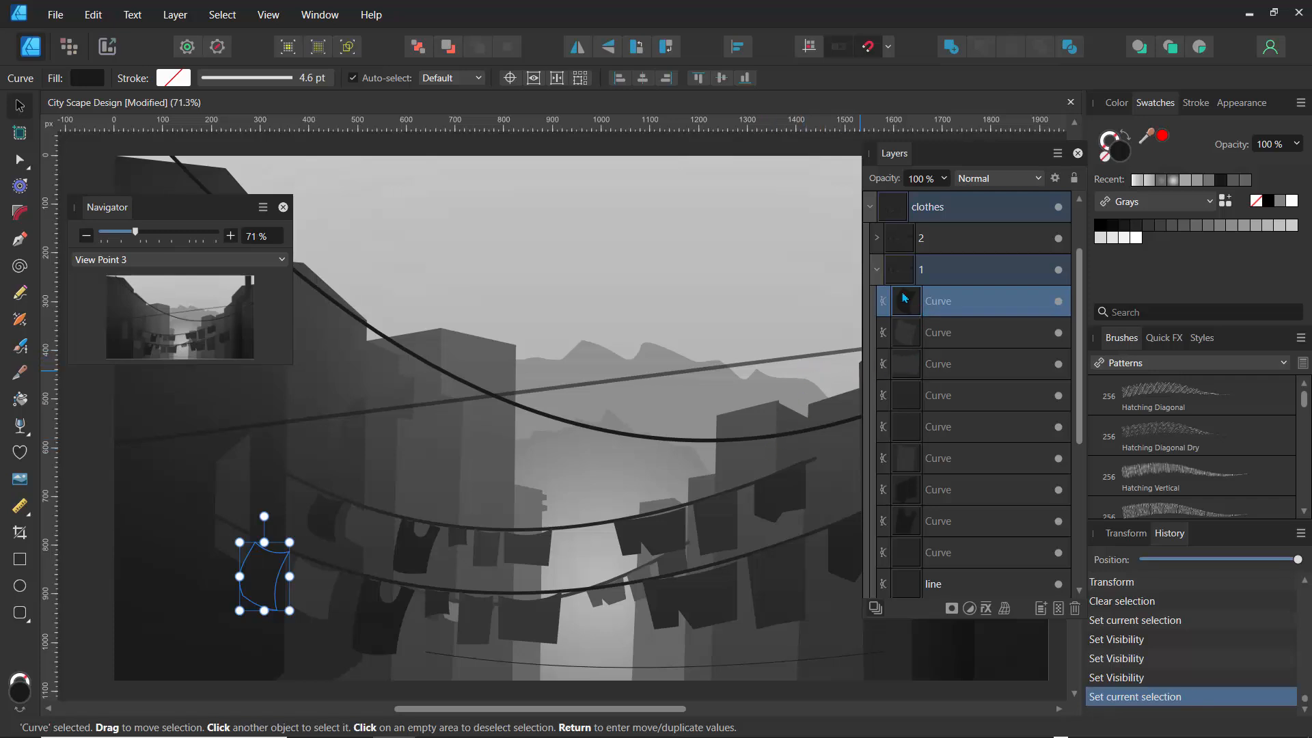
right_click(907, 304)
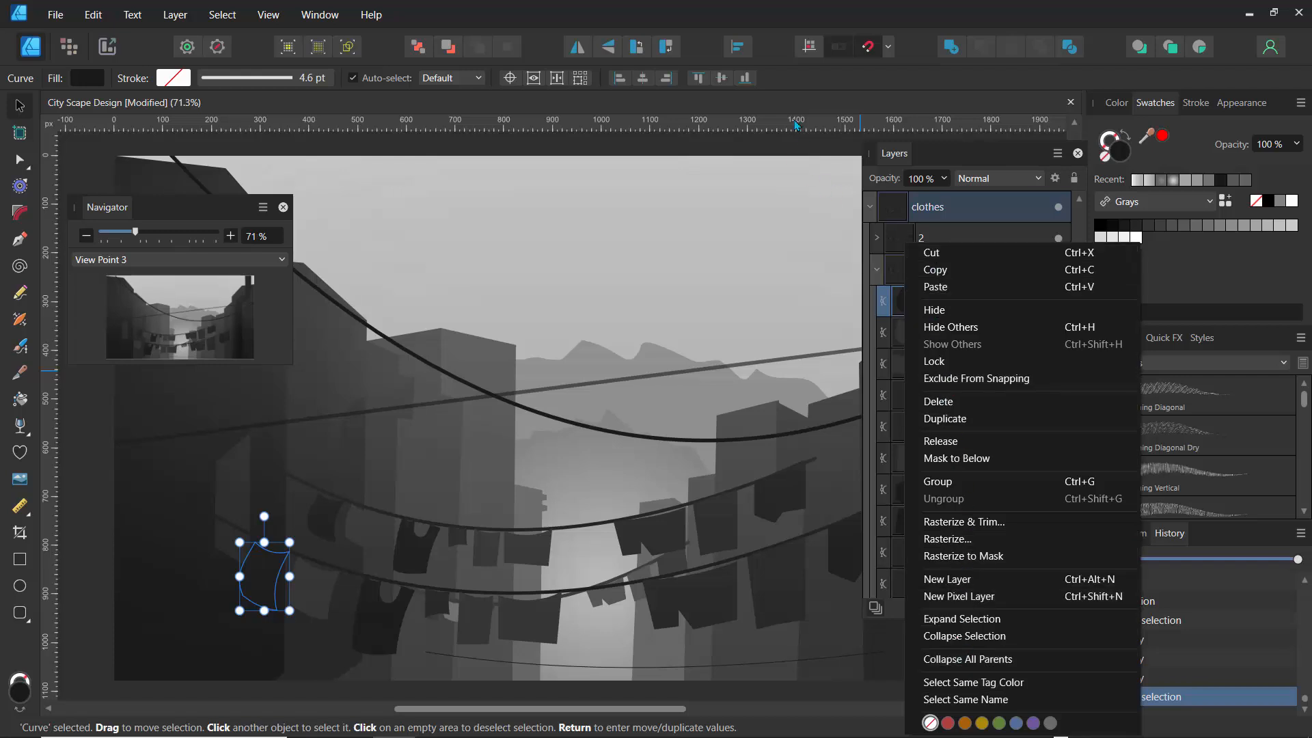
left_click(796, 90)
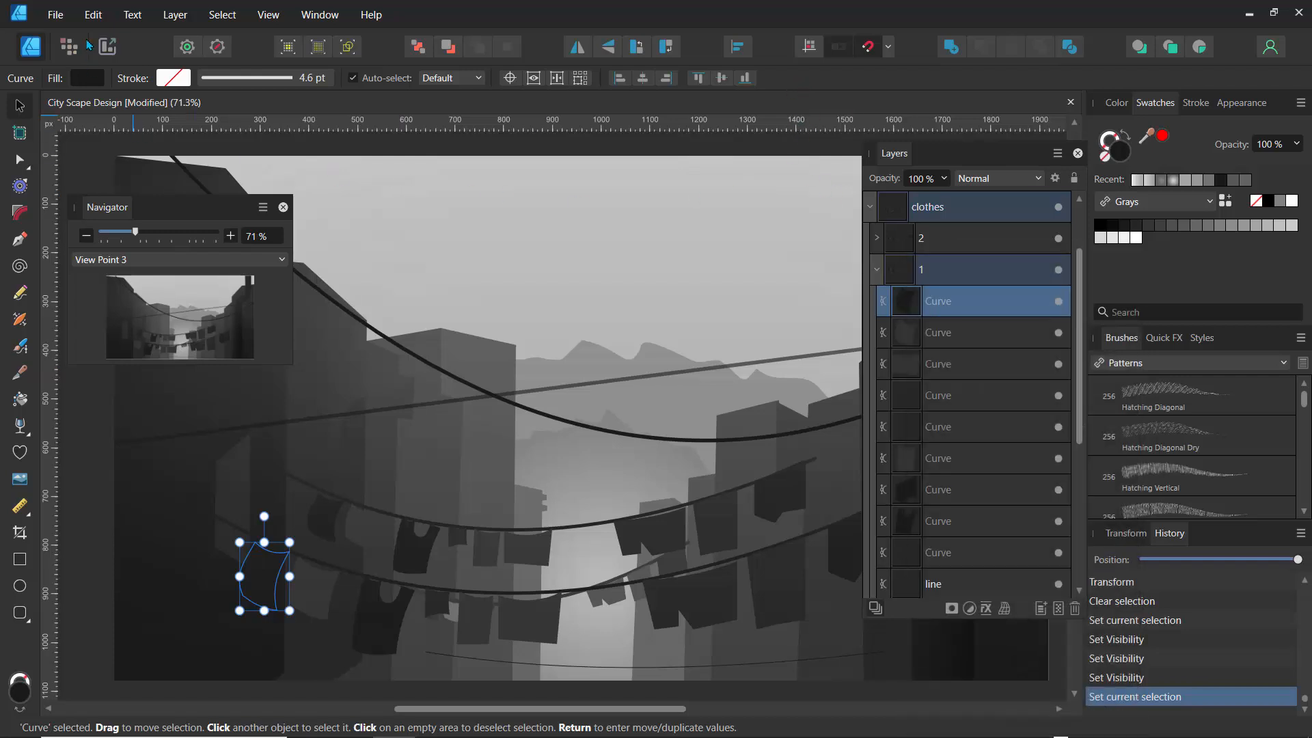
left_click(164, 21)
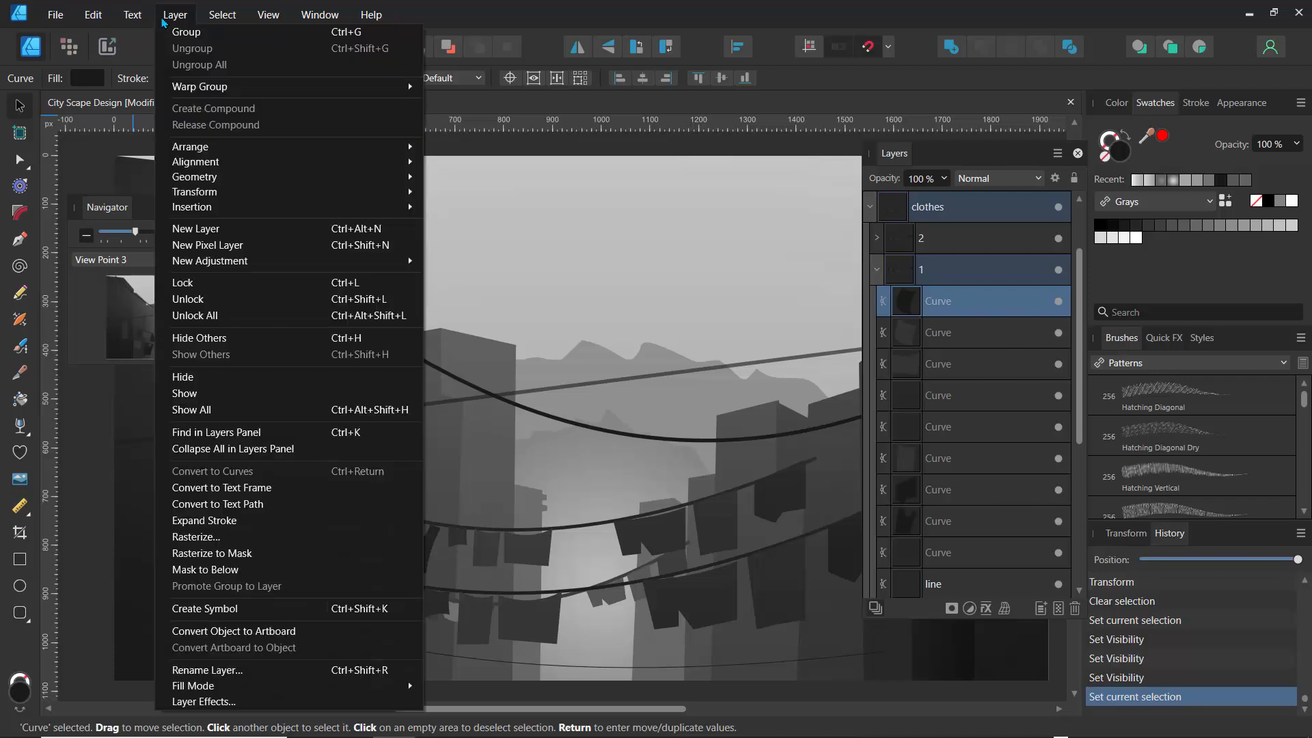
mouse_move(196, 90)
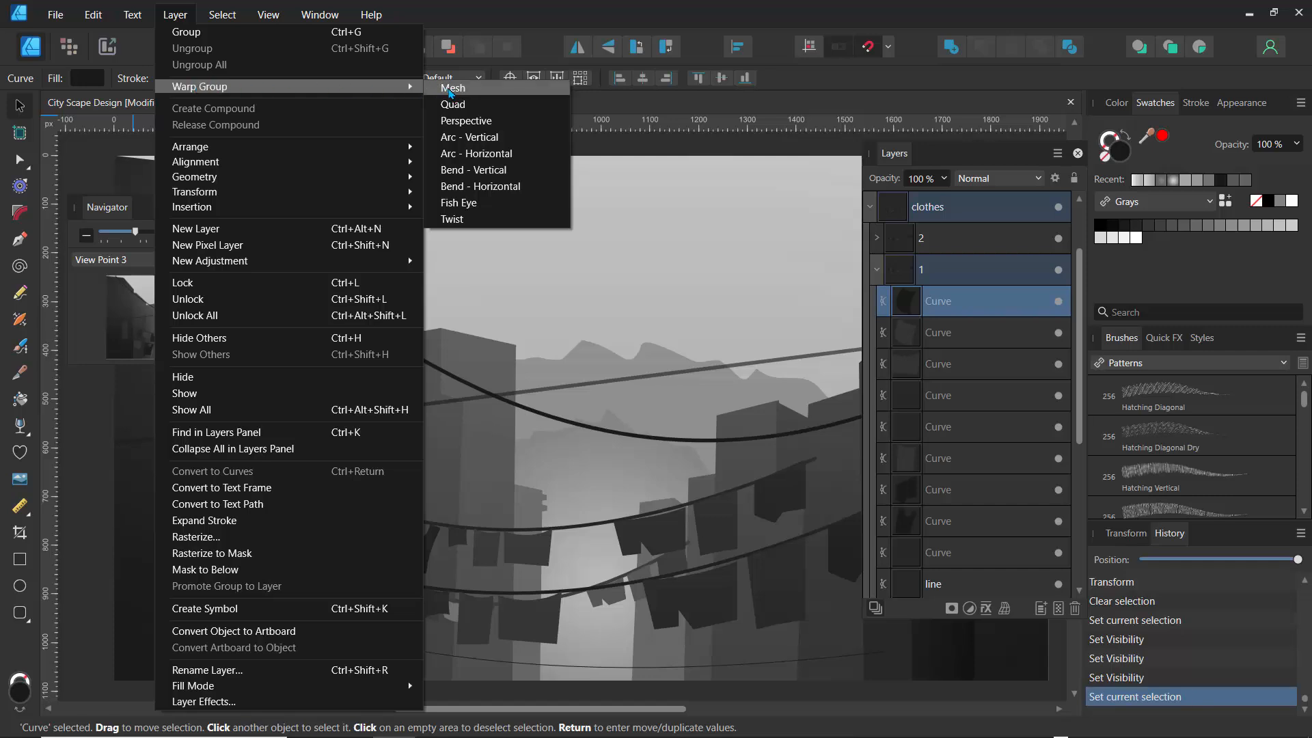
left_click(451, 88)
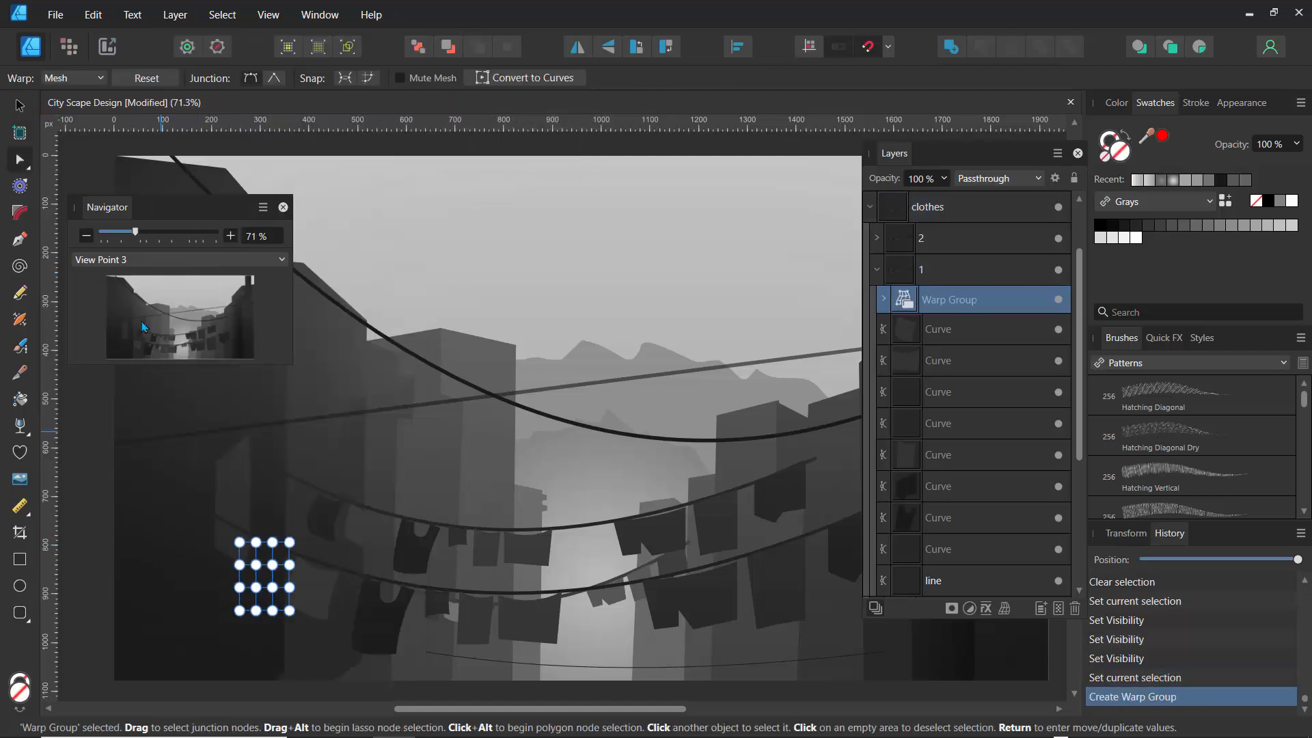
Ripple the leftmost cloth by shifting its warp mesh's middle and lower junction nodes sideways
left_click_drag(139, 234, 198, 247)
left_click_drag(175, 330, 137, 350)
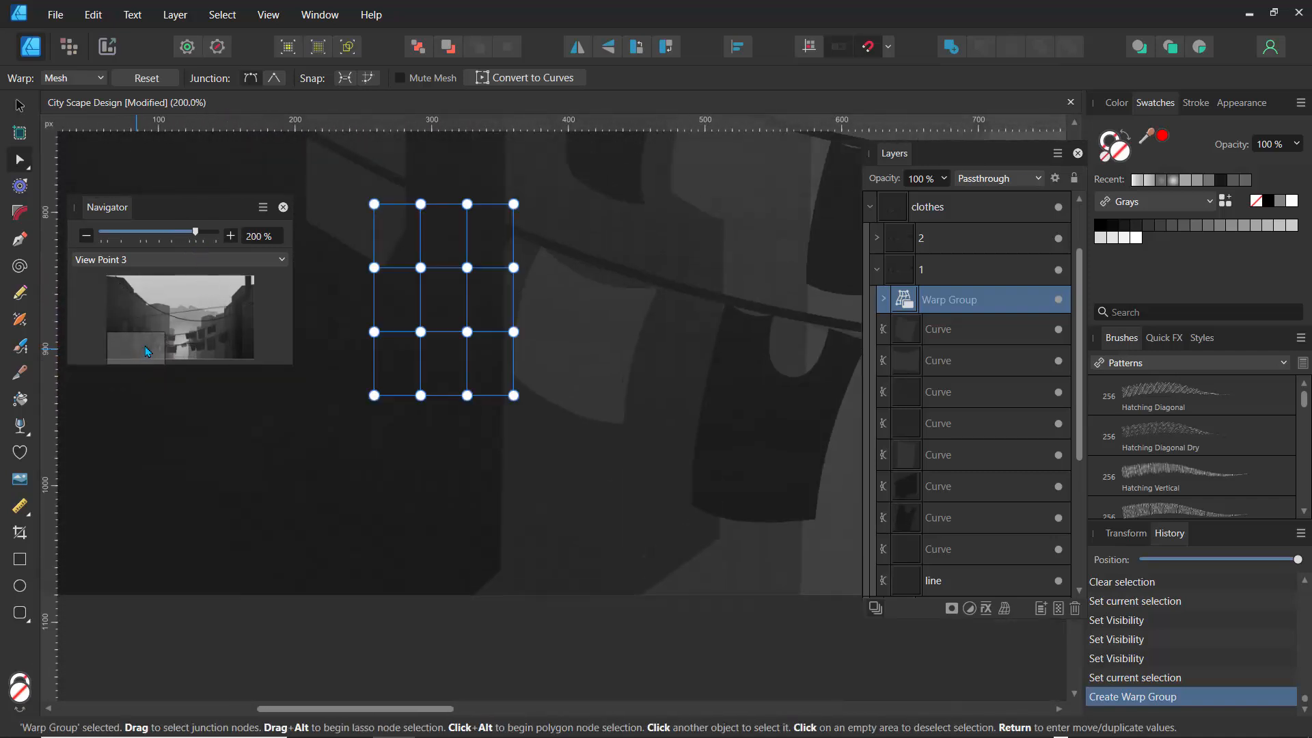
left_click_drag(451, 291, 494, 273)
left_click_drag(467, 331, 486, 335)
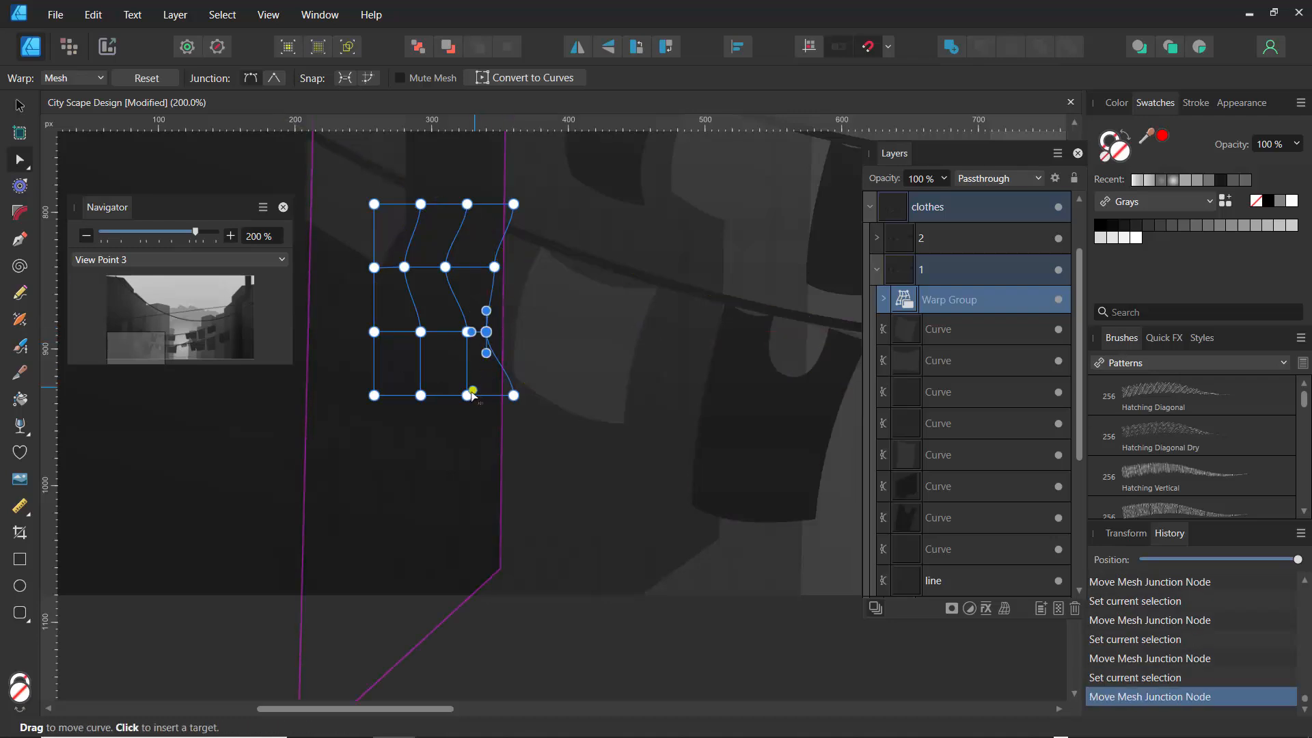
left_click_drag(470, 395, 475, 395)
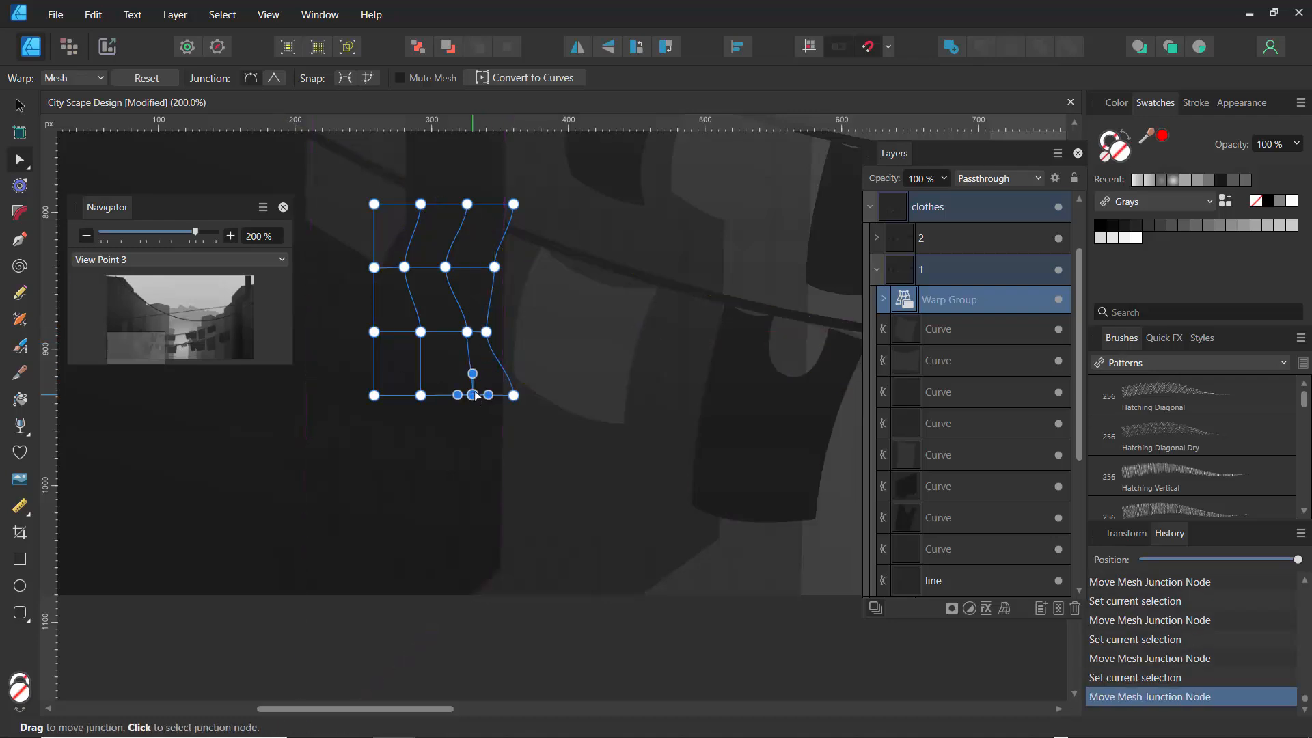
Apply a Mesh warp group to the dark round-necked shirt on the lower clothesline
left_click(902, 362)
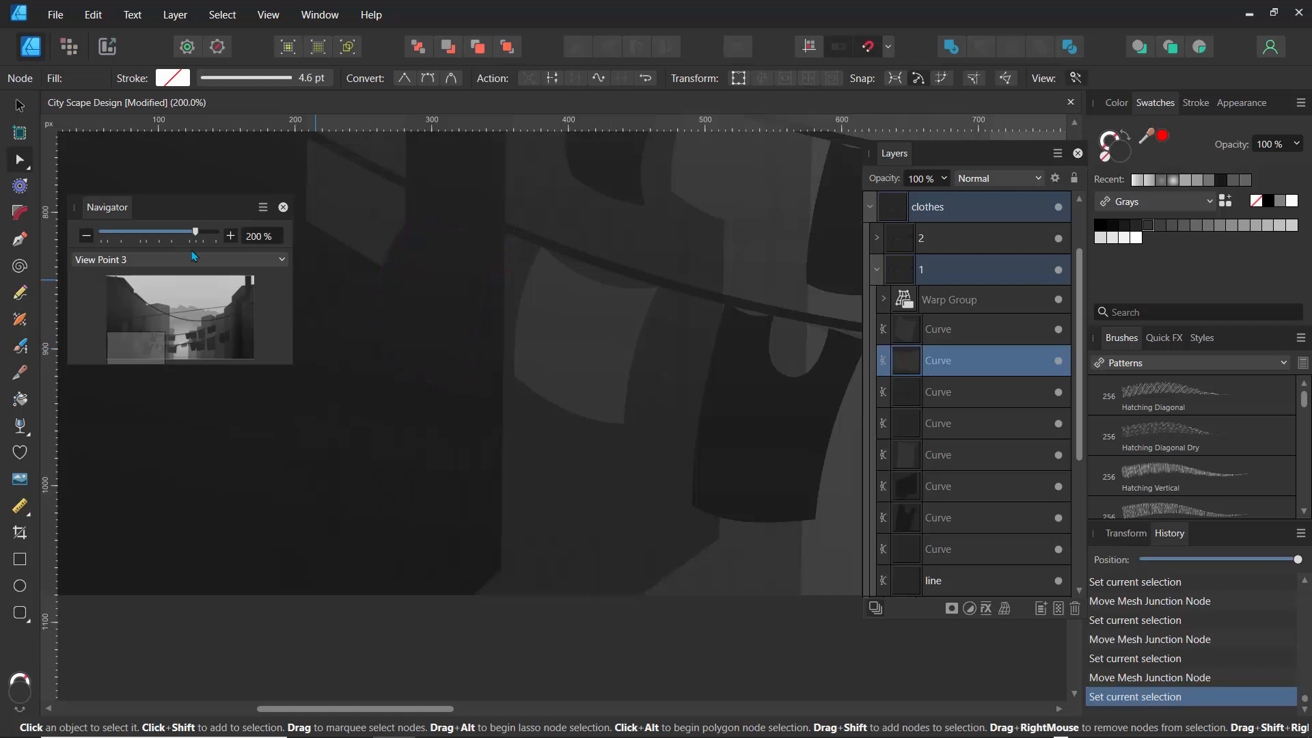
left_click_drag(195, 235, 152, 234)
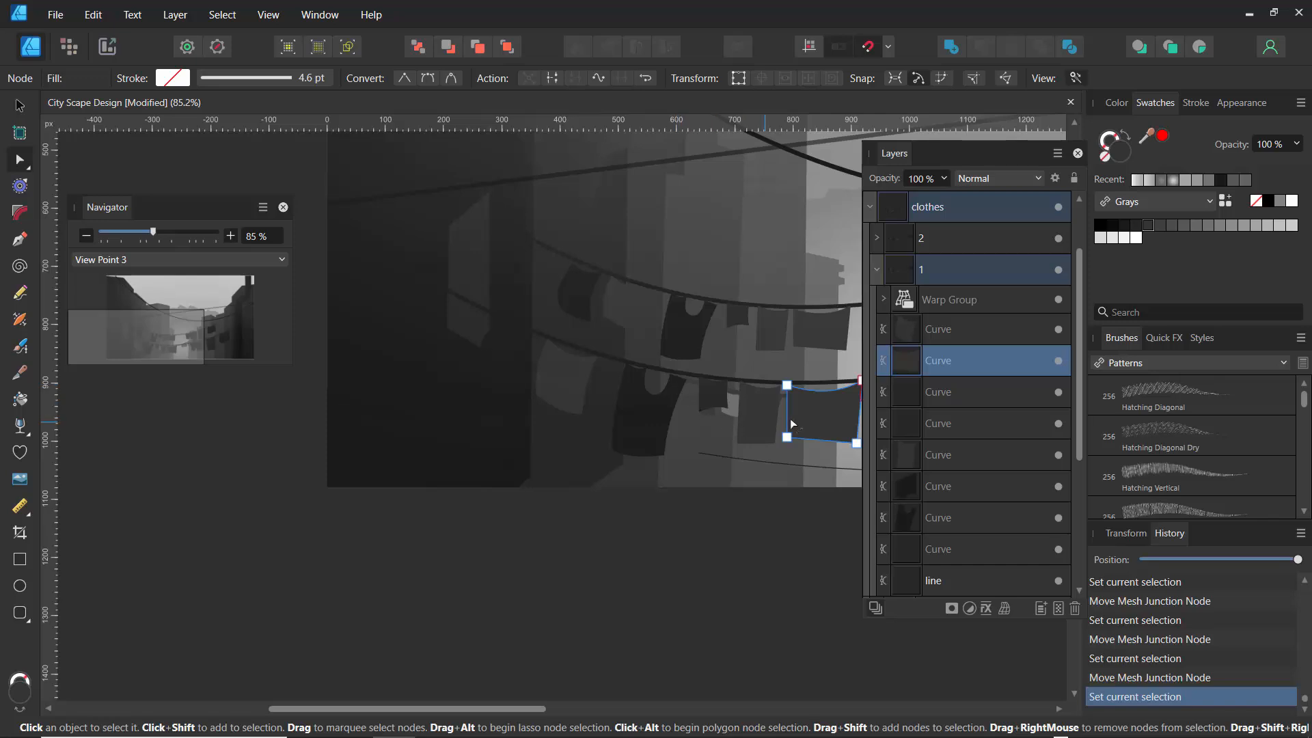
left_click(909, 521)
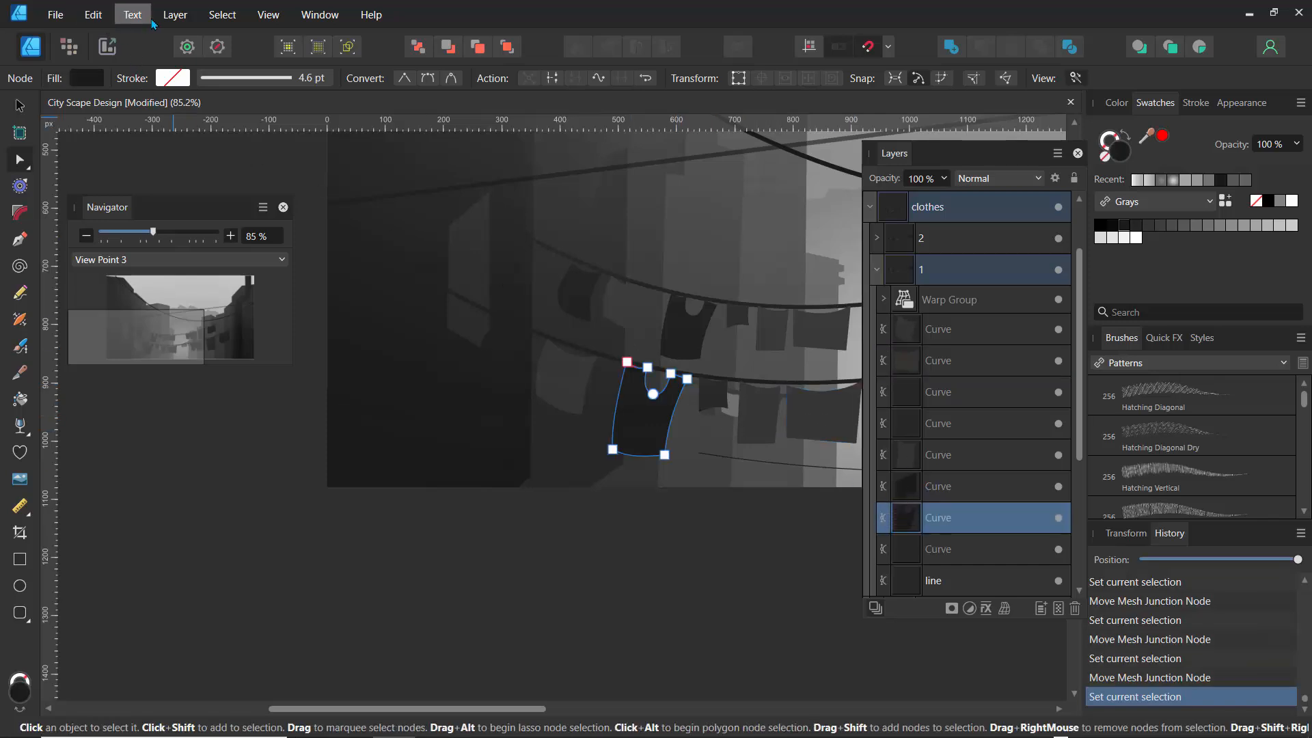
left_click(173, 17)
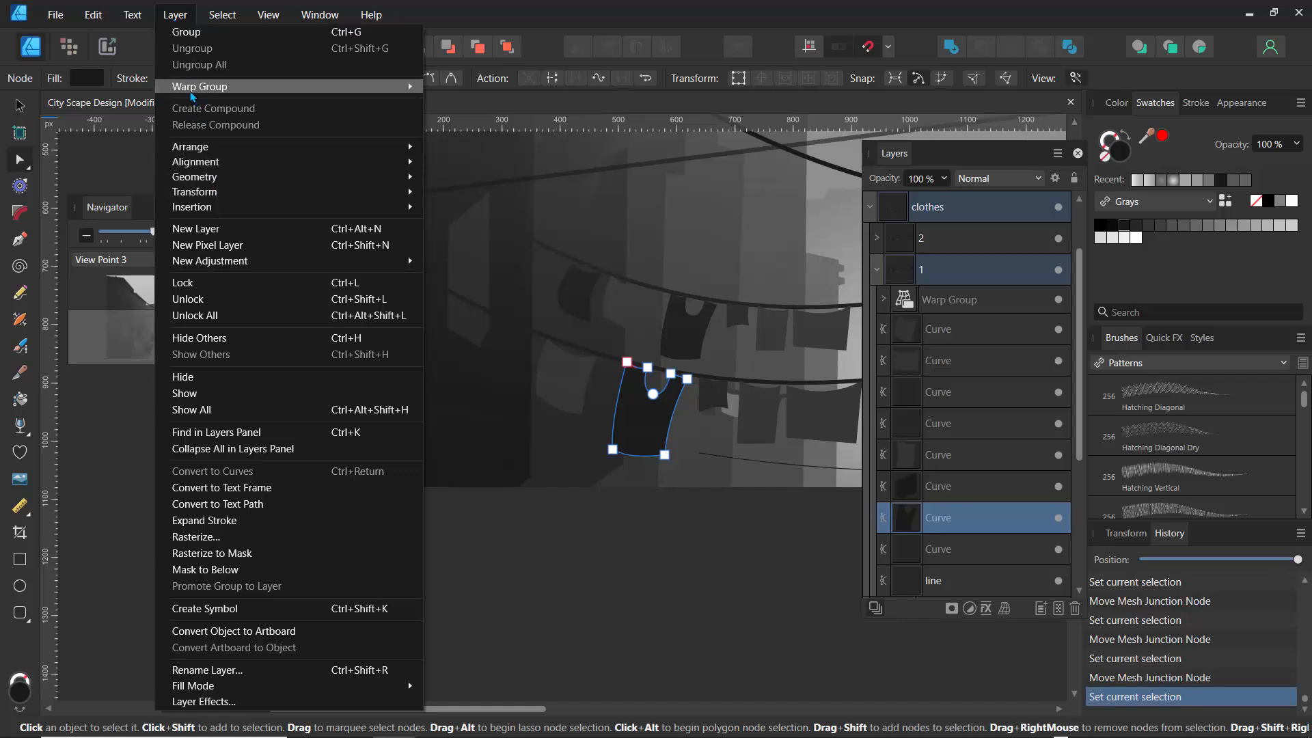
left_click(445, 93)
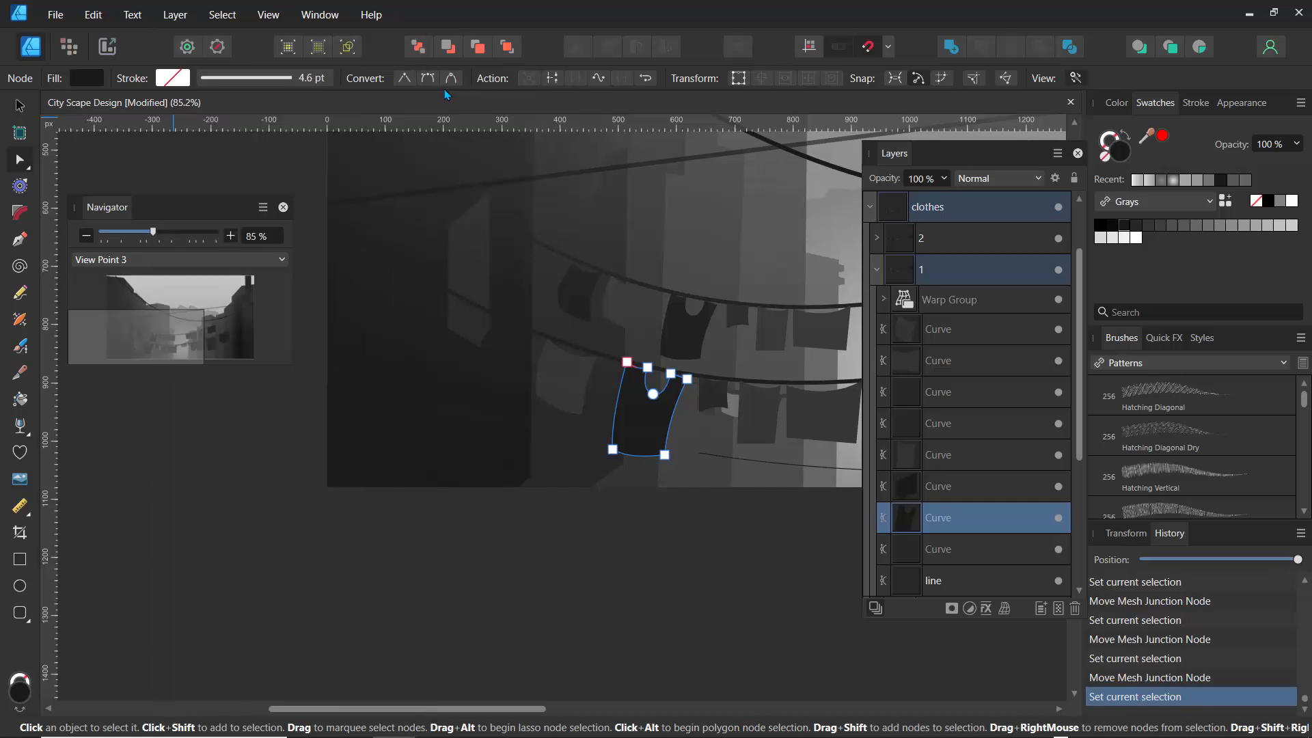
Warp the dark shirt by lengthening its lower hem and pulling its right side inward with the mesh nodes
left_click_drag(665, 427, 671, 473)
left_click_drag(688, 393, 611, 477)
left_click(670, 471)
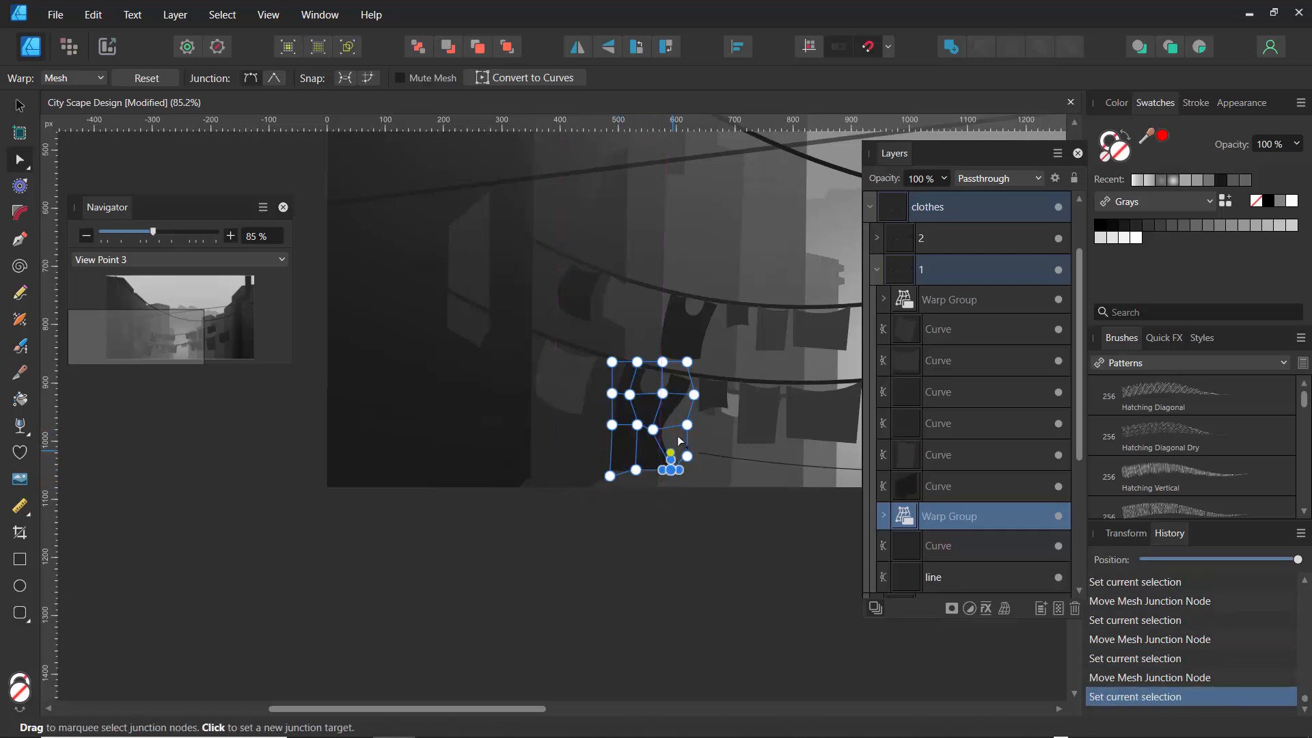
left_click_drag(687, 425, 683, 423)
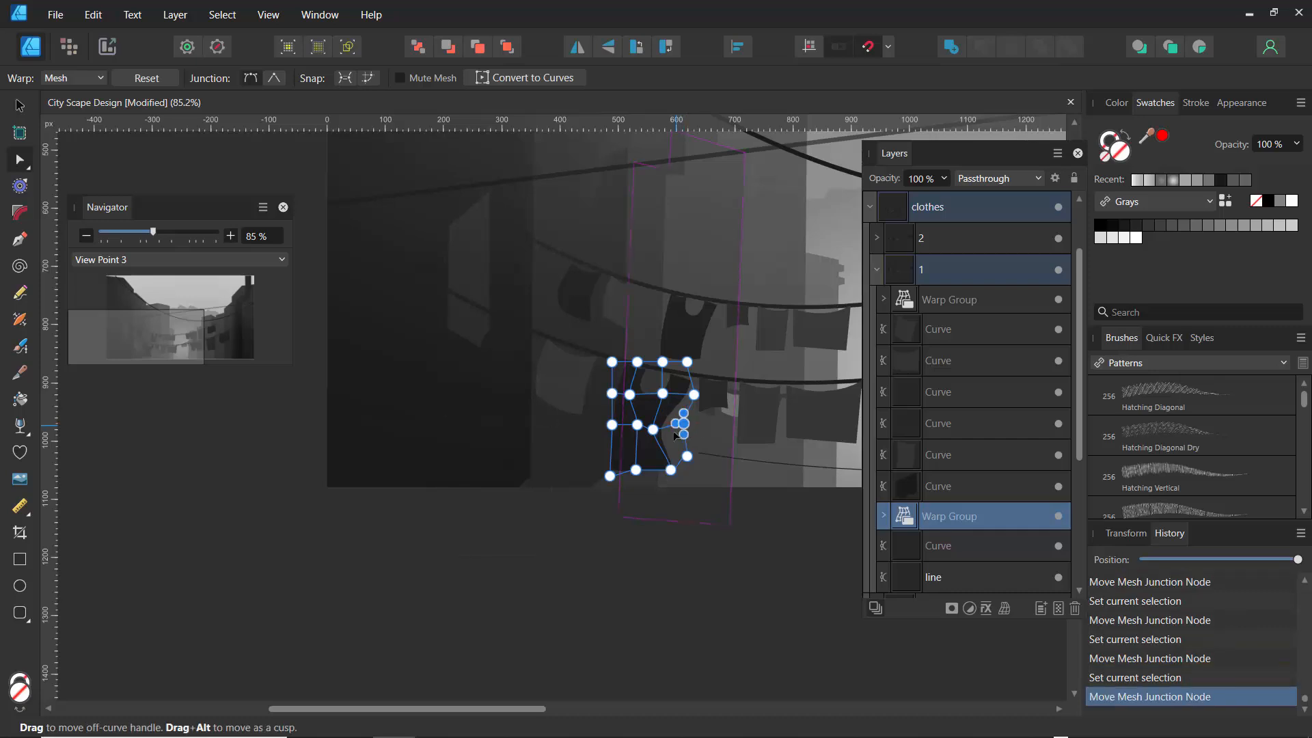
Bow the left edge of the wide cloth on the lower clothesline inward
left_click(907, 432)
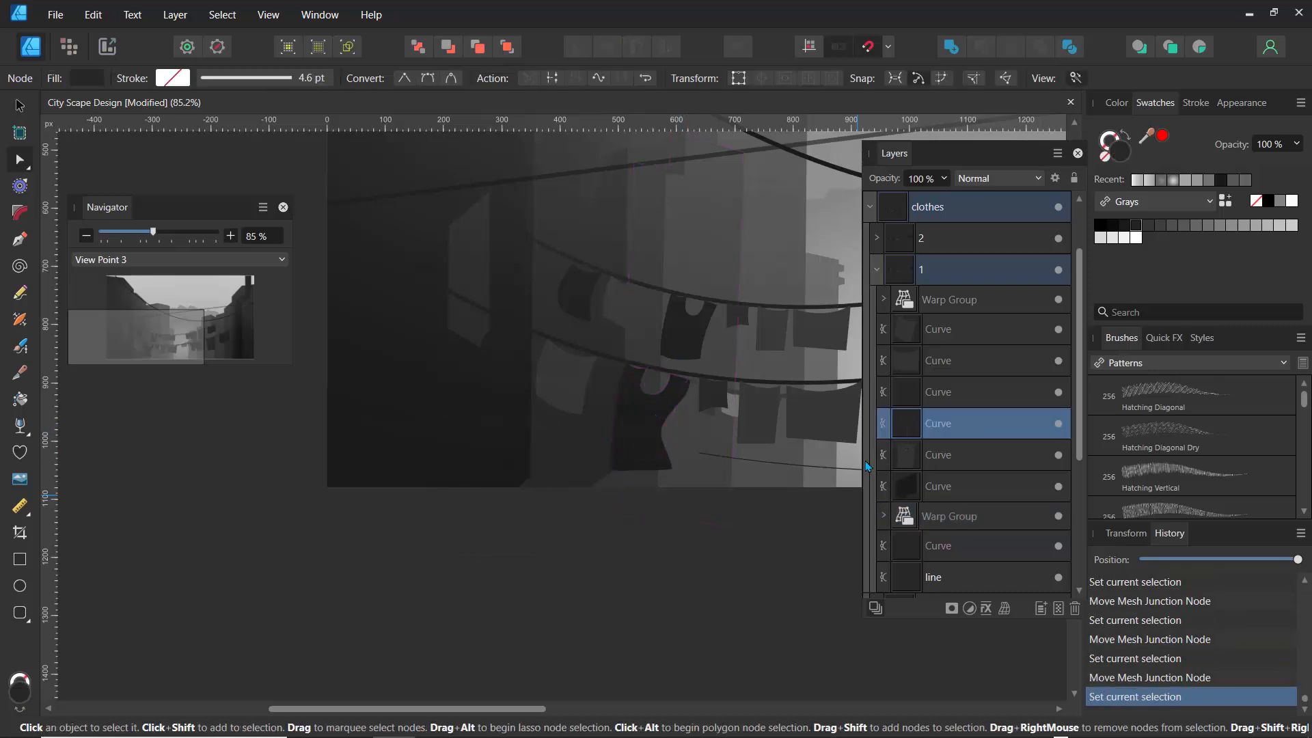
left_click(815, 420)
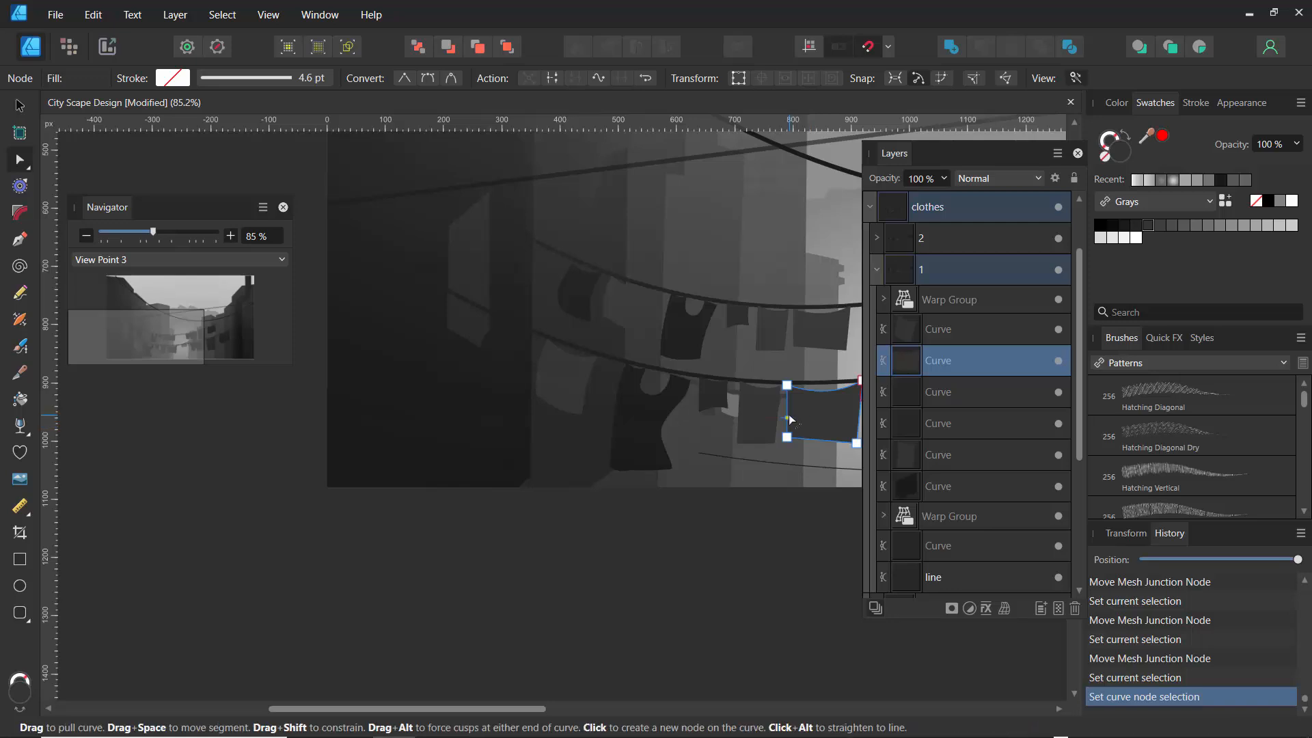
left_click_drag(789, 414, 800, 421)
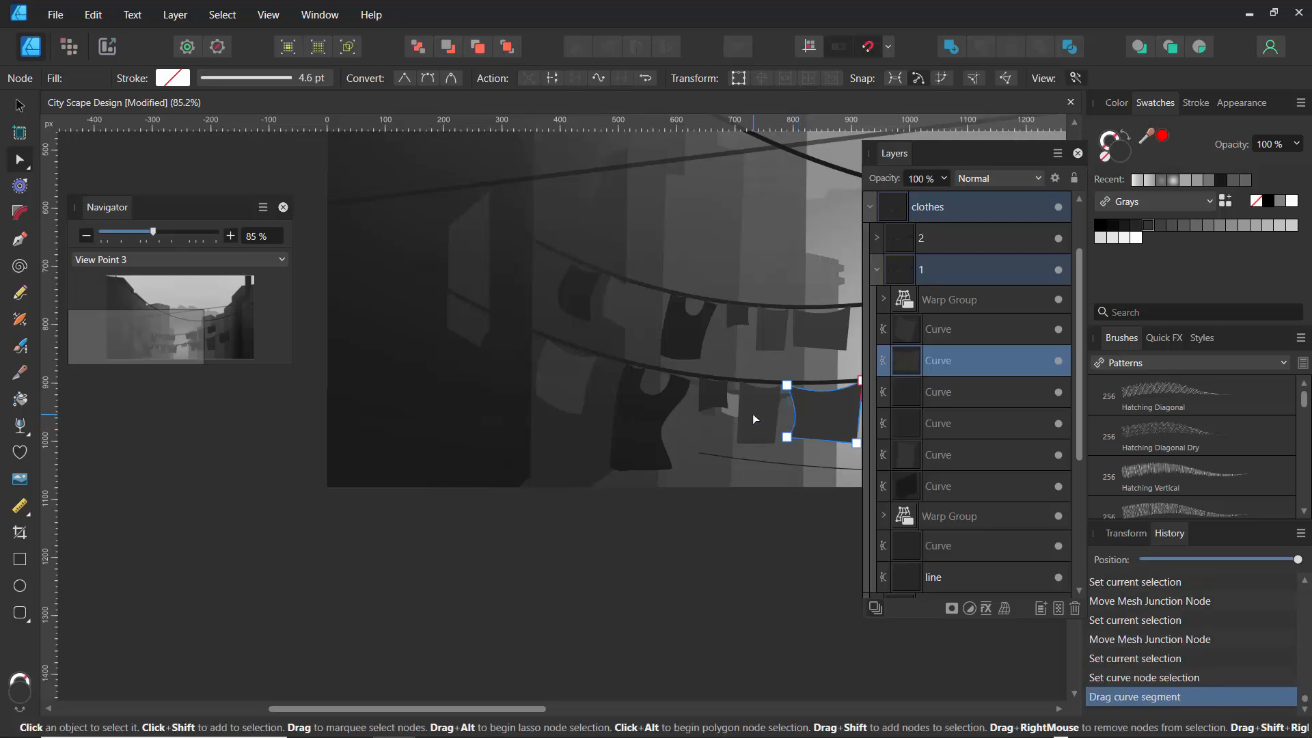
Curve the sides and round the lower edges of the two smaller cloths between the dark shirt and the wide cloth
left_click(758, 451)
left_click_drag(756, 486, 756, 464)
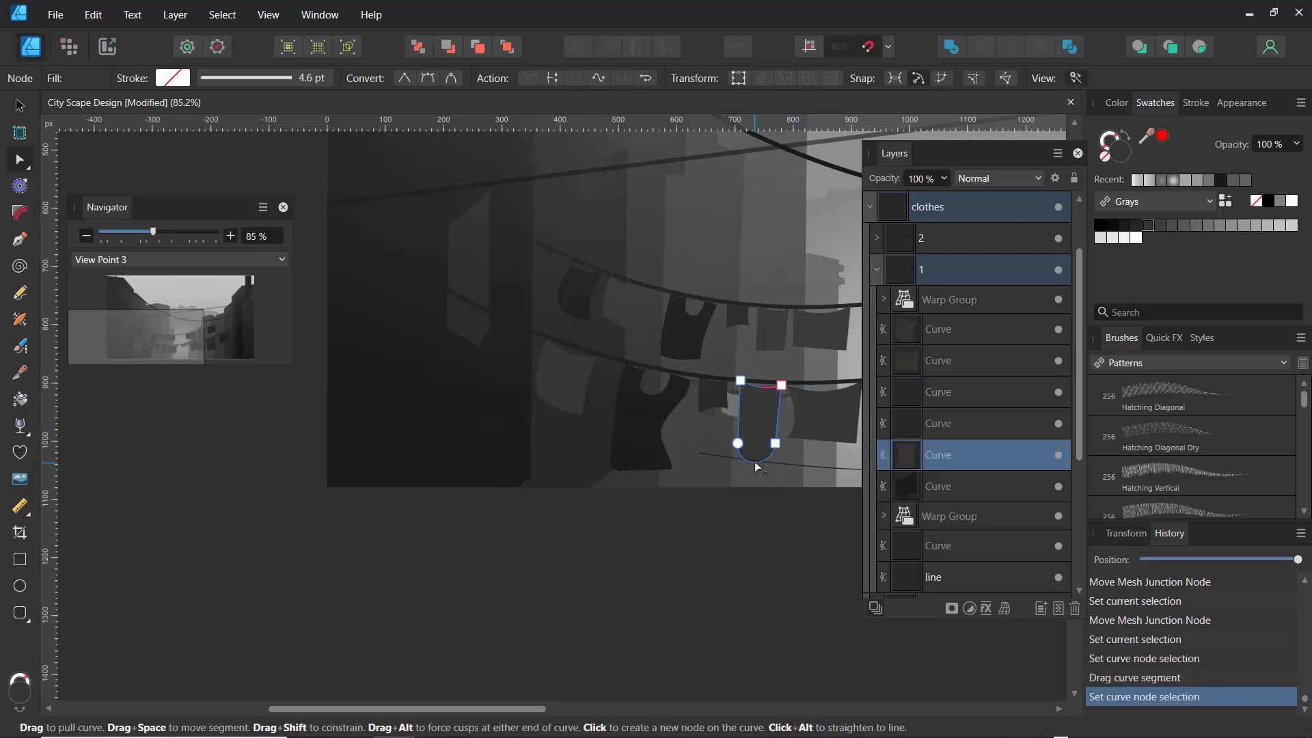
left_click_drag(741, 417, 708, 435)
left_click(719, 392)
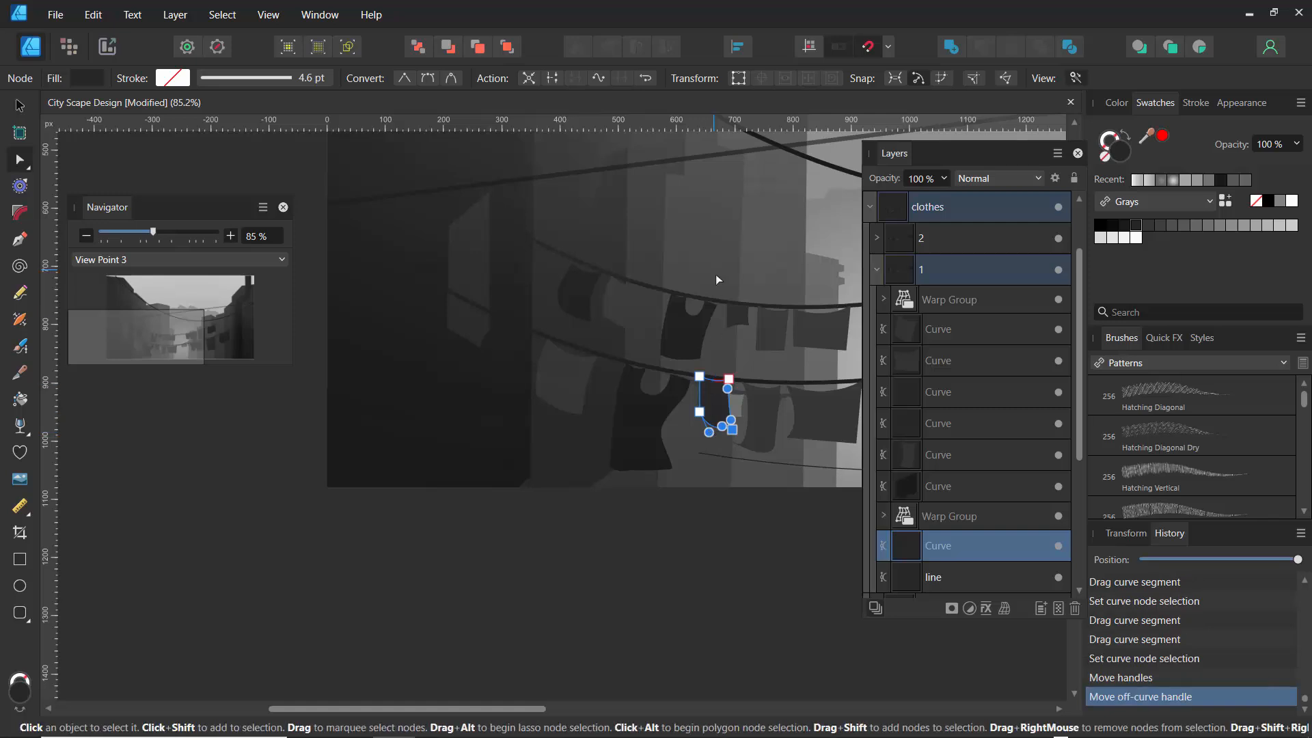
Reshape the notched cloth on the lower clothesline by shifting its bottom notch nodes, pulling in its upper right corner and curving its edges
left_click_drag(491, 710, 681, 677)
left_click(557, 383)
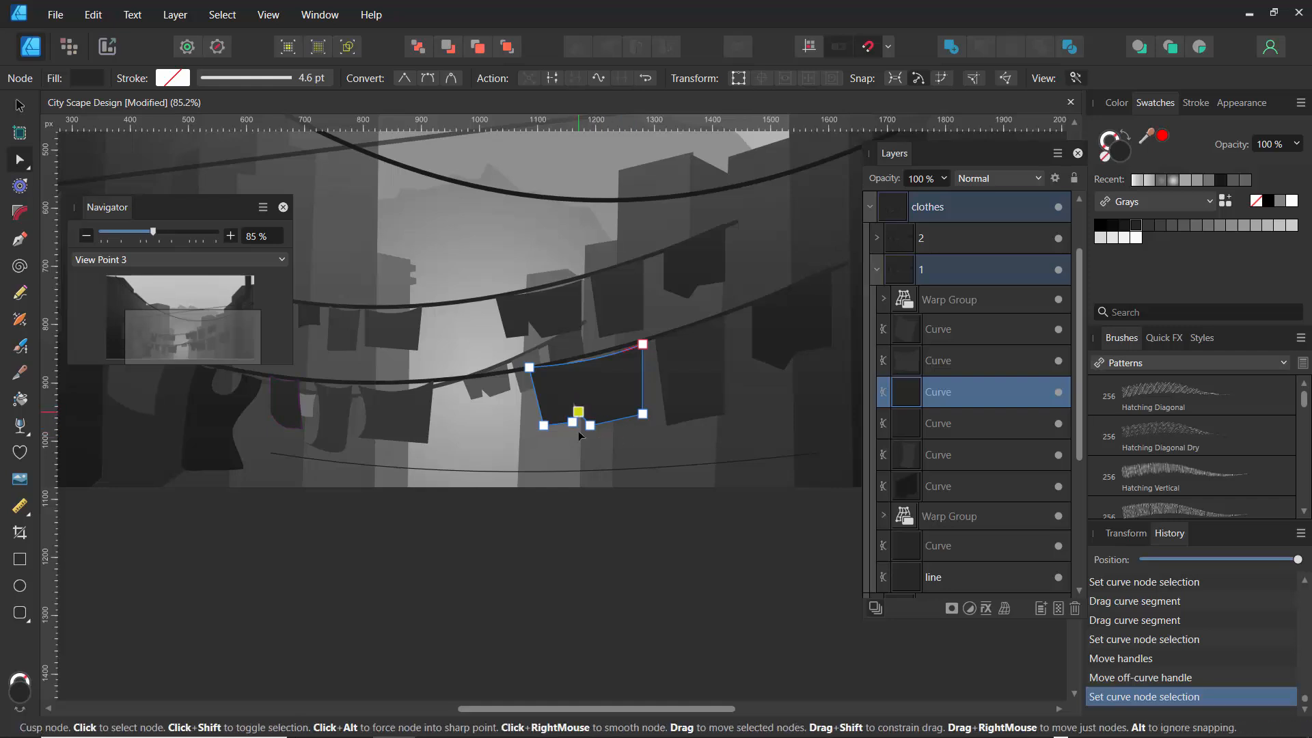
left_click(576, 417)
left_click_drag(583, 413, 608, 416)
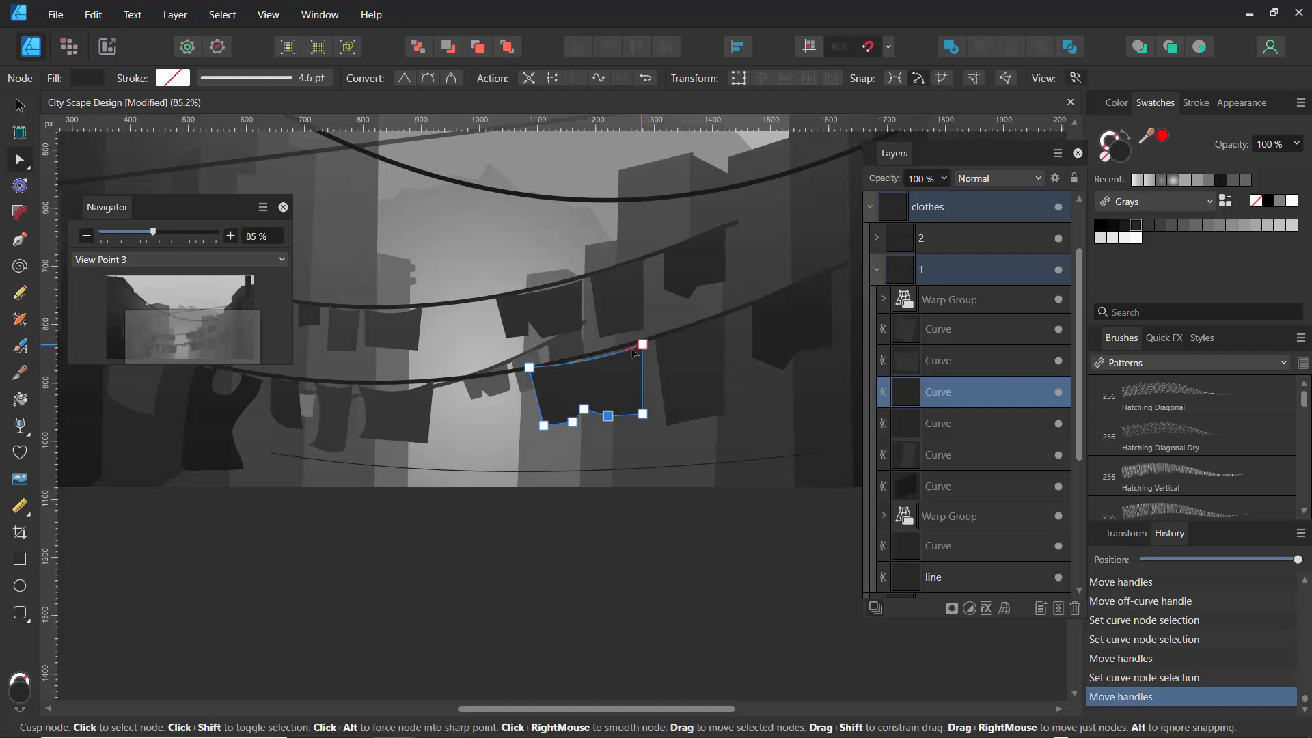
left_click_drag(643, 345, 615, 388)
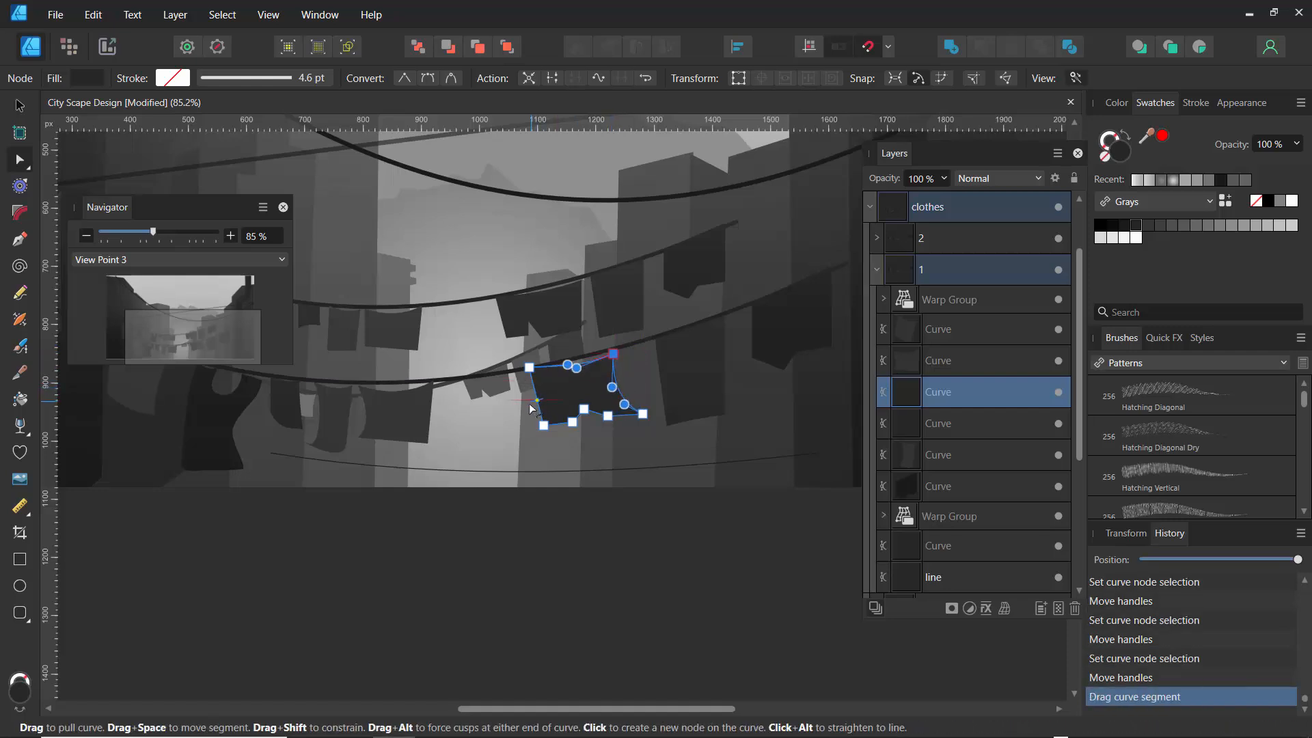
left_click_drag(532, 409, 535, 402)
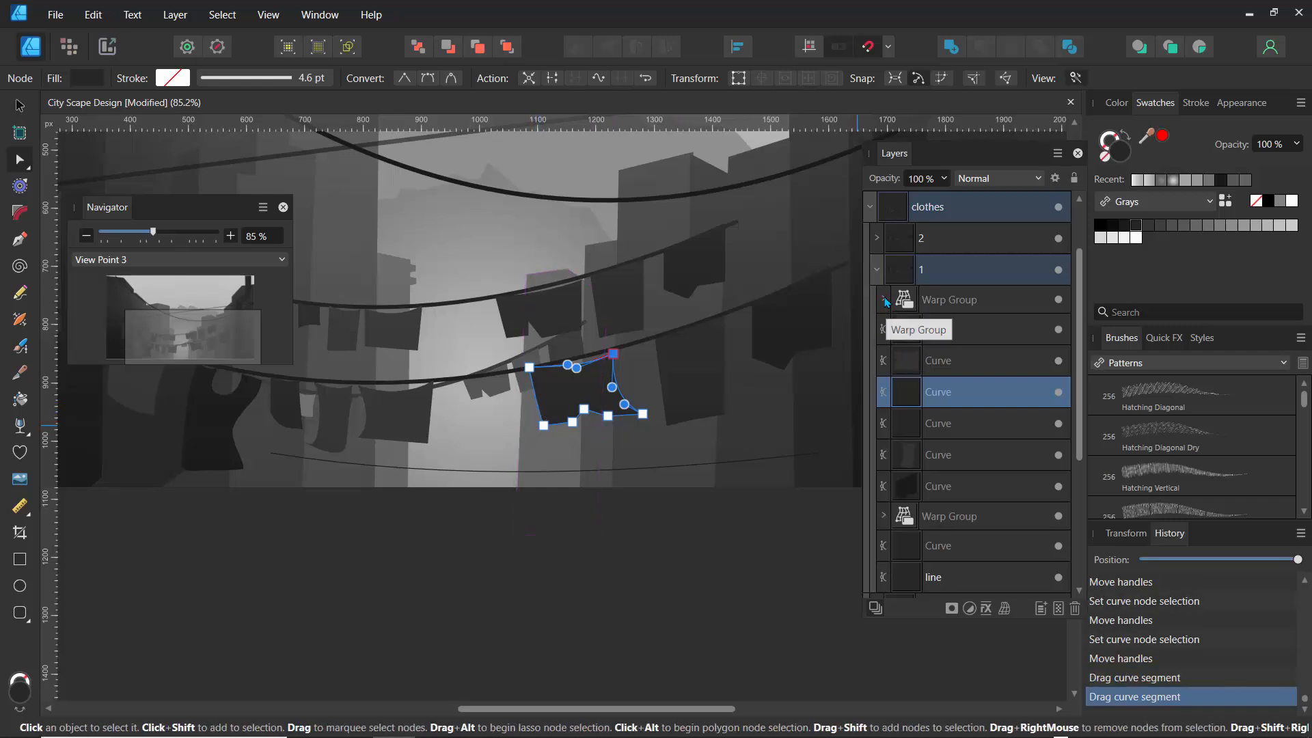
Apply a Perspective warp group to the notched cloth and shift its corner nodes to make it narrower
left_click(879, 271)
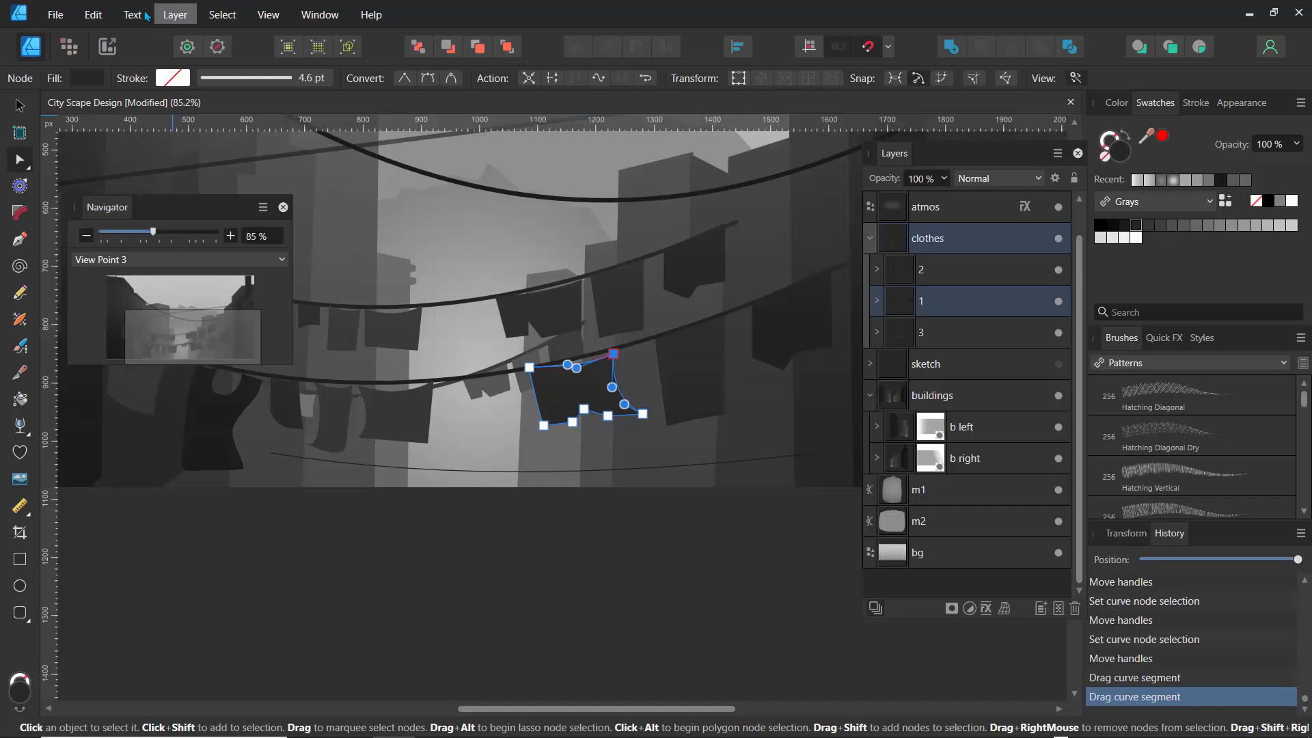
left_click(108, 15)
left_click(107, 15)
left_click(175, 15)
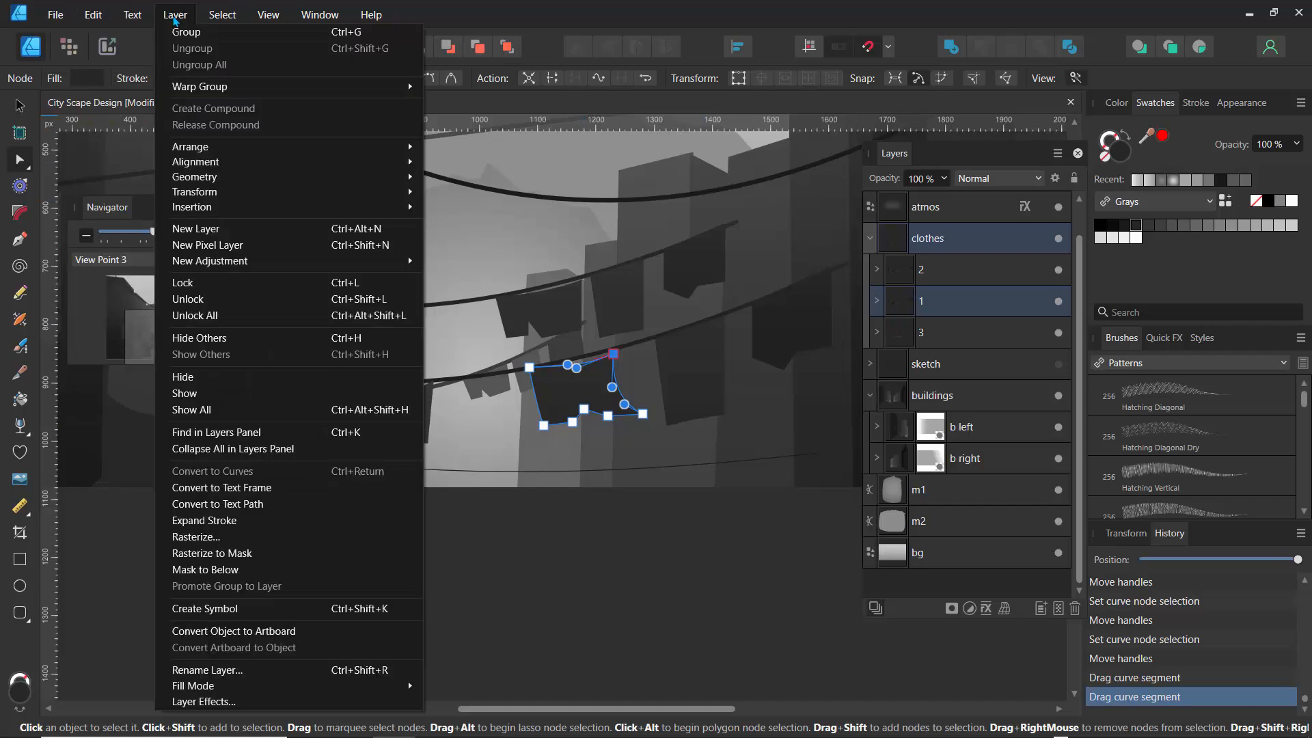
mouse_move(218, 88)
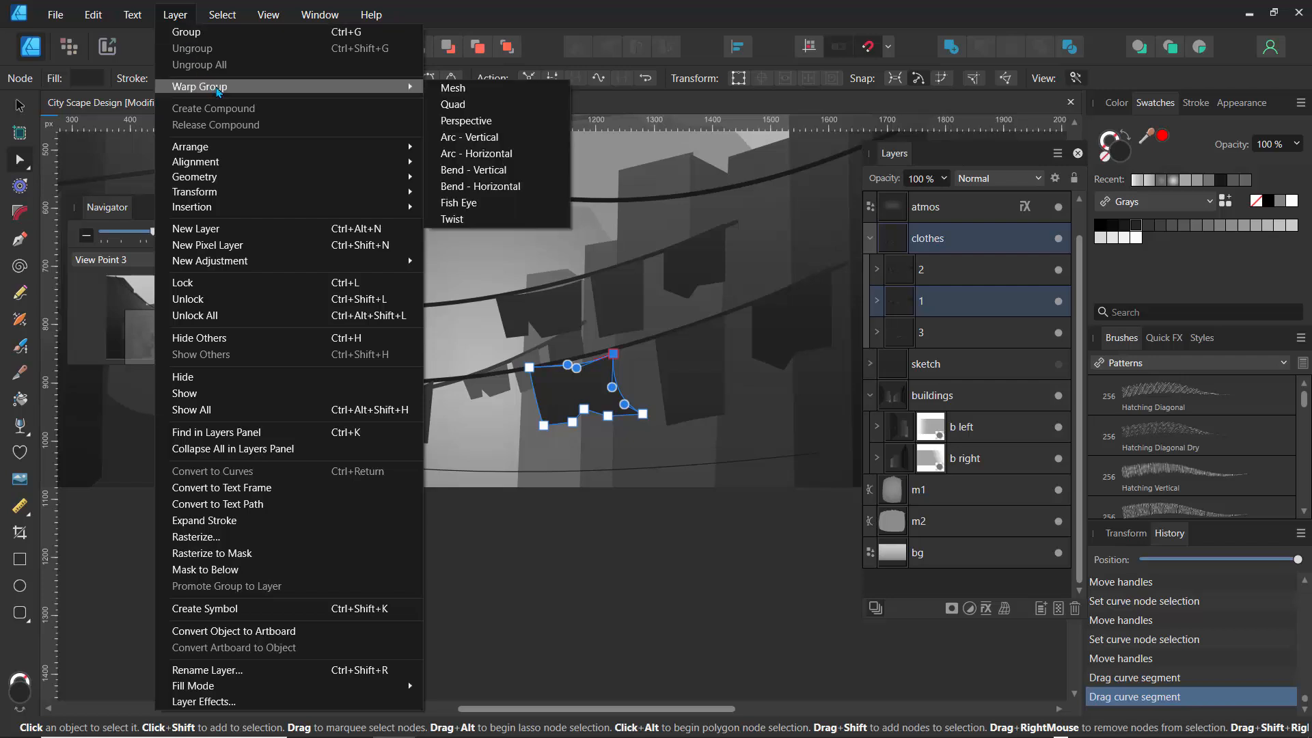
left_click(465, 121)
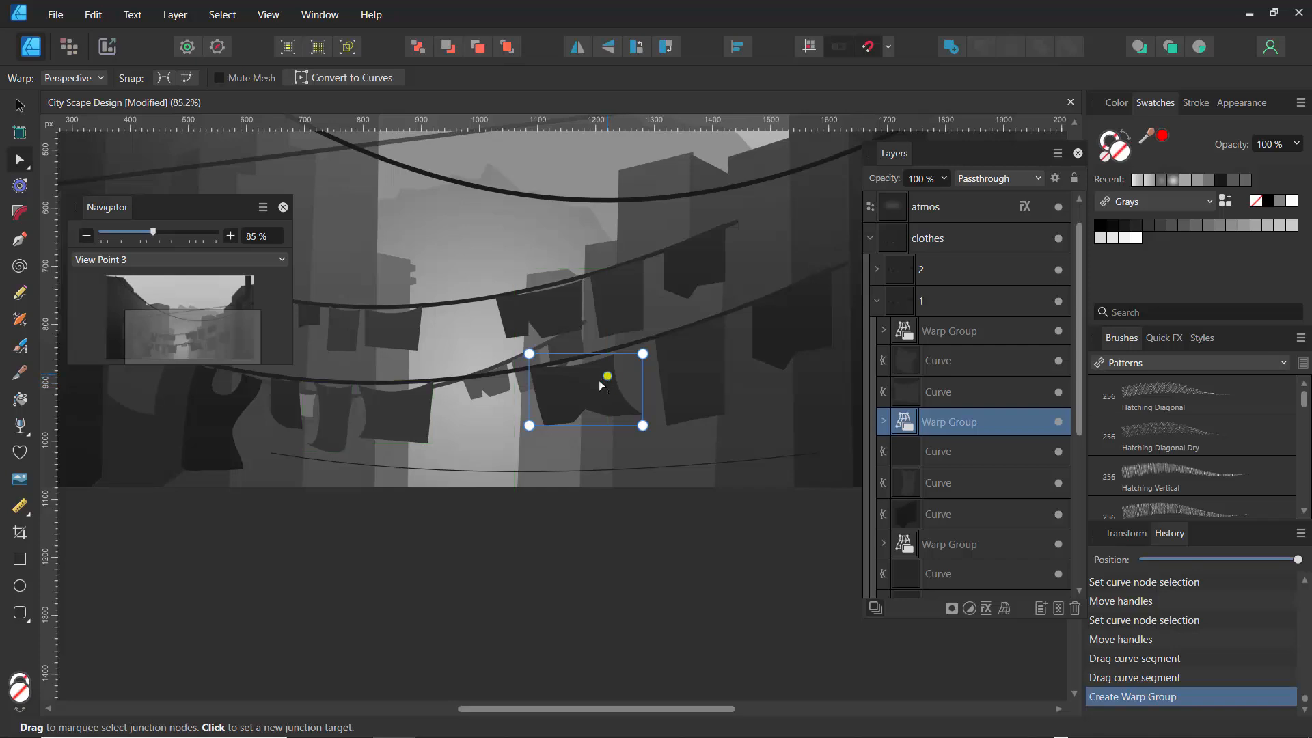
mouse_move(644, 354)
left_mouse_down()
mouse_move(609, 351)
mouse_move(650, 388)
mouse_move(619, 354)
left_mouse_up()
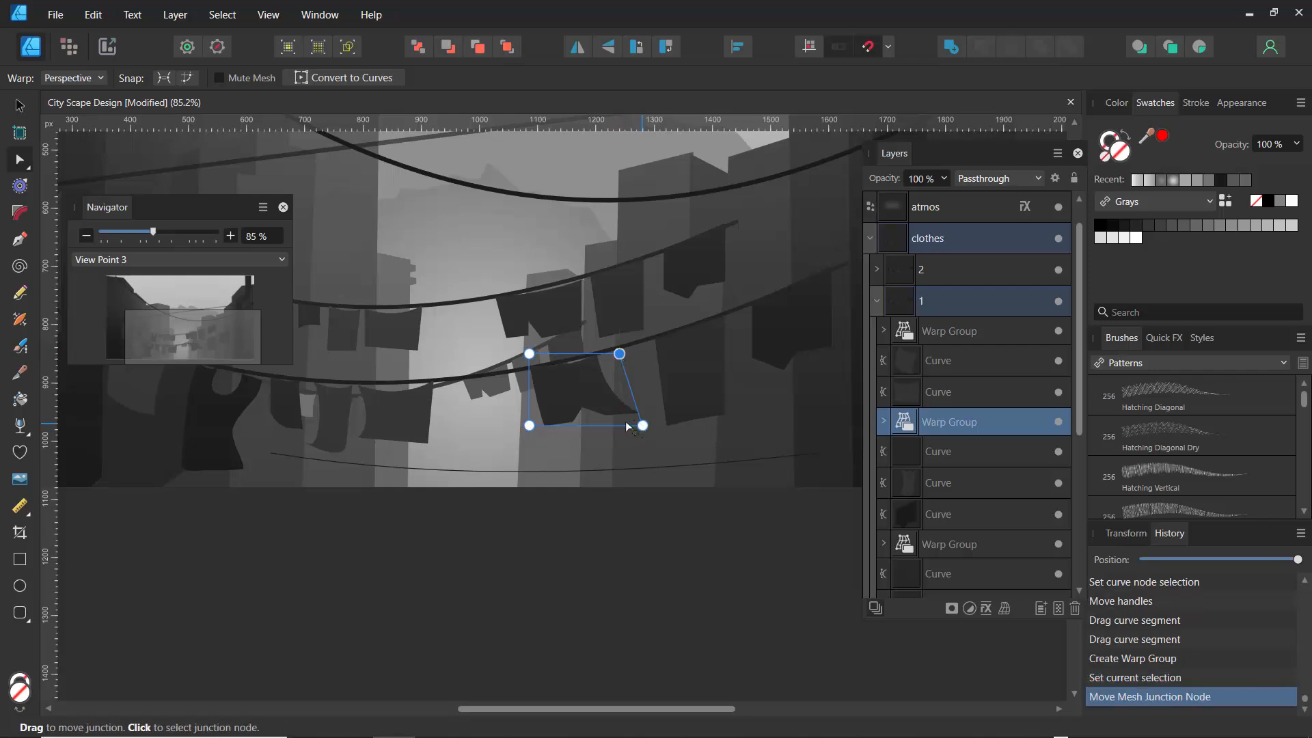
left_click_drag(642, 425, 509, 433)
Flip the square cloth near the middle of the lower clothesline horizontally and move it slightly right along the line
left_click(393, 412)
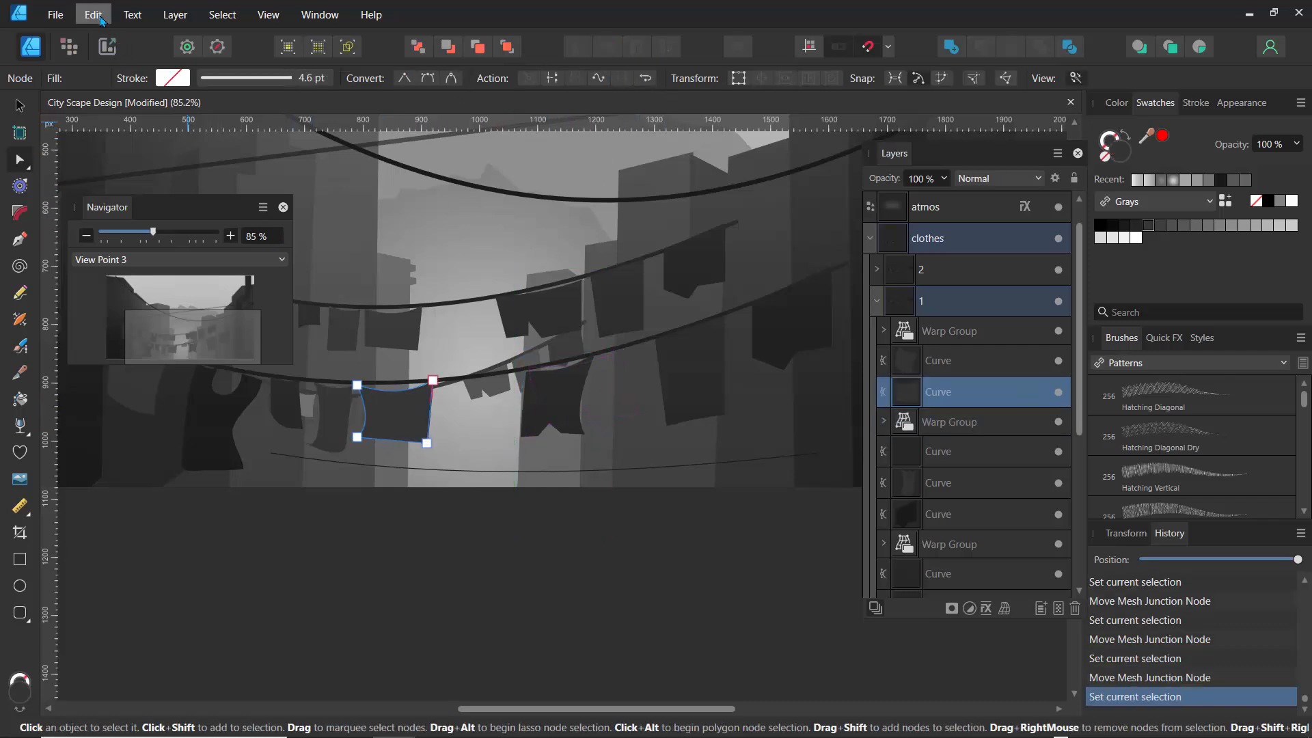
left_click(23, 107)
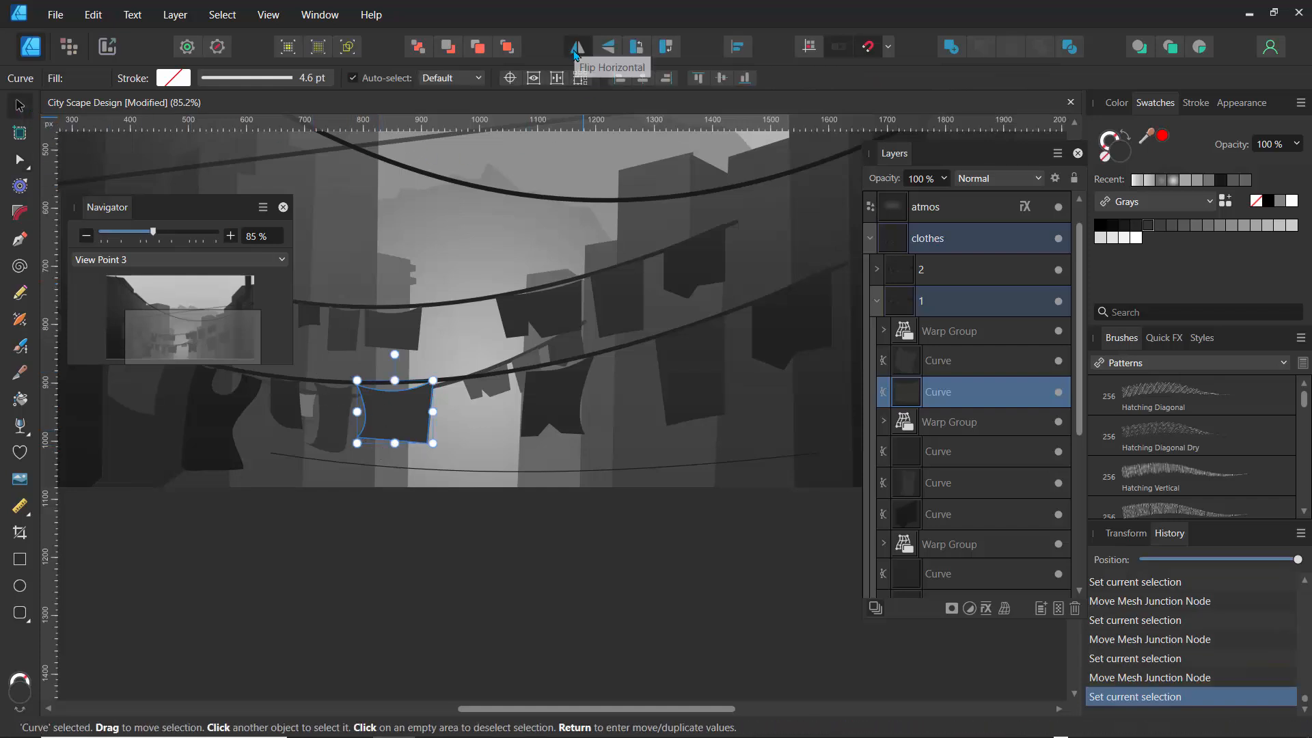
left_click(576, 47)
left_click_drag(402, 422, 423, 422)
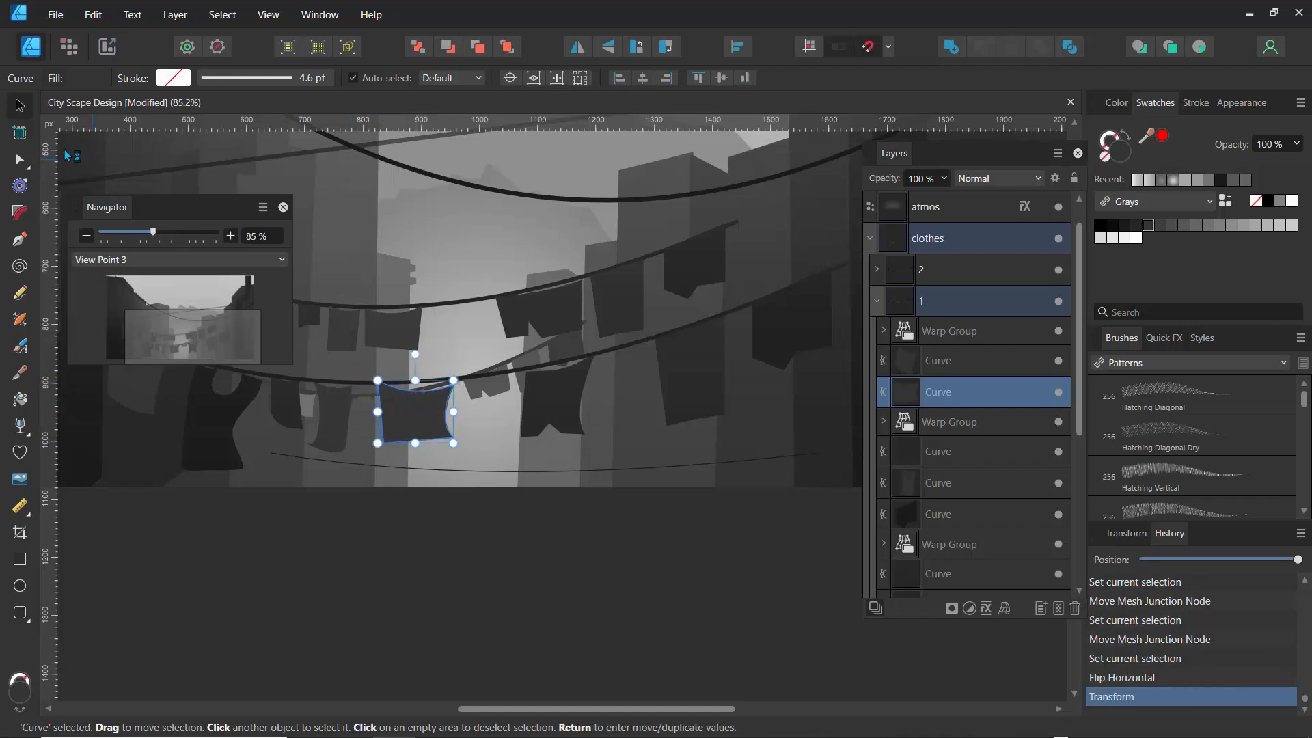
Reshape the flipped cloth with the Node tool, bulging its bottom edge downward and moving both left corners inward
left_click(19, 160)
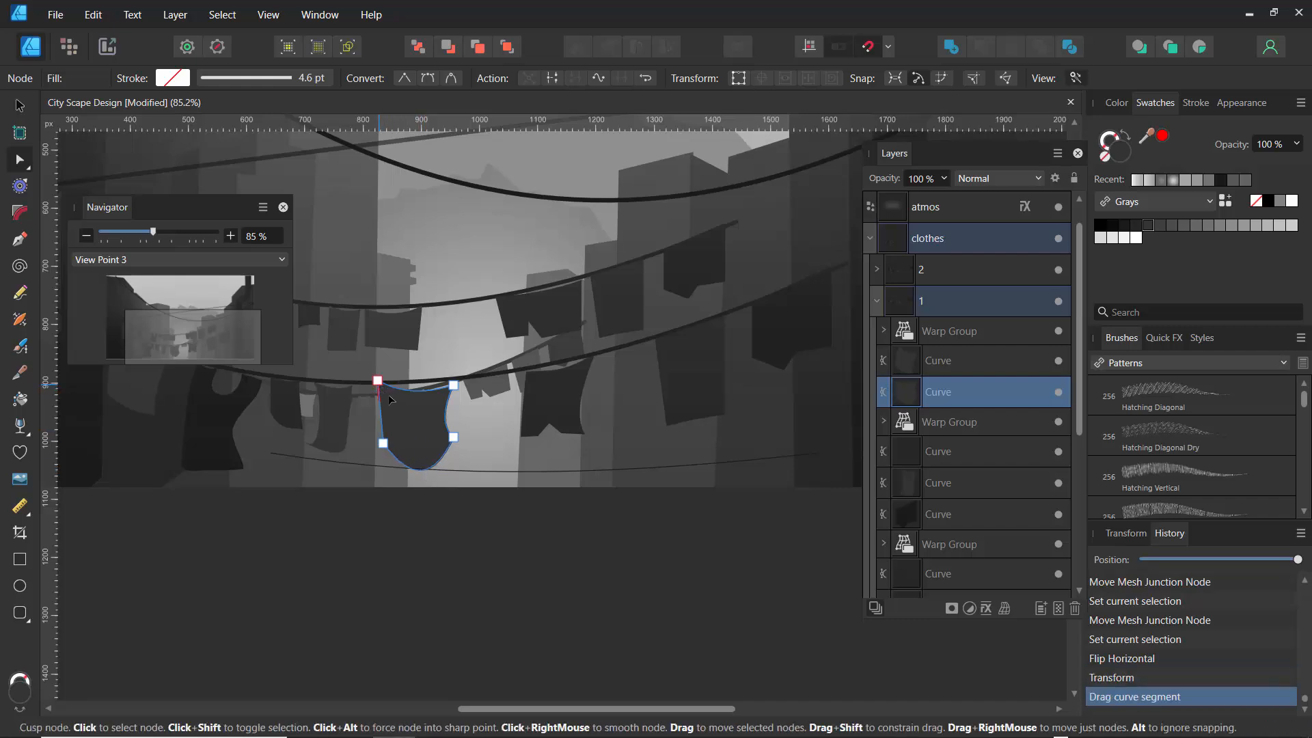
left_click_drag(382, 389, 402, 388)
left_click_drag(382, 442, 396, 455)
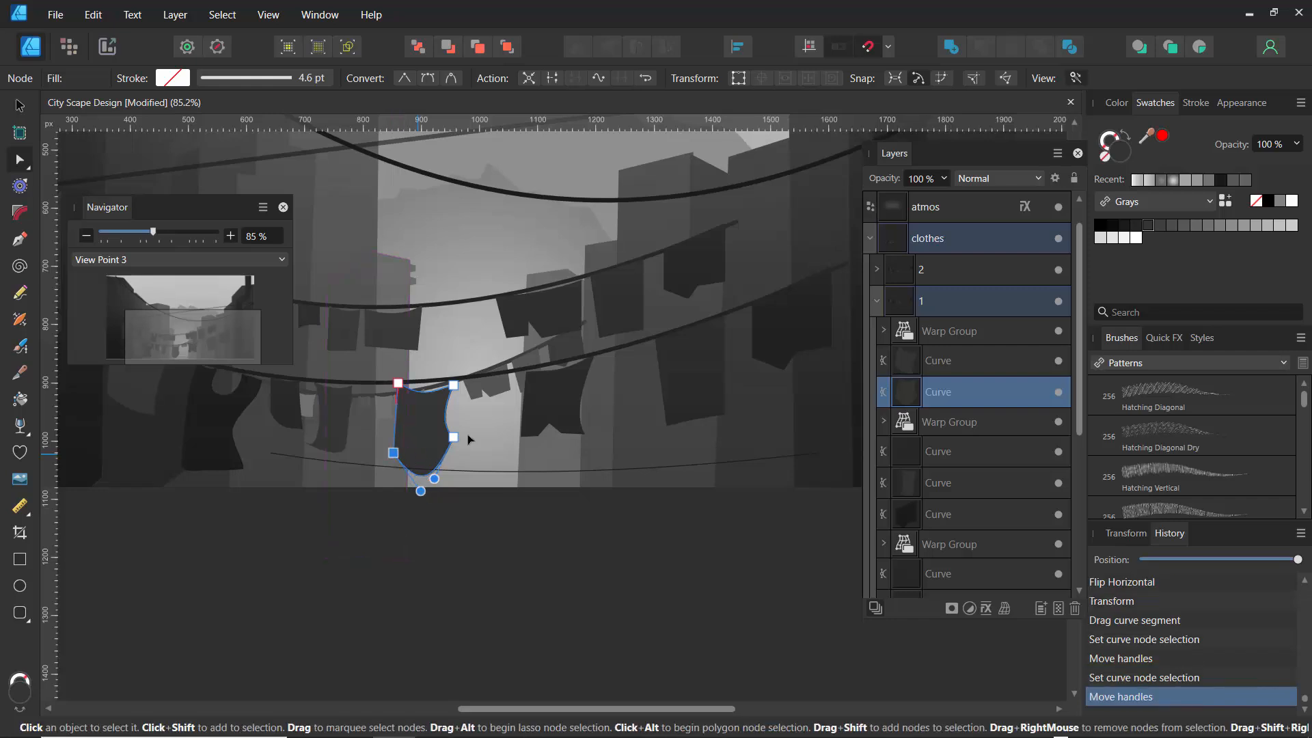
Narrow the top and curve the sides of the split cloth on the lower line, and bend the edges of the cloth at the line's right end
left_click(691, 363)
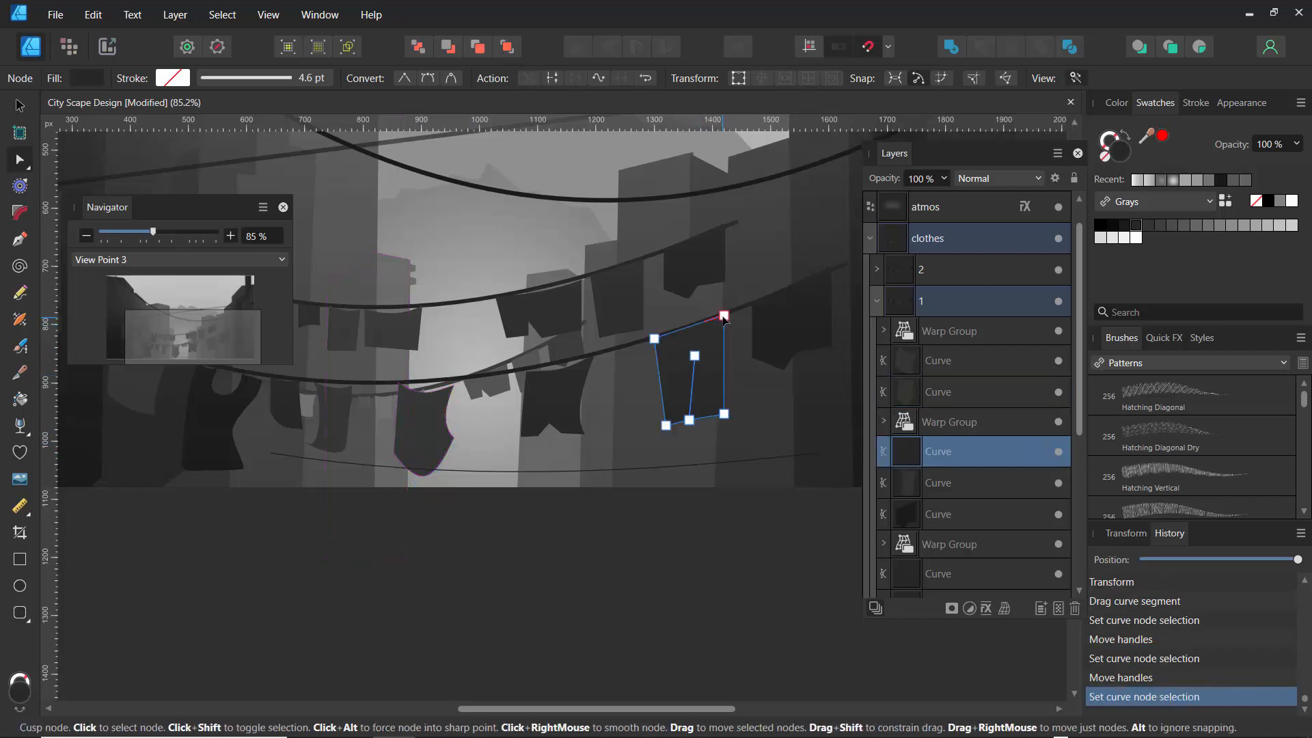
left_click_drag(724, 319, 677, 335)
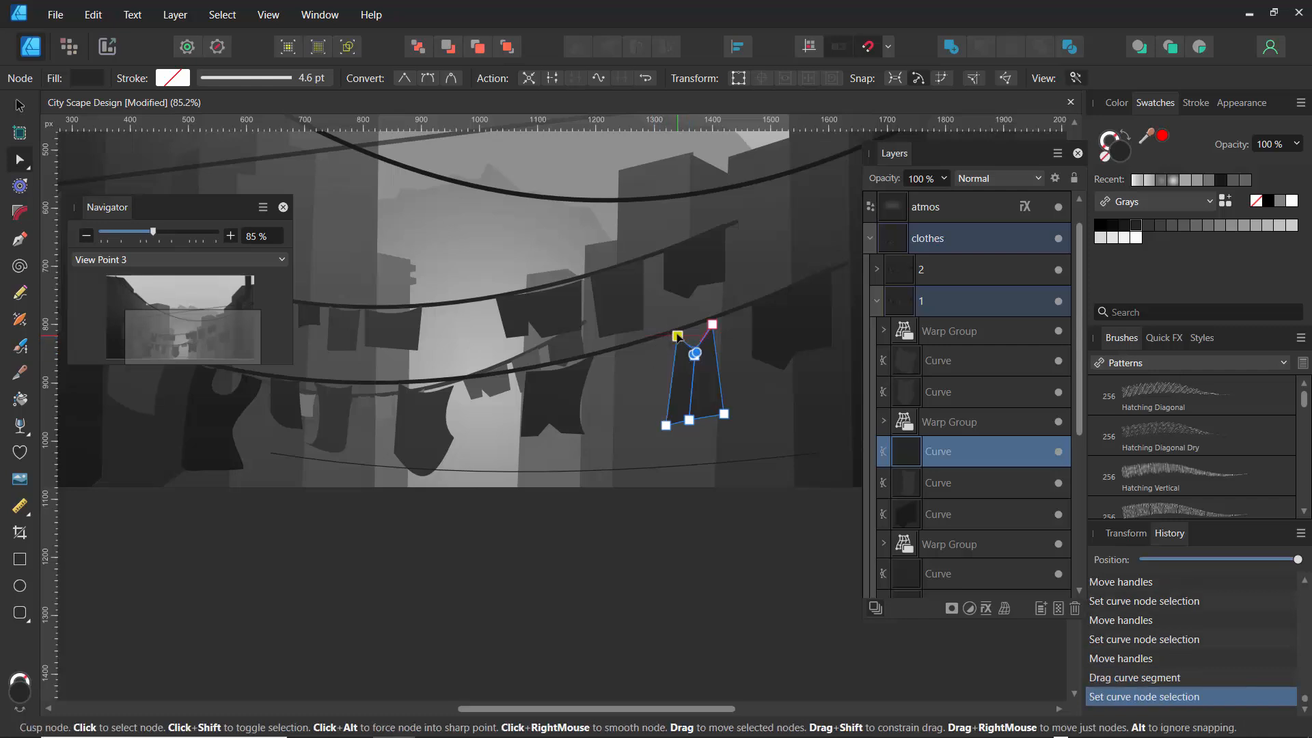
left_click_drag(667, 425, 686, 387)
left_click(768, 332)
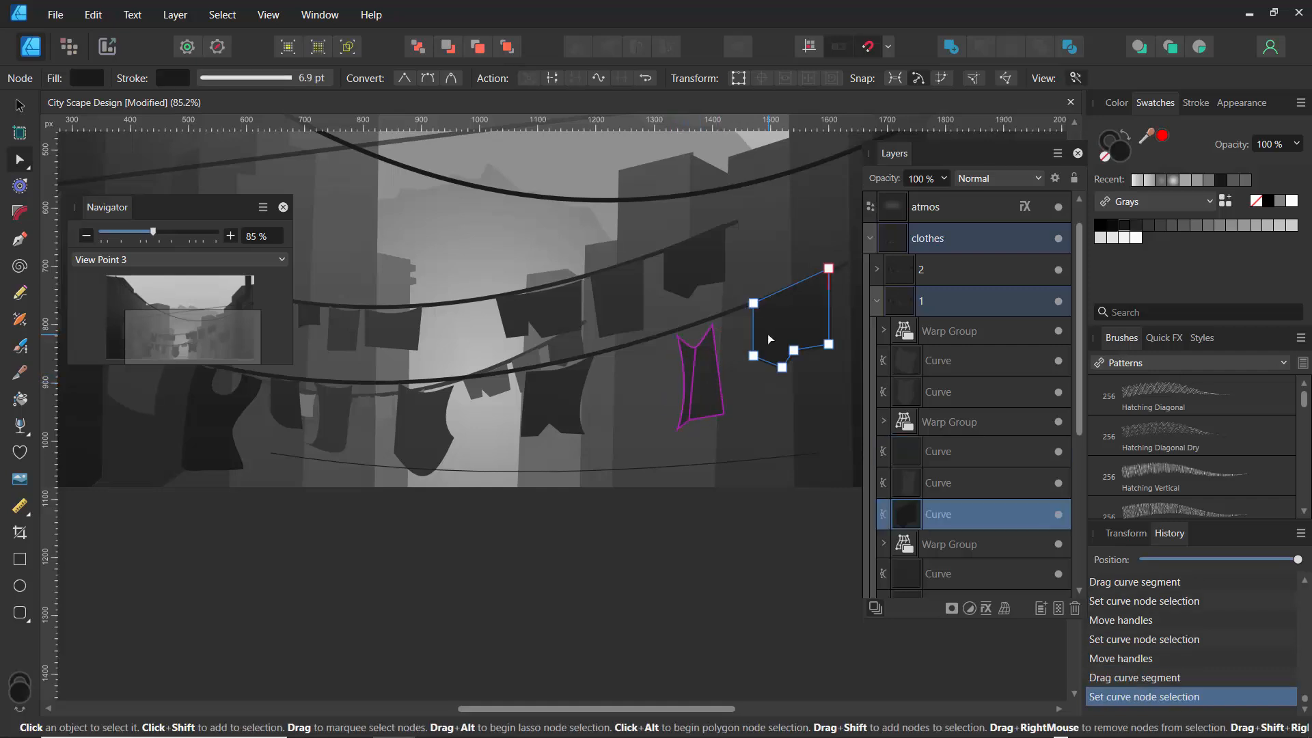
left_click_drag(765, 327, 822, 319)
Move the large dark warped garment right along the lower clothesline and rotate it slightly to follow the line
left_click_drag(191, 337, 160, 341)
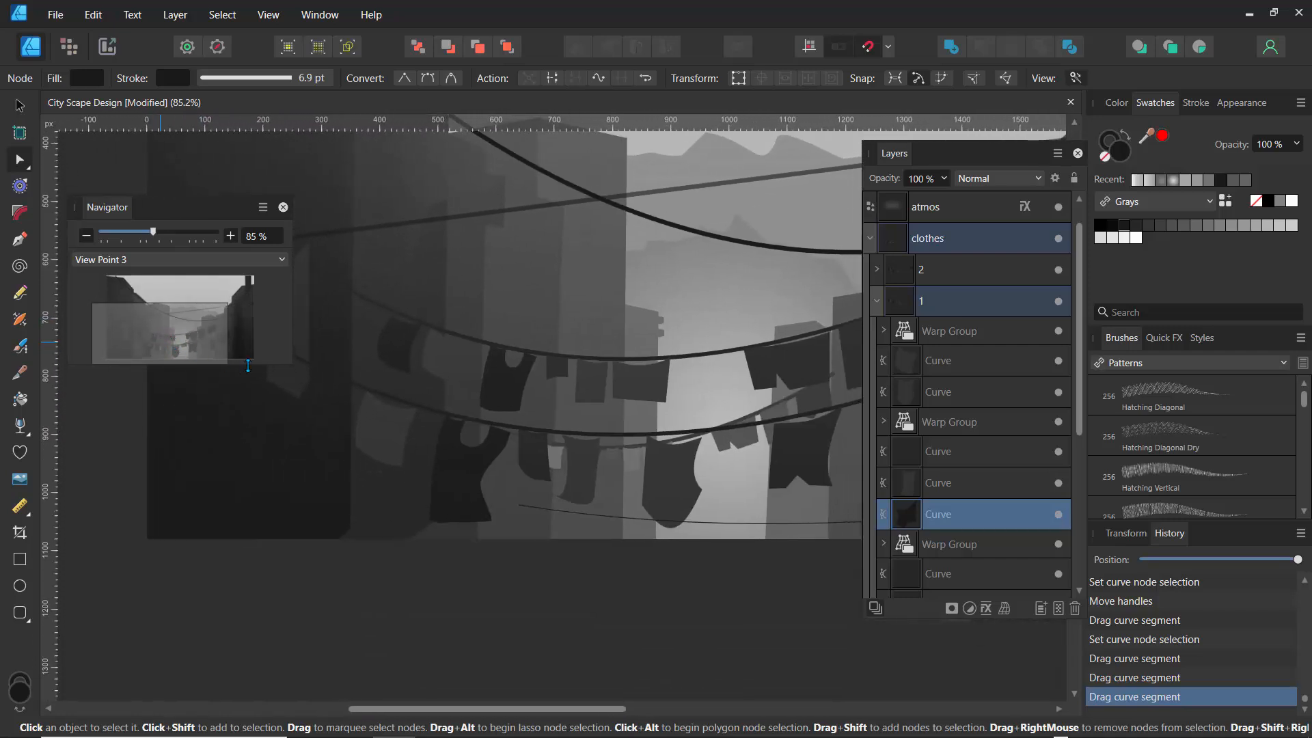
left_click(473, 478)
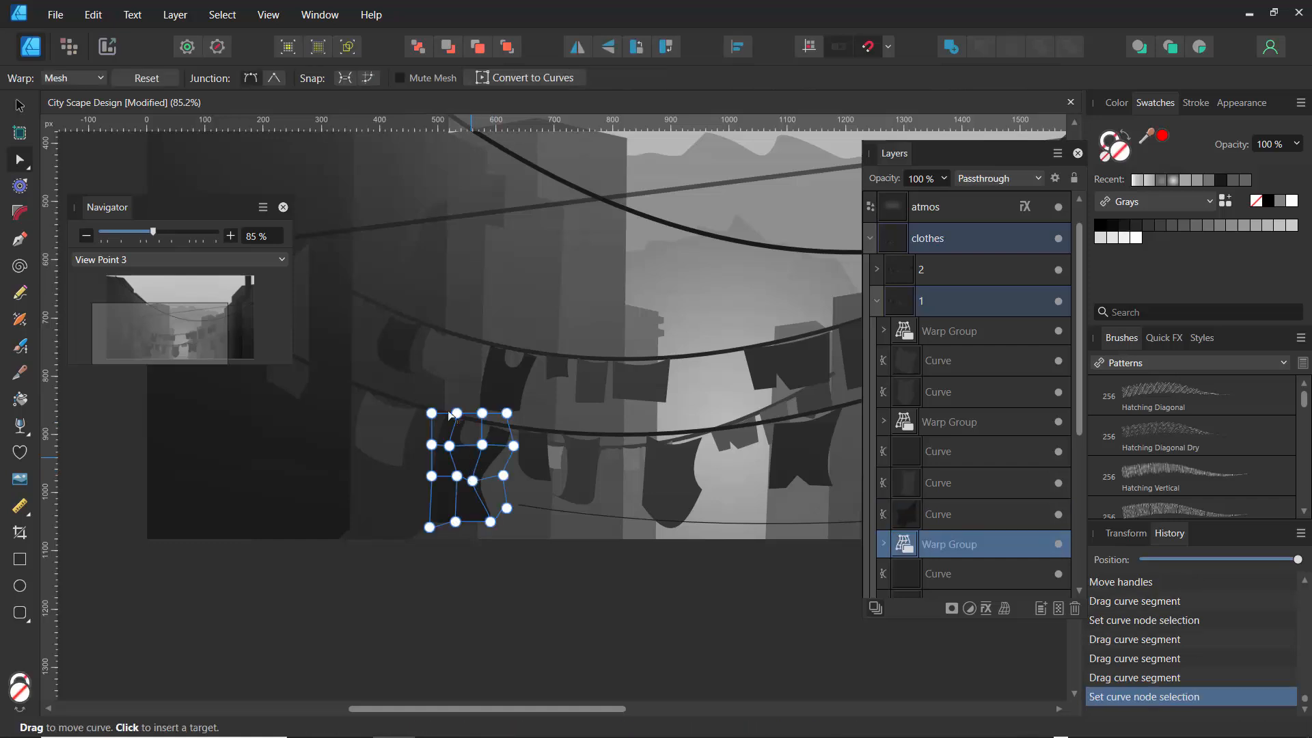
key("v")
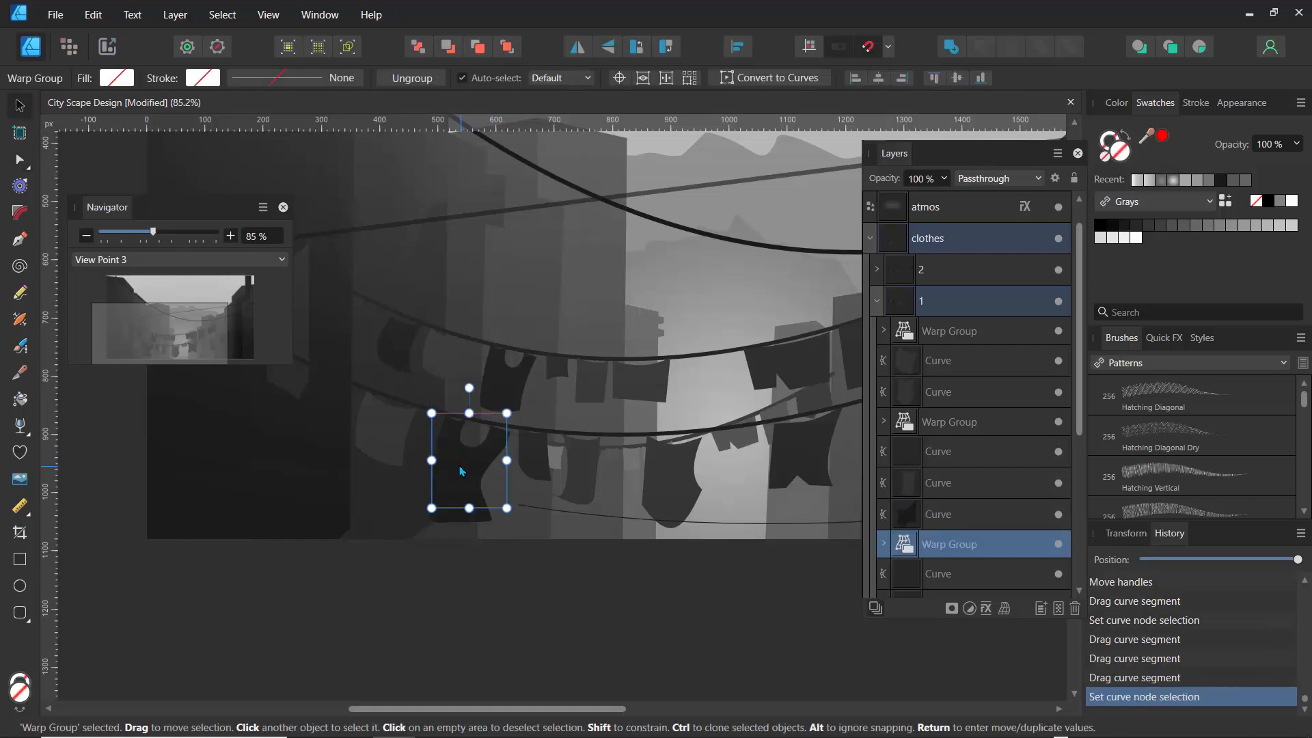
left_click_drag(464, 473, 583, 483)
mouse_move(578, 399)
left_mouse_down()
mouse_move(596, 404)
mouse_move(582, 403)
left_mouse_up()
Rearrange three cloths on the lower line, moving the narrow and rounded ones left and the leftmost one right, and tilt them to follow the line
left_click_drag(577, 483, 480, 453)
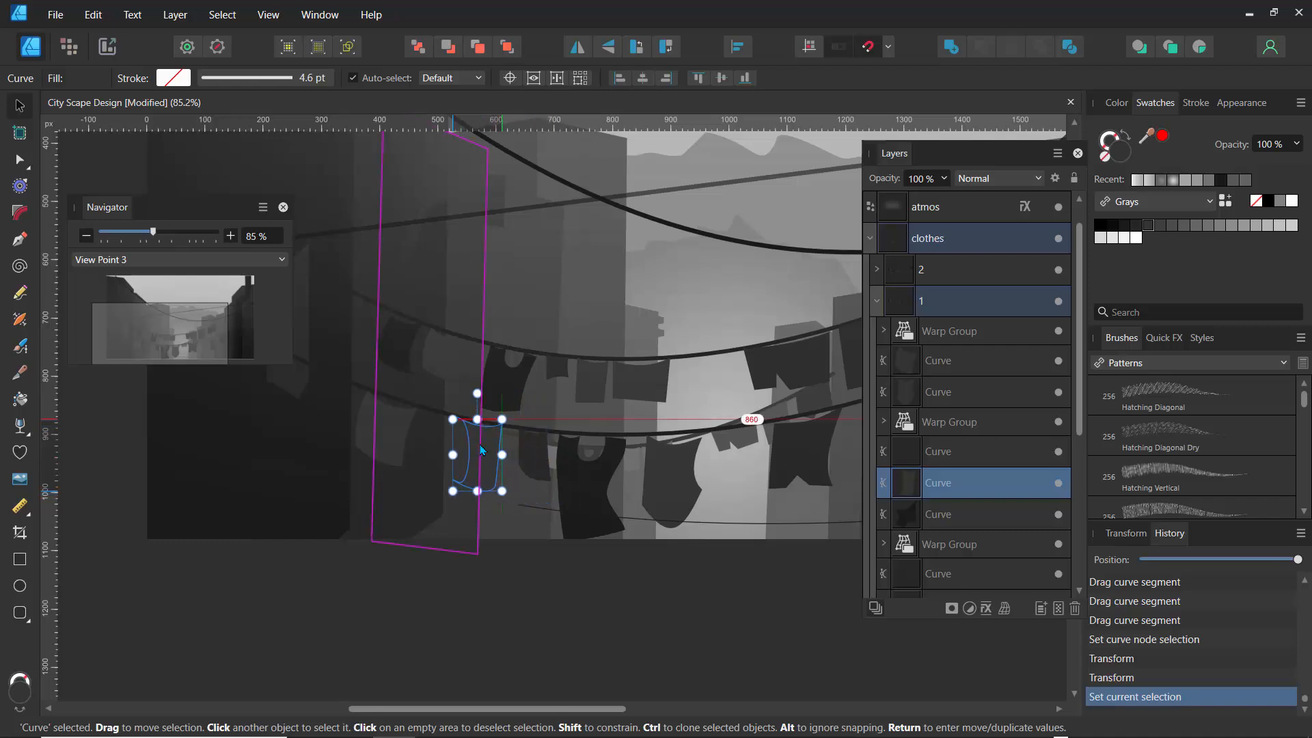
left_click_drag(477, 393, 482, 394)
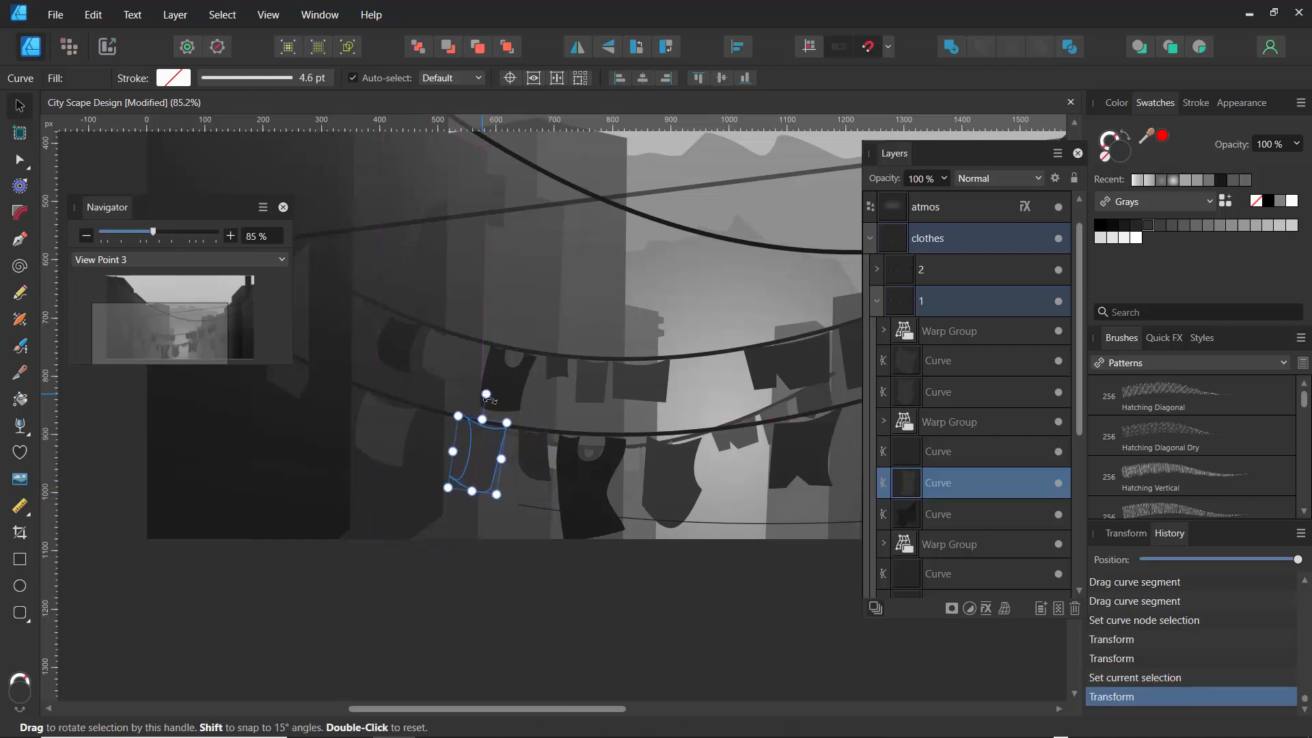
left_click_drag(381, 438, 777, 470)
left_click_drag(656, 472, 465, 453)
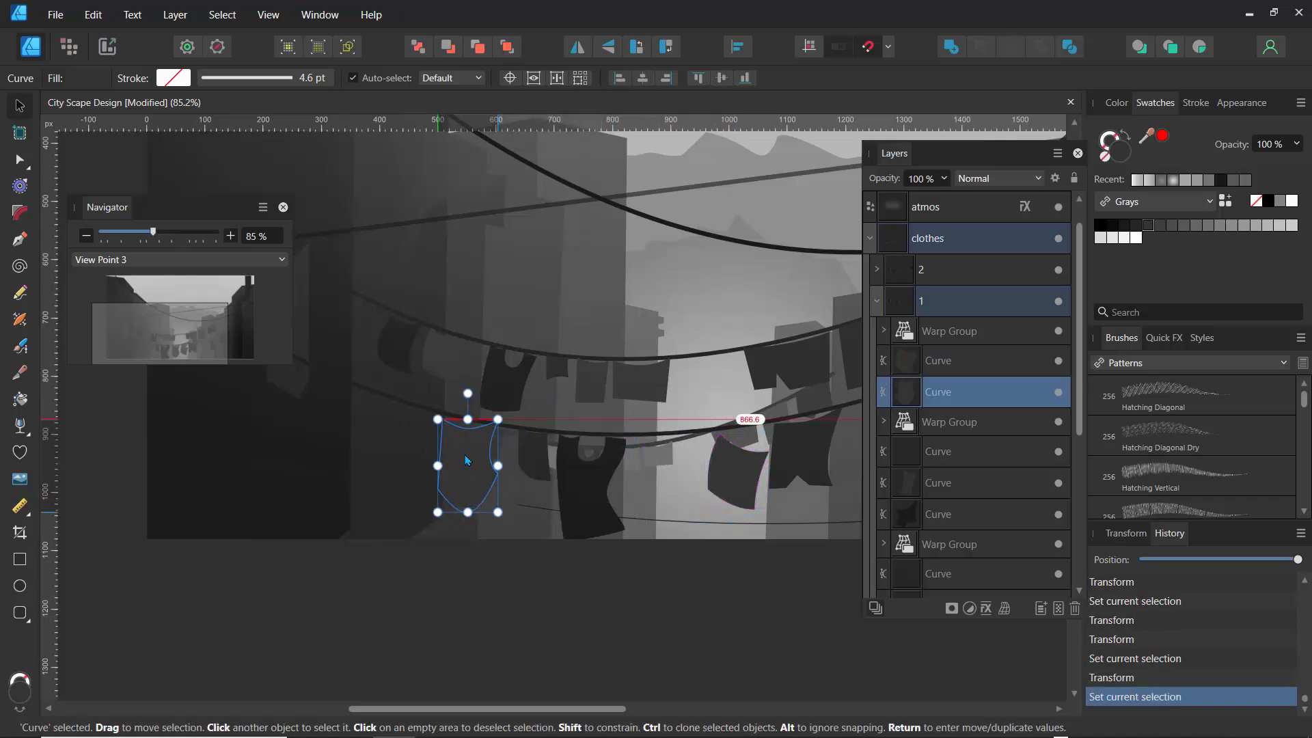
left_click_drag(466, 394, 478, 384)
Shift the square cloth left into the gap beside the large dark garment and rotate it to hang along the line
left_click(734, 470)
left_click_drag(735, 470, 699, 471)
left_click_drag(702, 407, 673, 413)
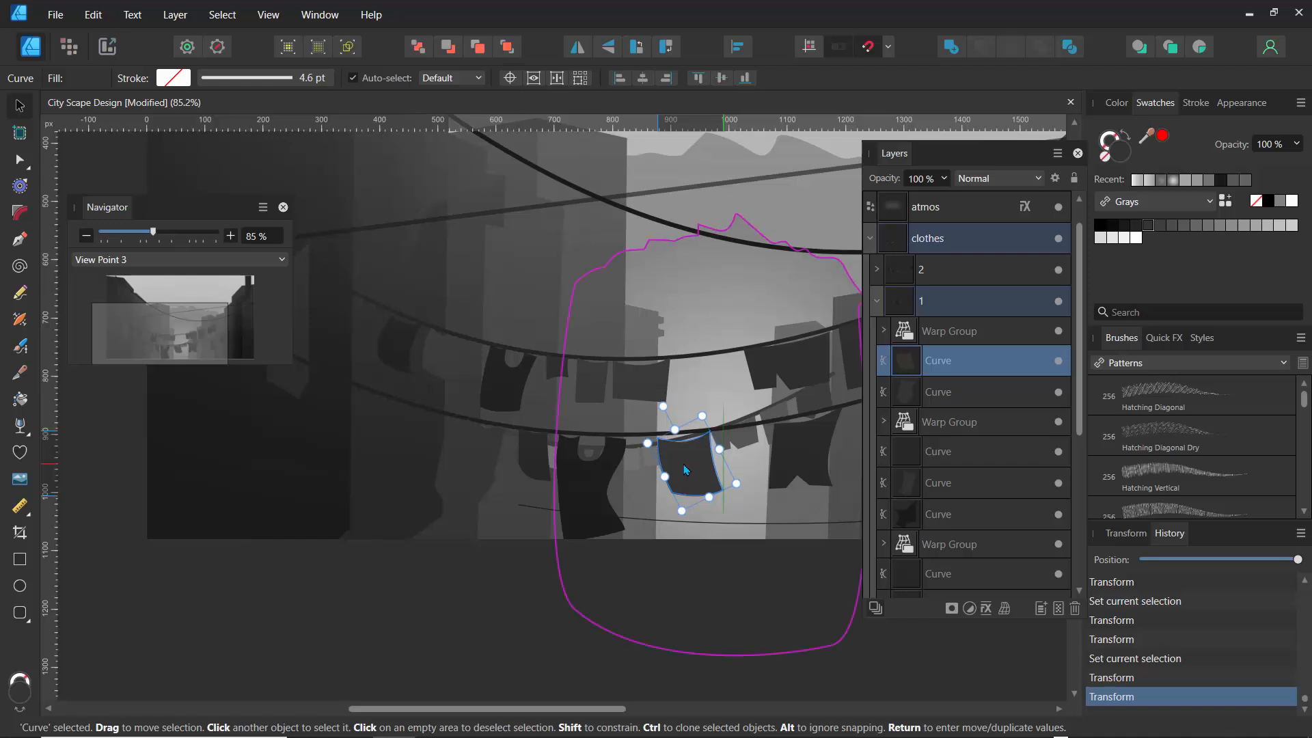
left_click_drag(663, 403, 669, 403)
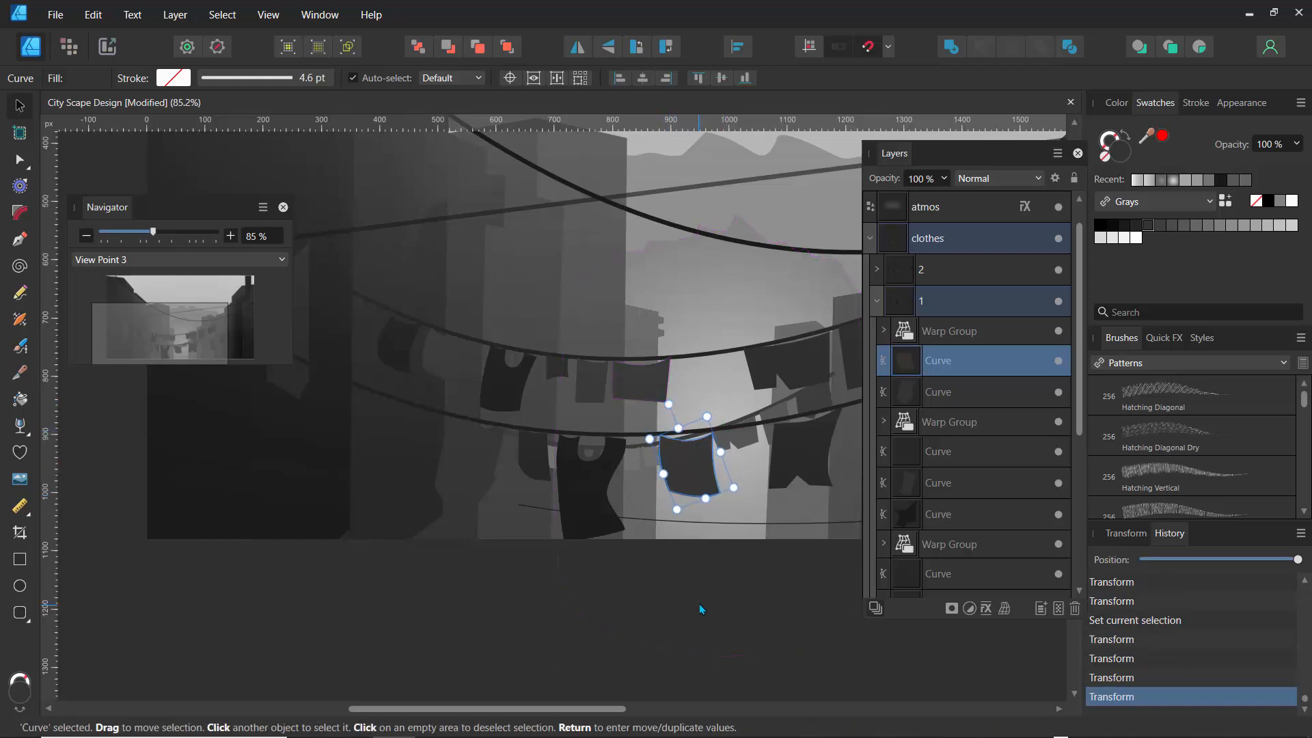
left_click(702, 610)
Zoom out to 50% to view the whole artwork and collapse the buildings and clothes layer groups
left_click(142, 236)
left_click_drag(140, 235, 122, 234)
mouse_move(178, 324)
left_mouse_down()
mouse_move(197, 331)
mouse_move(183, 333)
left_mouse_up()
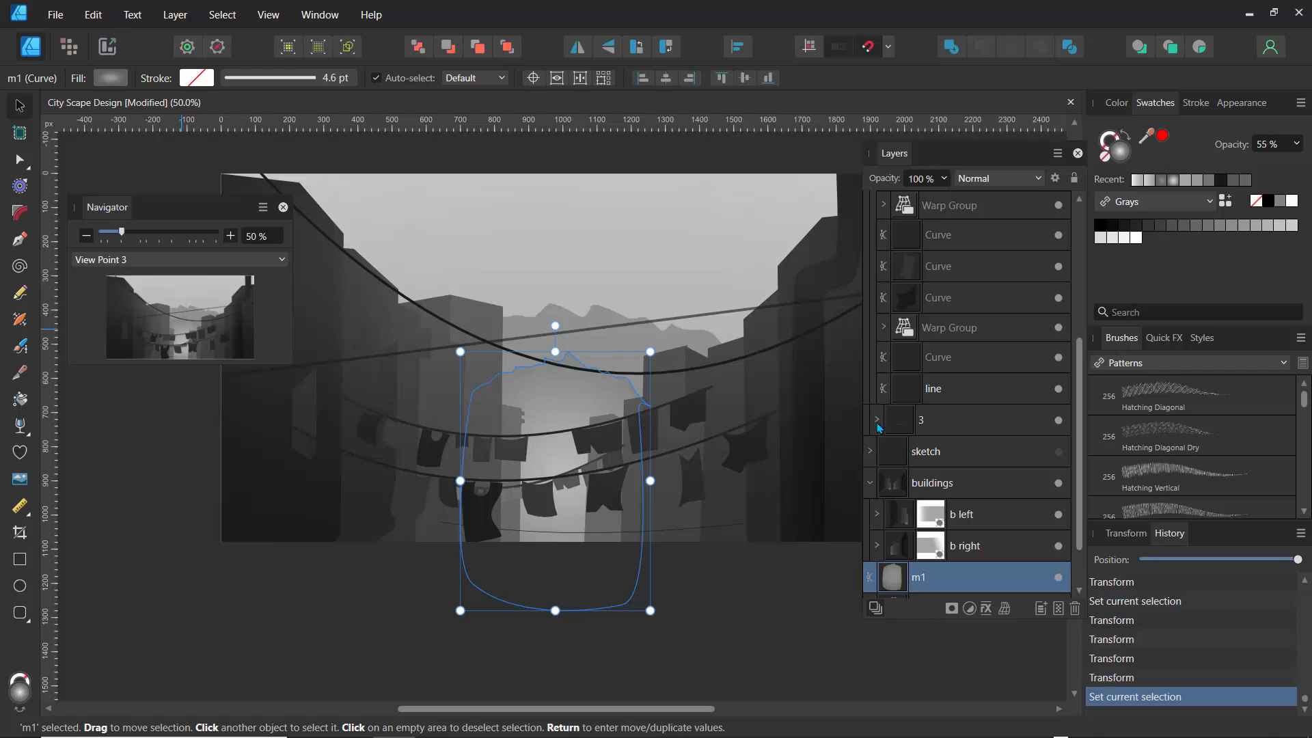
left_click(871, 484)
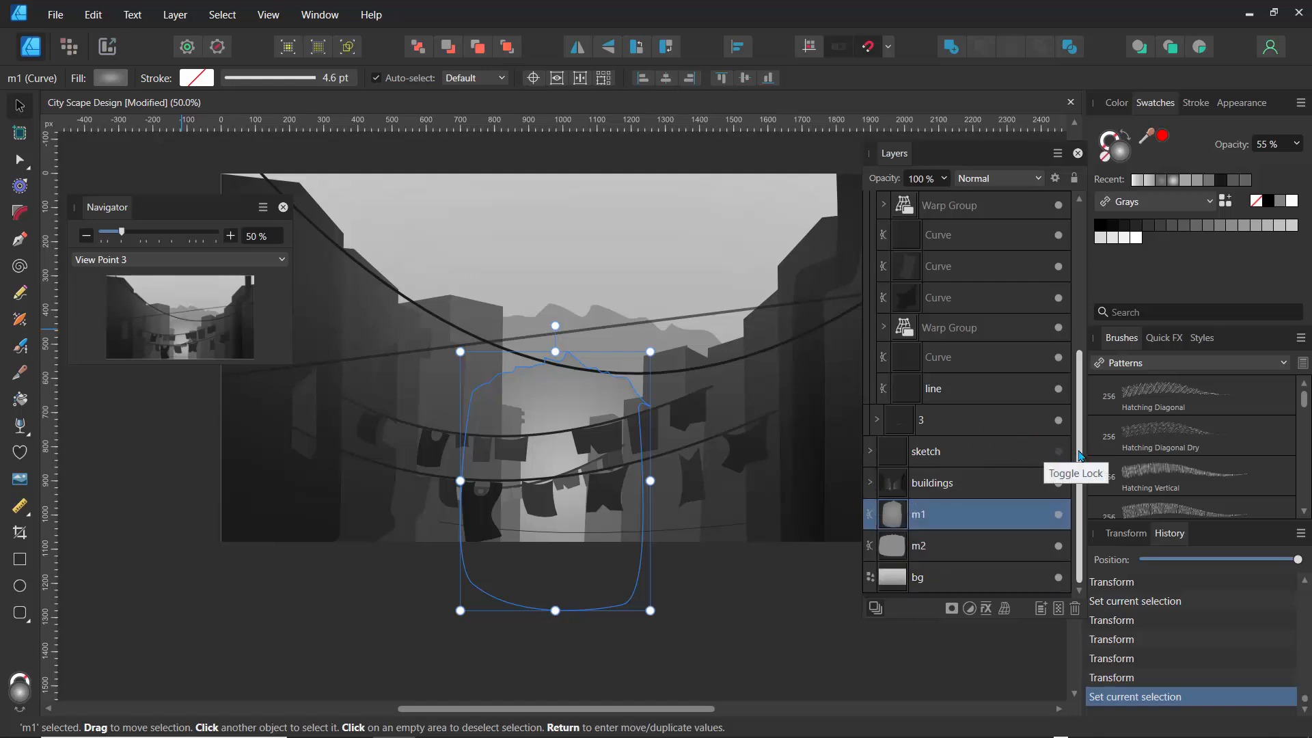
left_click_drag(1080, 447, 1084, 360)
left_click(878, 274)
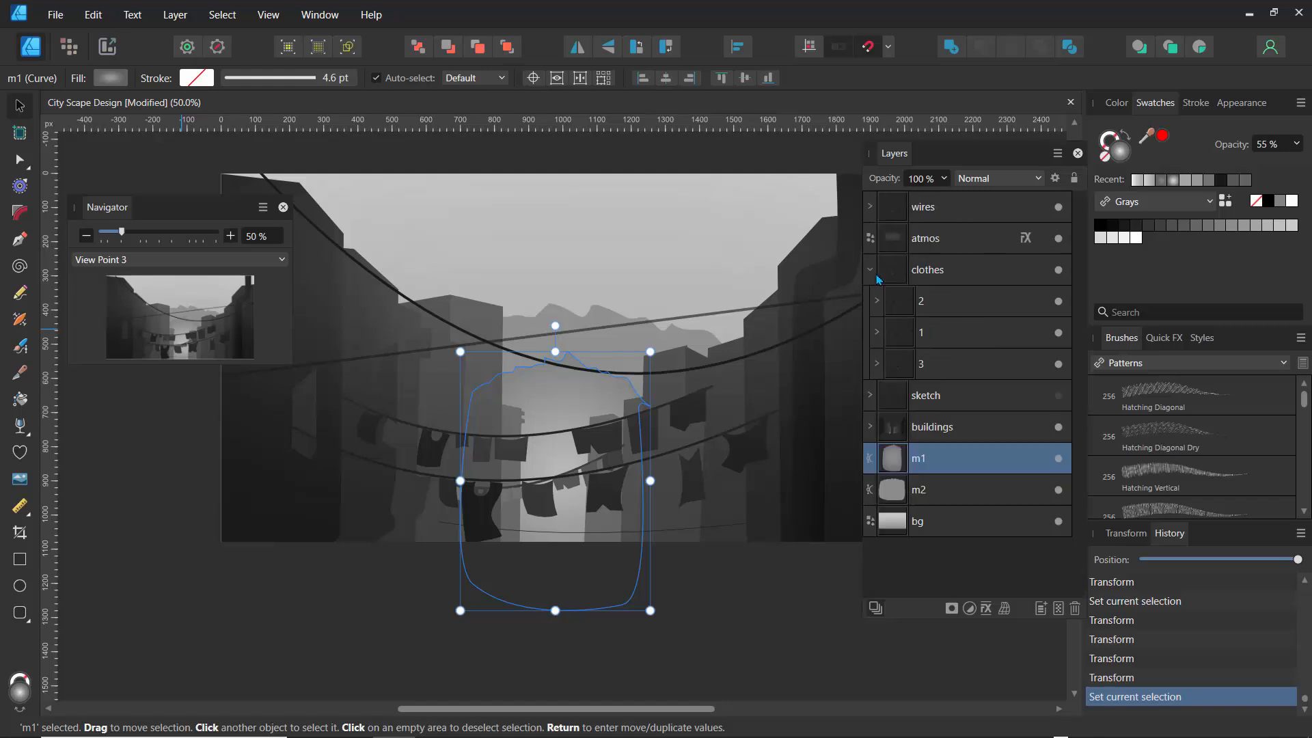
left_click(869, 271)
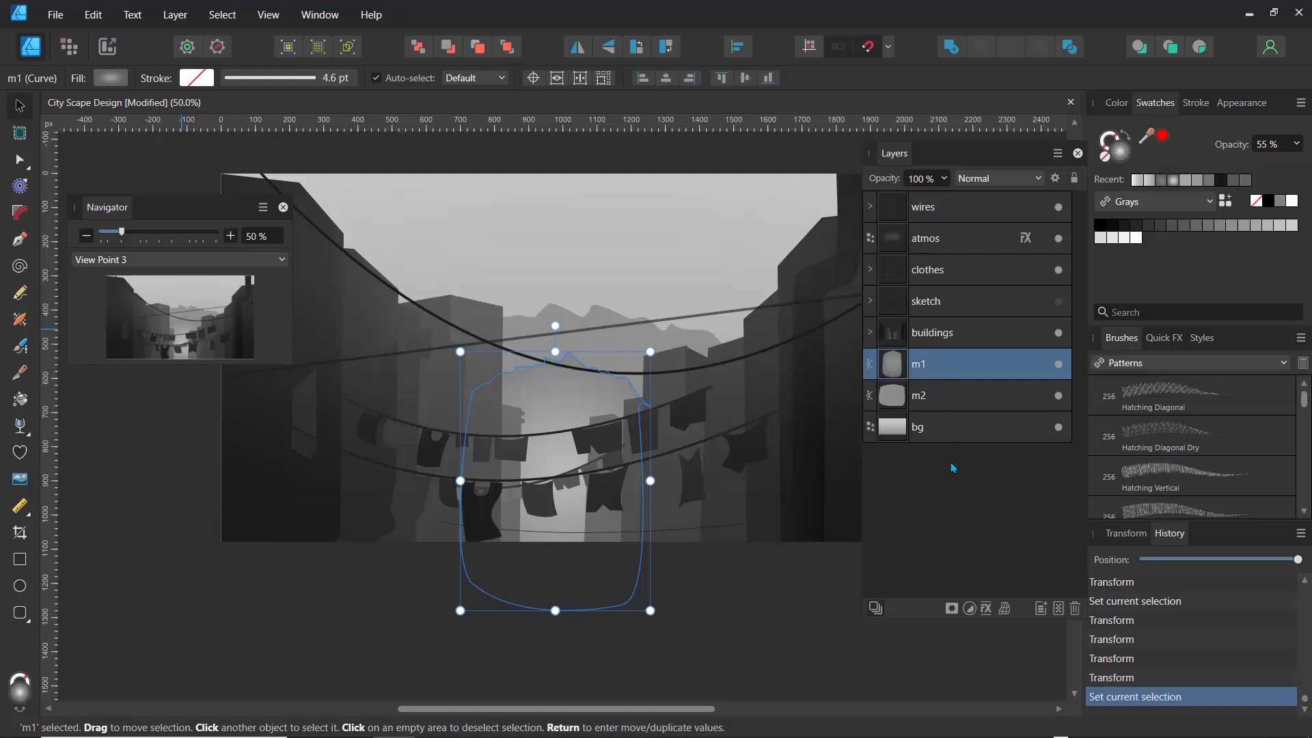
Group all artwork except the sketch layer under the name "vectors 1" and save the document
key("ctrl+a")
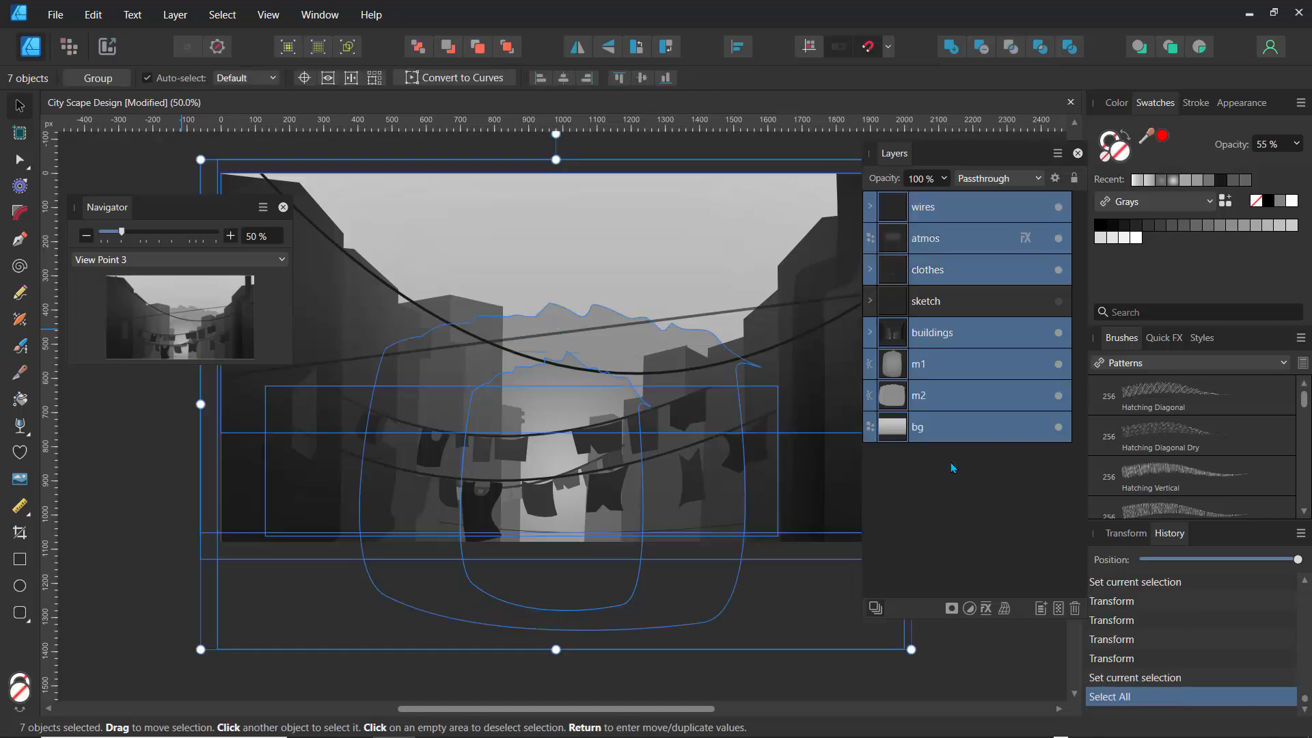
key("ctrl+g")
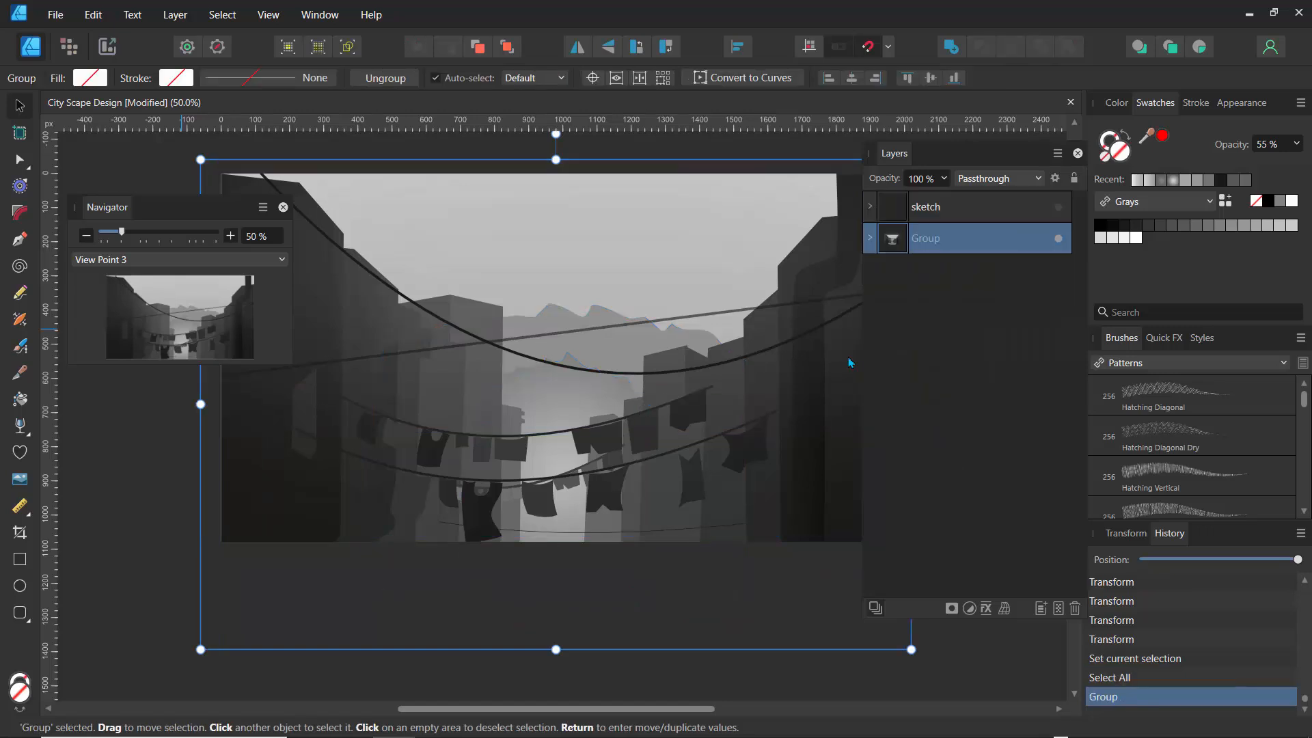
double_click(929, 241)
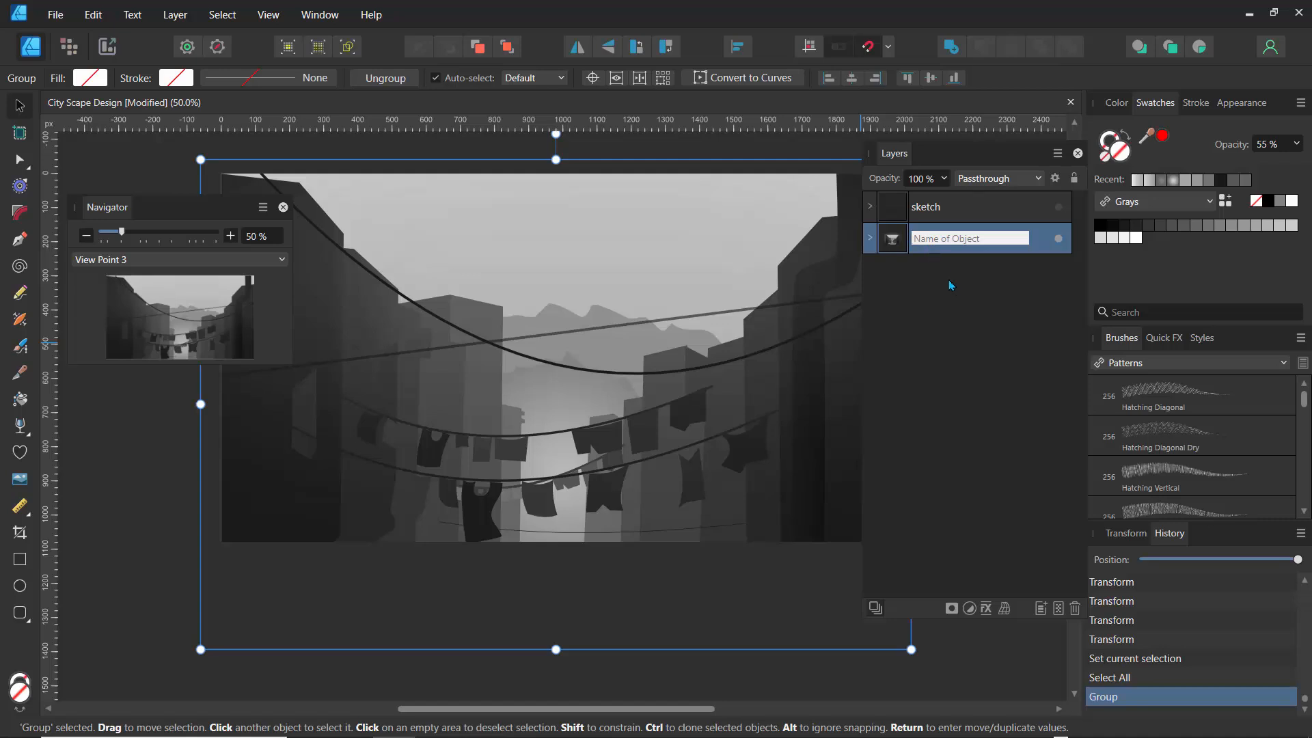
type("vectors 1")
key("Return")
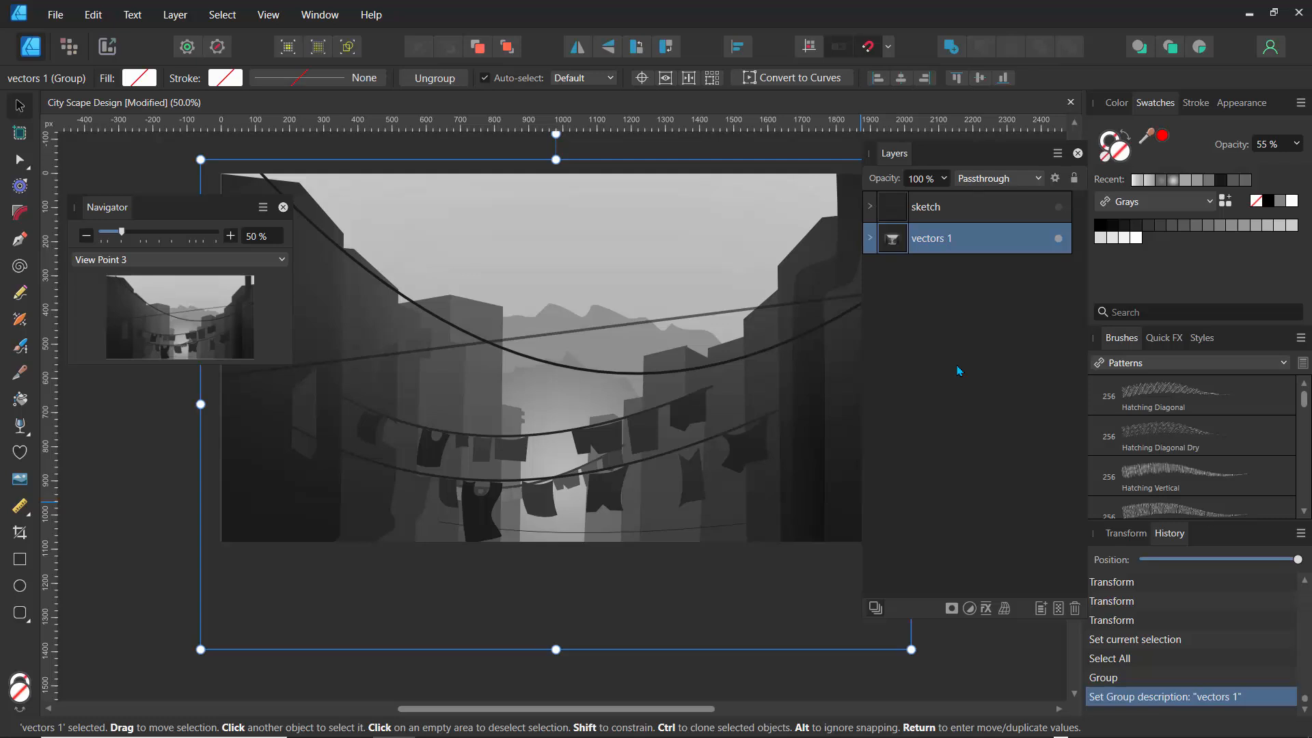
key("ctrl+s")
Raise the outer end of shape m1's radial gradient and shift its midpoint slightly outward, then collapse the vectors 1 group
double_click(555, 461)
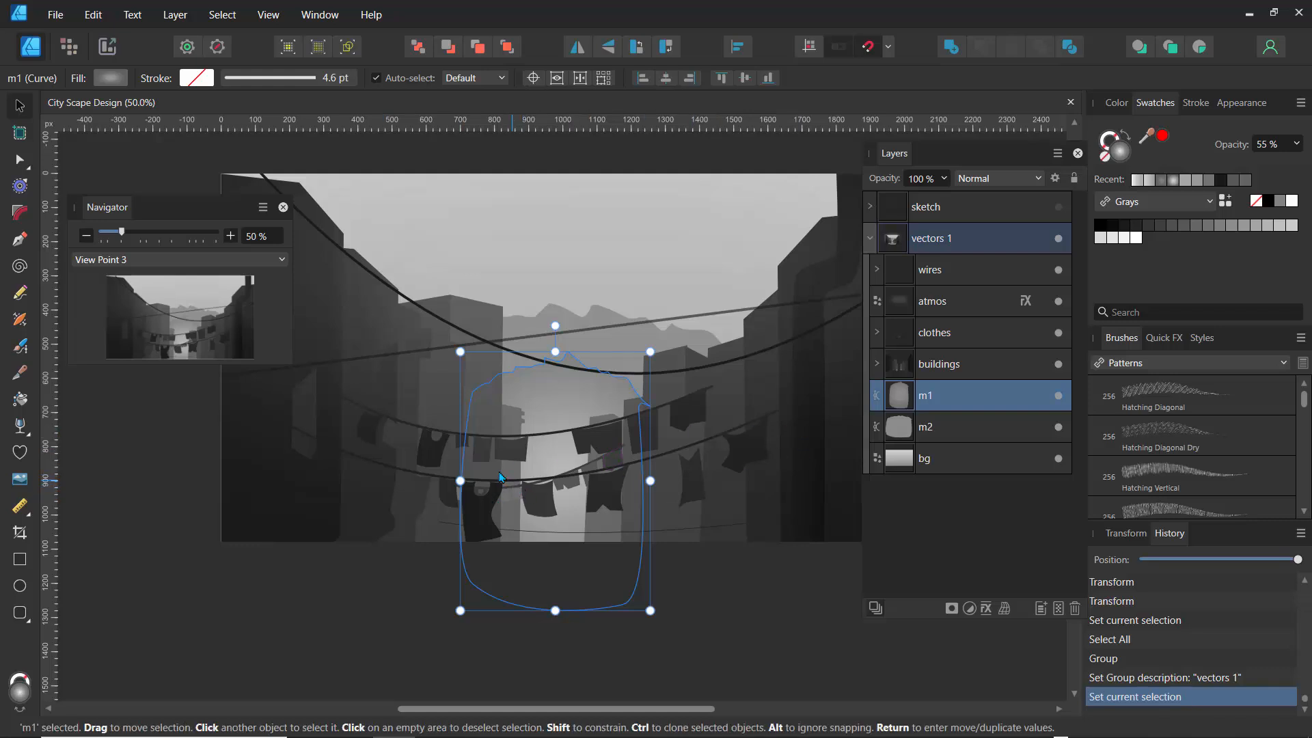
left_click(21, 428)
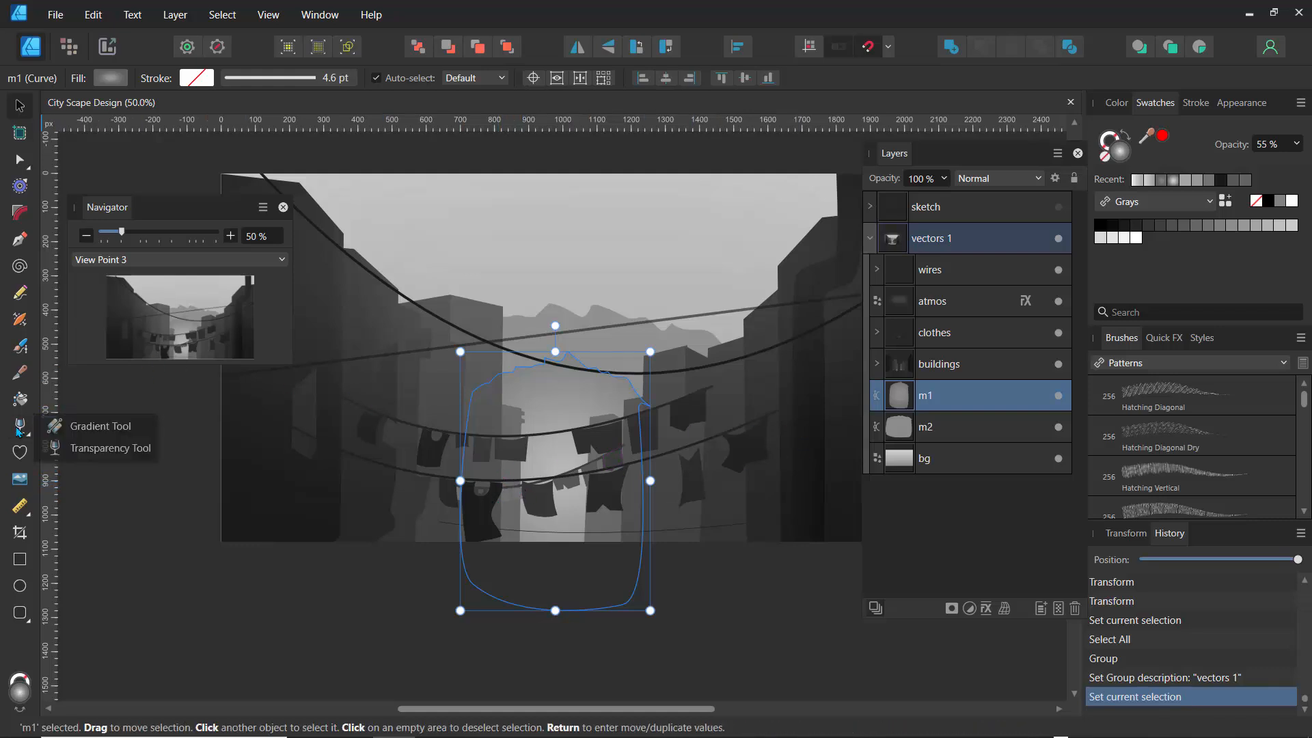
left_click(80, 429)
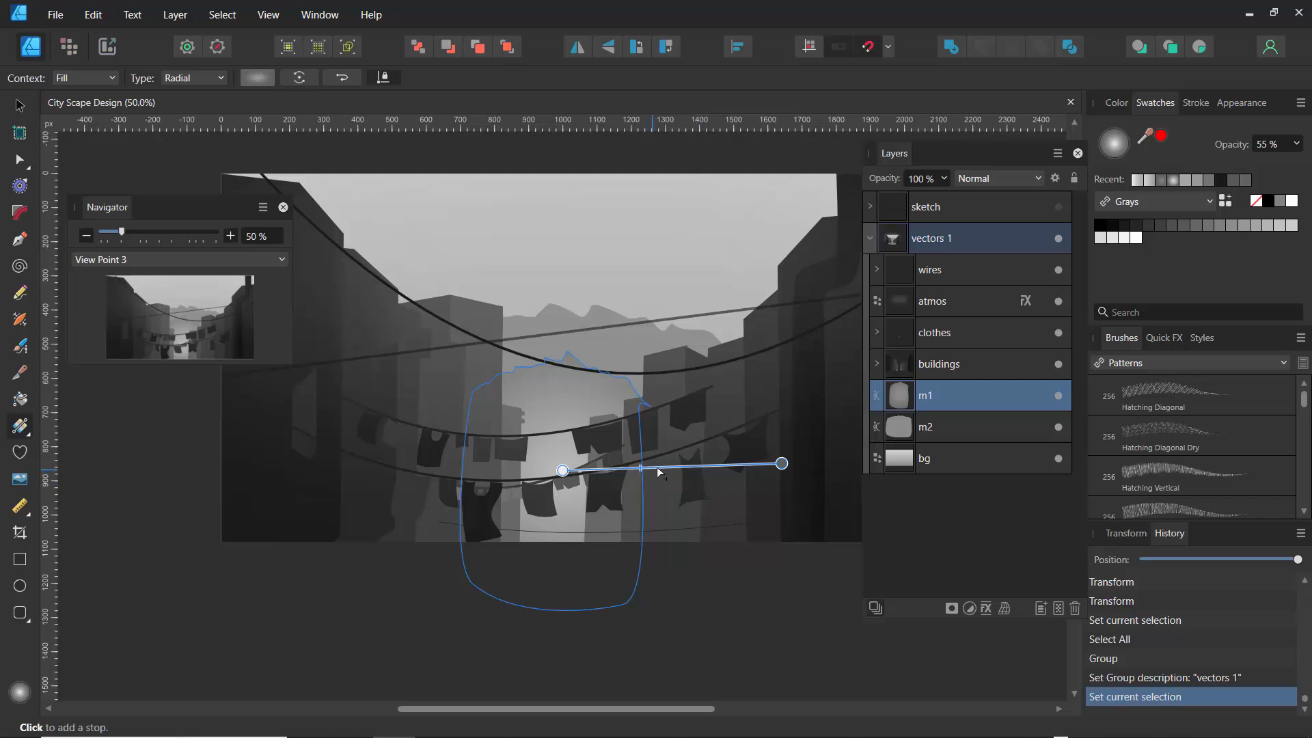
left_click_drag(779, 465, 766, 435)
left_click(562, 471)
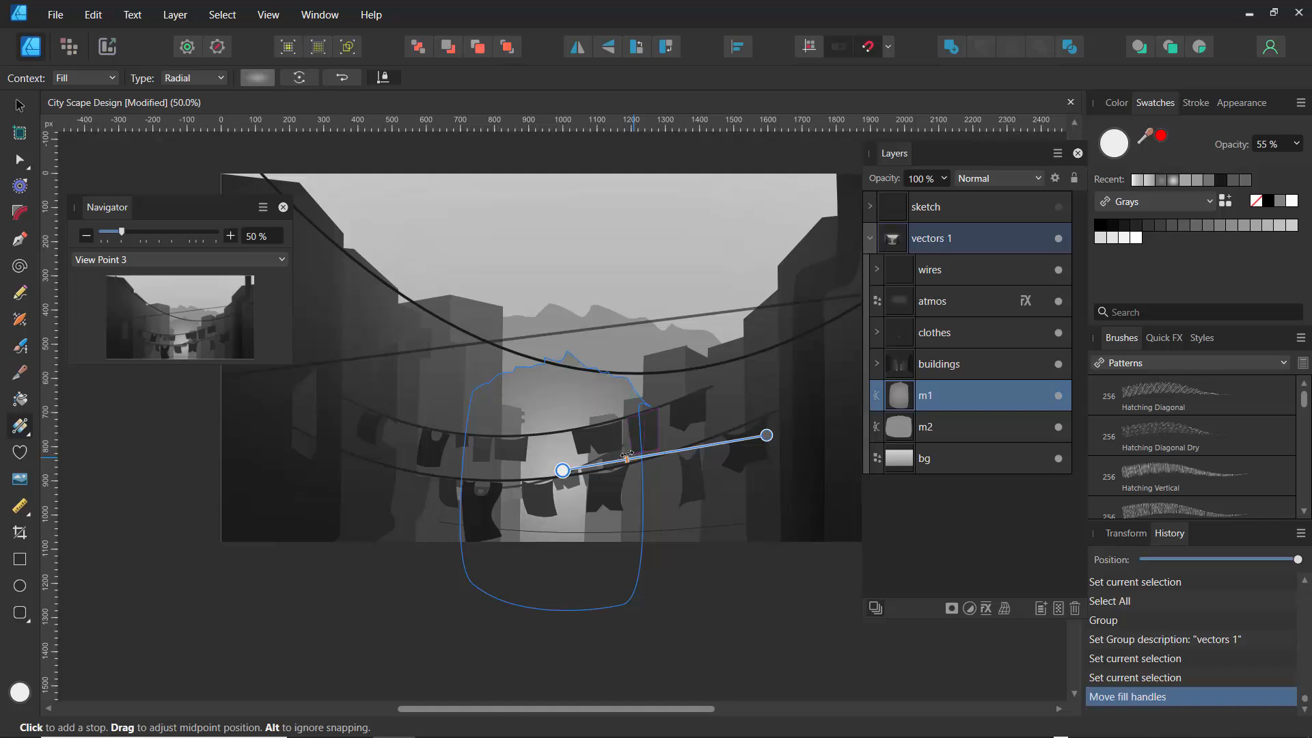
left_click_drag(634, 456, 642, 457)
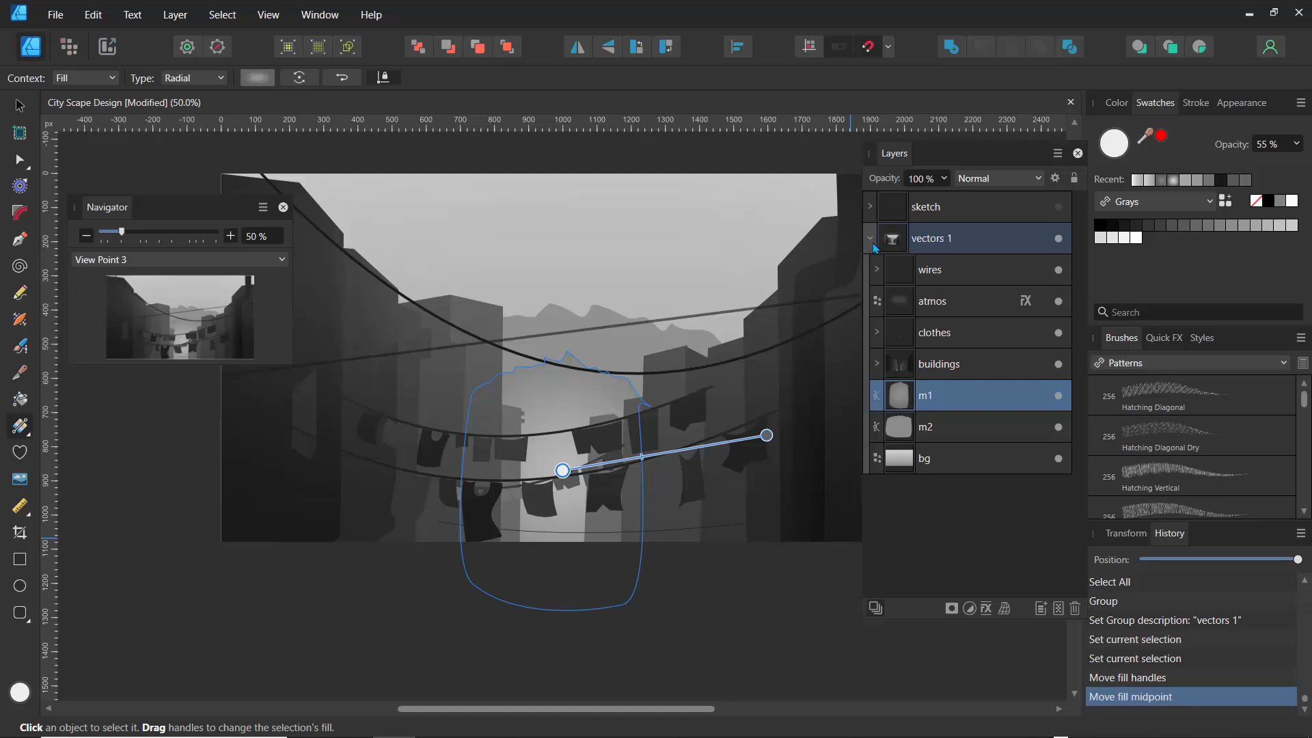
left_click(872, 239)
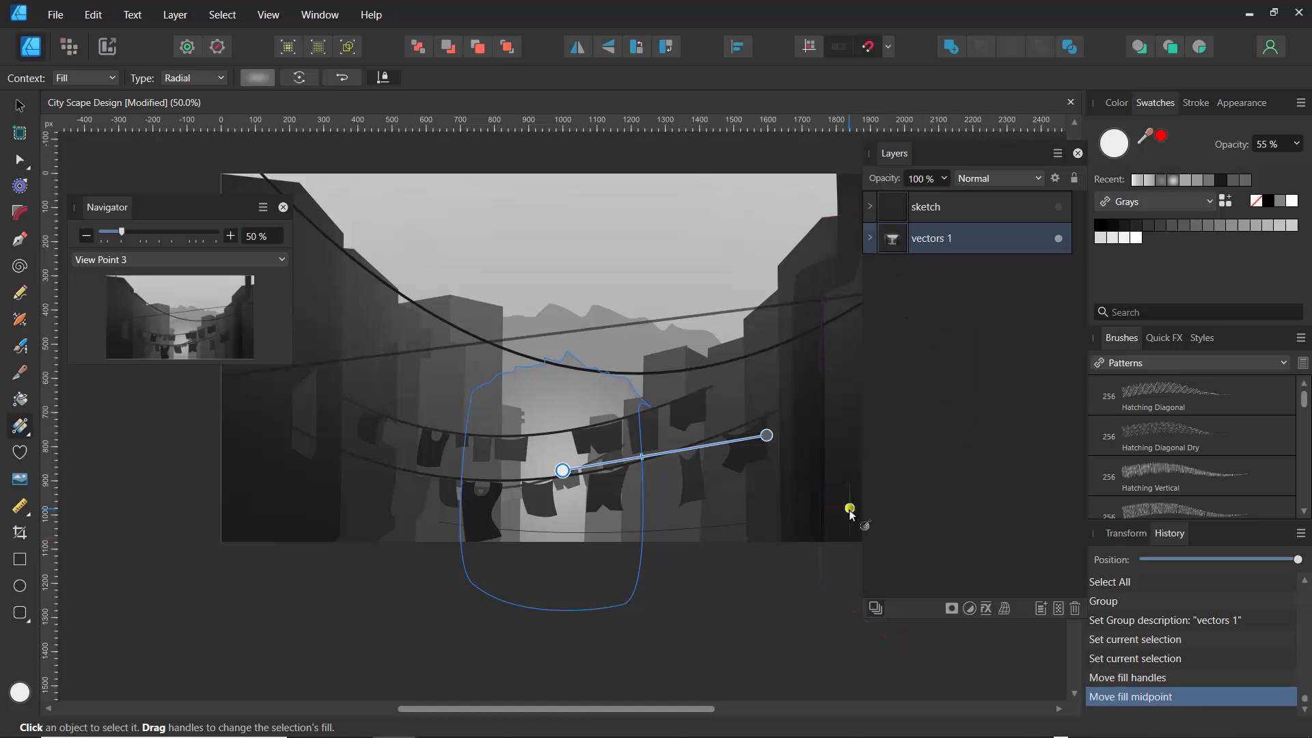
Switch to pixel editing, clear the selection and add a new pixel layer named "noise"
left_click(68, 48)
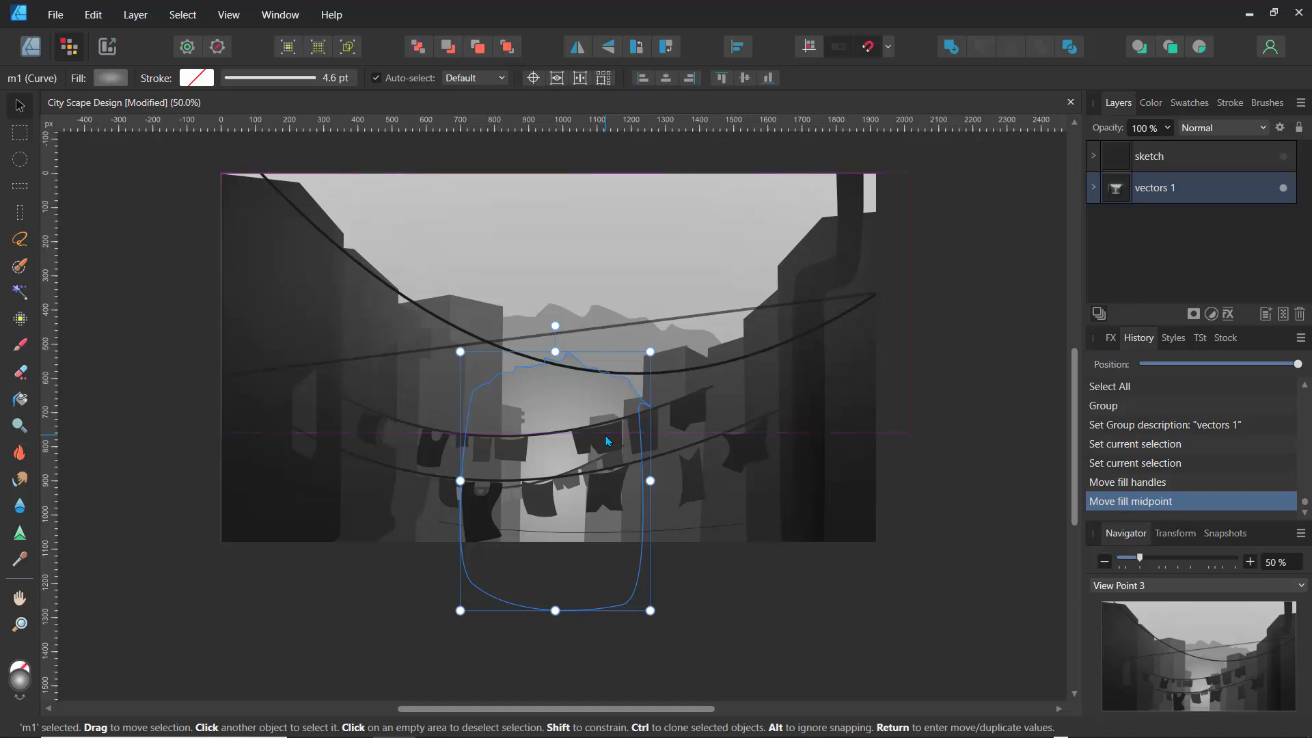
left_click(921, 394)
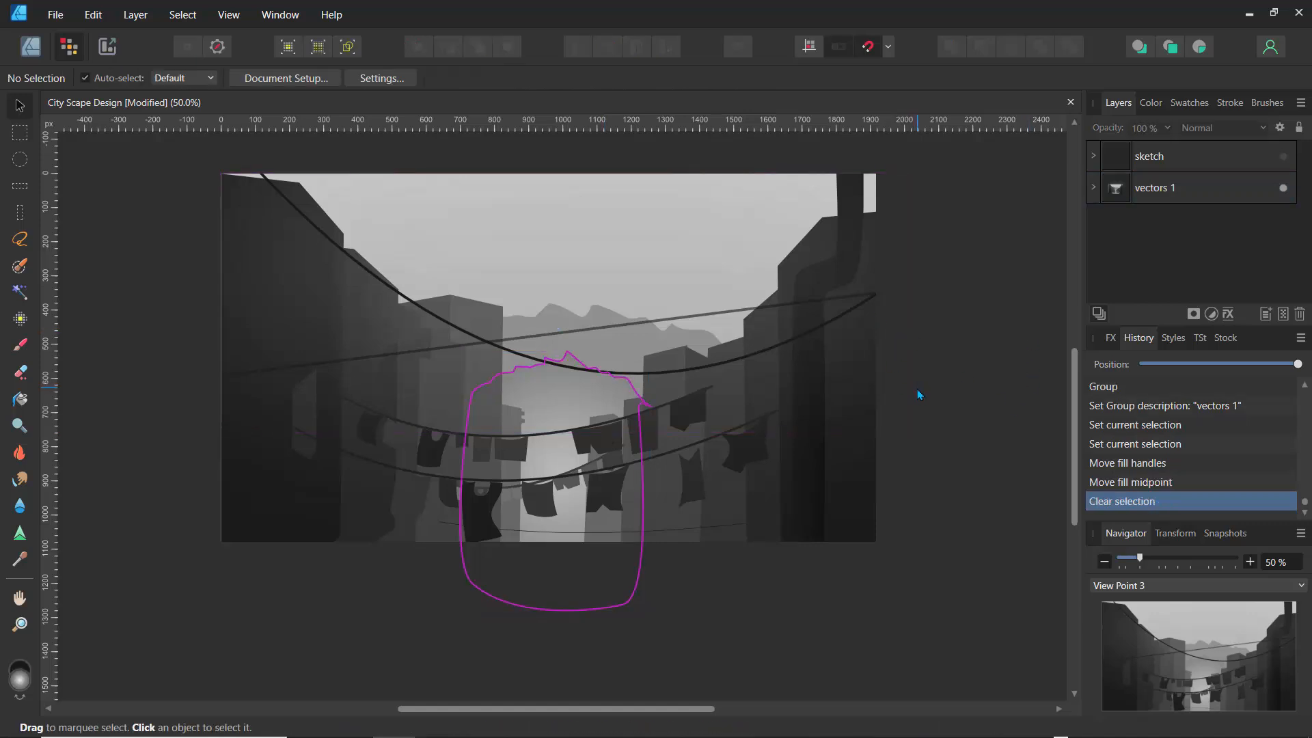
left_click(1284, 315)
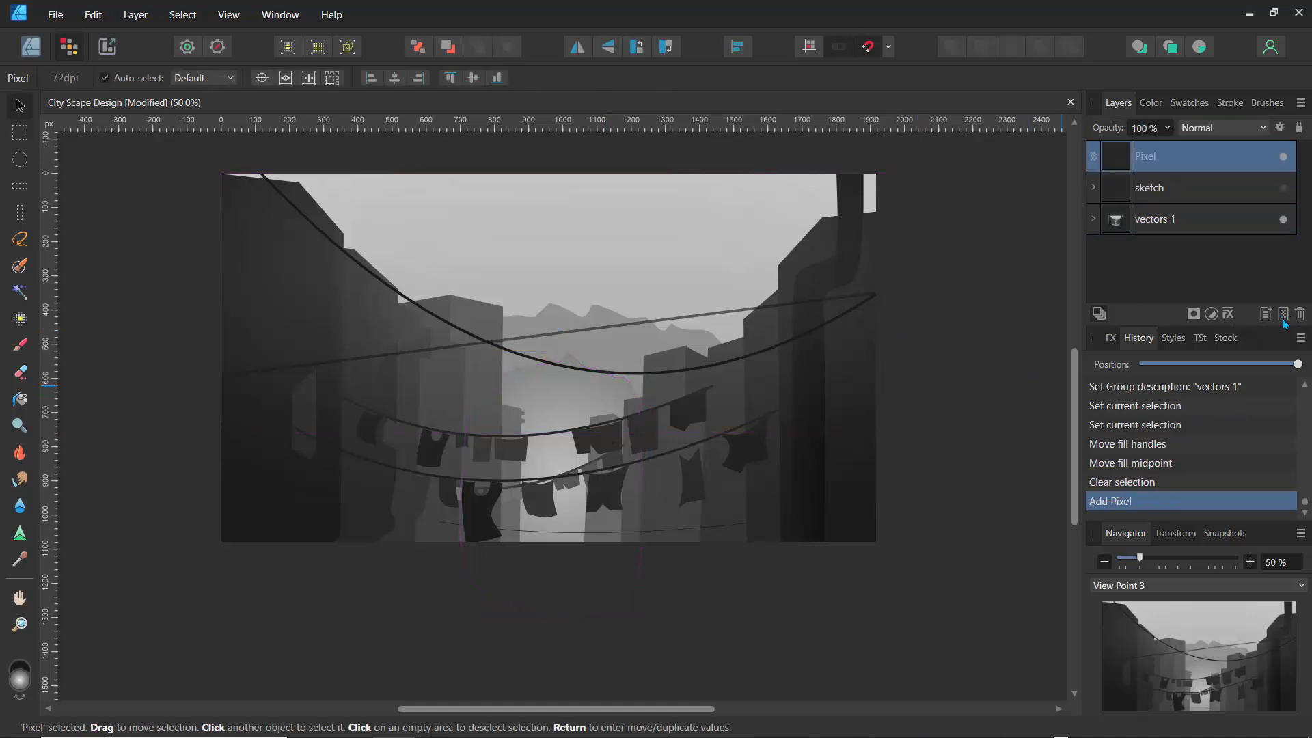
double_click(1146, 159)
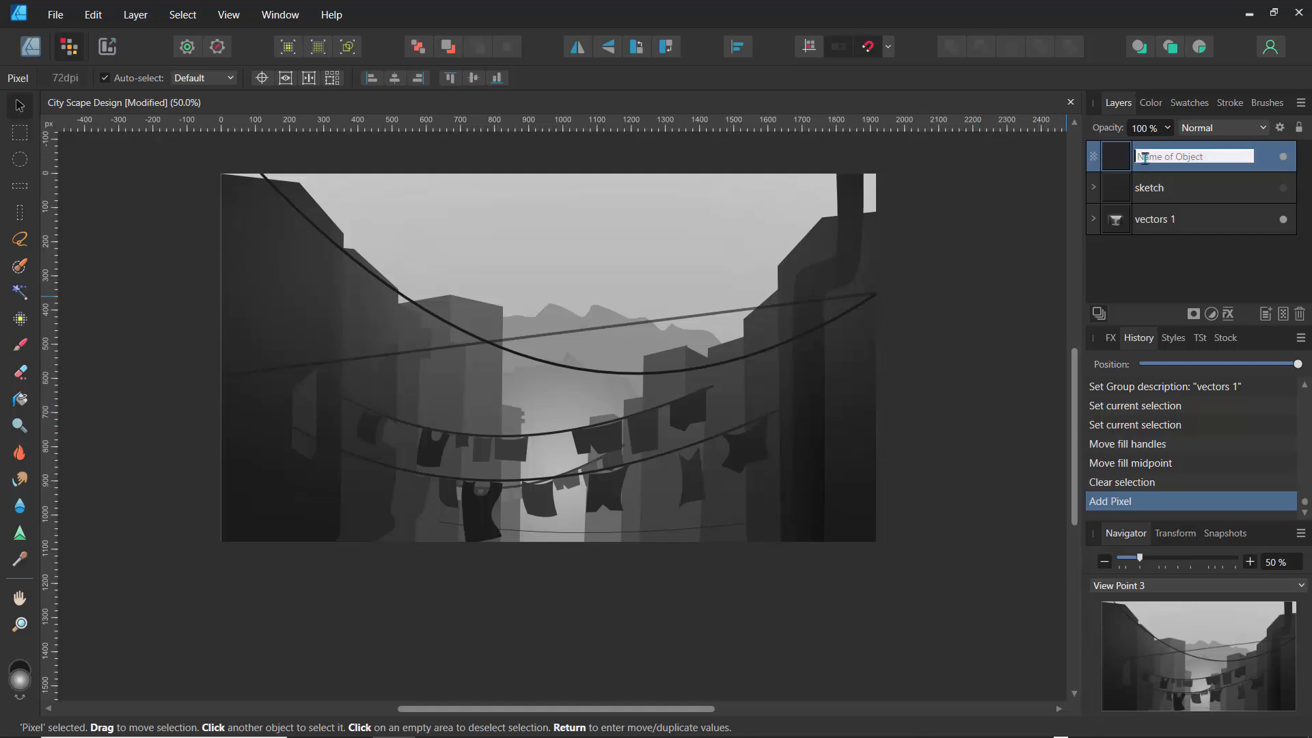
type("noise")
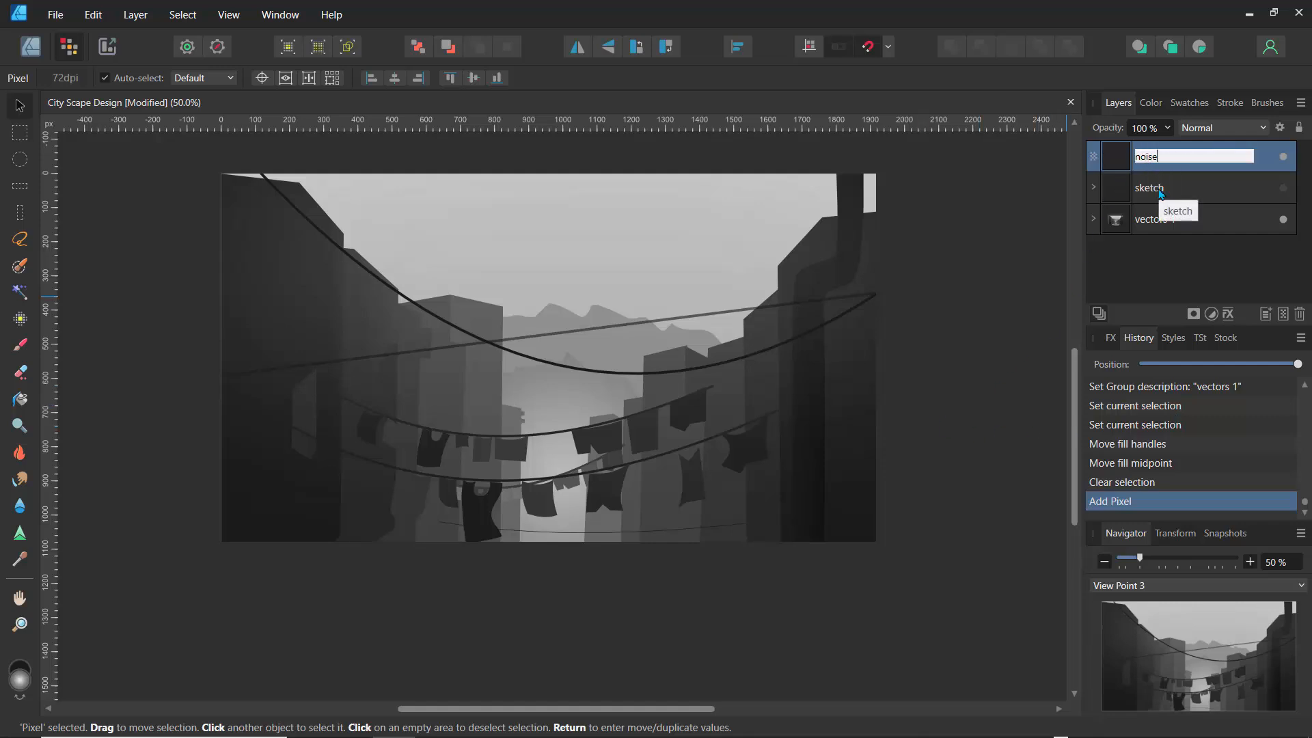
key("Return")
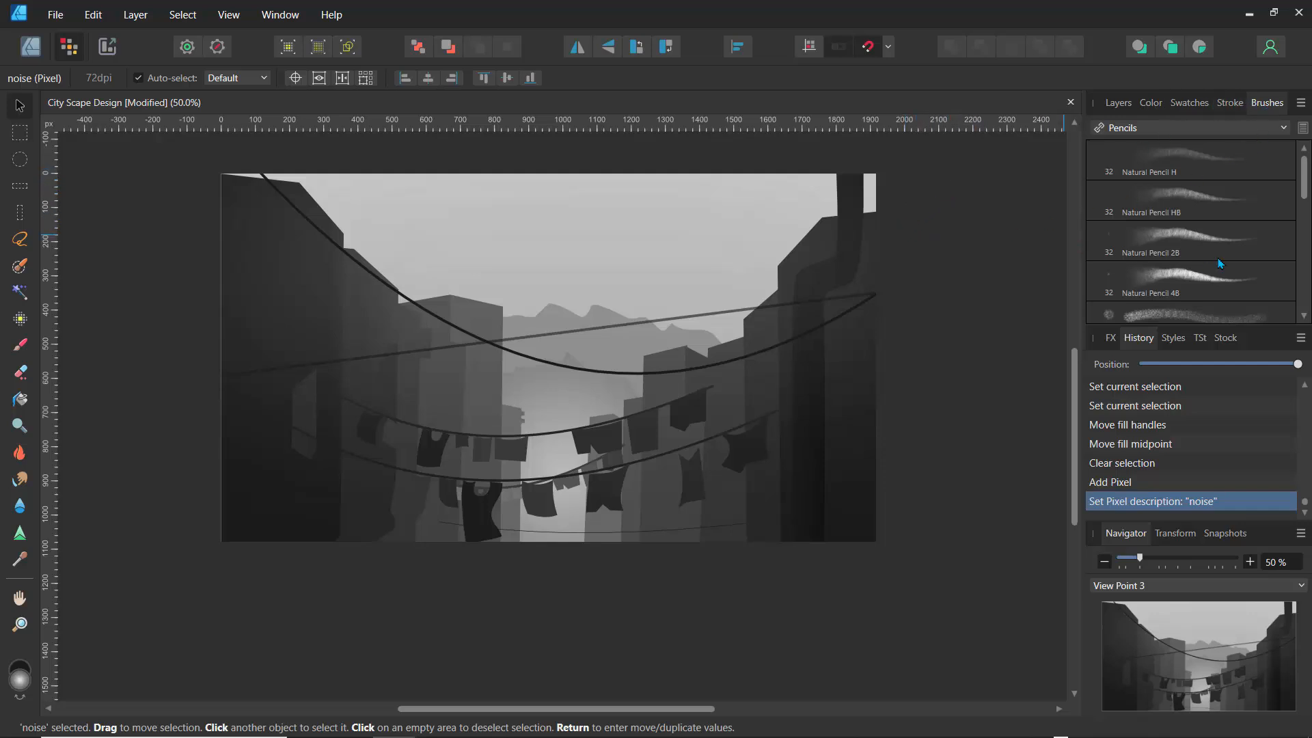
Choose the Grunge Pattern 02 brush from the Textures category and float the layer list over the canvas beside the brush list
left_click(1164, 131)
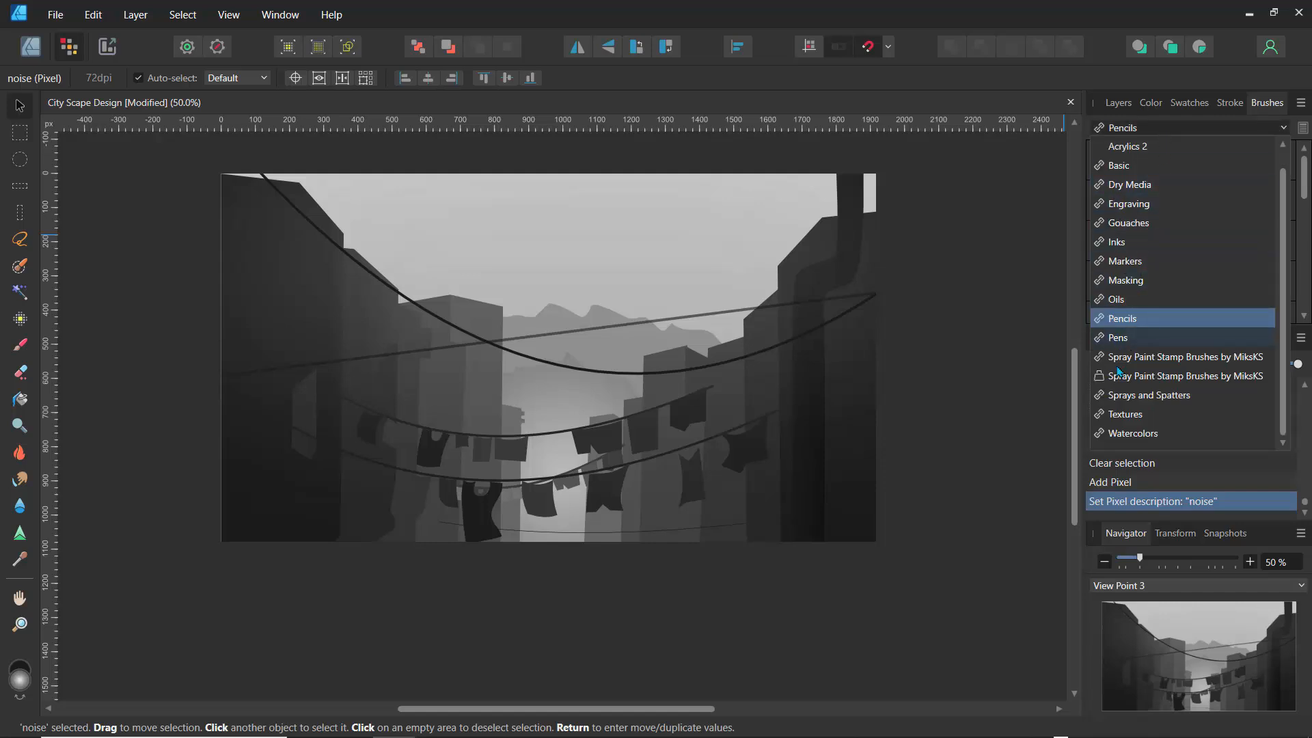
left_click(1123, 416)
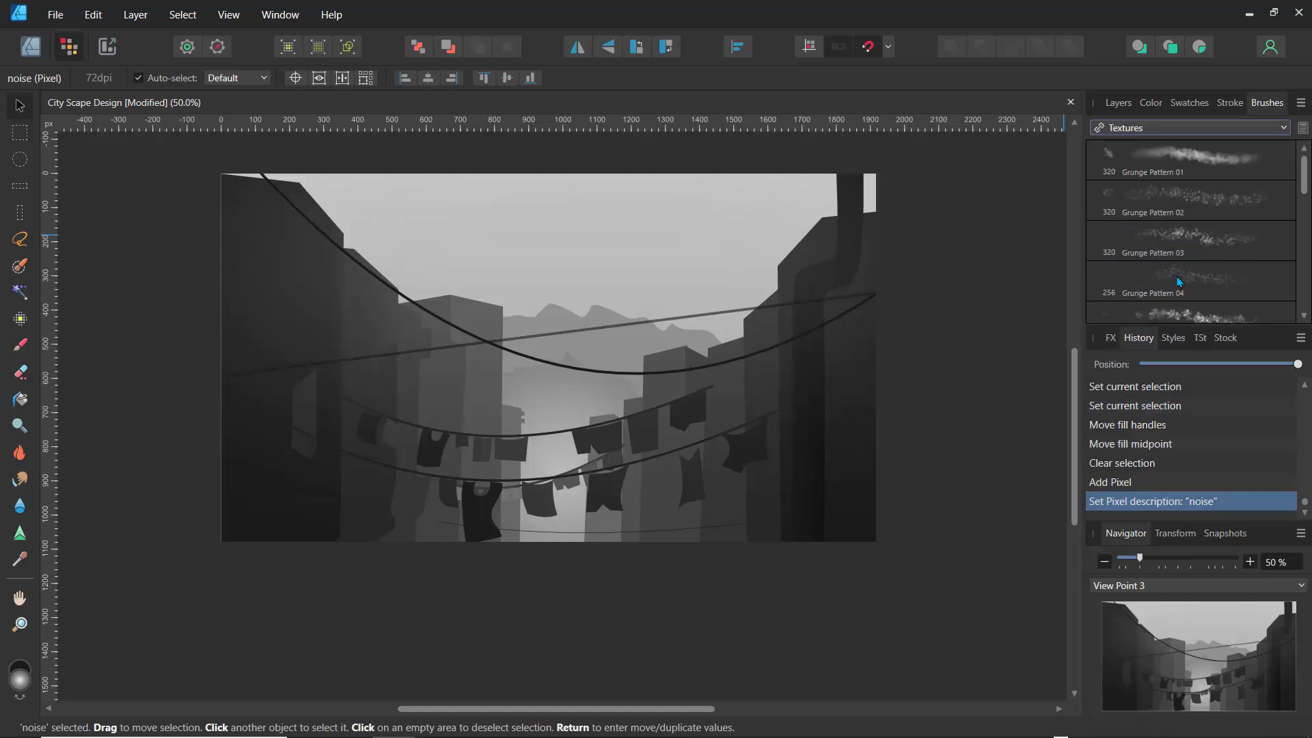
left_click(1166, 202)
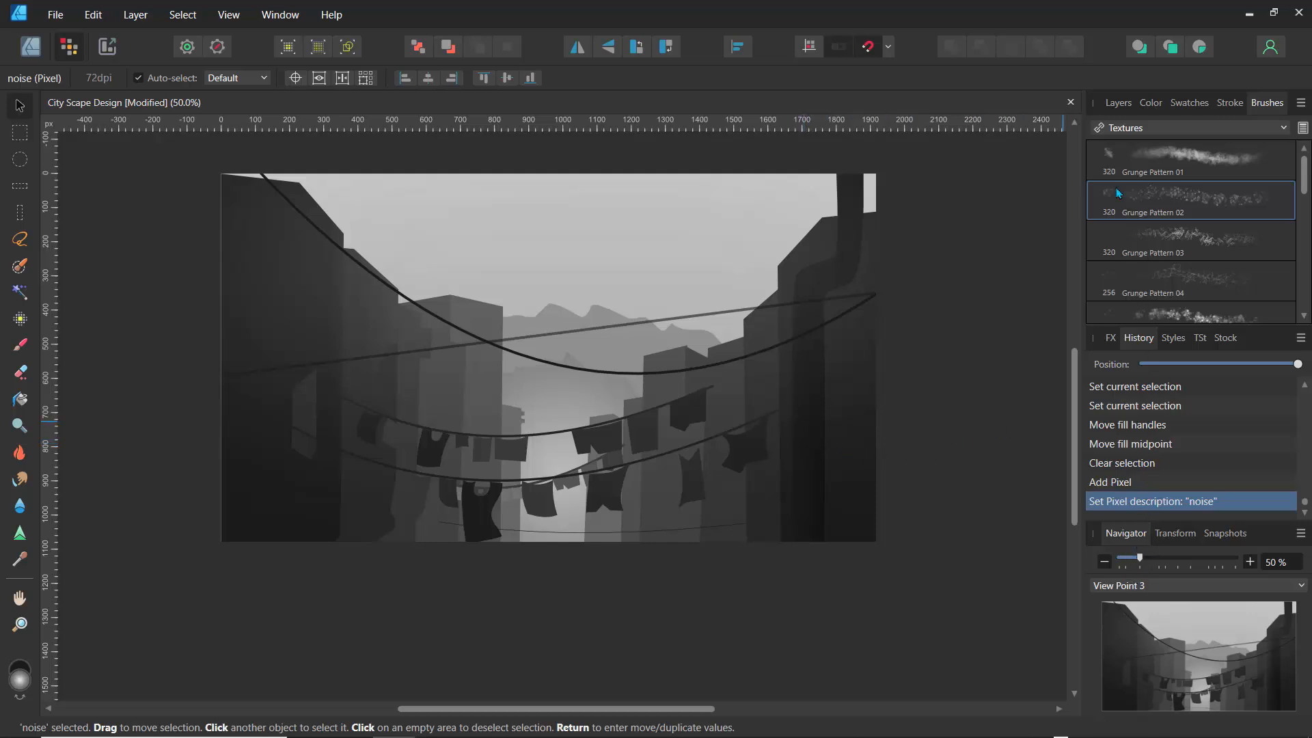
left_click(1119, 103)
left_click_drag(1119, 102, 862, 159)
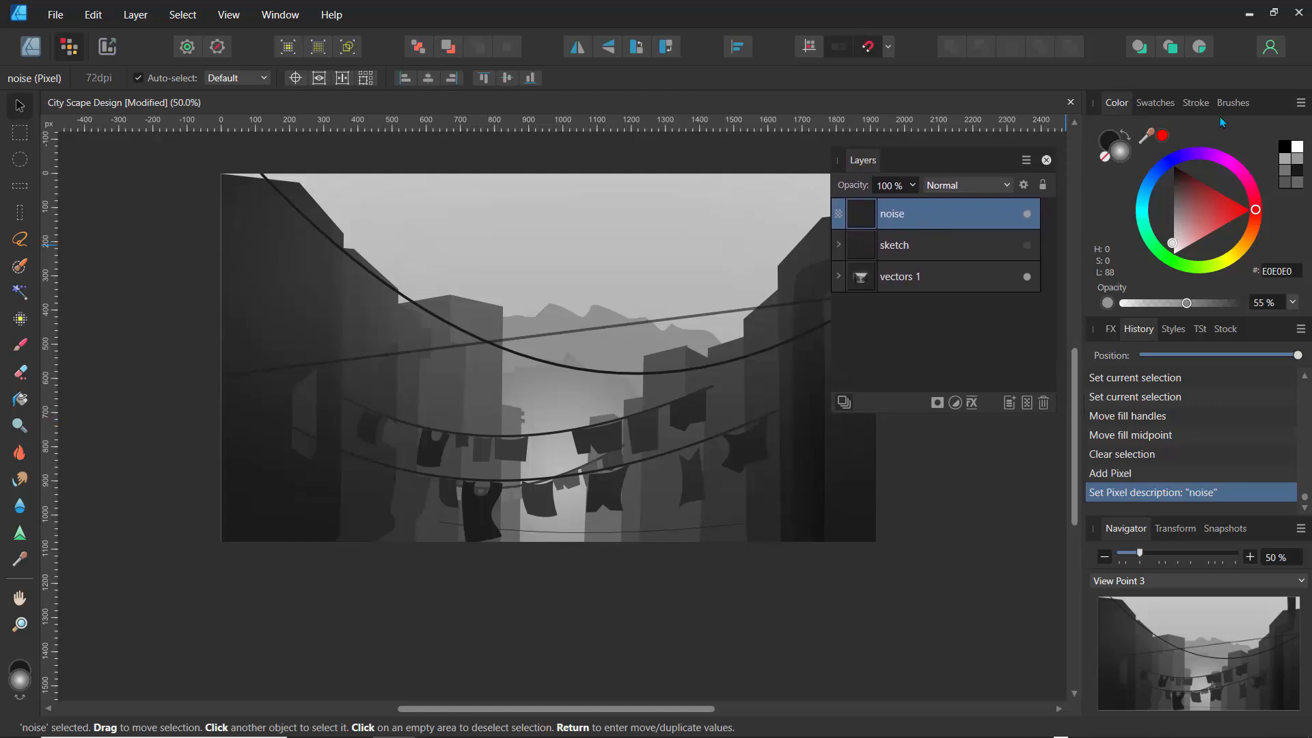
left_click(1231, 103)
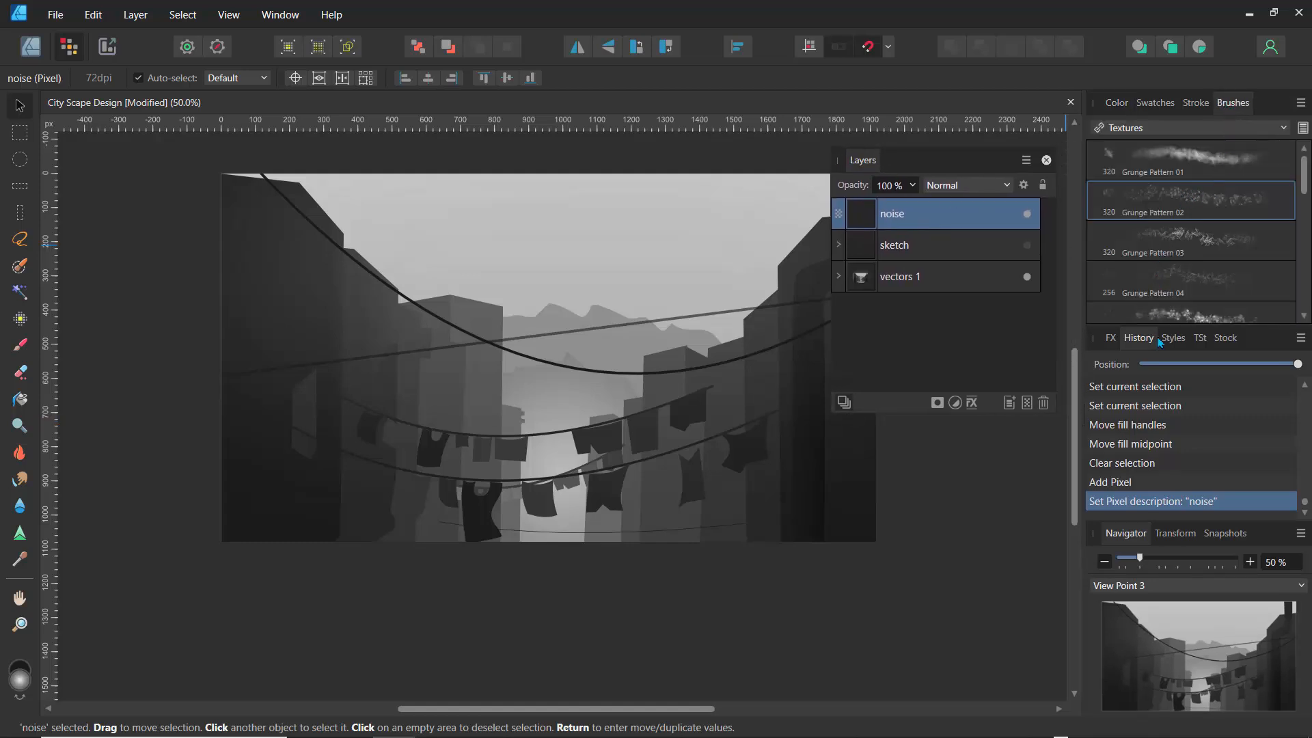
left_click(1300, 104)
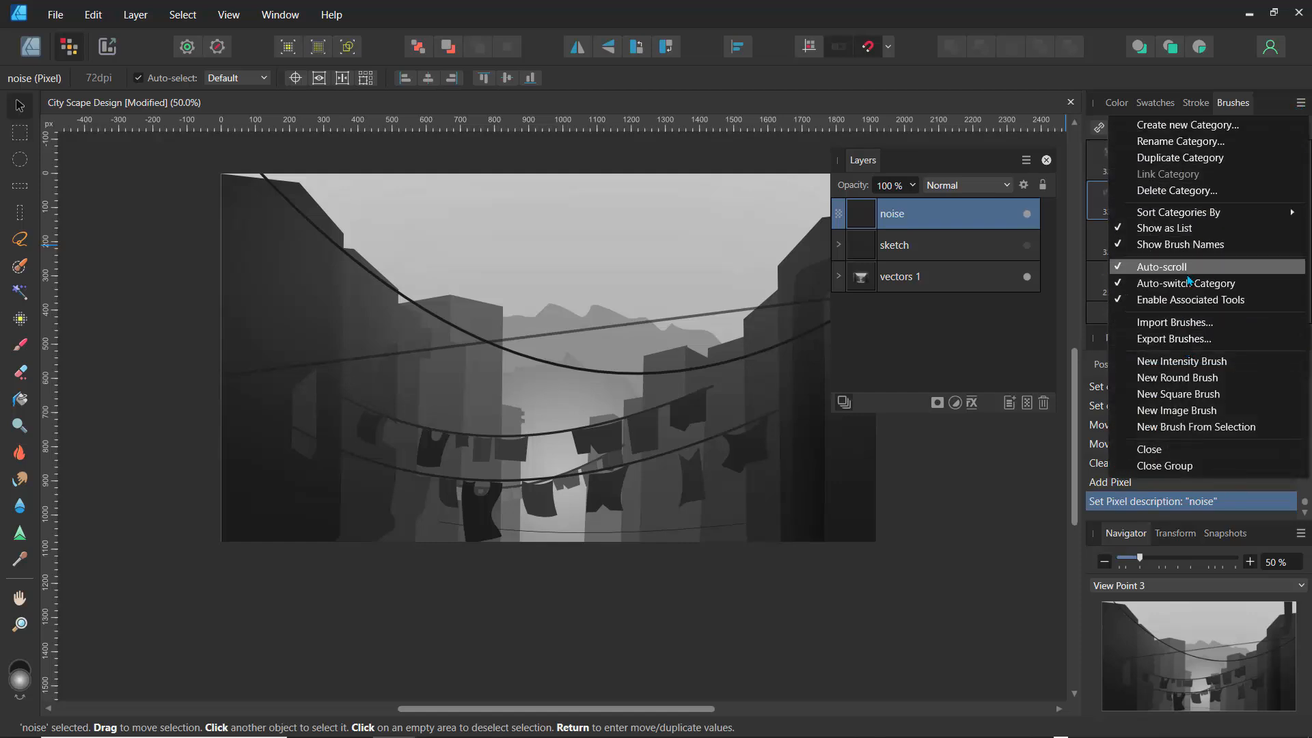
left_click(1109, 82)
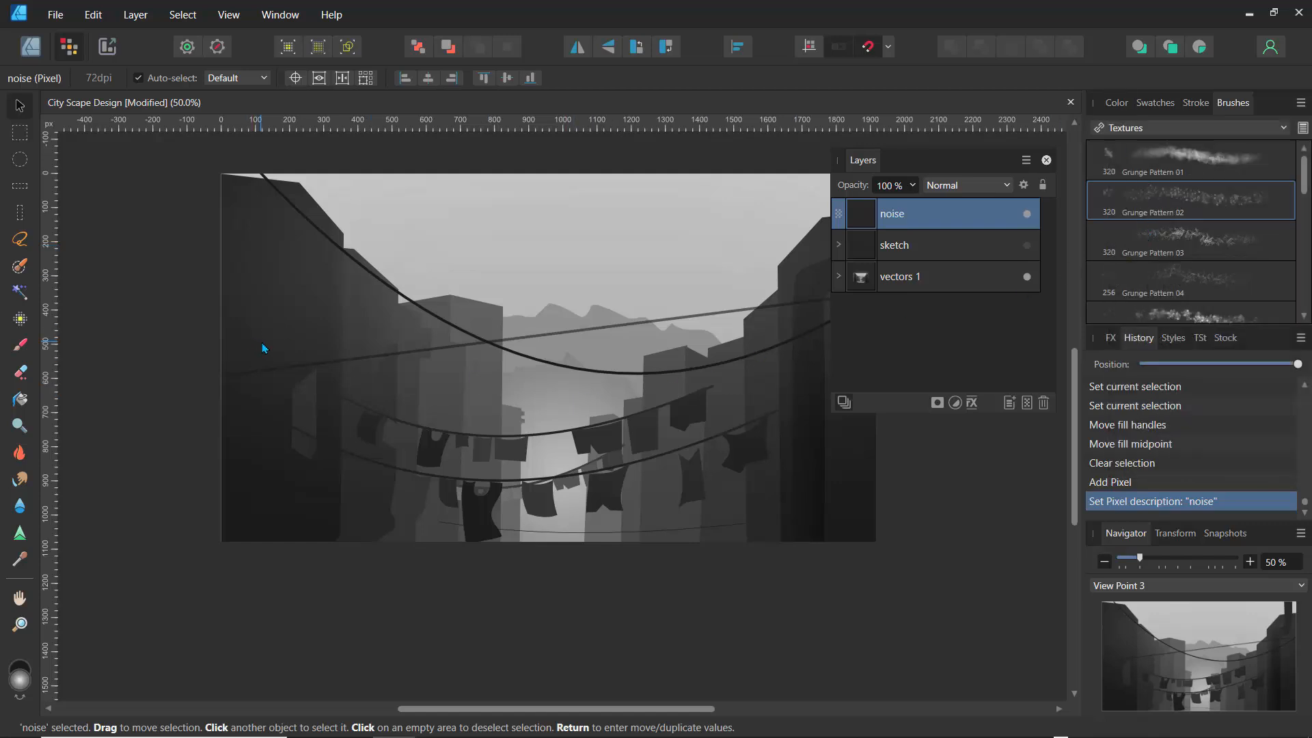
Paint dark grey (1A1A1A) grunge texture on the noise layer across the left buildings and sky with the 320 px brush
left_click(1117, 103)
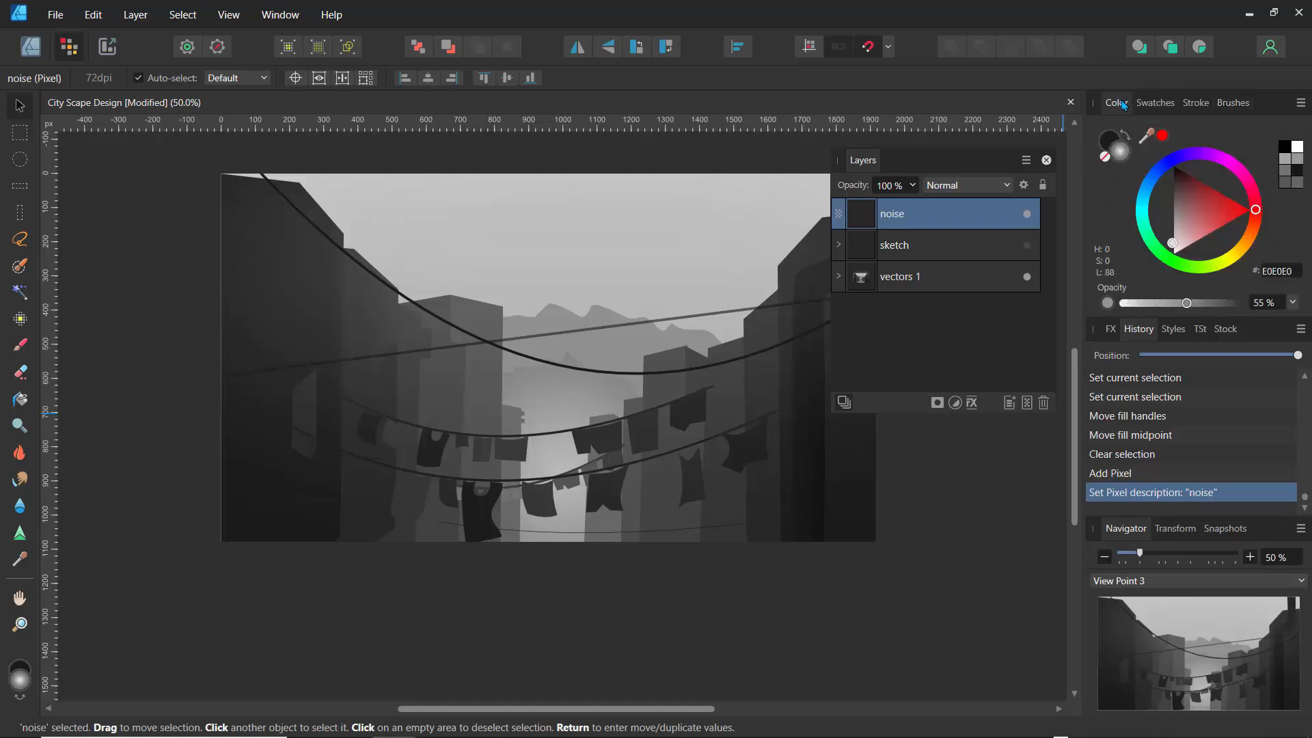
left_click_drag(1176, 210, 1172, 205)
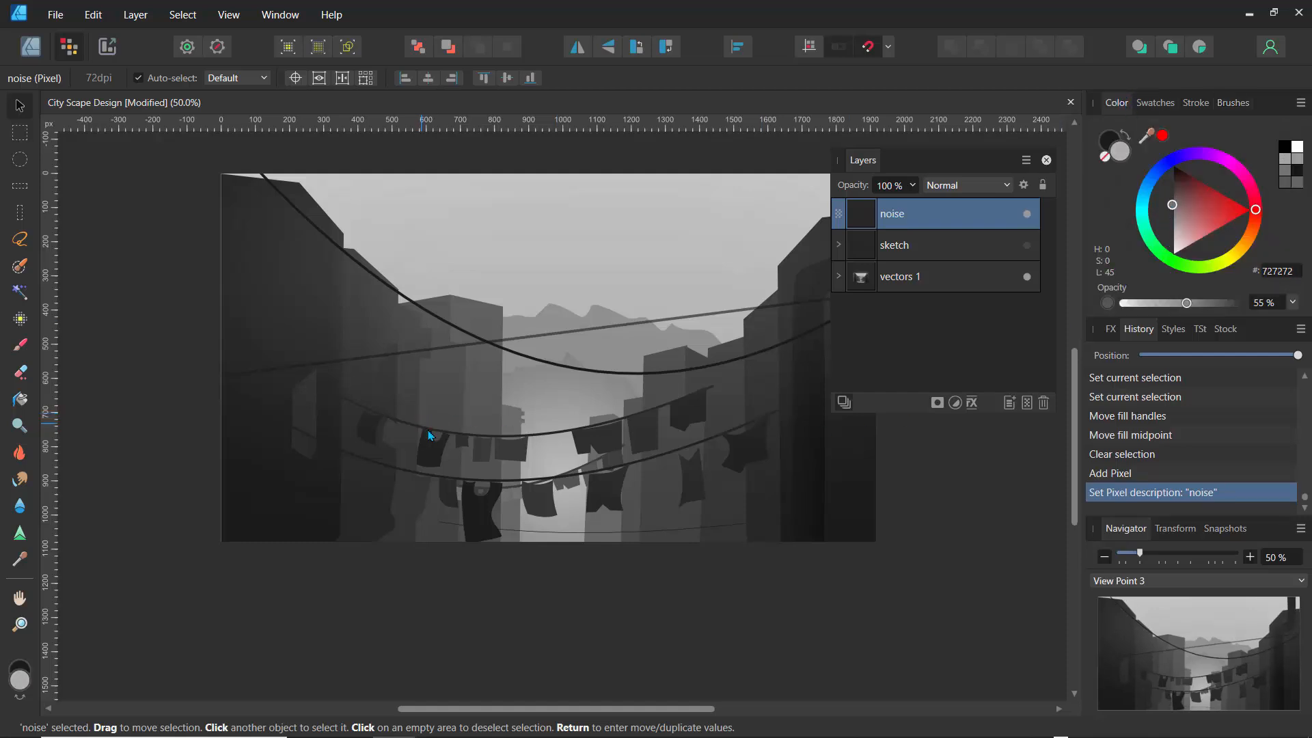
left_click(23, 346)
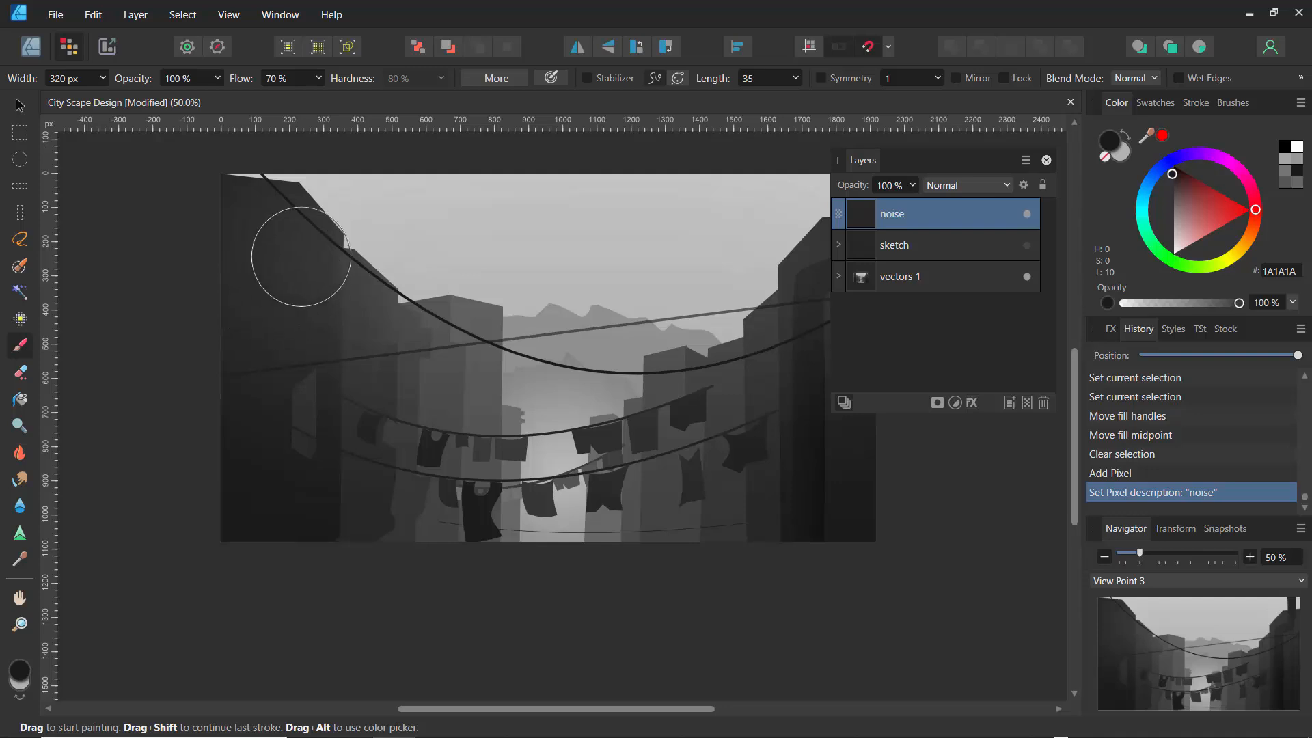
mouse_move(303, 356)
left_mouse_down()
mouse_move(328, 397)
mouse_move(312, 407)
mouse_move(311, 256)
mouse_move(296, 247)
mouse_move(299, 320)
mouse_move(278, 336)
mouse_move(294, 330)
mouse_move(295, 249)
mouse_move(252, 307)
mouse_move(258, 228)
mouse_move(322, 265)
mouse_move(415, 270)
mouse_move(442, 314)
mouse_move(542, 266)
mouse_move(542, 312)
mouse_move(700, 391)
left_mouse_up()
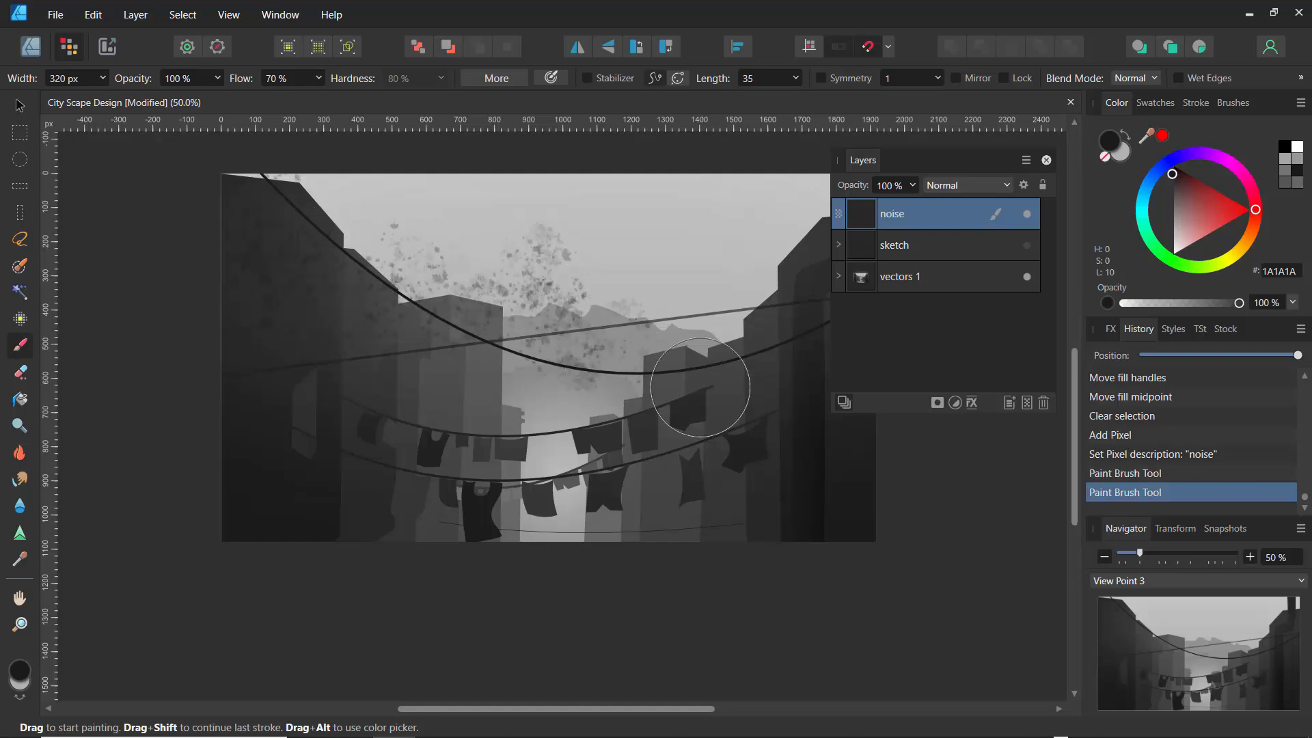
Paint light grey (B3B3B3) grunge texture over the buildings on both sides of the street with the 320 px brush
left_click_drag(1183, 218, 1163, 228)
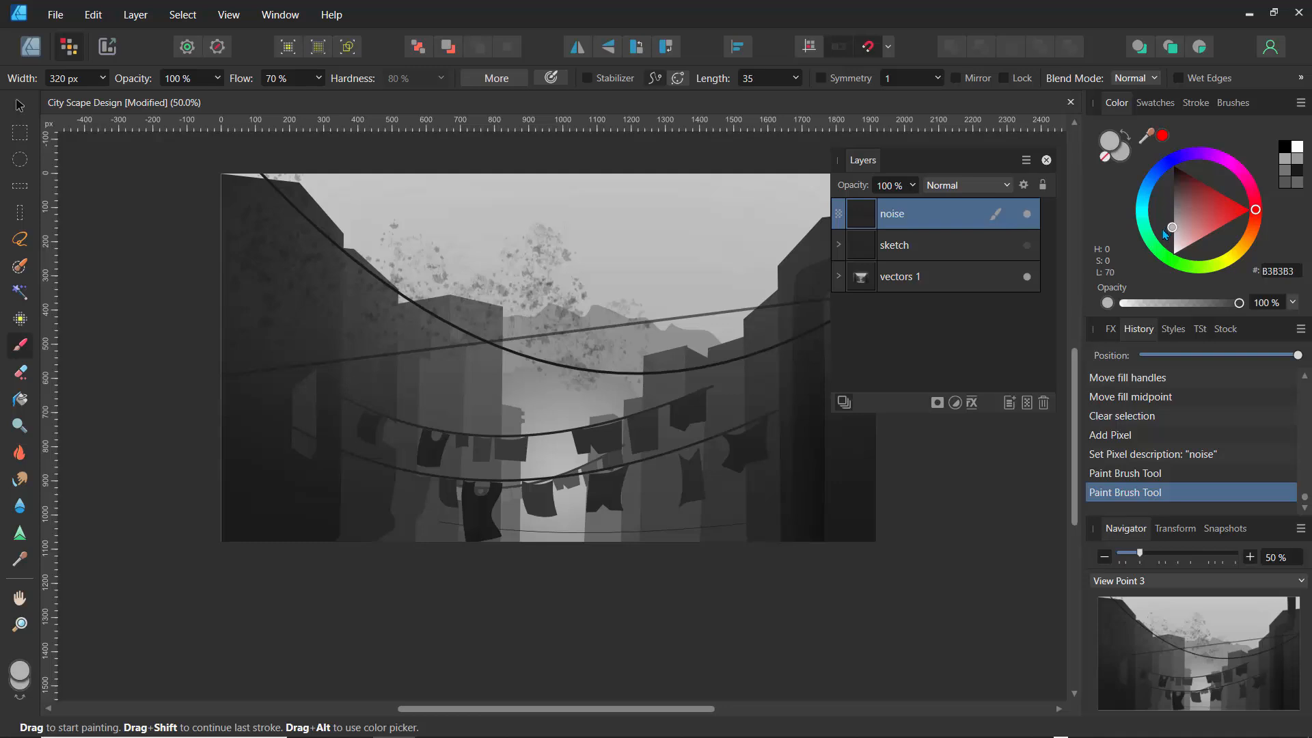
mouse_move(464, 339)
left_mouse_down()
mouse_move(420, 358)
mouse_move(408, 324)
mouse_move(336, 321)
mouse_move(349, 277)
mouse_move(338, 253)
mouse_move(305, 241)
left_mouse_up()
mouse_move(301, 240)
left_mouse_down()
mouse_move(256, 192)
mouse_move(231, 226)
left_mouse_up()
mouse_move(257, 432)
left_mouse_down()
mouse_move(250, 452)
mouse_move(277, 435)
left_mouse_up()
mouse_move(299, 419)
left_mouse_down()
mouse_move(367, 434)
mouse_move(469, 390)
left_mouse_up()
mouse_move(620, 379)
left_mouse_down()
mouse_move(691, 383)
mouse_move(746, 332)
mouse_move(791, 240)
left_mouse_up()
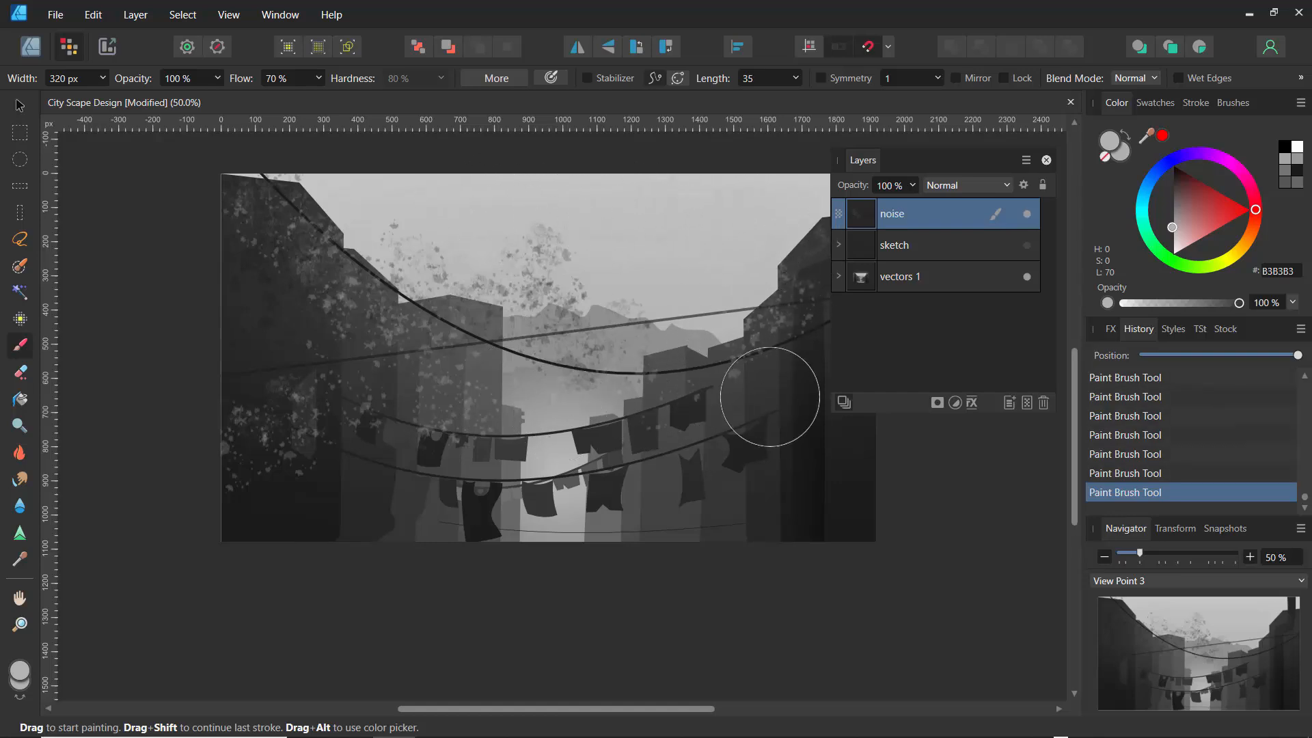
mouse_move(826, 396)
left_mouse_down()
mouse_move(823, 362)
mouse_move(750, 370)
left_mouse_up()
mouse_move(764, 384)
left_mouse_down()
mouse_move(788, 426)
mouse_move(840, 445)
left_mouse_up()
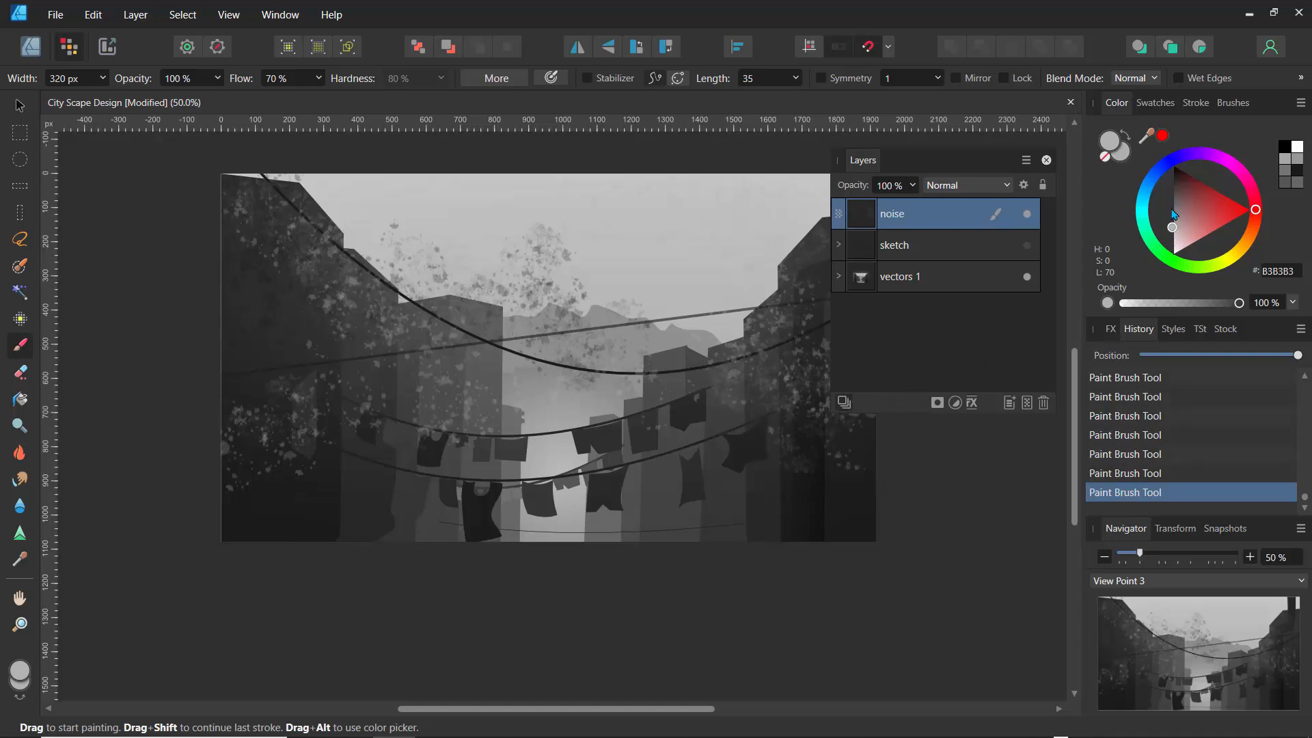
Reduce the paint brush width to 42 px and set its colour to light grey 9F9F9F
left_click_drag(1173, 226, 1172, 191)
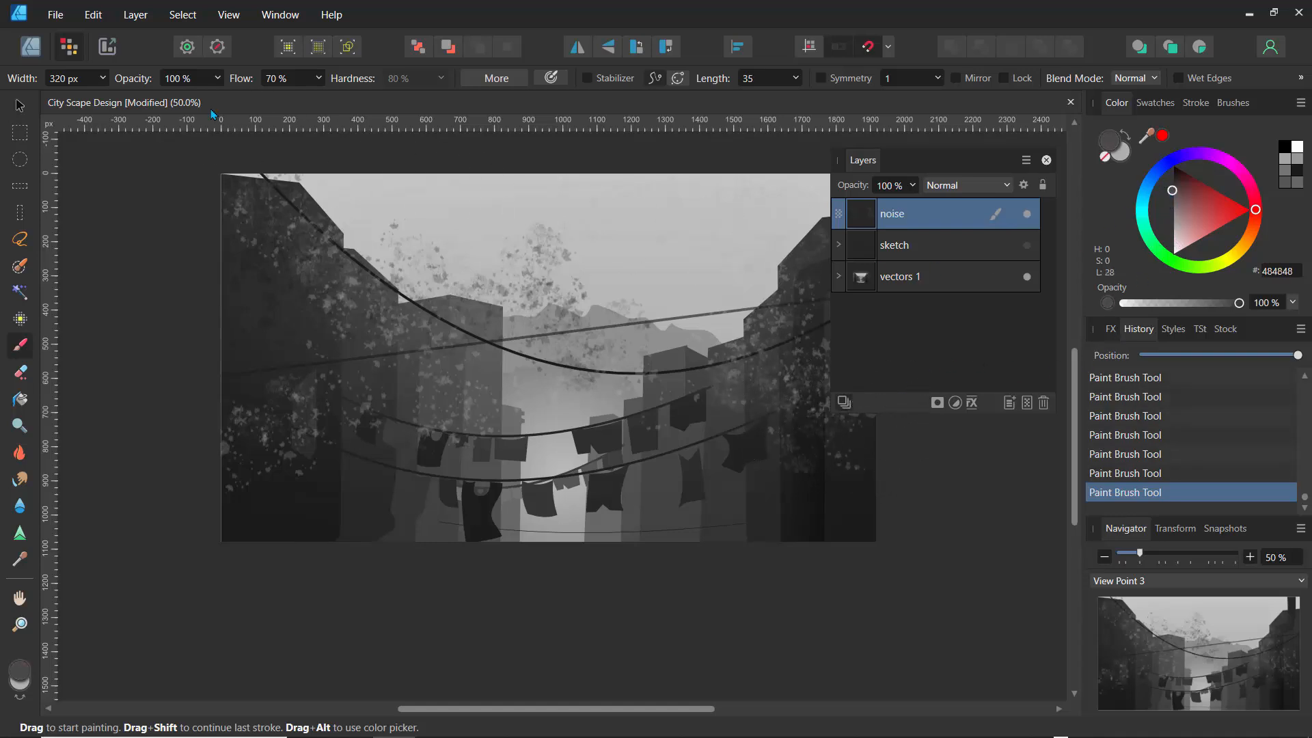
left_click(102, 78)
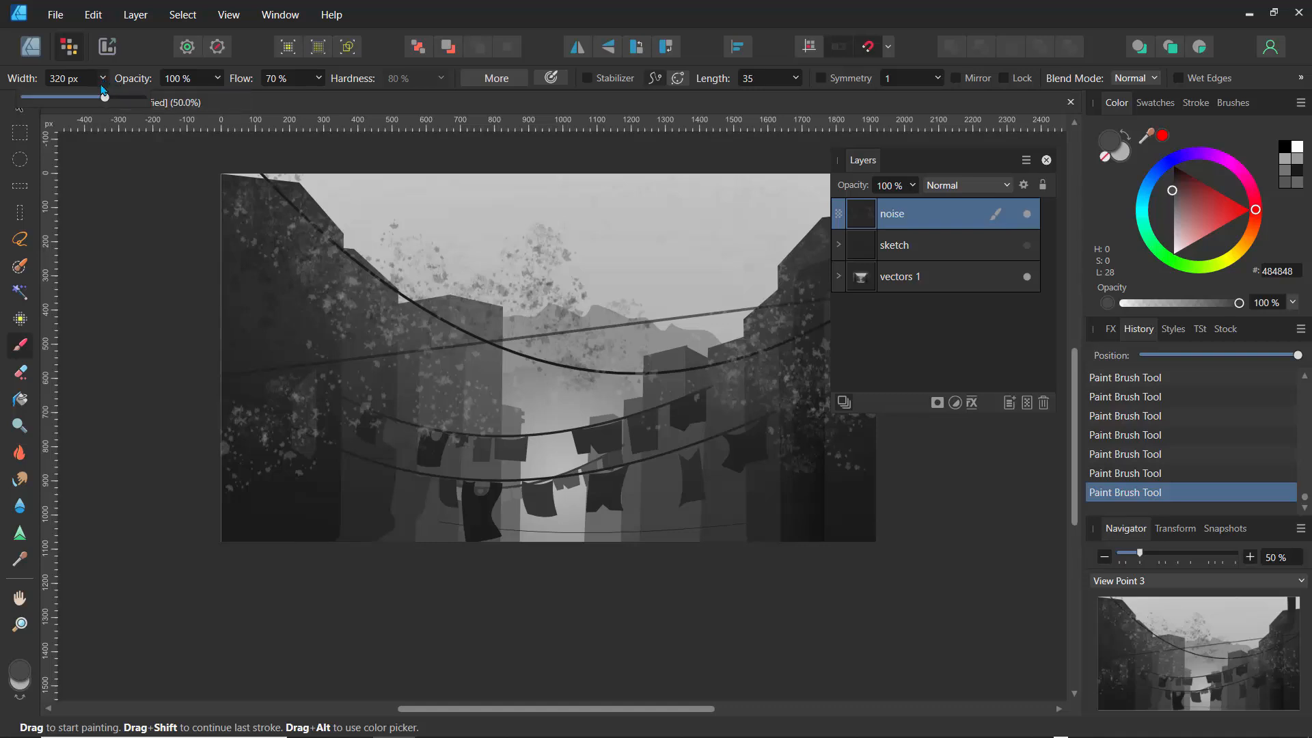
left_click_drag(103, 97, 65, 97)
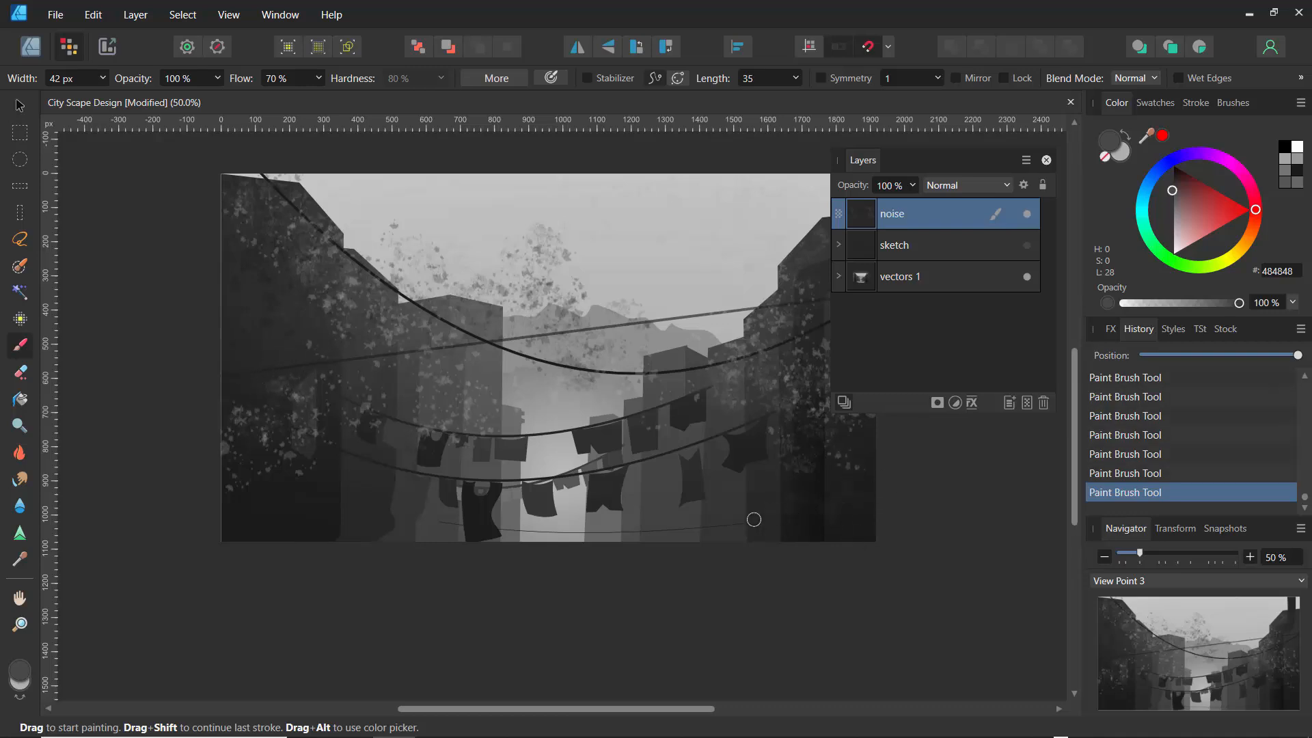
left_click(1175, 220)
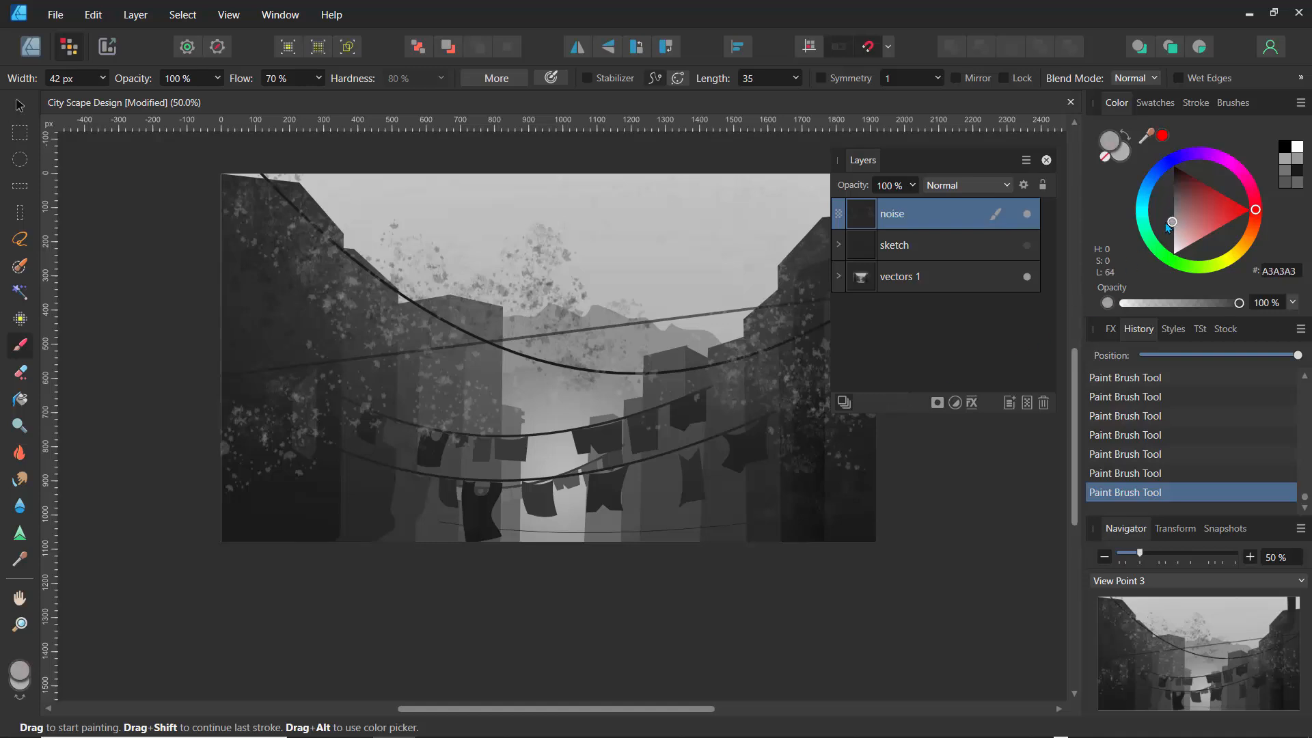
left_click(1172, 221)
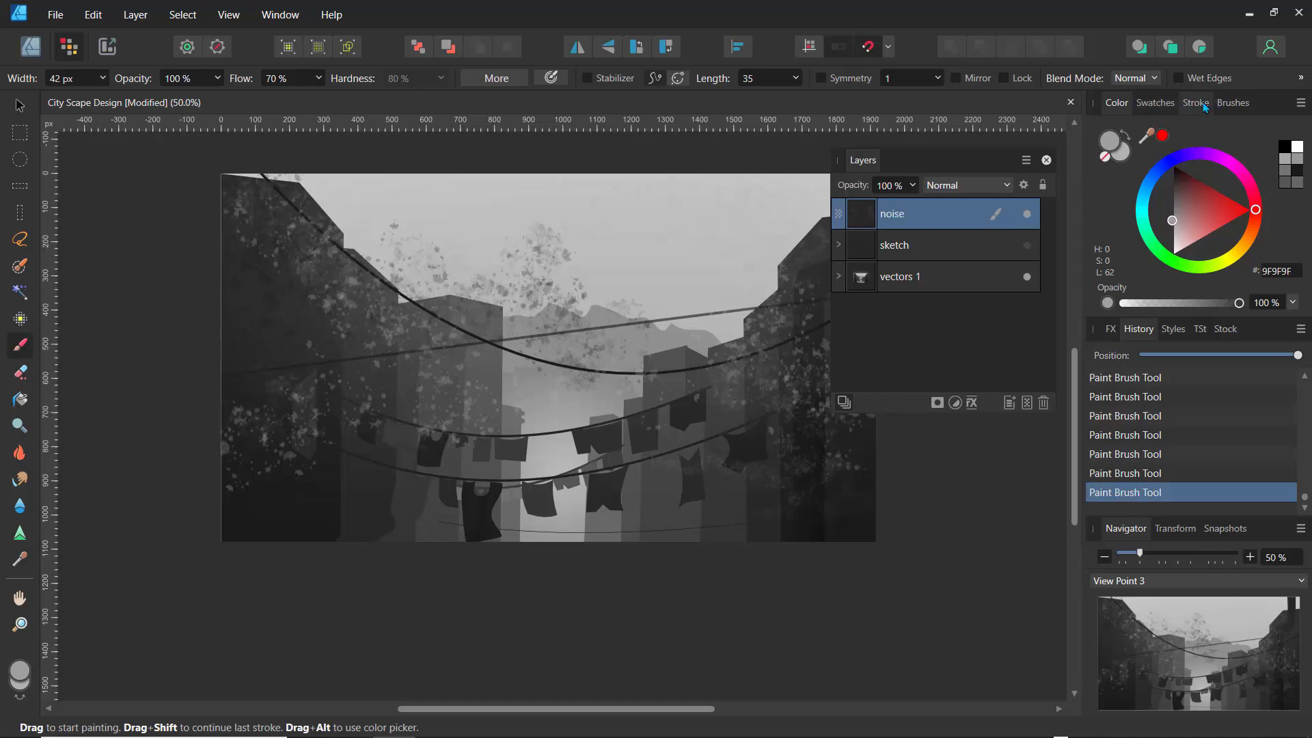
Try the Grunge Pattern 05 brush, return to Grunge Pattern 02 and set the brush width to 69 px
left_click(1230, 104)
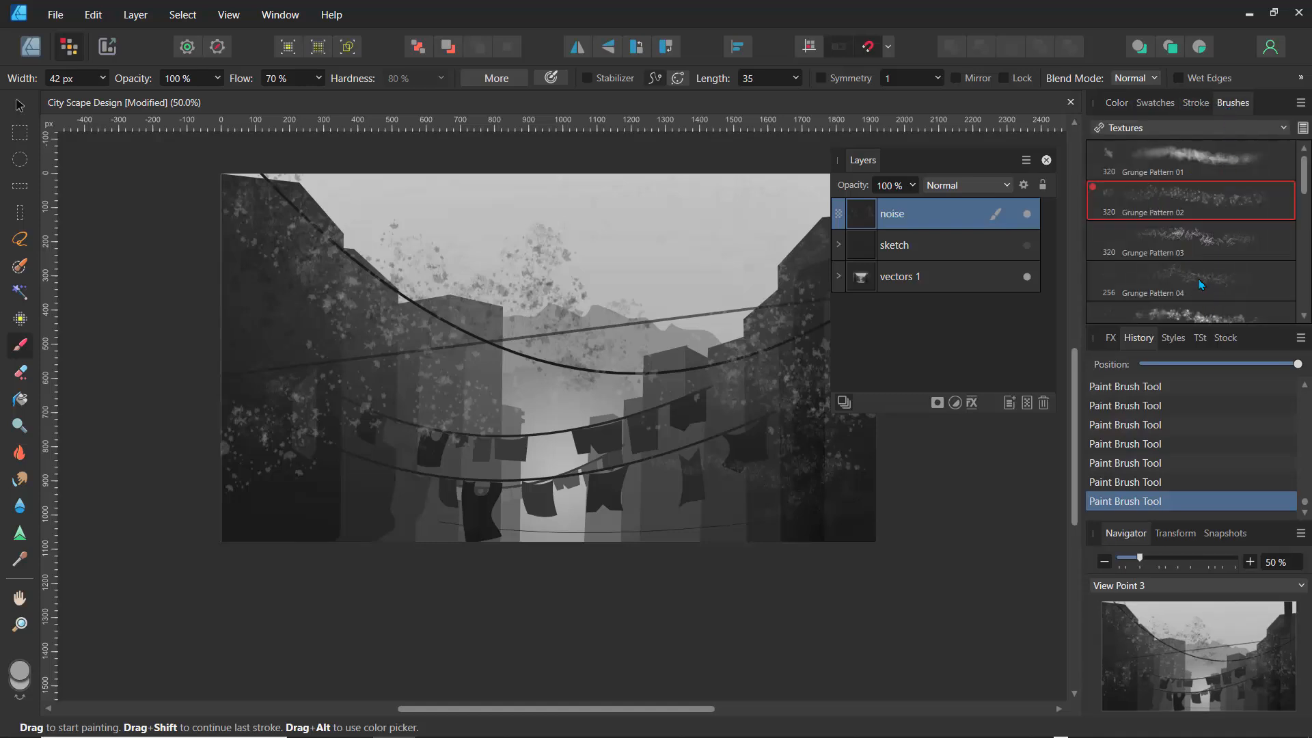
scroll(1284, 205, "down", 4)
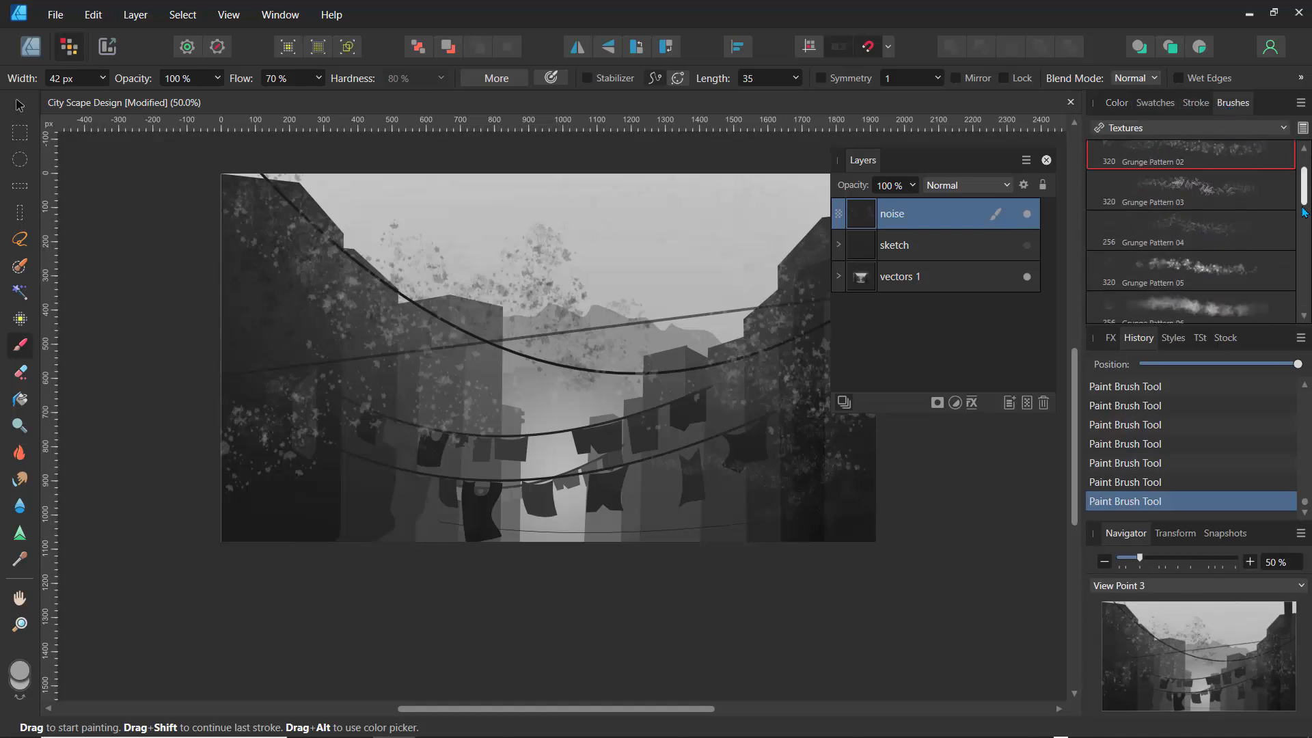
left_click(1204, 163)
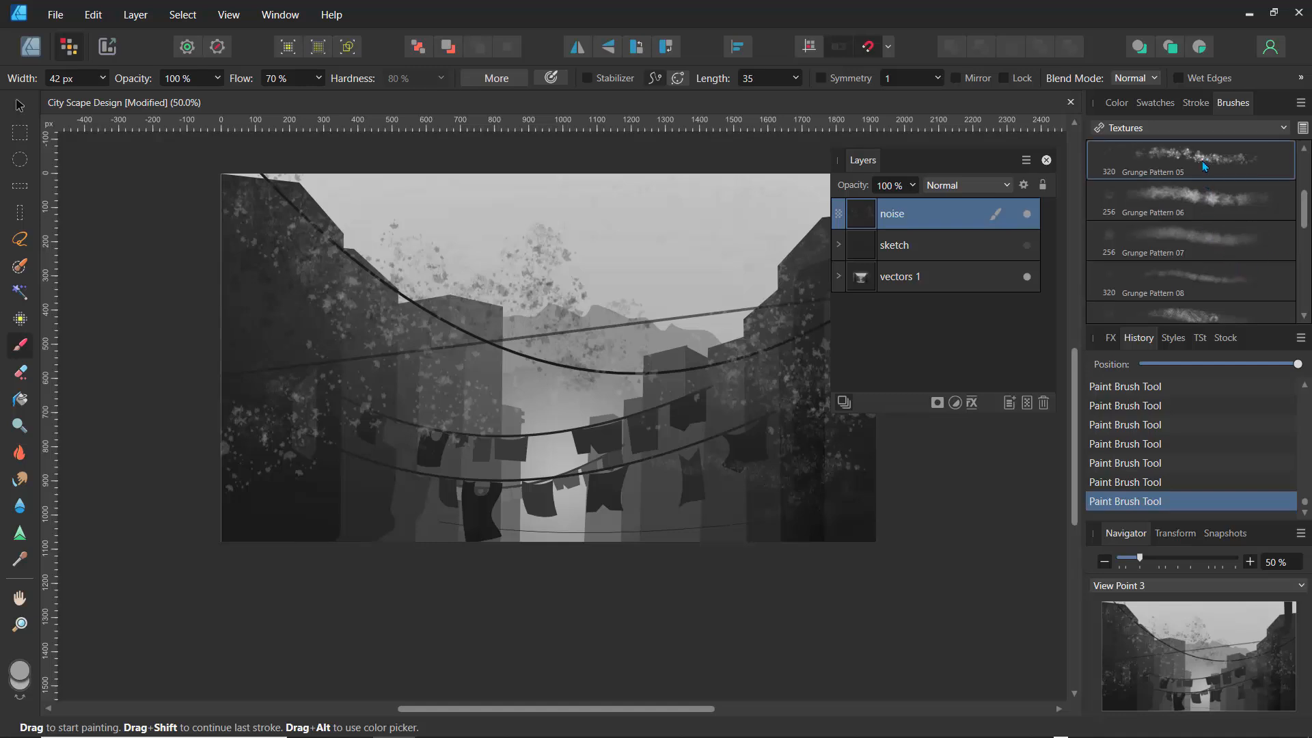
left_click(103, 79)
left_click_drag(108, 100, 140, 101)
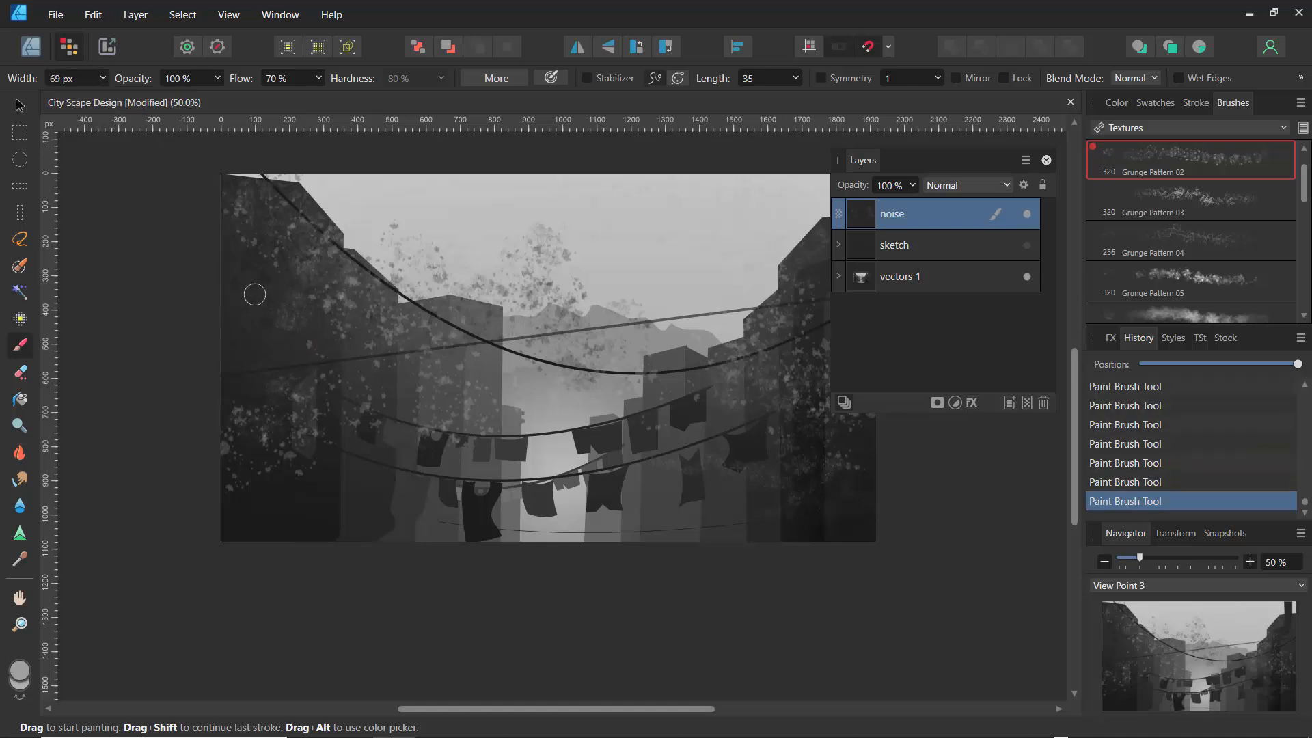
Enlarge the paint brush width to 865 px and paint large grunge texture over the buildings on both sides of the street
left_click(101, 81)
left_click_drag(108, 98, 156, 98)
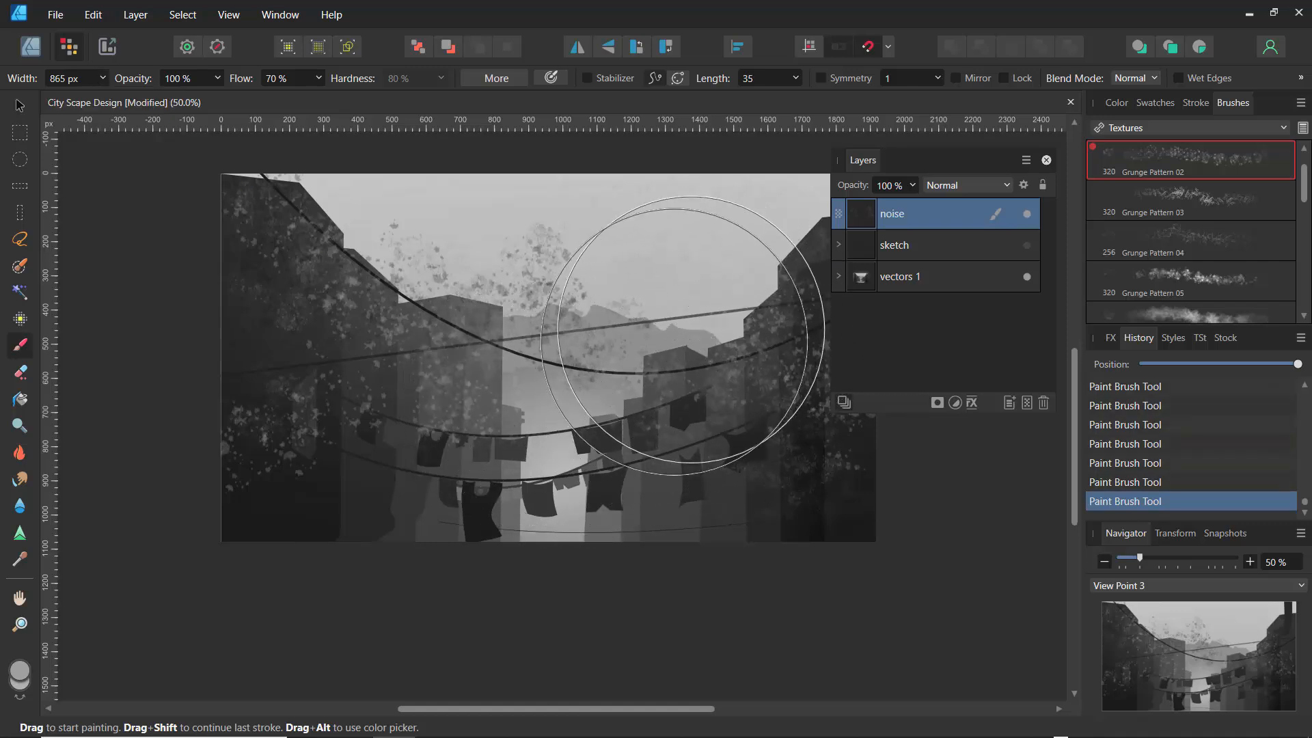
mouse_move(683, 335)
left_mouse_down()
mouse_move(641, 342)
mouse_move(592, 296)
mouse_move(548, 384)
mouse_move(677, 494)
mouse_move(830, 509)
mouse_move(817, 550)
mouse_move(876, 544)
mouse_move(848, 524)
mouse_move(622, 558)
mouse_move(450, 530)
mouse_move(245, 527)
mouse_move(336, 500)
mouse_move(363, 417)
left_mouse_up()
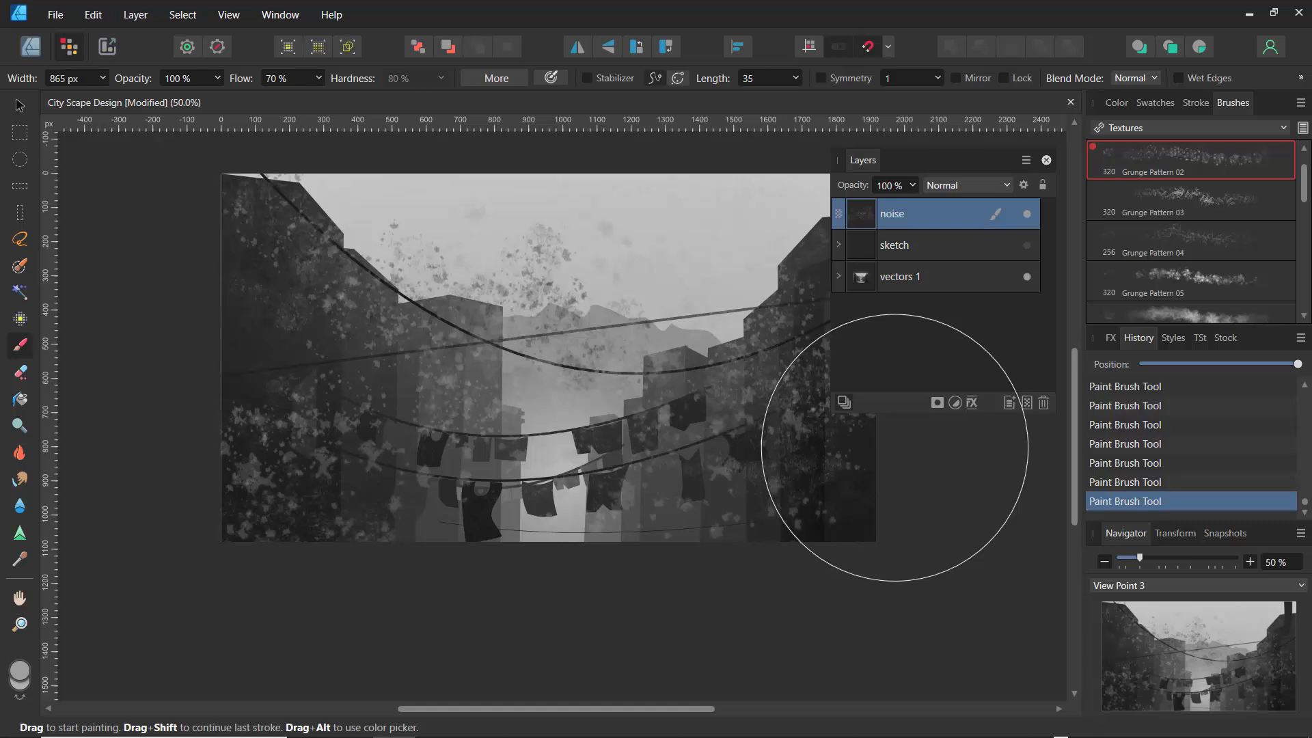
Paint finer grunge texture over the buildings on both sides with the 256 px Grunge Pattern 04 brush
left_click(1190, 239)
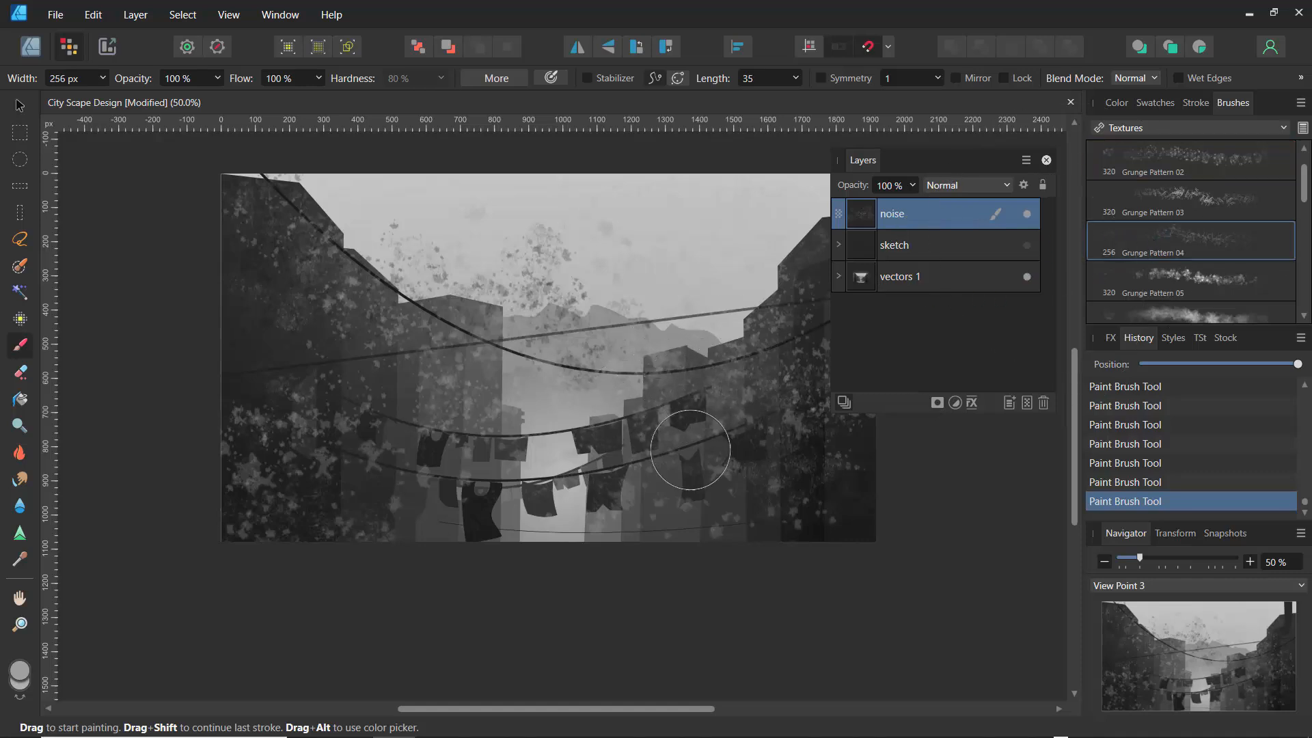
mouse_move(776, 496)
left_mouse_down()
mouse_move(868, 496)
mouse_move(843, 511)
mouse_move(805, 406)
left_mouse_up()
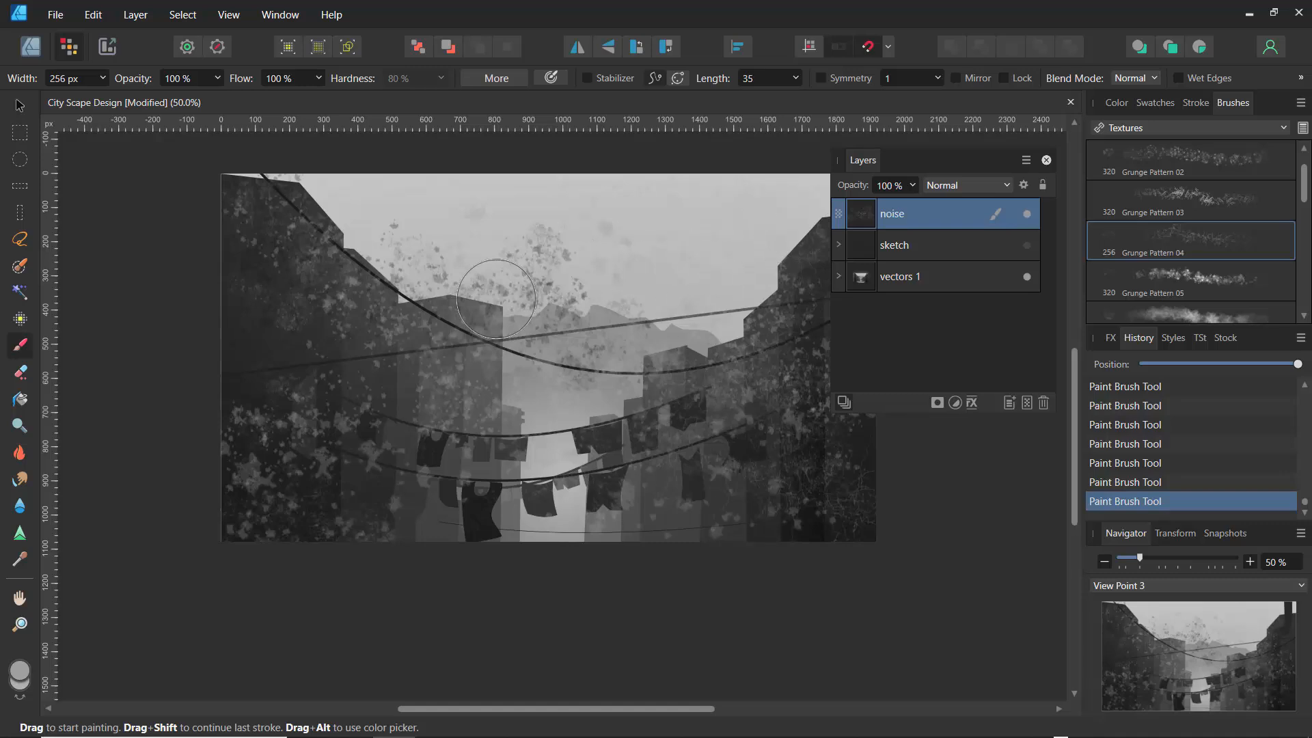
mouse_move(269, 265)
left_mouse_down()
mouse_move(262, 214)
mouse_move(274, 210)
mouse_move(281, 348)
mouse_move(245, 307)
mouse_move(254, 349)
left_mouse_up()
left_click_drag(280, 453, 373, 496)
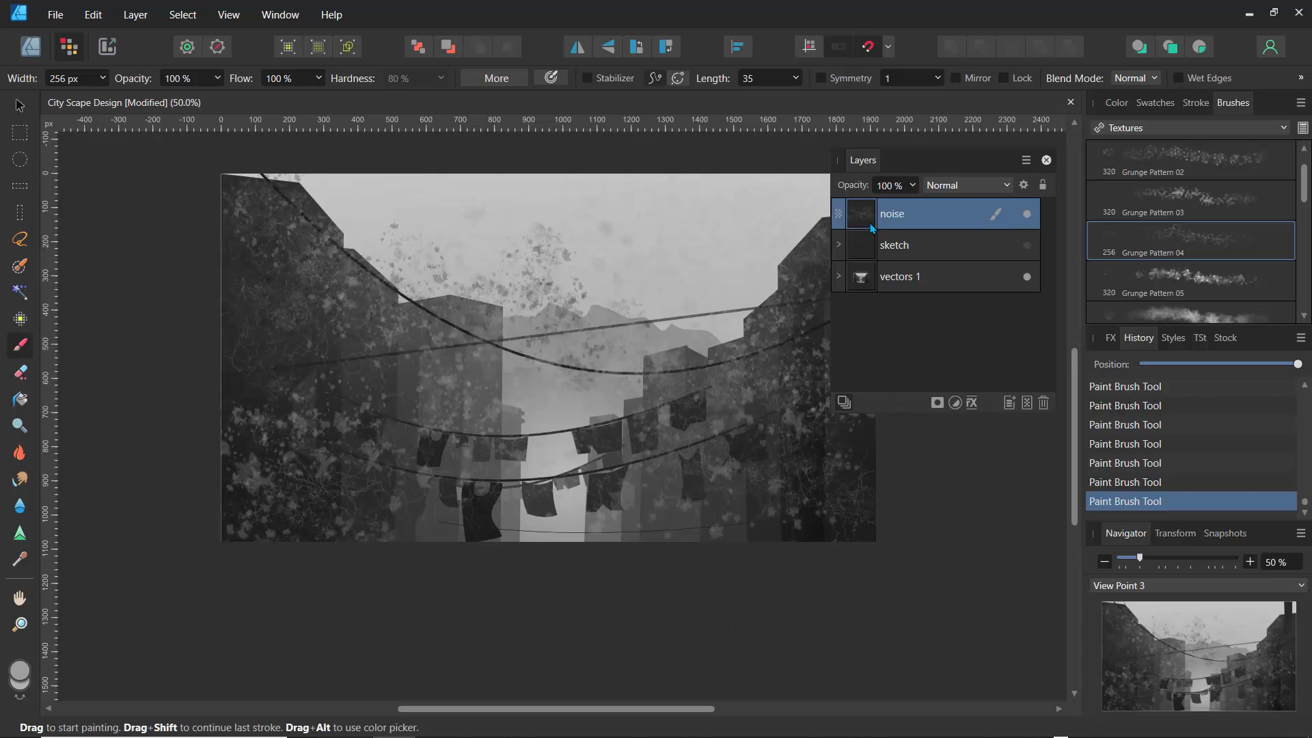
Apply a Gaussian Blur layer effect with a 2.4 px radius to the noise layer
left_click(971, 404)
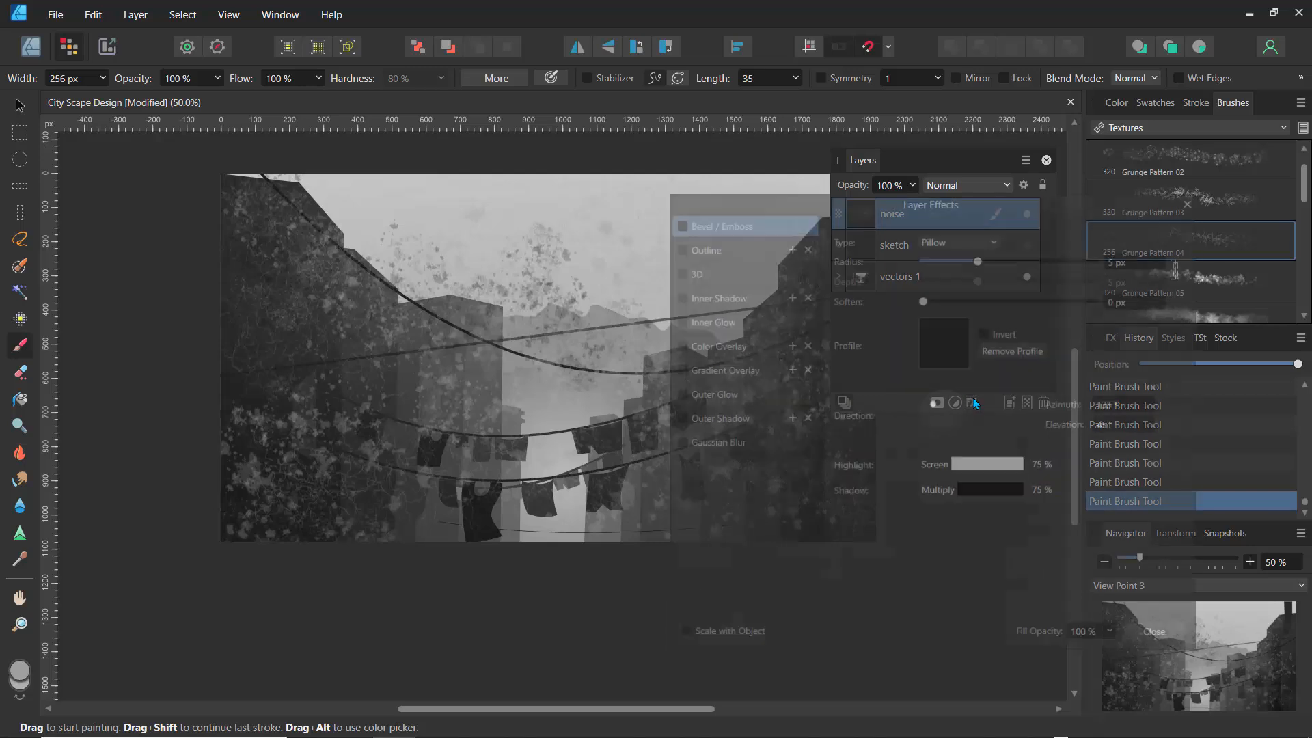
left_click(702, 444)
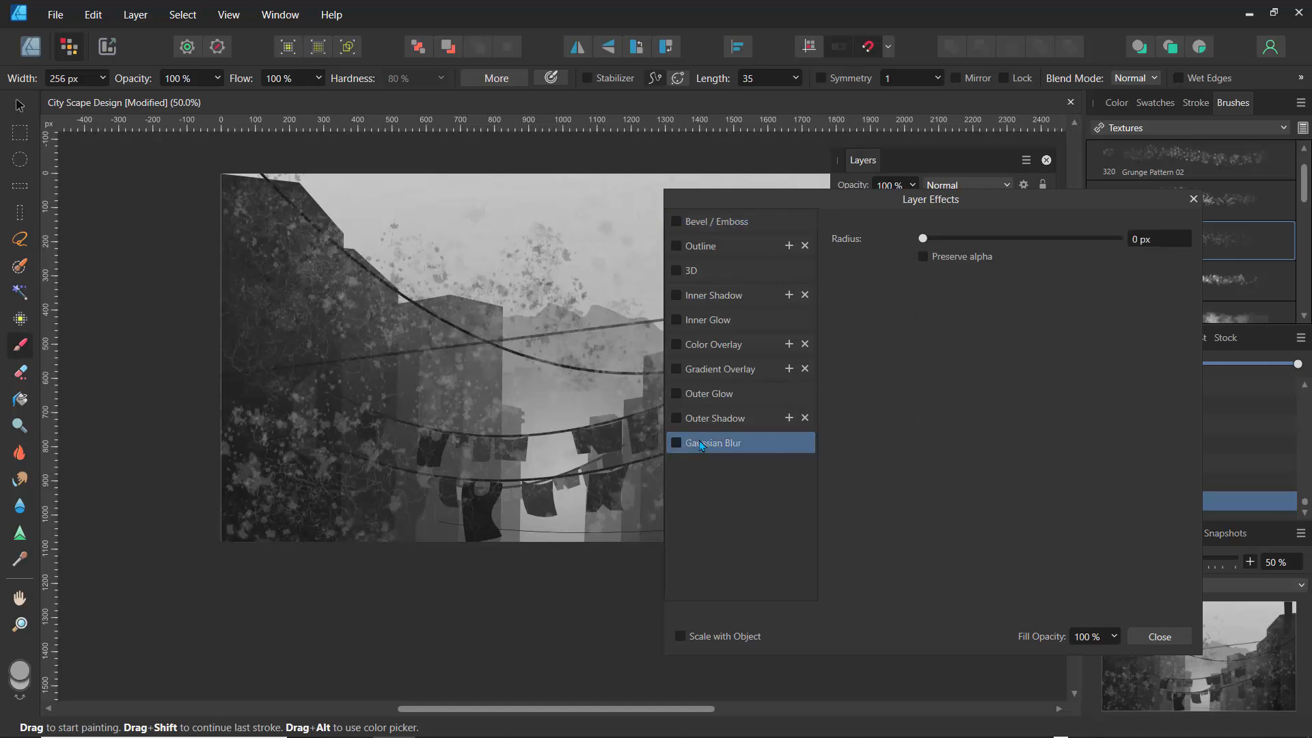
left_click_drag(934, 244, 974, 253)
left_click_drag(875, 212, 265, 357)
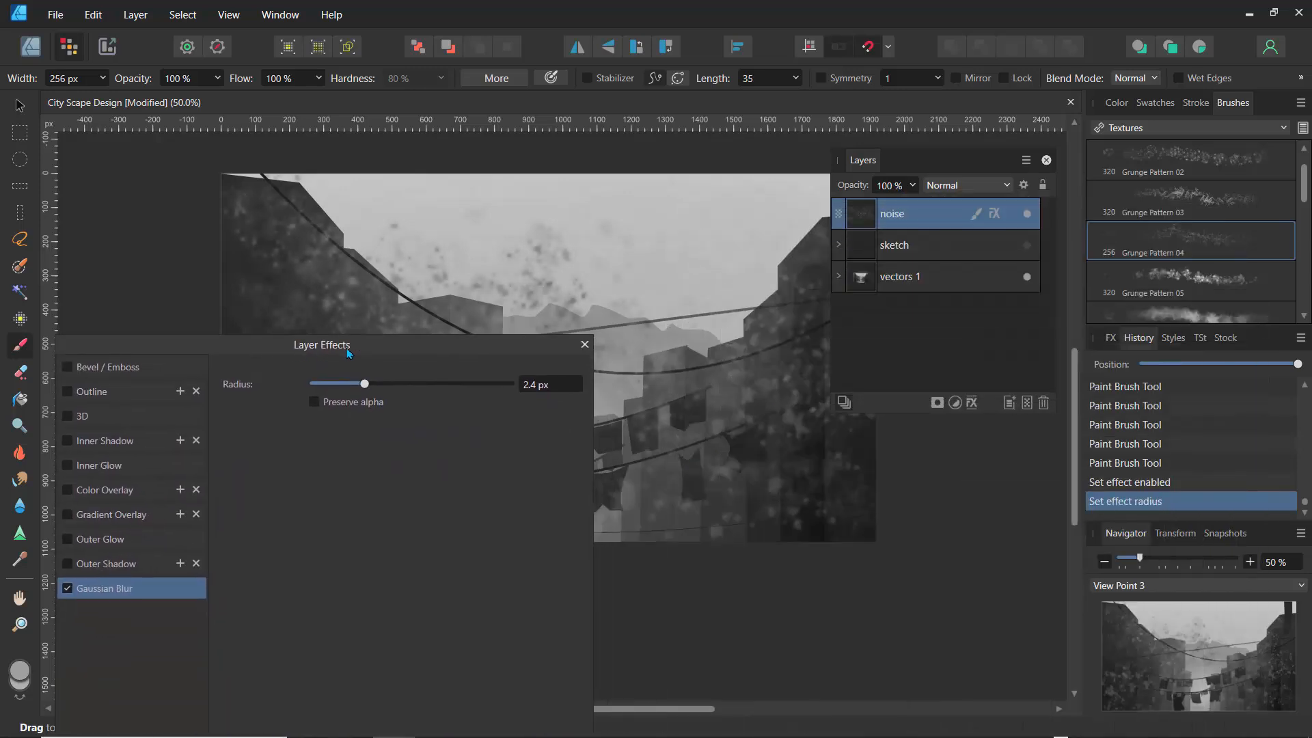
left_click(584, 345)
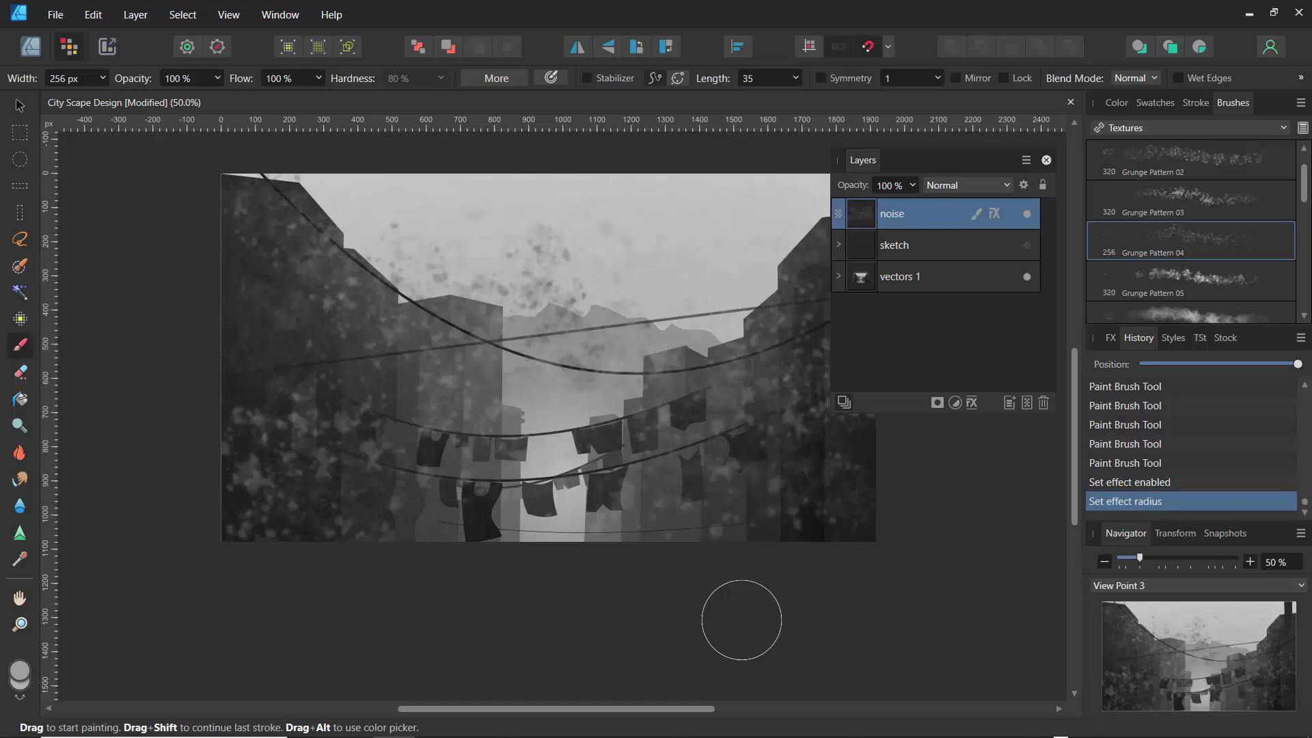
Try the noise layer at 10% opacity, toggling its visibility to compare, and raise the opacity to 21%
left_click(913, 185)
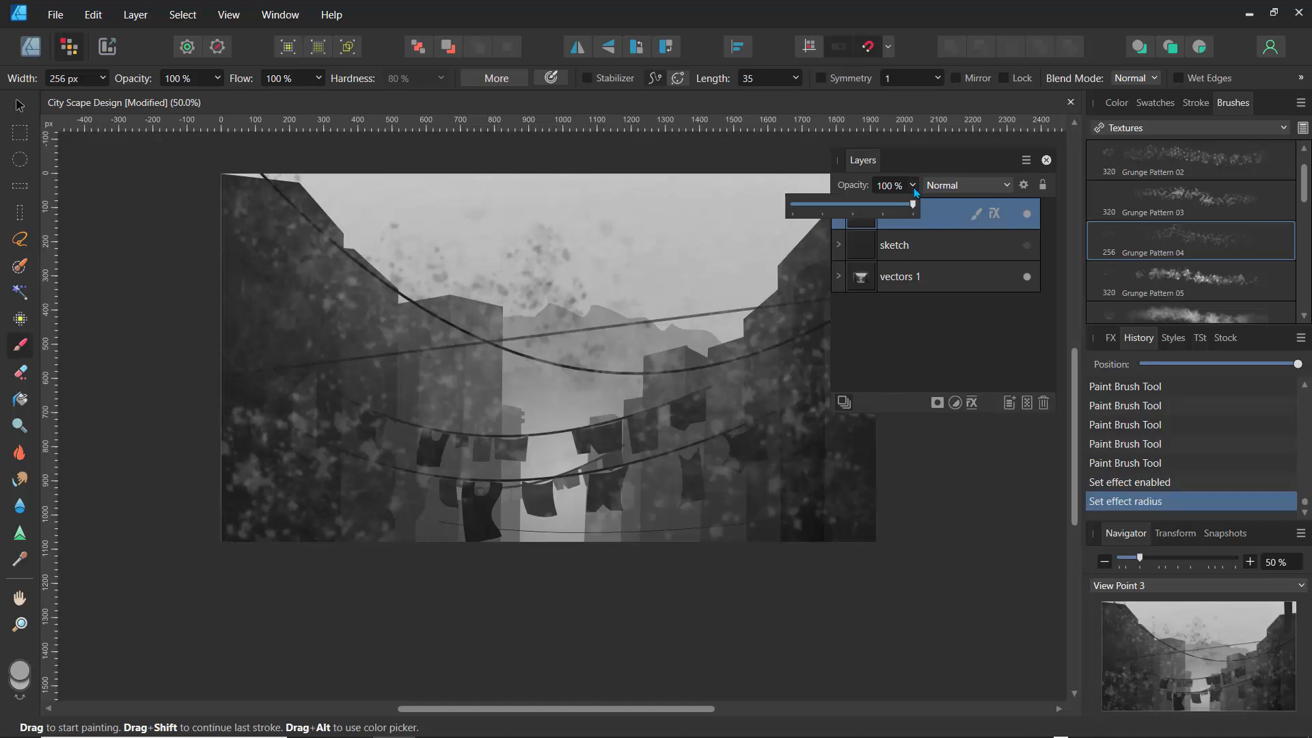
left_click_drag(914, 203, 807, 217)
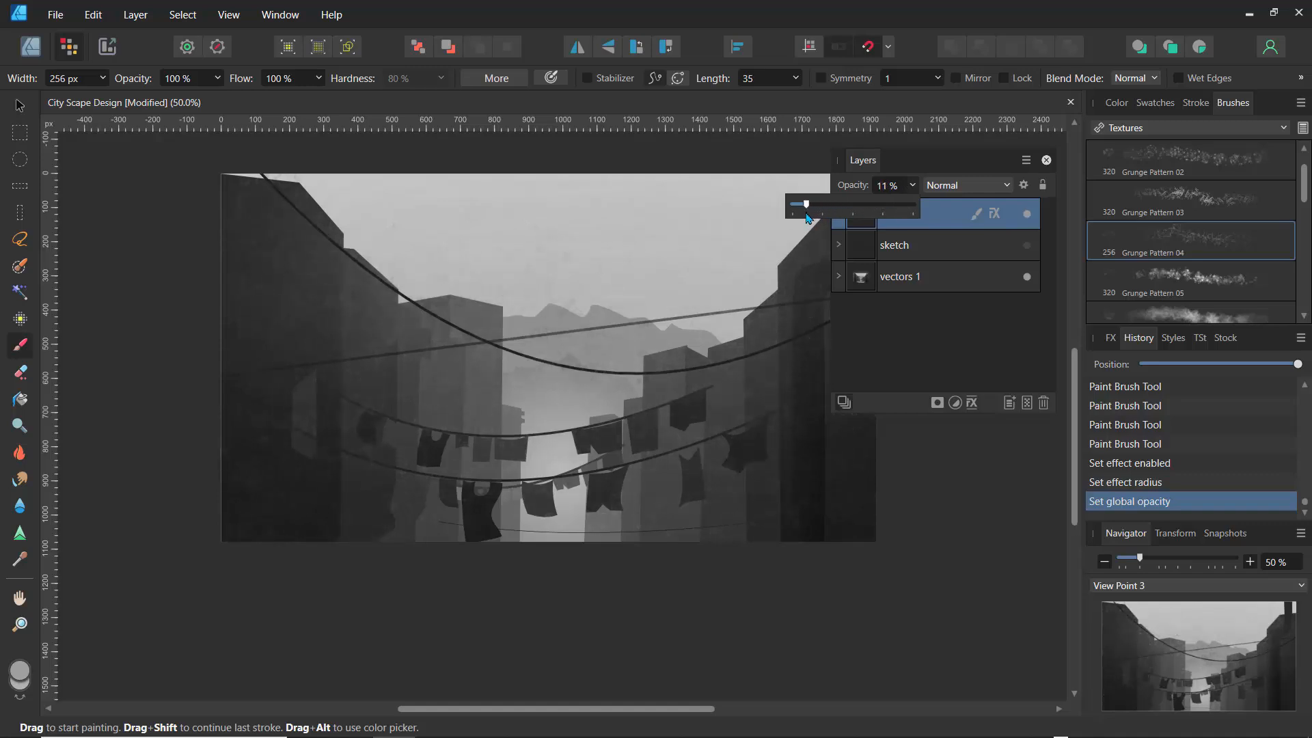
mouse_move(807, 217)
left_mouse_down()
mouse_move(819, 220)
mouse_move(807, 220)
left_mouse_up()
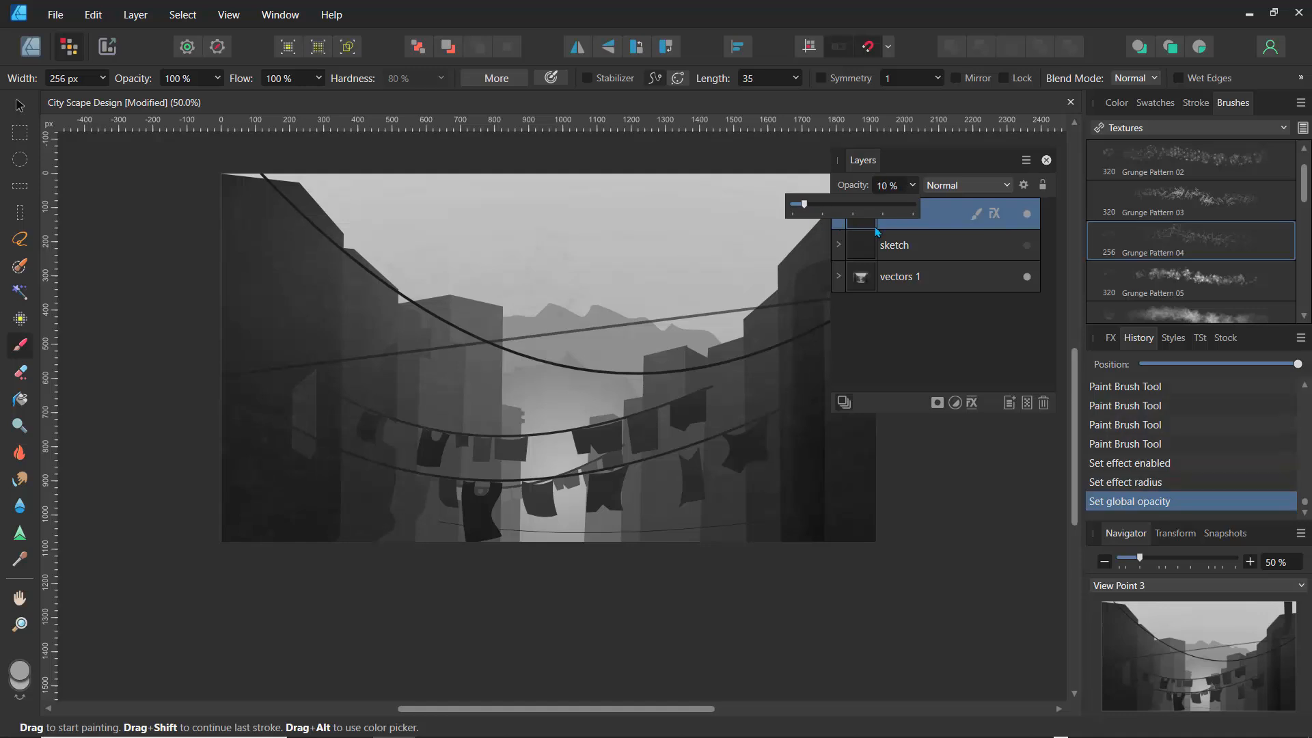
left_click(1024, 220)
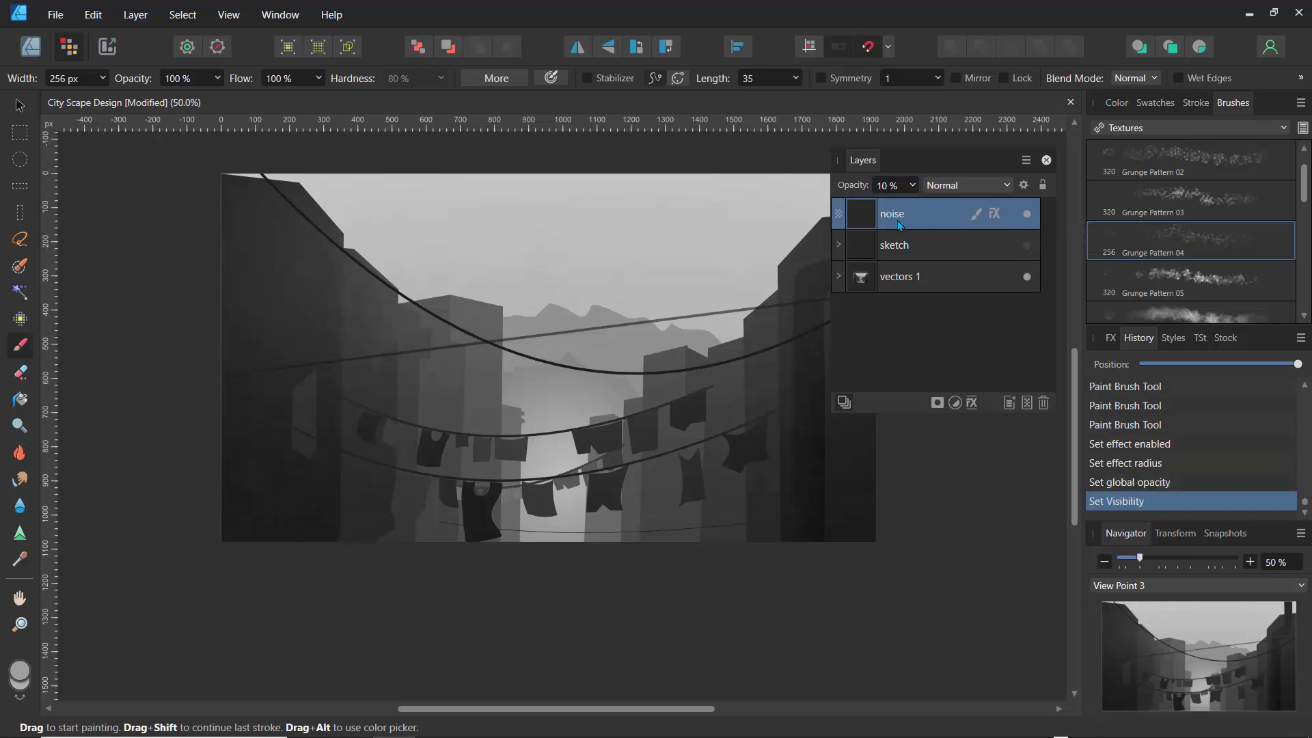
left_click(913, 186)
mouse_move(915, 205)
left_mouse_down()
mouse_move(946, 213)
mouse_move(930, 216)
left_mouse_up()
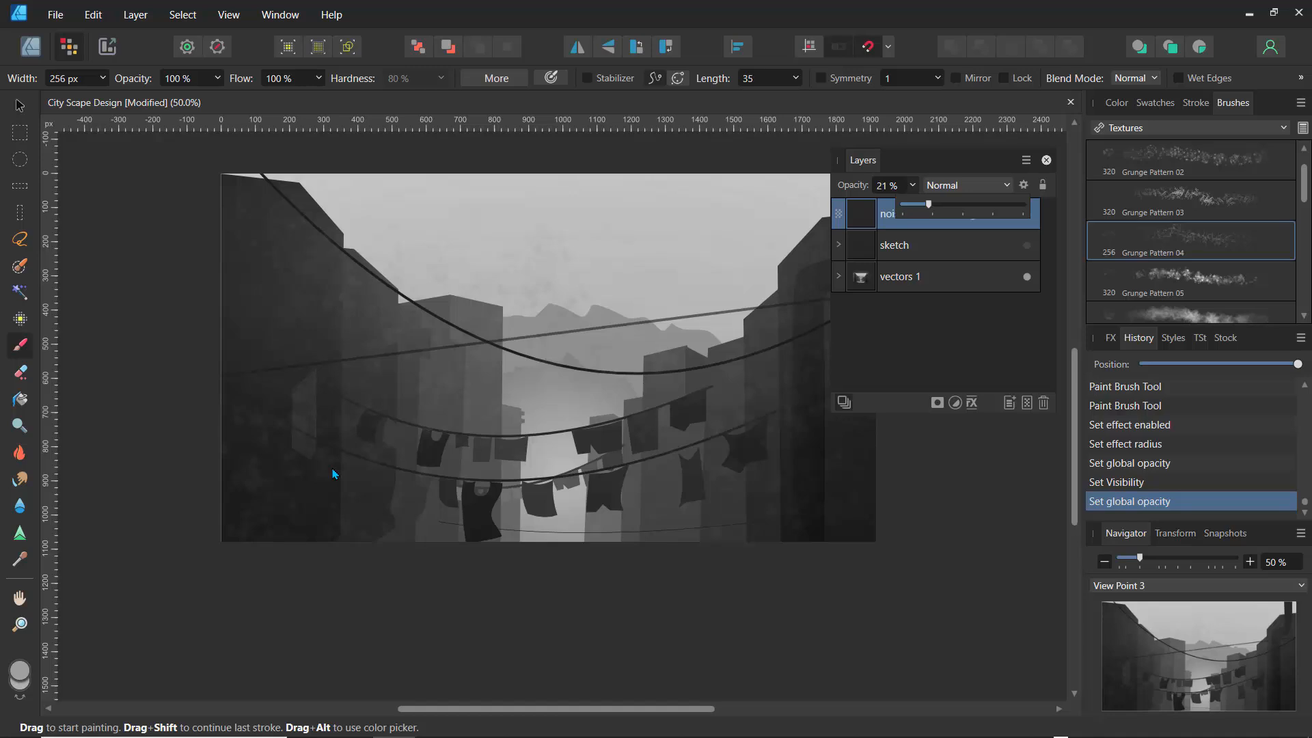
left_click(902, 343)
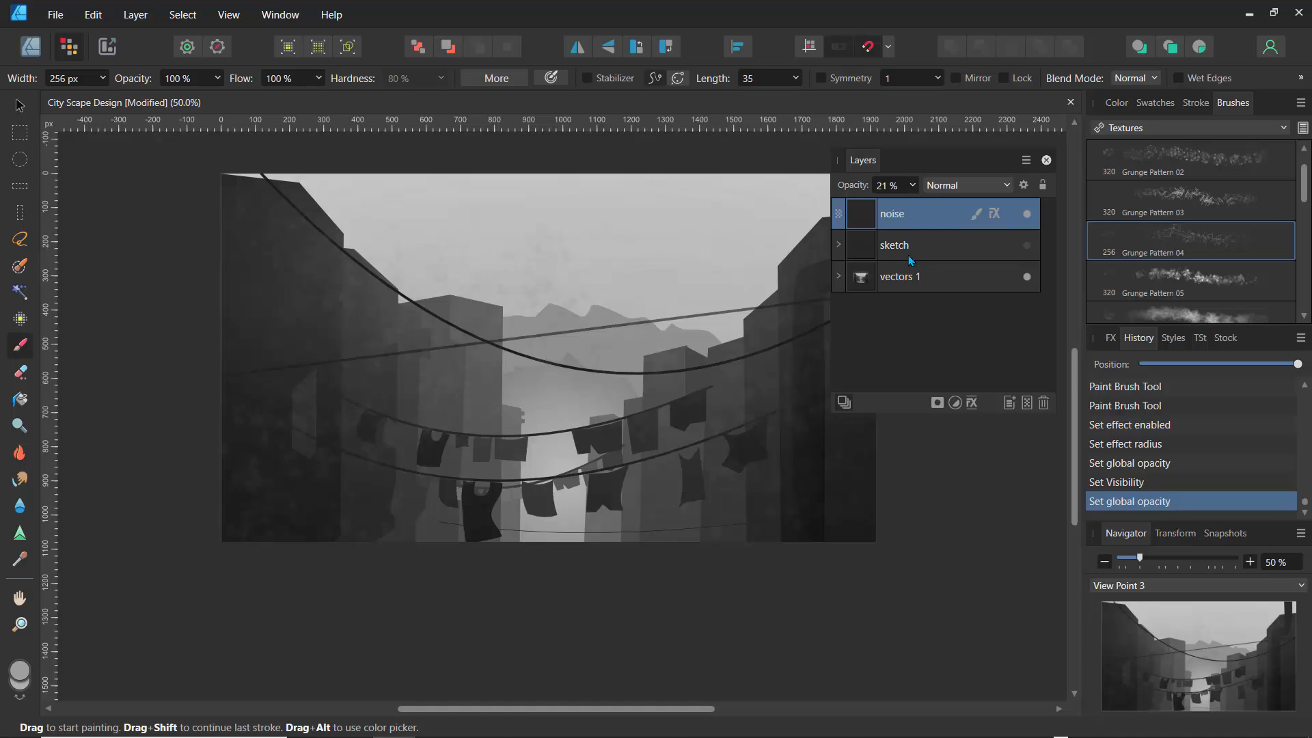
Group the noise layer and name the group "g_noise"
key("ctrl+g")
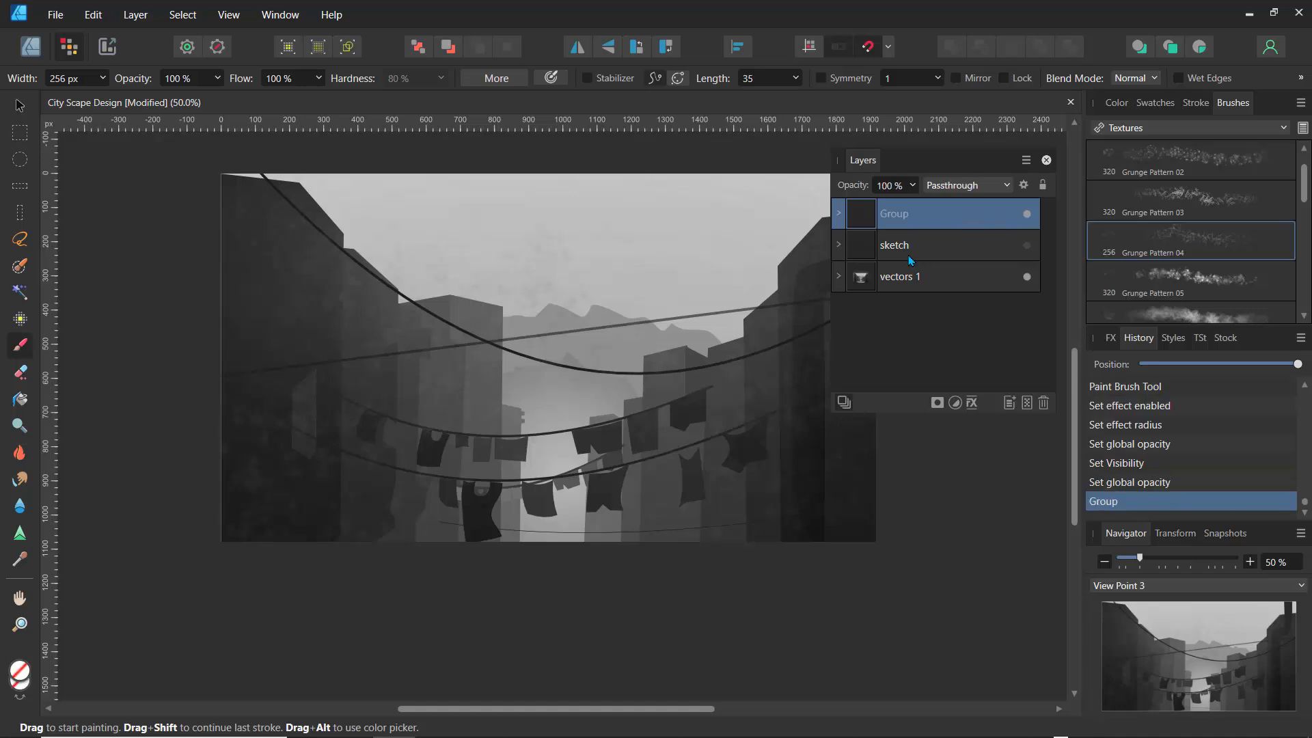
double_click(911, 214)
type("g_noise")
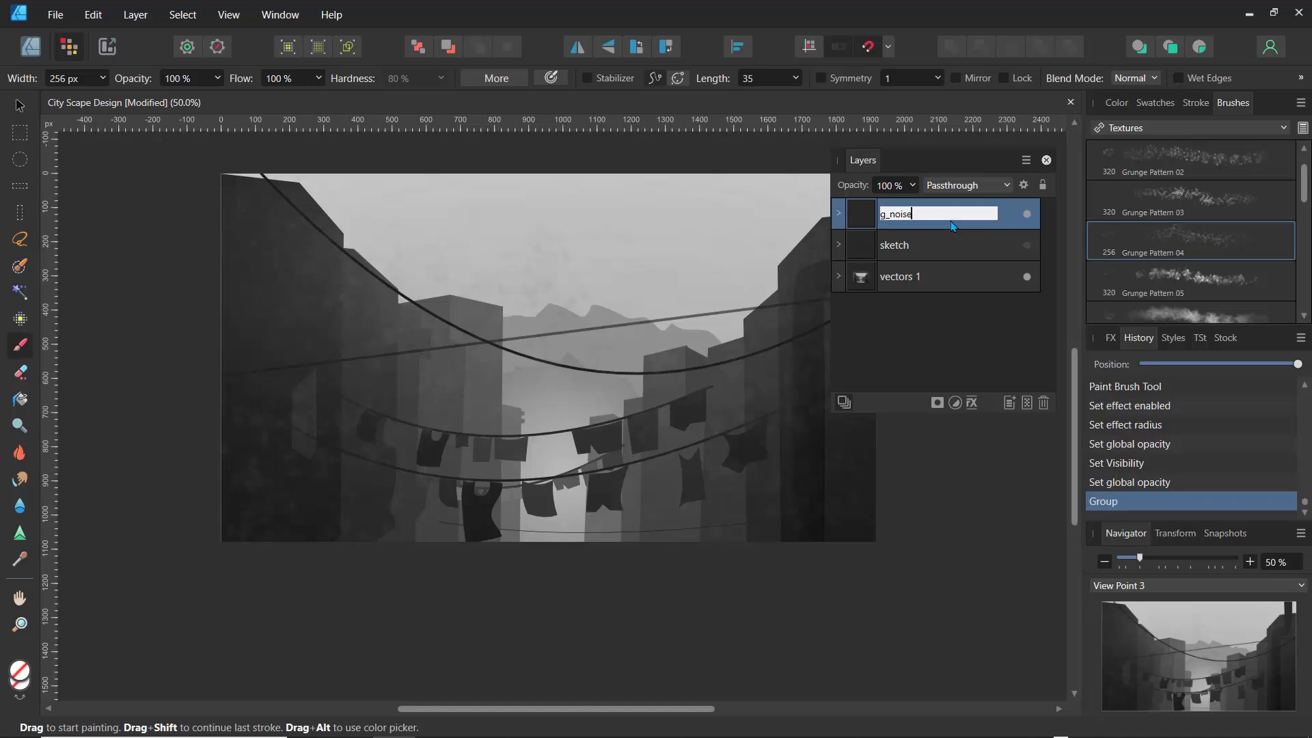
key("Return")
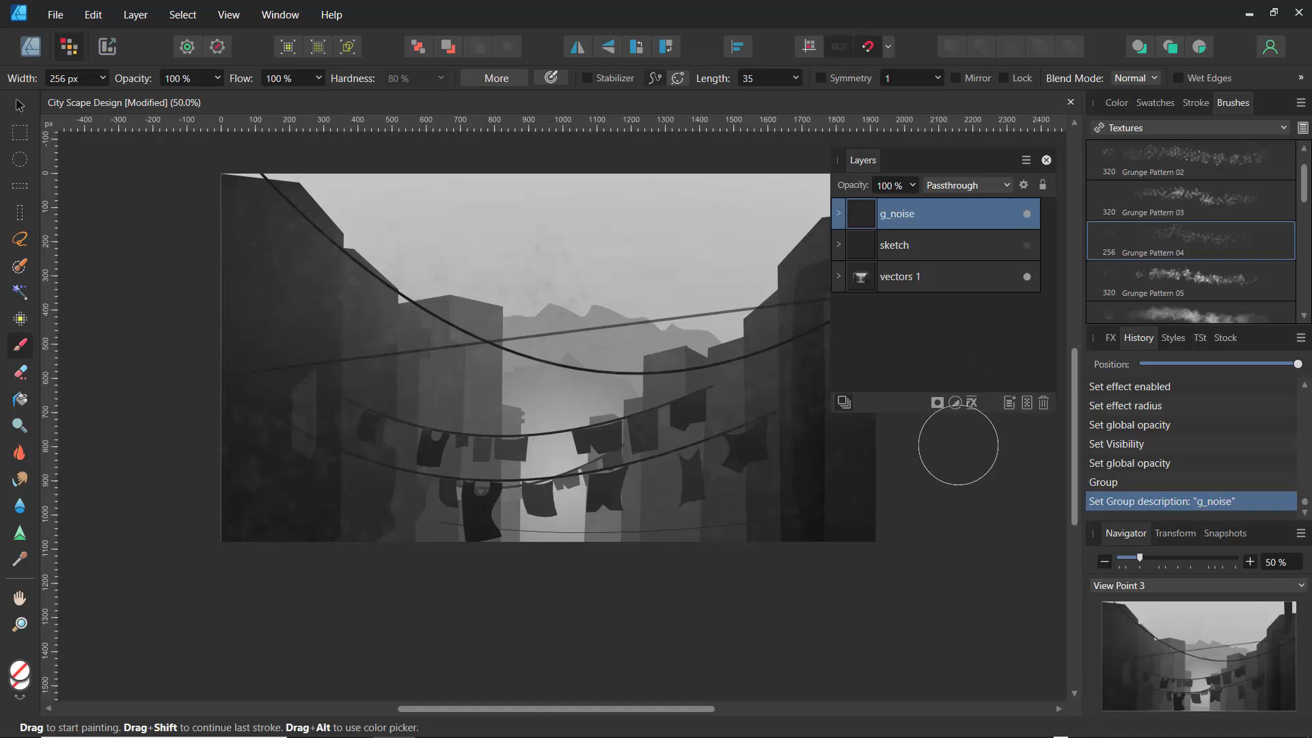
Add a Levels adjustment to the g_noise group with white level 92% and black level 56%
left_click(955, 403)
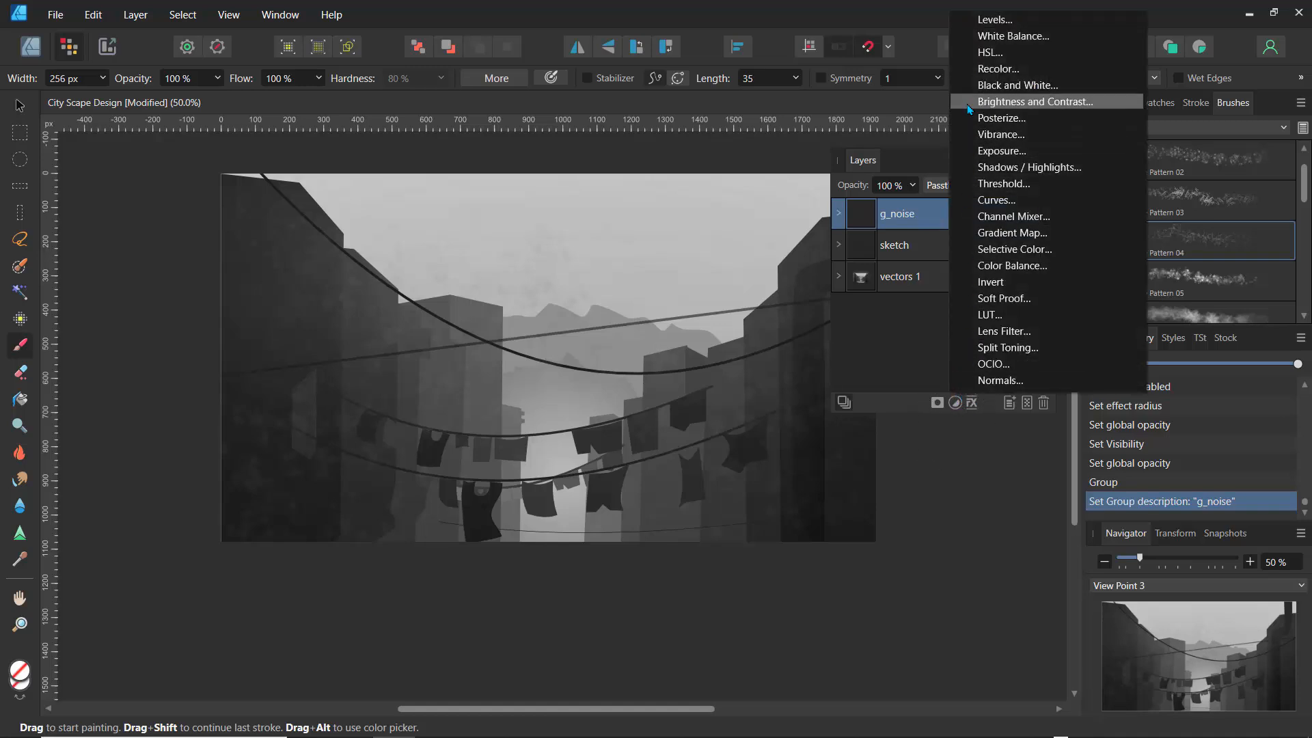
left_click(982, 26)
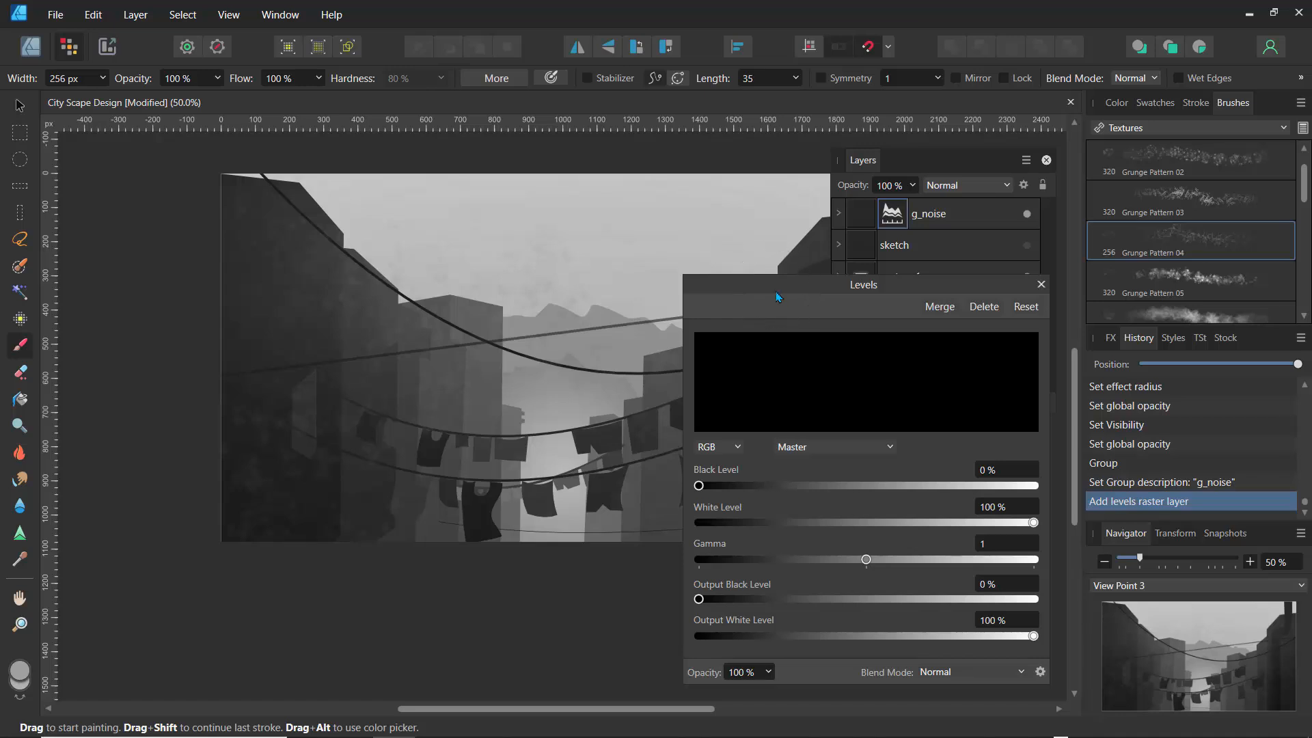
left_click_drag(771, 288, 809, 216)
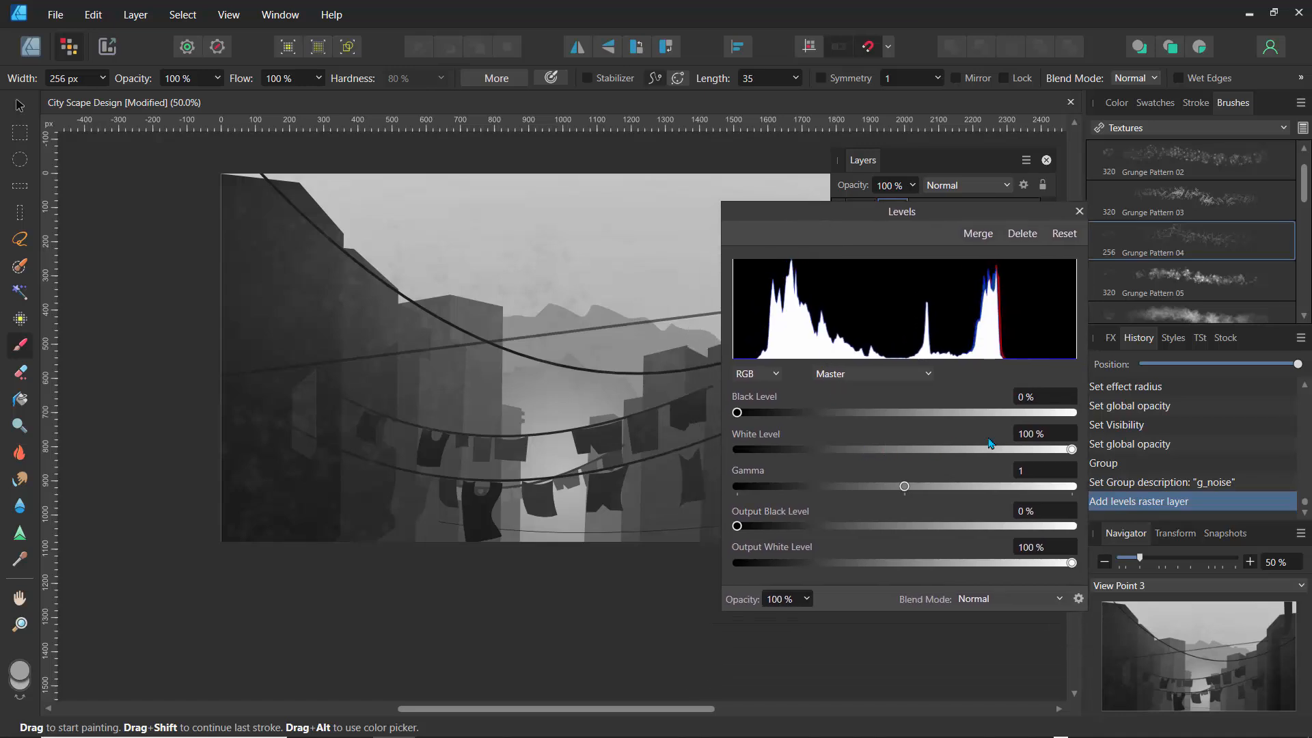
mouse_move(999, 450)
left_mouse_down()
mouse_move(759, 446)
mouse_move(1065, 461)
mouse_move(1045, 459)
left_mouse_up()
mouse_move(803, 410)
left_mouse_down()
mouse_move(969, 420)
mouse_move(893, 415)
mouse_move(924, 413)
left_mouse_up()
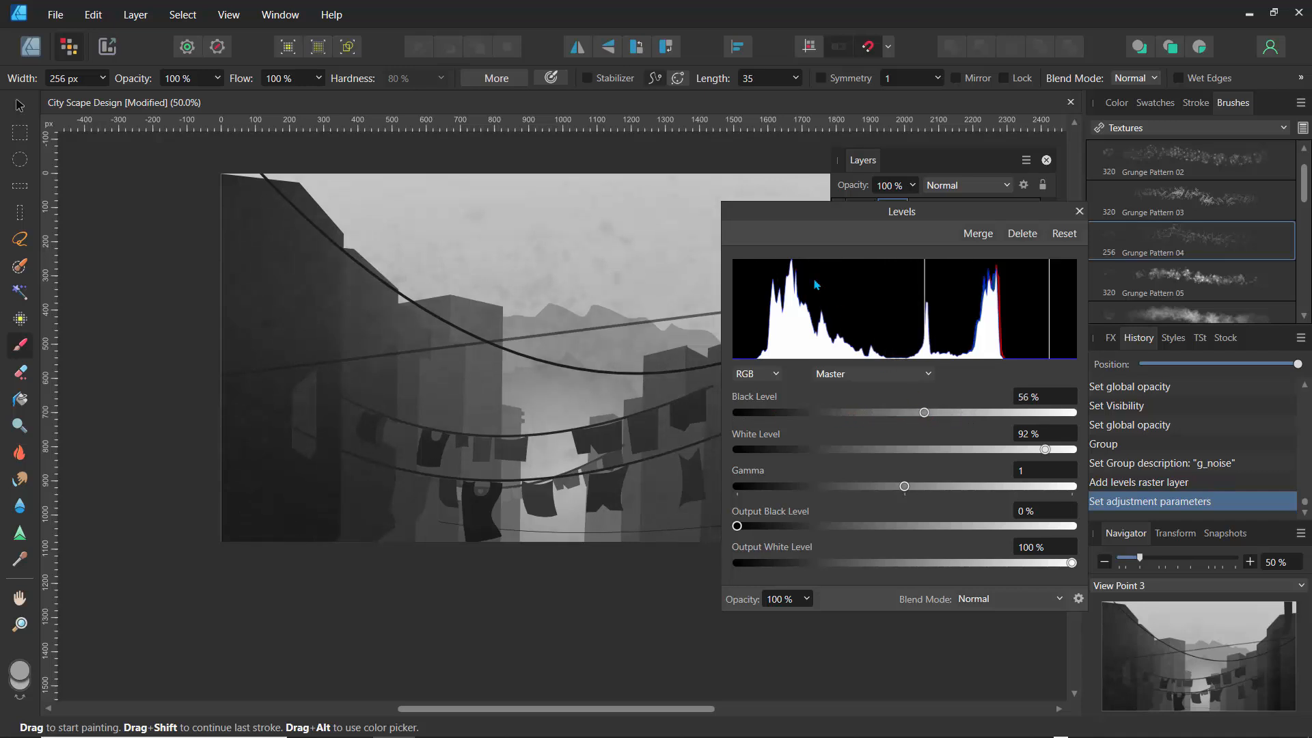
Lower the black level of the Levels adjustment and raise its output black level slightly
mouse_move(759, 211)
left_mouse_down()
mouse_move(921, 309)
mouse_move(908, 278)
left_mouse_up()
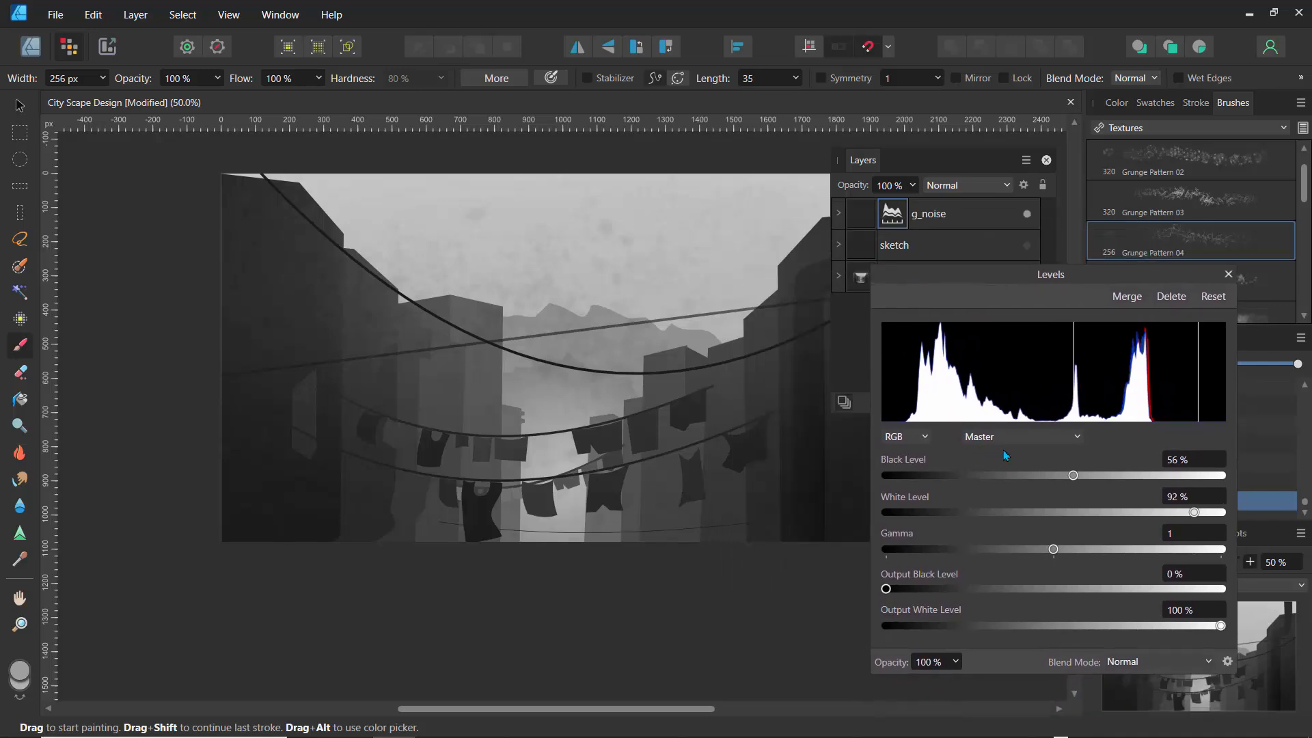
mouse_move(1073, 476)
left_mouse_down()
mouse_move(931, 476)
mouse_move(1138, 476)
mouse_move(953, 476)
left_mouse_up()
mouse_move(886, 590)
left_mouse_down()
mouse_move(997, 589)
mouse_move(896, 596)
left_mouse_up()
left_click(922, 220)
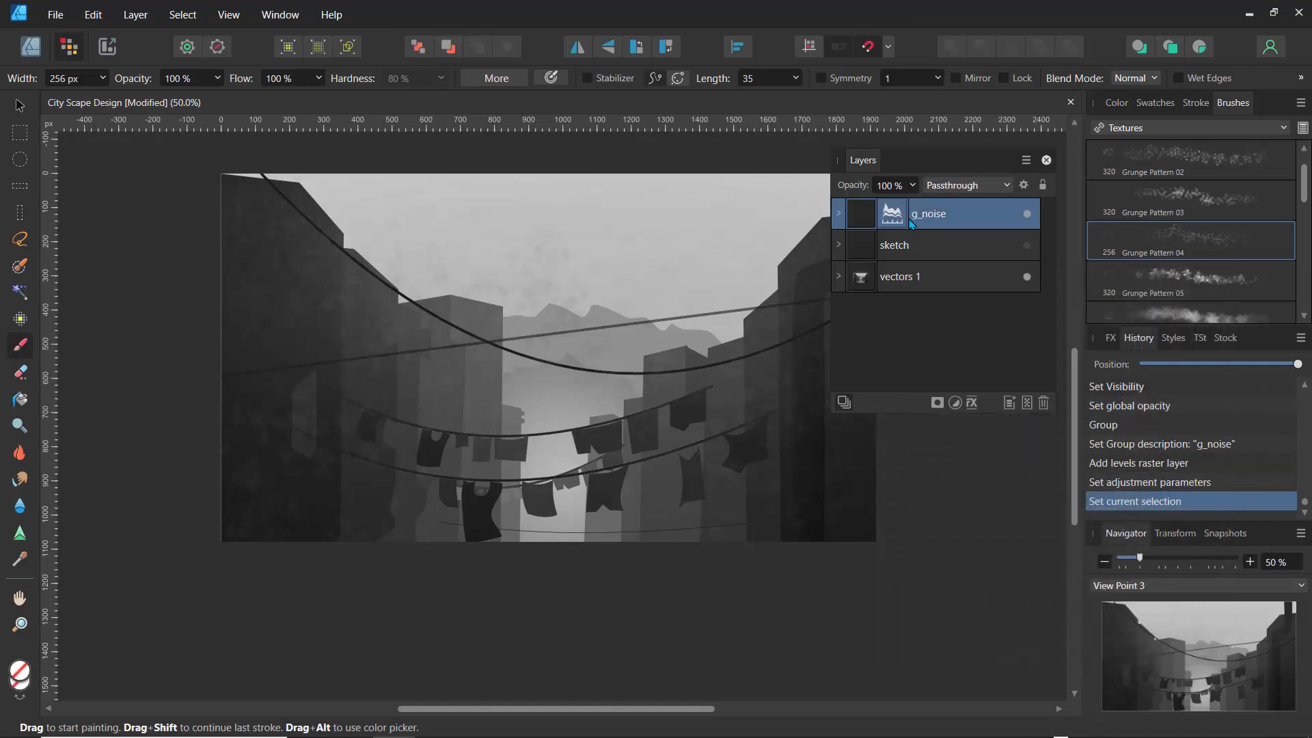
Set the opacity of the Levels adjustment inside the g_noise group to 34%
left_click(839, 213)
left_click(913, 247)
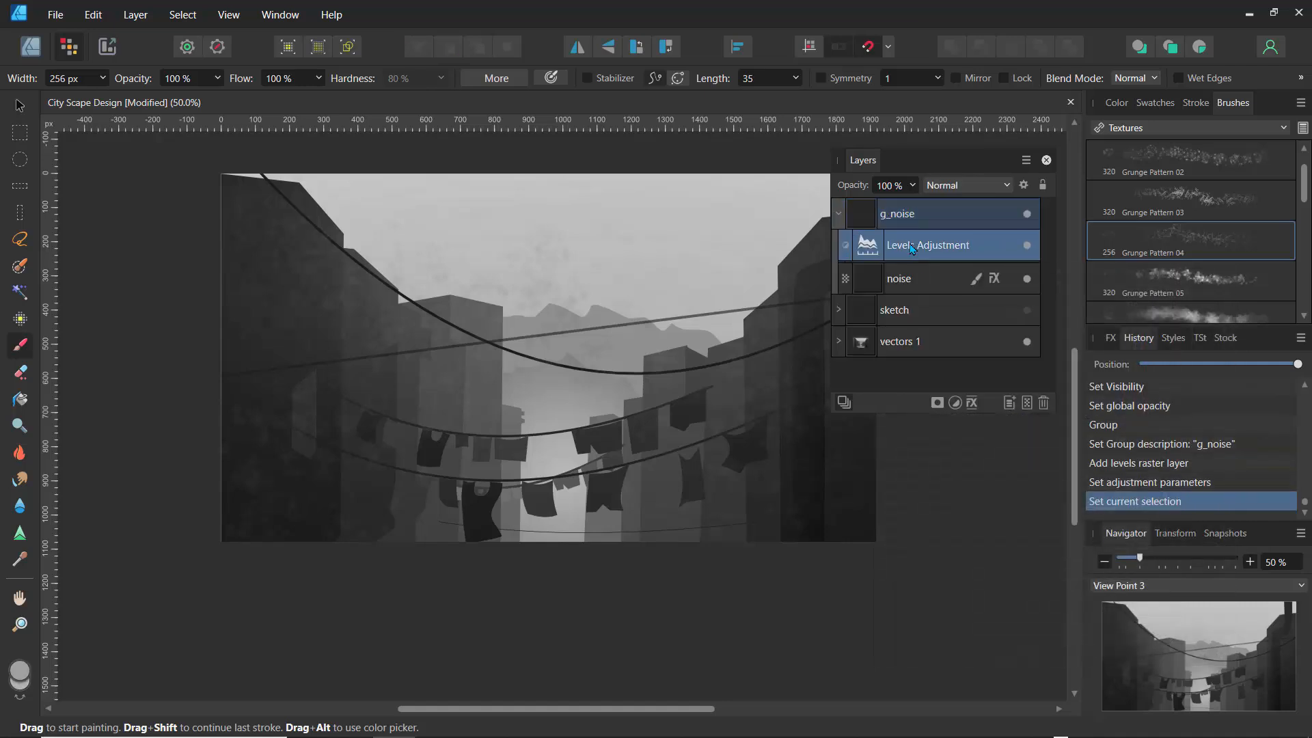
left_click(913, 186)
left_click_drag(912, 204, 873, 296)
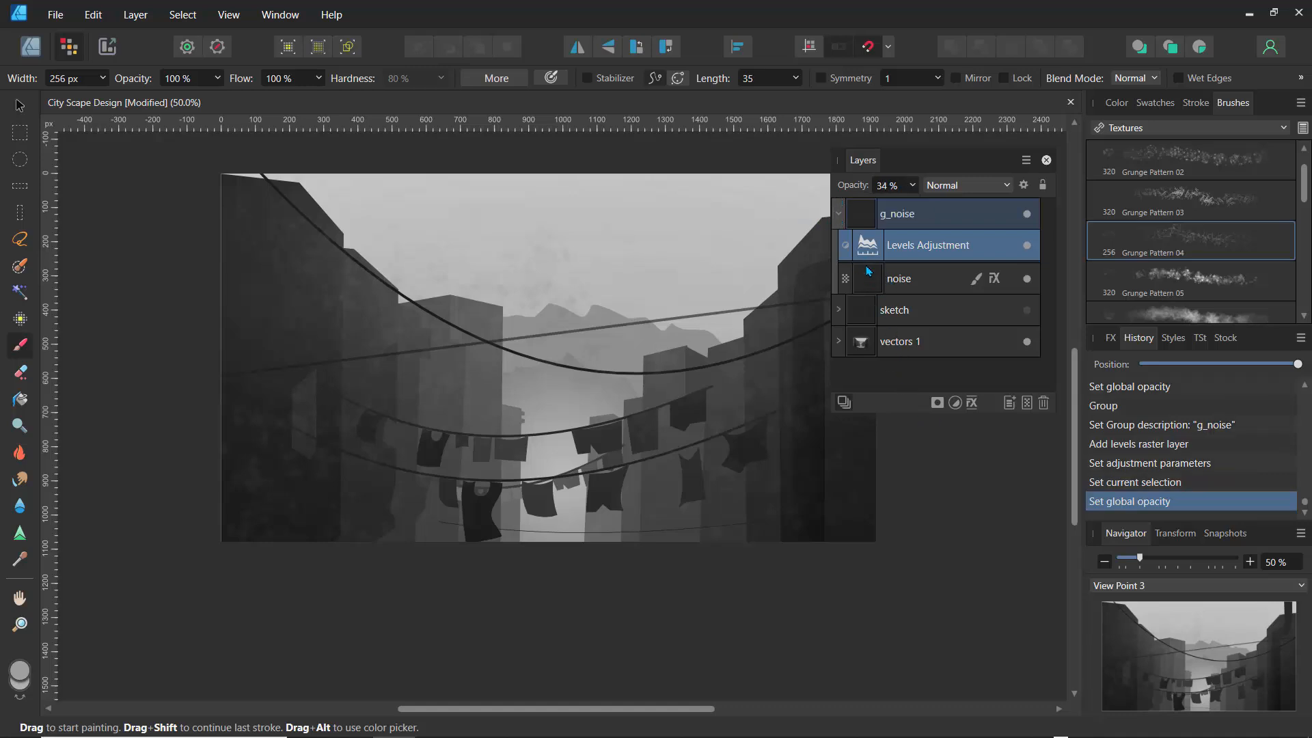
Compare the artwork with the noise layer hidden and shown, and set that layer's opacity to 12%
left_click(888, 282)
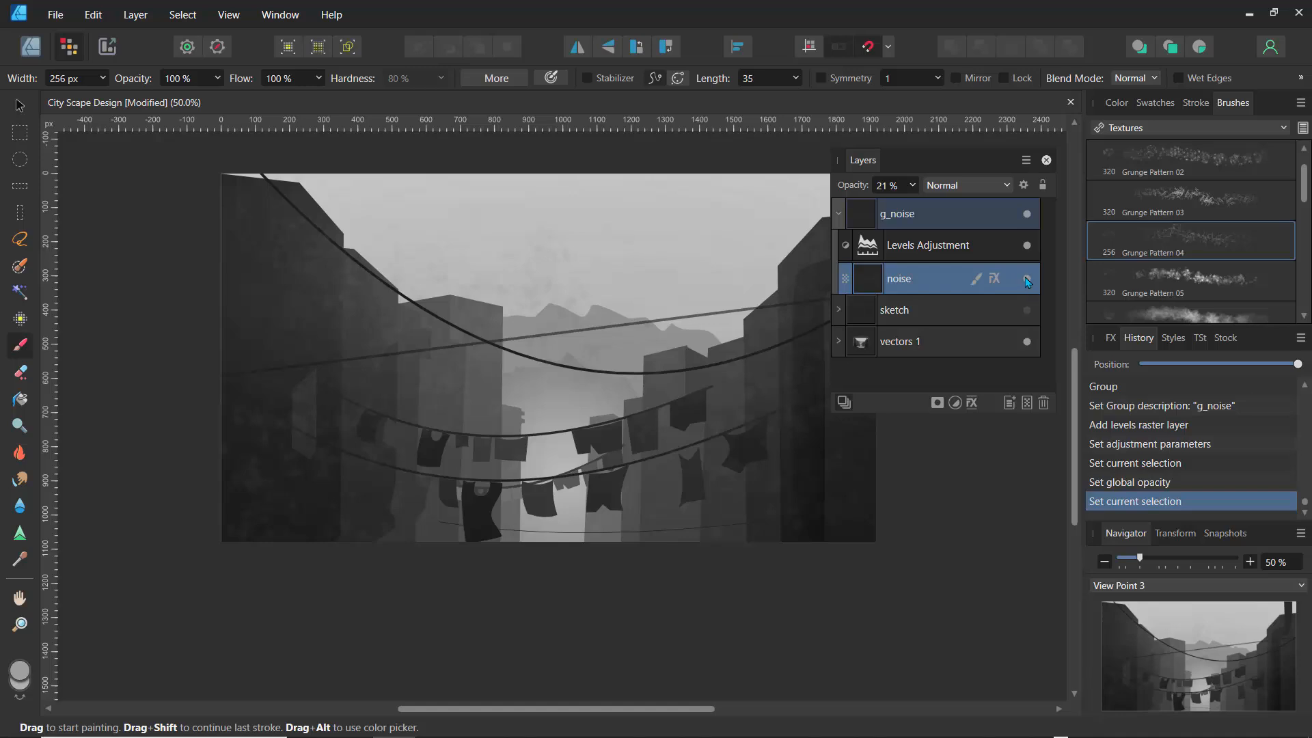
left_click(1027, 279)
left_click(1027, 280)
left_click(1027, 280)
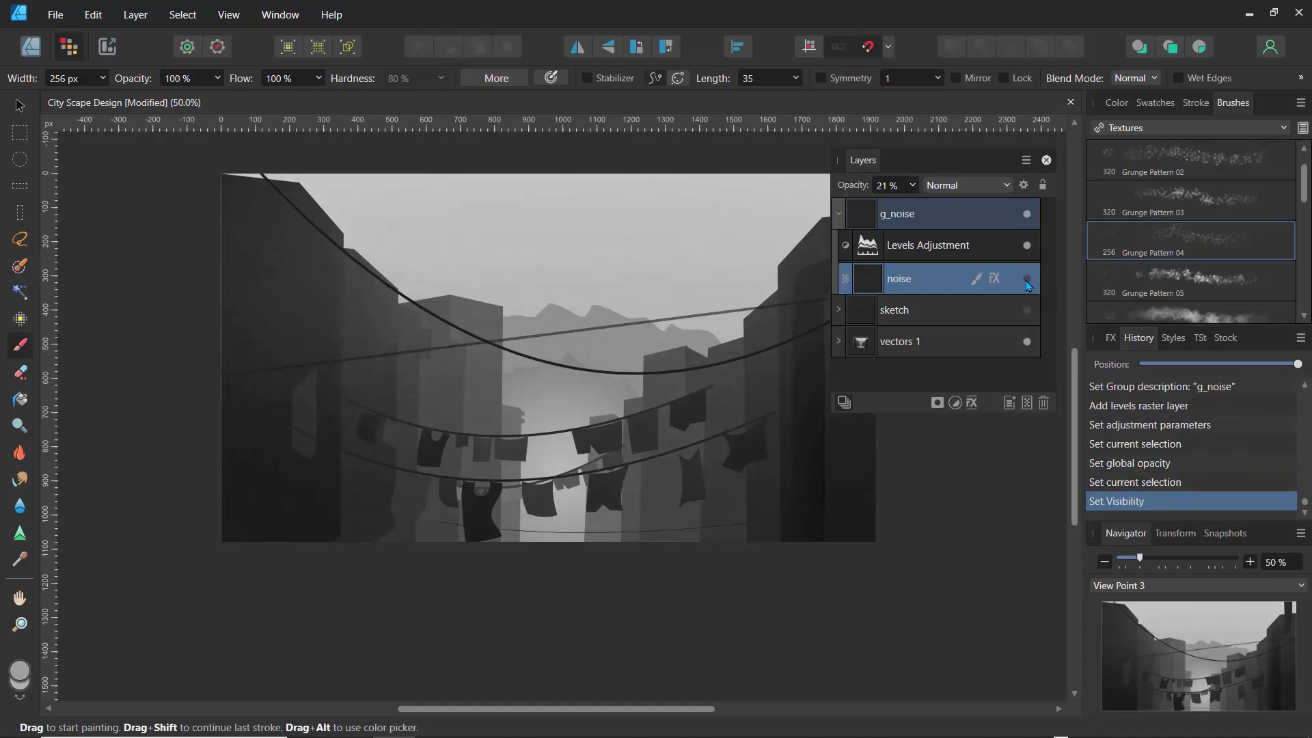
left_click(1027, 280)
left_click(913, 185)
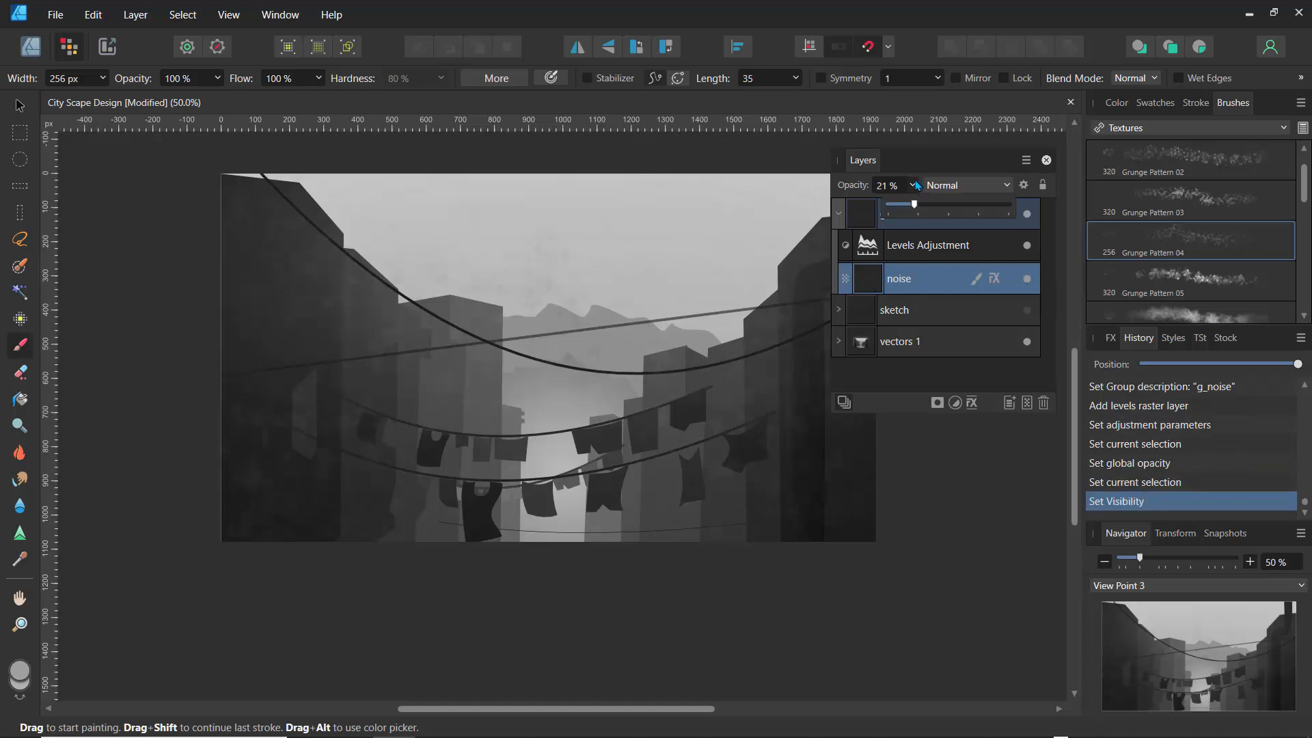
left_click_drag(913, 205, 904, 222)
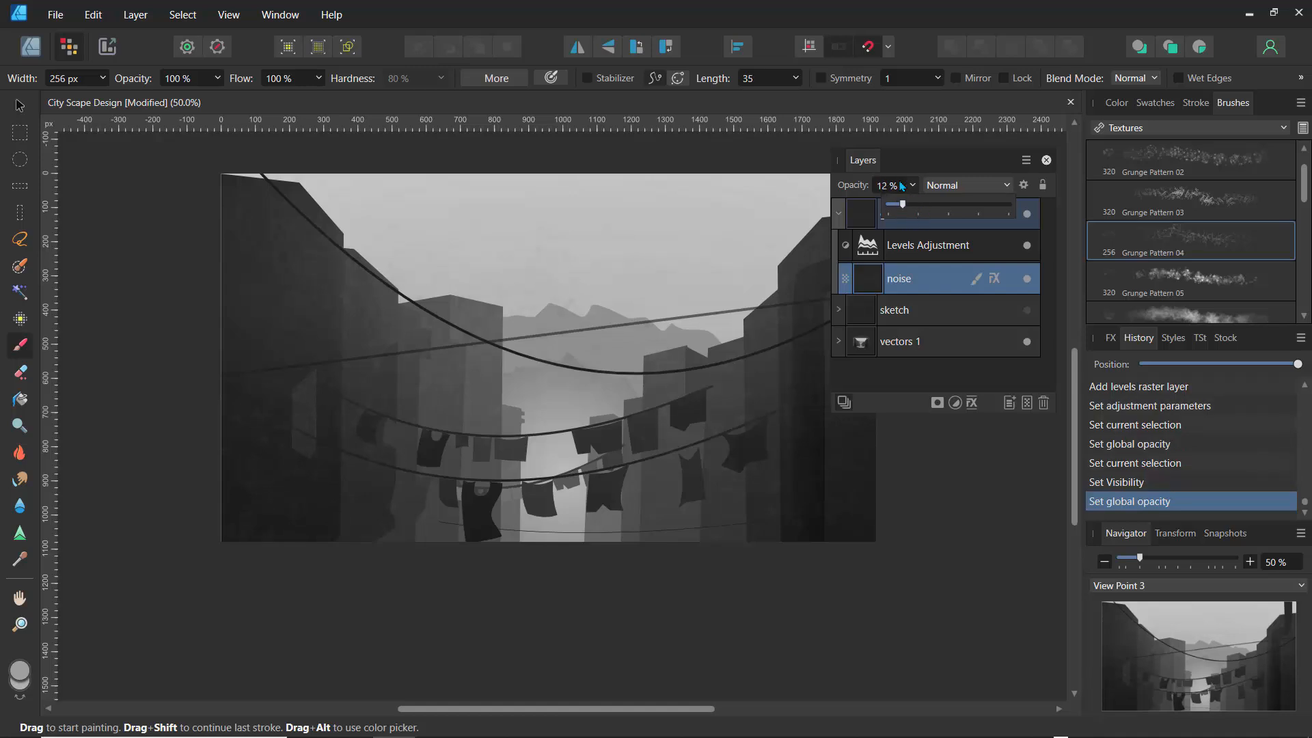
left_click(840, 215)
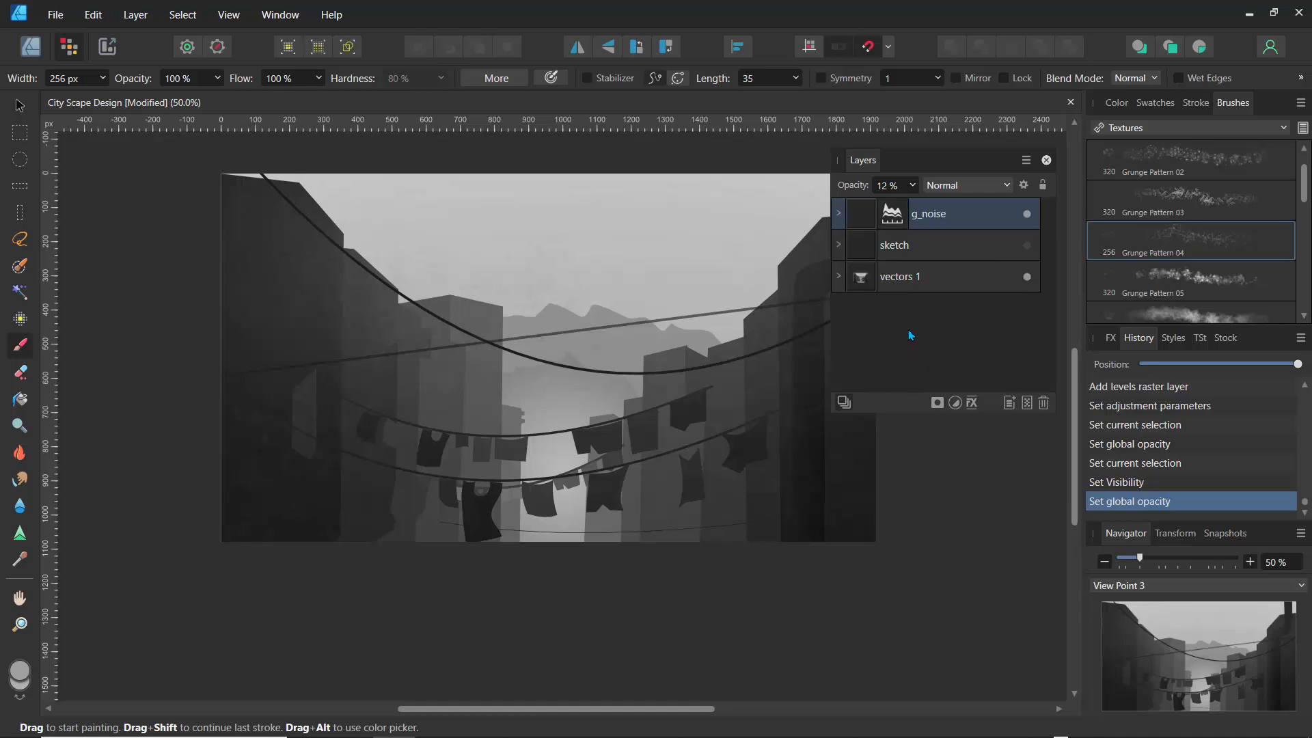
Add a Brightness / Contrast adjustment to the vectors 1 group
left_click(896, 287)
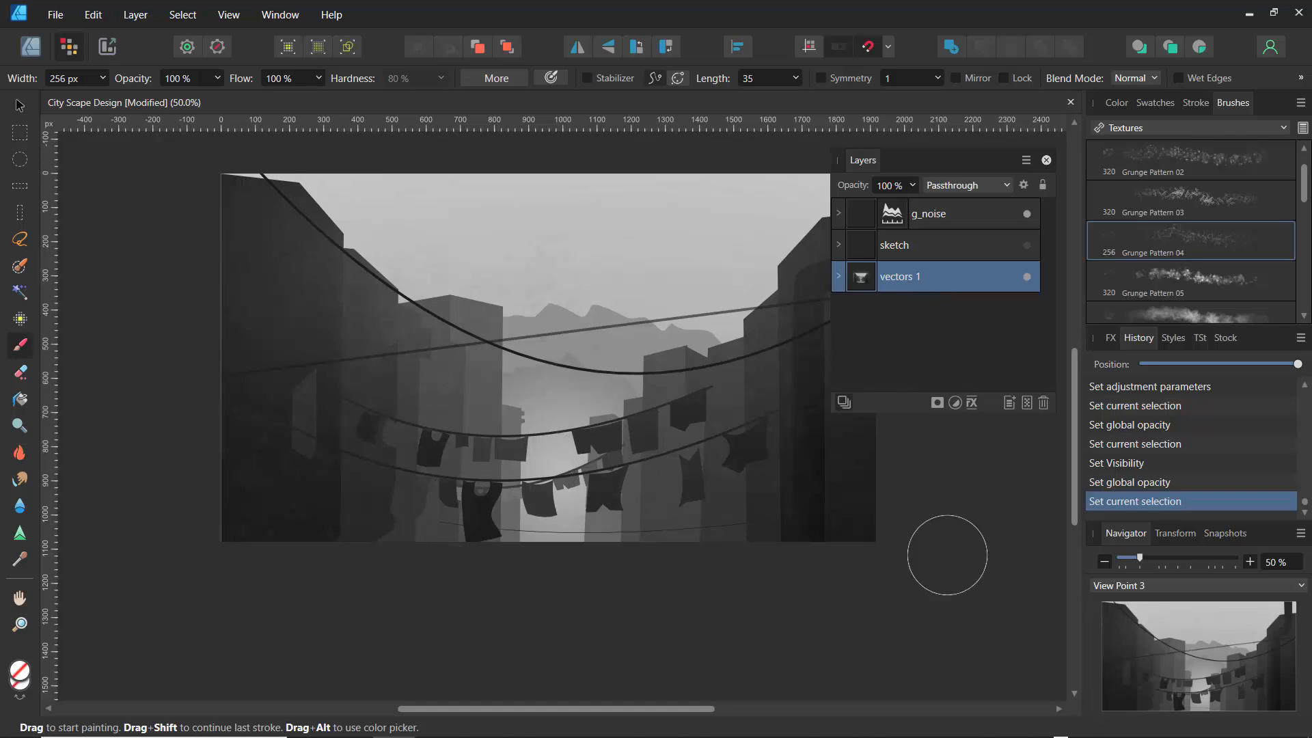
left_click_drag(1117, 530, 124, 528)
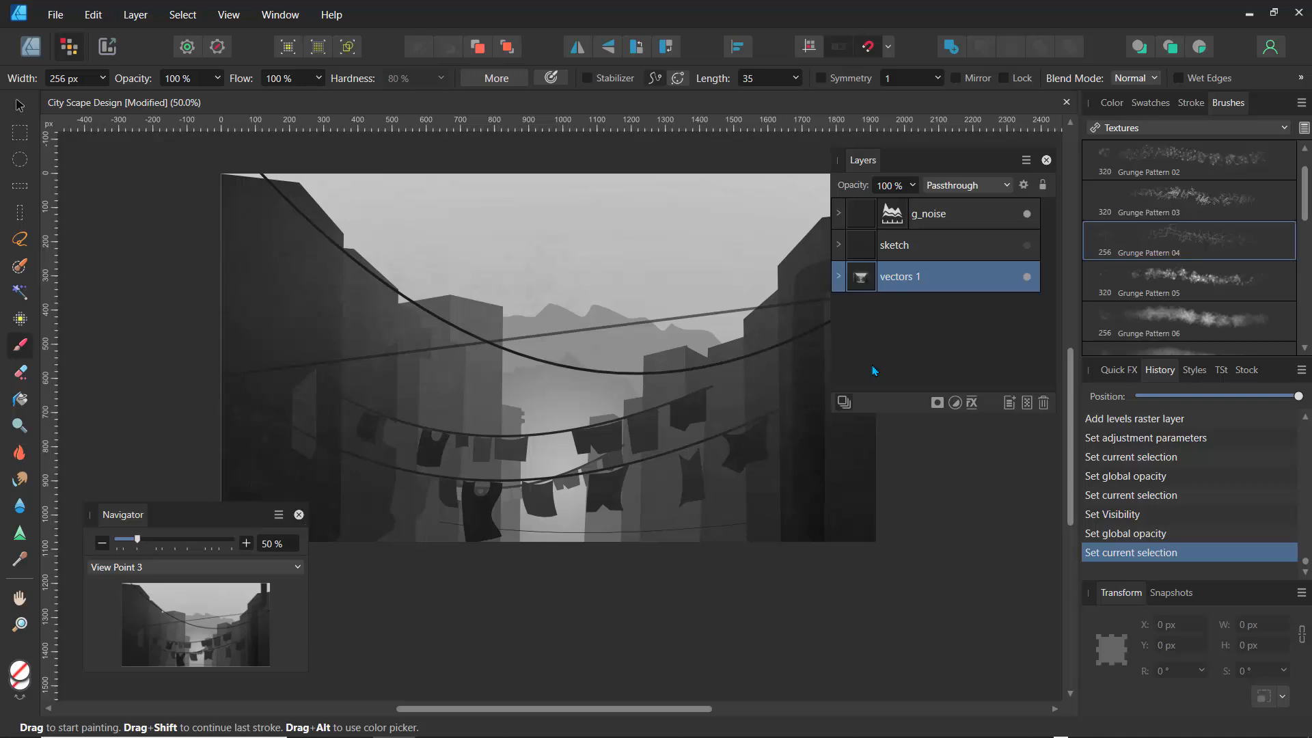
left_click(956, 404)
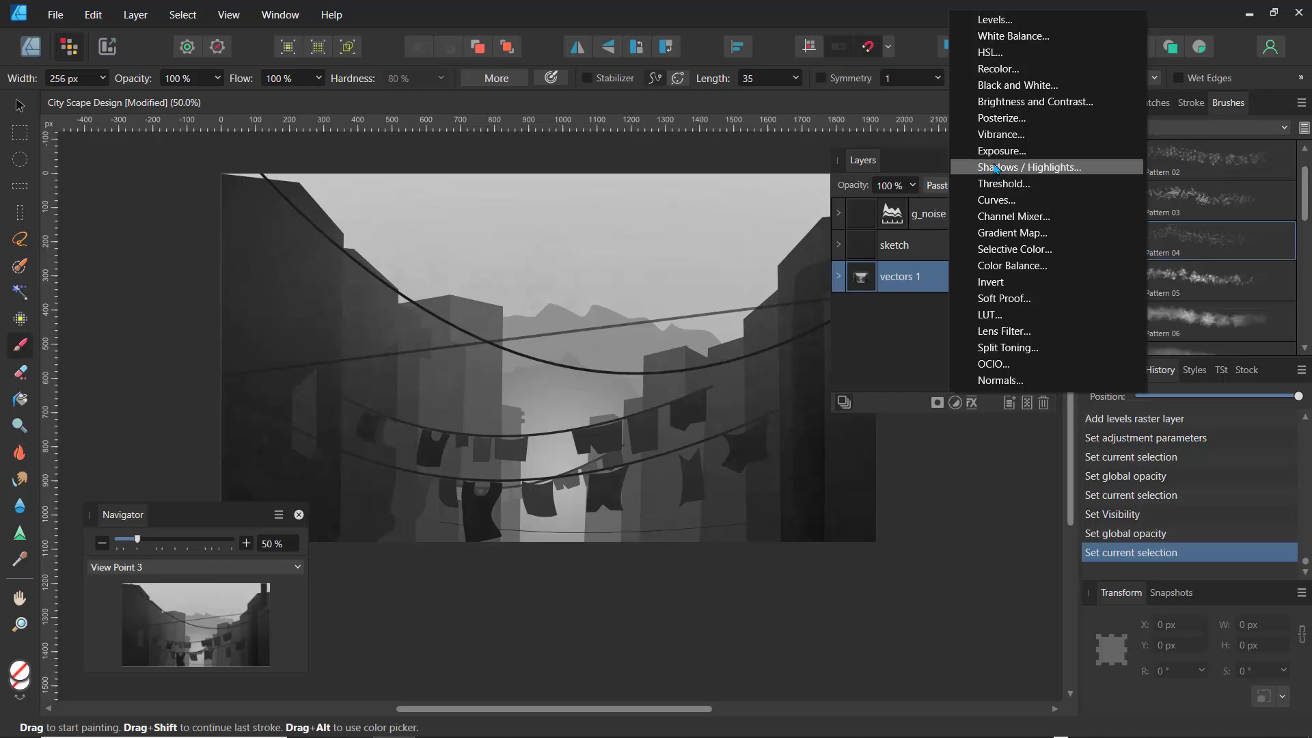
left_click(998, 106)
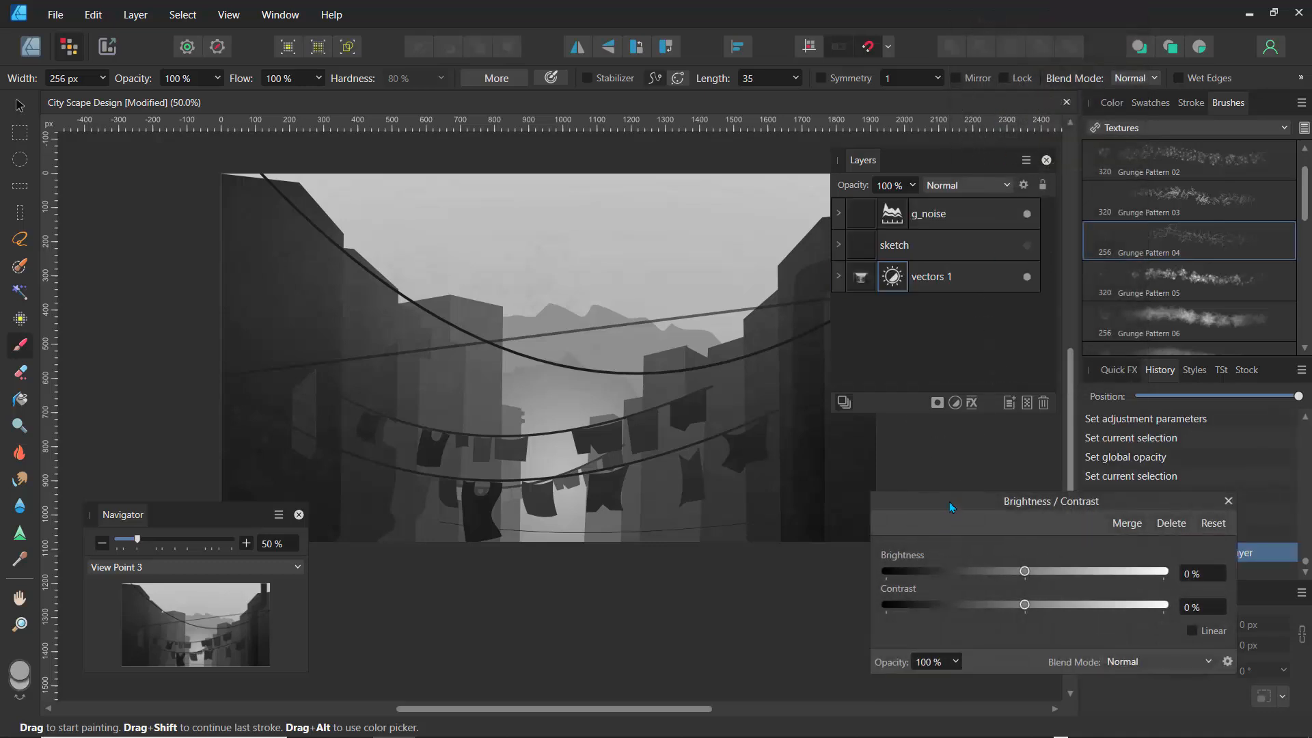
left_click_drag(949, 503, 843, 496)
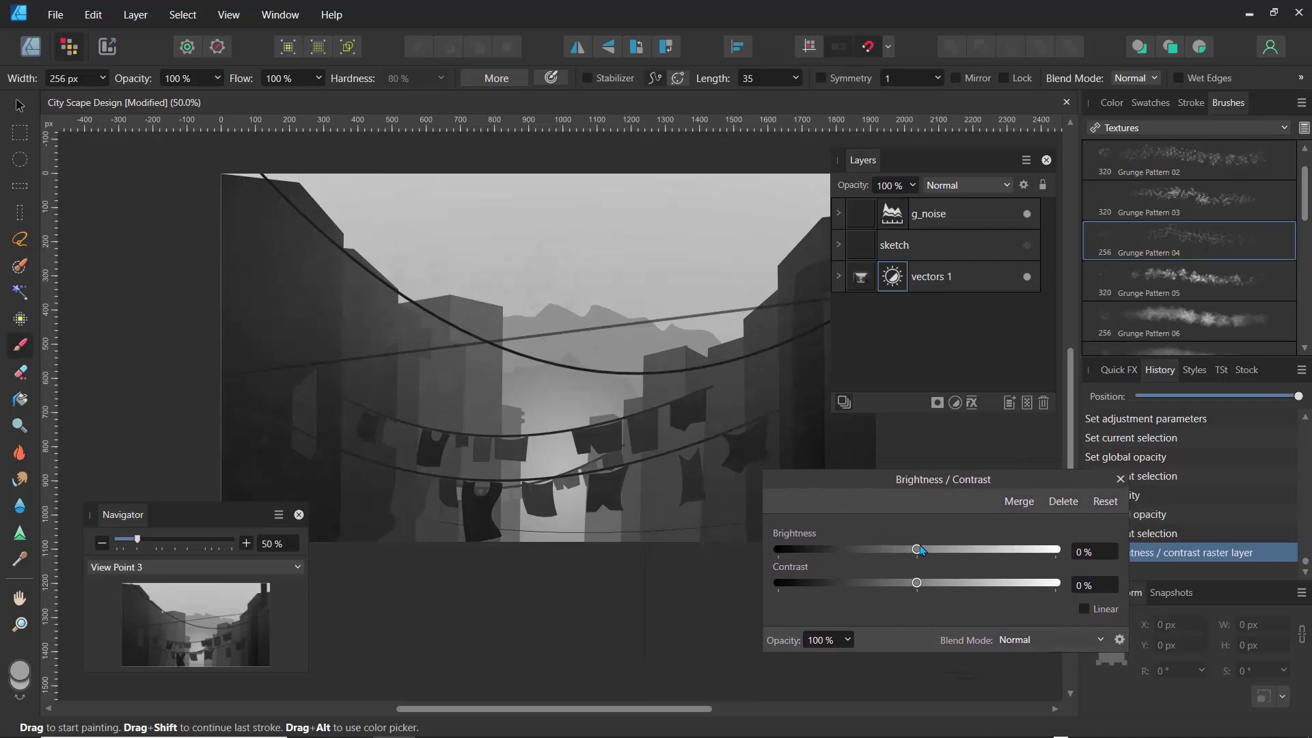
Set the new adjustment's brightness to -35% and its contrast to 34%
mouse_move(914, 555)
left_mouse_down()
mouse_move(822, 551)
mouse_move(994, 565)
mouse_move(932, 559)
left_mouse_up()
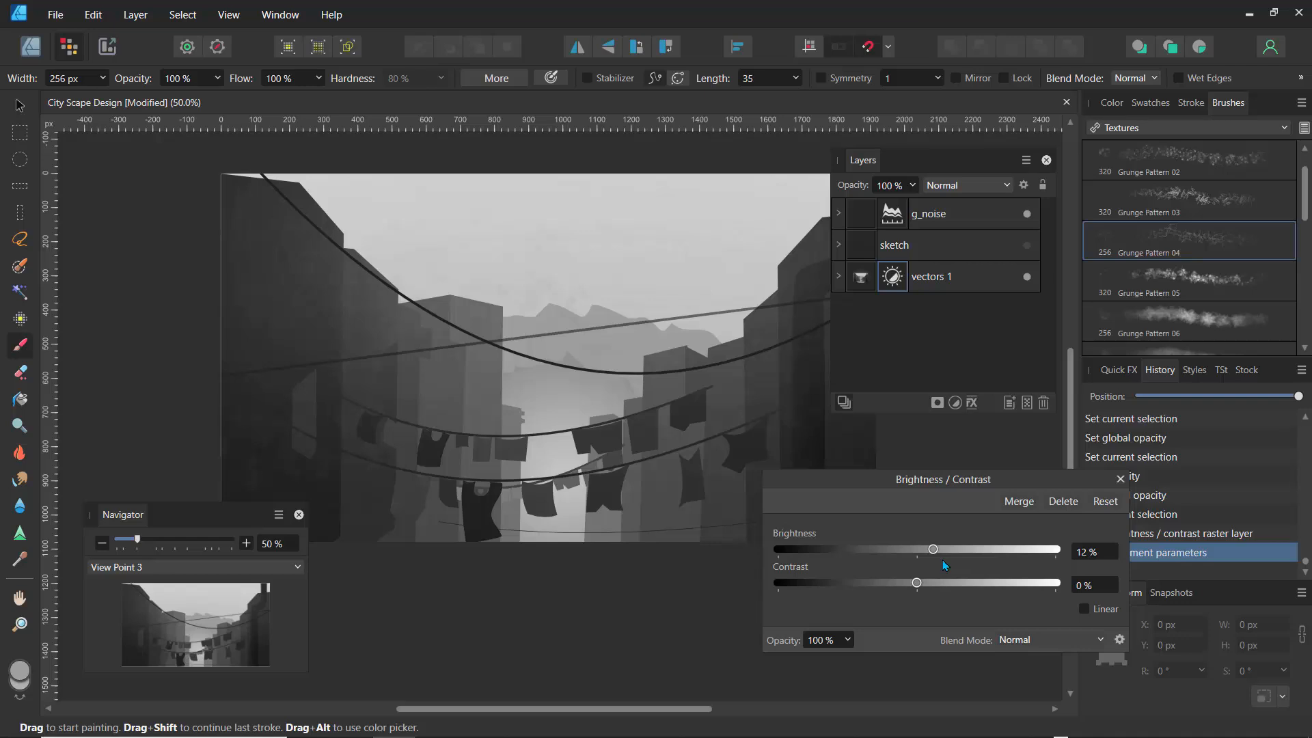
key("XF86MonBrightnessUp")
key("XF86MonBrightnessUp")
key("XF86MonBrightnessUp")
left_click_drag(933, 554, 969, 596)
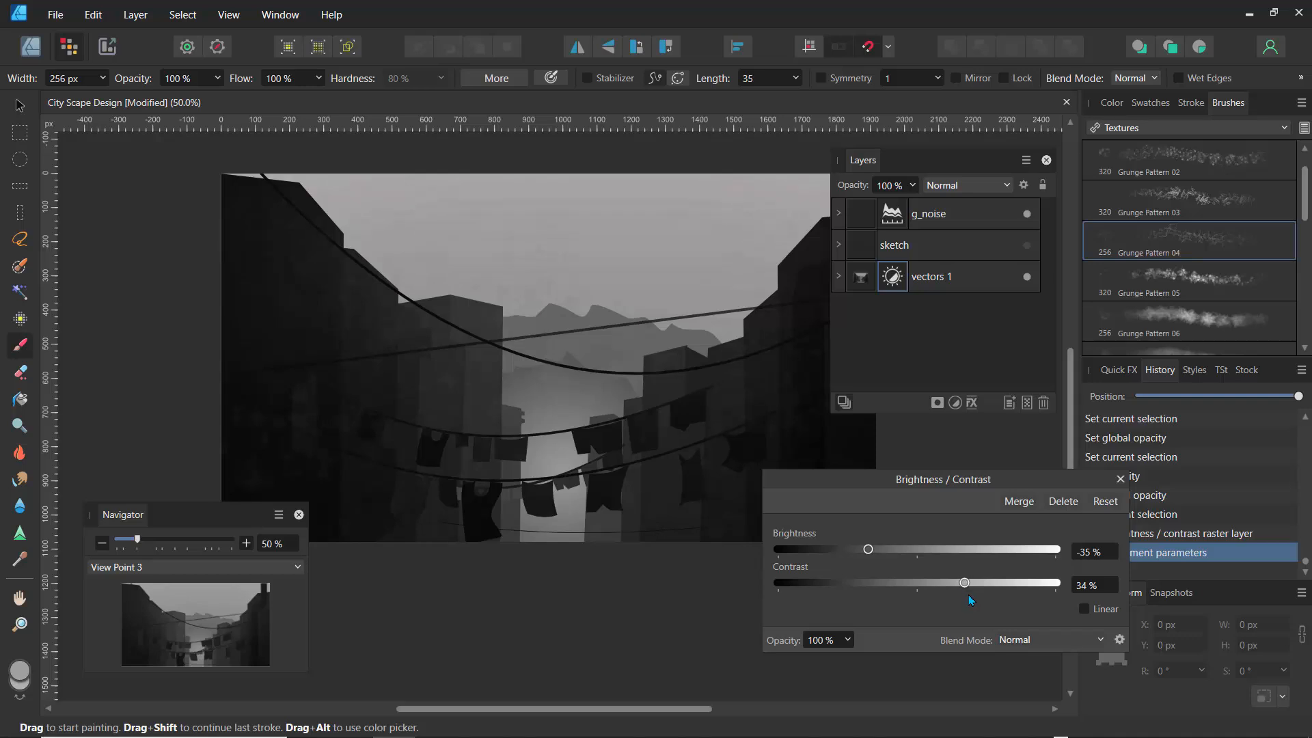
Lower the opacity of the noise layer inside the g_noise group to 10%
left_click(930, 218)
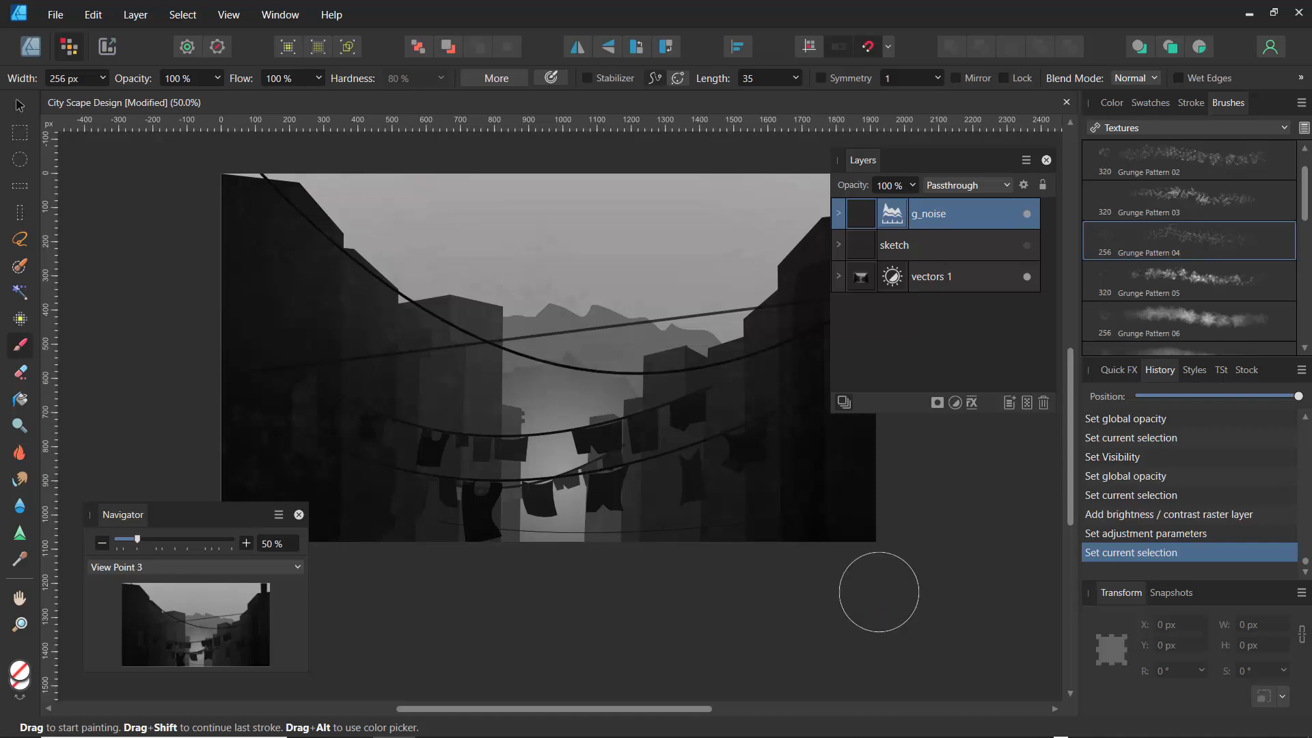
left_click(840, 215)
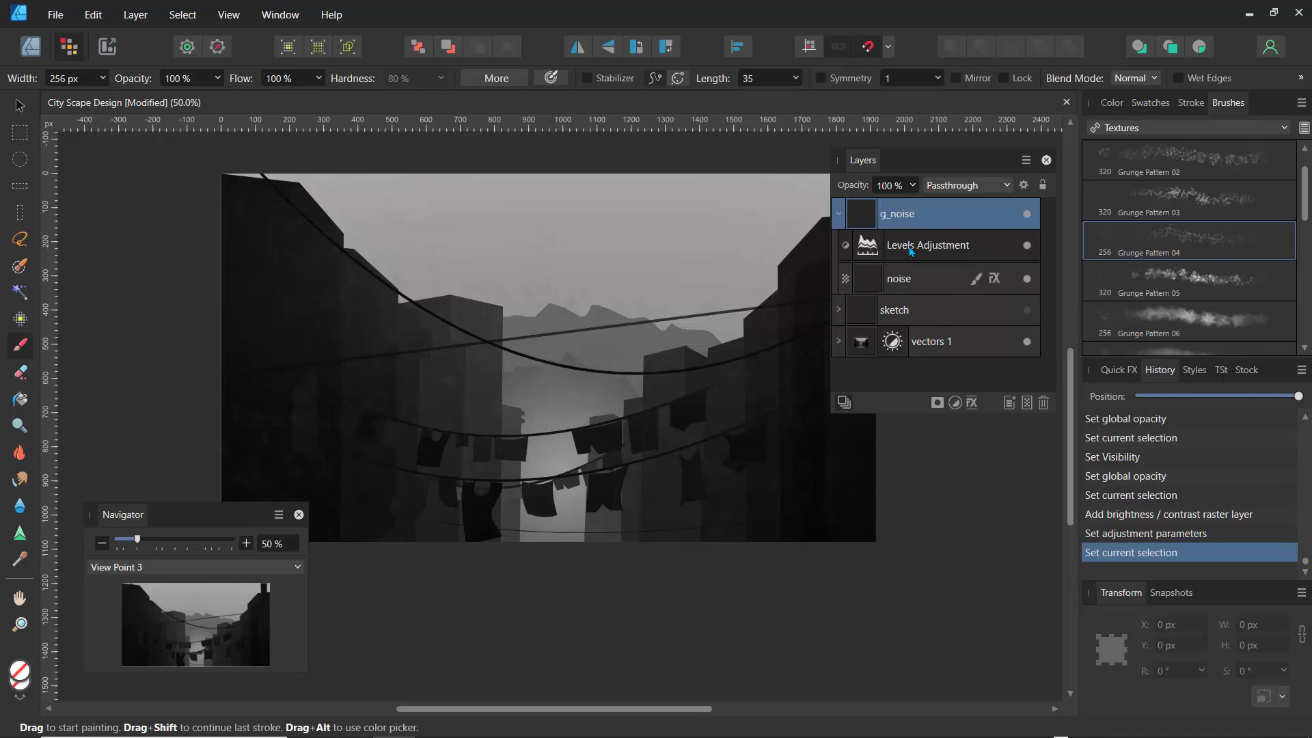
left_click(913, 288)
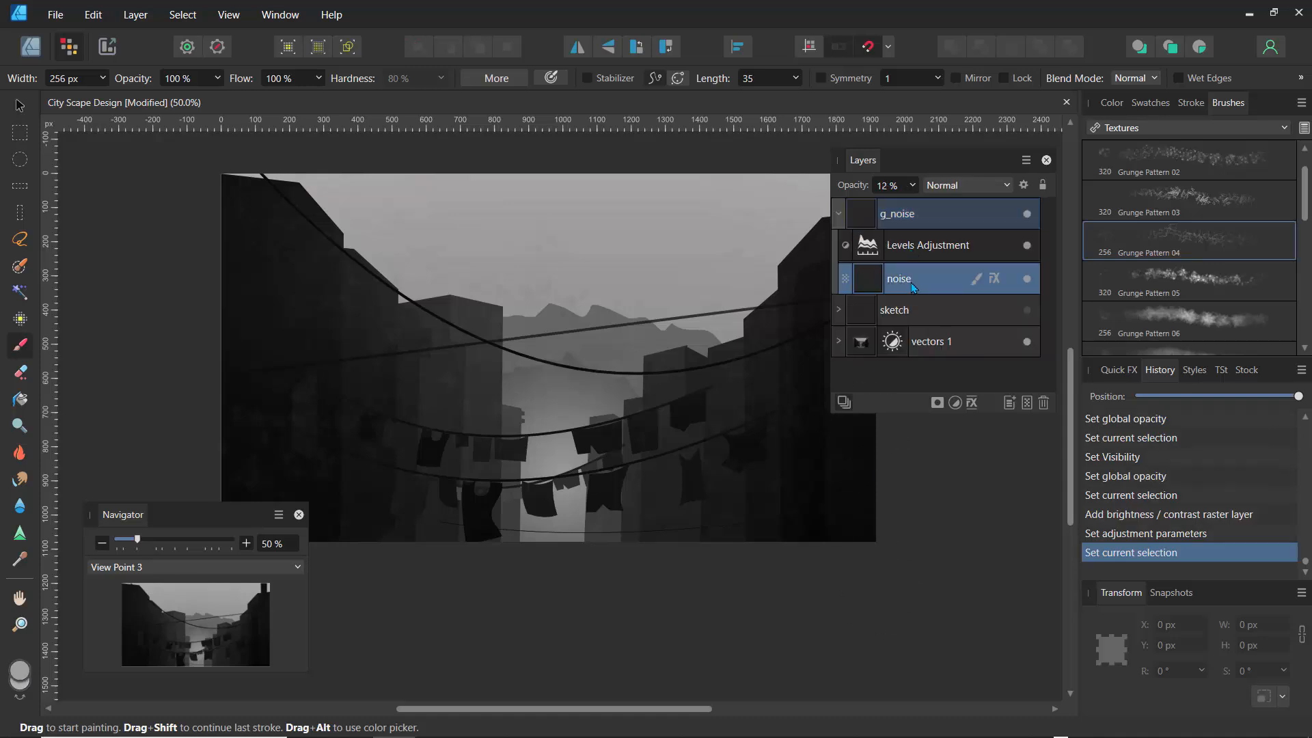
left_click(913, 185)
left_click(916, 205)
mouse_move(913, 206)
left_mouse_down()
mouse_move(942, 206)
mouse_move(911, 207)
left_mouse_up()
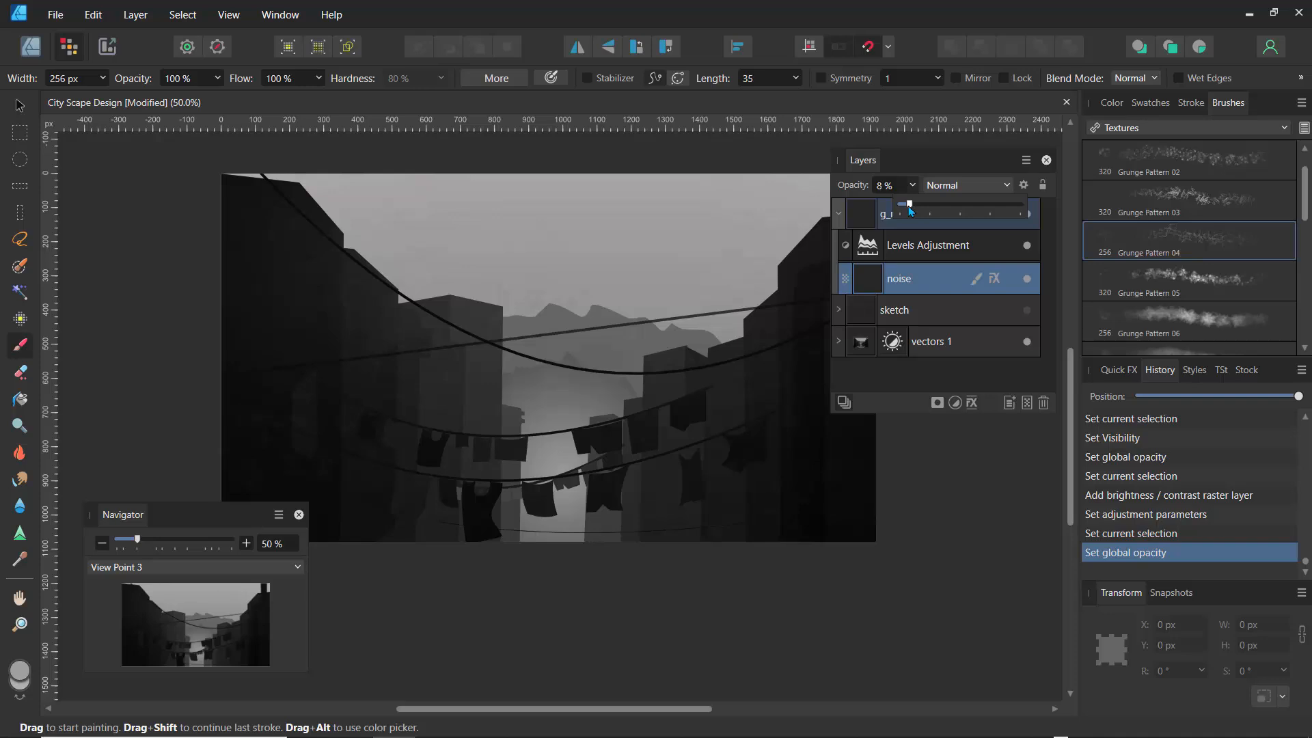
left_click_drag(911, 212, 914, 212)
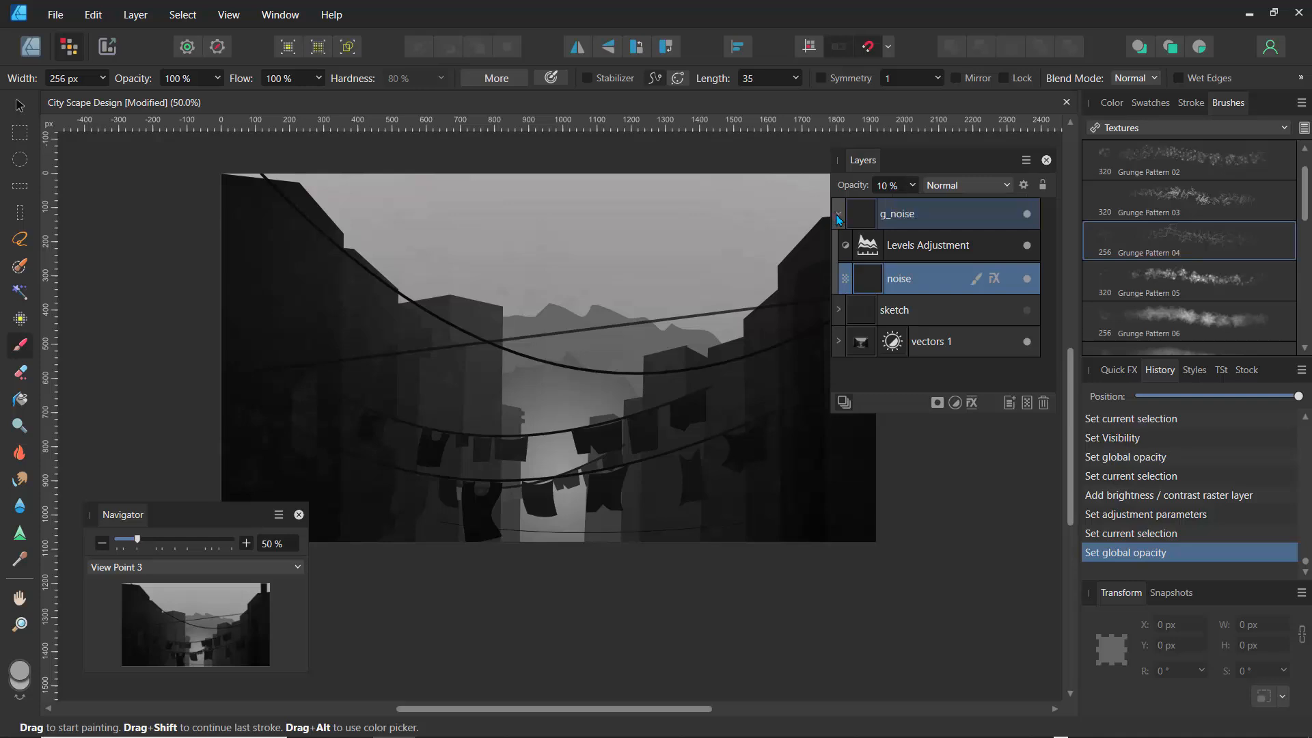
left_click(839, 214)
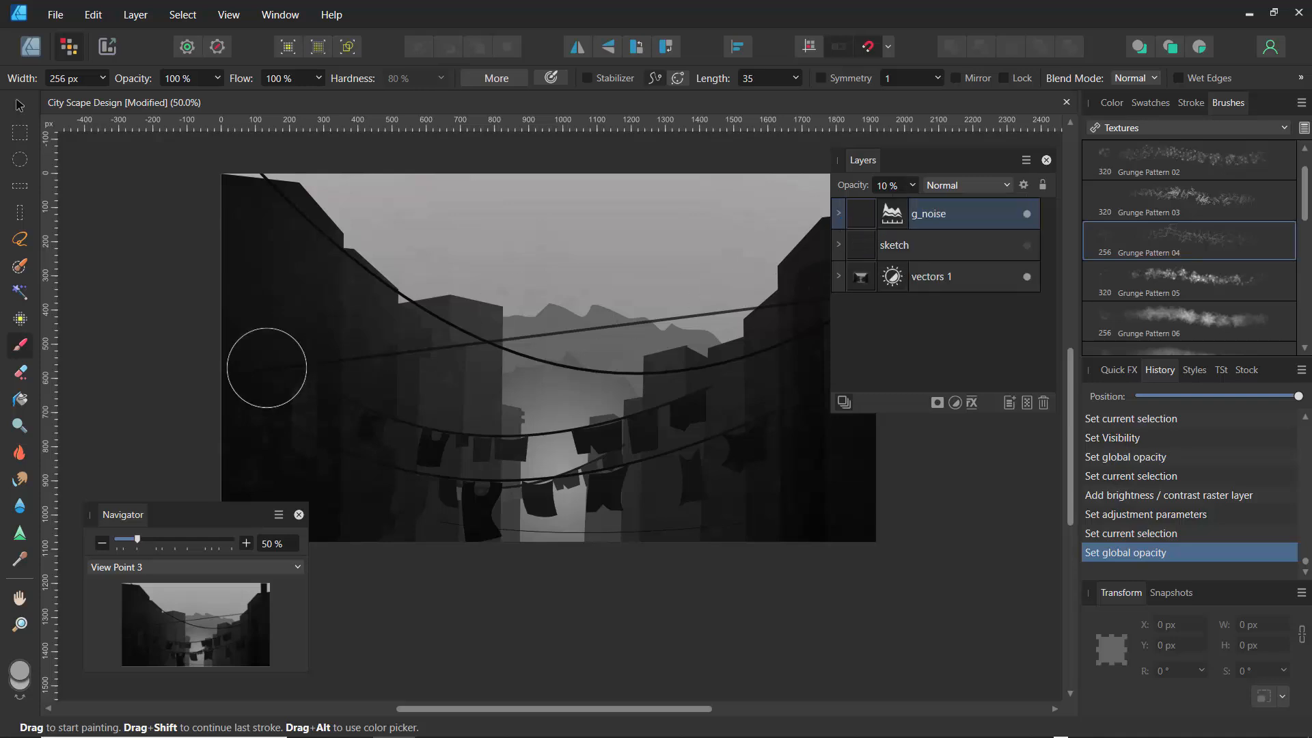
Try to apply a transparency gradient to the noise layer with the Transparency Tool in the Designer persona
left_click(42, 54)
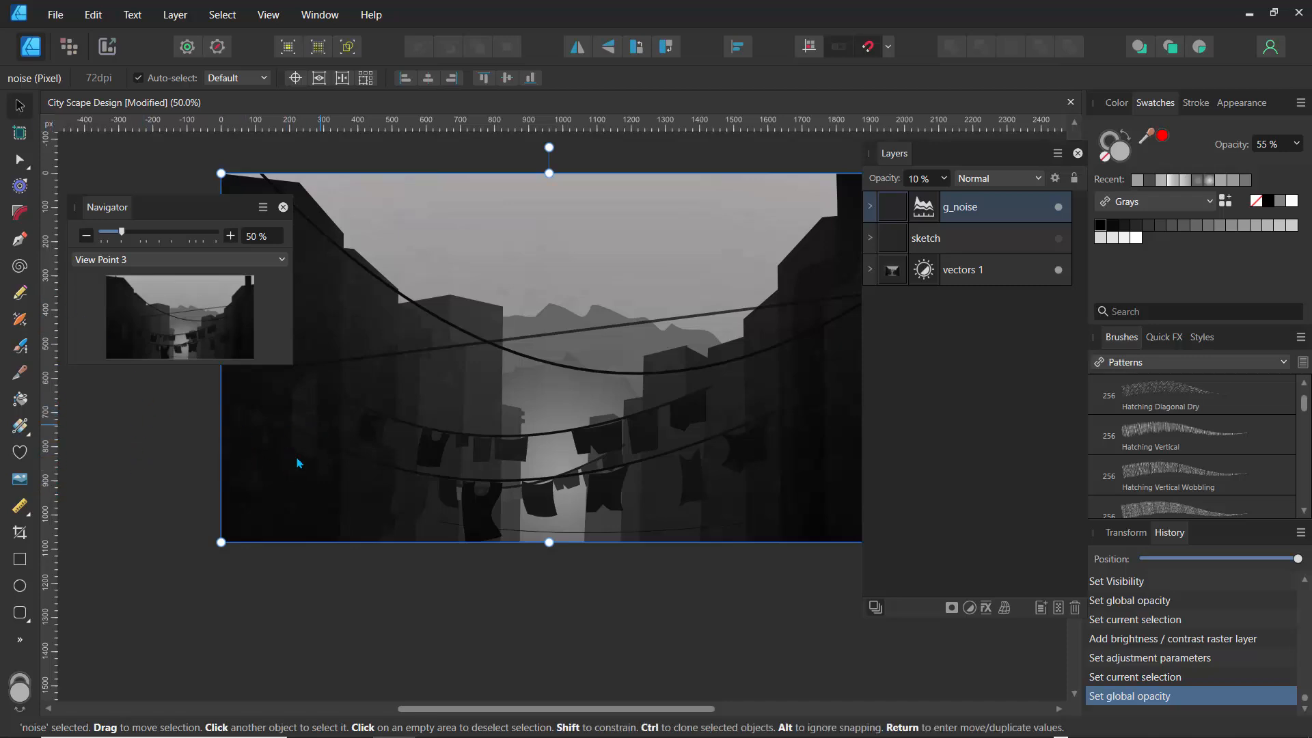
left_click_drag(160, 214, 171, 293)
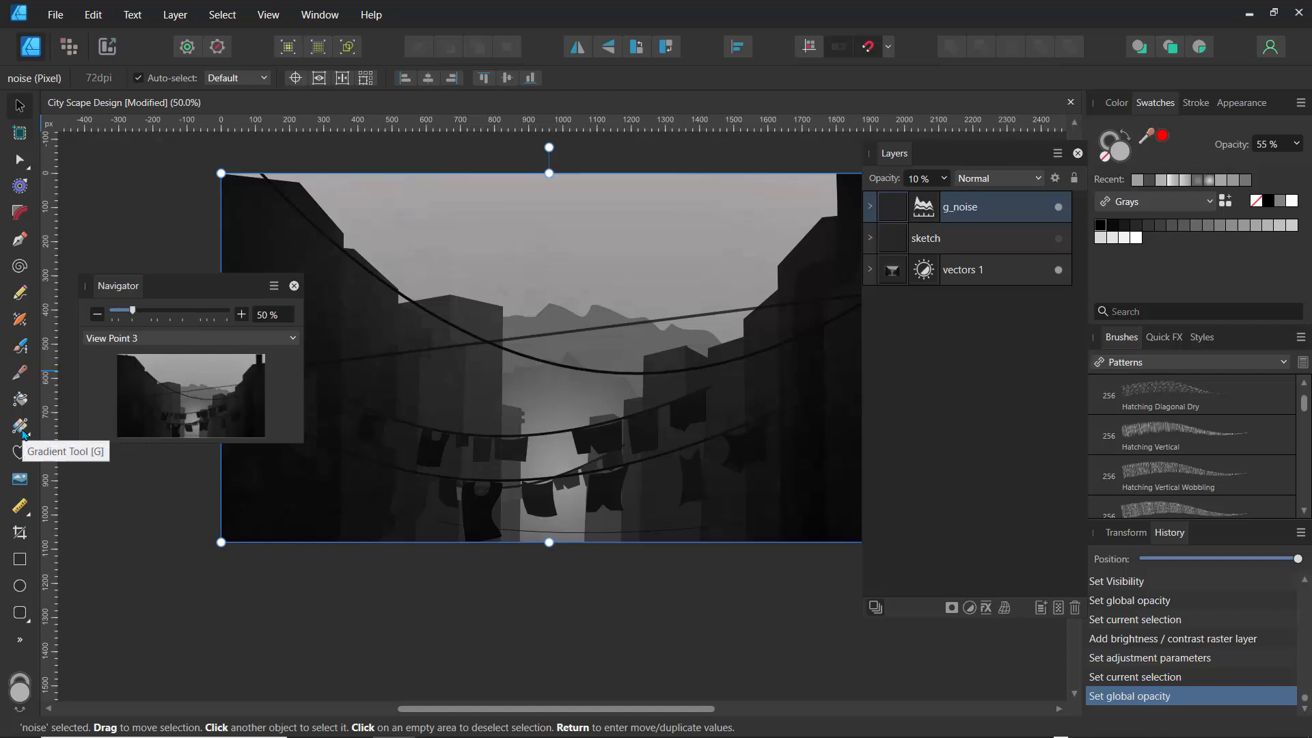
left_click_drag(25, 432, 82, 449)
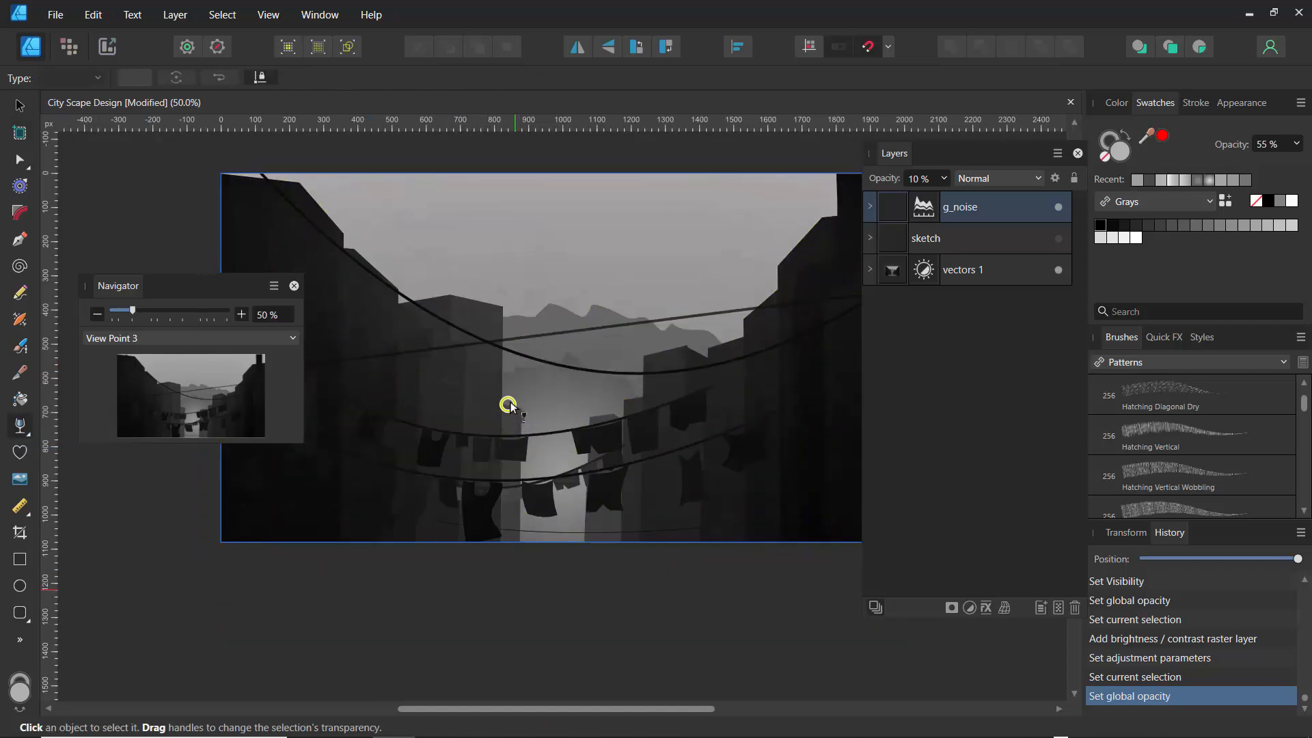
left_click_drag(527, 393, 528, 590)
left_click(870, 206)
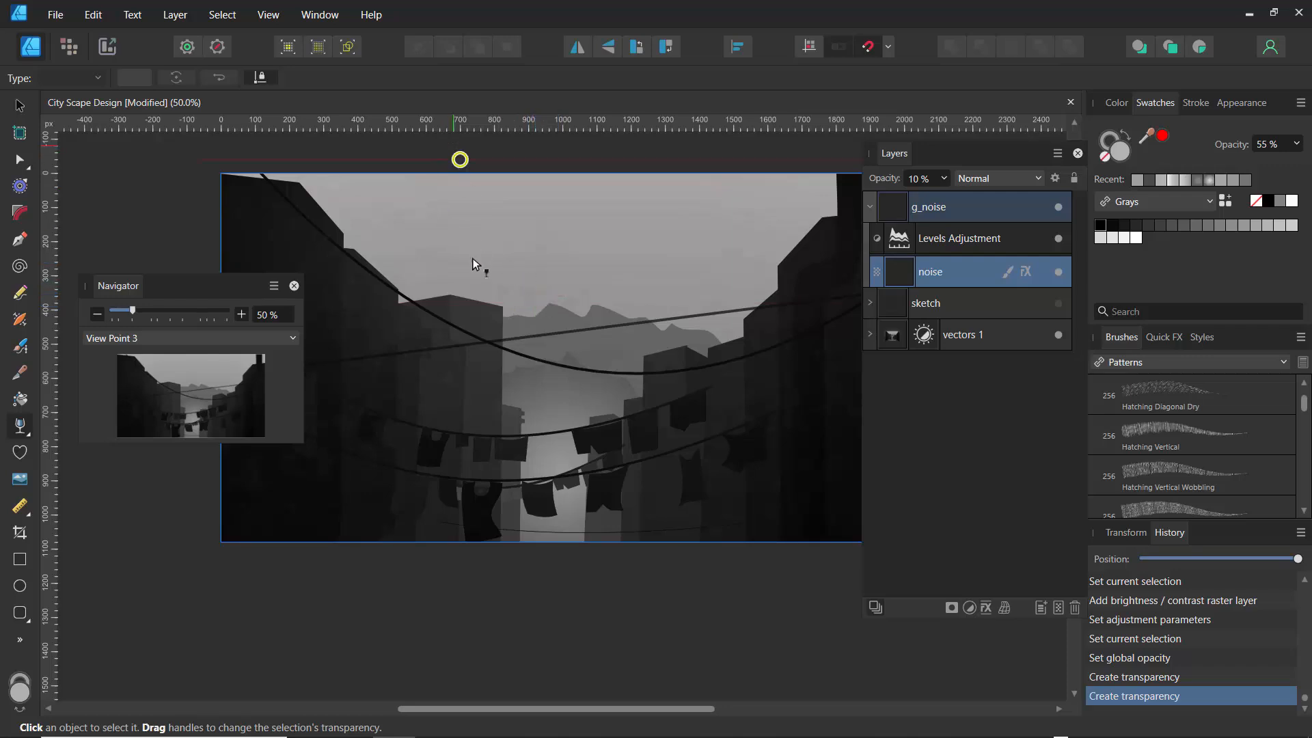
left_click_drag(481, 427, 480, 470)
left_click_drag(419, 346, 560, 490)
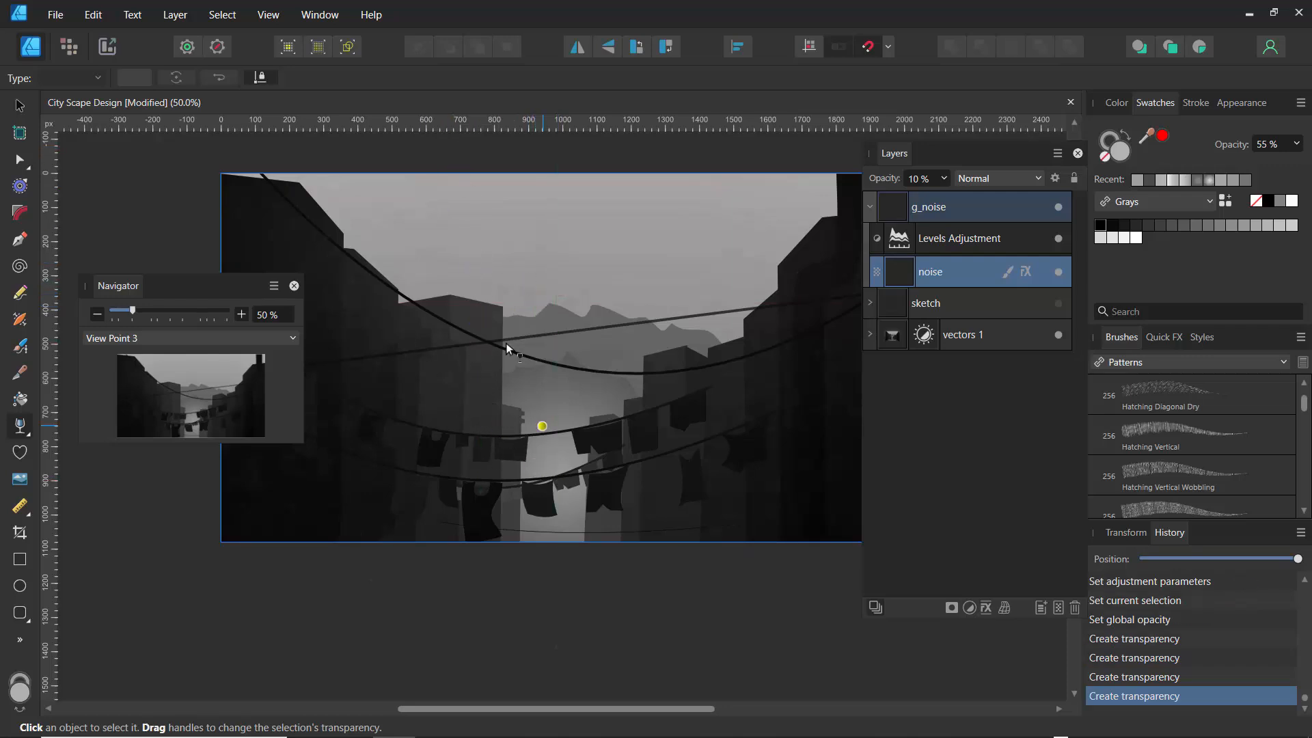
Add a mask to the noise layer in the Pixel persona and ready the Paint Brush with black
left_click(70, 46)
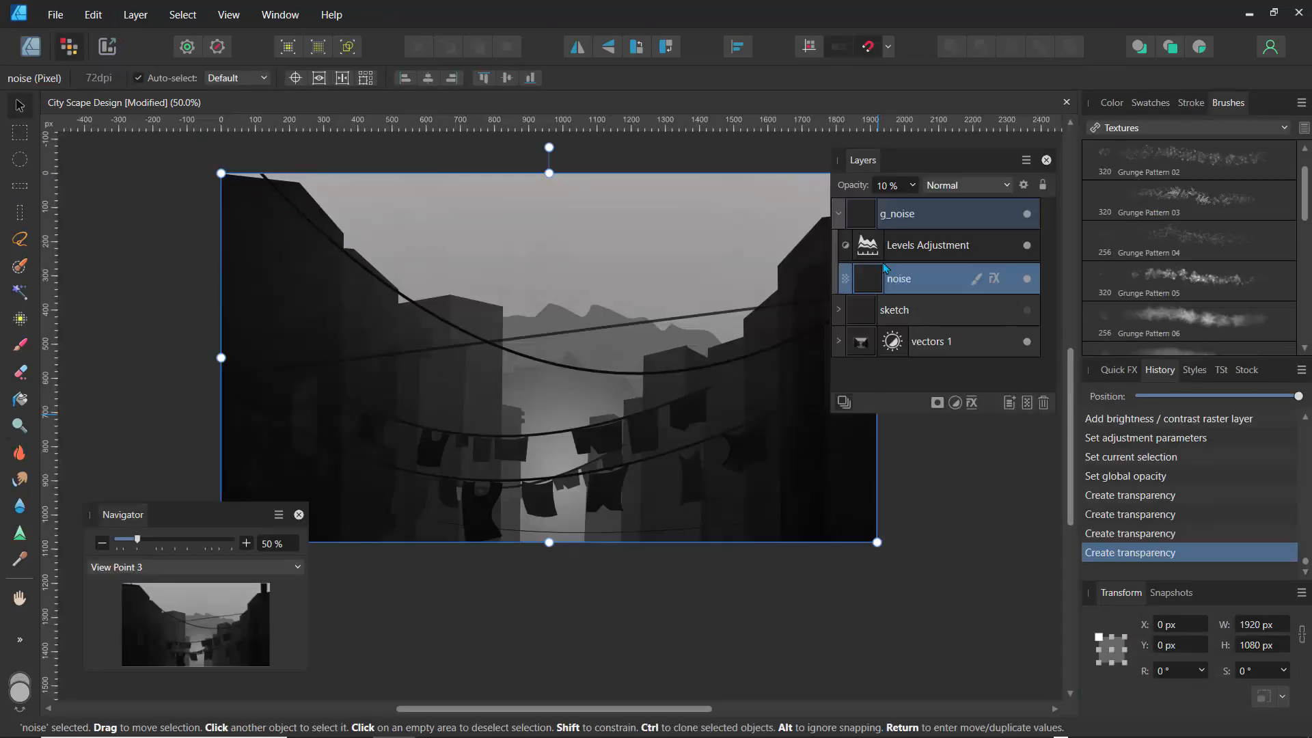
left_click(938, 404)
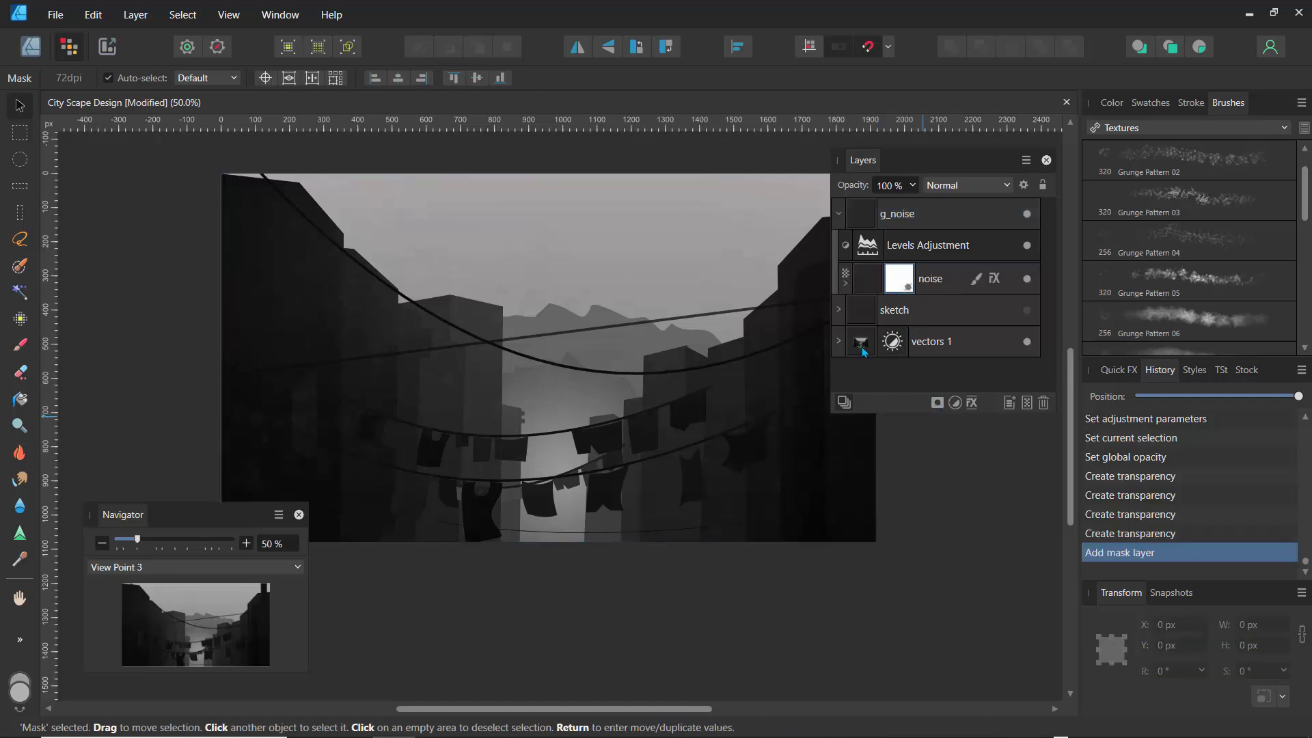
left_click(20, 346)
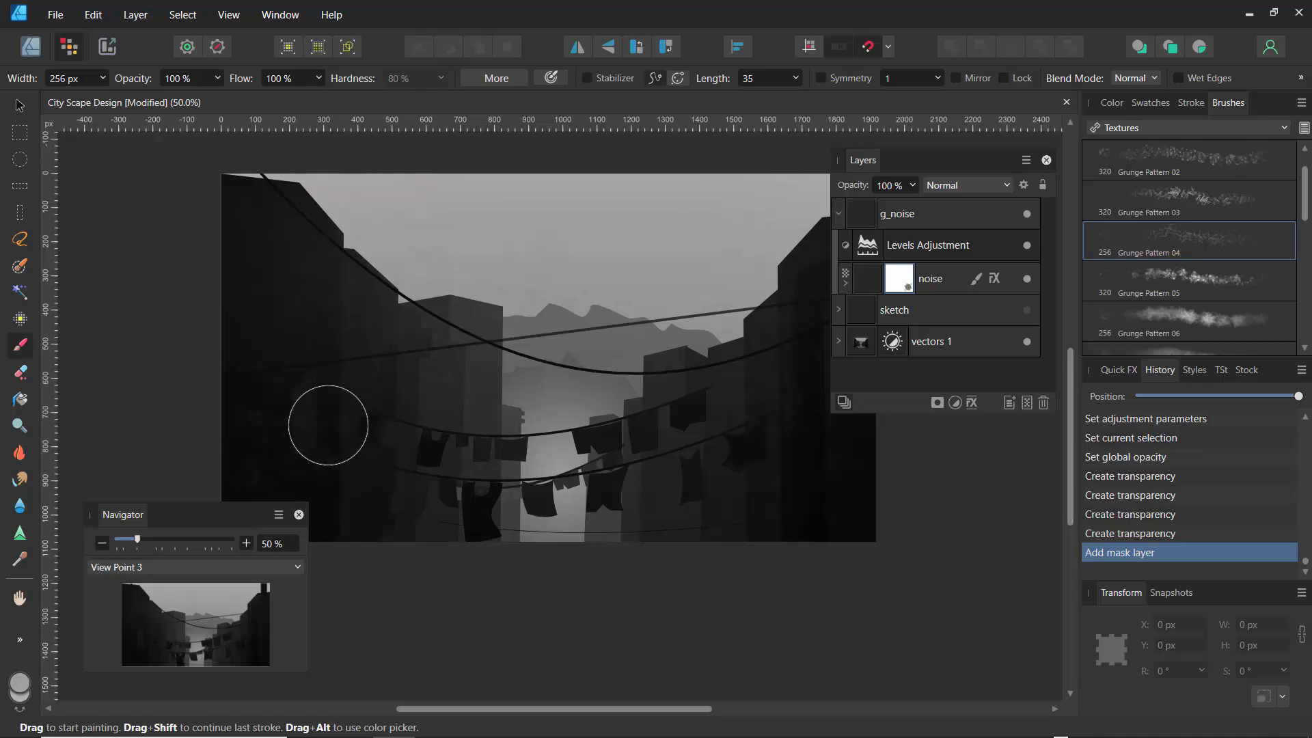
key("d")
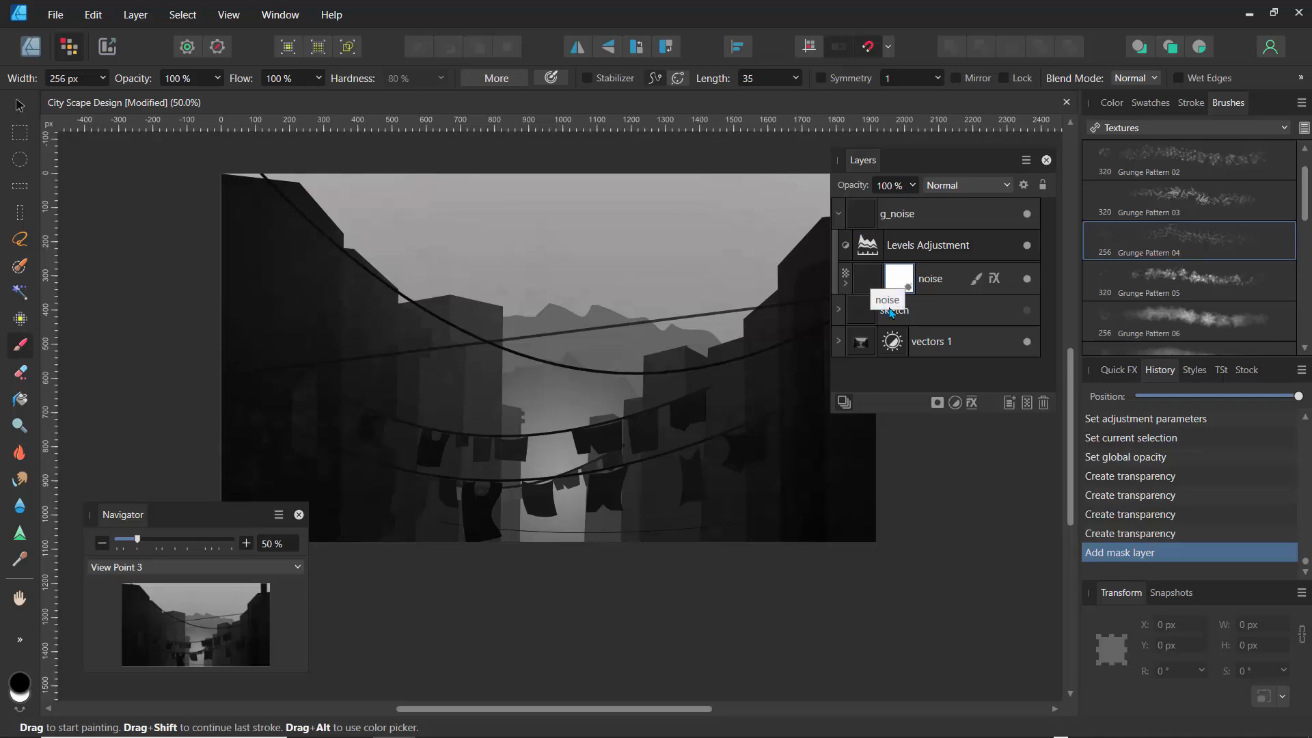
Raise the noise layer's opacity to 43%
left_click(888, 216, "ctrl")
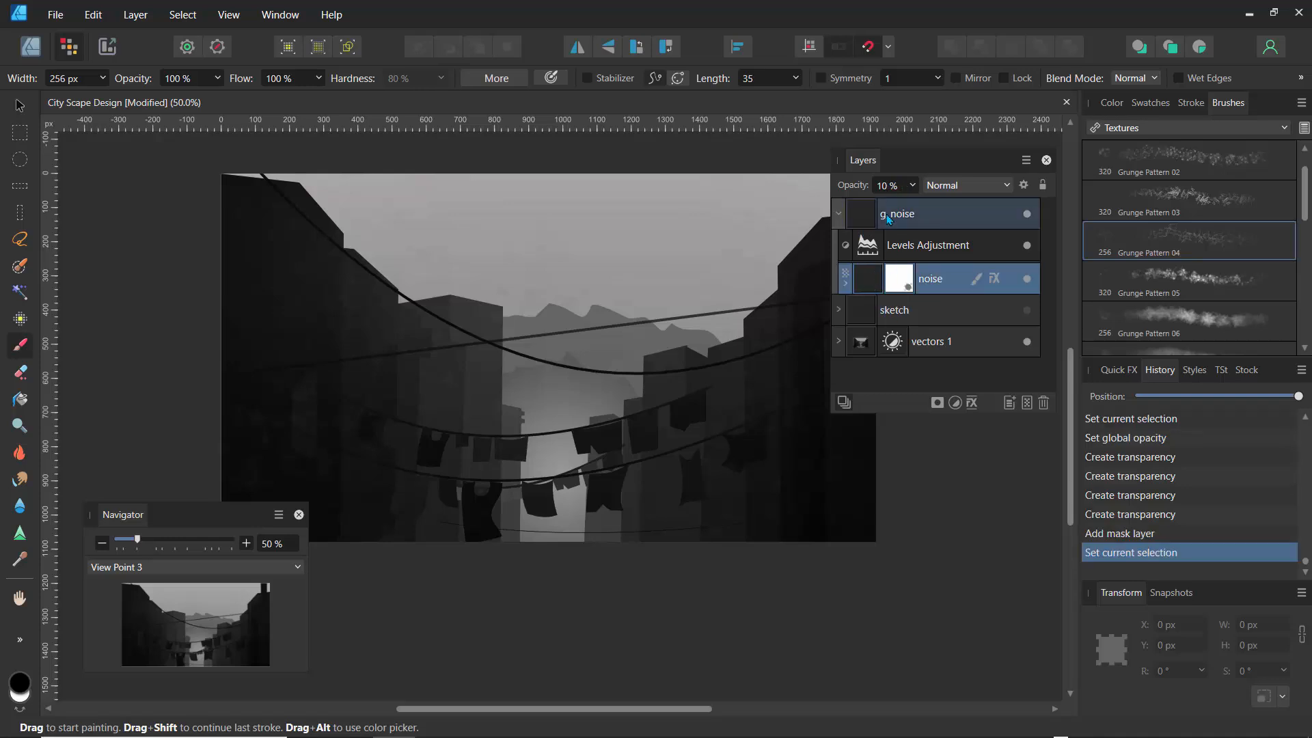
left_click(916, 186)
left_click_drag(915, 205, 948, 235)
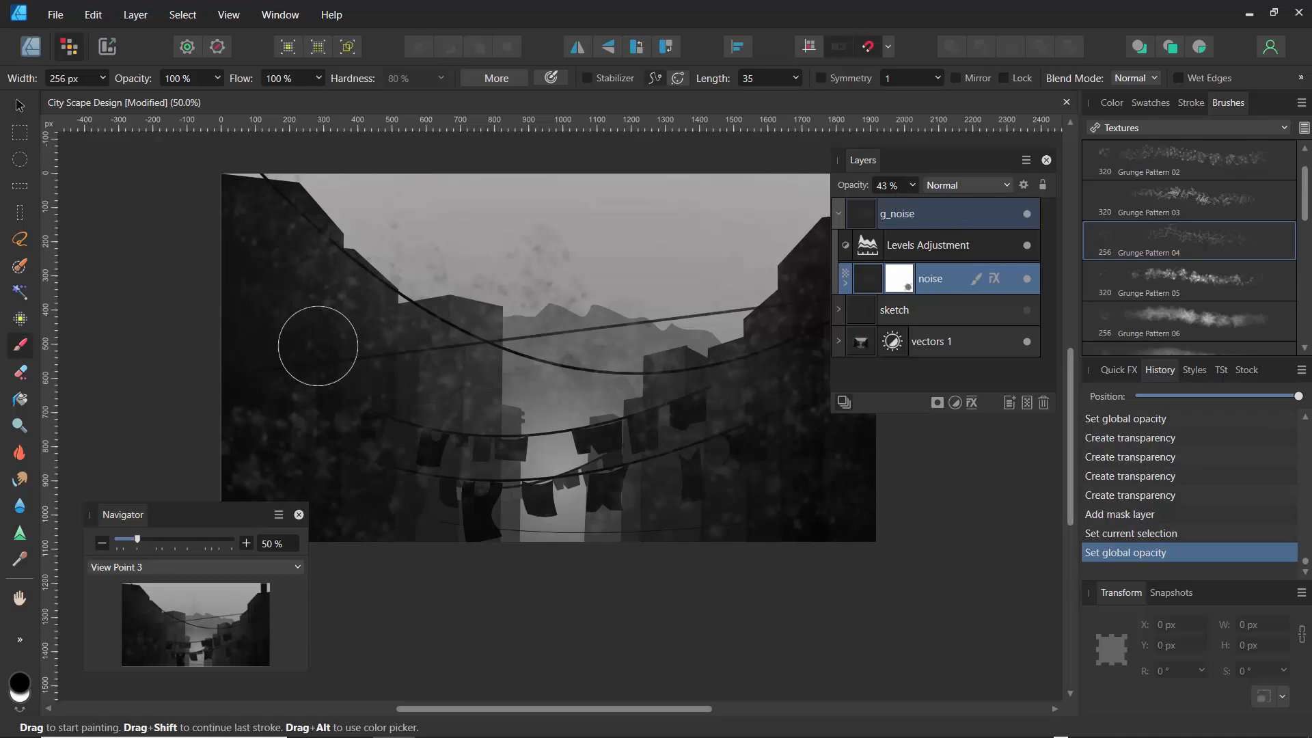
Paint black strokes with the Grunge Pattern 04 brush on the noise layer, over the buildings on both sides of the street
mouse_move(345, 324)
left_mouse_down()
mouse_move(351, 308)
mouse_move(392, 388)
left_mouse_up()
left_click_drag(307, 315, 409, 392)
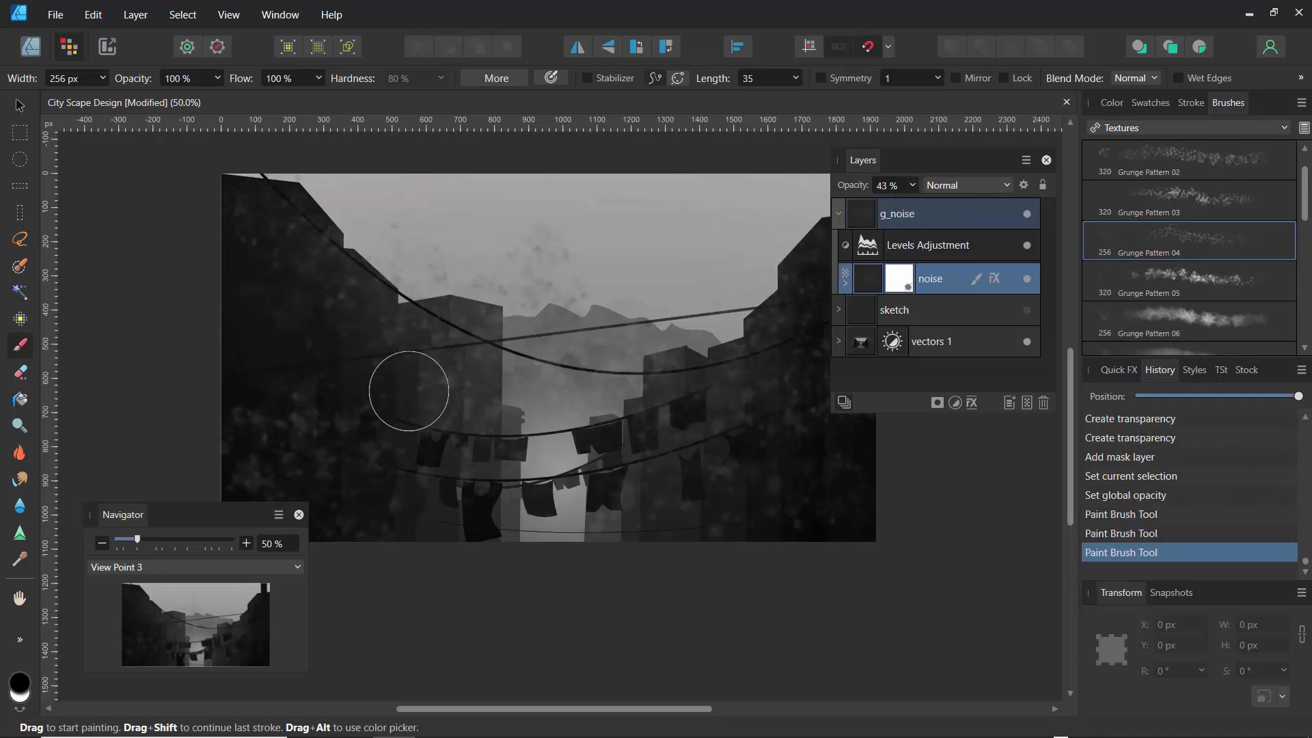
mouse_move(299, 259)
left_mouse_down()
mouse_move(433, 436)
mouse_move(329, 337)
mouse_move(275, 261)
mouse_move(438, 405)
mouse_move(279, 248)
mouse_move(455, 385)
mouse_move(274, 217)
mouse_move(441, 372)
mouse_move(312, 261)
mouse_move(327, 339)
mouse_move(406, 438)
mouse_move(336, 461)
mouse_move(253, 445)
mouse_move(326, 499)
left_mouse_up()
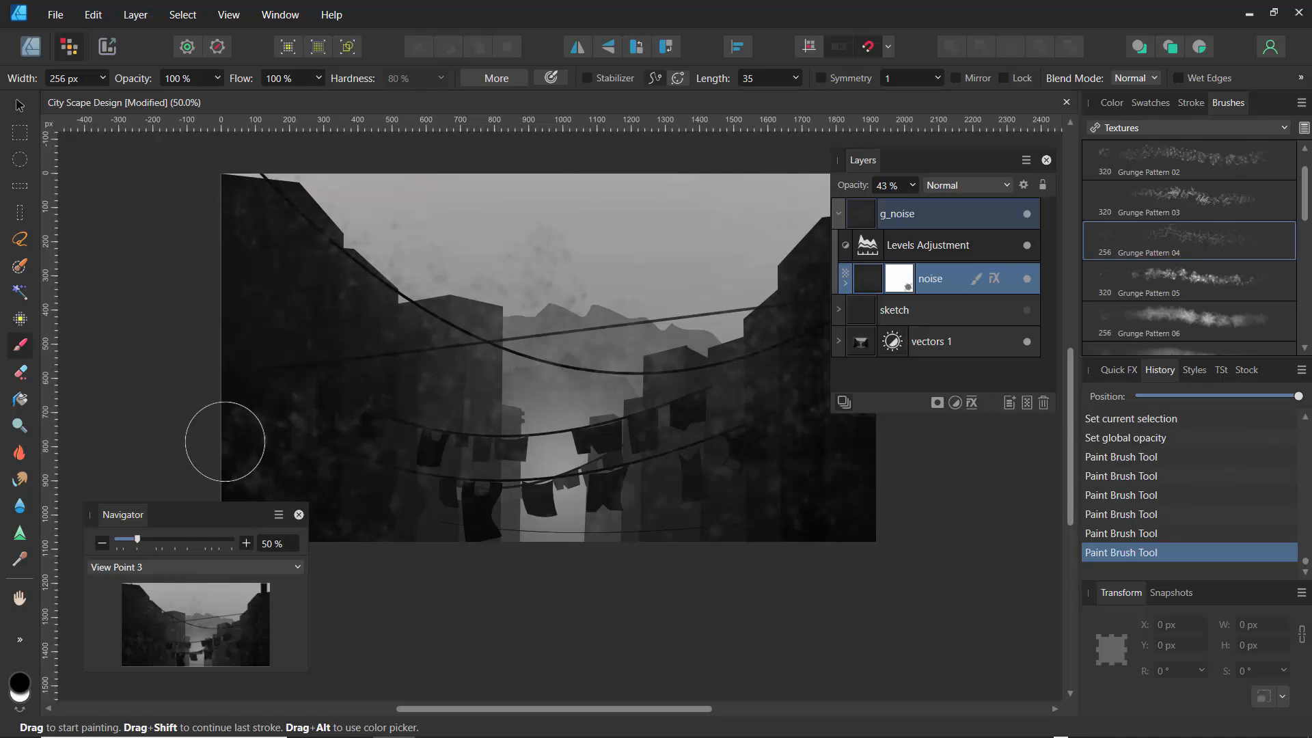
left_click_drag(225, 442, 324, 523)
mouse_move(187, 456)
left_mouse_down()
mouse_move(383, 531)
mouse_move(180, 475)
mouse_move(298, 504)
left_mouse_up()
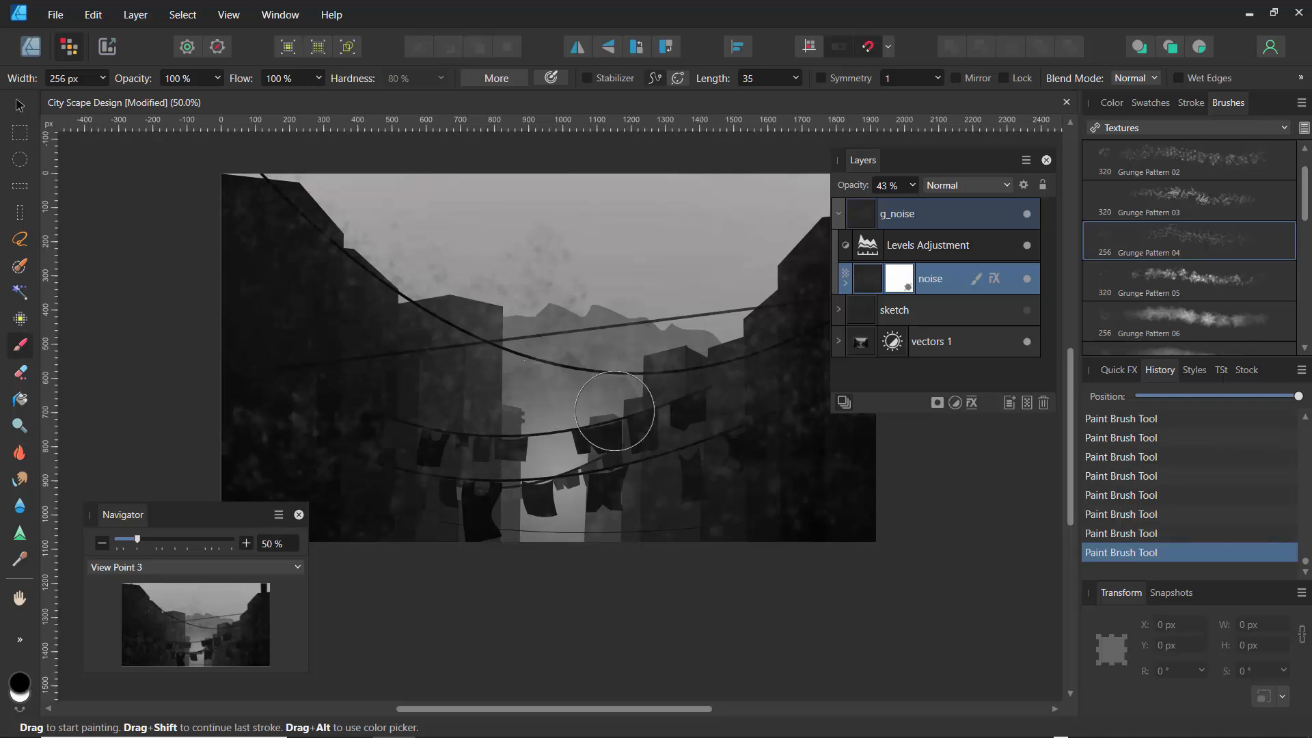
mouse_move(733, 503)
left_mouse_down()
mouse_move(721, 477)
mouse_move(711, 490)
mouse_move(833, 538)
mouse_move(882, 475)
mouse_move(806, 518)
mouse_move(873, 481)
mouse_move(804, 490)
mouse_move(774, 528)
left_mouse_up()
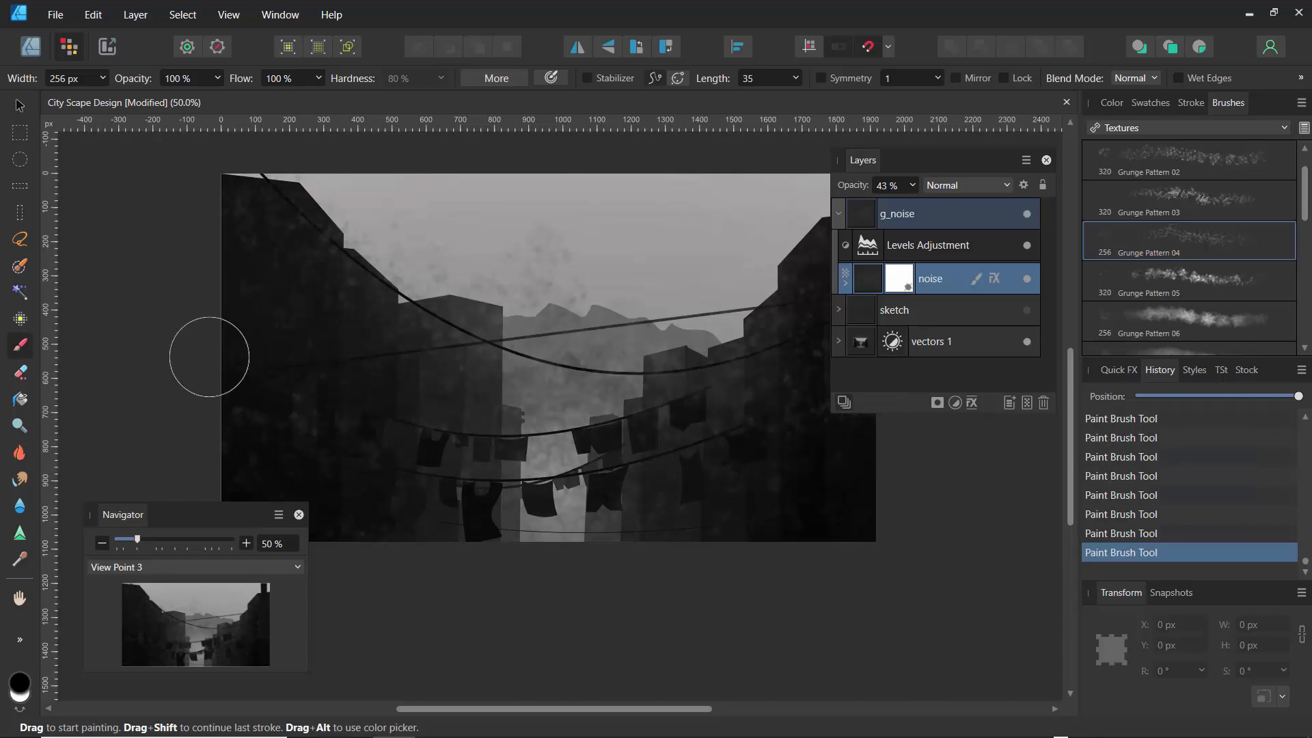
mouse_move(318, 403)
left_mouse_down()
mouse_move(386, 308)
mouse_move(390, 277)
mouse_move(607, 283)
mouse_move(579, 269)
mouse_move(466, 286)
mouse_move(397, 333)
left_mouse_up()
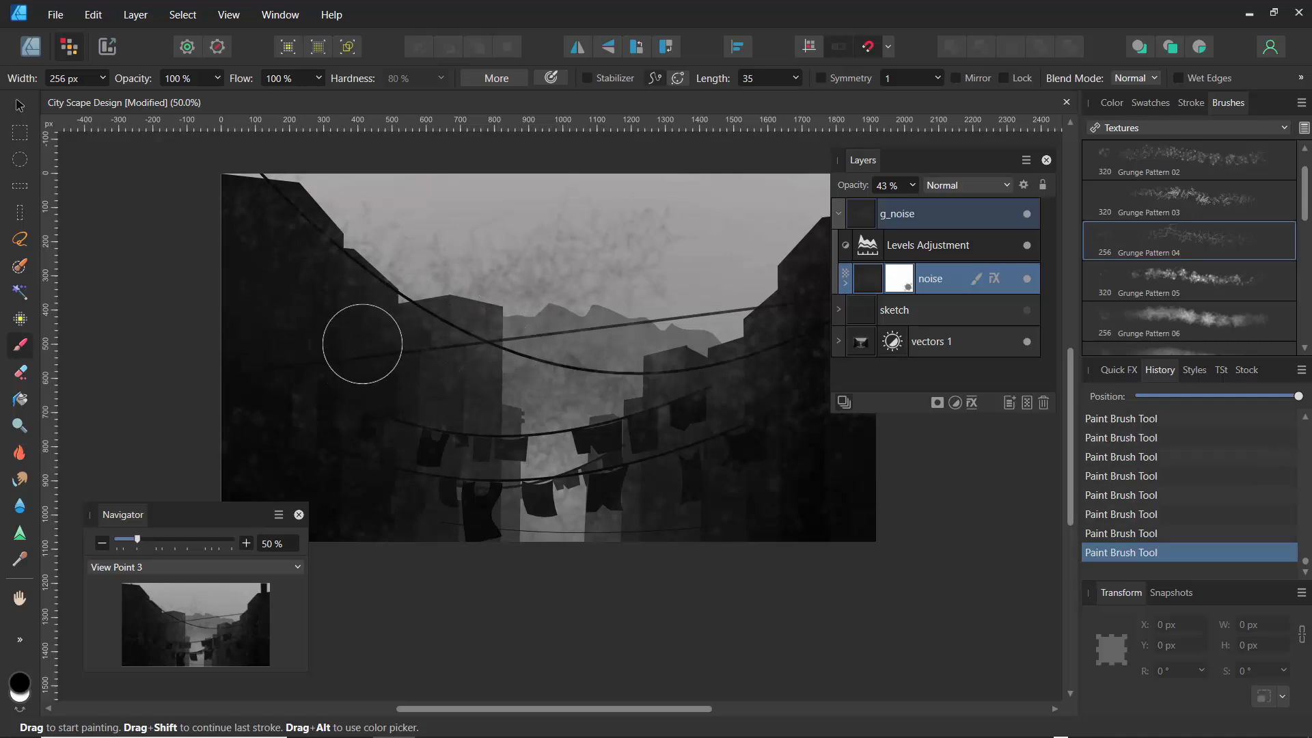
Revert the most recent brush strokes to an earlier history state and set the noise layer's opacity to 10%
left_click(1118, 420)
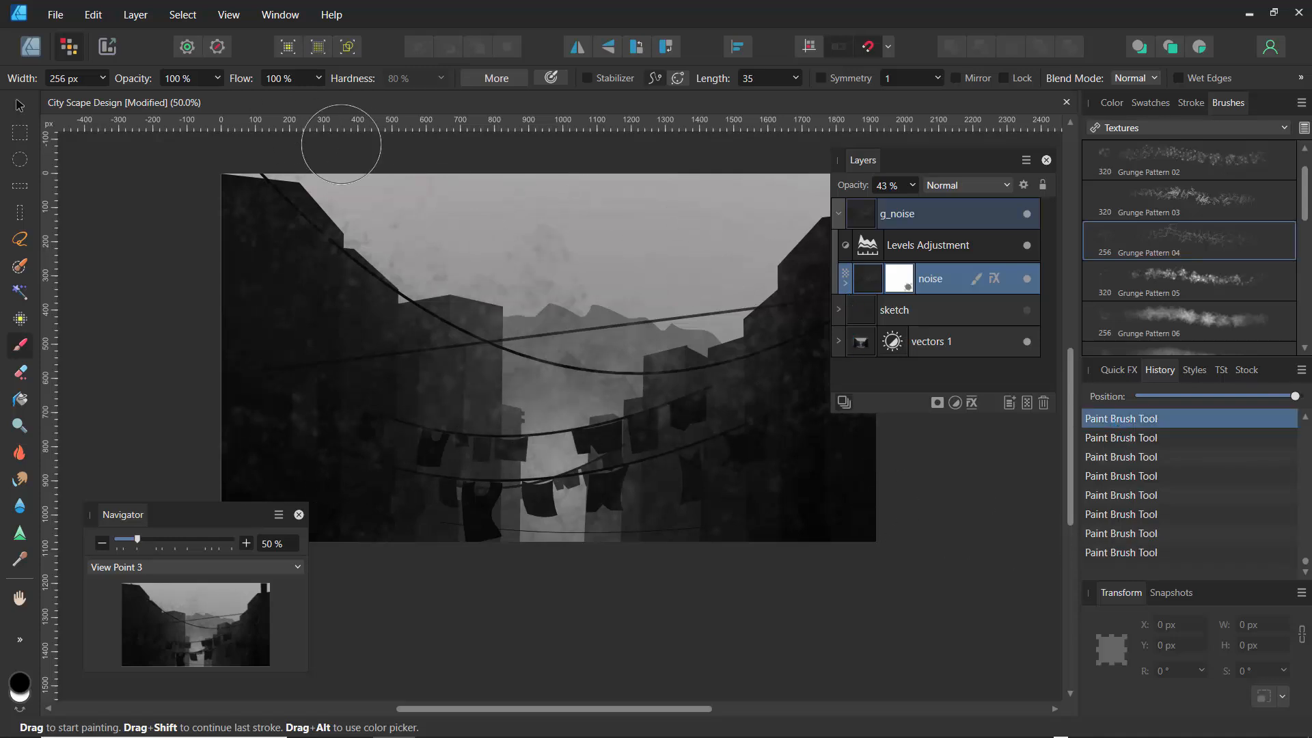
left_click_drag(916, 188, 876, 216)
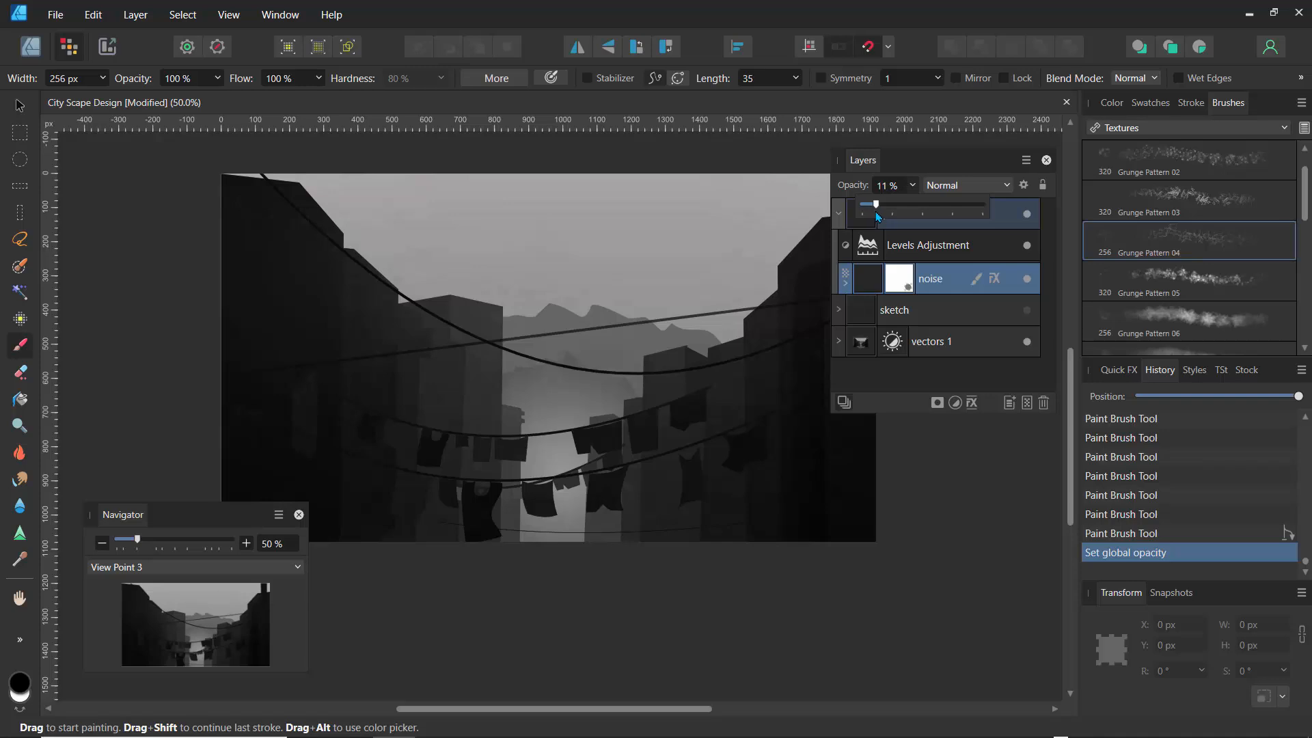
Return to the Designer persona and save the document
left_click(37, 51)
left_click(32, 53)
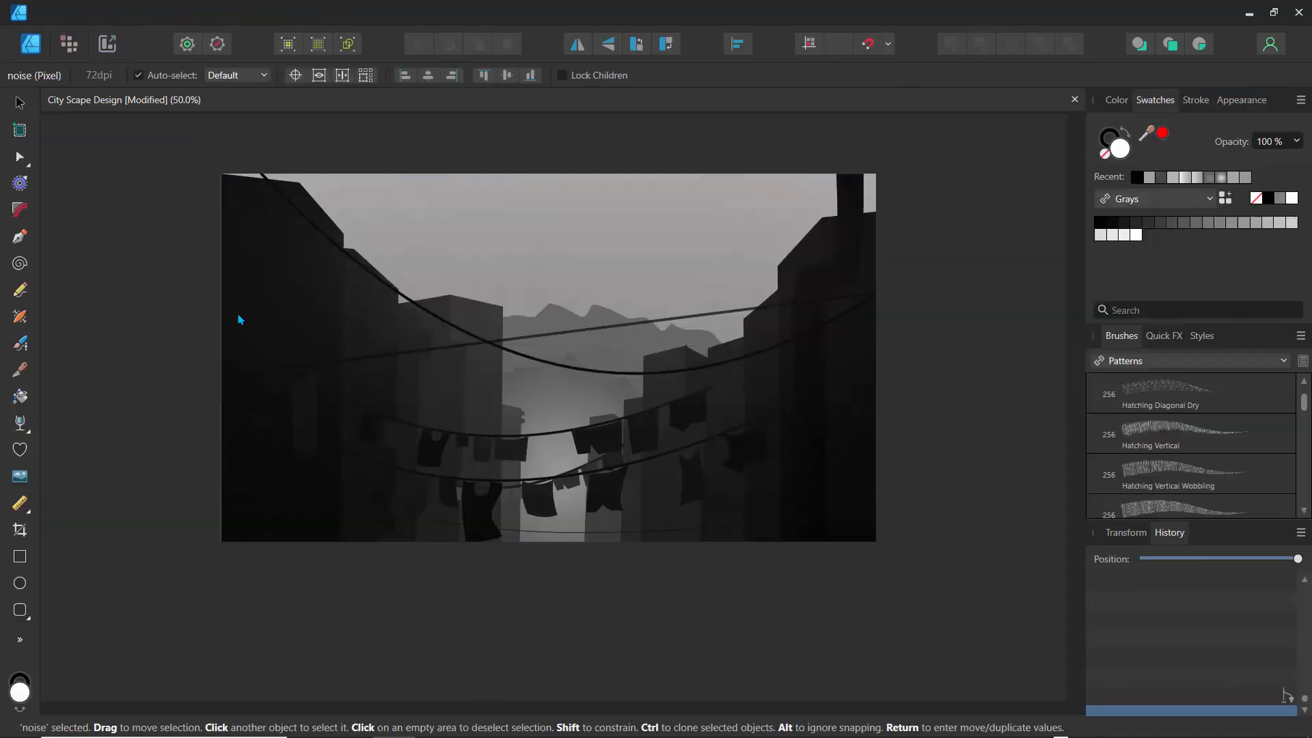
key("ctrl+s")
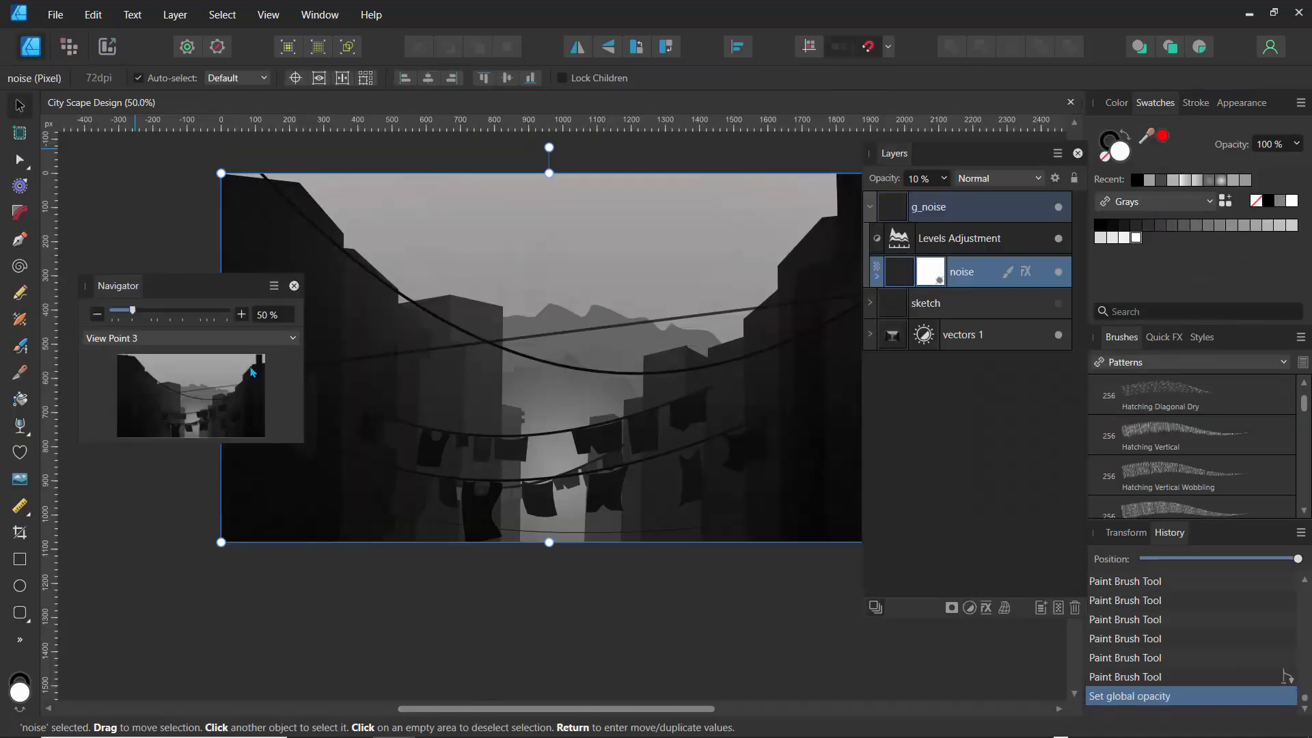
Add a Levels adjustment directly above the vectors 1 group
left_click(872, 208)
left_click(870, 271)
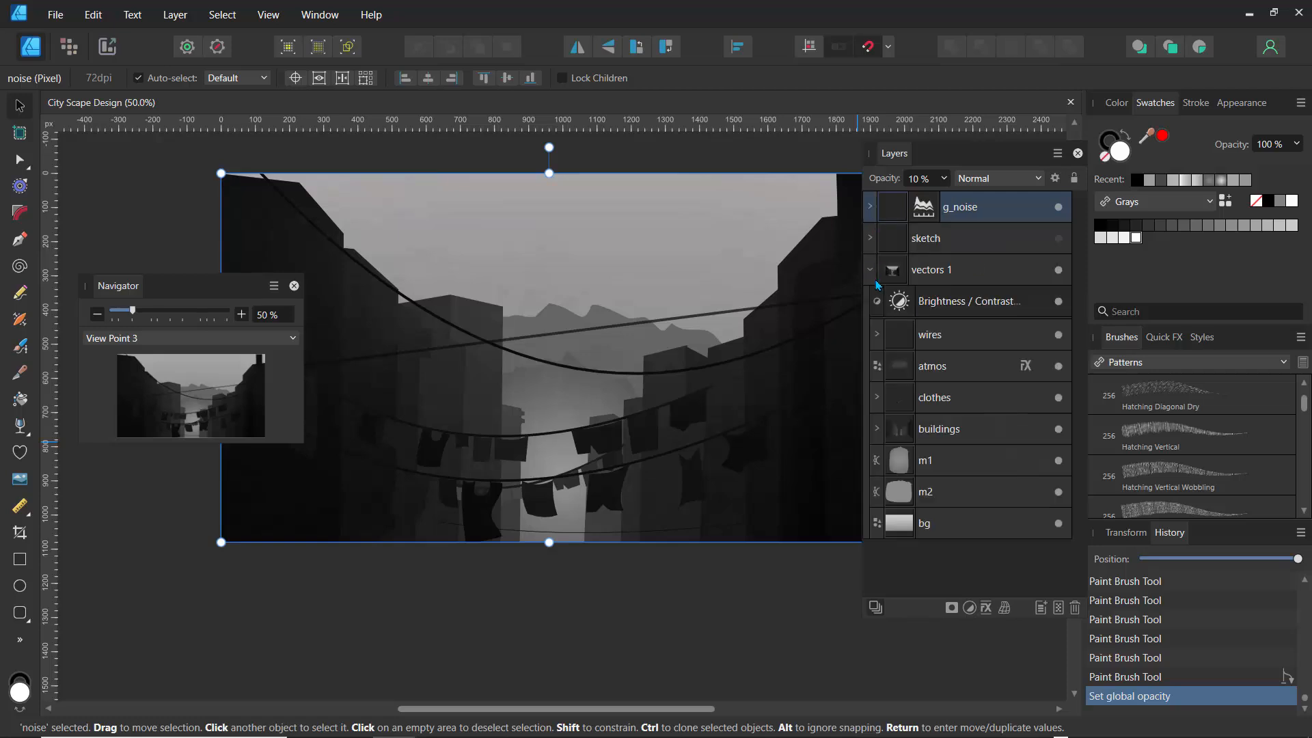
left_click(944, 314)
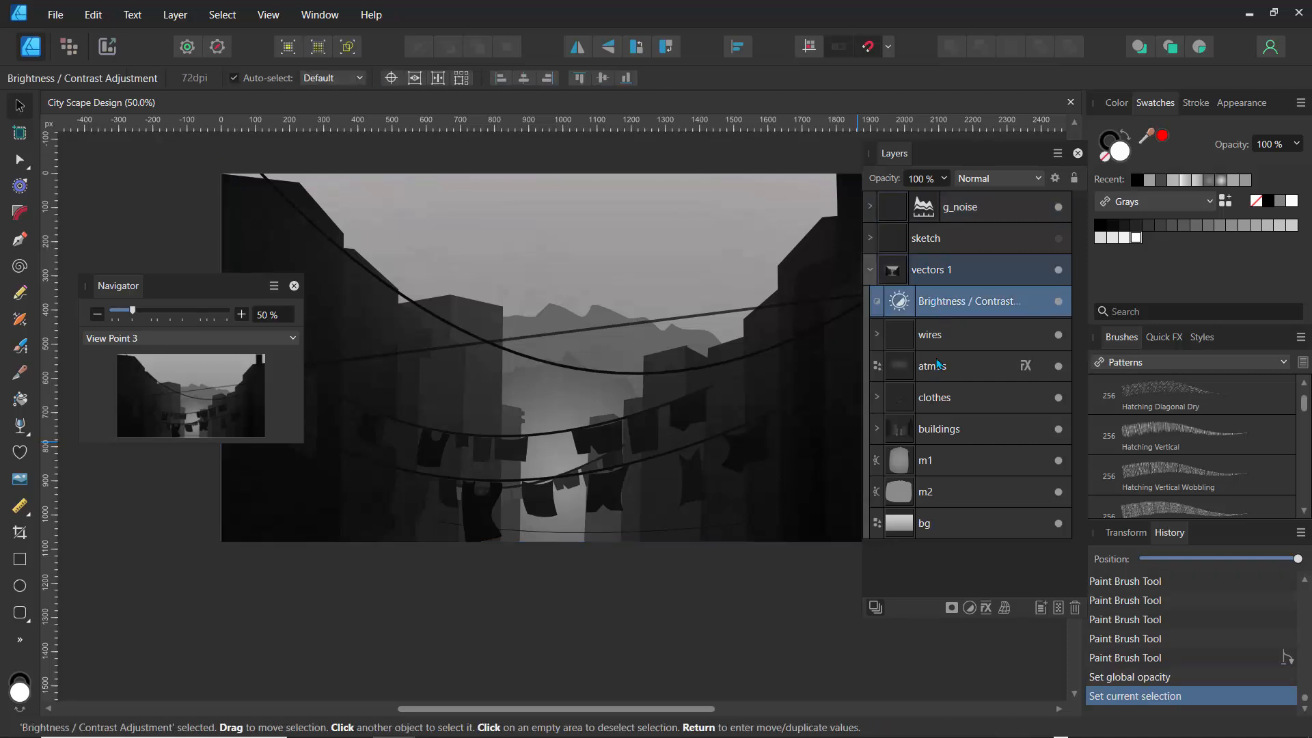
left_click(969, 608)
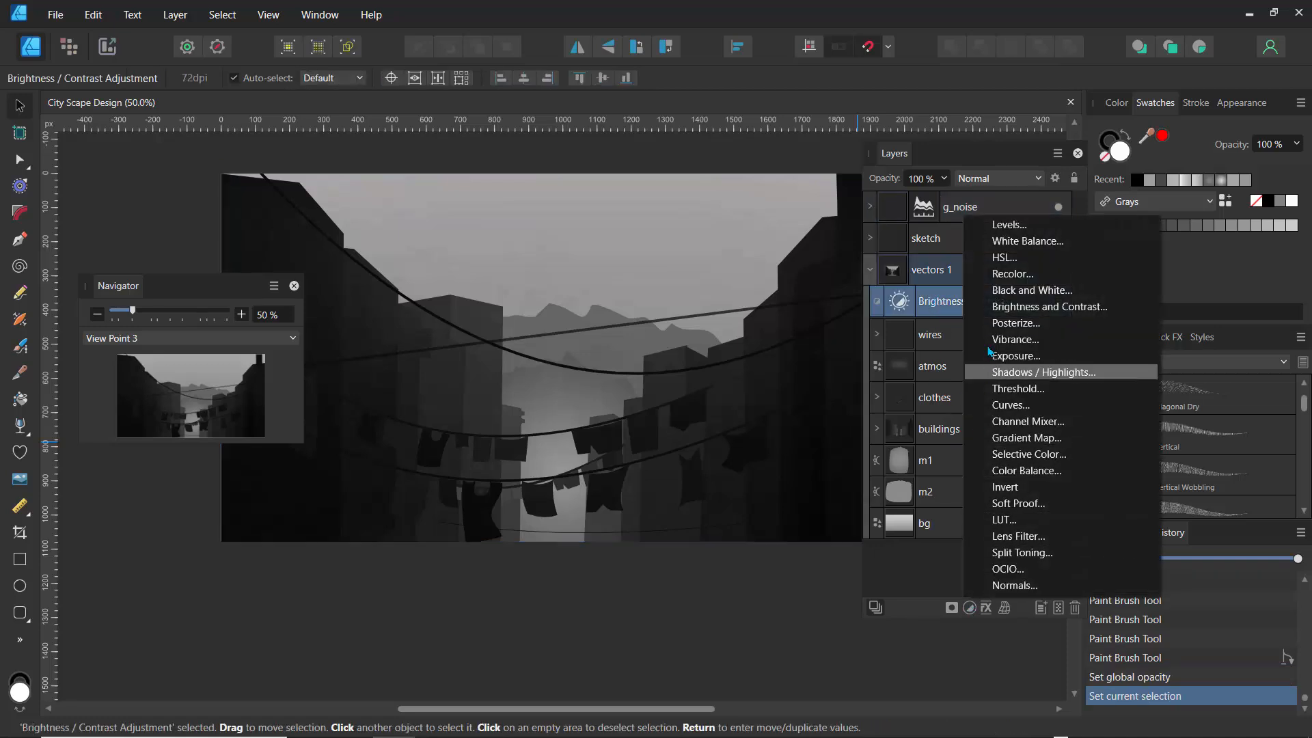
left_click(1002, 225)
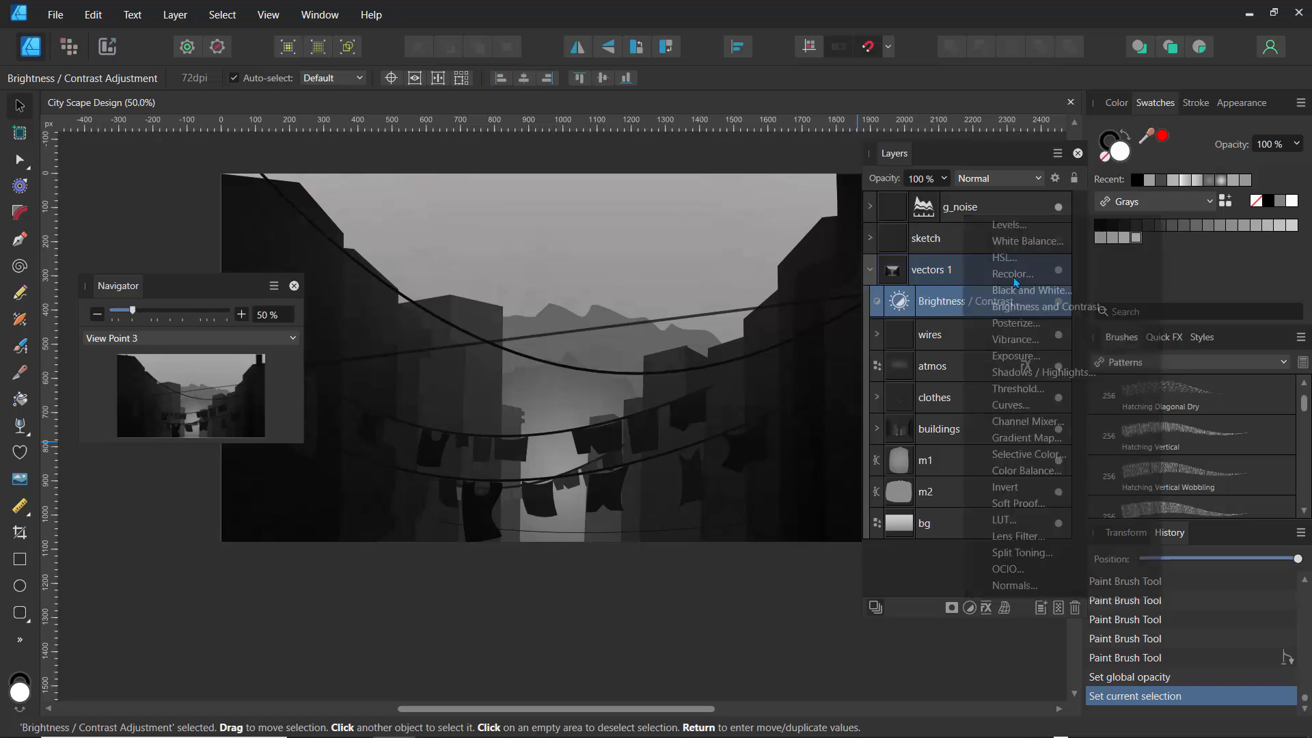
left_click_drag(889, 253, 982, 283)
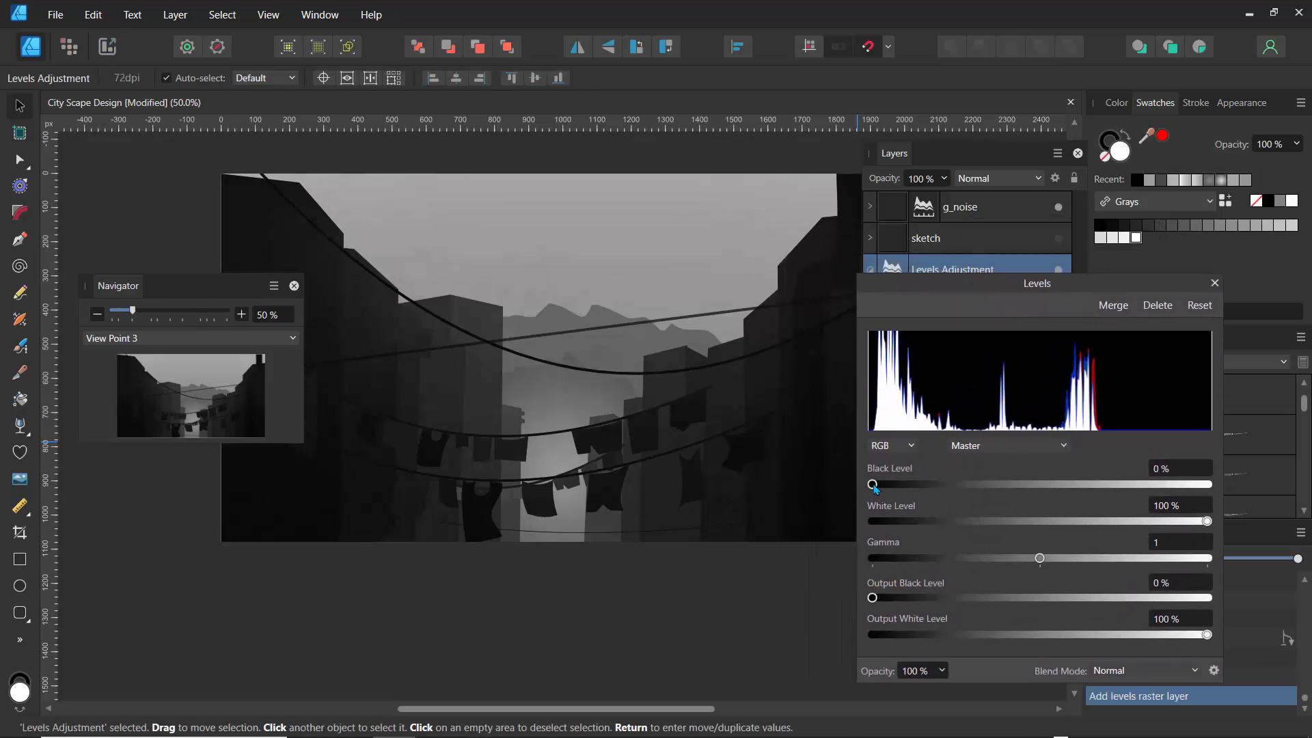
Set the new Levels adjustment's black level to 1% and its white level to 87%
mouse_move(874, 487)
left_mouse_down()
mouse_move(891, 490)
mouse_move(876, 494)
left_mouse_up()
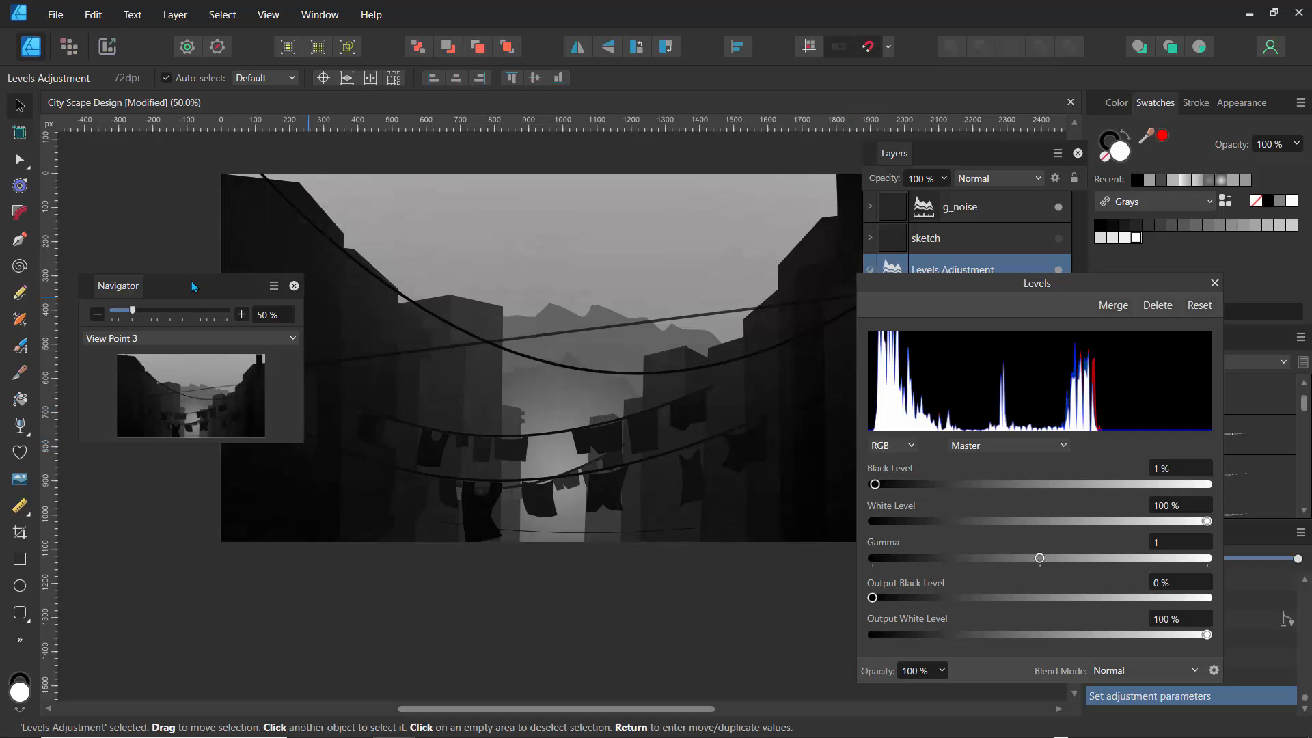
left_click_drag(194, 287, 164, 421)
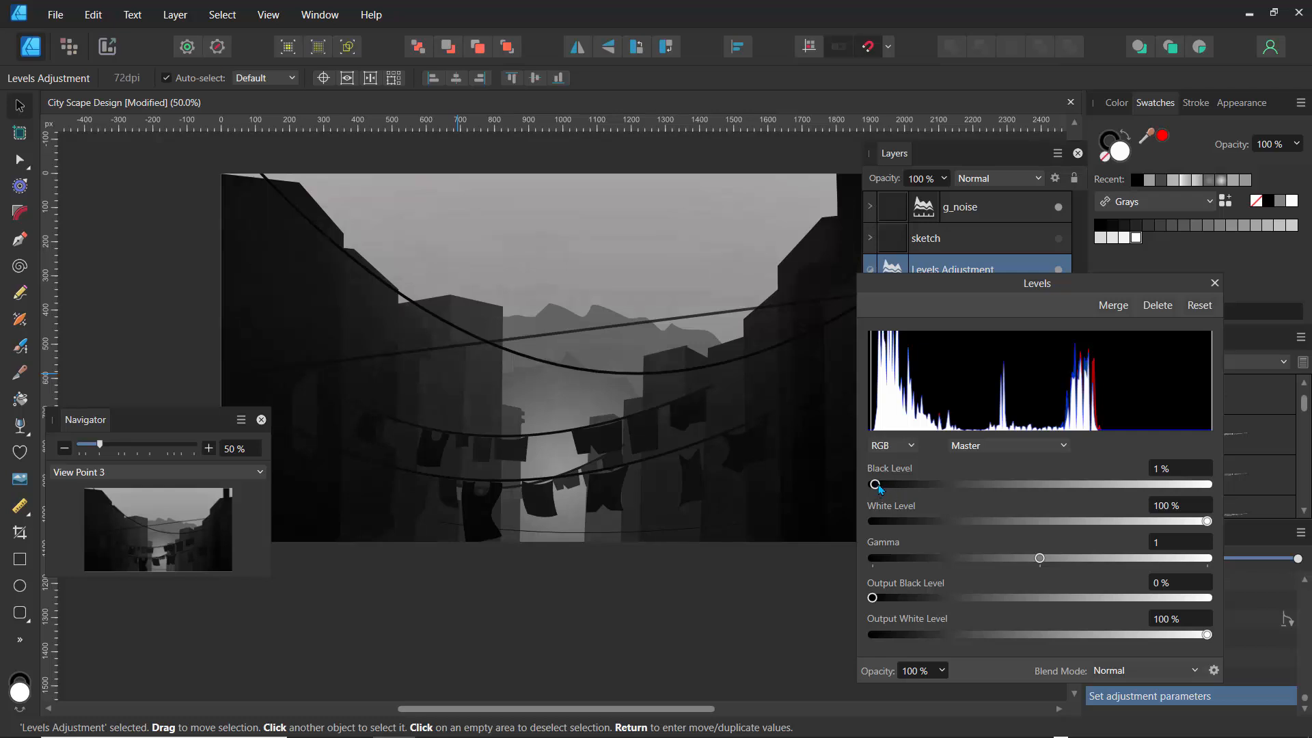
left_click_drag(879, 487, 876, 489)
left_click_drag(1207, 521, 1165, 526)
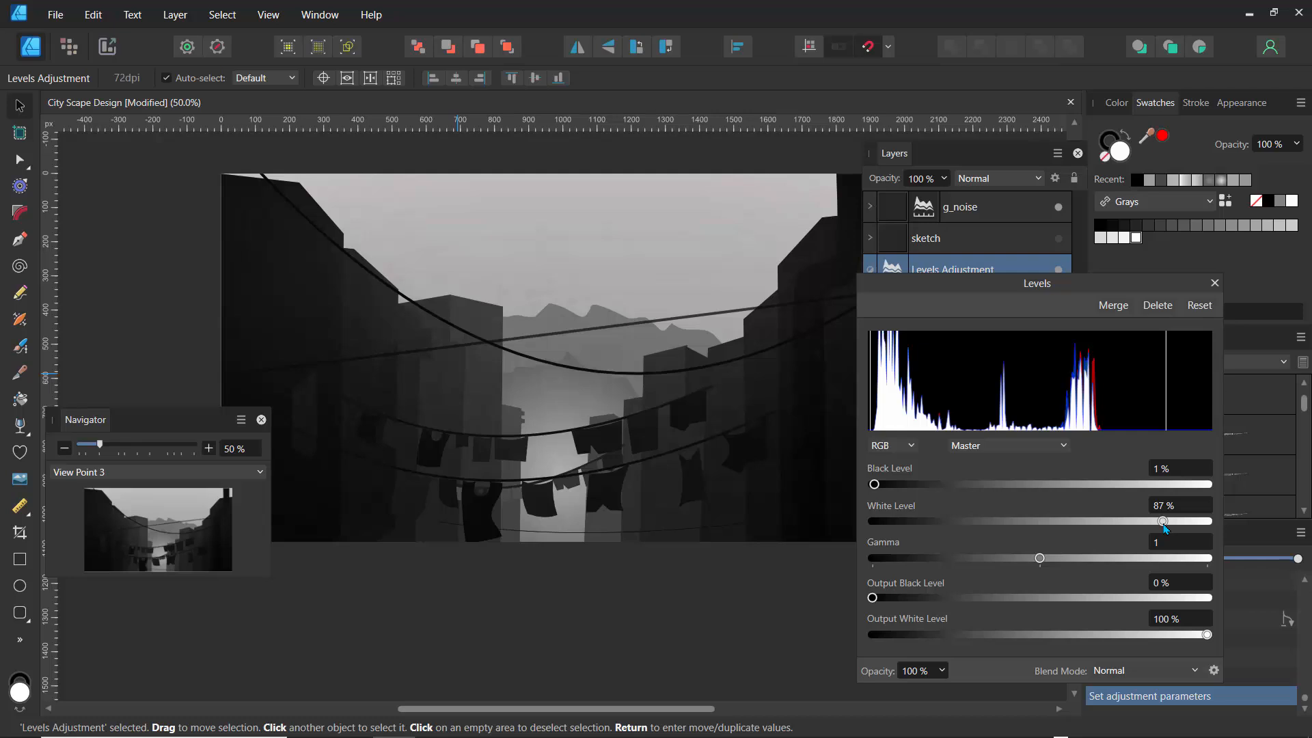
left_click_drag(1005, 292, 576, 261)
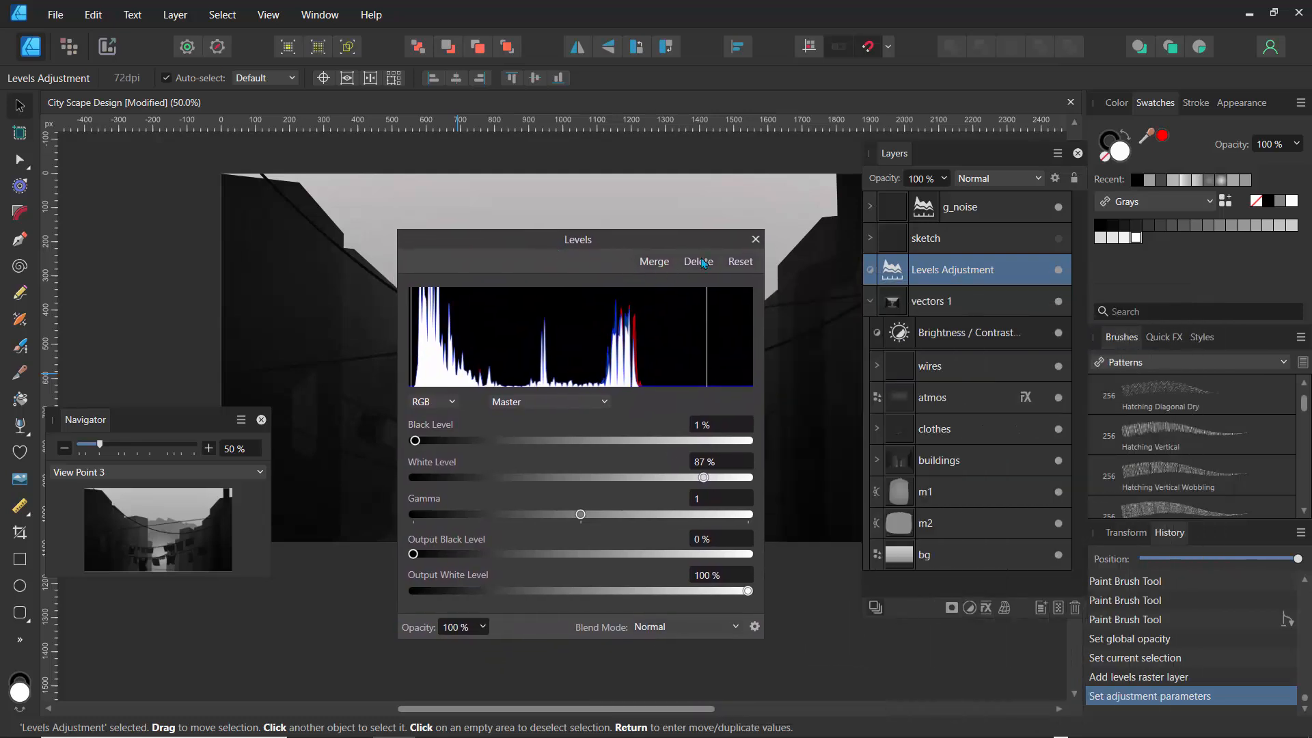
left_click(755, 239)
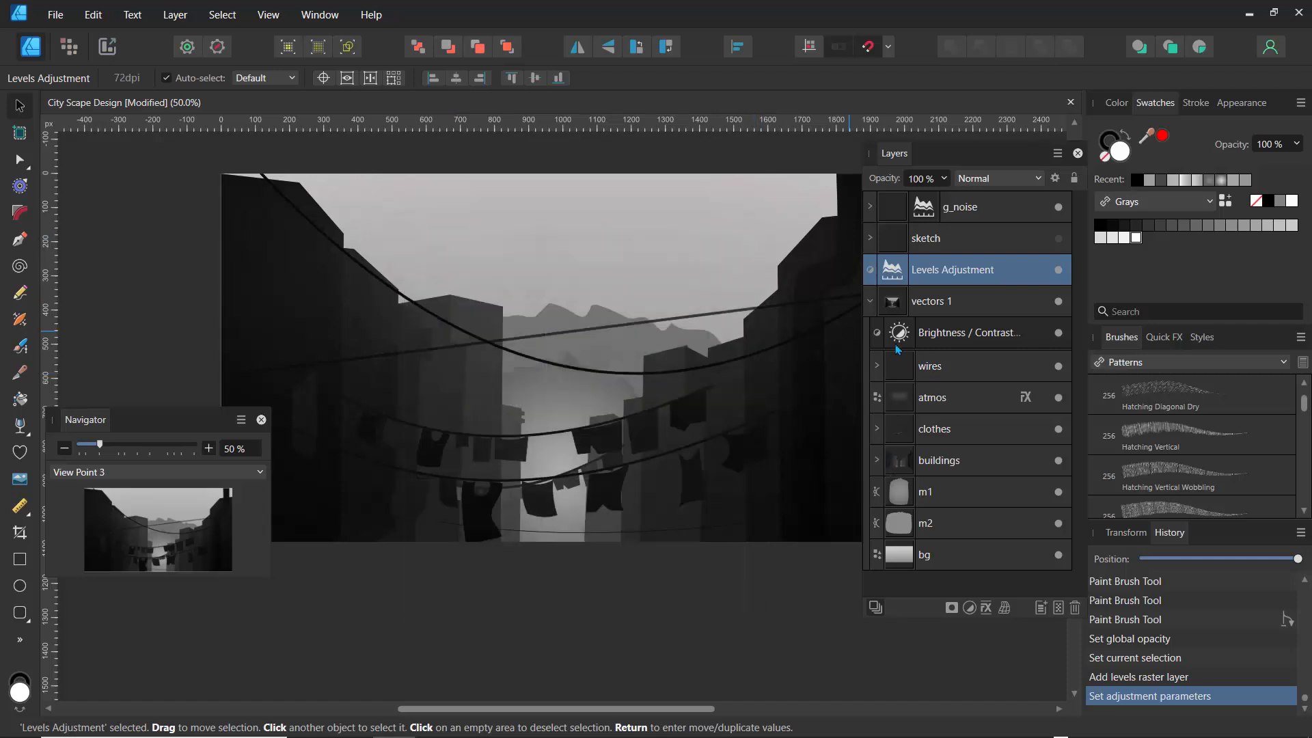
Compare the artwork with the atmos layer hidden and shown
left_click(909, 407)
left_click(1059, 398)
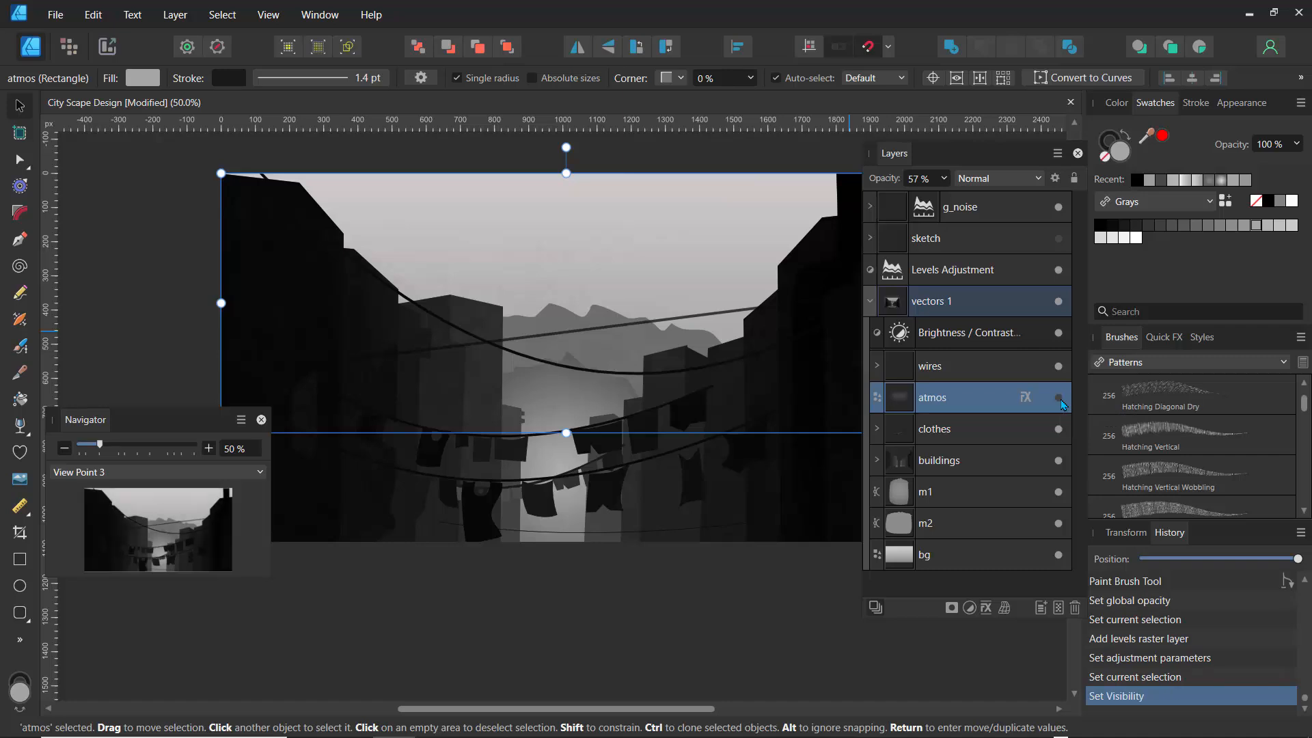
left_click(1061, 400)
left_click(1061, 398)
left_click(1061, 399)
left_click(1061, 399)
left_click(1061, 400)
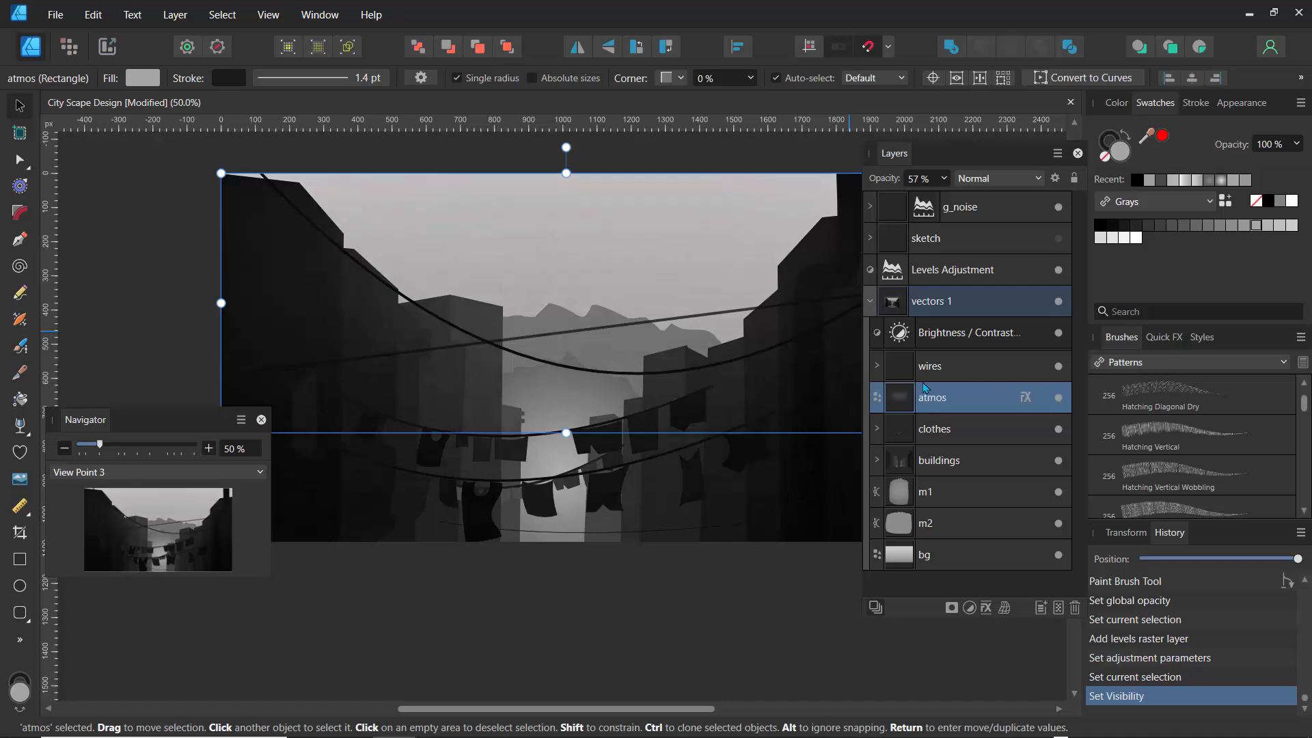
Raise the atmos rectangle's opacity to 87% and shift it slightly down and to the right on the canvas
left_click(944, 178)
left_click_drag(945, 198, 984, 232)
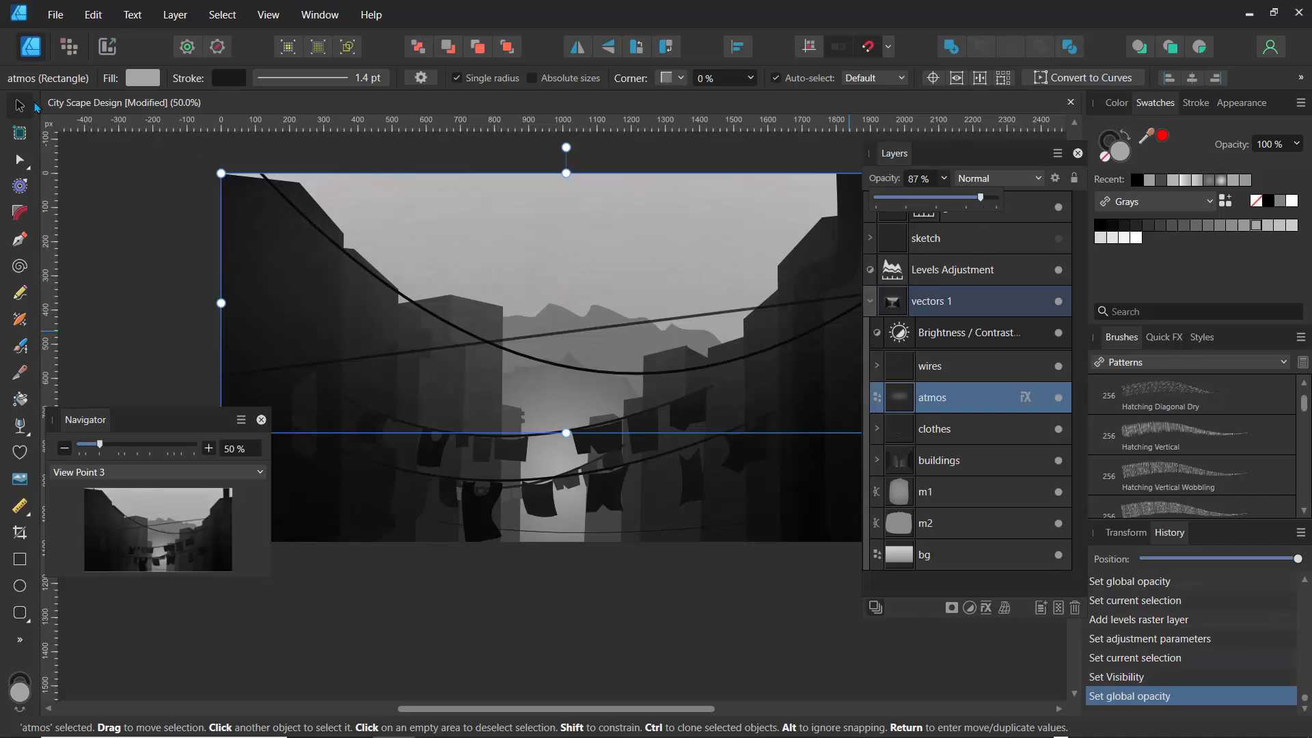
left_click_drag(564, 285, 584, 416)
left_click_drag(566, 364, 555, 317)
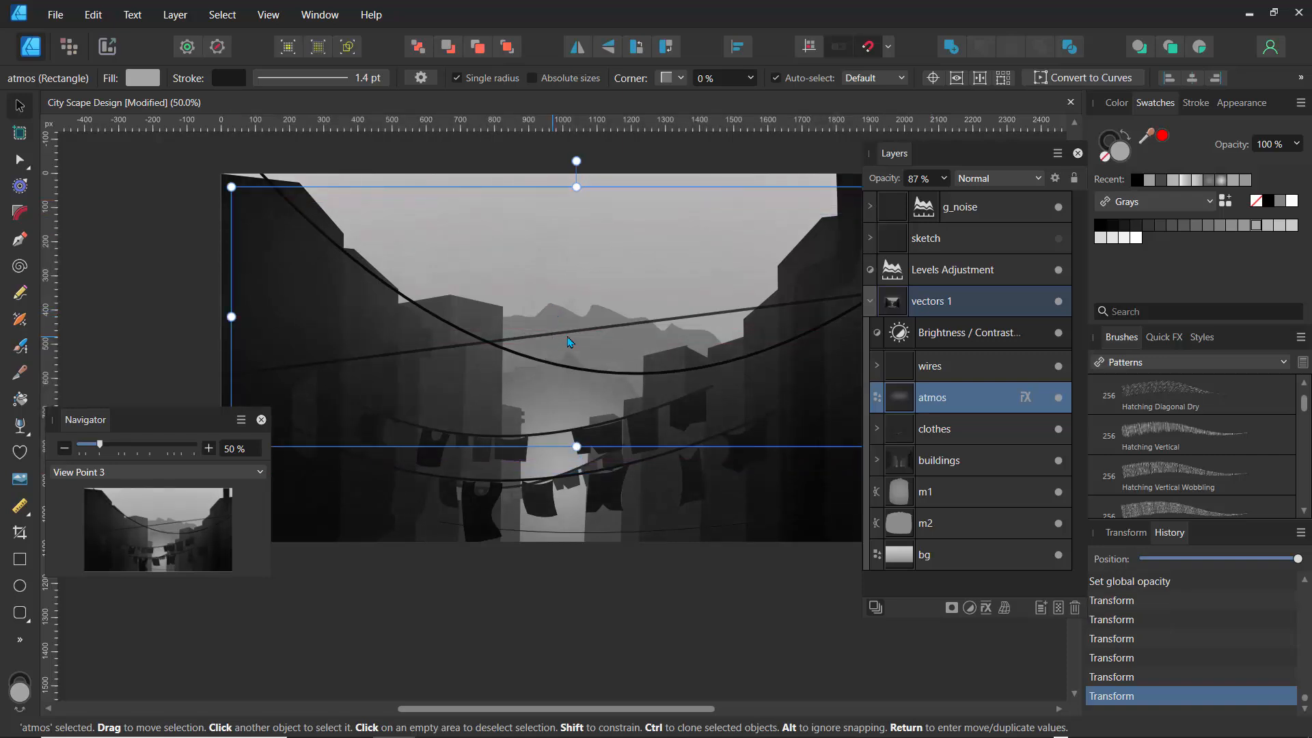
Lower the atmos rectangle's opacity to 68% and clear the selection
left_click(943, 179)
left_click(946, 198)
left_click_drag(946, 197, 924, 225)
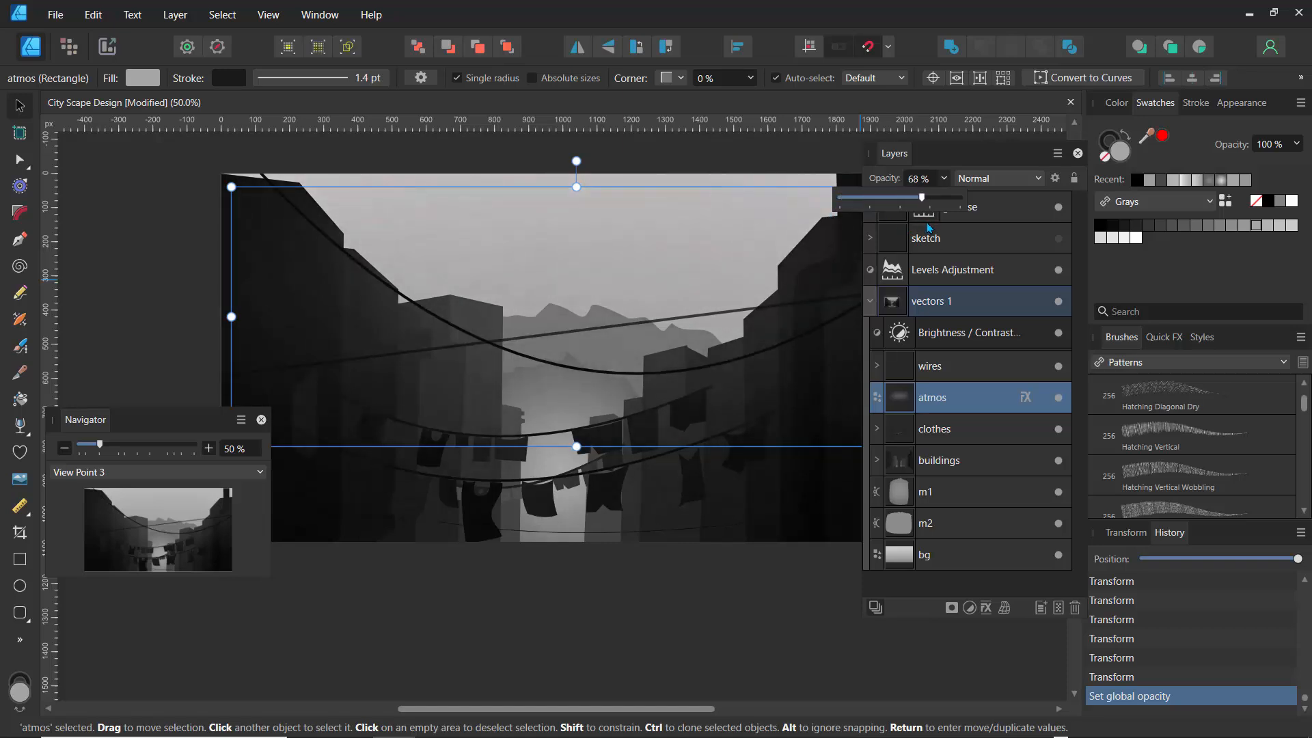
left_click(734, 606)
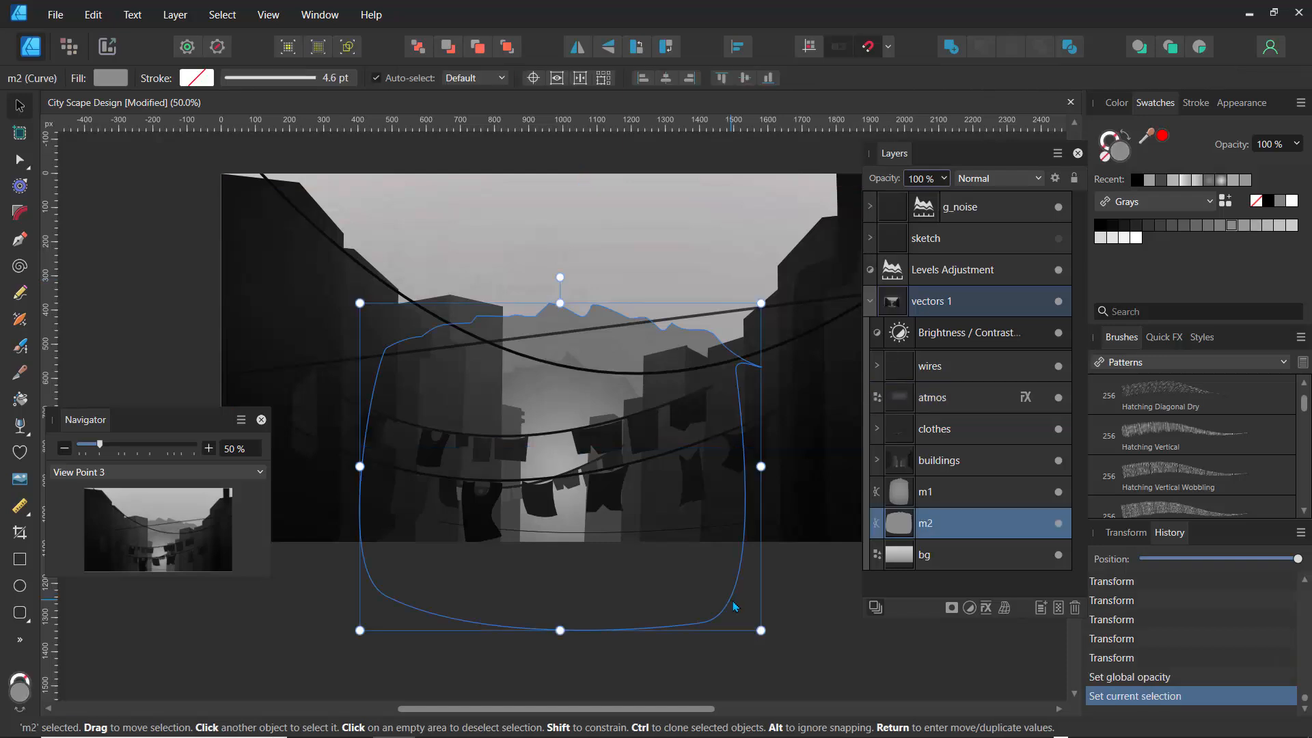
left_click(808, 669)
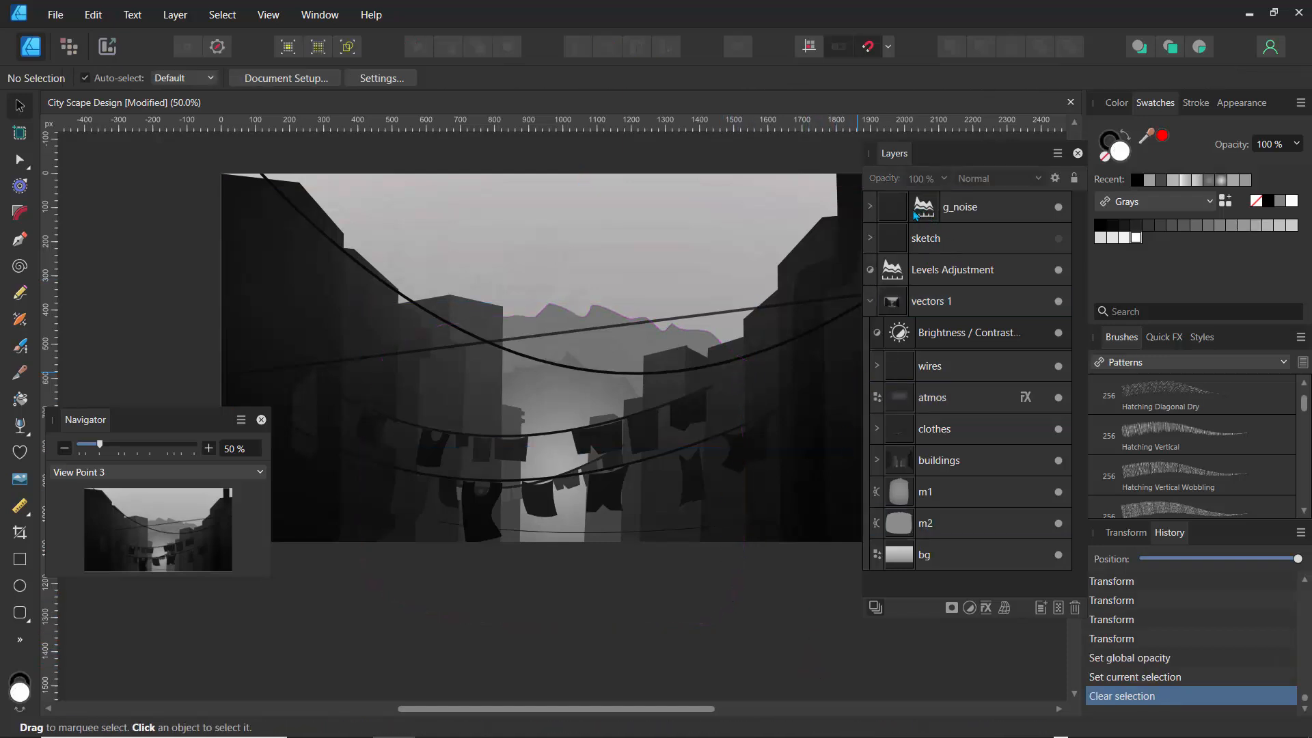
Examine the layers inside the g_noise and vectors 1 groups
left_click(892, 207)
left_click(871, 206)
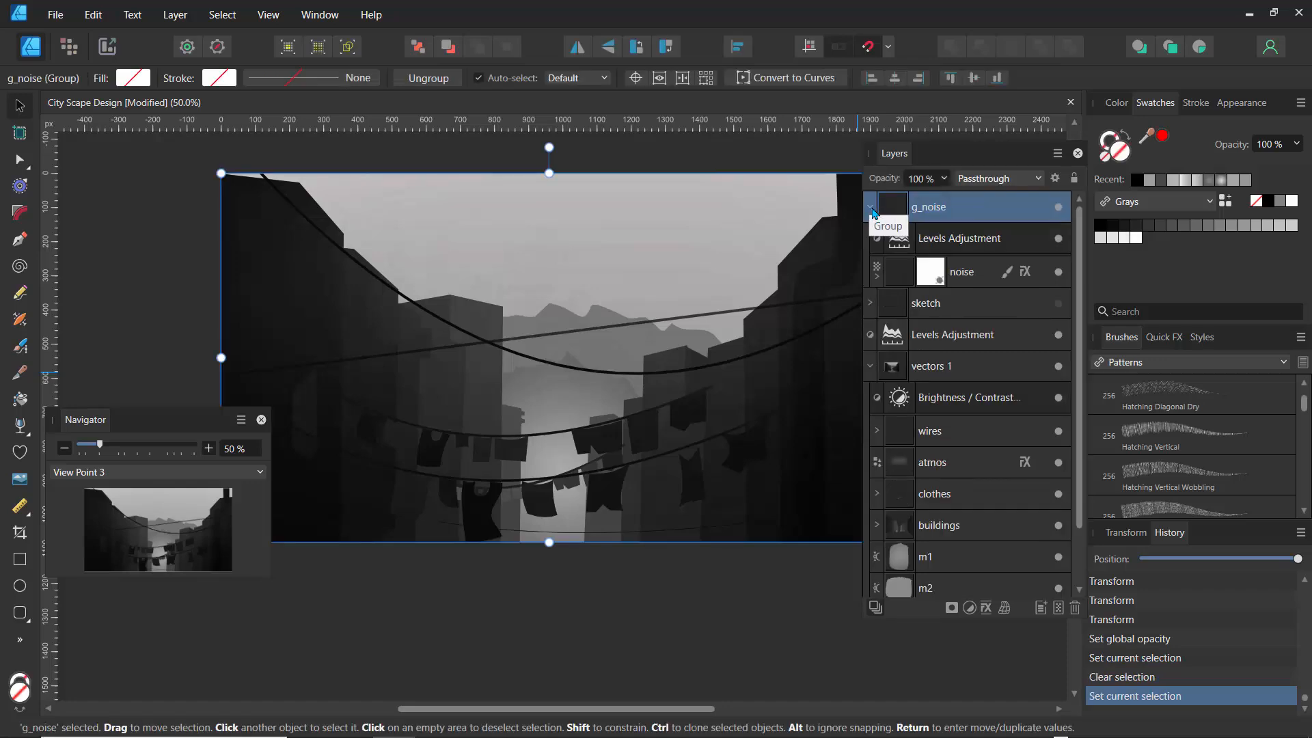
left_click_drag(884, 259, 882, 214)
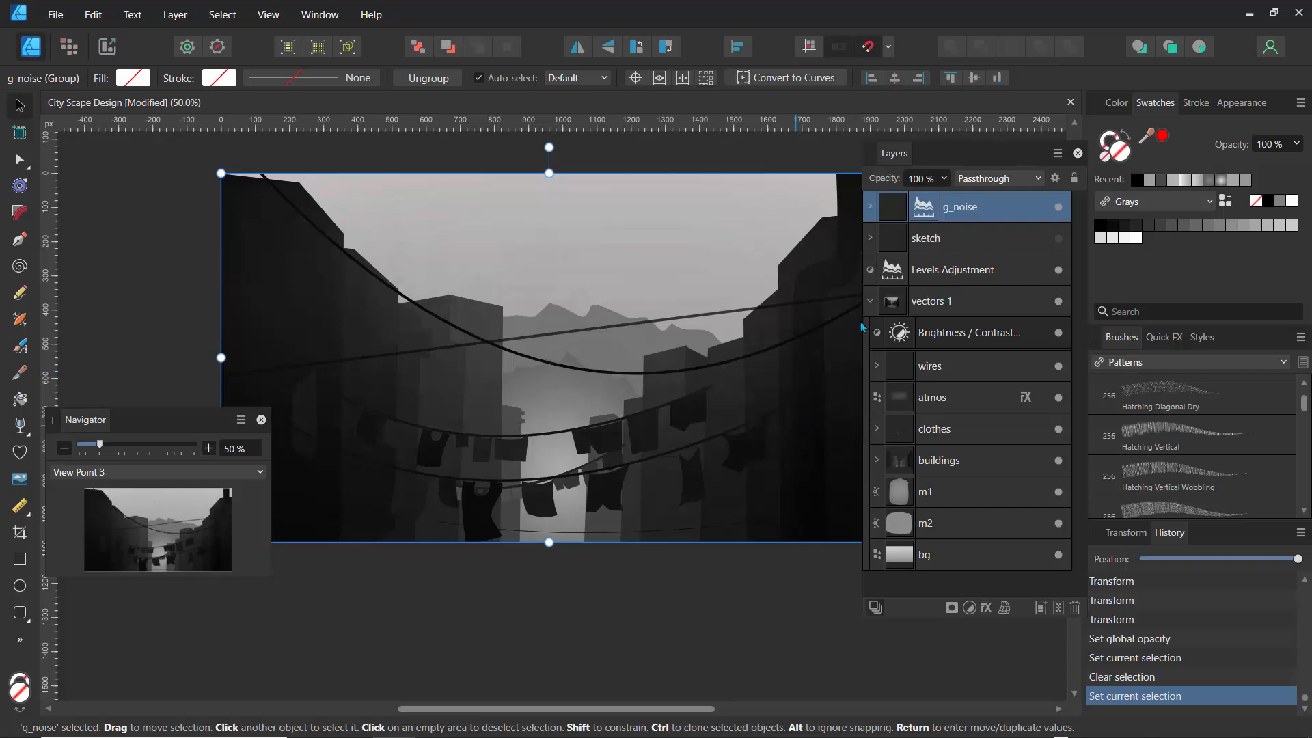
left_click(871, 303)
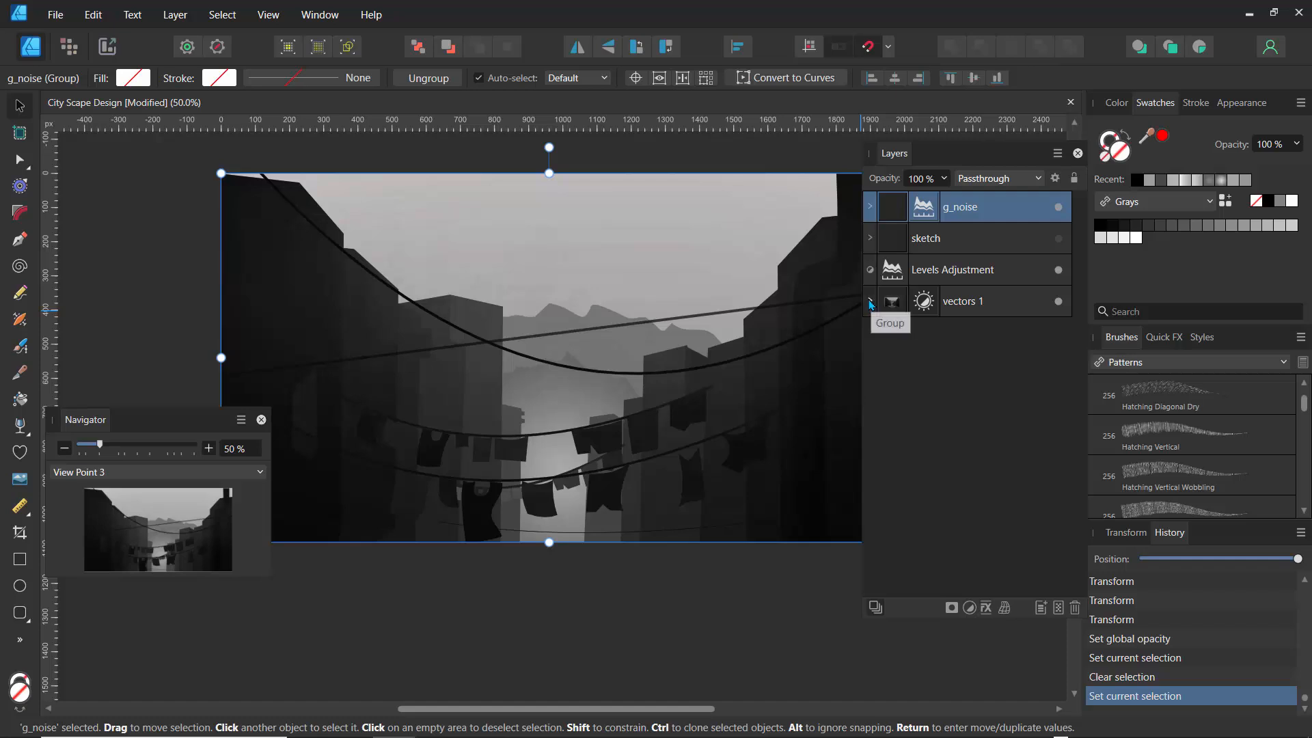
left_click(872, 303)
left_click(872, 302)
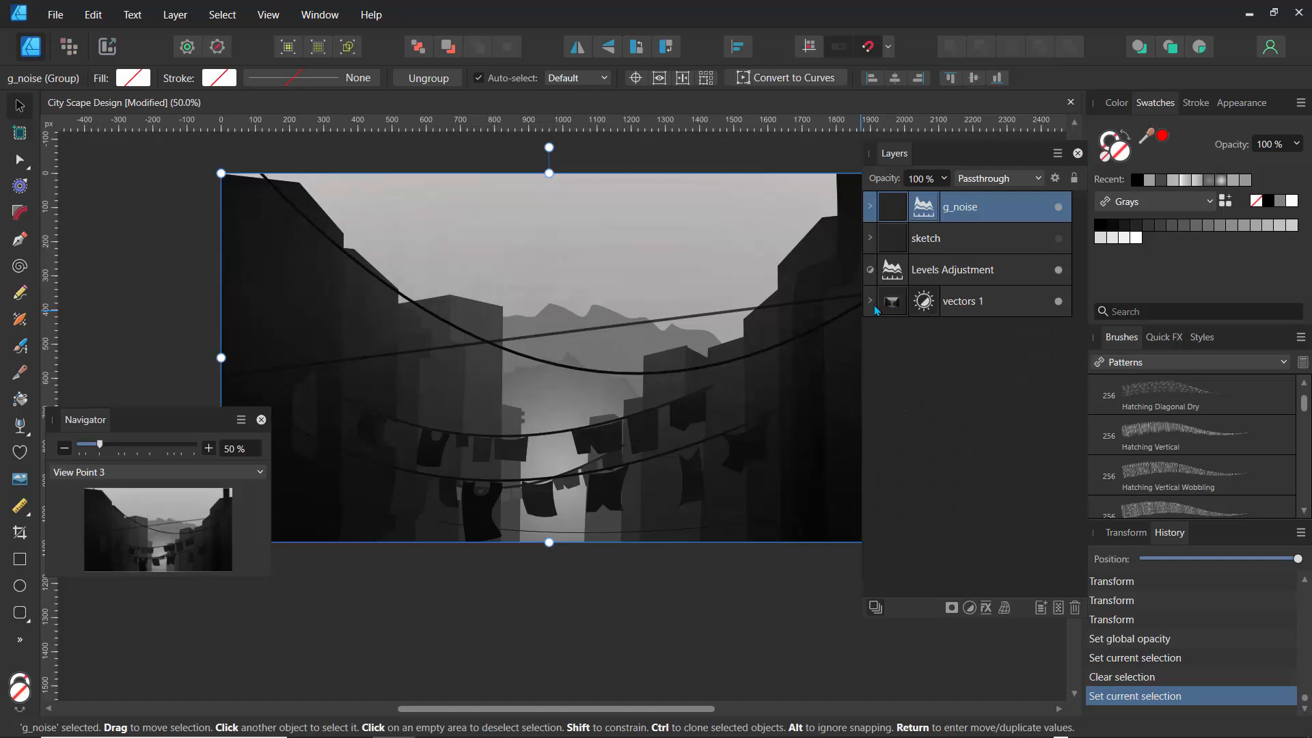
Move the Levels adjustment into the vectors 1 group, directly below the Brightness / Contrast adjustment
left_click(898, 304)
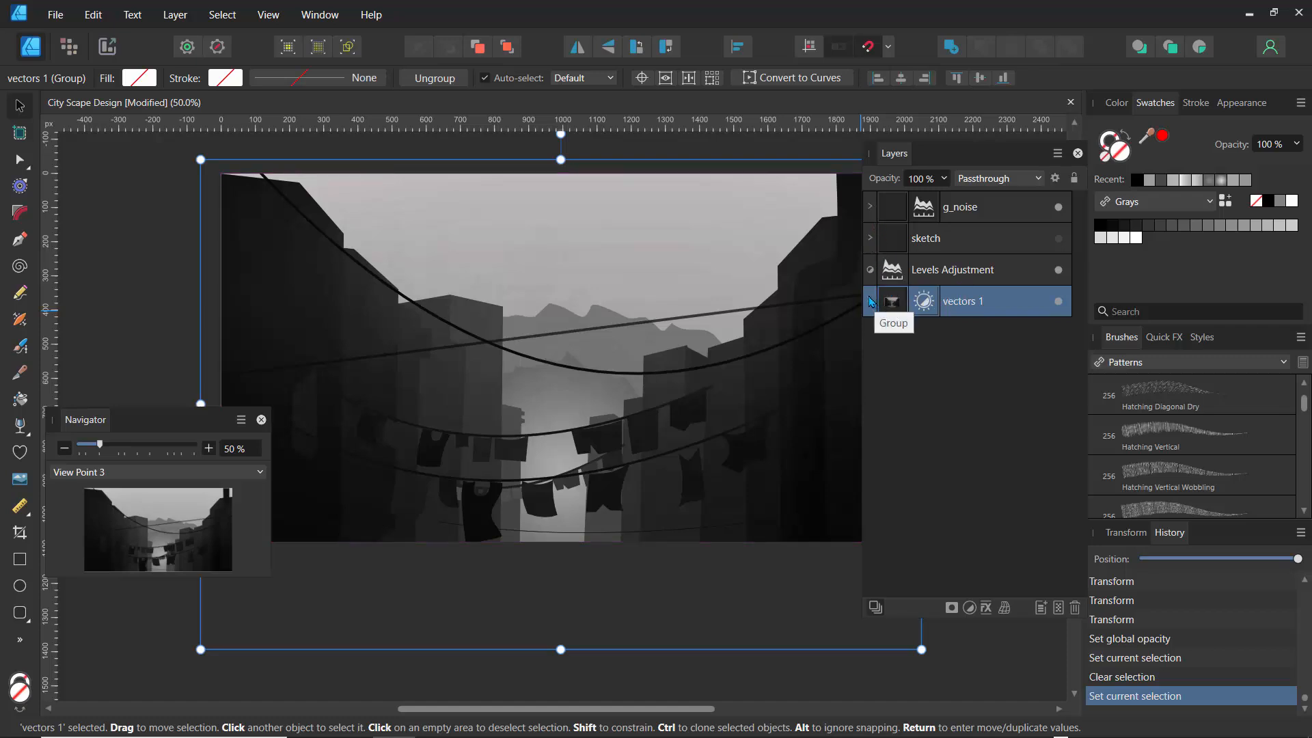
left_click(870, 301)
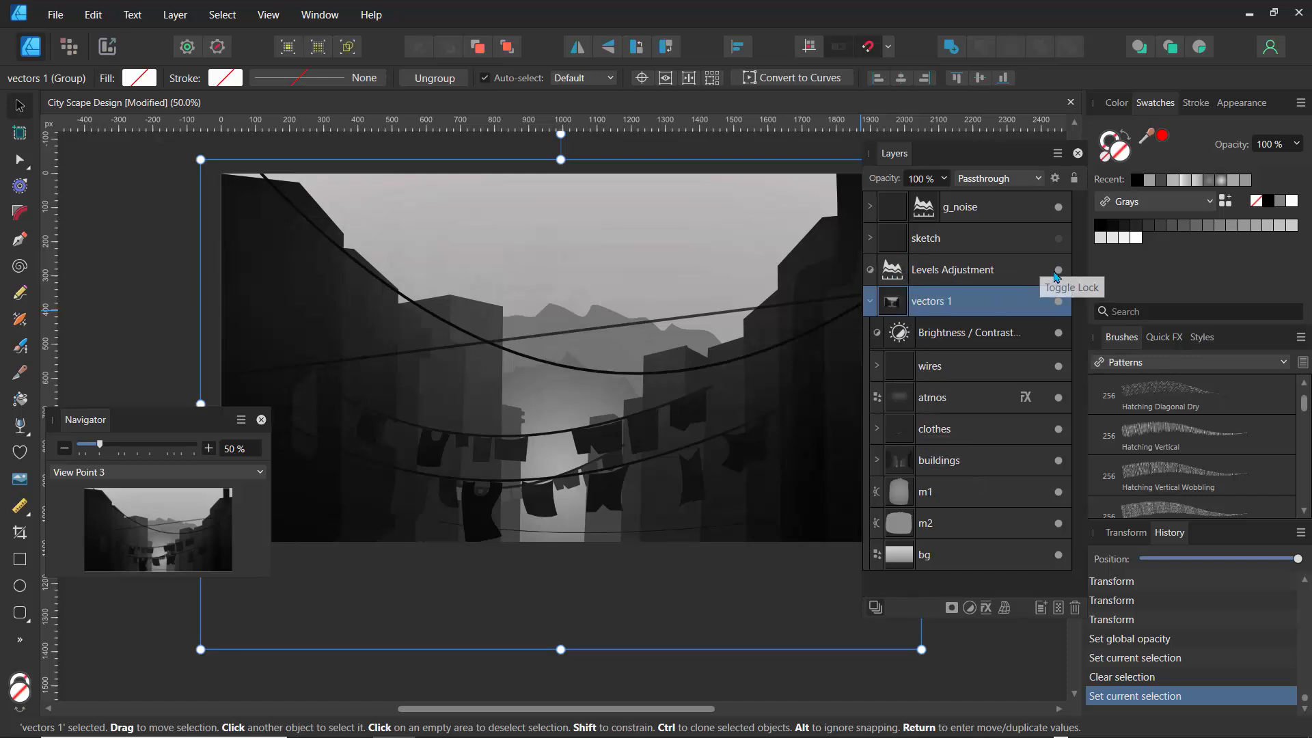
left_click_drag(935, 272, 959, 319)
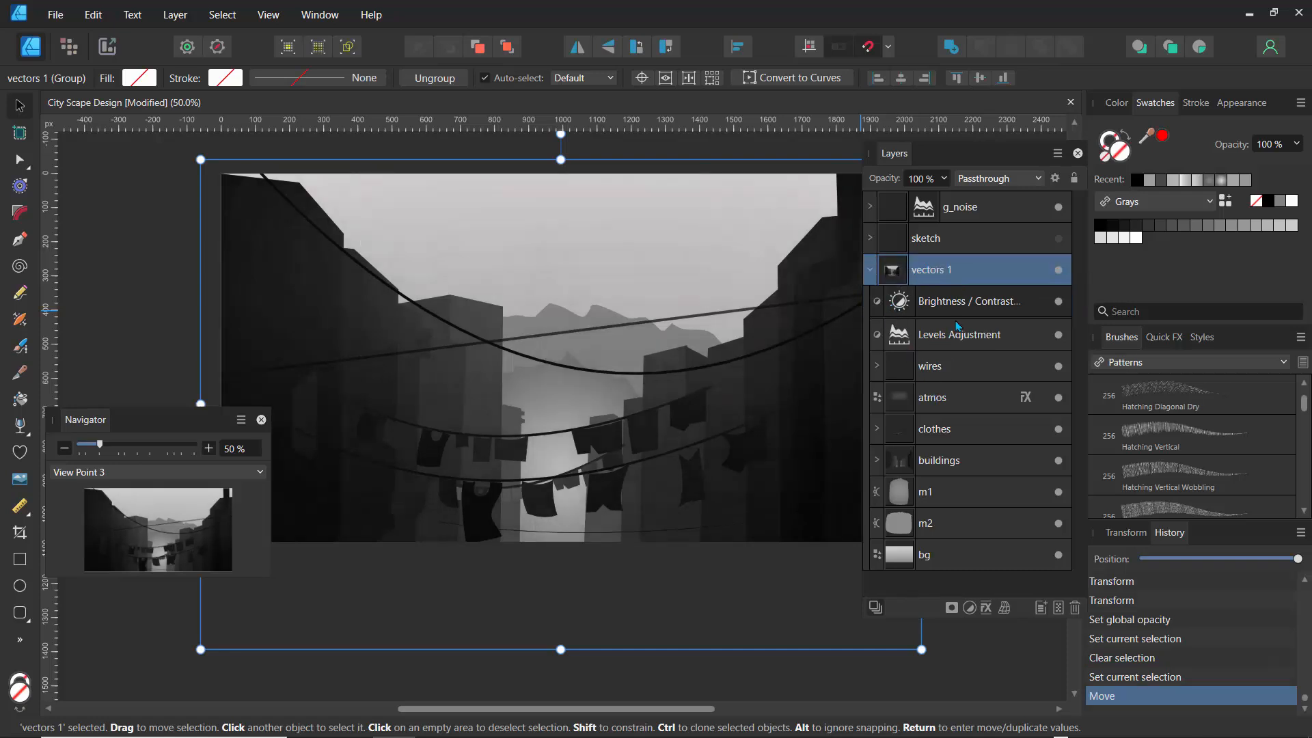
Compare the artwork without the Brightness / Contrast adjustment, turn it back on and set its opacity to 86%
left_click(1058, 301)
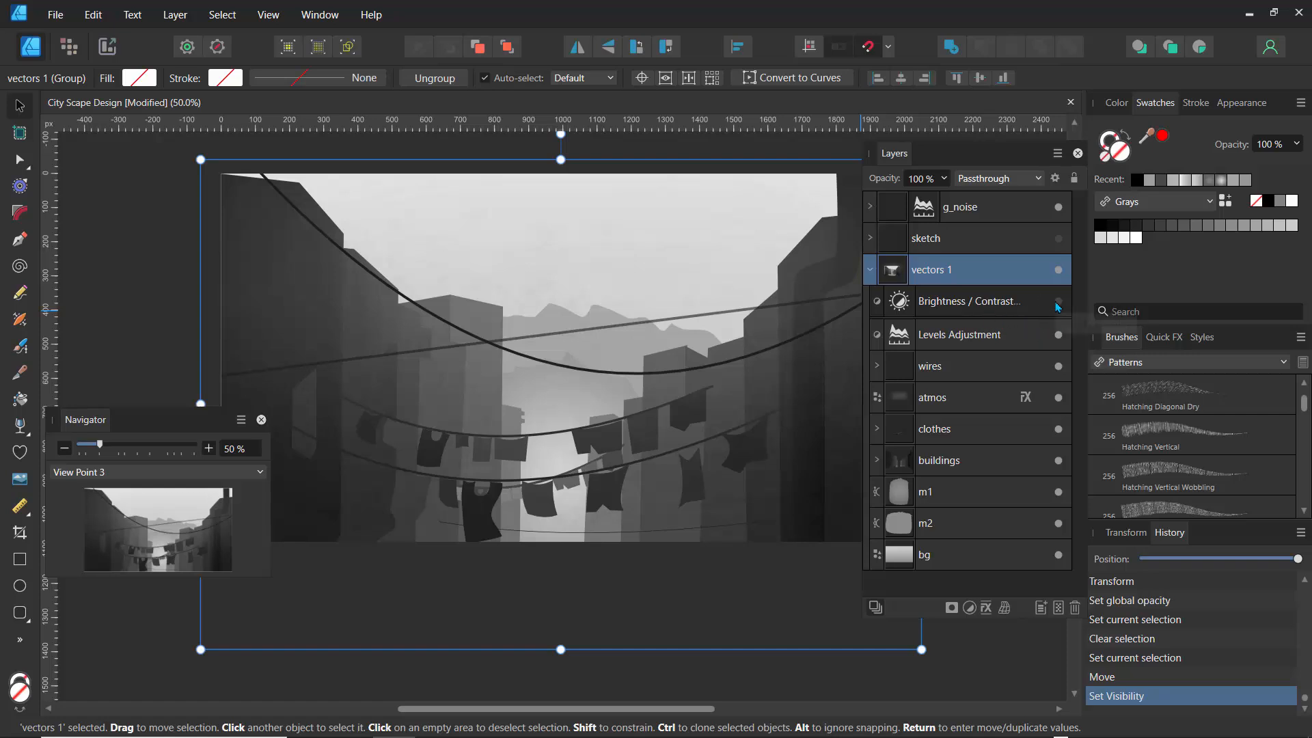
left_click(1058, 302)
left_click(964, 306)
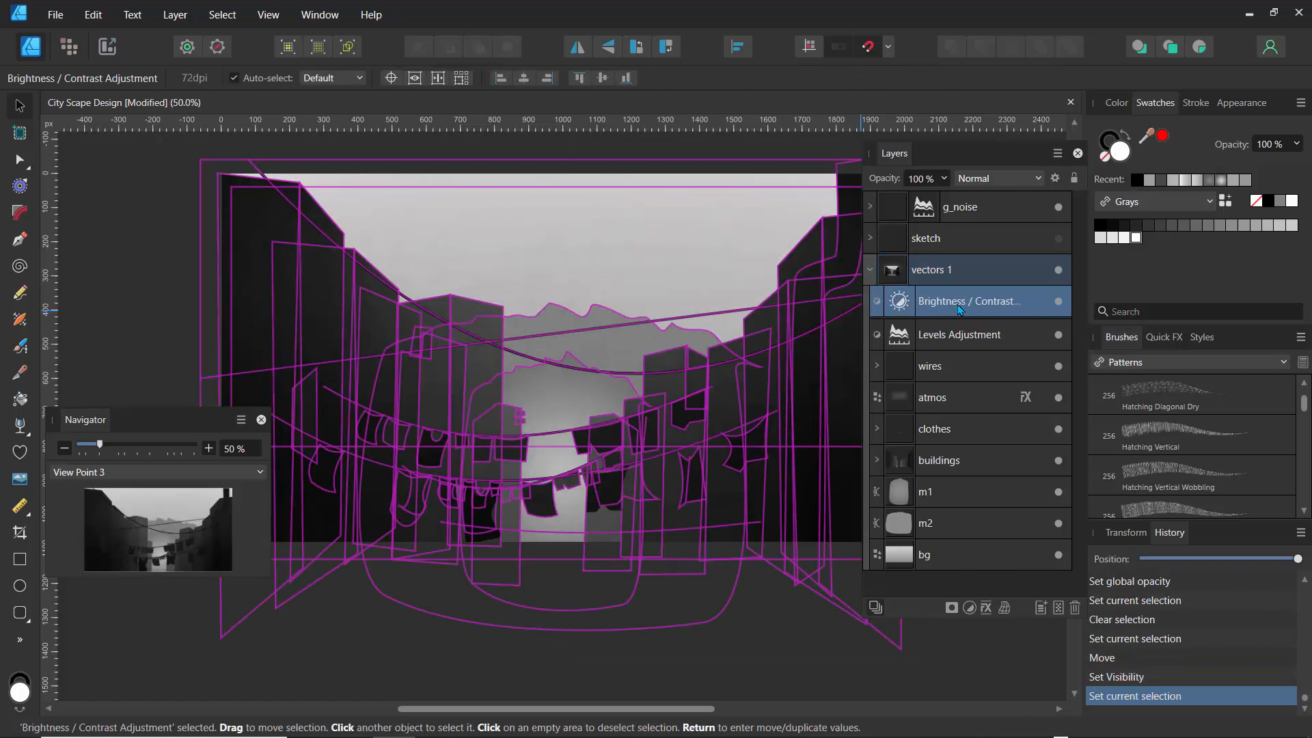
left_click(944, 178)
mouse_move(948, 197)
left_mouse_down()
mouse_move(856, 211)
mouse_move(959, 227)
mouse_move(818, 202)
mouse_move(931, 213)
left_mouse_up()
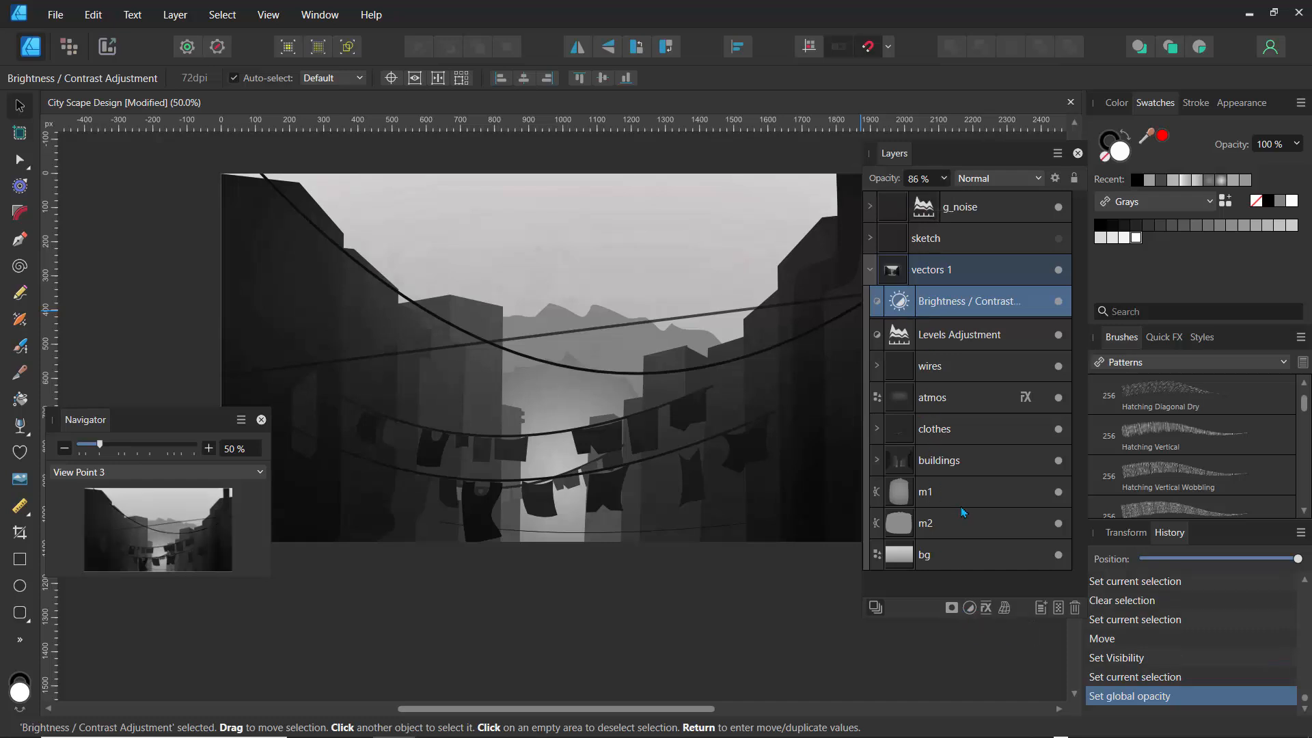
Add a Lens Filter adjustment above the vectors 1 group and move its dialog clear of the artwork's centre
left_click(965, 609)
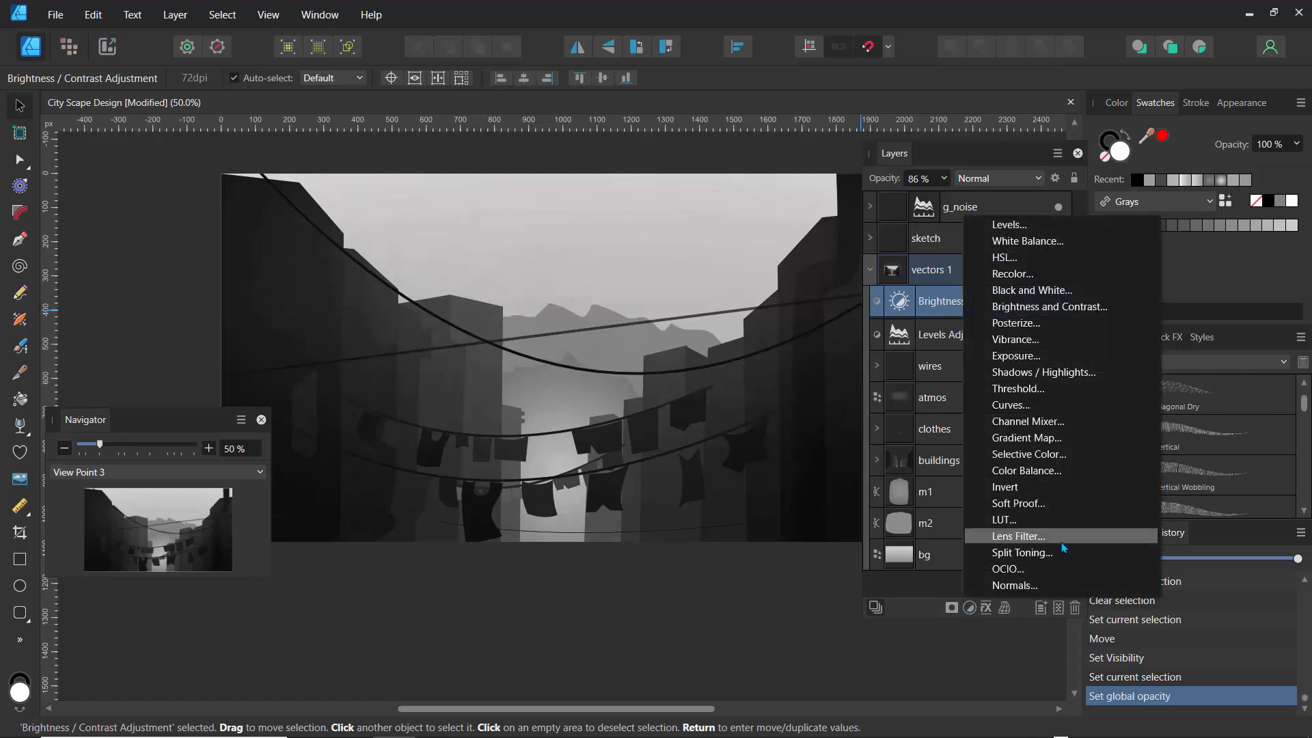
left_click(1020, 537)
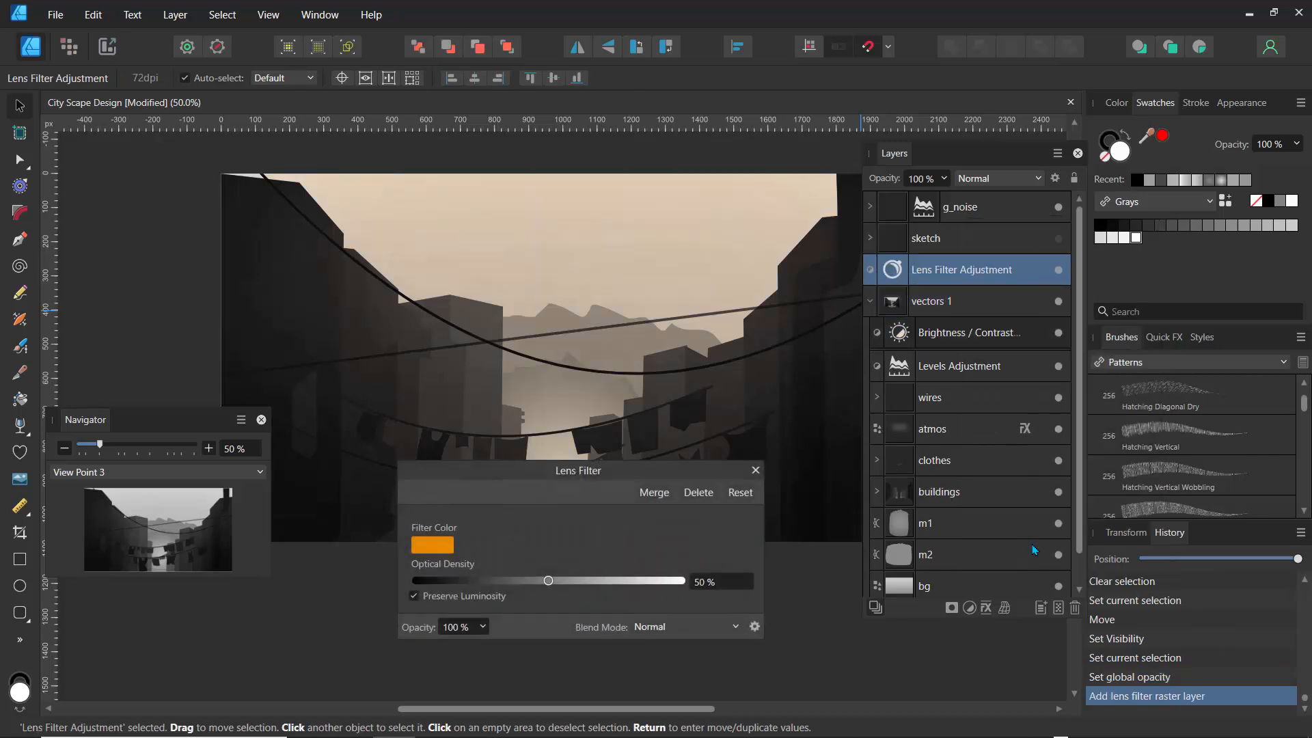
left_click_drag(508, 465, 131, 195)
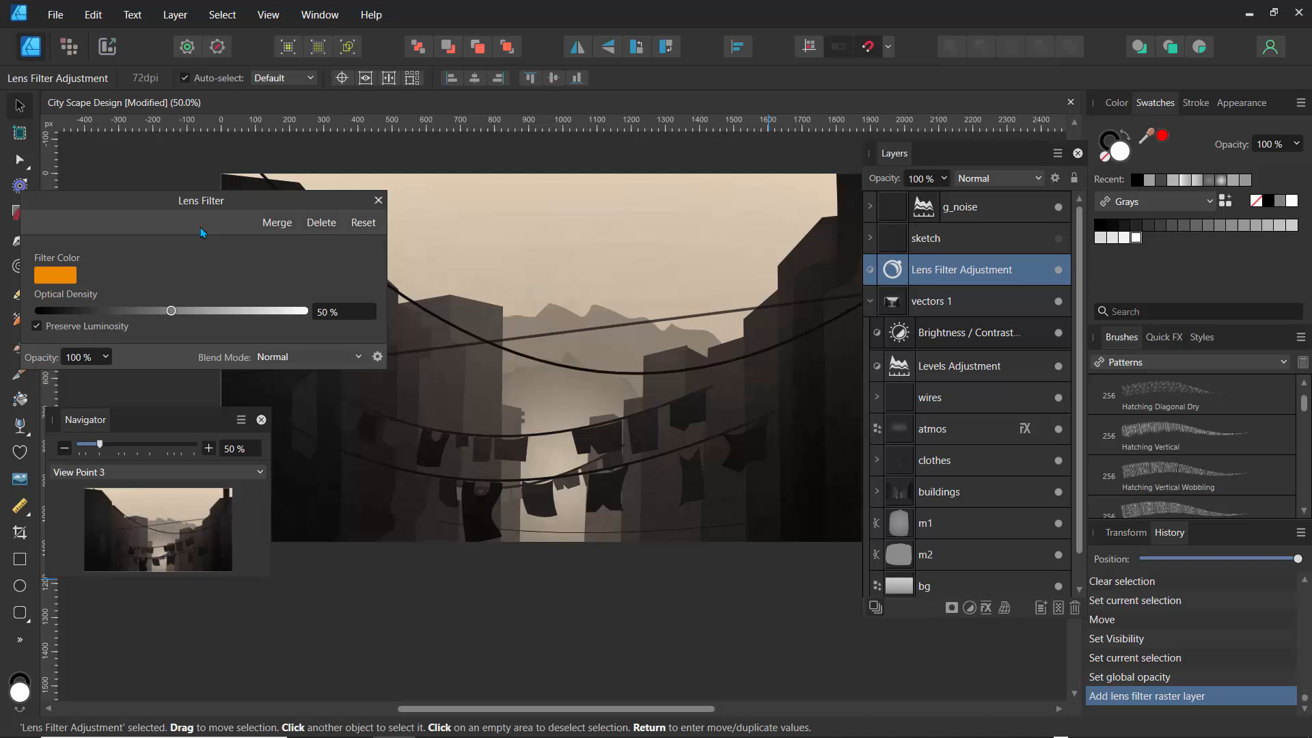
Change the Lens Filter's colour to light blue 9FC4EF
left_click(61, 277)
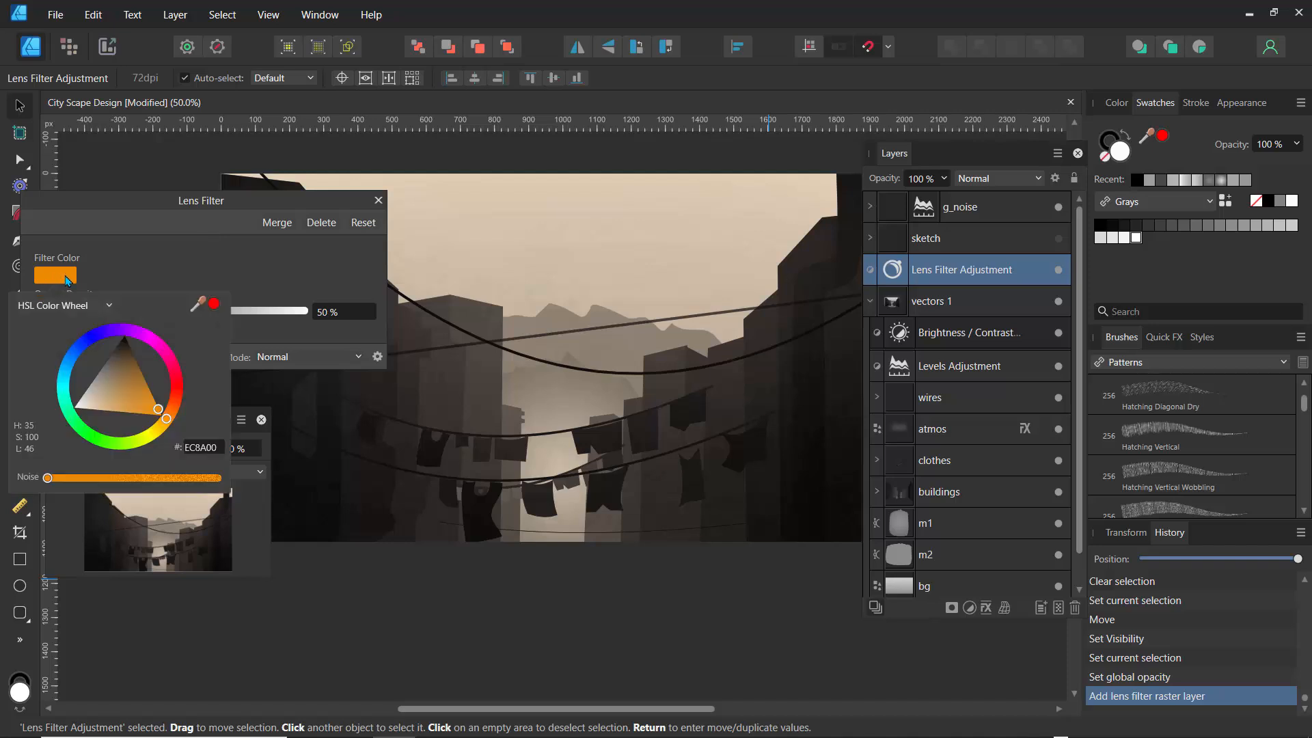
left_click_drag(92, 346, 108, 394)
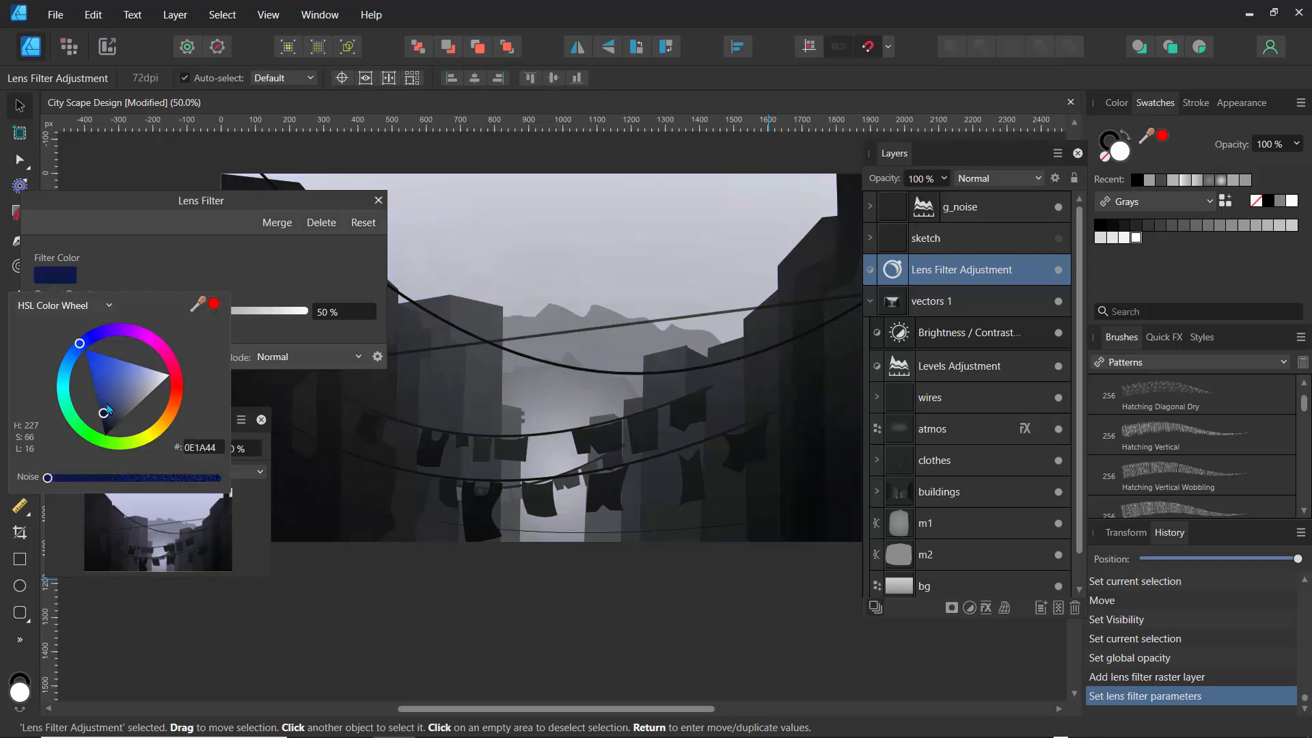
left_click(116, 365)
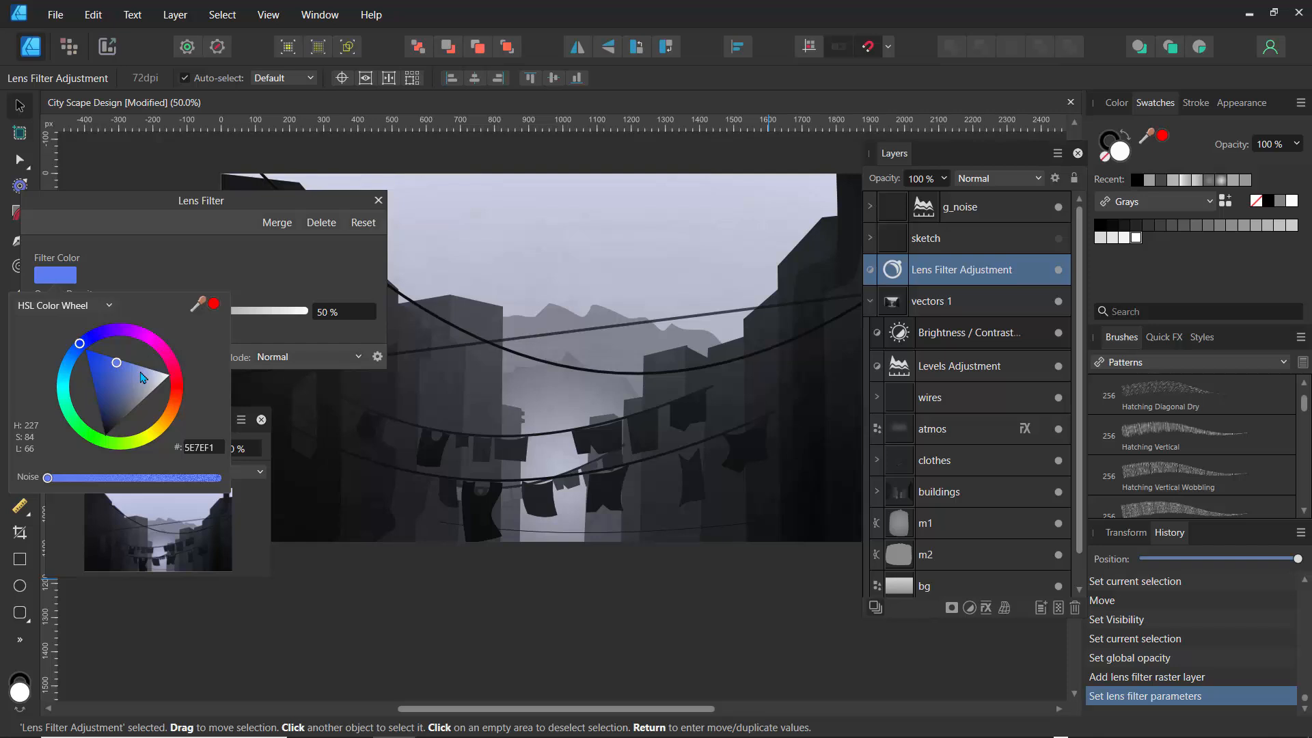
left_click(140, 373)
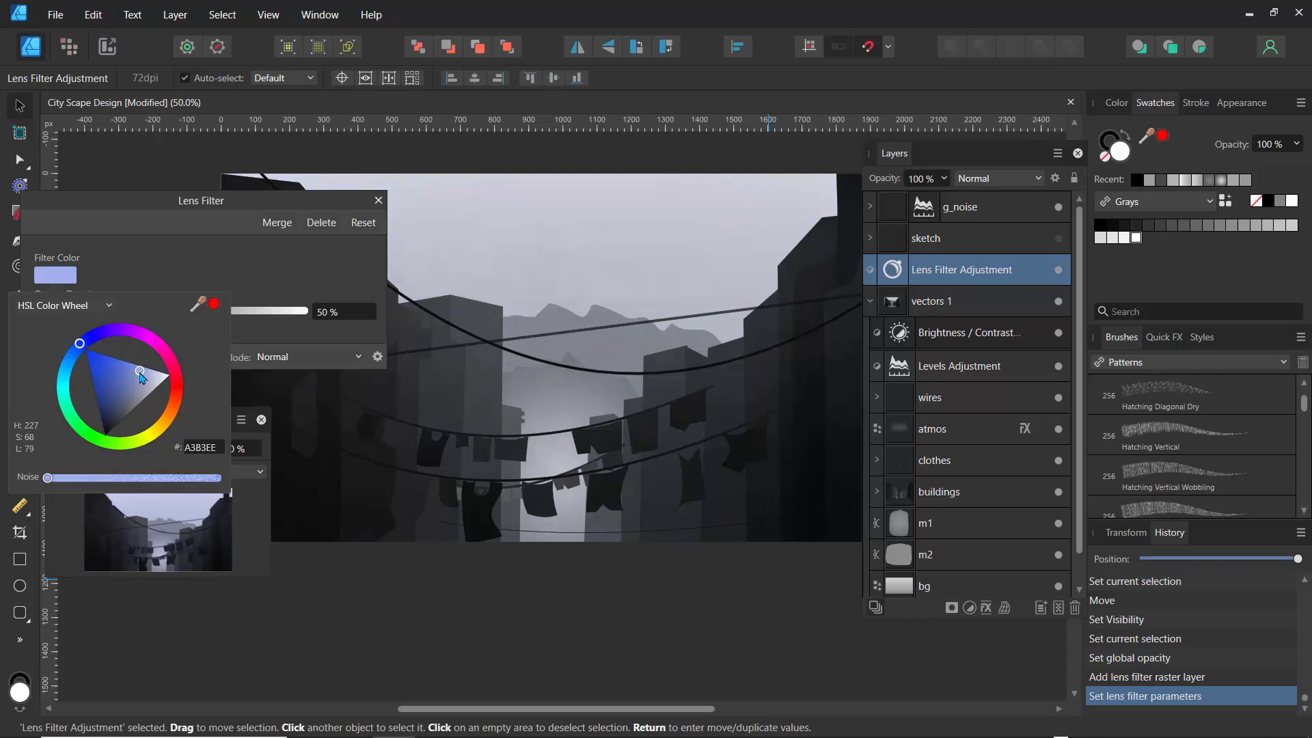
left_click(139, 372)
mouse_move(79, 346)
left_mouse_down()
mouse_move(74, 384)
mouse_move(72, 351)
left_mouse_up()
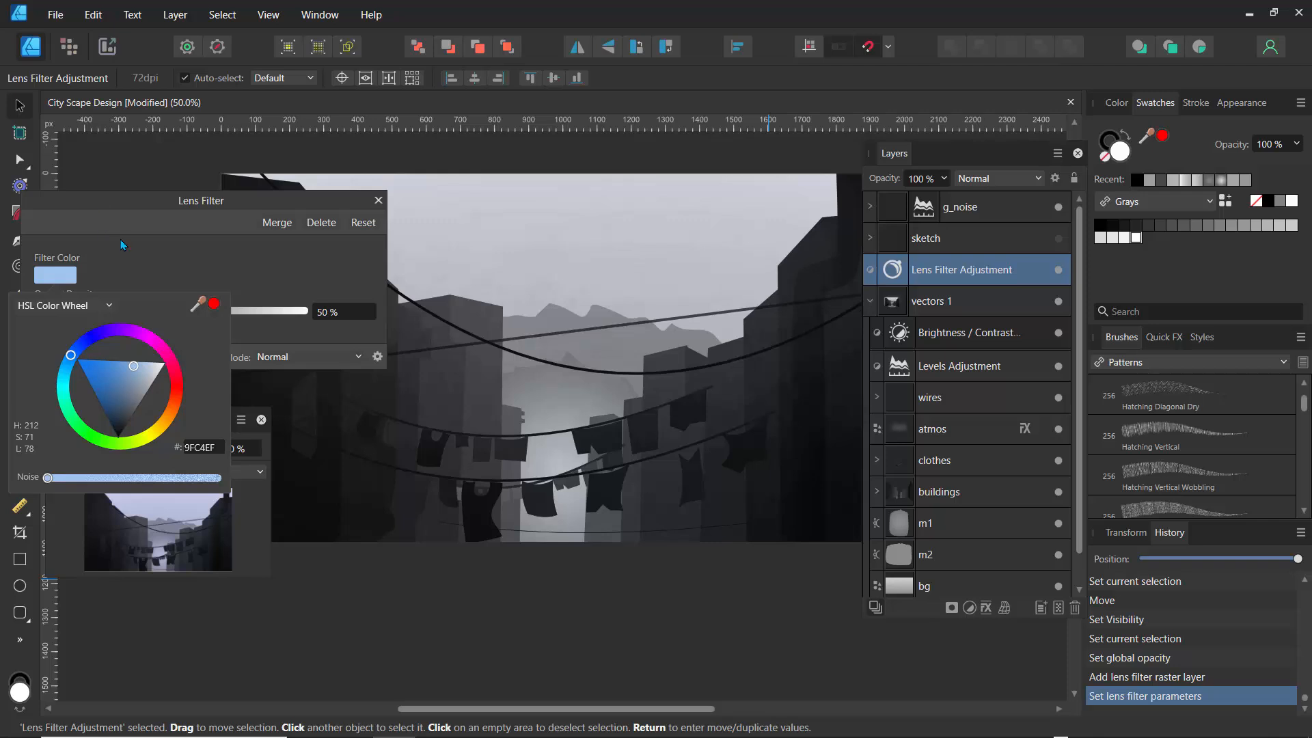
Shift the Lens Filter's light blue colour slightly towards violet and close the colour picker
mouse_move(146, 266)
left_mouse_down()
mouse_move(62, 277)
mouse_move(81, 290)
mouse_move(225, 279)
left_mouse_up()
left_click(150, 243)
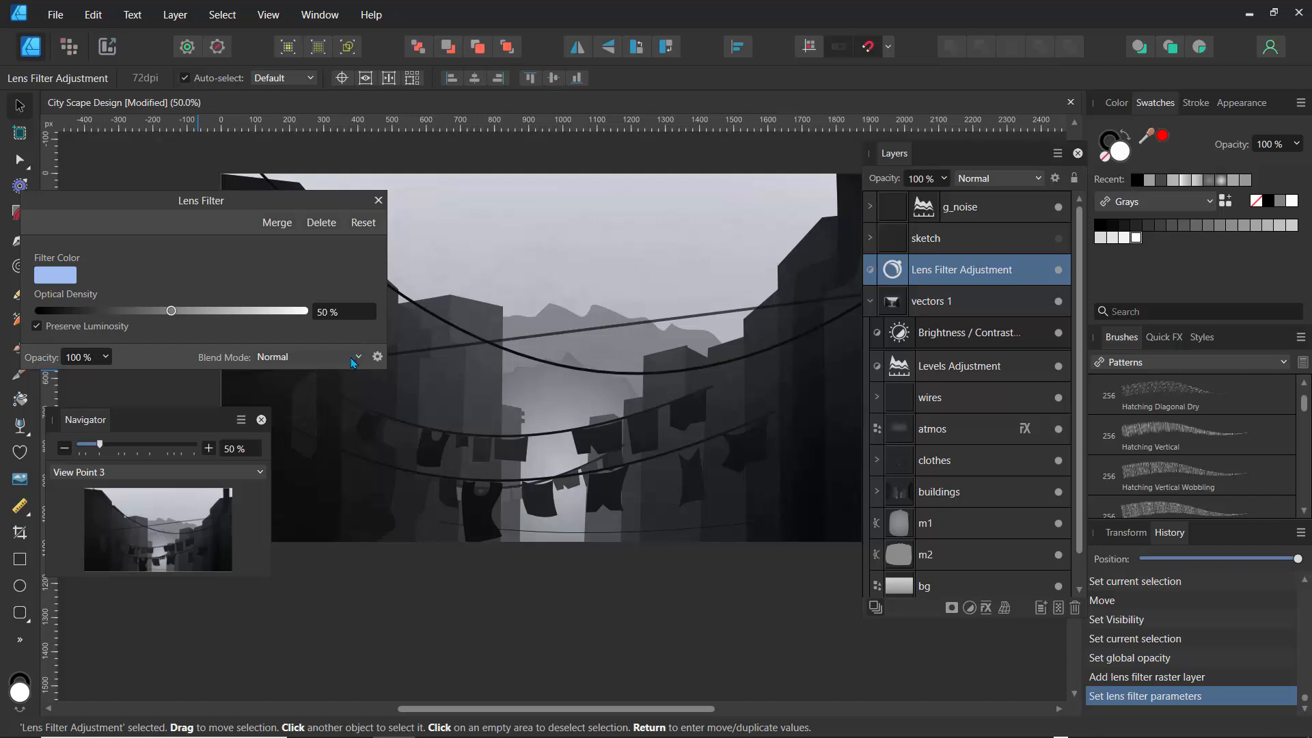
left_click(378, 358)
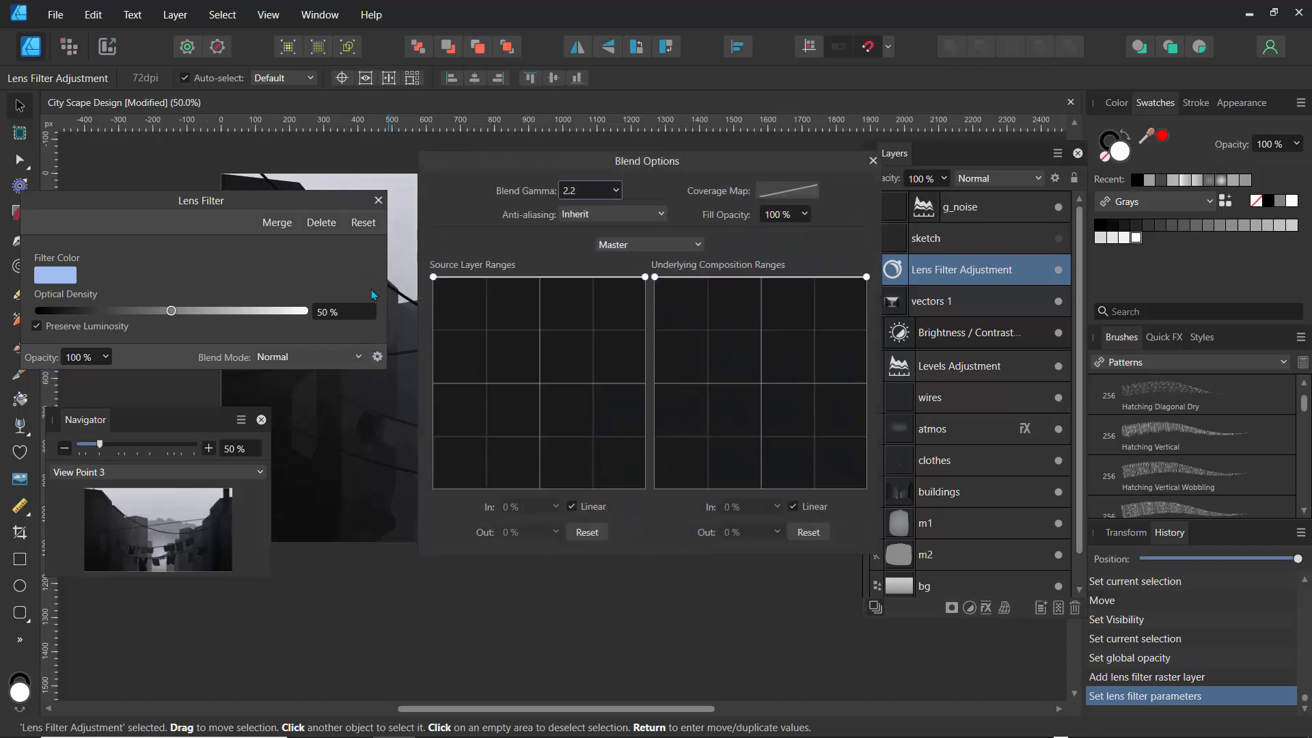
left_click_drag(246, 207, 249, 205)
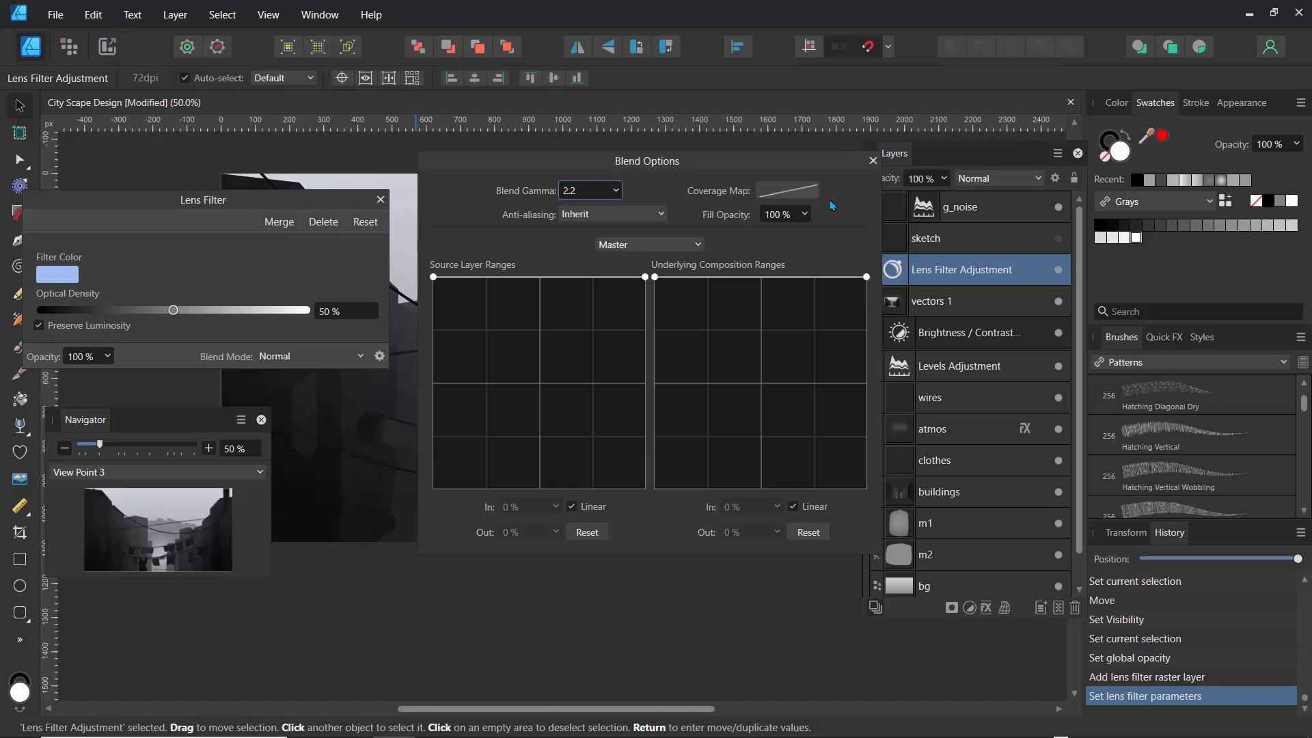
left_click(873, 161)
Set the Lens Filter's blend mode to Color and close its dialog
left_click(304, 361)
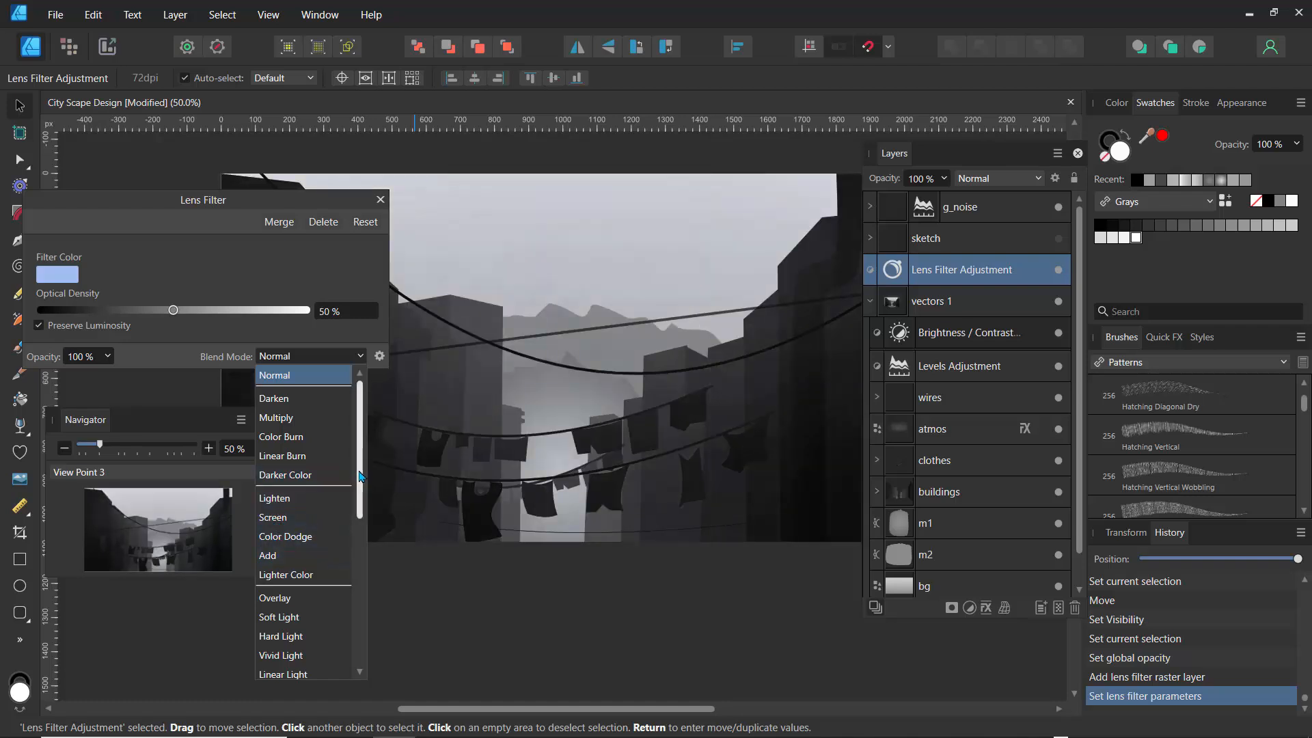
left_click_drag(360, 476, 367, 608)
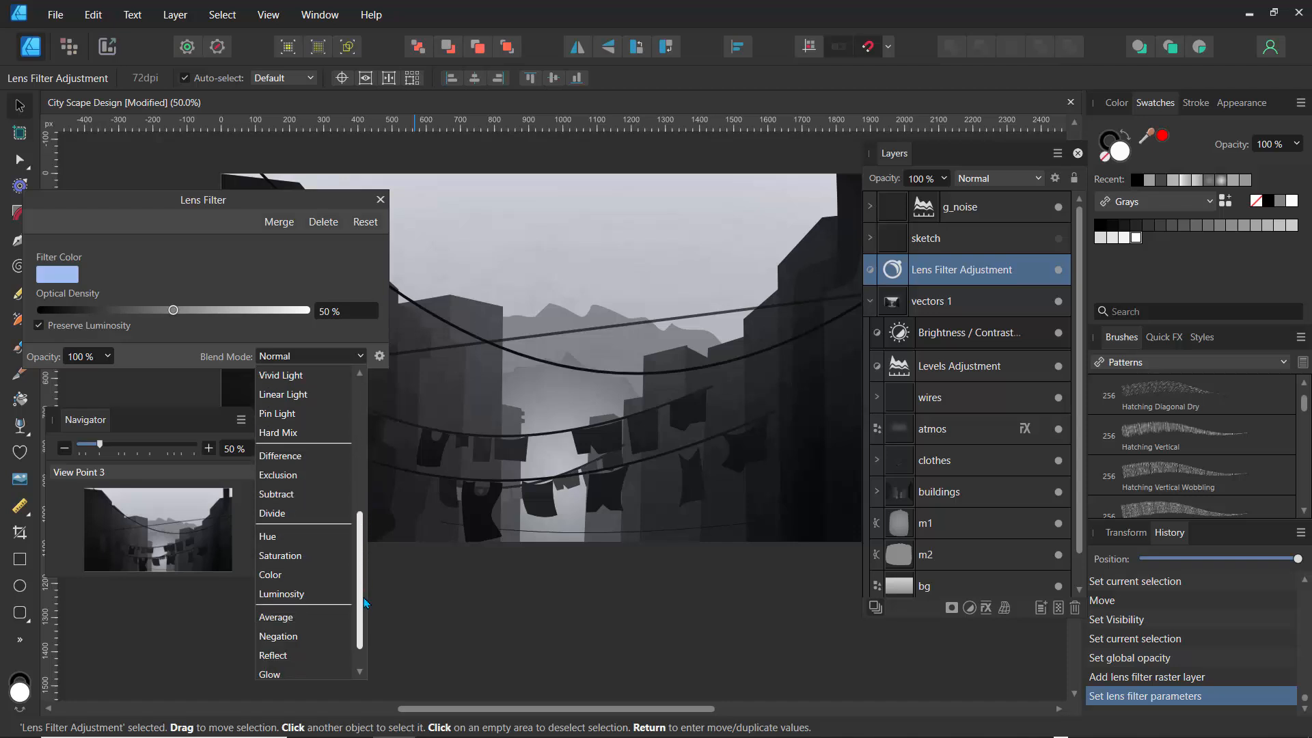
left_click(270, 579)
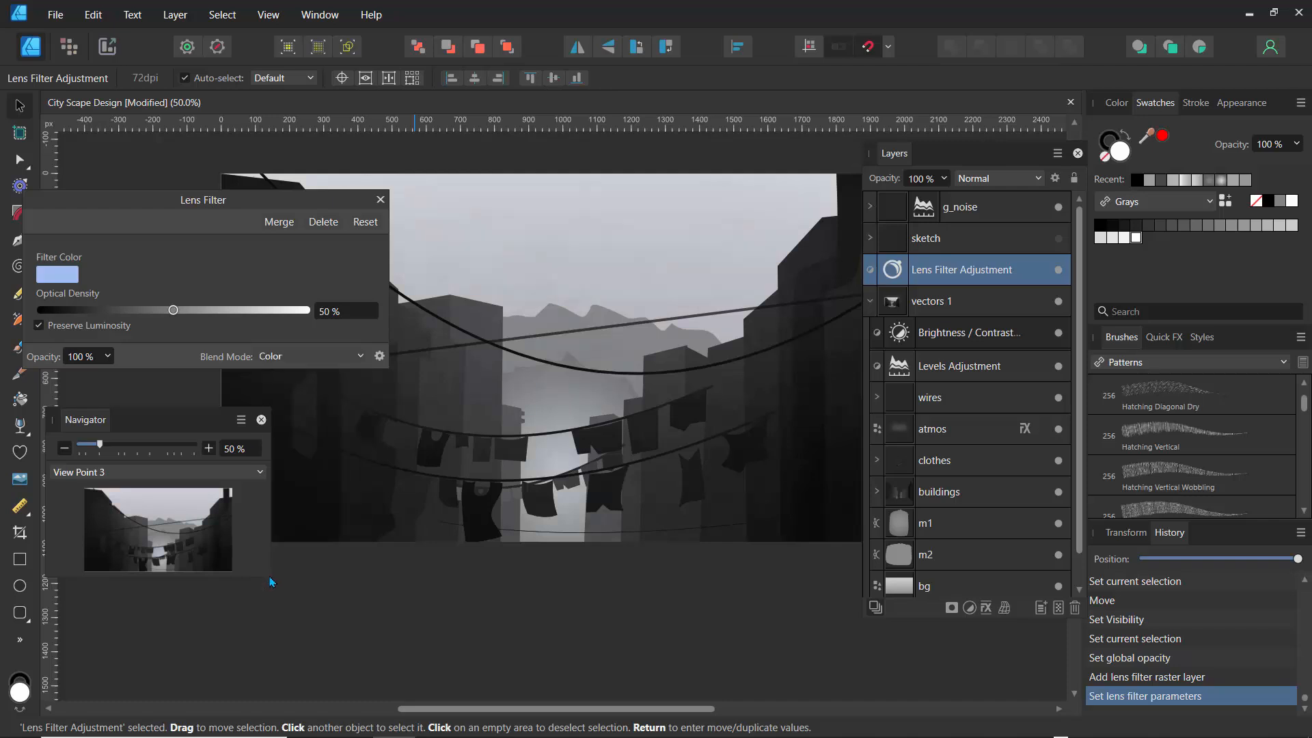
left_click(380, 200)
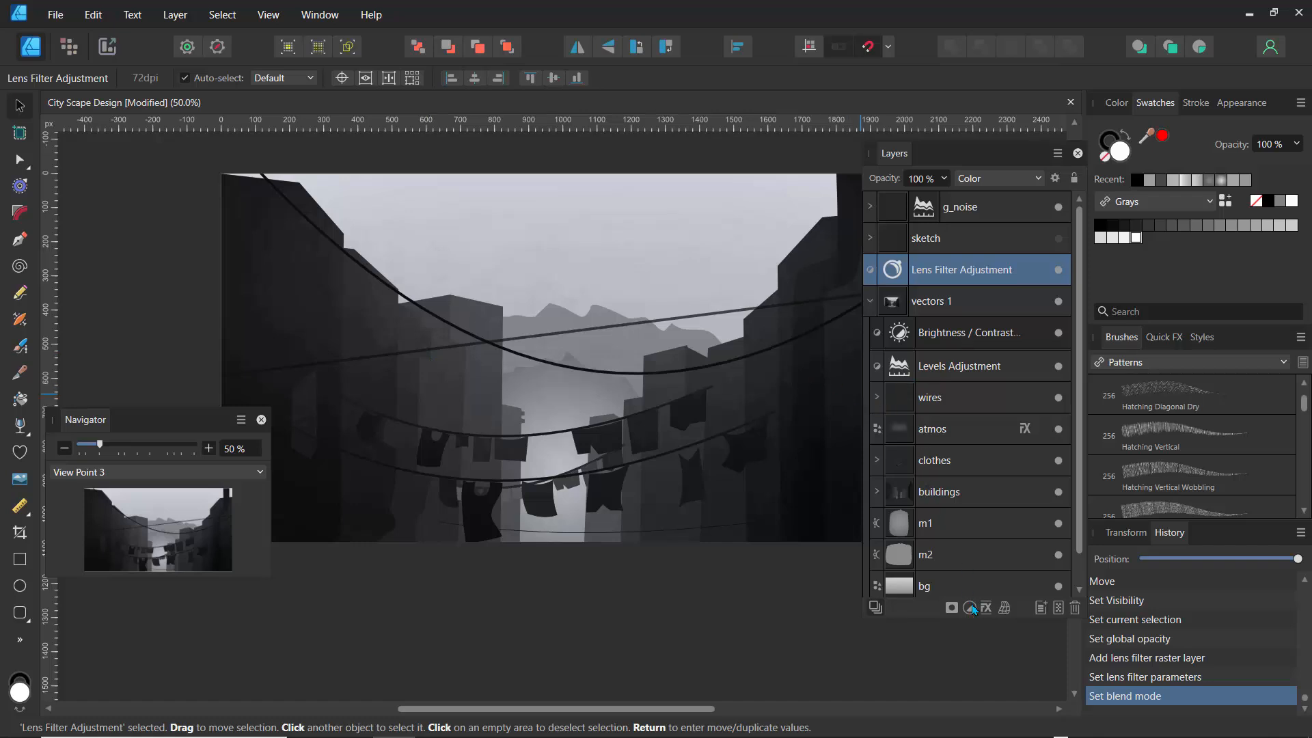
Set the Lens Filter's opacity to 28% and move it into the vectors 1 group, between the Brightness / Contrast and Levels adjustments
left_click(946, 178)
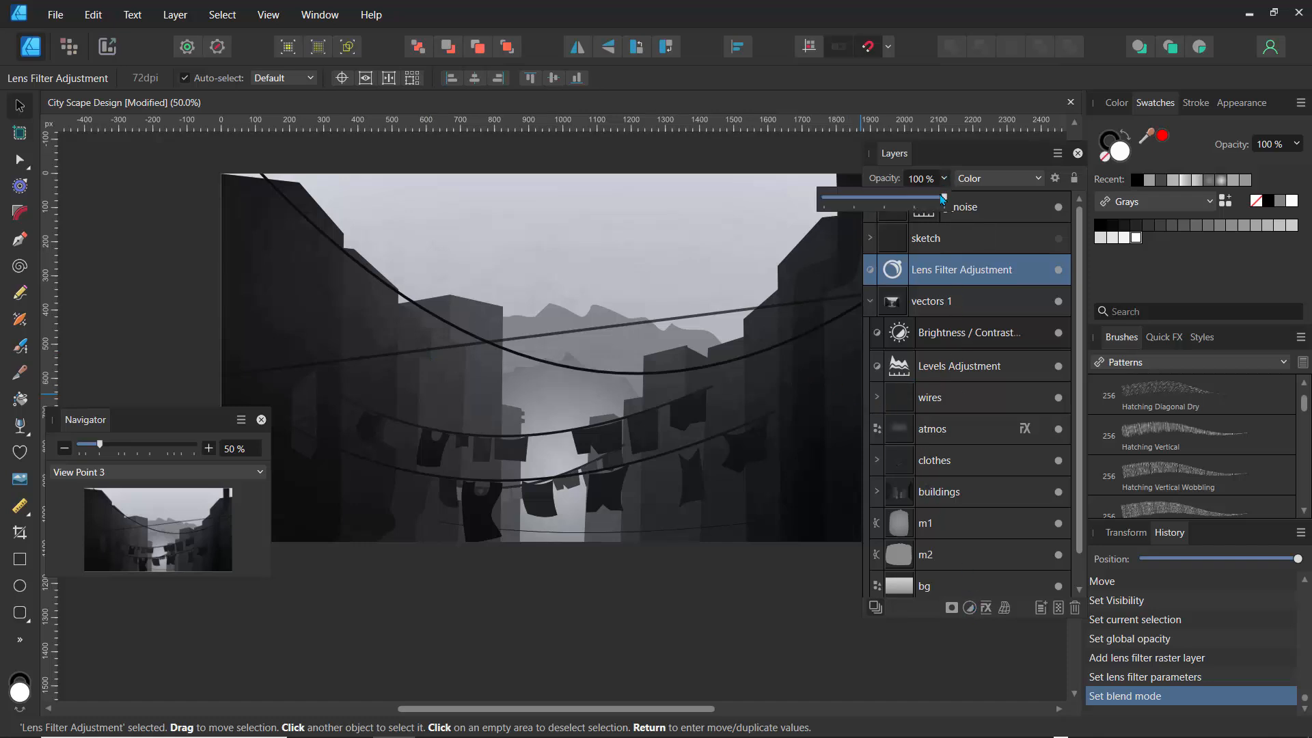
left_click_drag(946, 200, 867, 201)
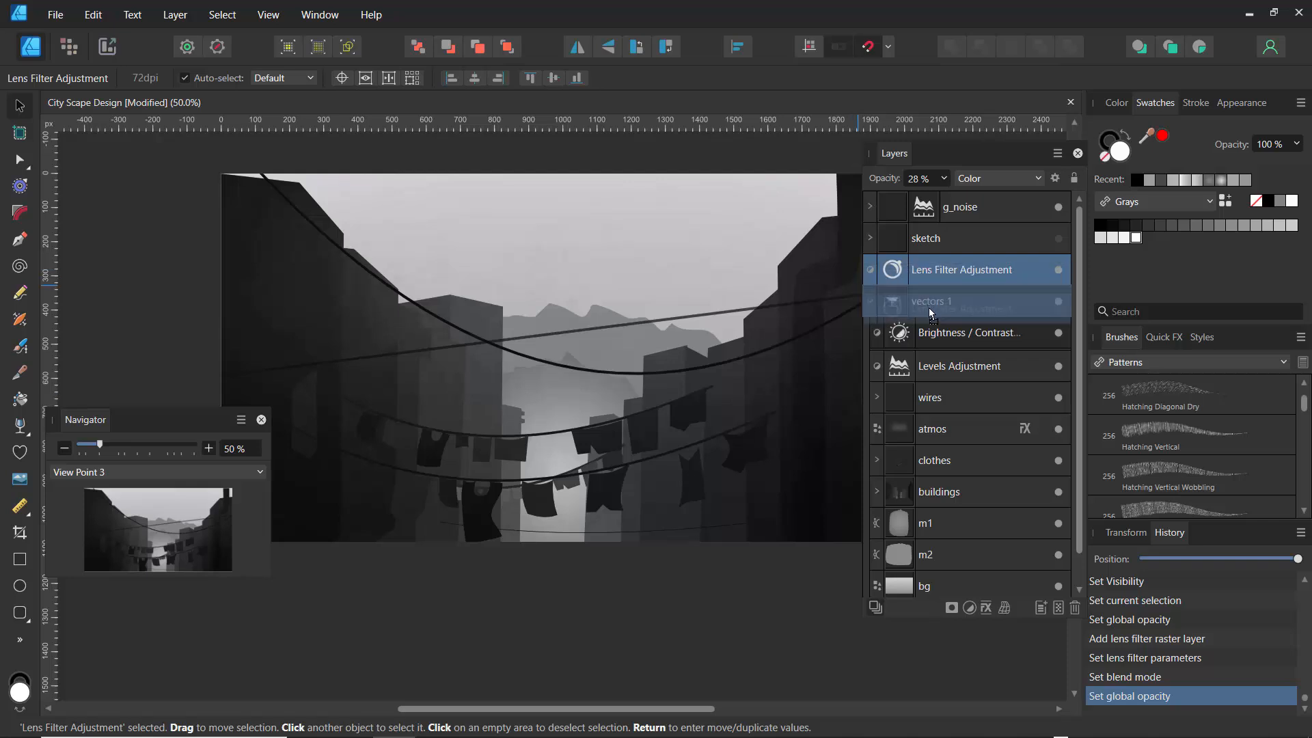
left_click_drag(930, 336, 929, 339)
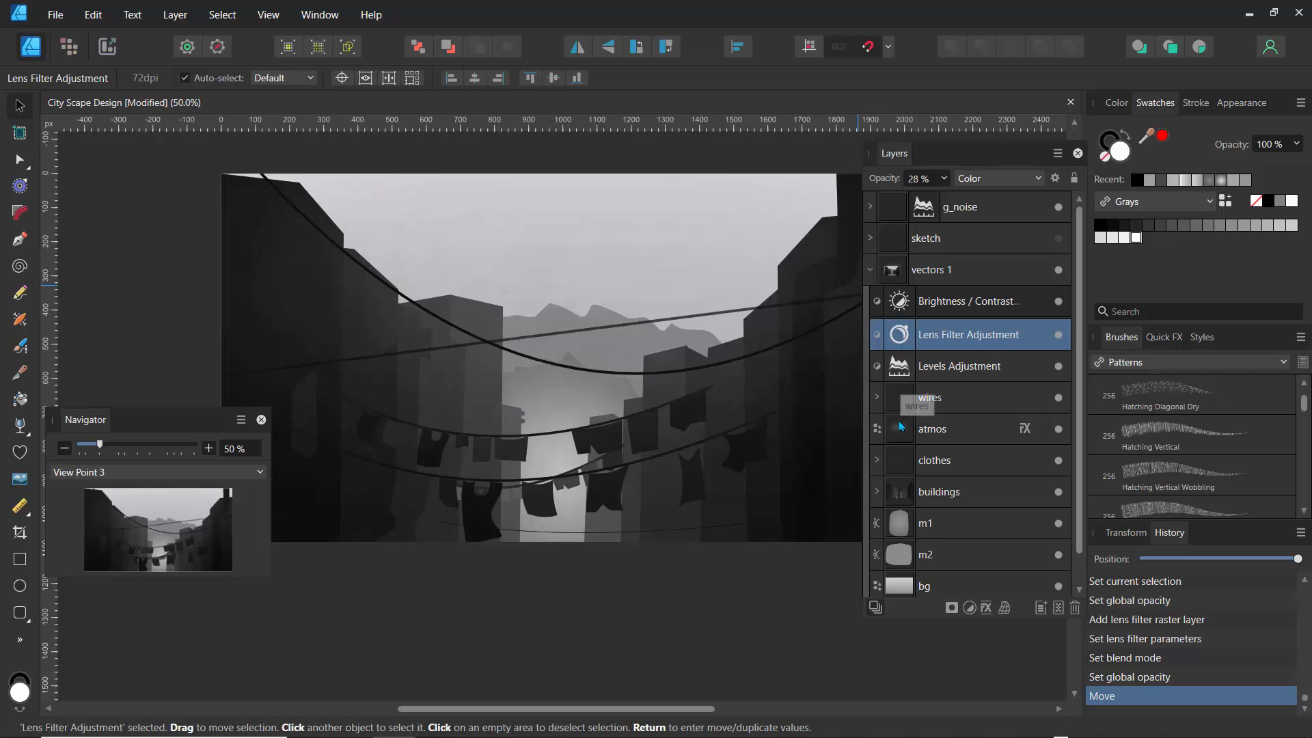
Add a Recolor adjustment directly above the Lens Filter and move its dialog clear of the upper artwork
left_click(969, 607)
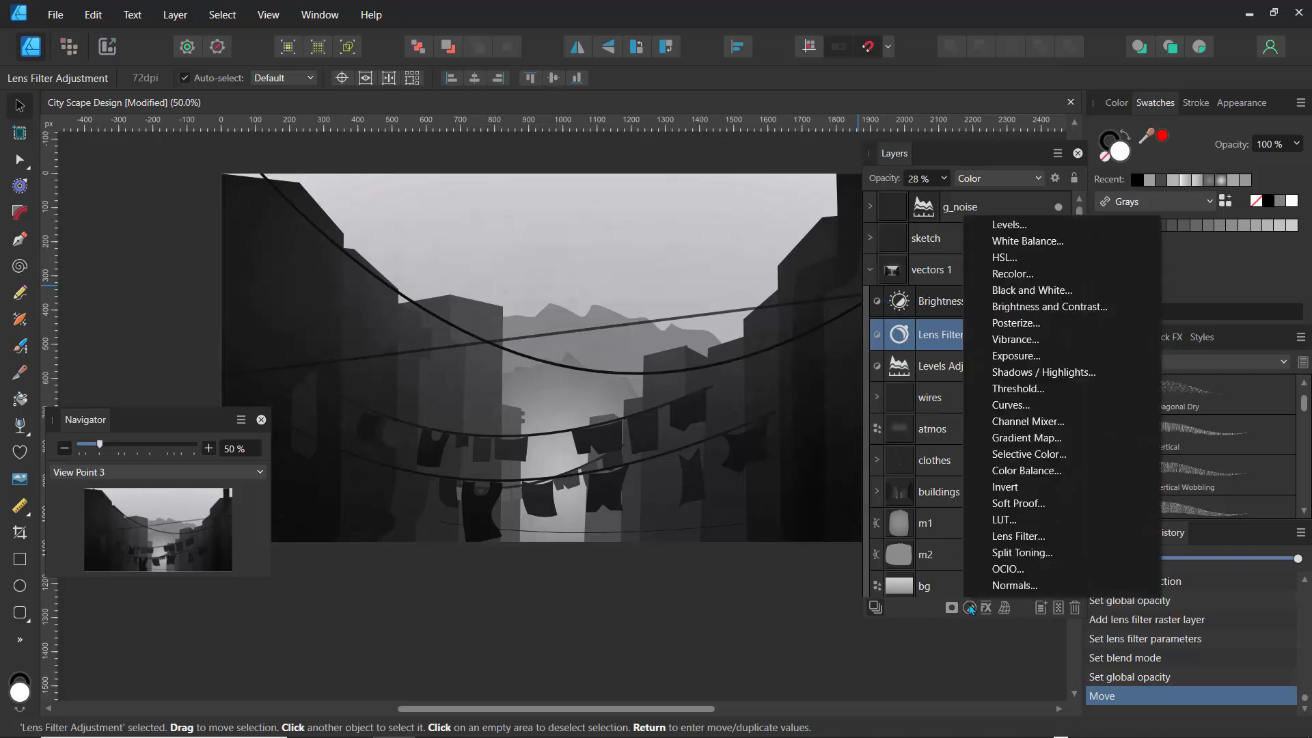
left_click(1016, 278)
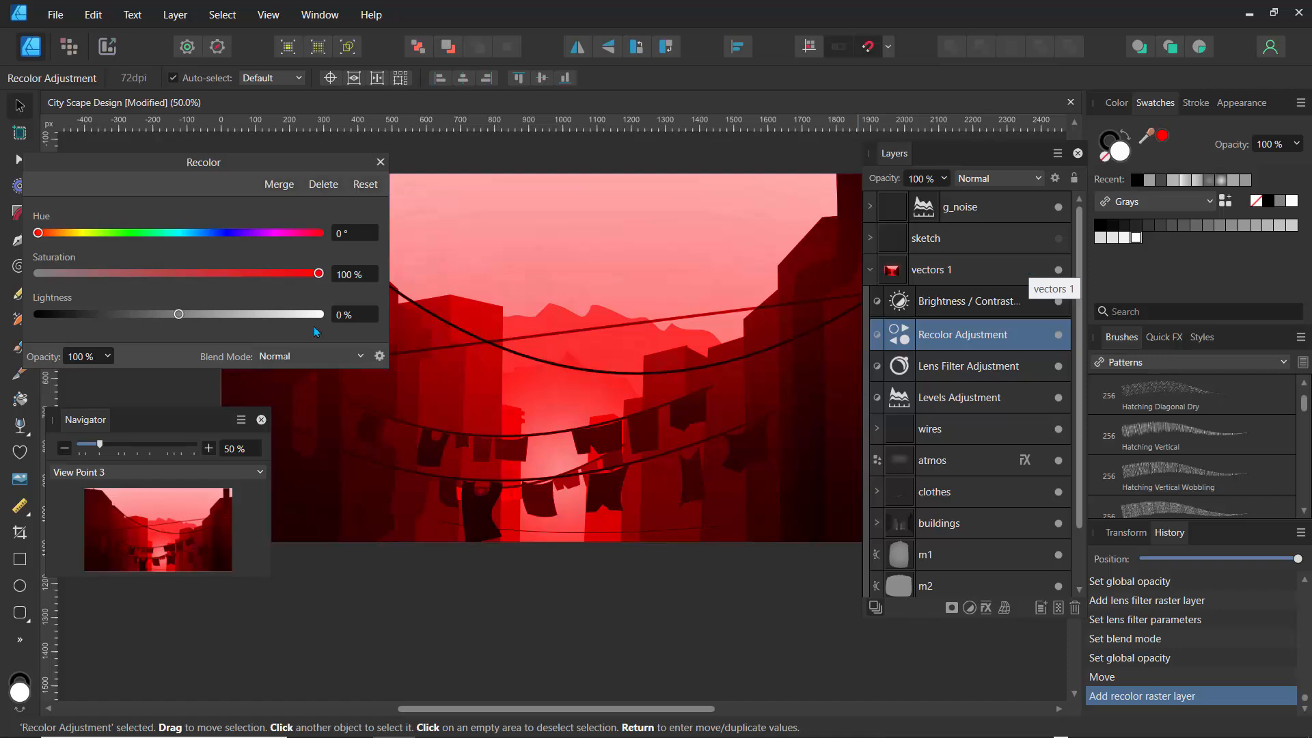
left_click_drag(166, 162, 849, 442)
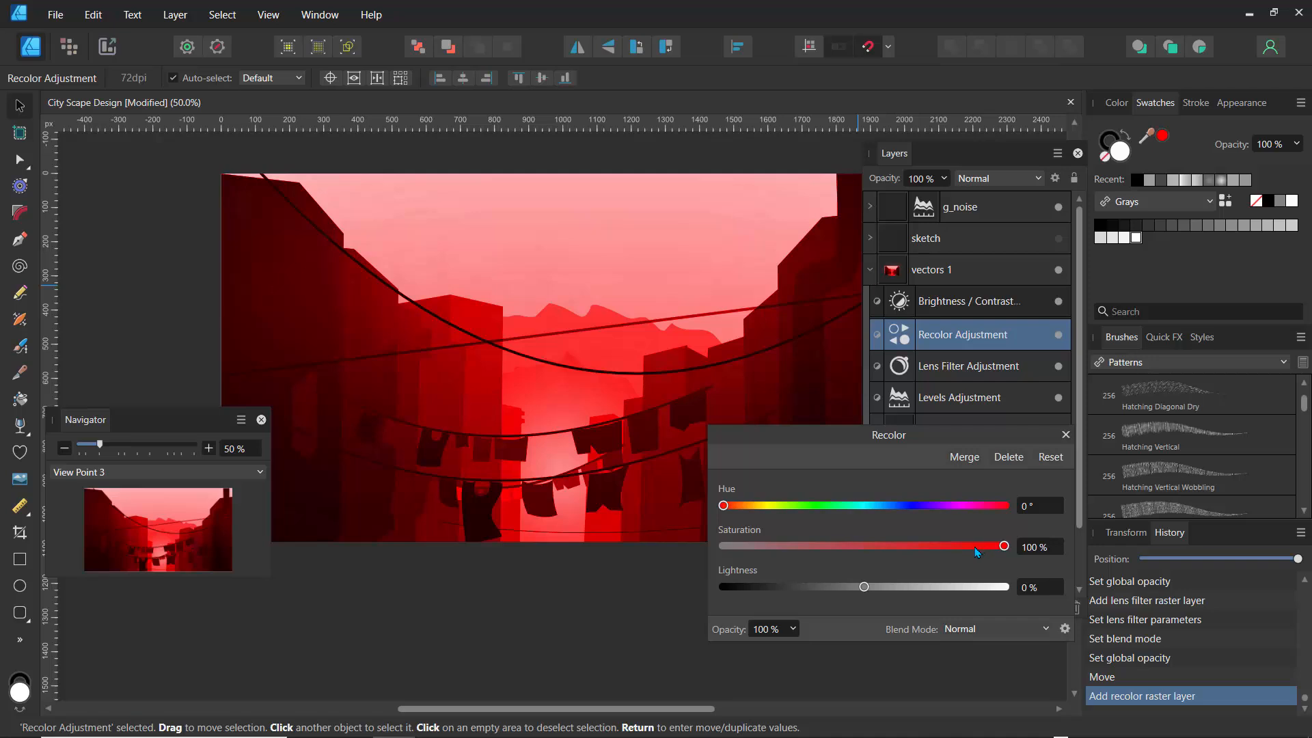
Set the Recolor adjustment's saturation to 9% and its hue to a warm 39.4°, closing the dialog
left_click_drag(977, 552, 751, 556)
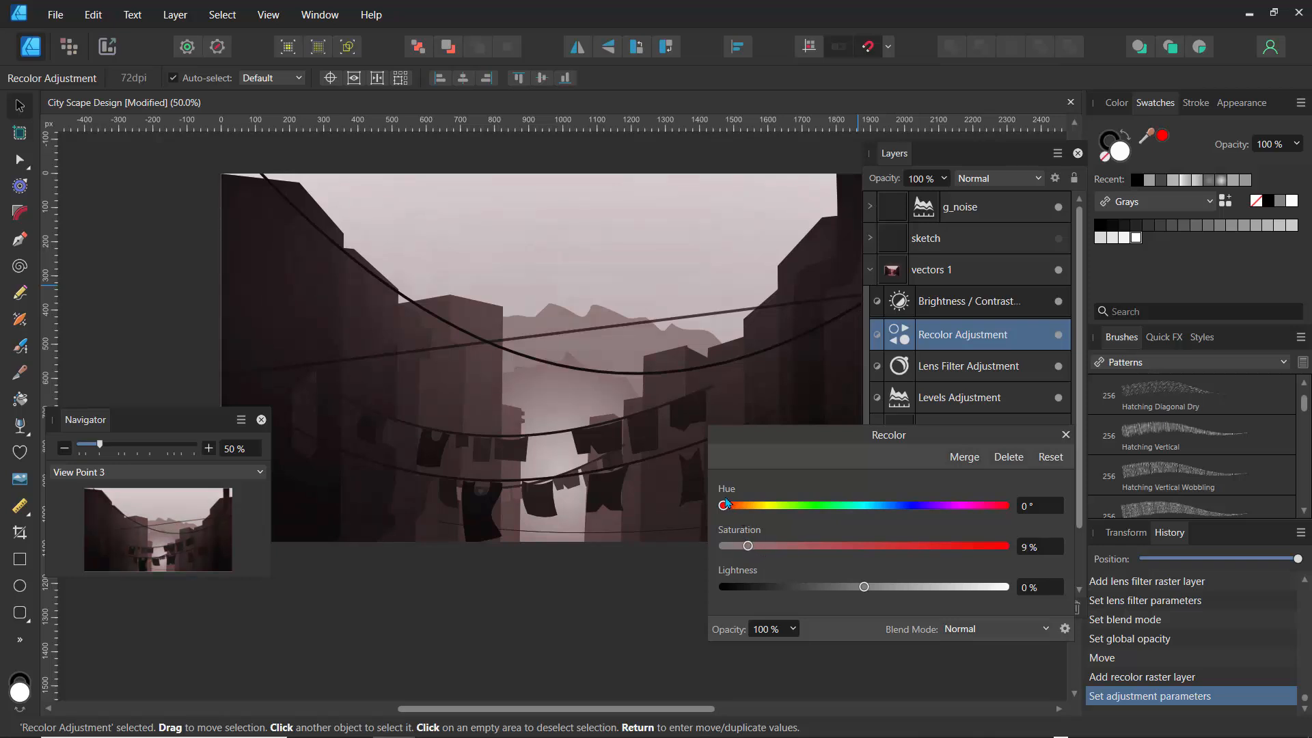
left_click_drag(725, 509, 754, 529)
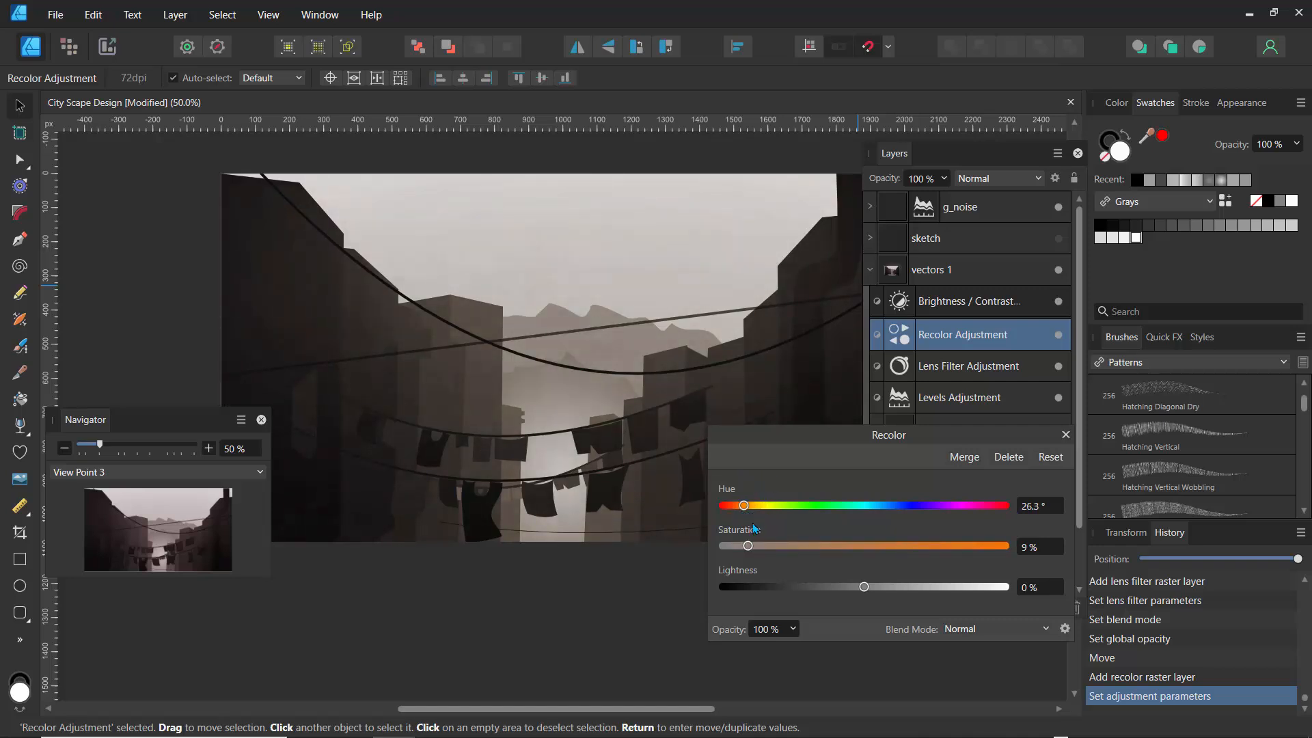
left_click(831, 510)
left_click_drag(832, 511, 790, 511)
left_click(868, 506)
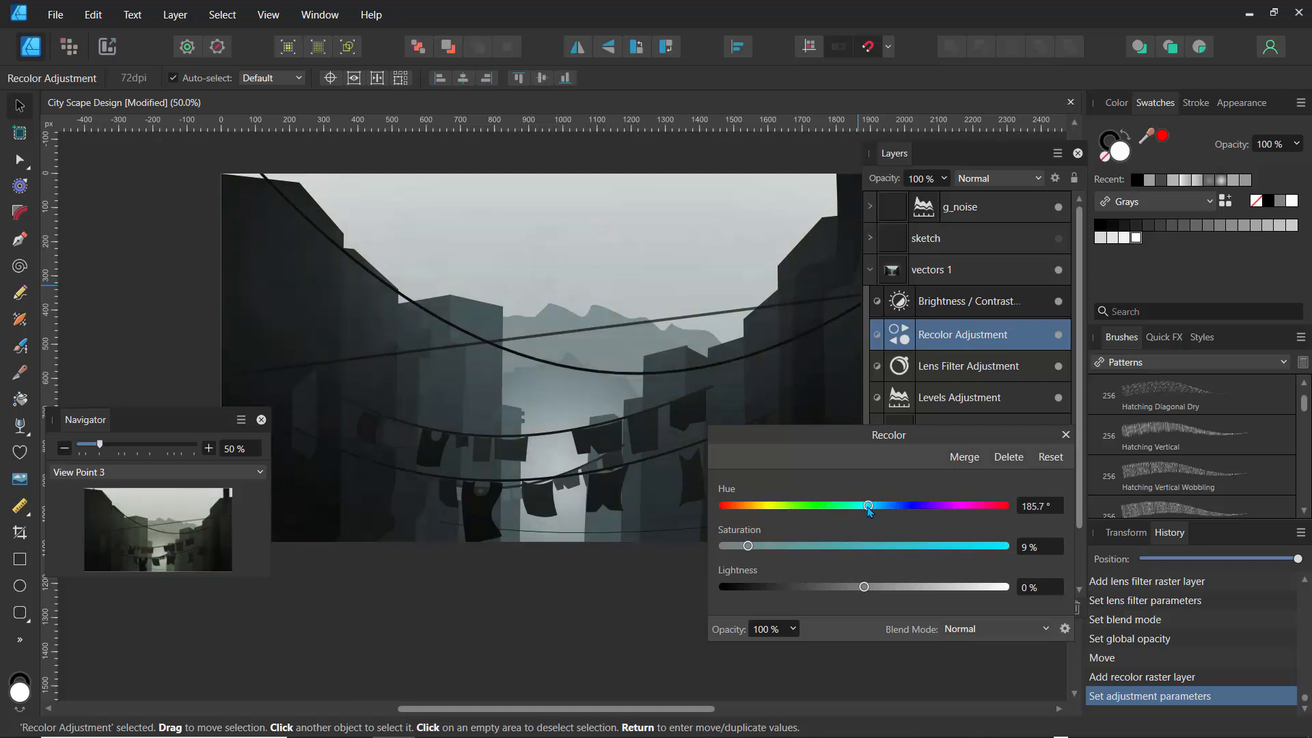
left_click(756, 506)
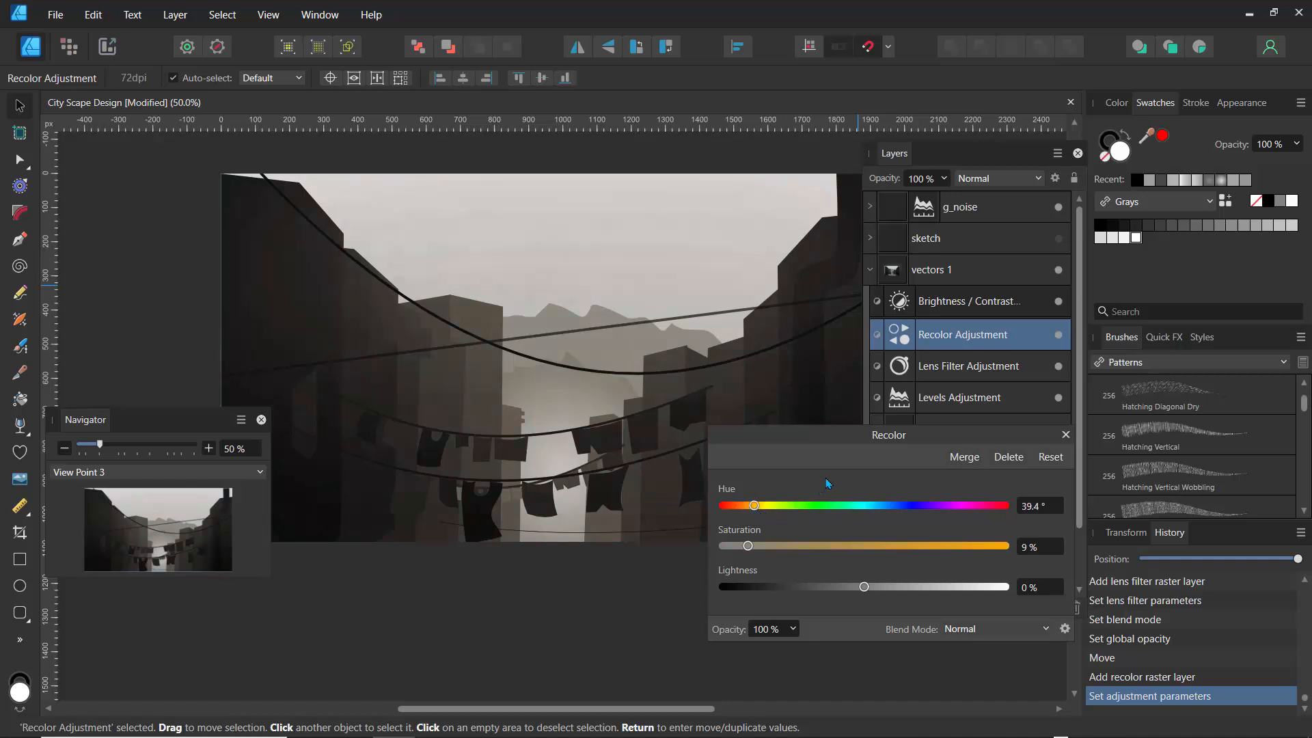
left_click(1067, 436)
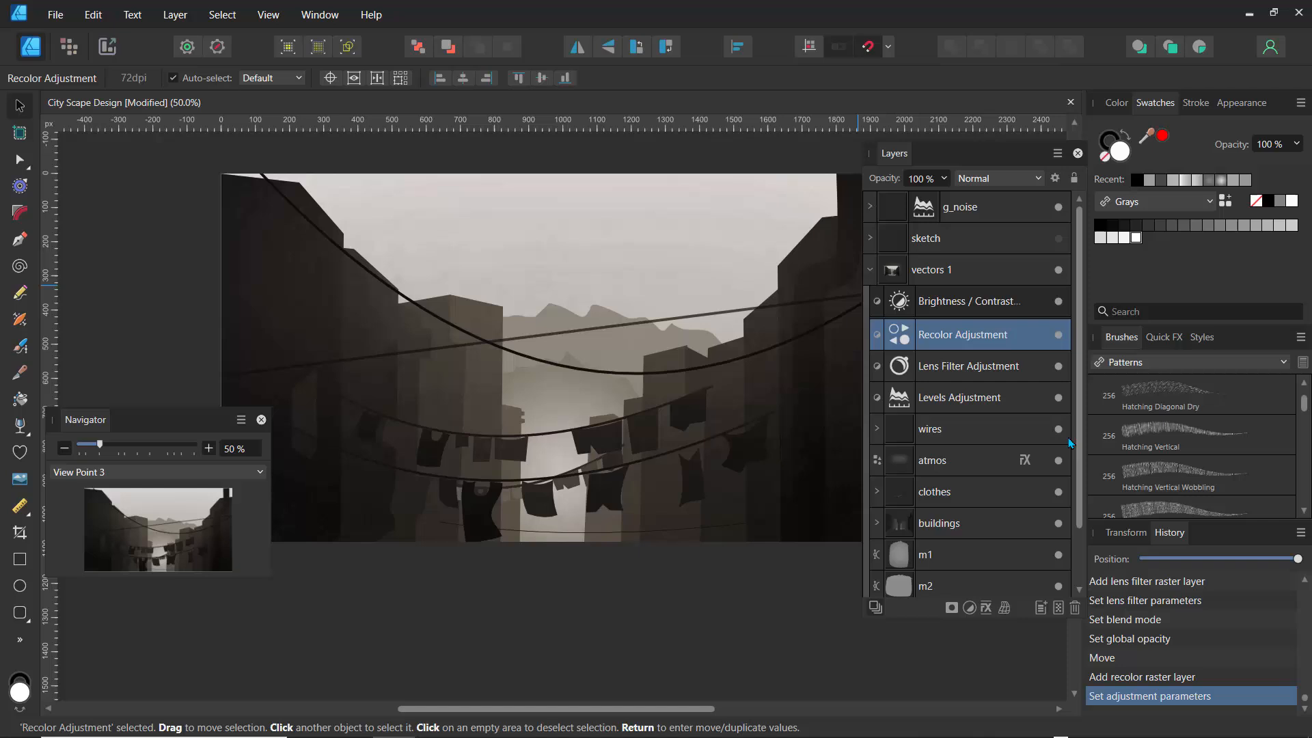
Add a mask to the Recolor adjustment and try a transparency gradient on it
left_click(952, 608)
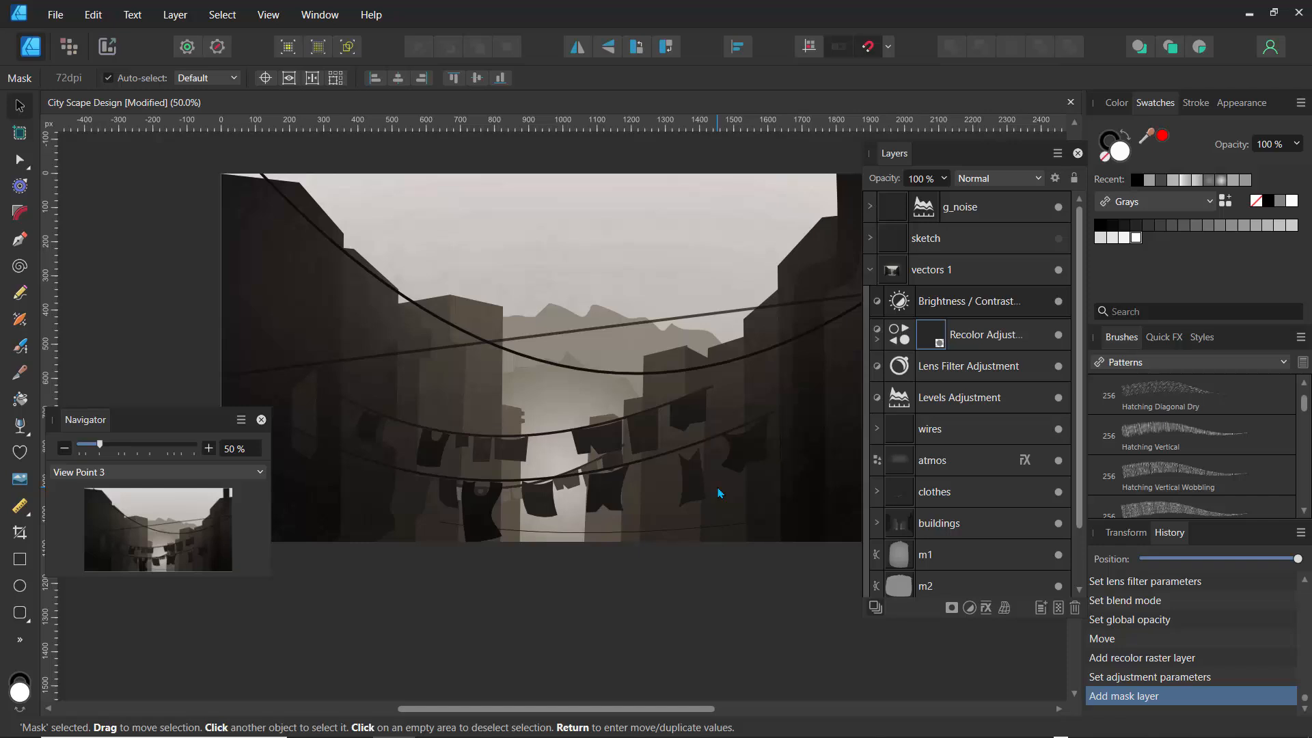
left_click(19, 429)
left_click(52, 449)
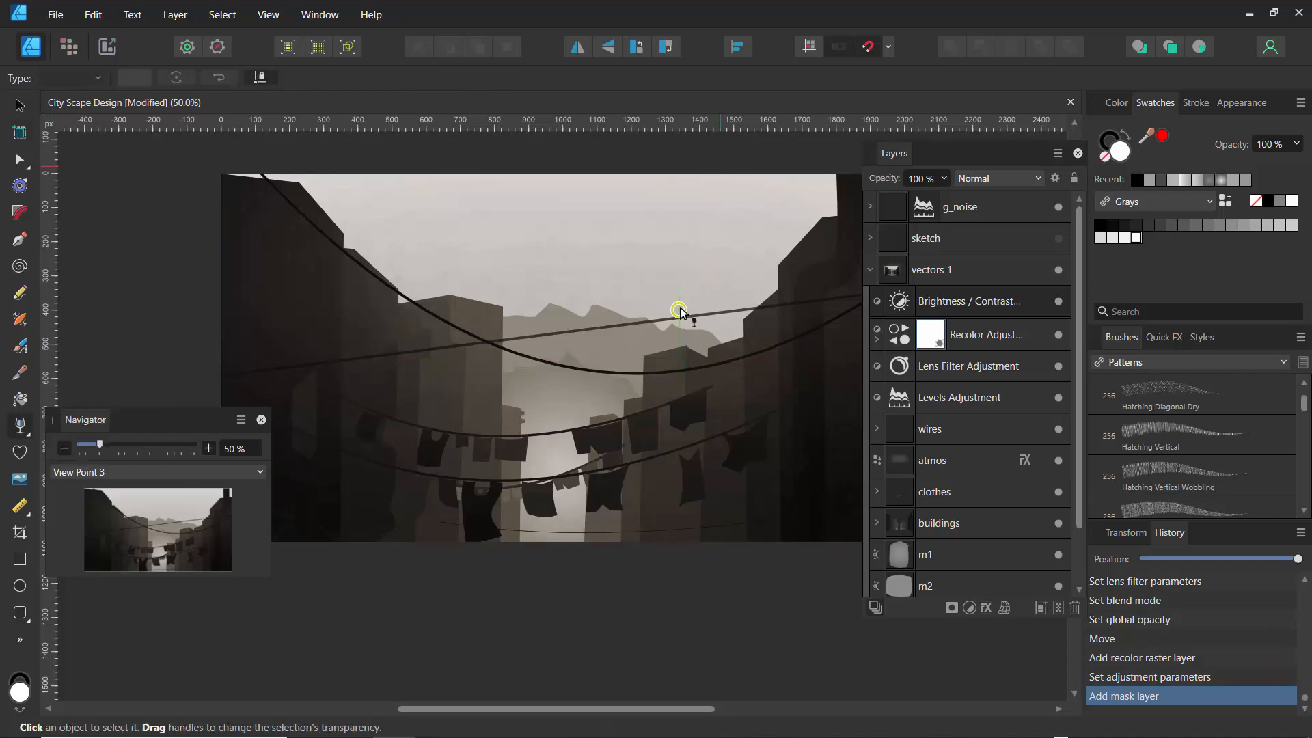
left_click_drag(679, 298, 745, 360)
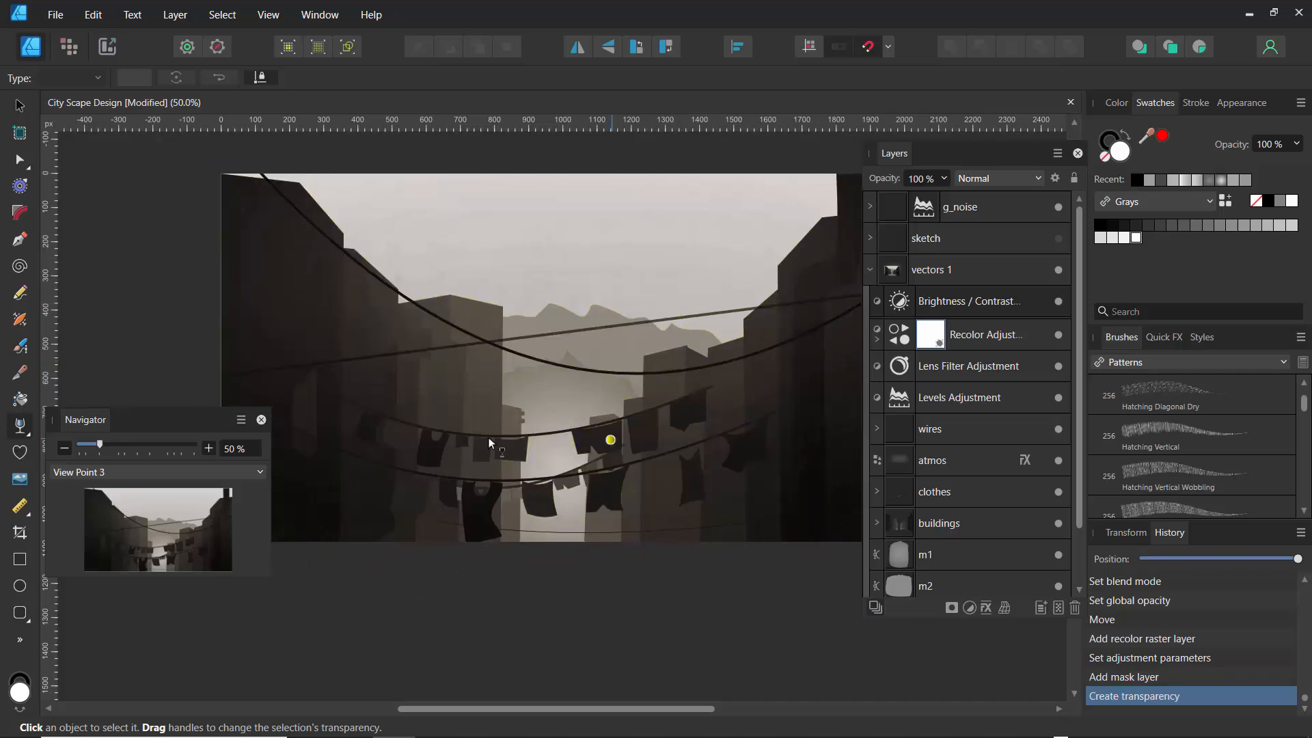
Fill the Recolor mask with a linear white-to-grey gradient from the artwork's upper-left corner towards its middle, with the midpoint nearer the grey end
left_click_drag(19, 426, 65, 427)
left_click_drag(275, 173, 568, 570)
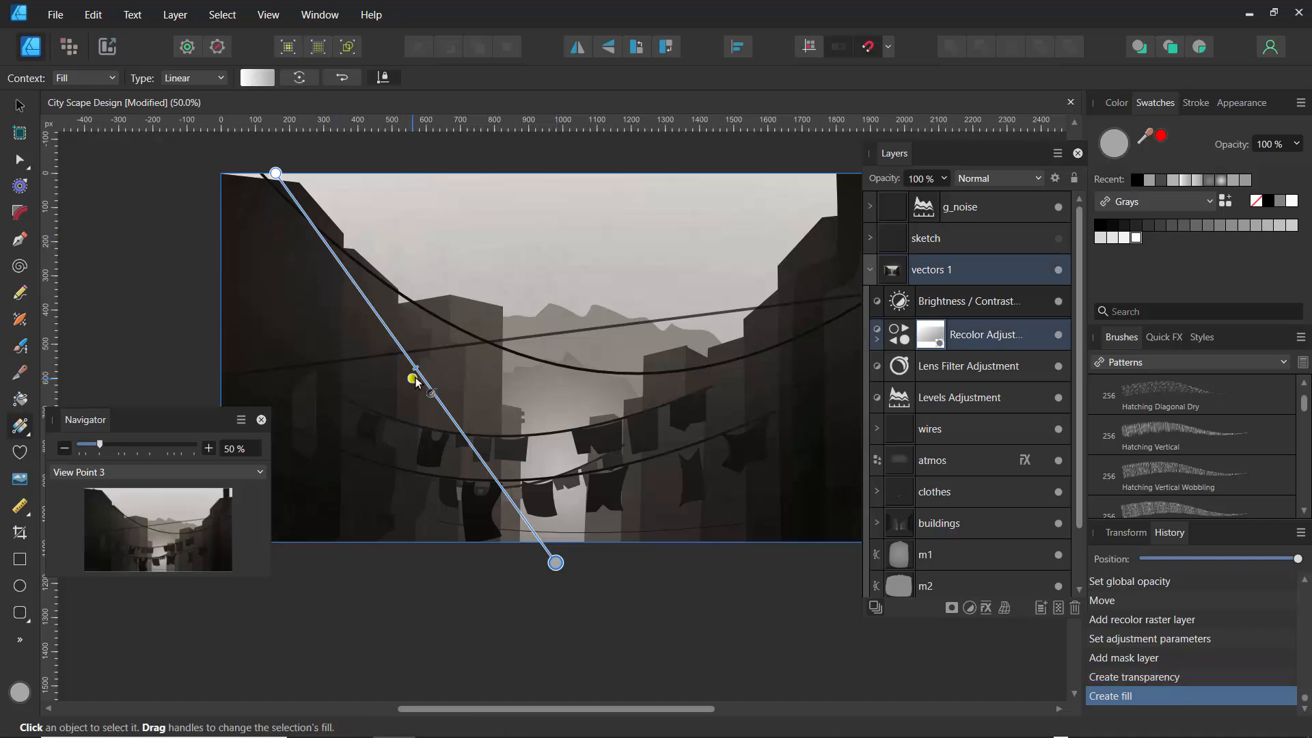
left_click_drag(415, 368, 467, 462)
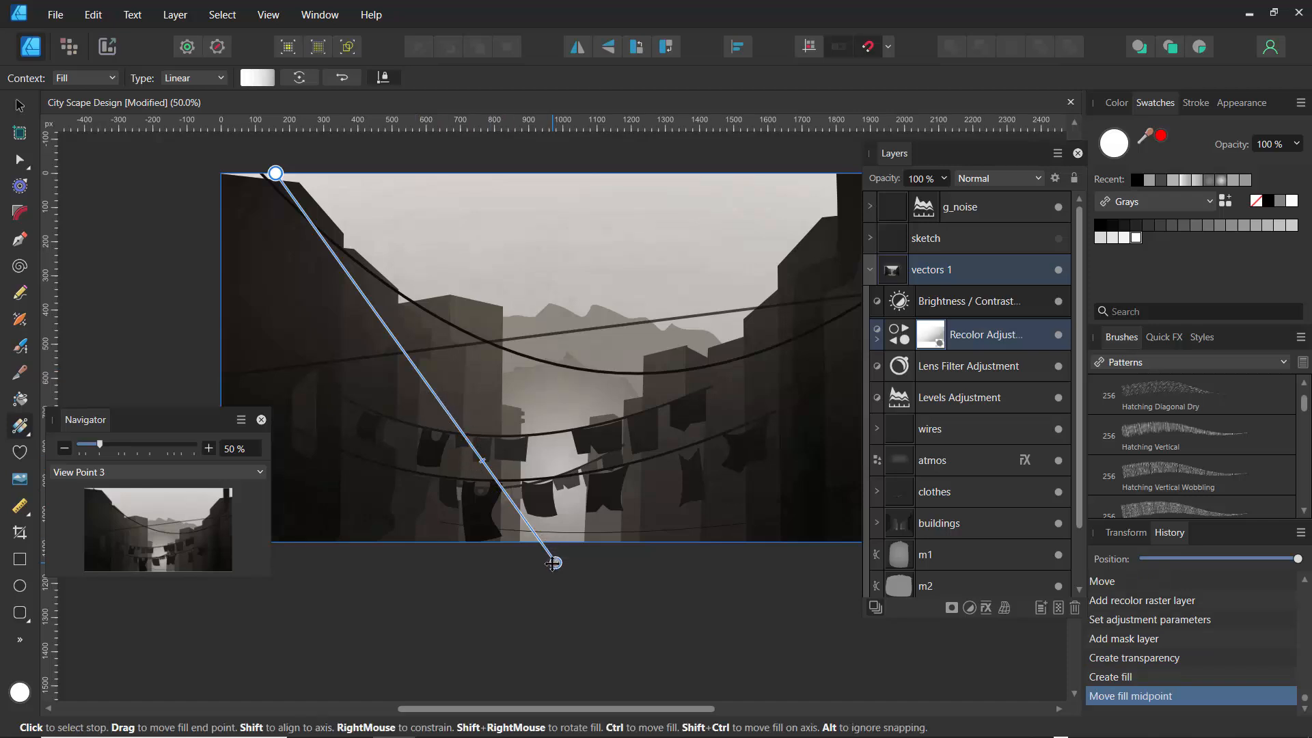
left_click_drag(556, 563, 562, 358)
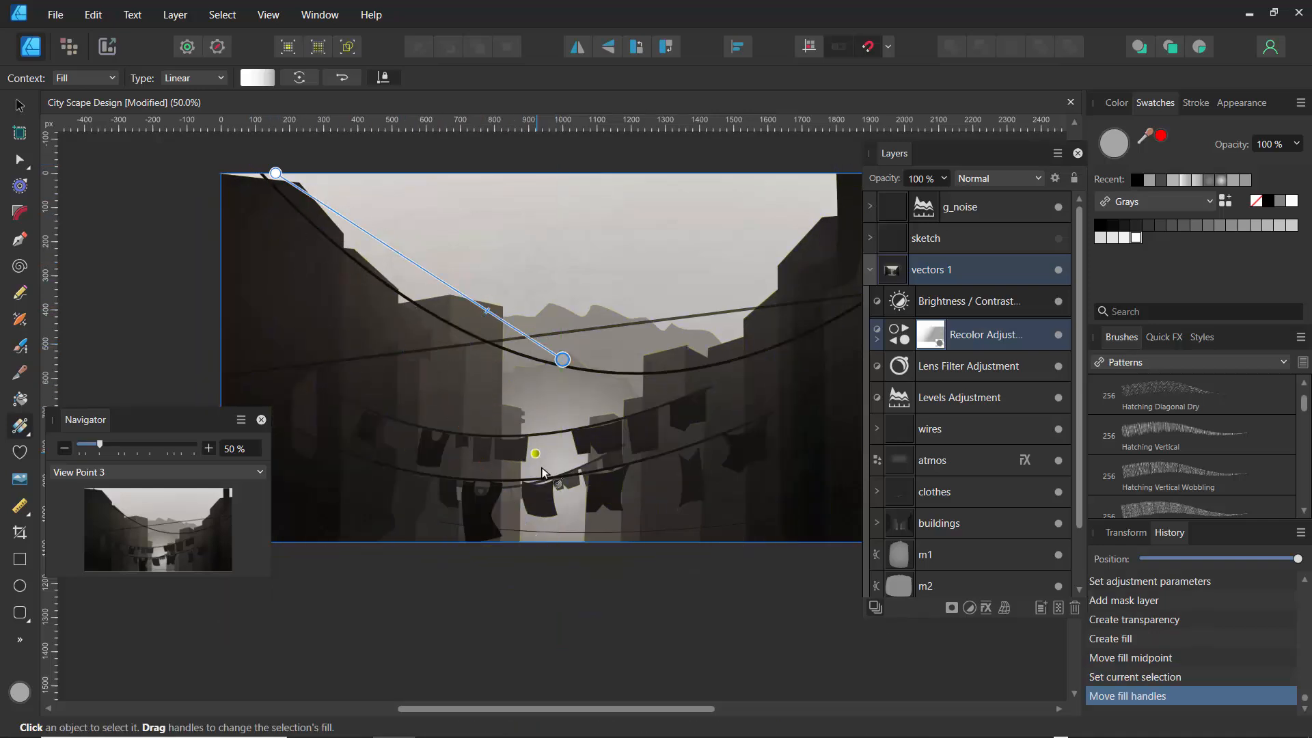
Raise the Lens Filter adjustment's opacity to 75%
left_click(900, 370)
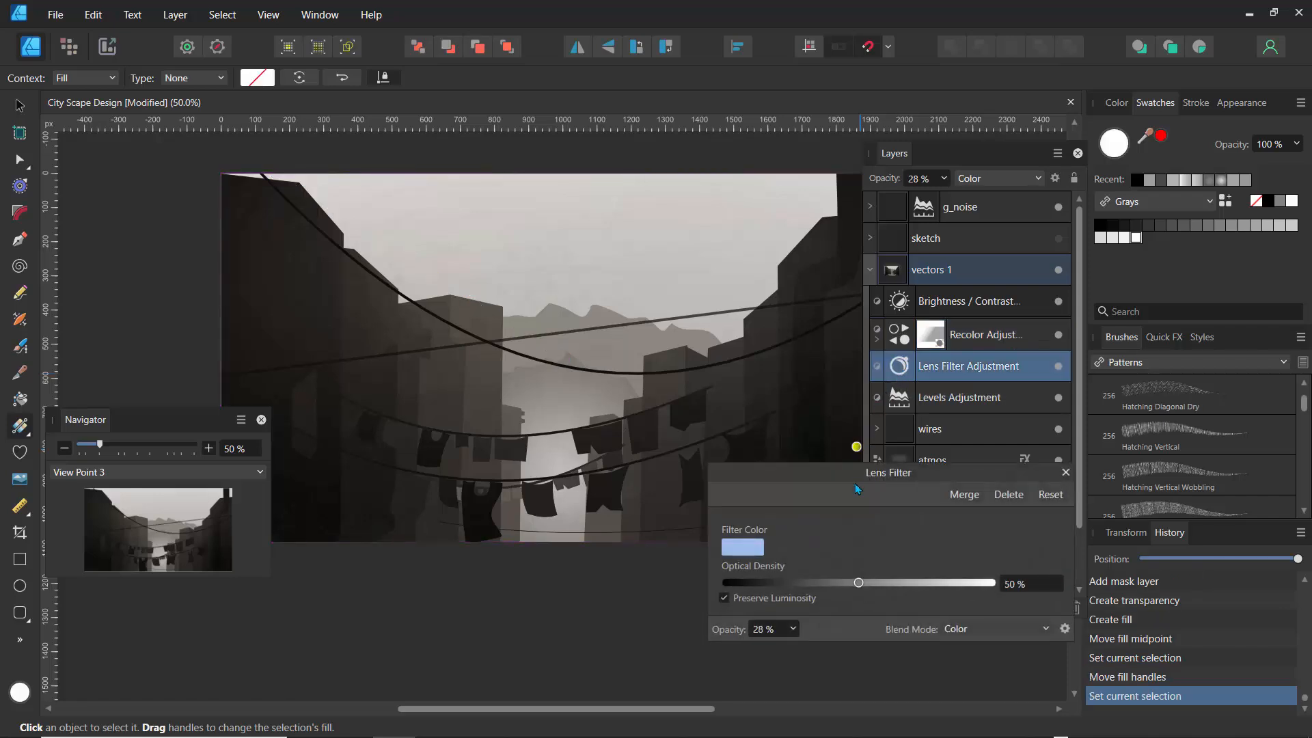
left_click(945, 178)
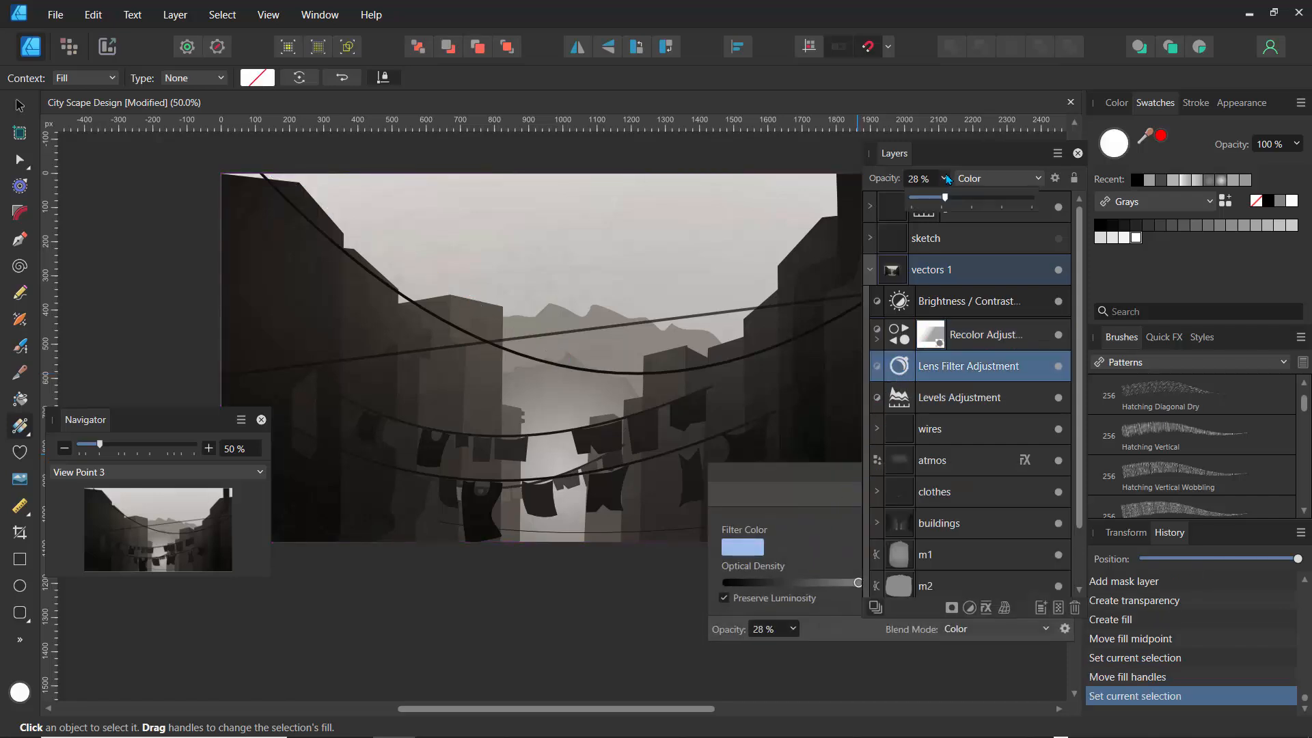
left_click_drag(948, 200, 1000, 203)
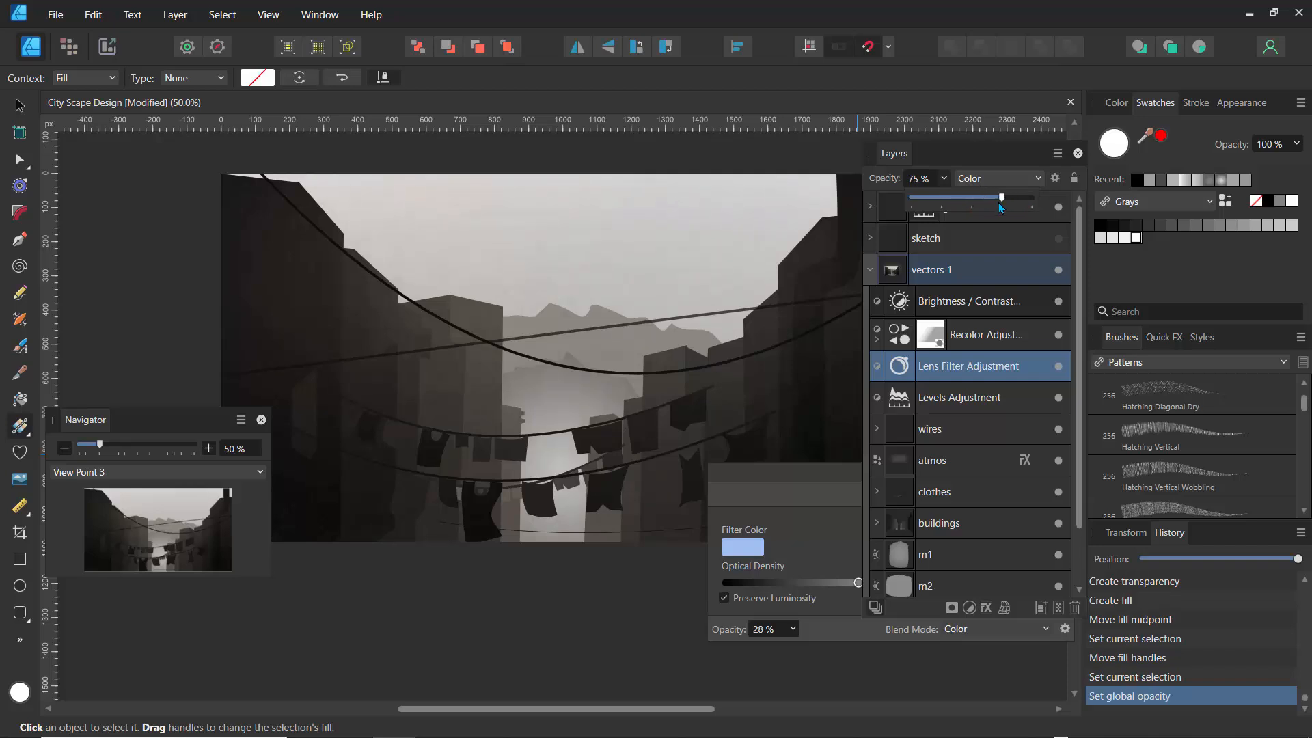
Move the Lens Filter dialog clear of the layer list and set its optical density to 73%
left_click(768, 487)
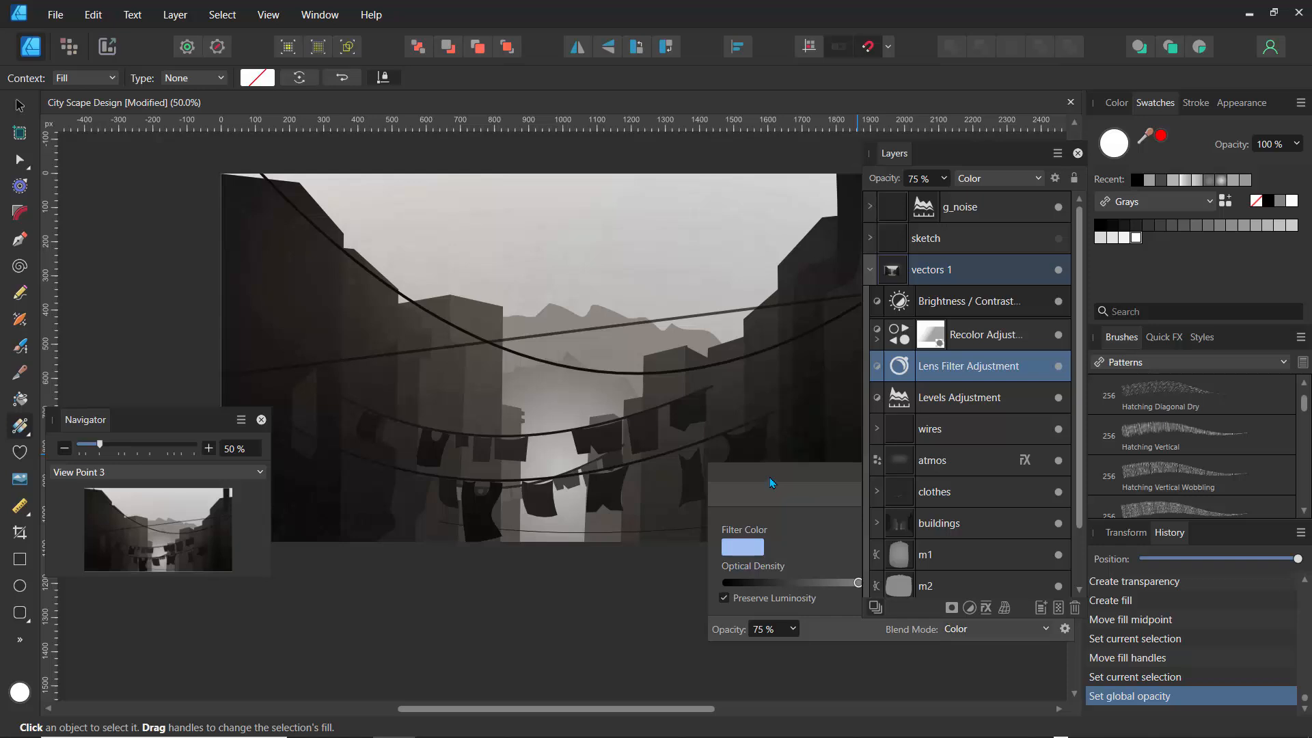
left_click_drag(767, 479, 685, 441)
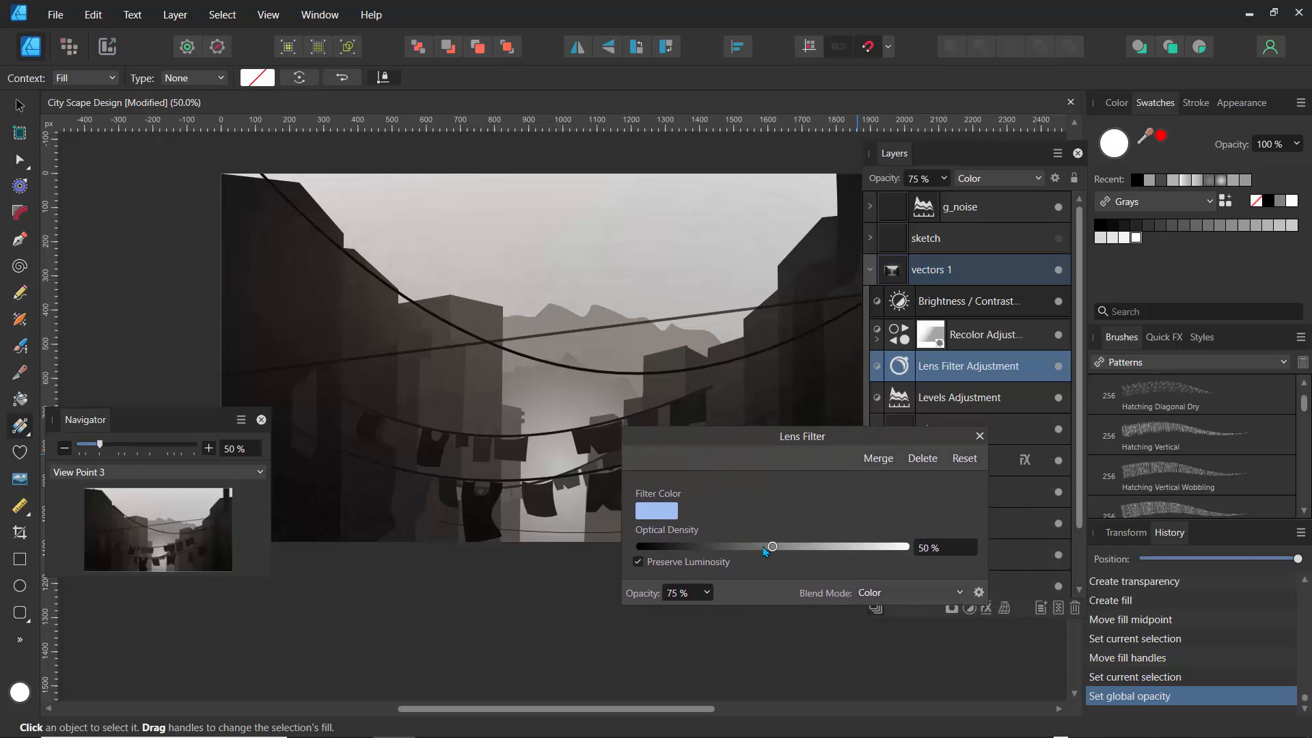
left_click_drag(765, 551, 716, 546)
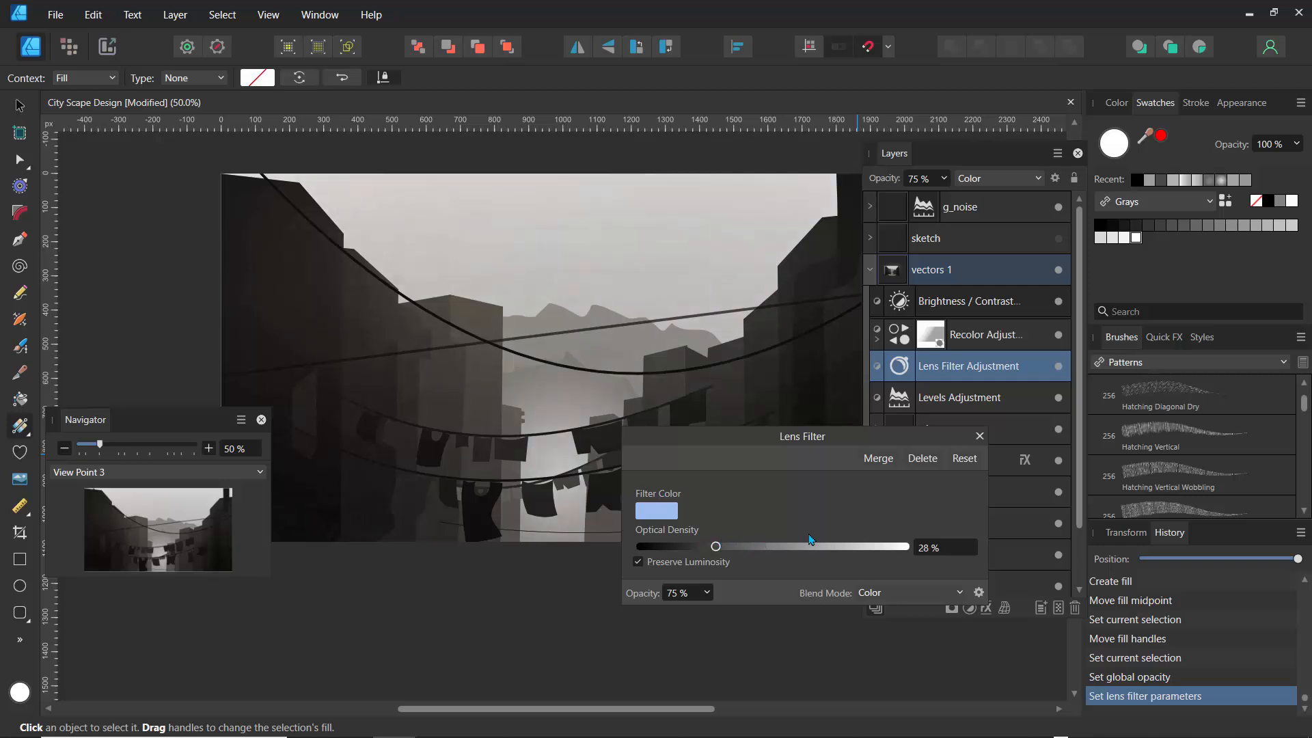
left_click_drag(809, 540, 833, 546)
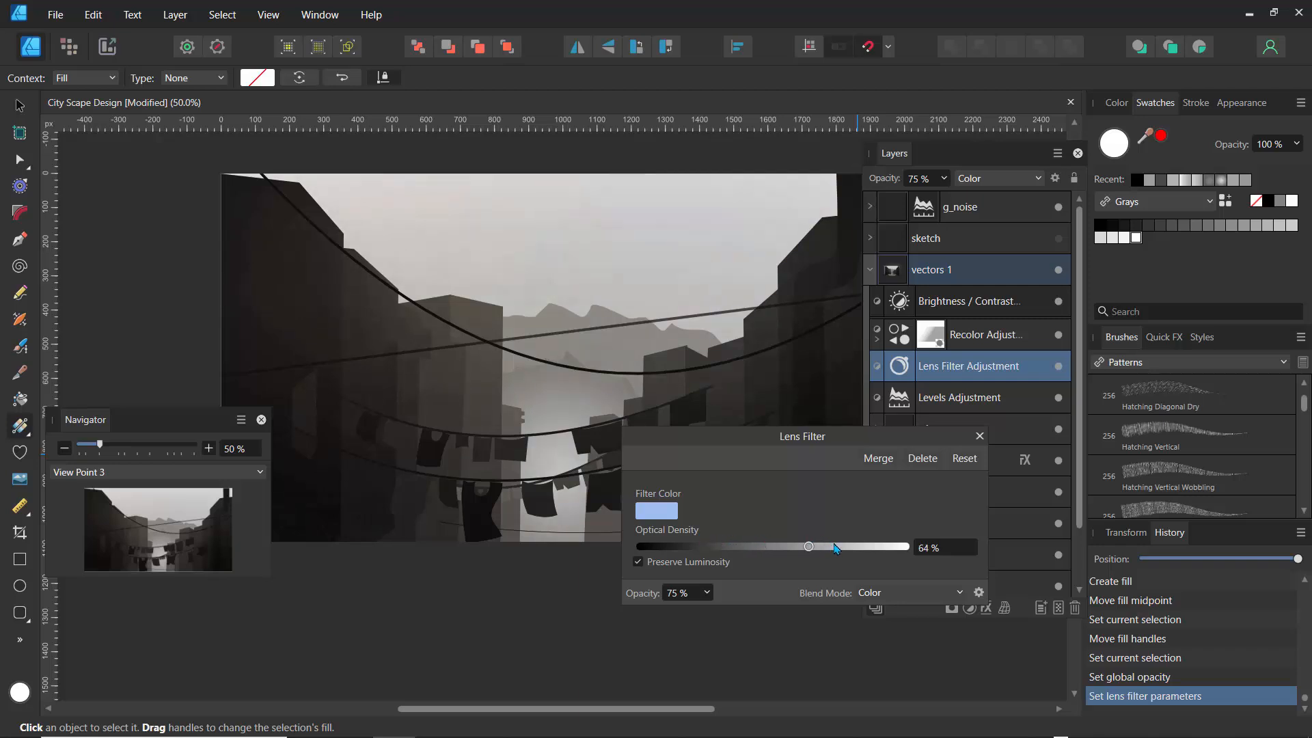
Try a warm orange filter colour, settle the Lens Filter on muted teal 6F9AA2 and close its dialog
left_click(661, 518)
left_click(707, 655)
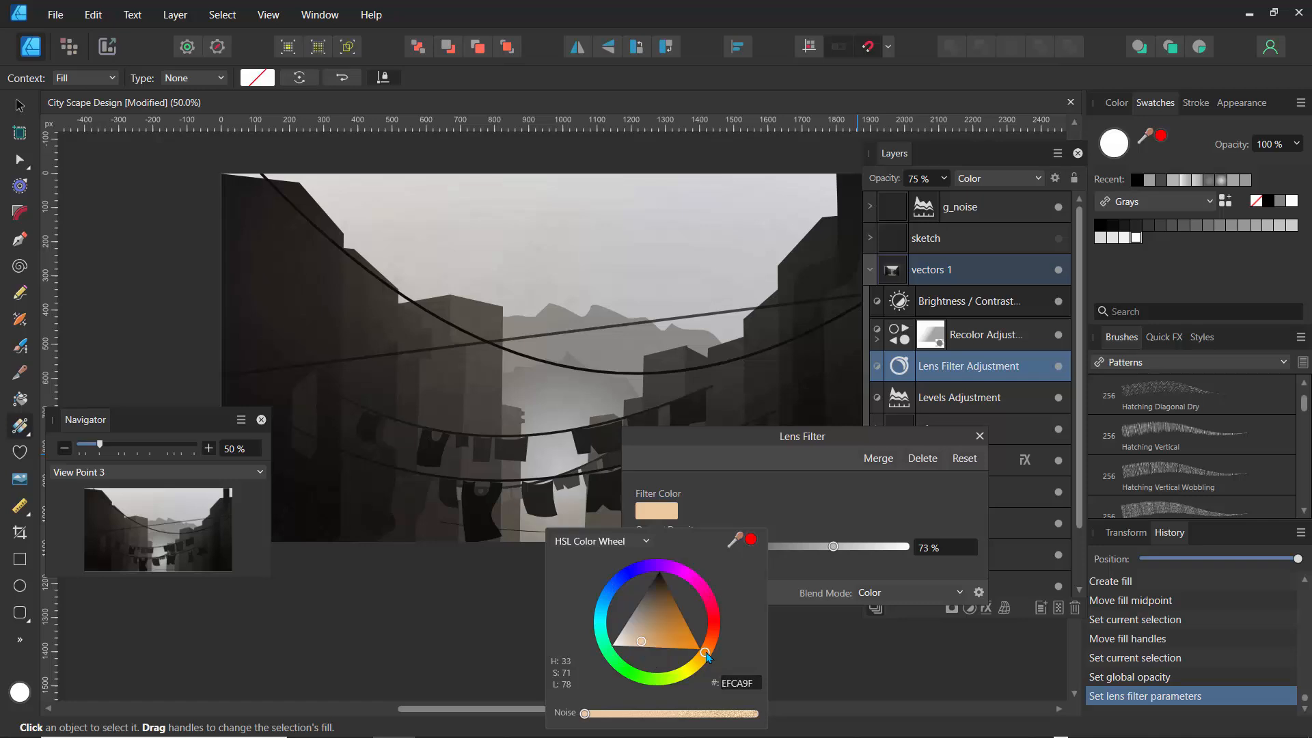
left_click_drag(706, 654, 708, 653)
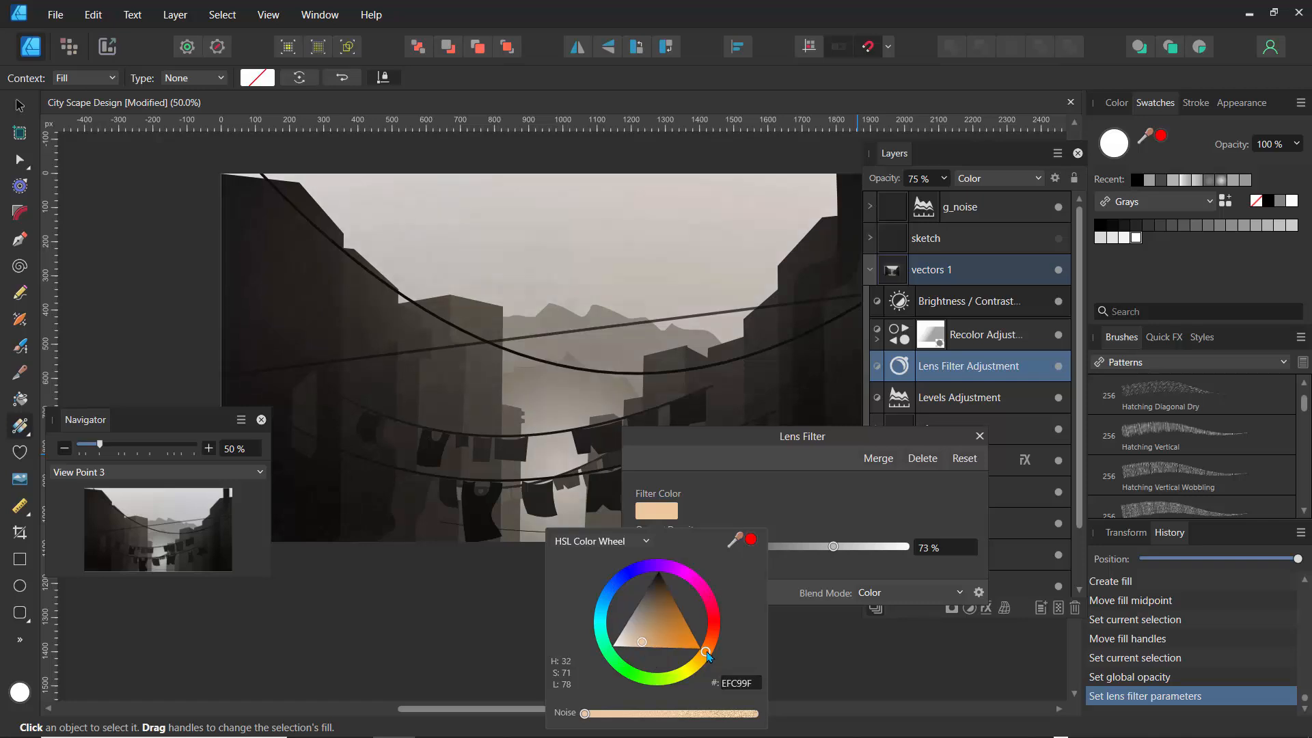
left_click(601, 617)
left_click_drag(650, 619, 674, 623)
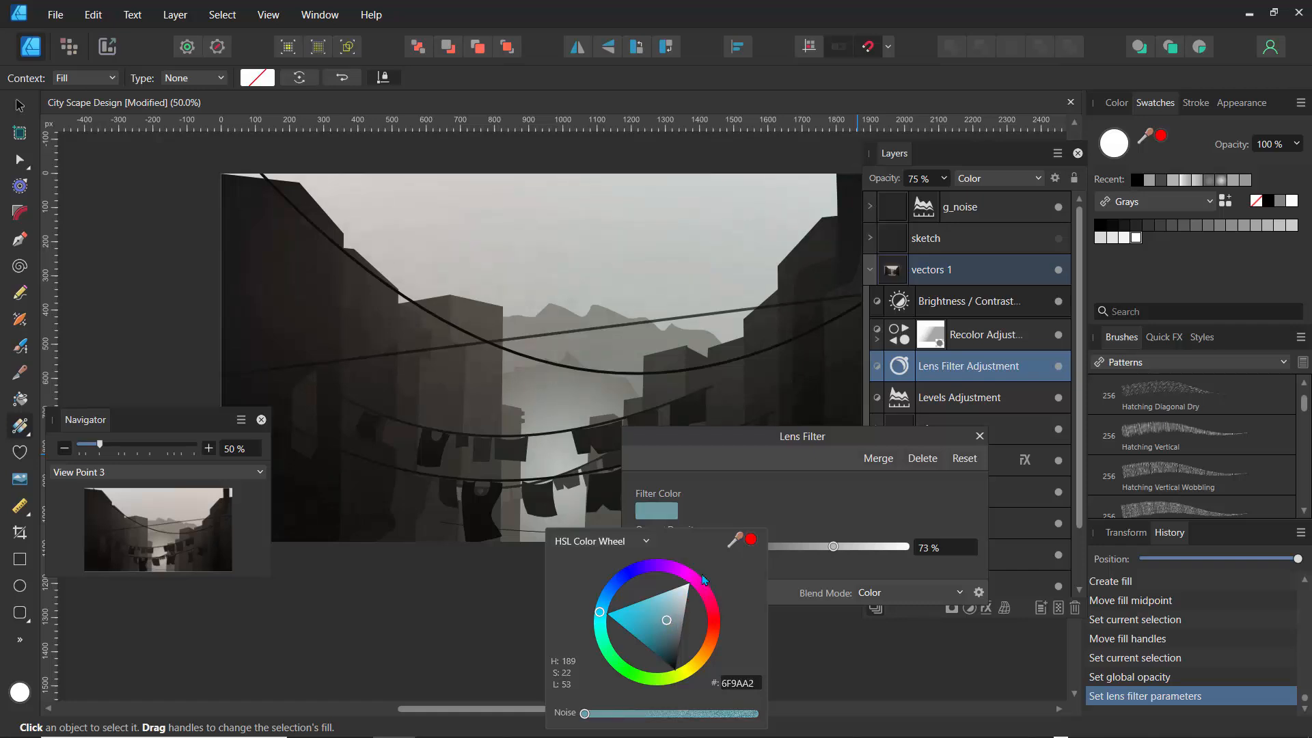
left_click(979, 441)
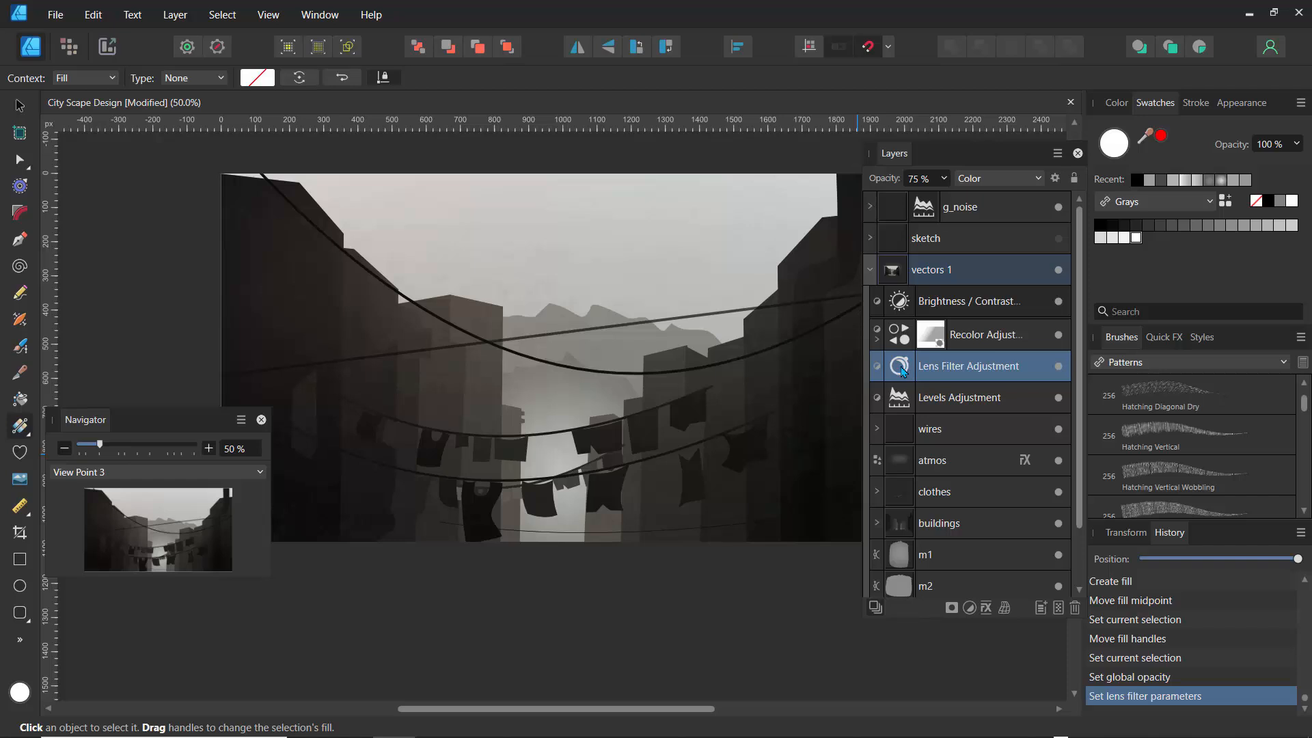
Move the Lens Filter adjustment above the Recolor adjustment and add a mask layer to it
left_click_drag(905, 368, 902, 329)
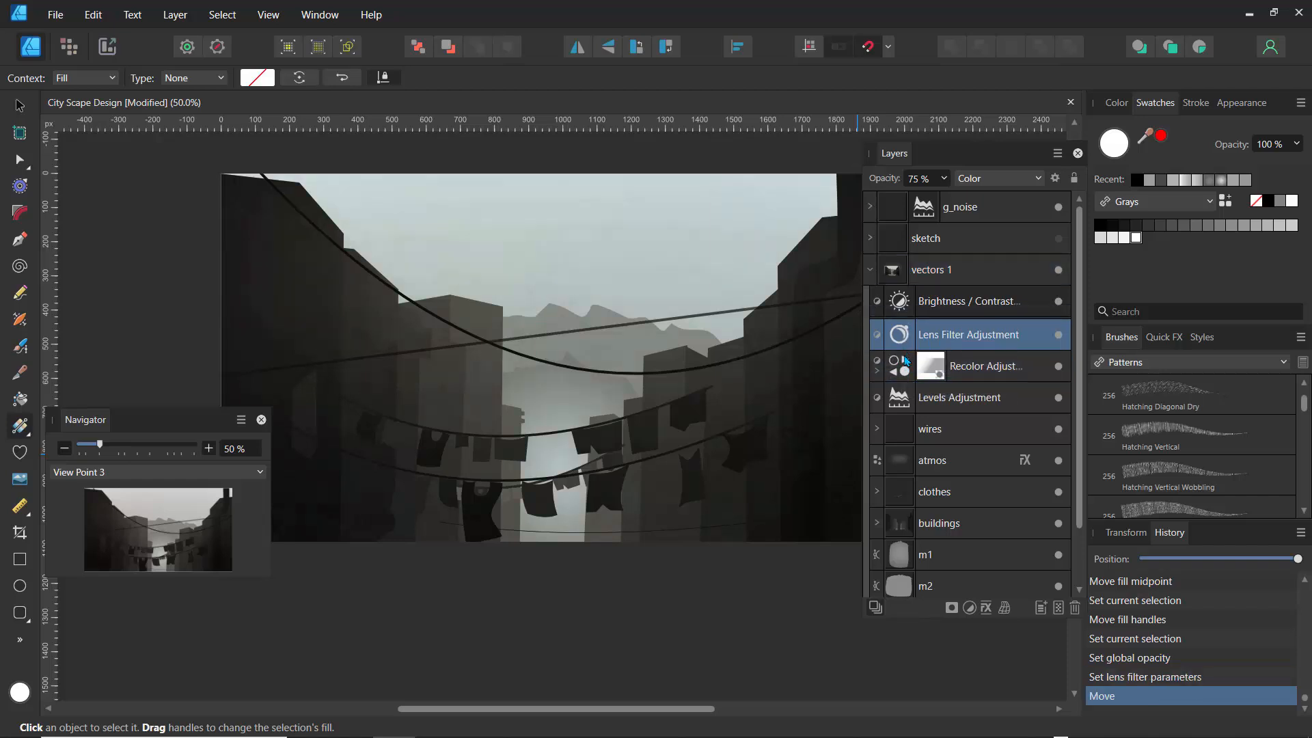
left_click(1059, 335)
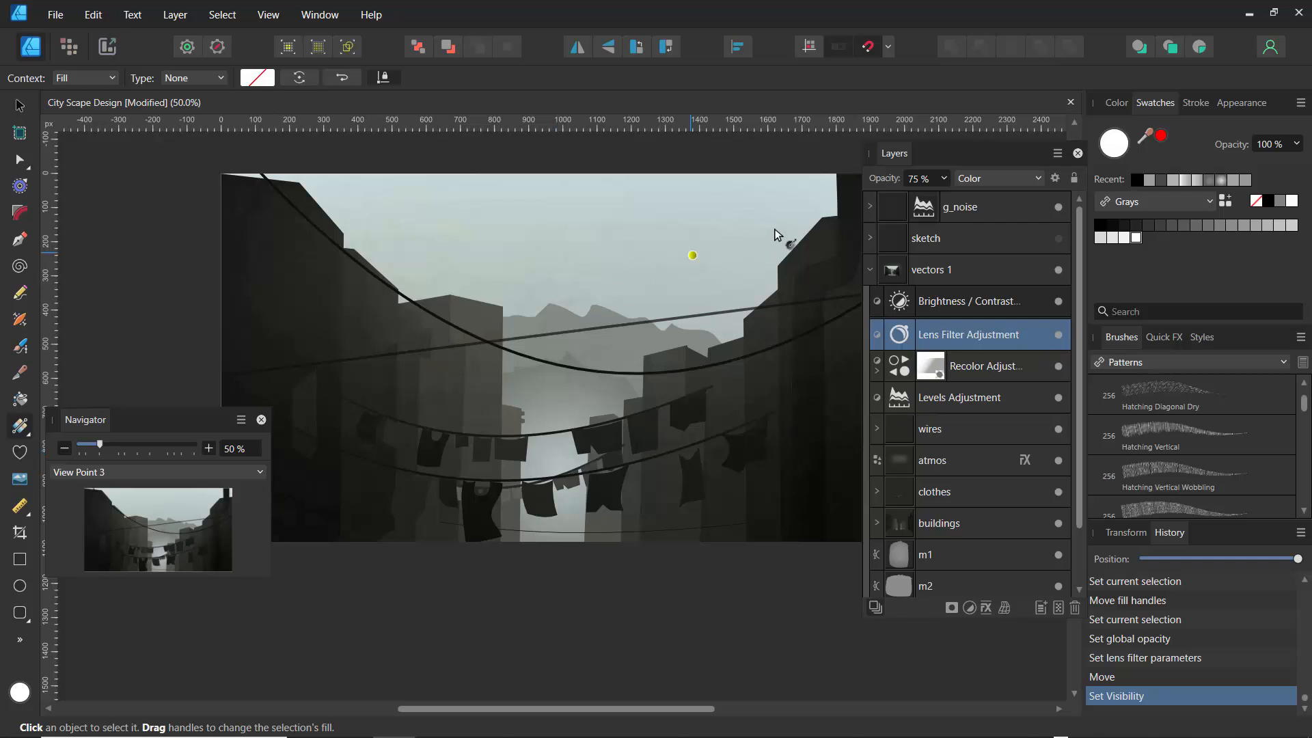
left_click(953, 607)
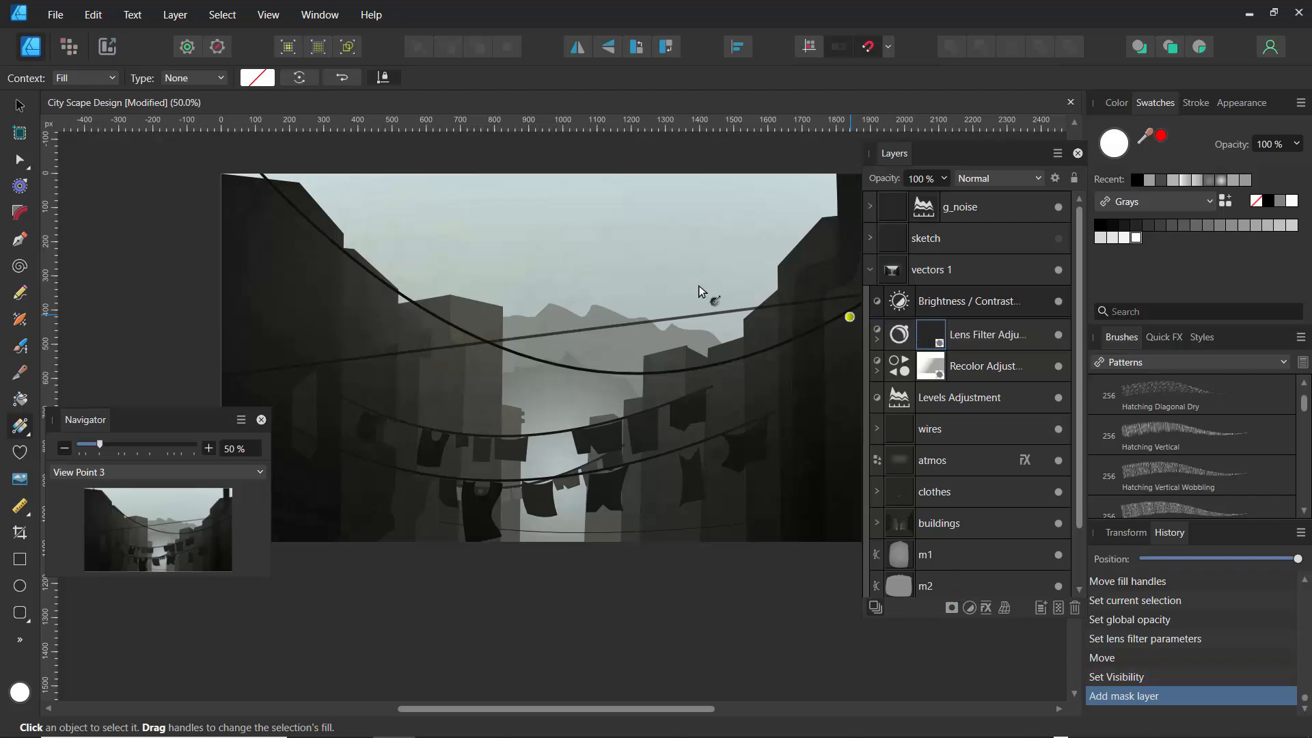
Fill the Lens Filter mask with a linear white-to-grey gradient, laid horizontally from the right-hand buildings to beyond the artwork's right edge
left_click_drag(610, 583, 778, 288)
left_click_drag(788, 242, 802, 248)
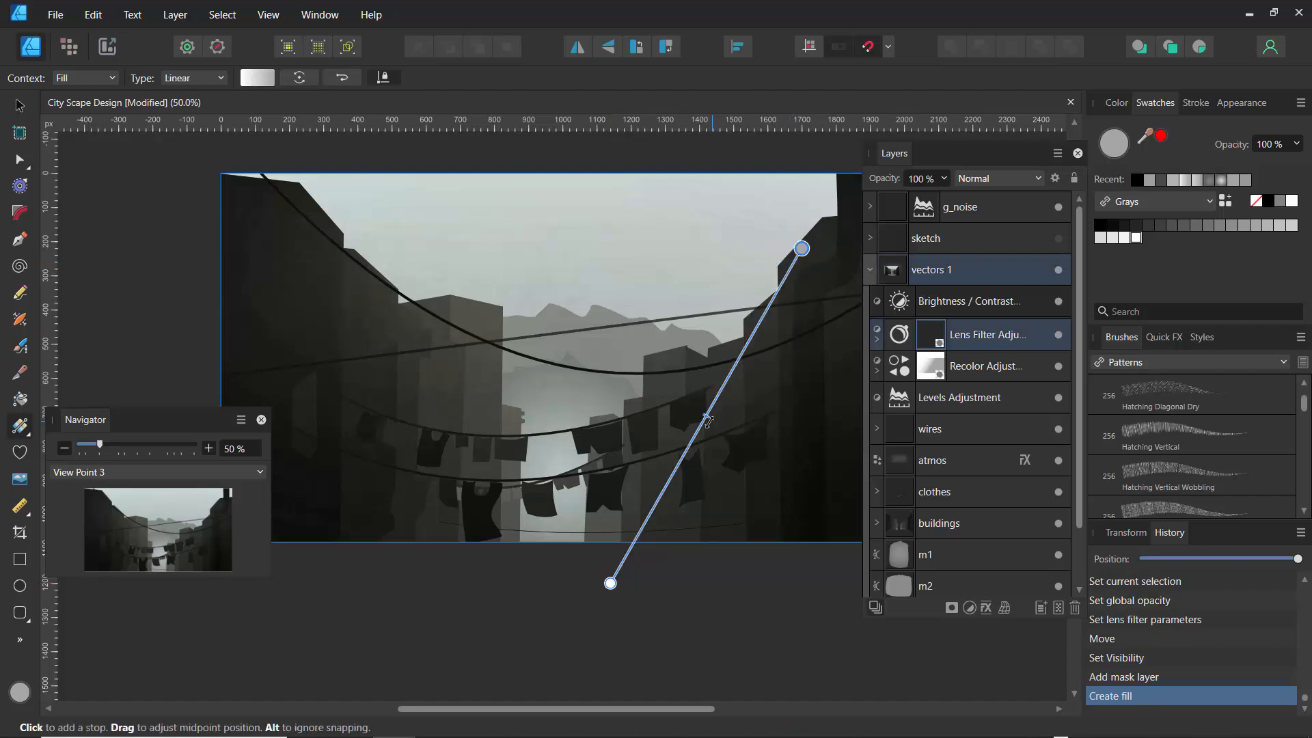
left_click_drag(707, 416, 785, 277)
left_click_drag(611, 583, 610, 248)
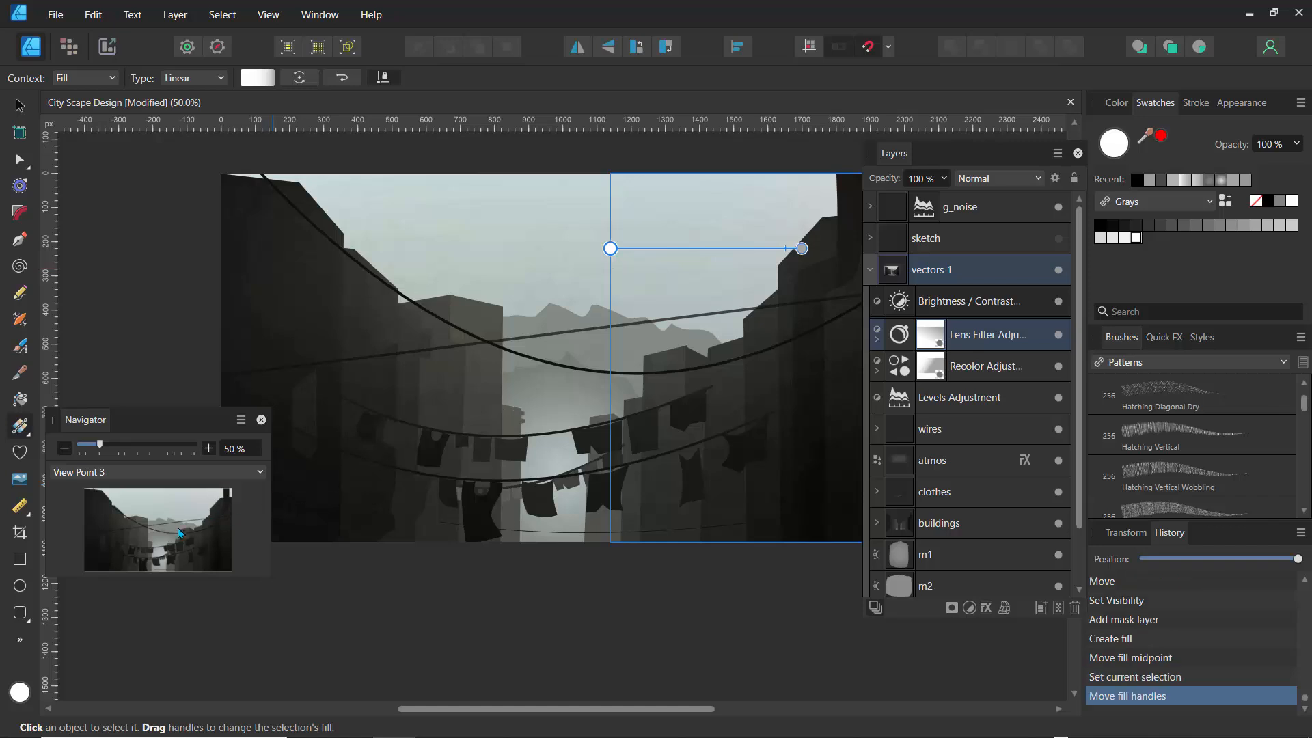
left_click_drag(170, 532, 193, 539)
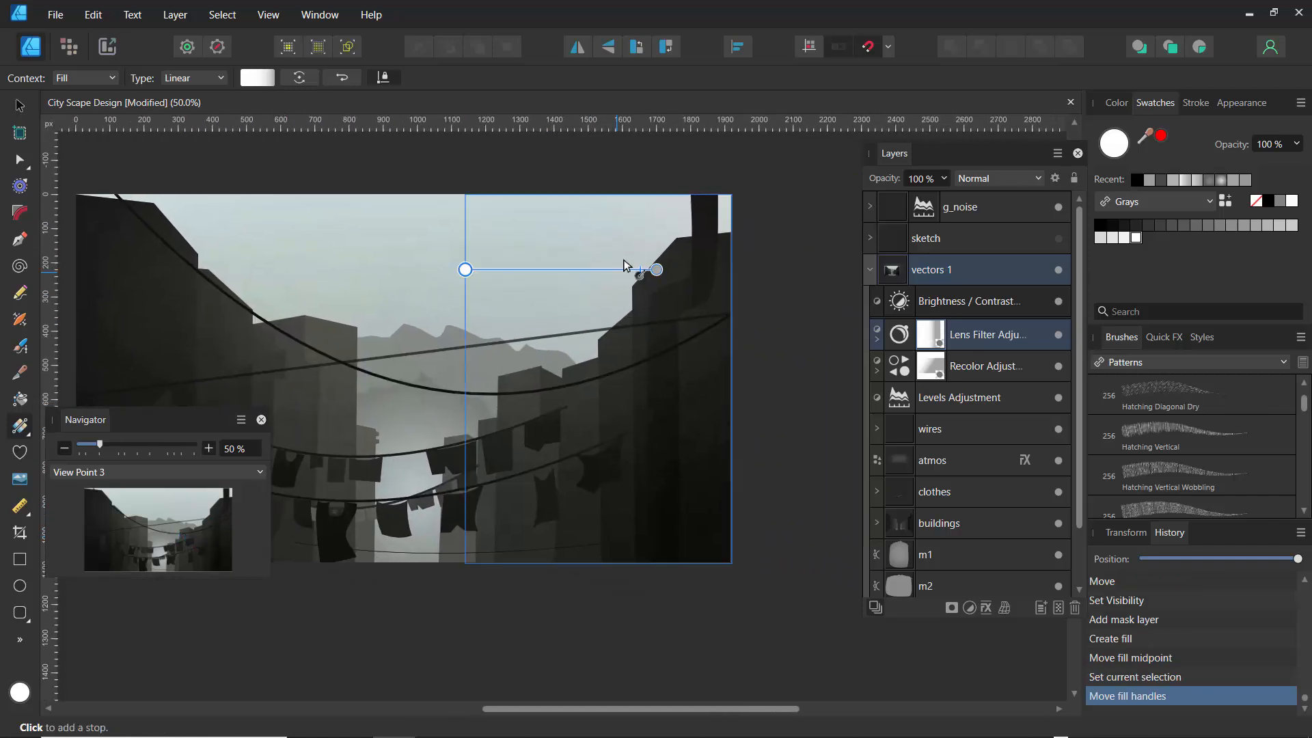
left_click_drag(657, 269, 779, 270)
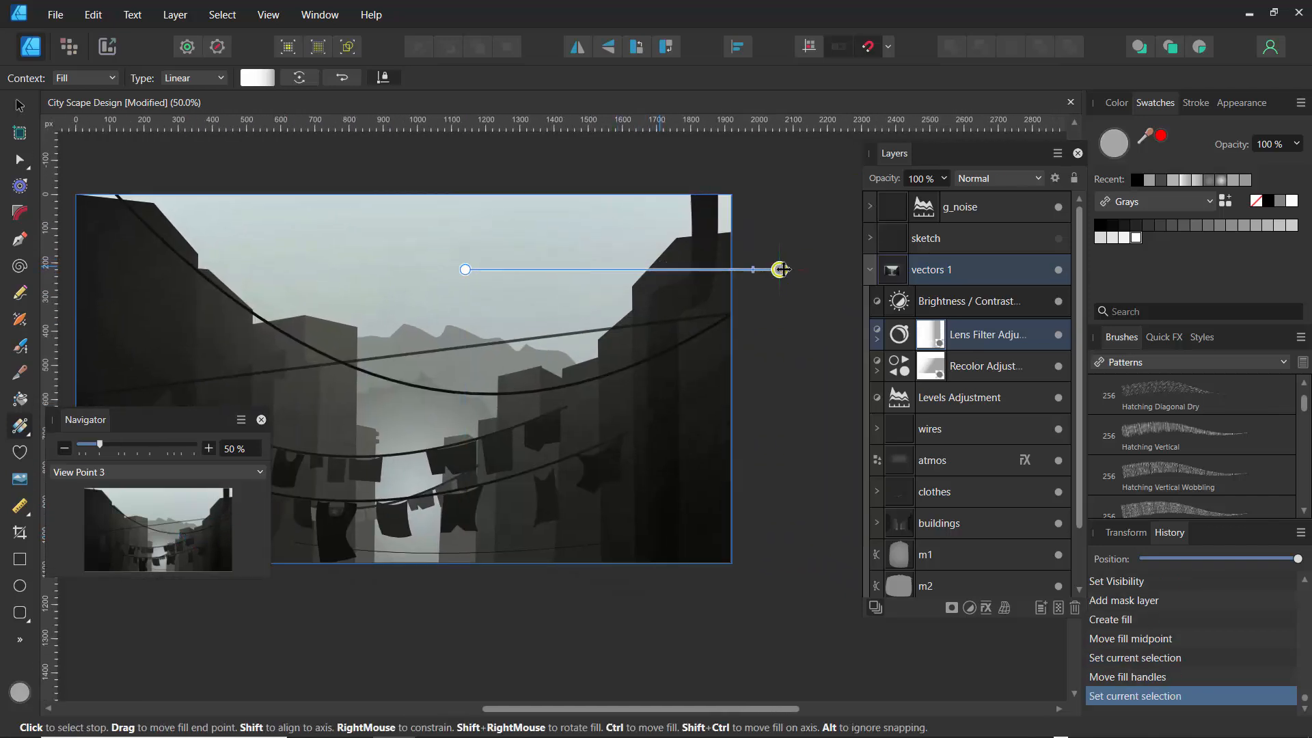
left_click_drag(464, 270, 643, 269)
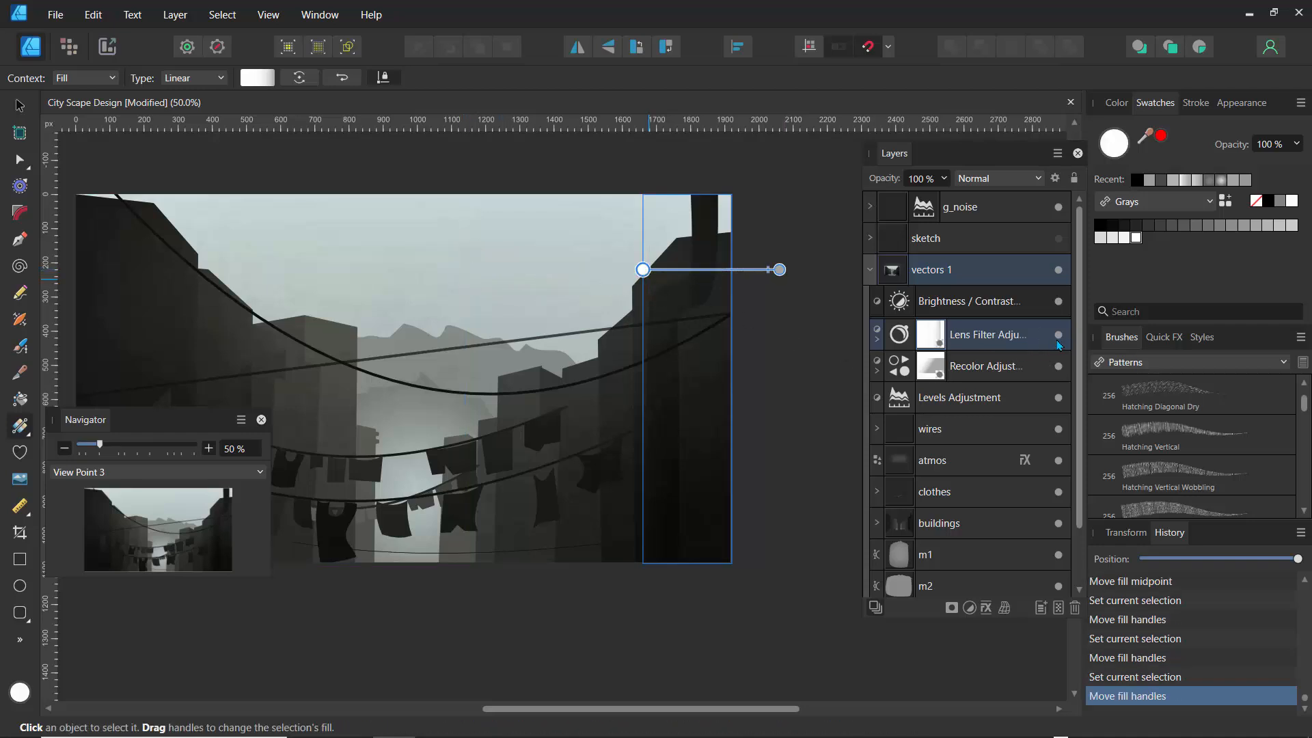
left_click(1061, 337)
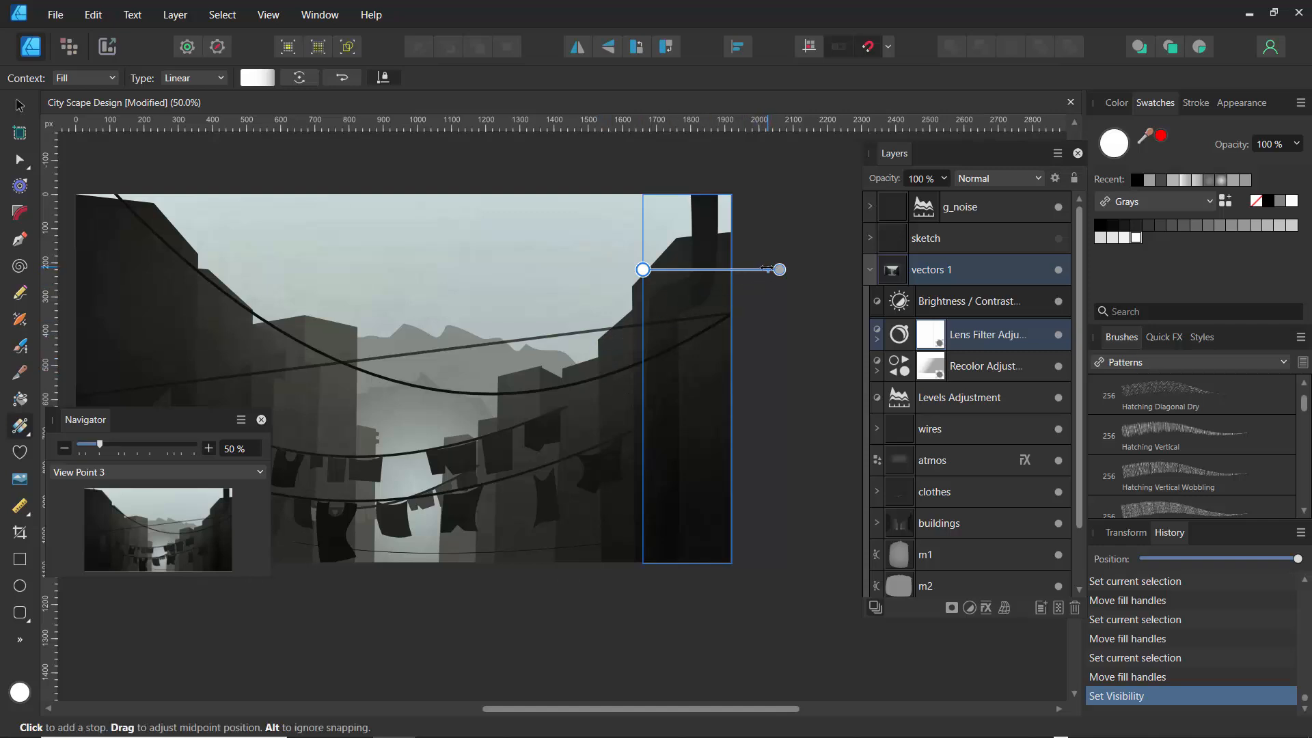
Centre the Lens Filter mask gradient's midpoint at 50% and recolour its starting stop near-black
left_click(643, 270)
left_click(641, 270)
left_click(253, 81)
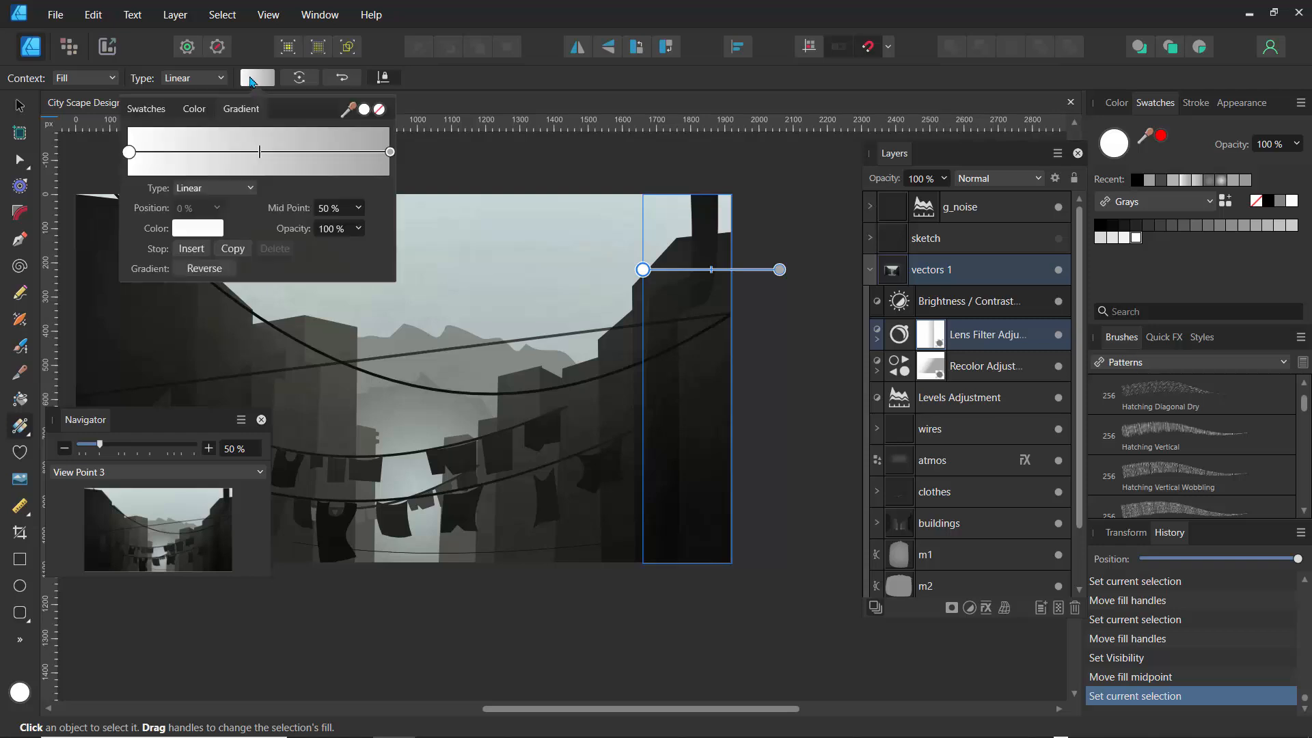
left_click(129, 152)
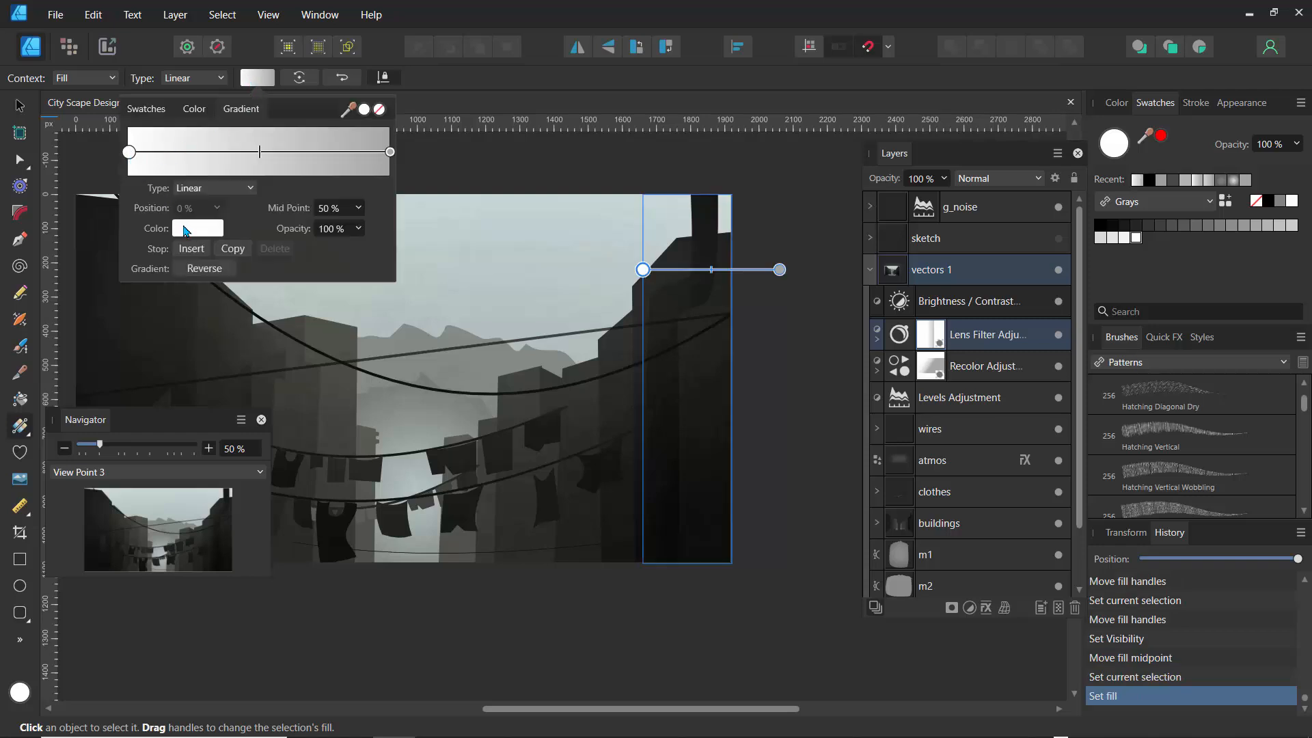
left_click(188, 231)
left_click_drag(181, 326, 166, 308)
left_click(461, 89)
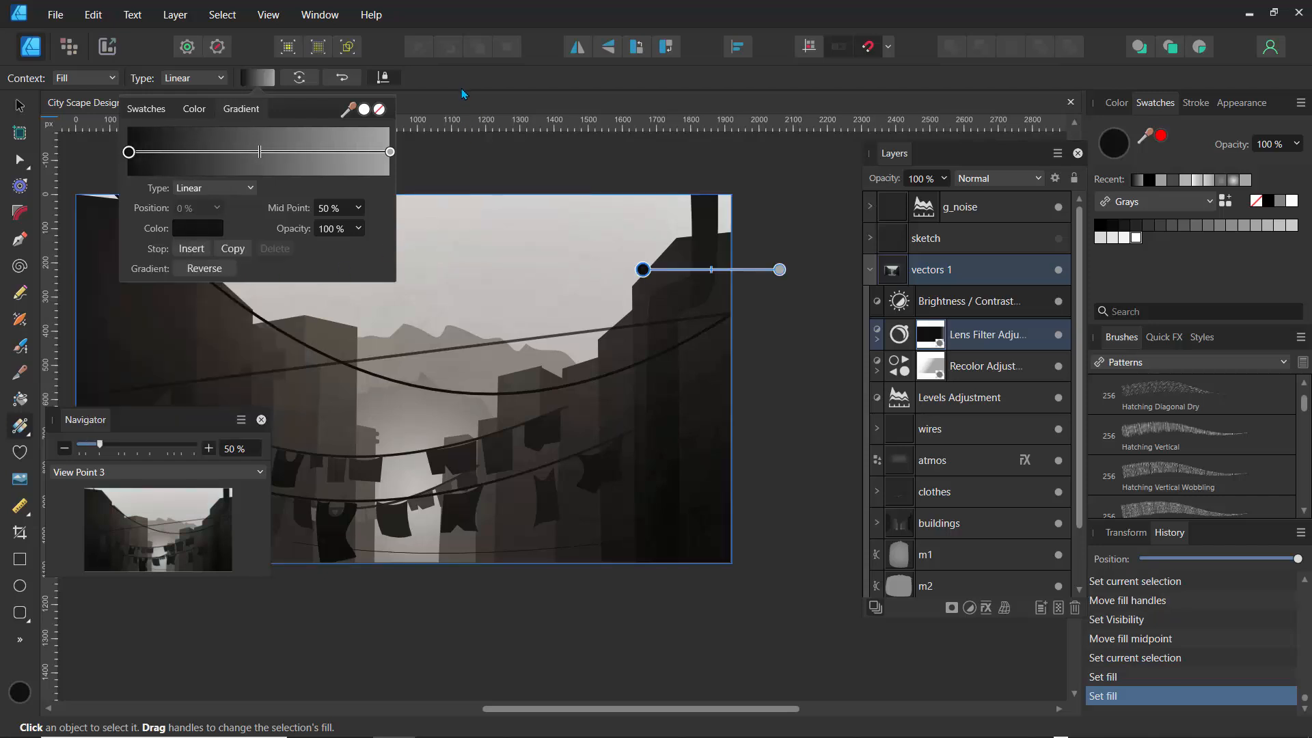
left_click(440, 101)
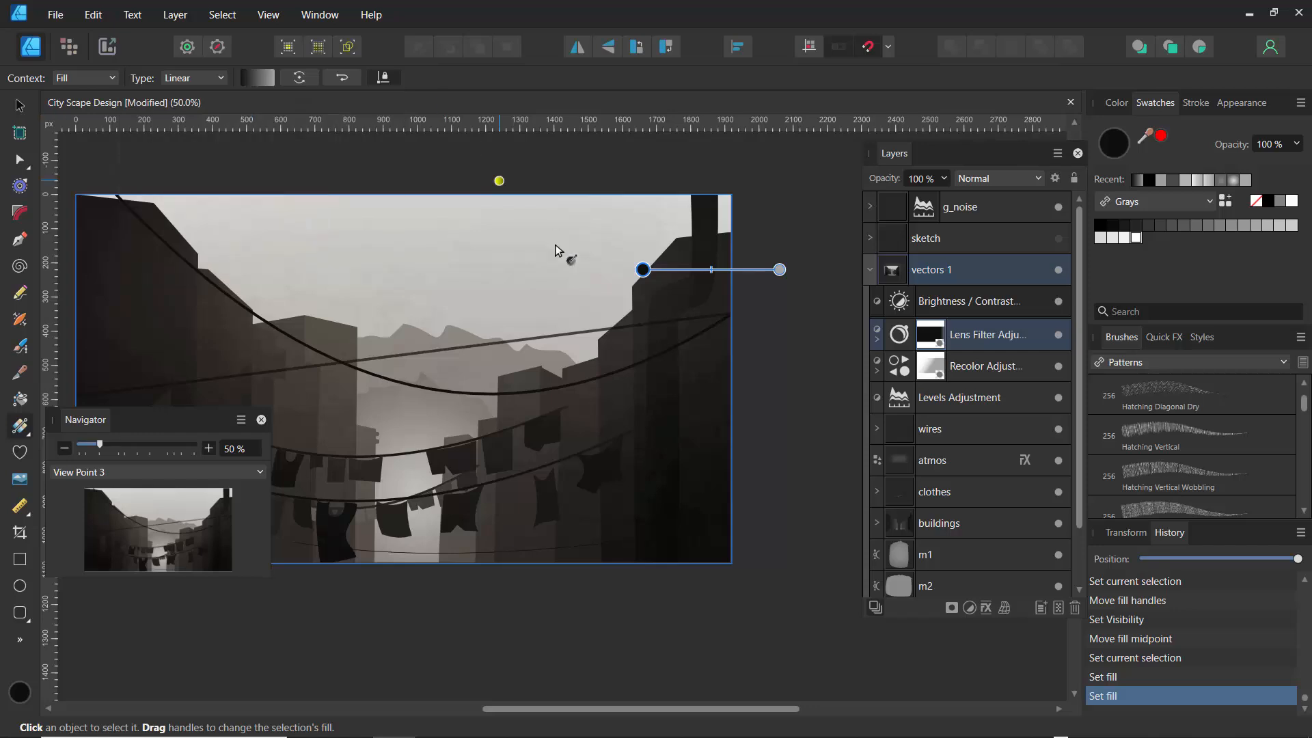
Angle the Lens Filter mask gradient from below the artwork's bottom middle to beyond its upper-right corner, with the midpoint nearer the dark end
left_click_drag(643, 269, 642, 283)
mouse_move(561, 449)
left_mouse_down()
mouse_move(519, 305)
mouse_move(519, 325)
mouse_move(540, 321)
left_mouse_up()
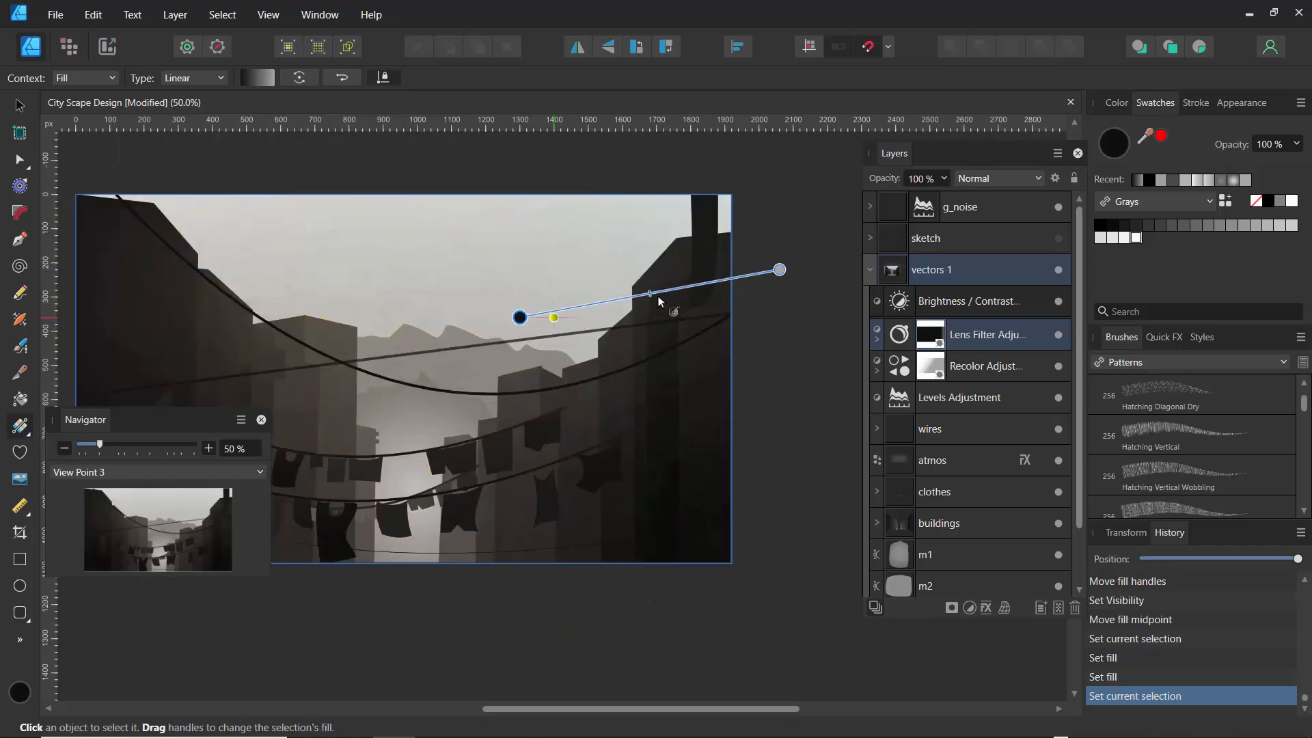
mouse_move(704, 281)
left_mouse_down()
mouse_move(742, 275)
mouse_move(769, 297)
mouse_move(834, 221)
mouse_move(627, 284)
left_mouse_up()
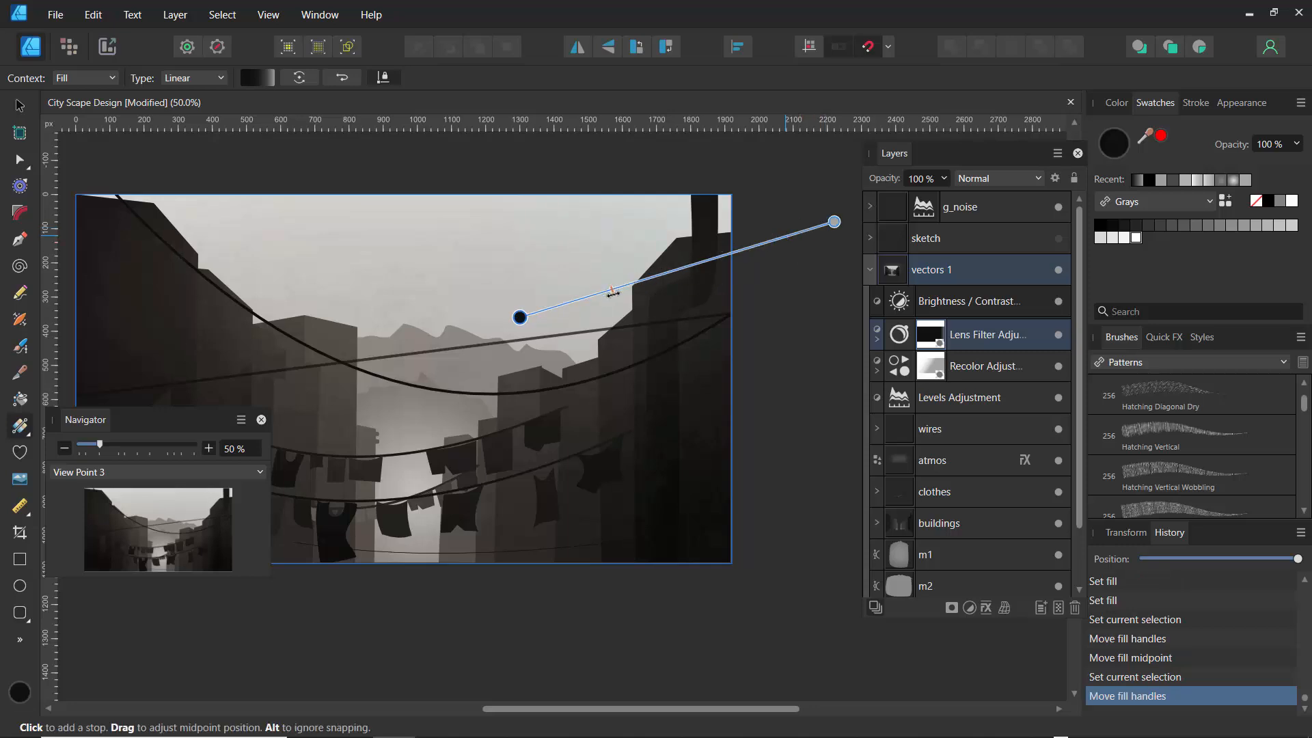
left_click_drag(520, 317, 375, 598)
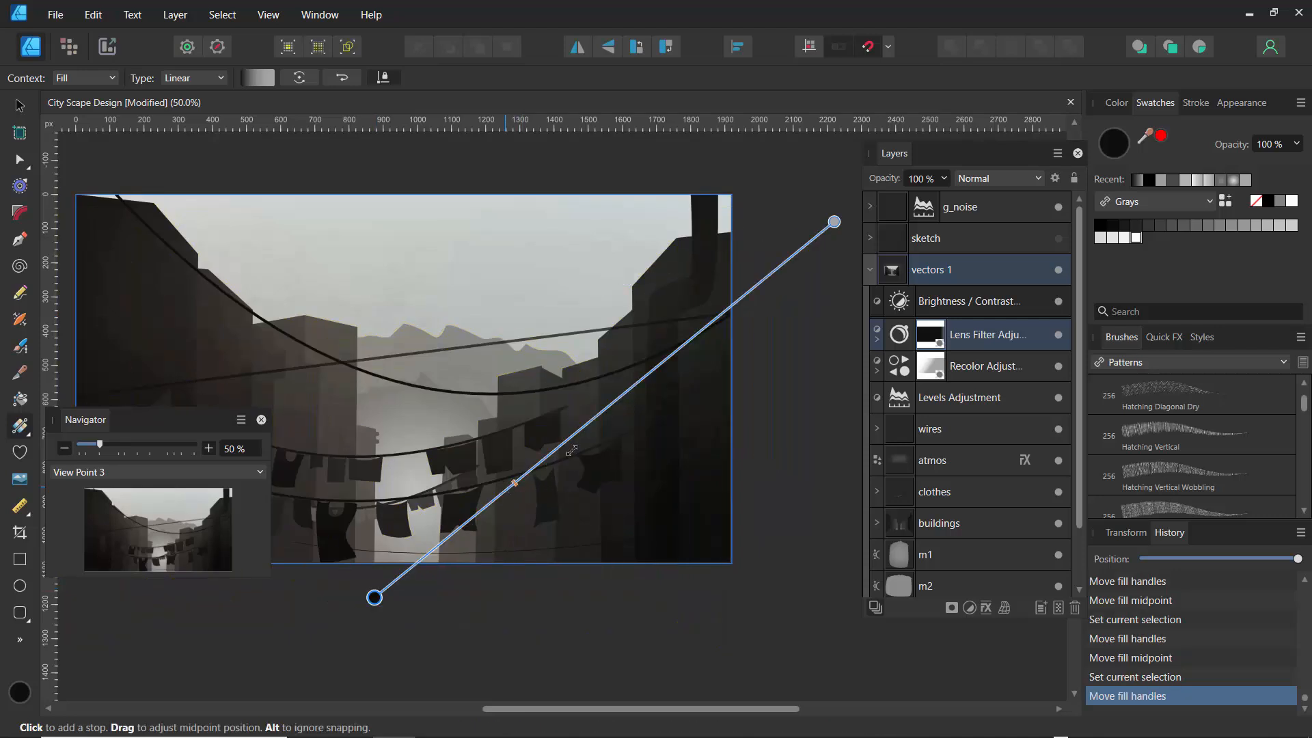
mouse_move(746, 316)
left_mouse_down()
mouse_move(778, 294)
mouse_move(521, 465)
mouse_move(485, 507)
mouse_move(740, 337)
mouse_move(591, 429)
left_mouse_up()
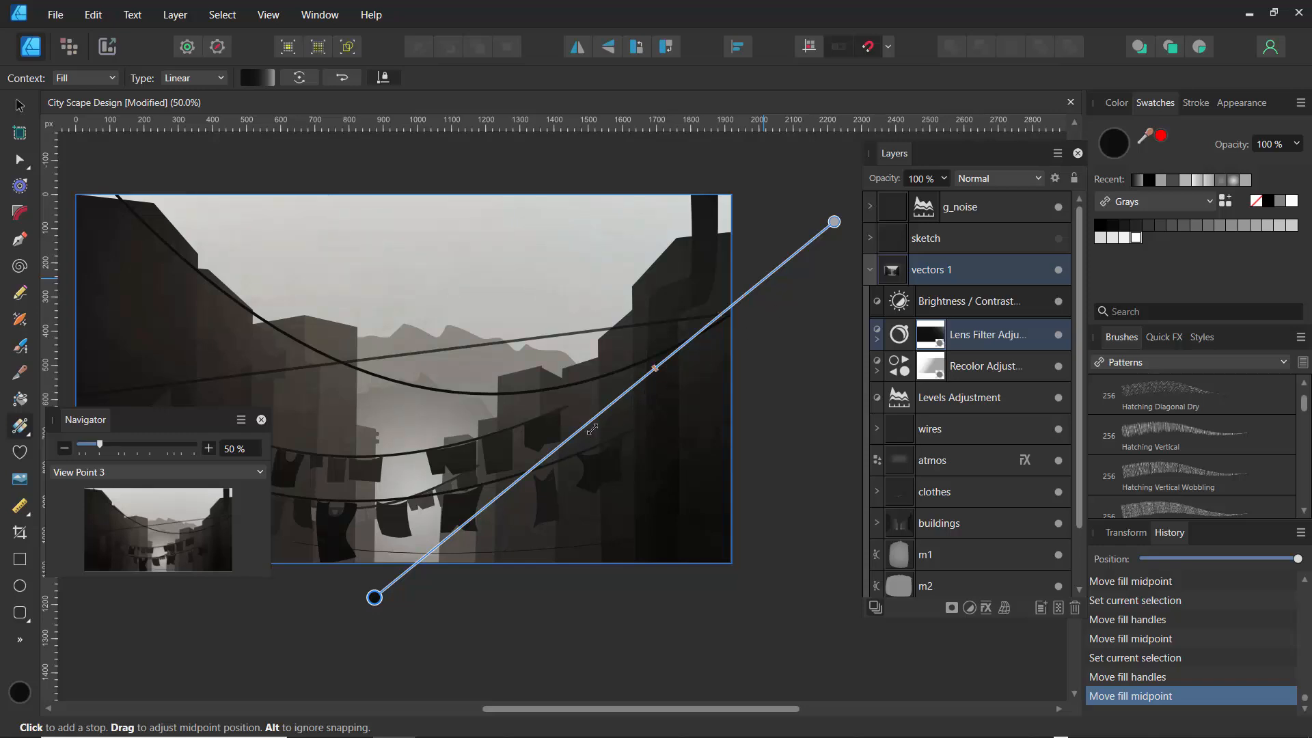
mouse_move(501, 501)
left_mouse_down()
mouse_move(613, 441)
mouse_move(589, 445)
left_mouse_up()
mouse_move(514, 488)
left_mouse_down()
mouse_move(468, 523)
mouse_move(486, 501)
left_mouse_up()
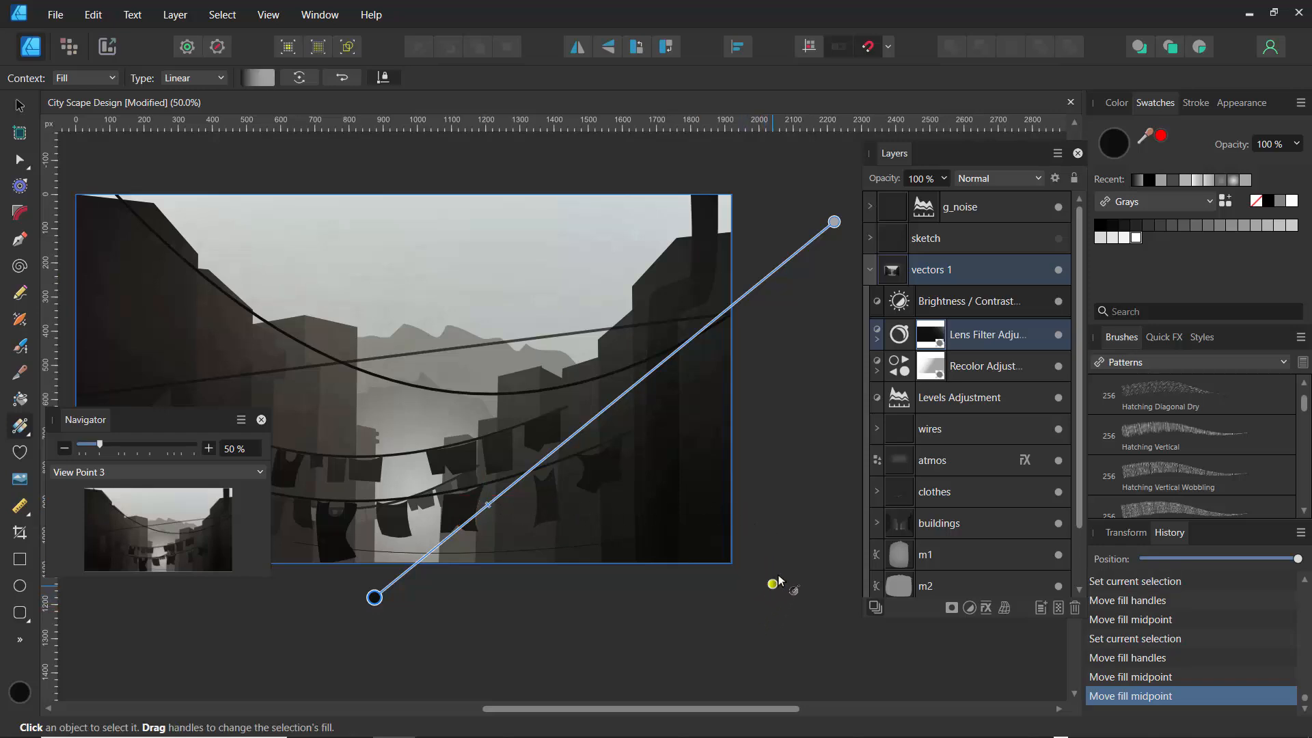
Select the Recolor mask, move the Navigator beside the layer list and zoom out to 43% to examine the whole artwork
left_click(938, 371)
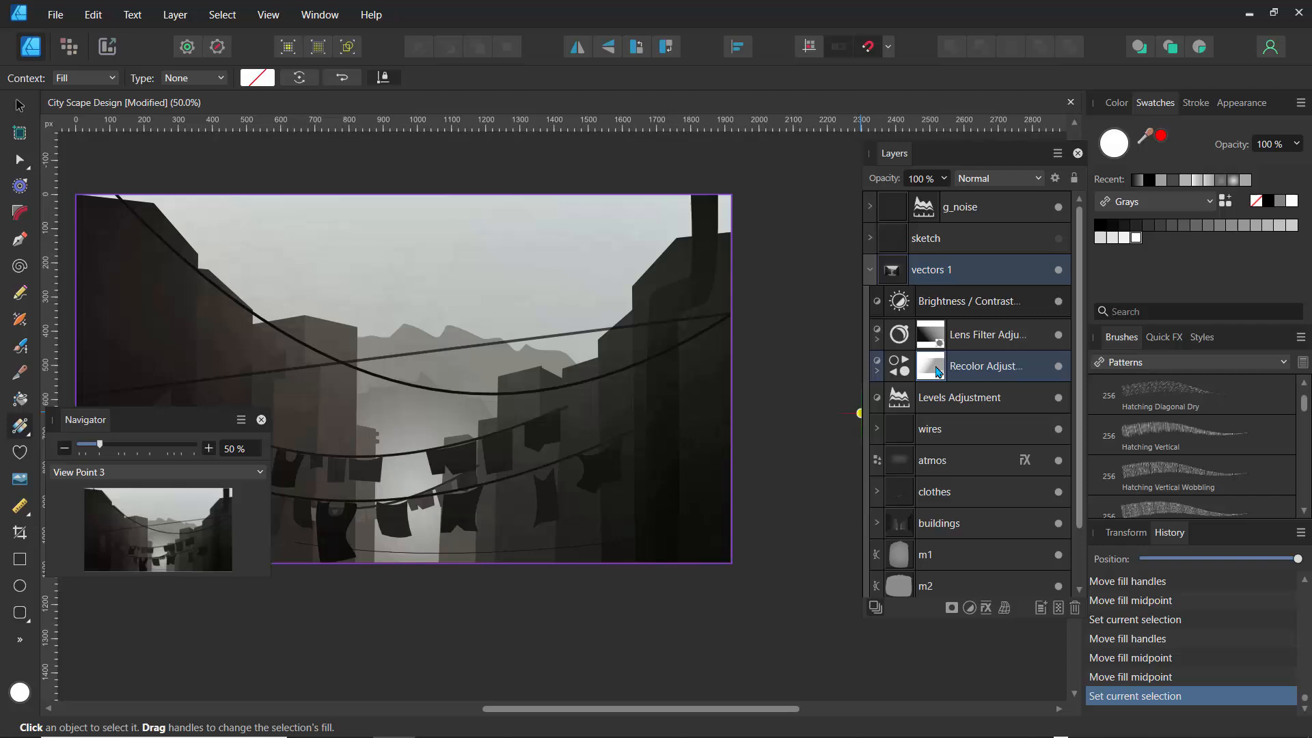
left_click(878, 340)
left_click(879, 341)
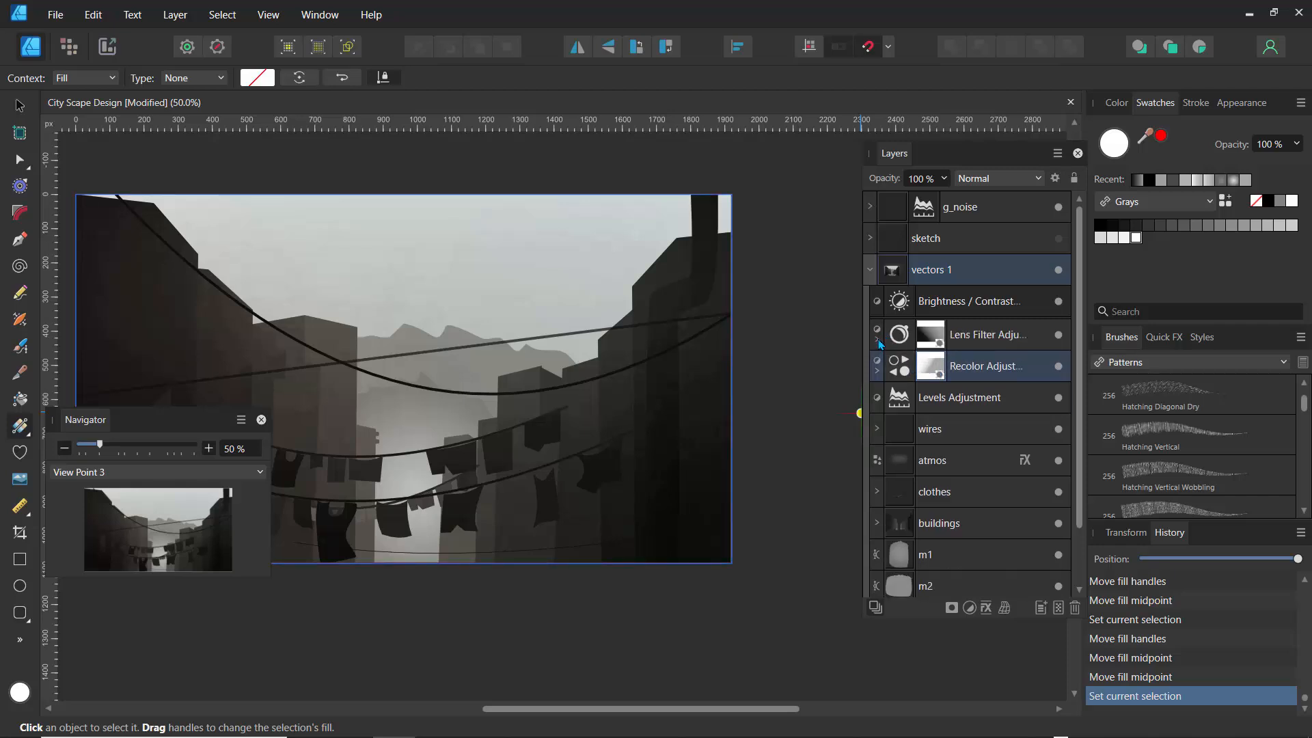
left_click_drag(186, 420, 721, 436)
left_click_drag(617, 467, 612, 467)
left_click_drag(674, 434, 697, 369)
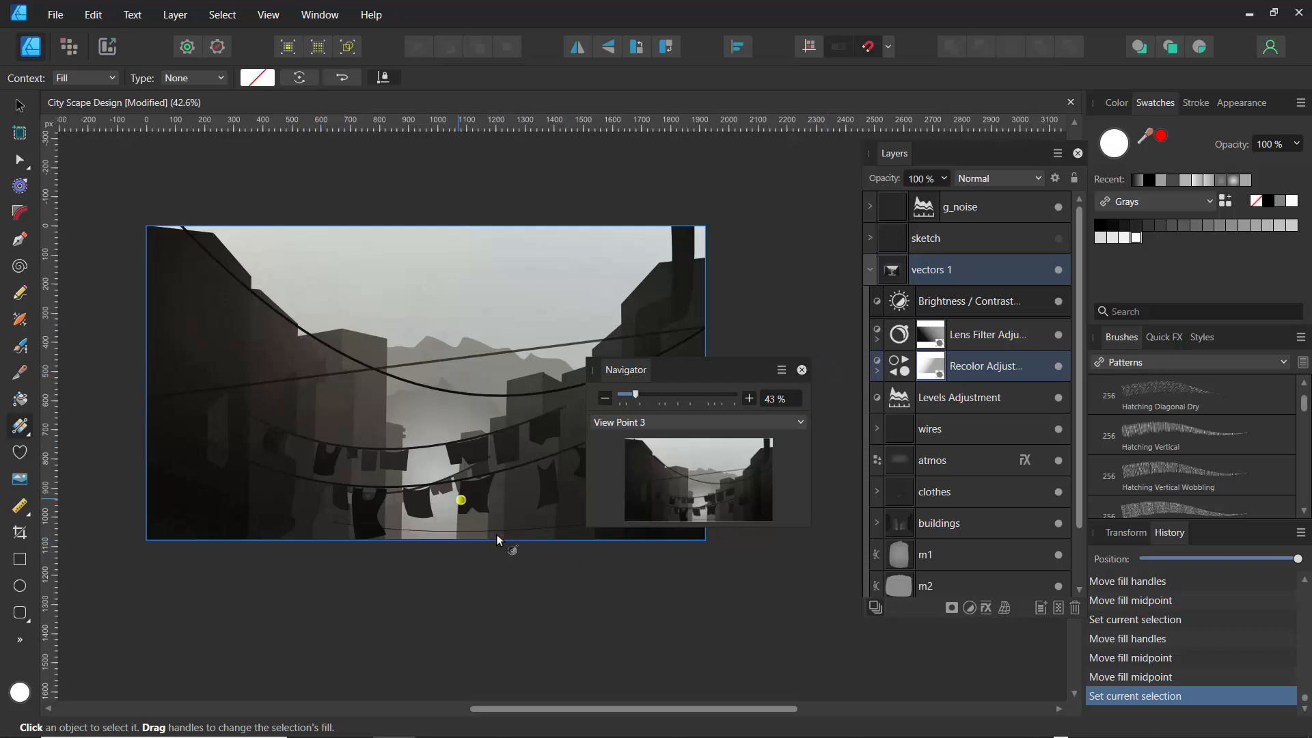
Add an HSL adjustment above the vectors 1 group and set its saturation shift to 47%
left_click(930, 305)
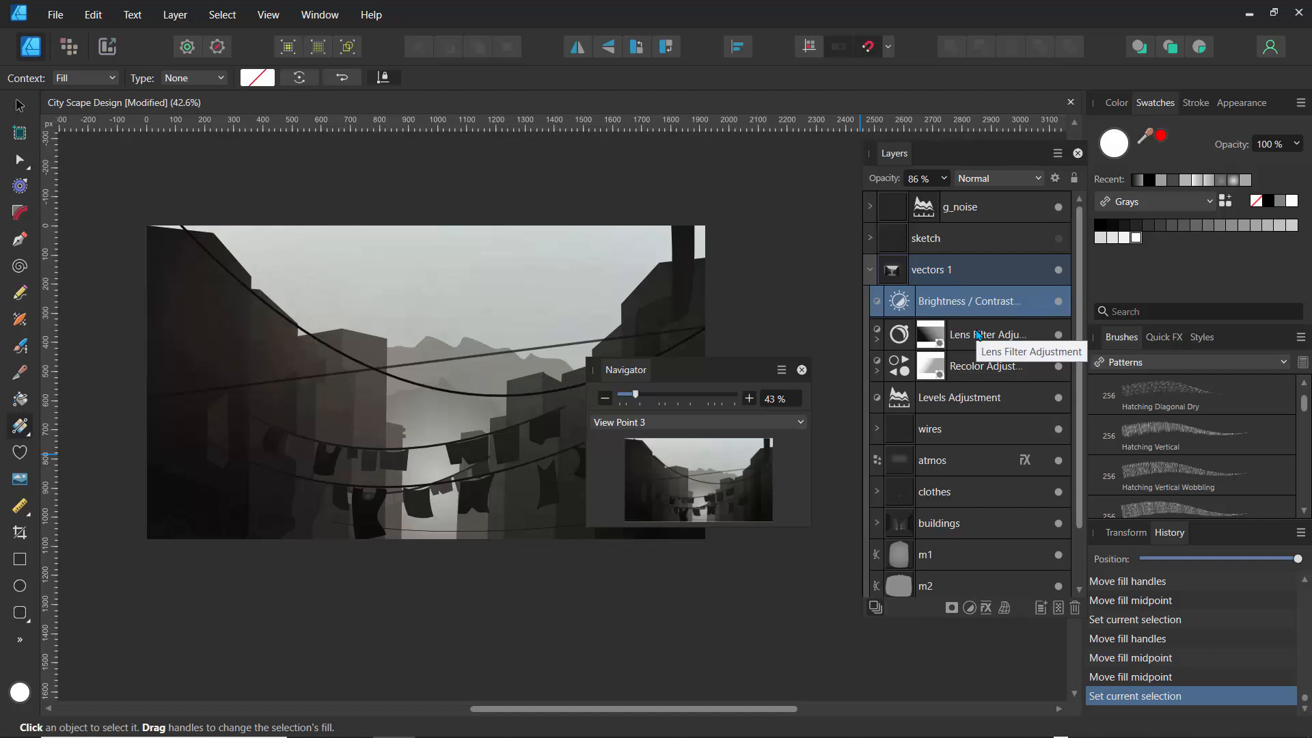
left_click(969, 608)
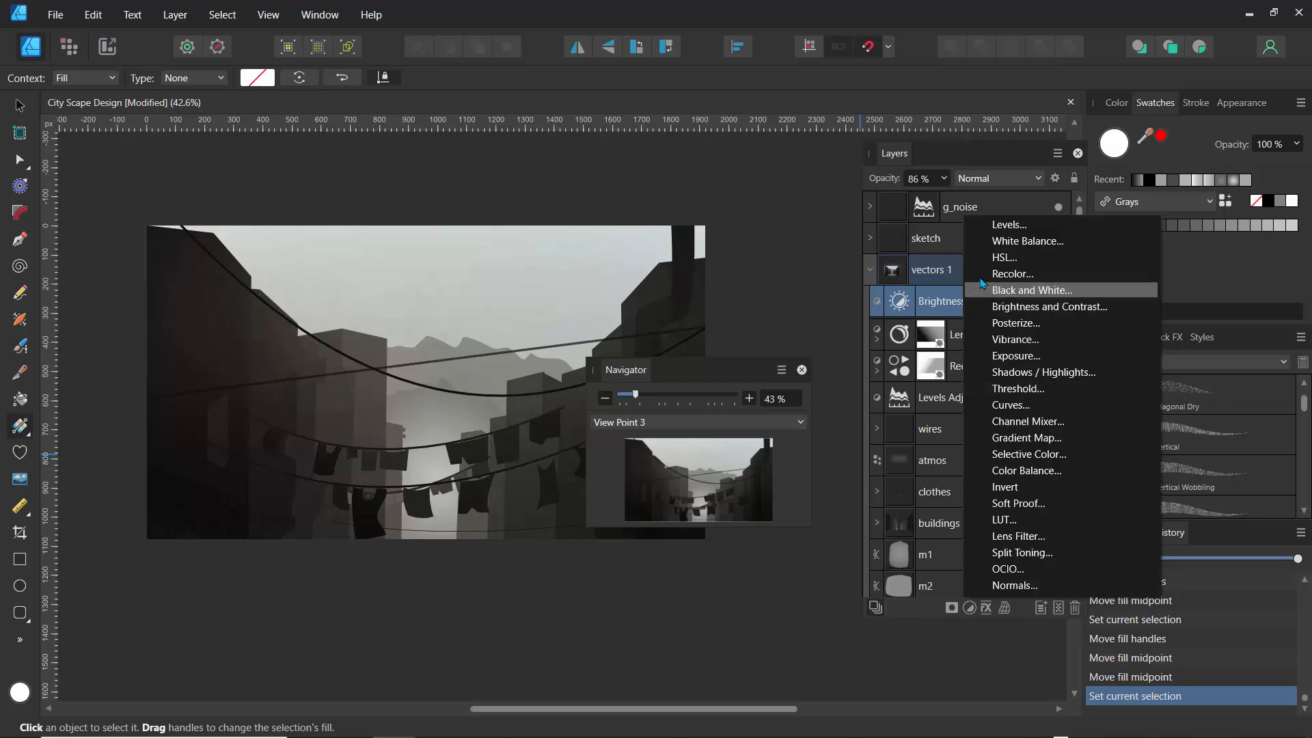
left_click(1002, 259)
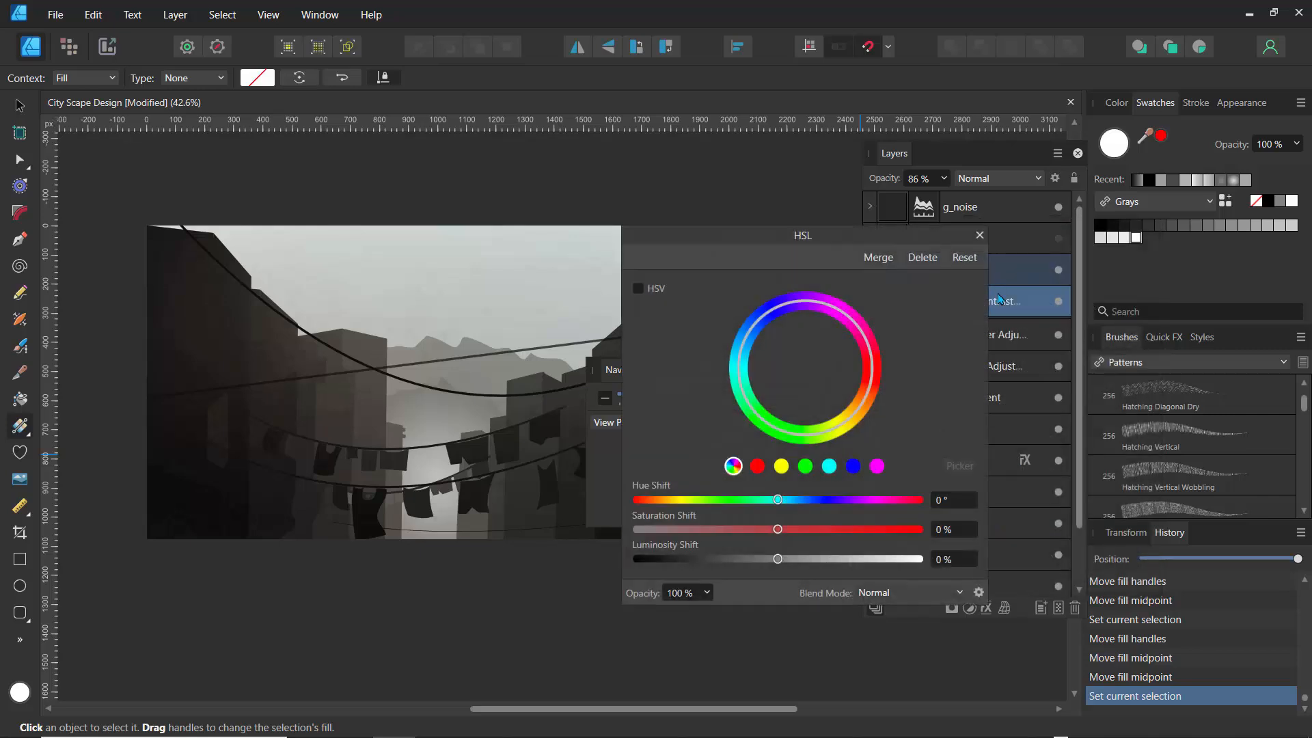
left_click_drag(752, 253, 877, 242)
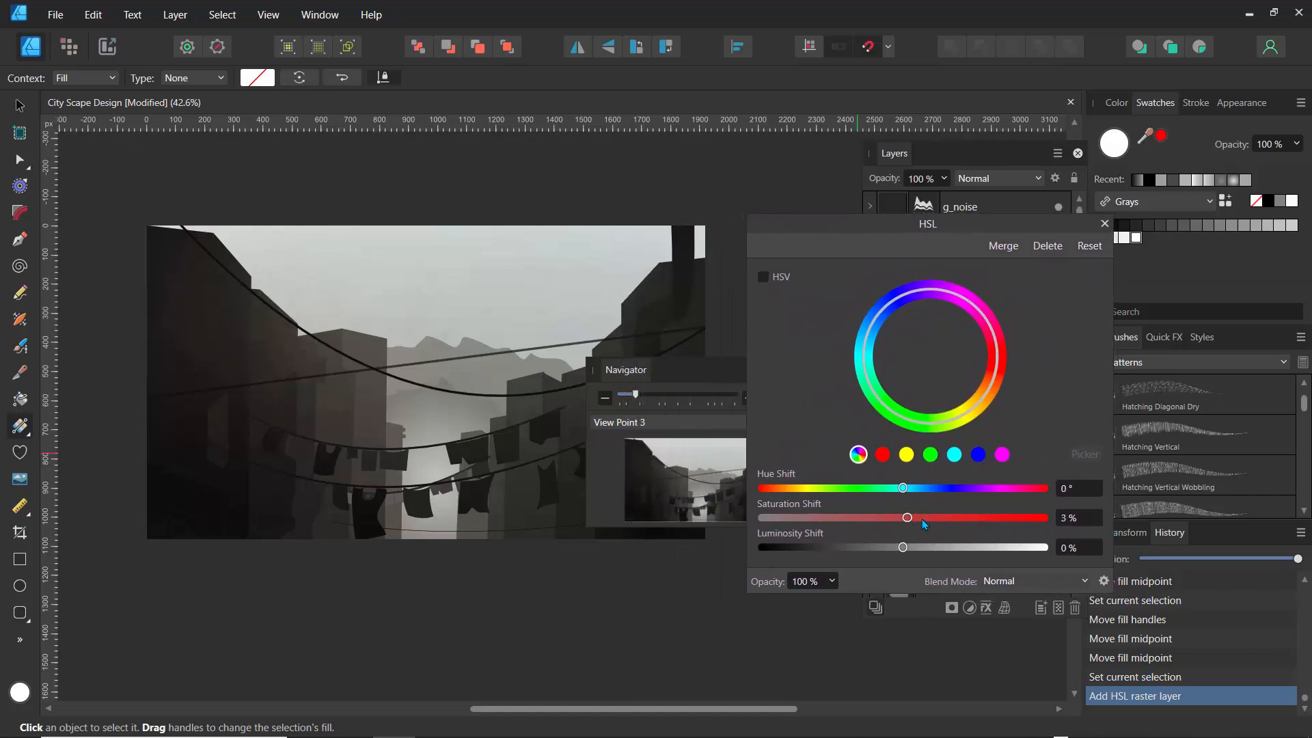
left_click_drag(921, 519, 963, 518)
left_click_drag(891, 232, 357, 201)
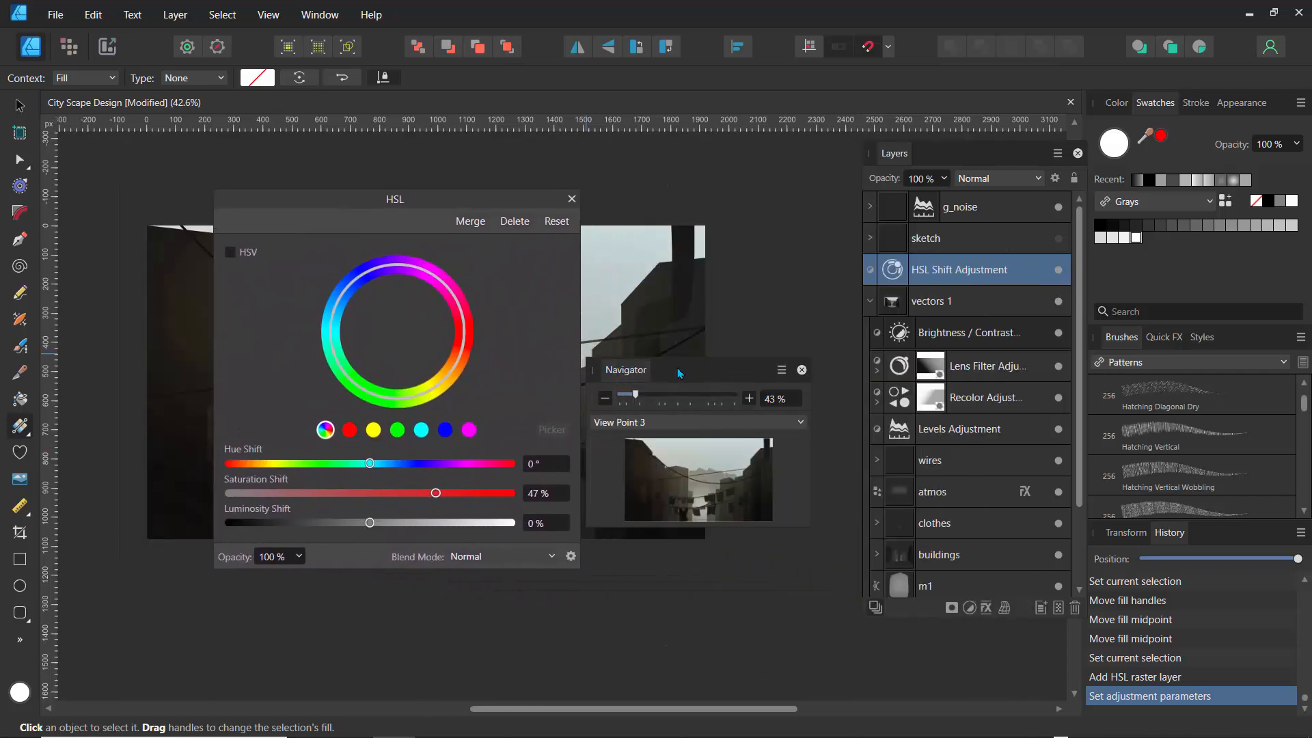
Set the HSL adjustment's luminosity shift to -4% and close its dialog
left_click_drag(682, 371, 817, 259)
left_click_drag(476, 206, 445, 339)
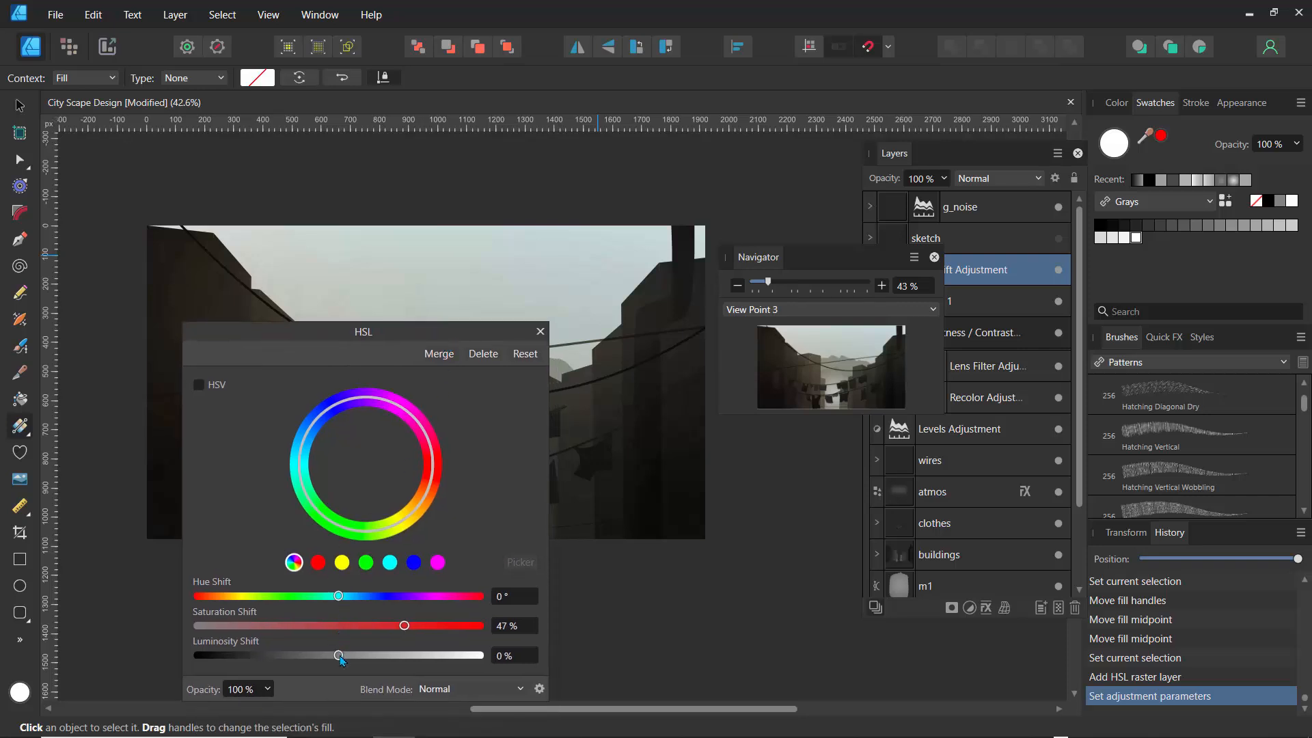
left_click_drag(356, 658, 333, 656)
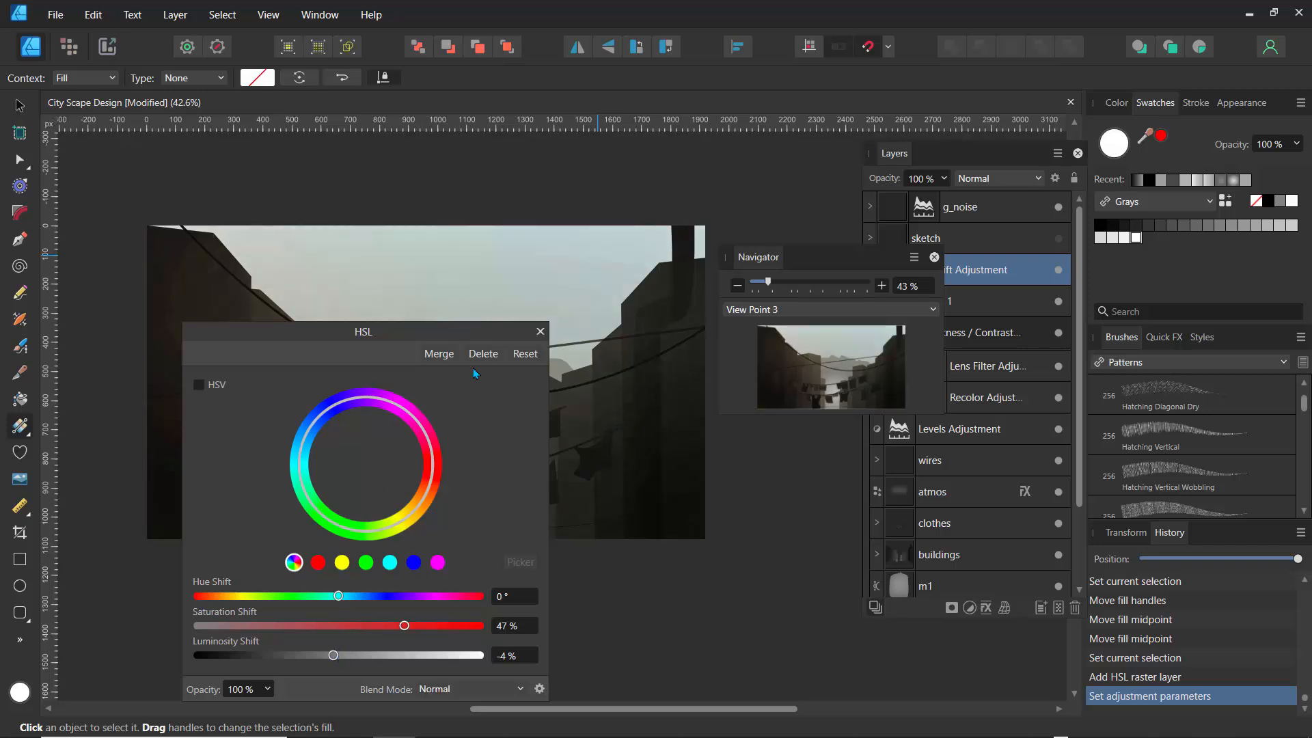
left_click(540, 333)
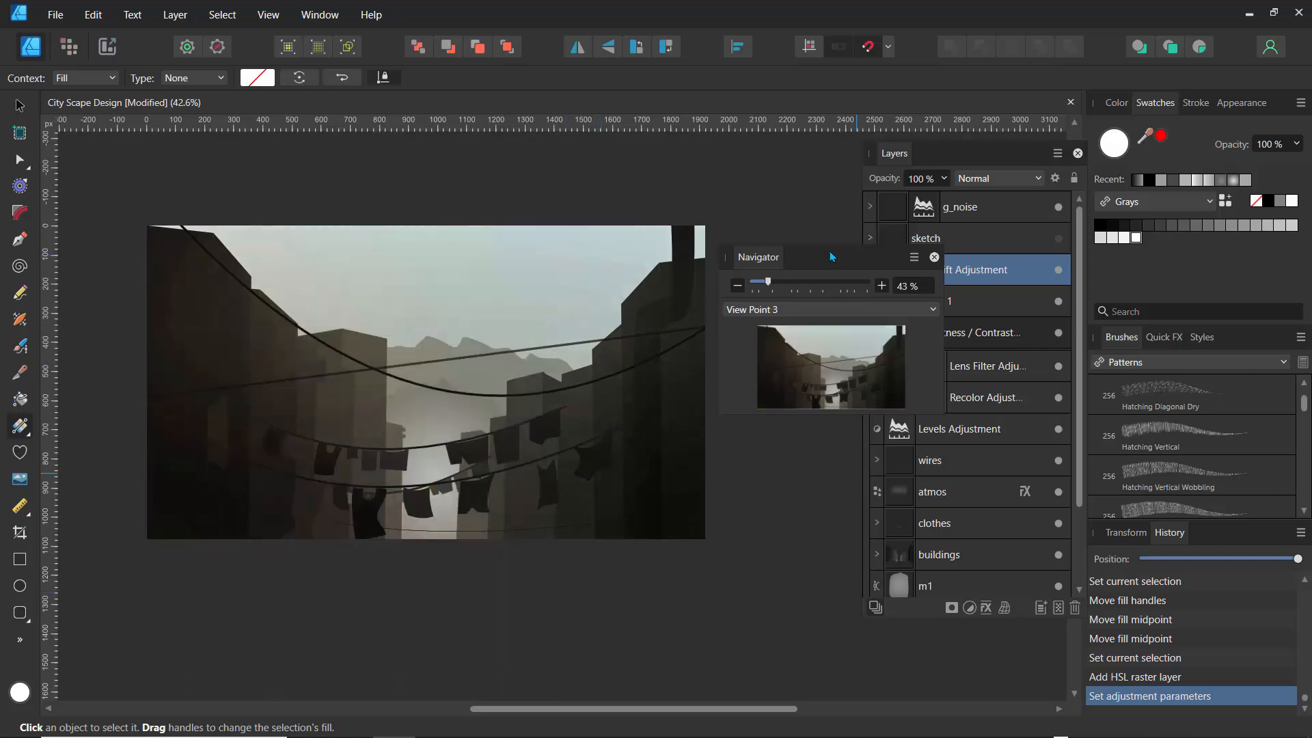
Lower the HSL Shift adjustment's opacity to 67% and move the Navigator to the artwork's upper-left corner
left_click_drag(833, 257, 752, 179)
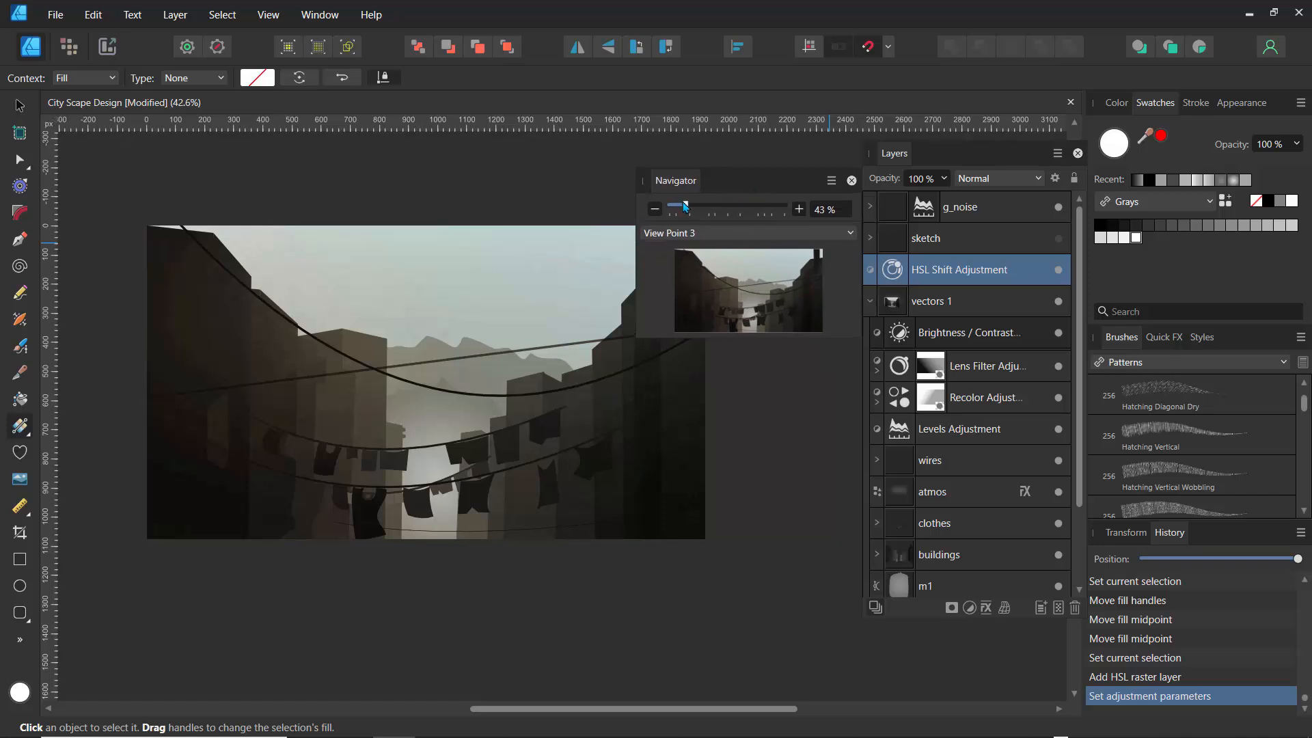
left_click_drag(685, 205, 707, 208)
left_click_drag(715, 295, 805, 316)
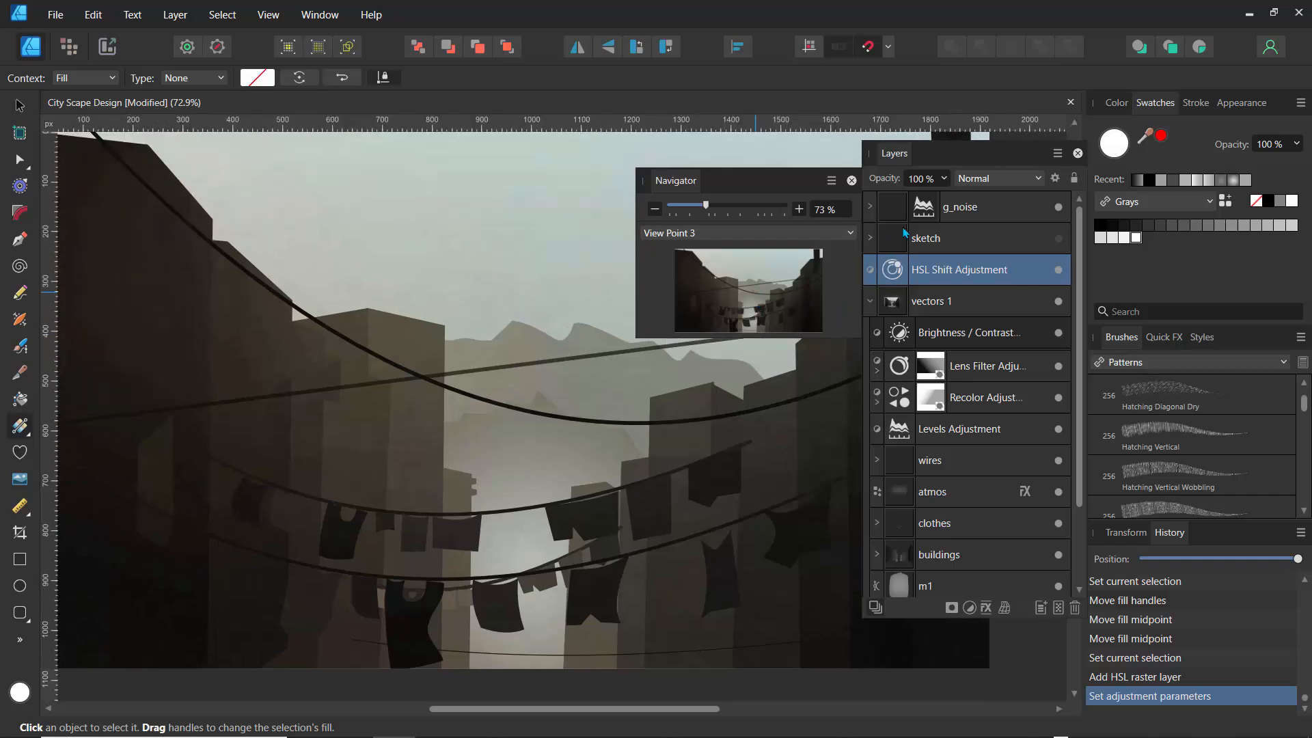
left_click(943, 180)
left_click_drag(938, 198, 904, 199)
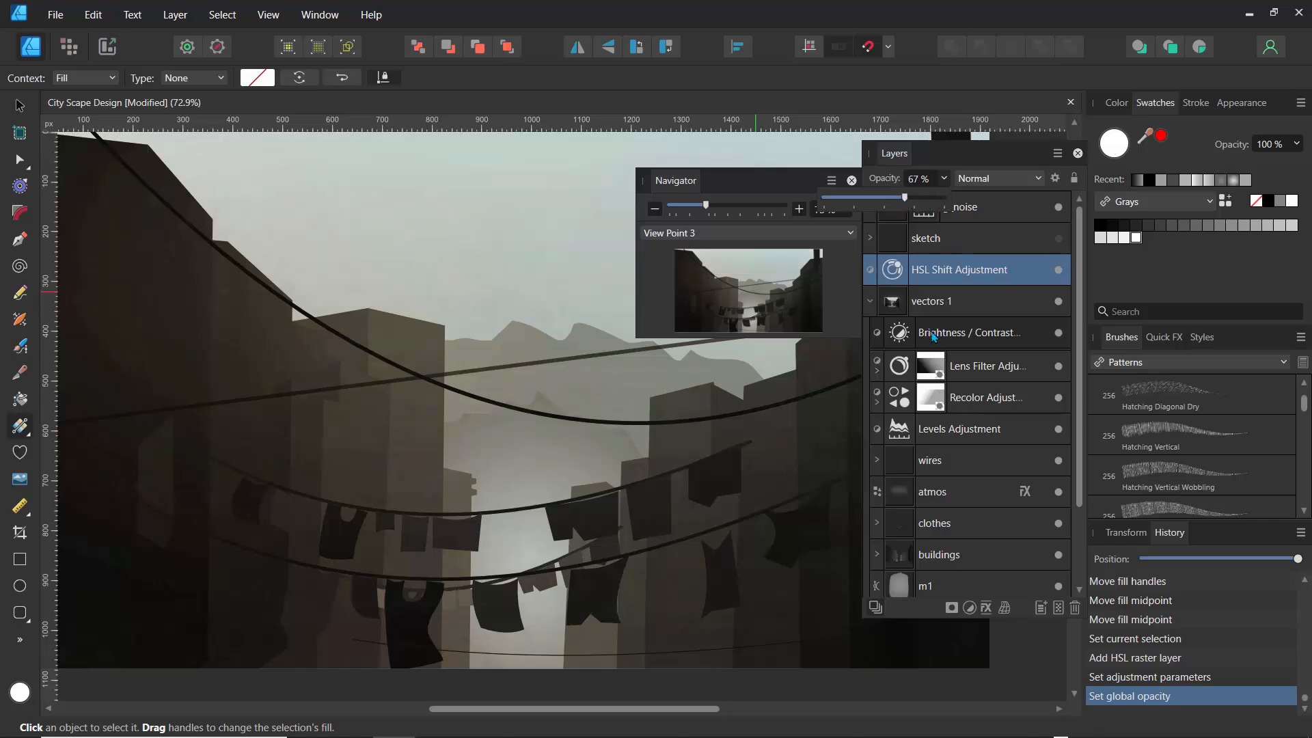
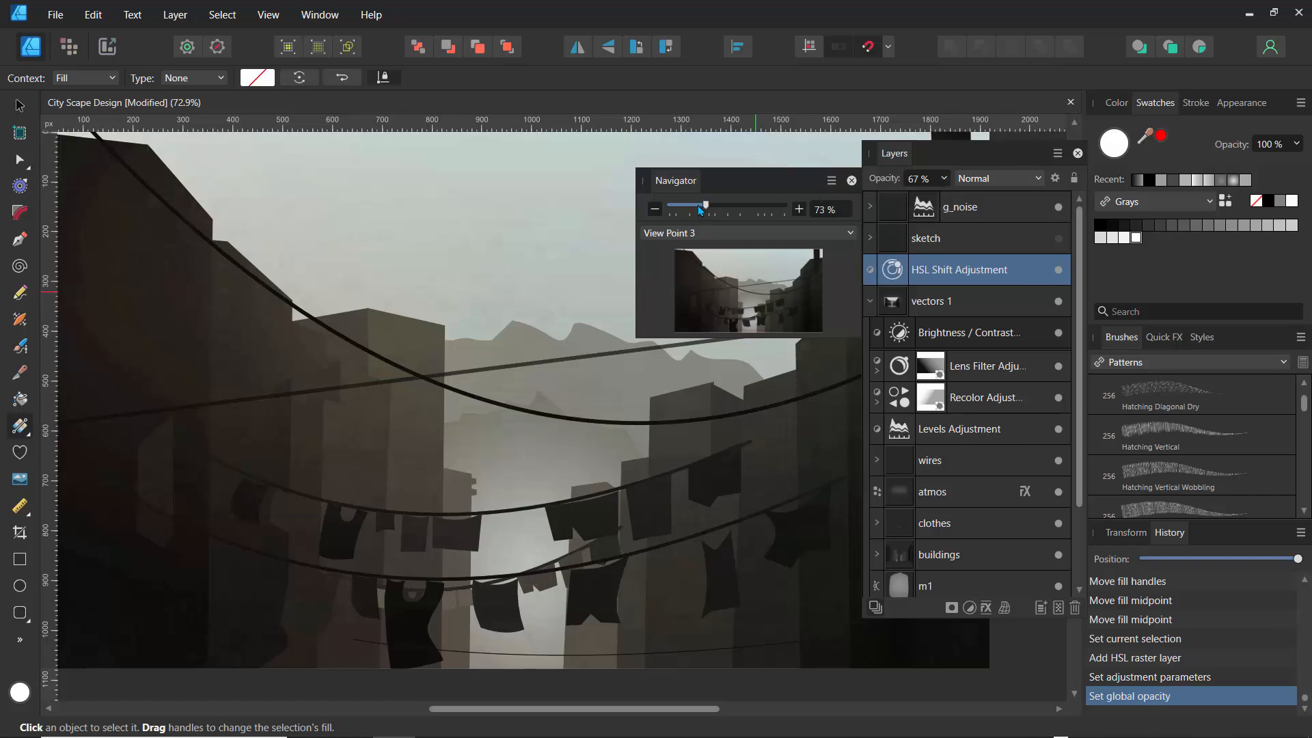
mouse_move(701, 210)
left_mouse_down()
mouse_move(683, 210)
mouse_move(698, 210)
left_mouse_up()
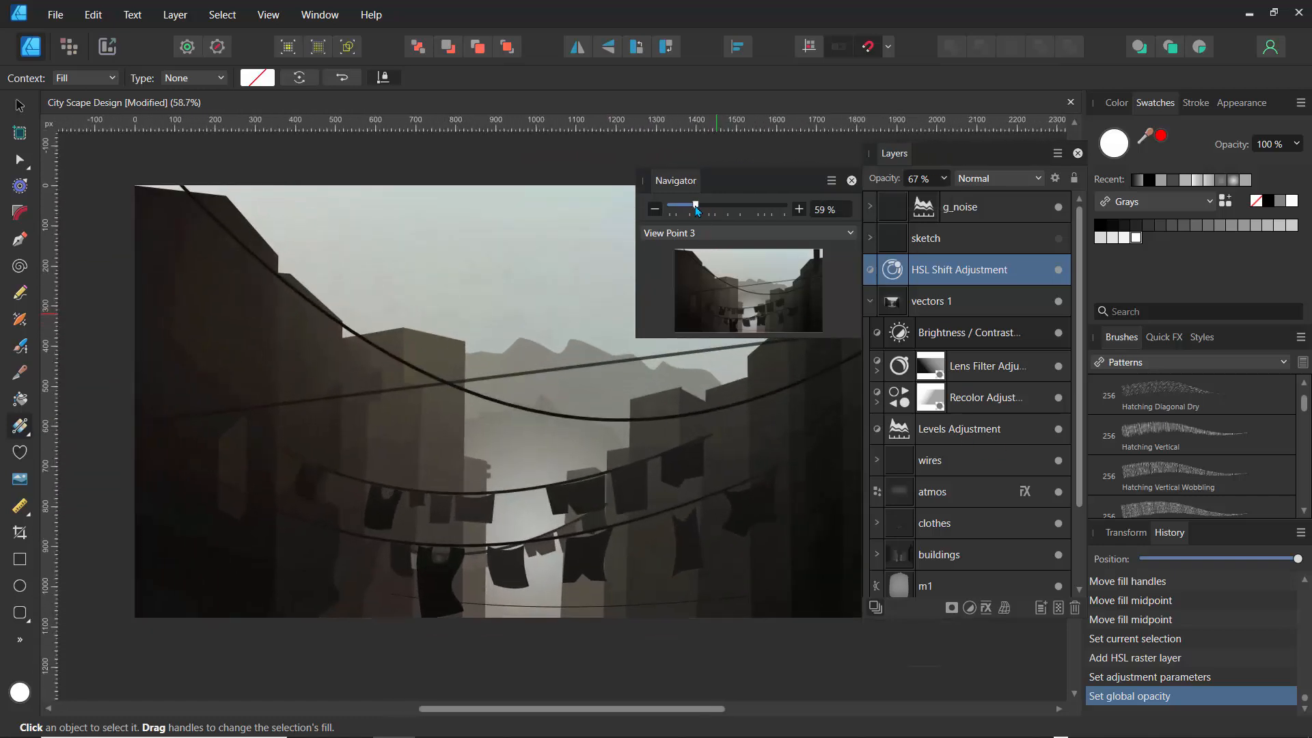
left_click_drag(773, 186, 222, 171)
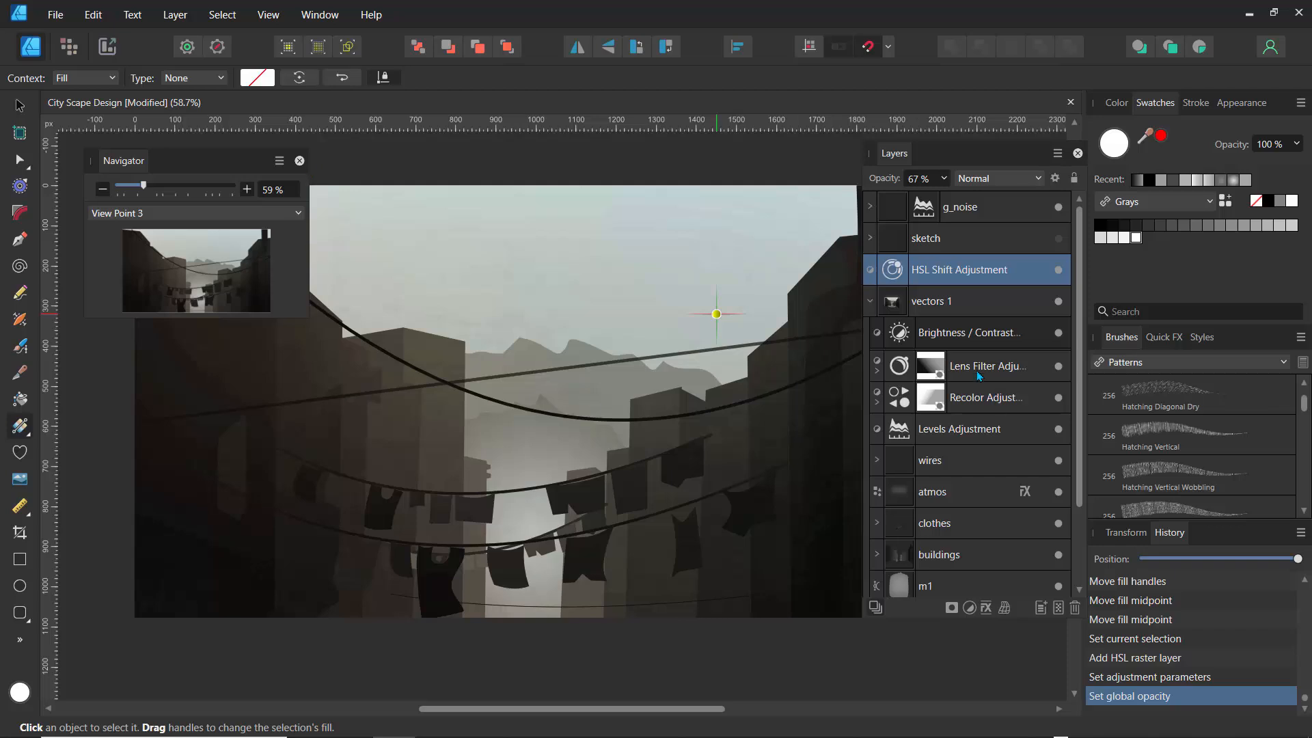
Compare the artwork with g_noise hidden and shown at 46% zoom, and set the HSL Shift adjustment's opacity to 57%
left_click(1058, 207)
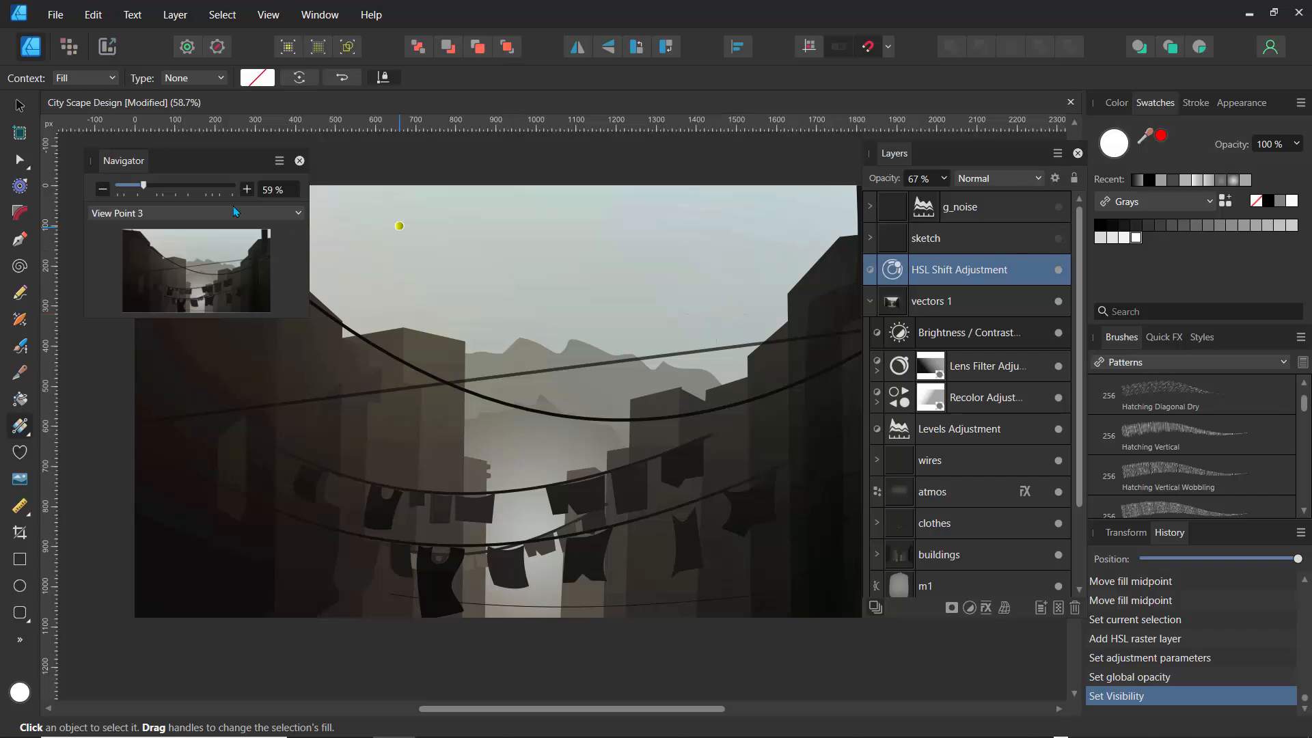
left_click_drag(143, 188, 136, 190)
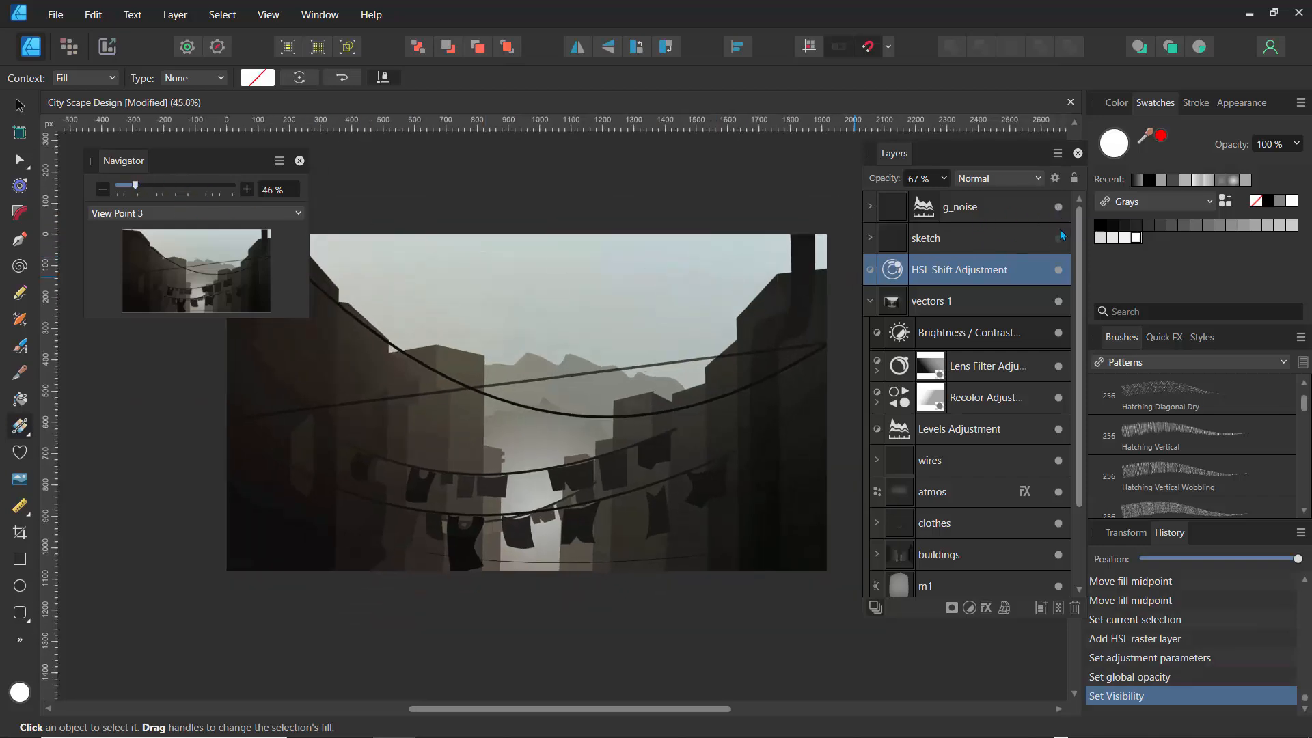
left_click(944, 179)
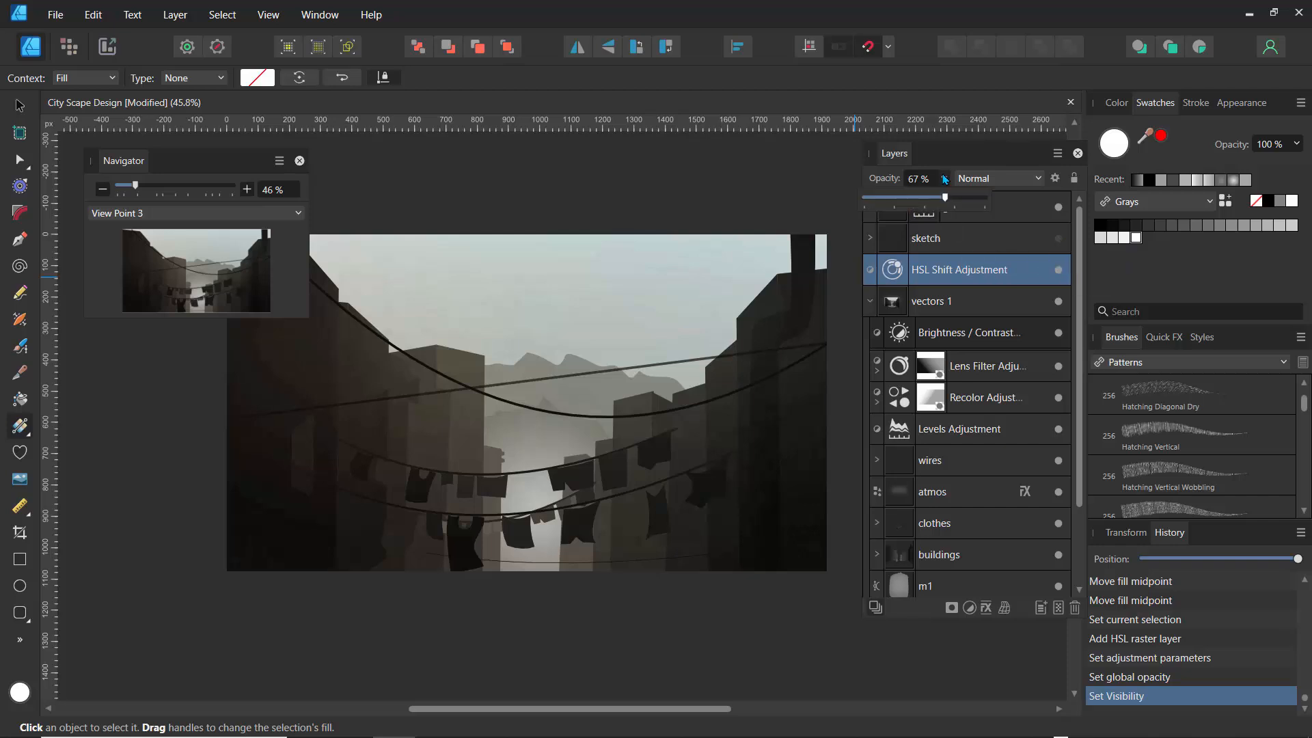
left_click_drag(946, 200, 994, 212)
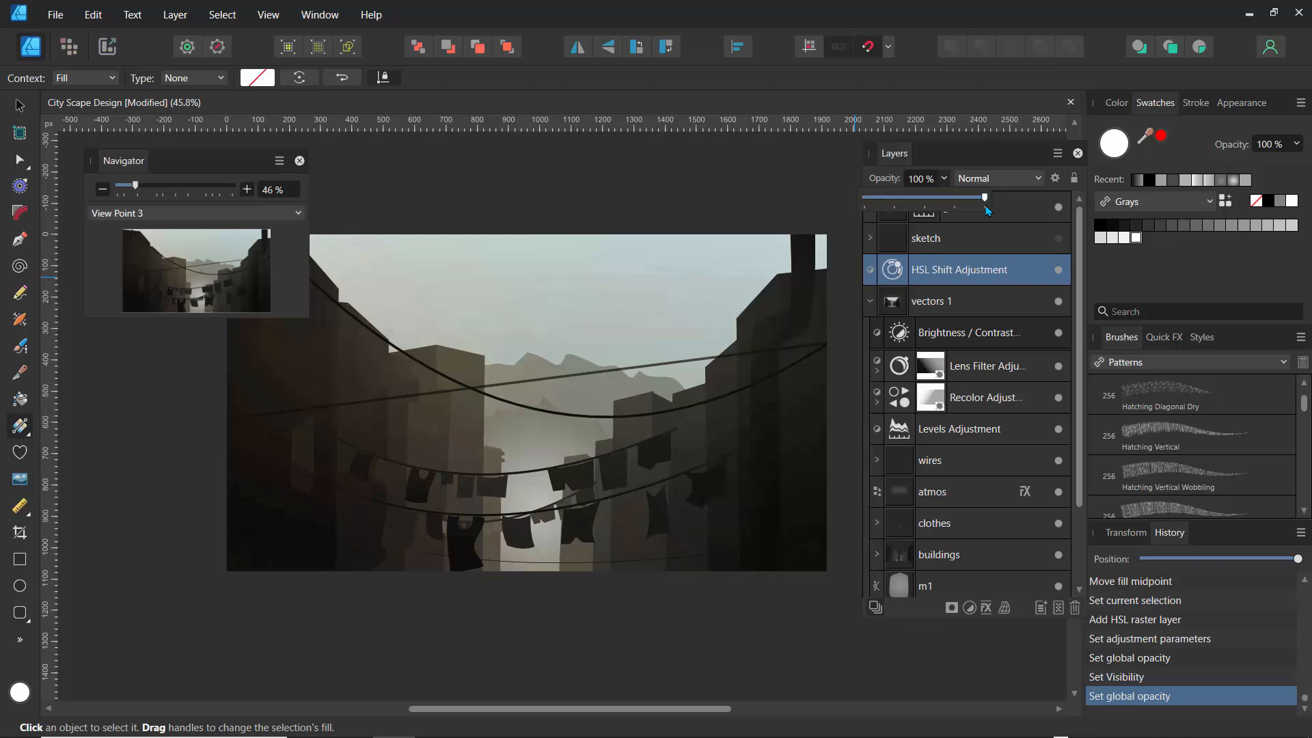
left_click_drag(988, 210, 932, 199)
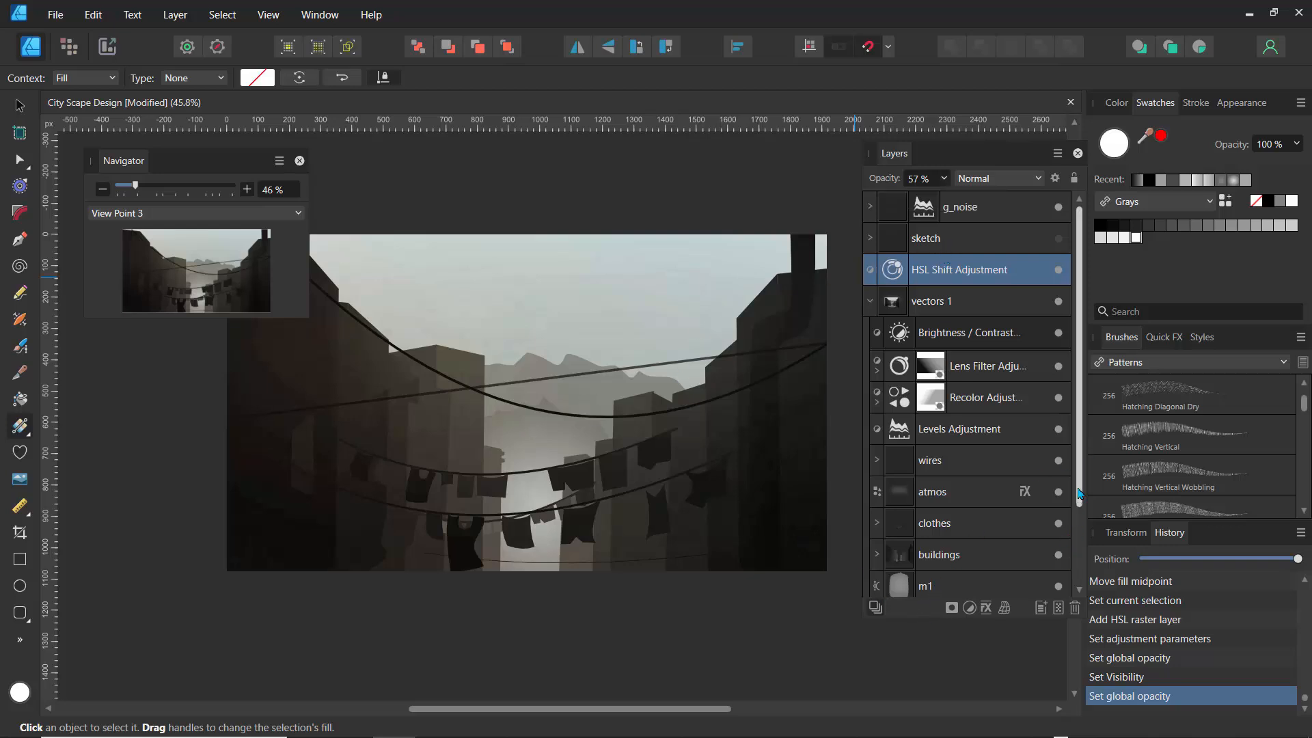
Raise the midpoint of the bg layer's linear gradient into the upper sky and extend its top handle farther above the artwork
scroll(992, 561, "down", 3)
left_click(991, 559)
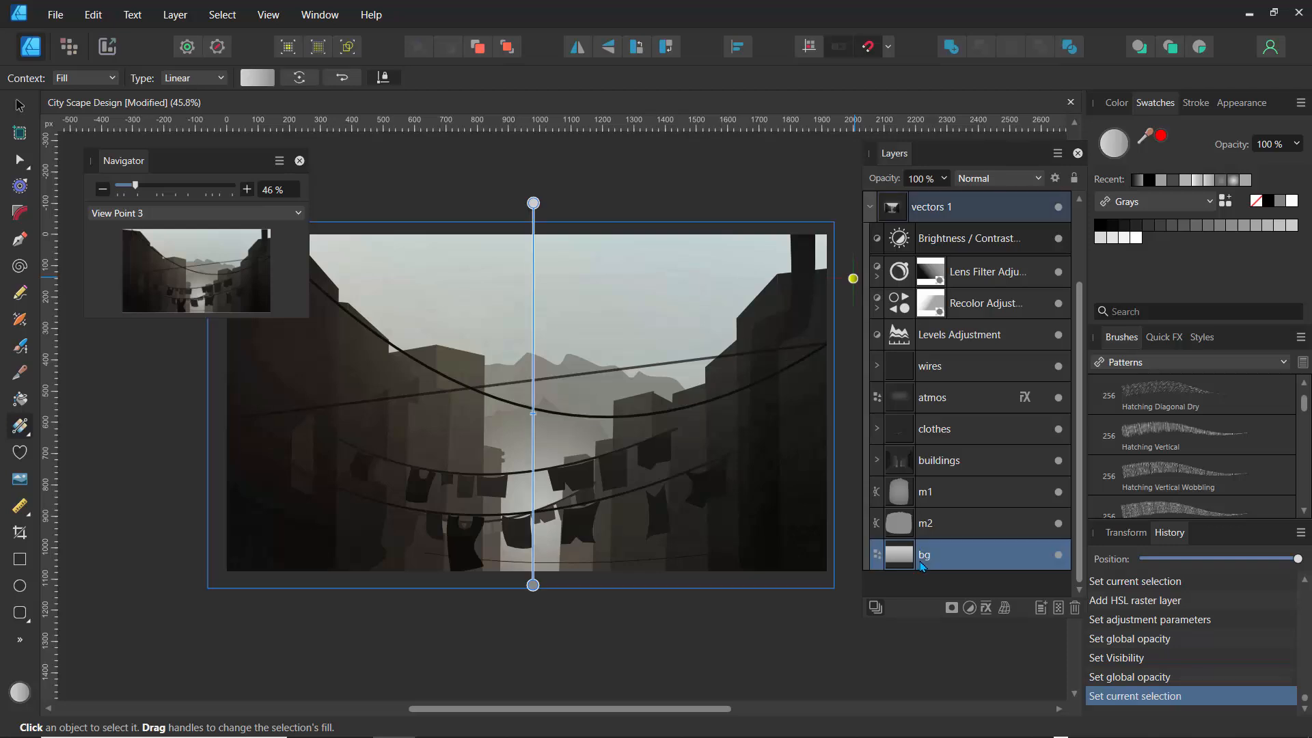
left_click_drag(534, 412, 535, 313)
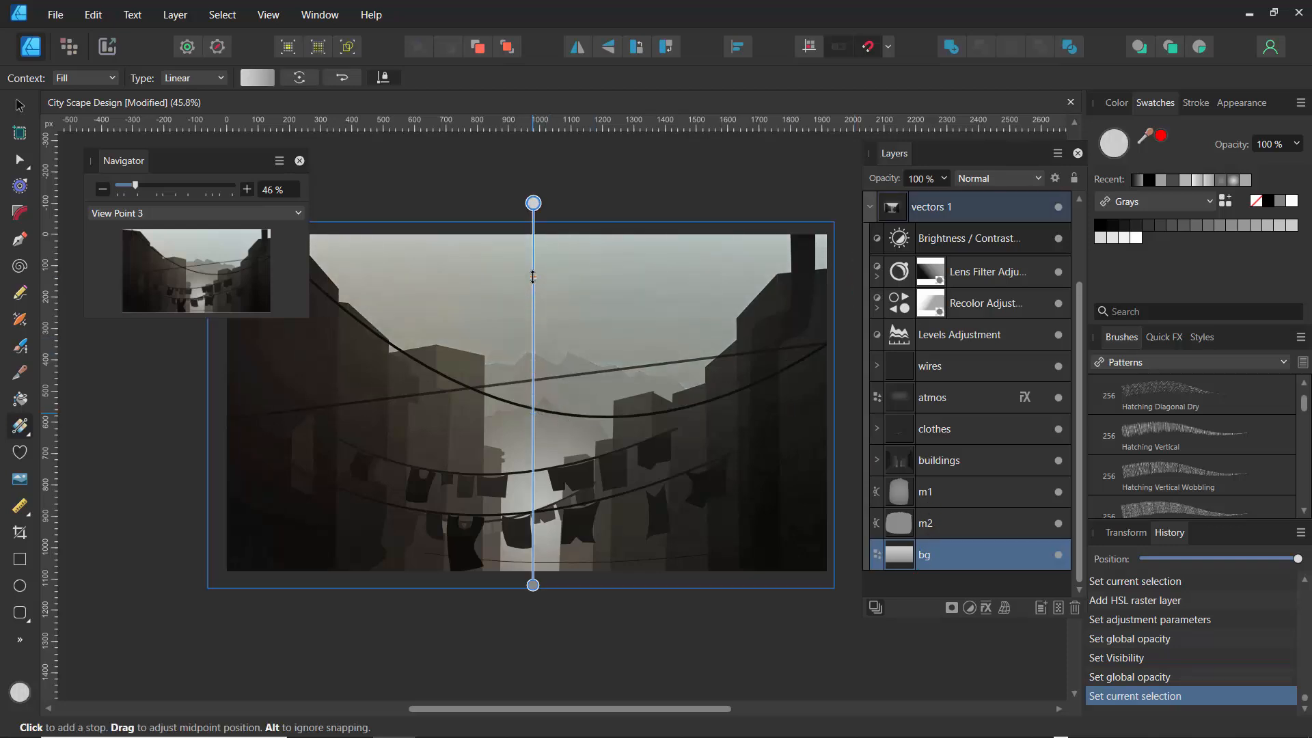
mouse_move(534, 313)
left_mouse_down()
mouse_move(540, 507)
mouse_move(542, 313)
left_mouse_up()
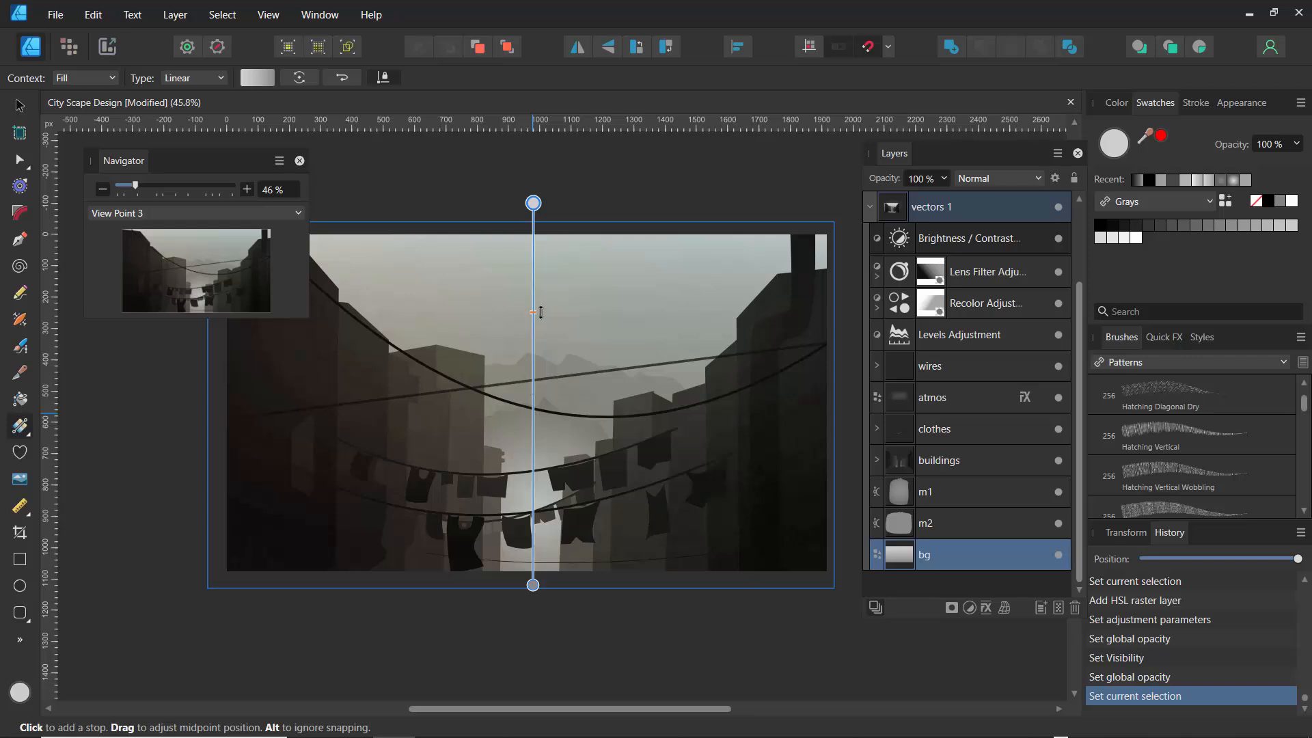
left_click_drag(533, 200, 533, 185)
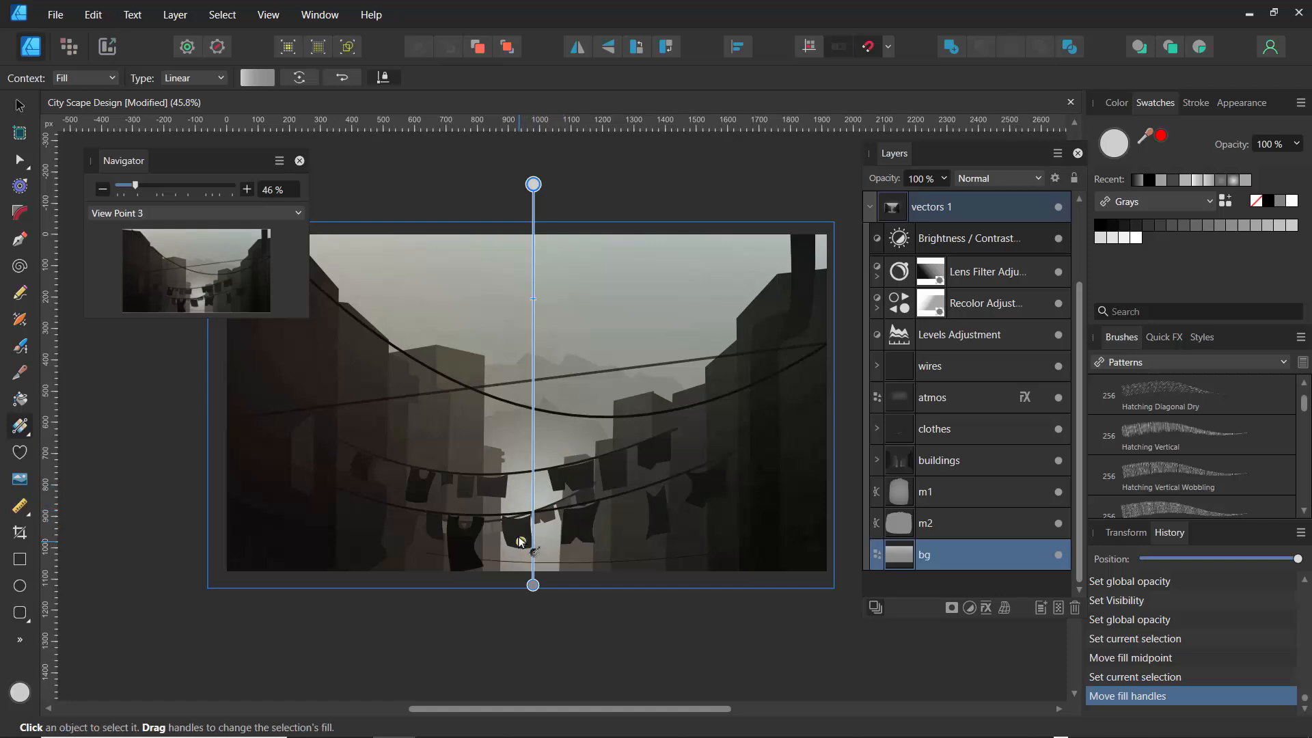
Darken the centre stop of the m1 shape's radial gradient to a slightly darker light grey
left_click(901, 501)
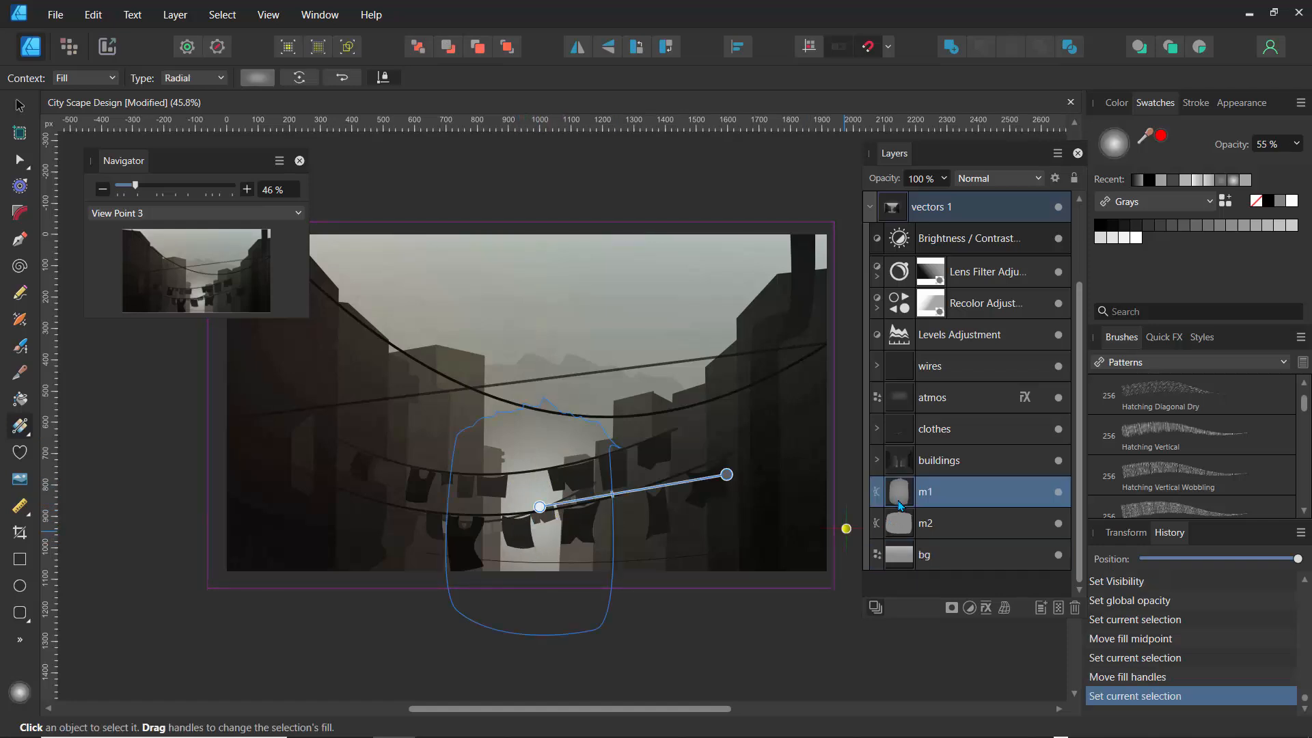
left_click(270, 80)
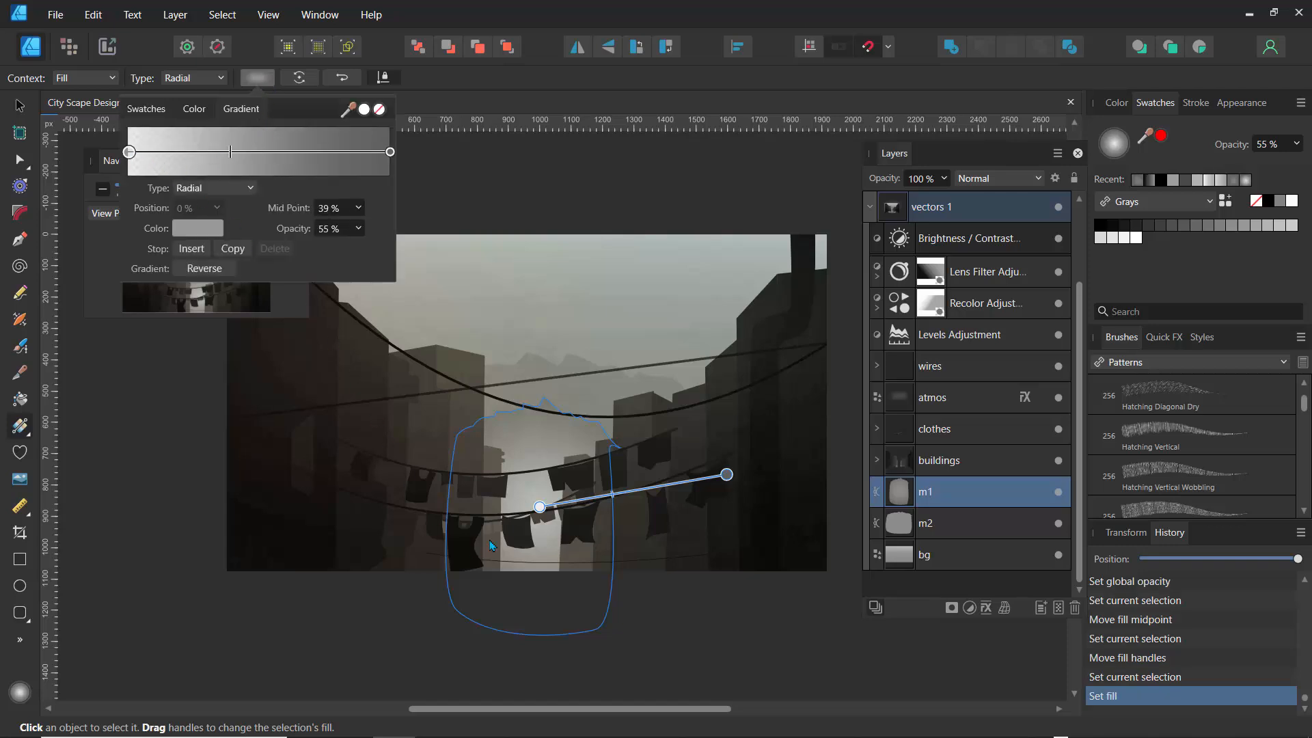
left_click(539, 509)
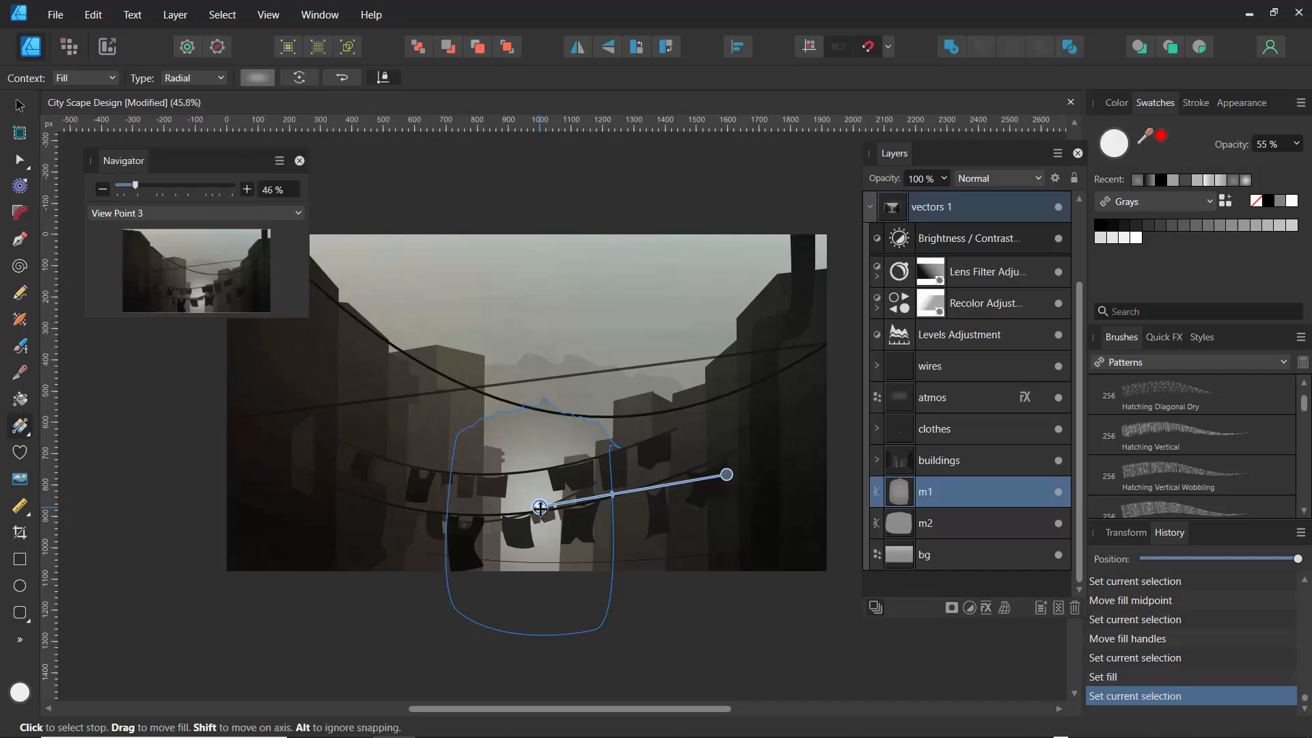
left_click(257, 77)
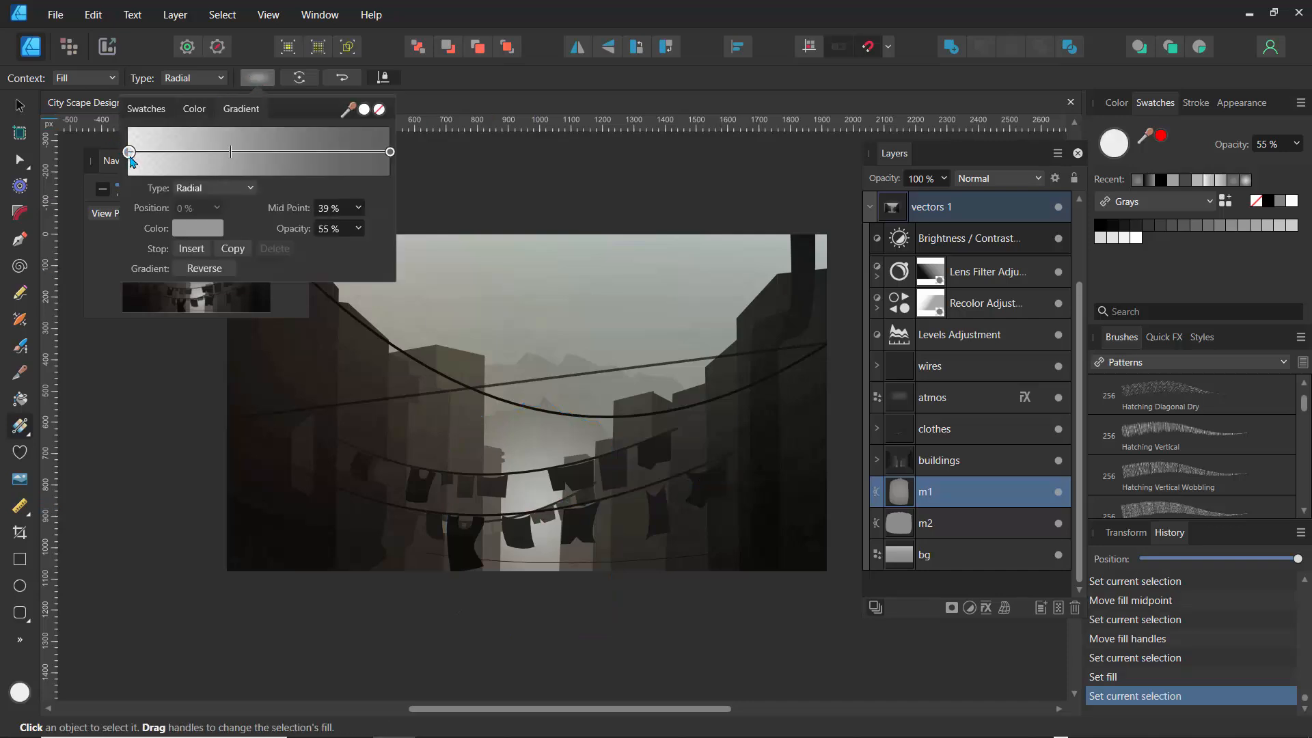
left_click(130, 153)
left_click(198, 228)
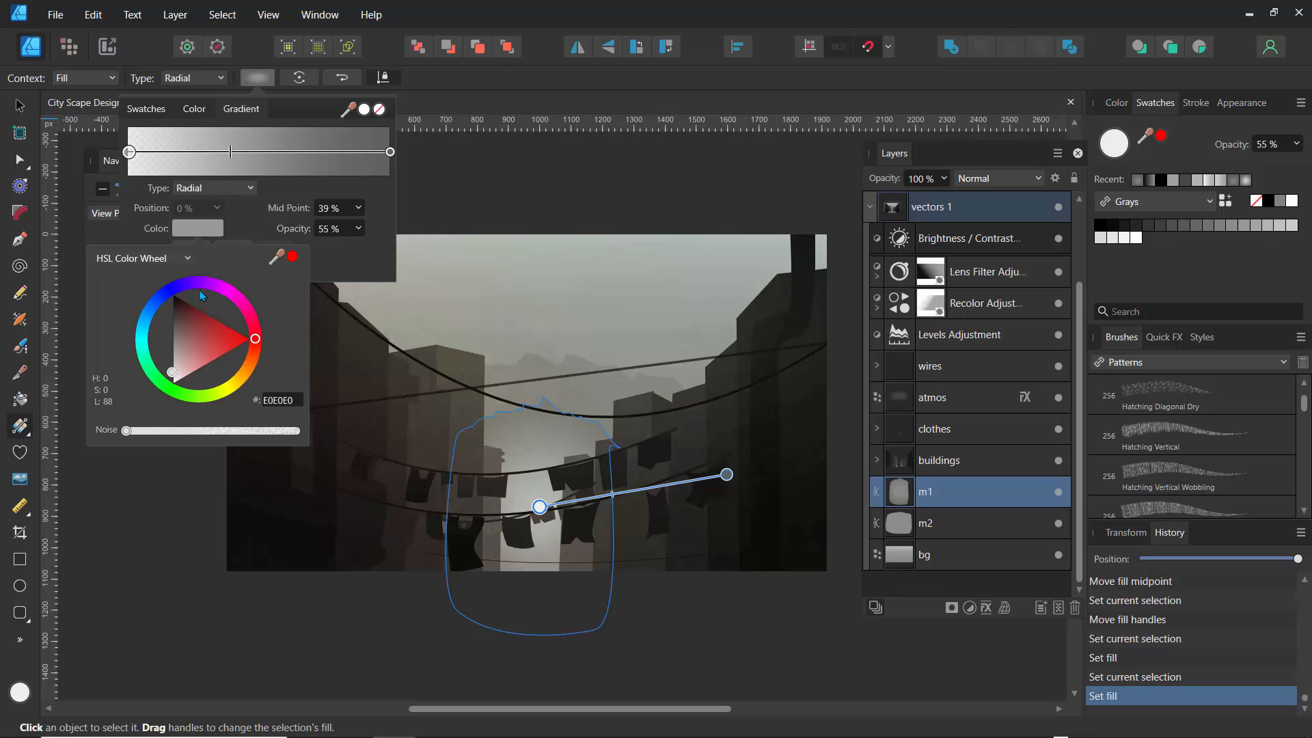
left_click(177, 359)
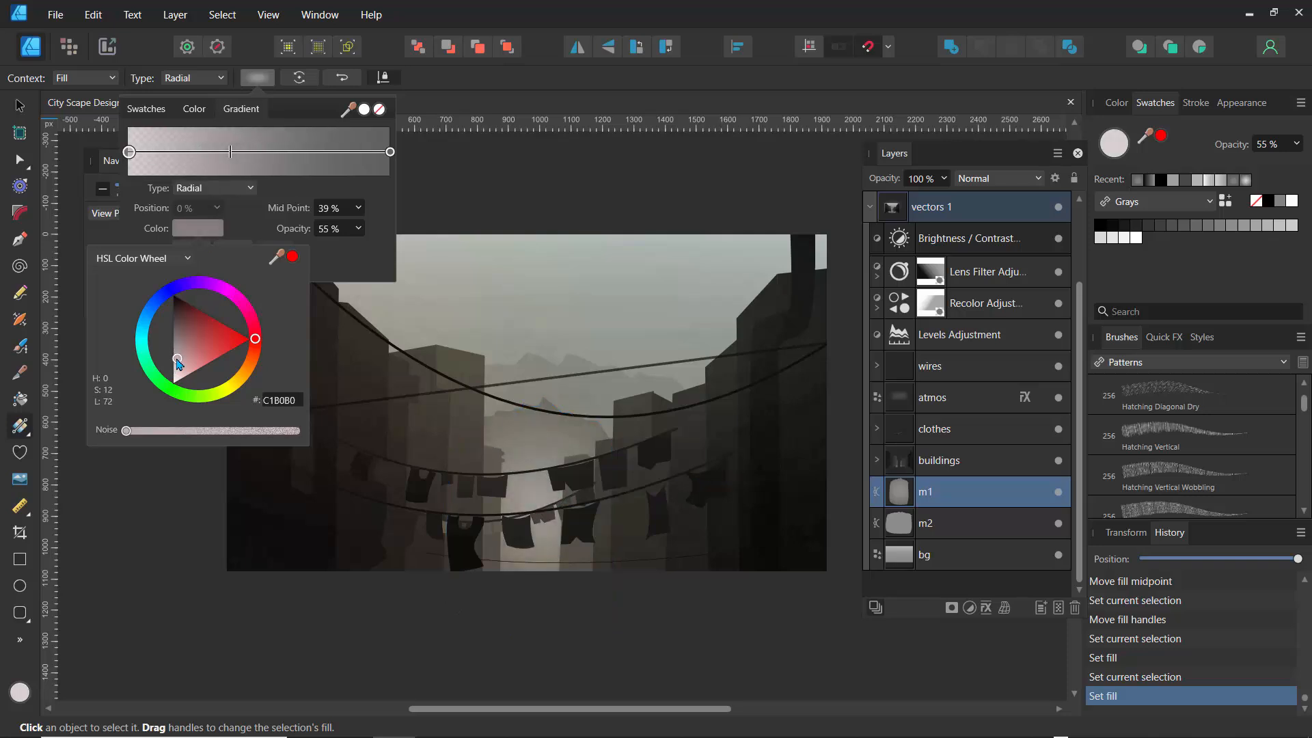
left_click_drag(177, 360, 176, 356)
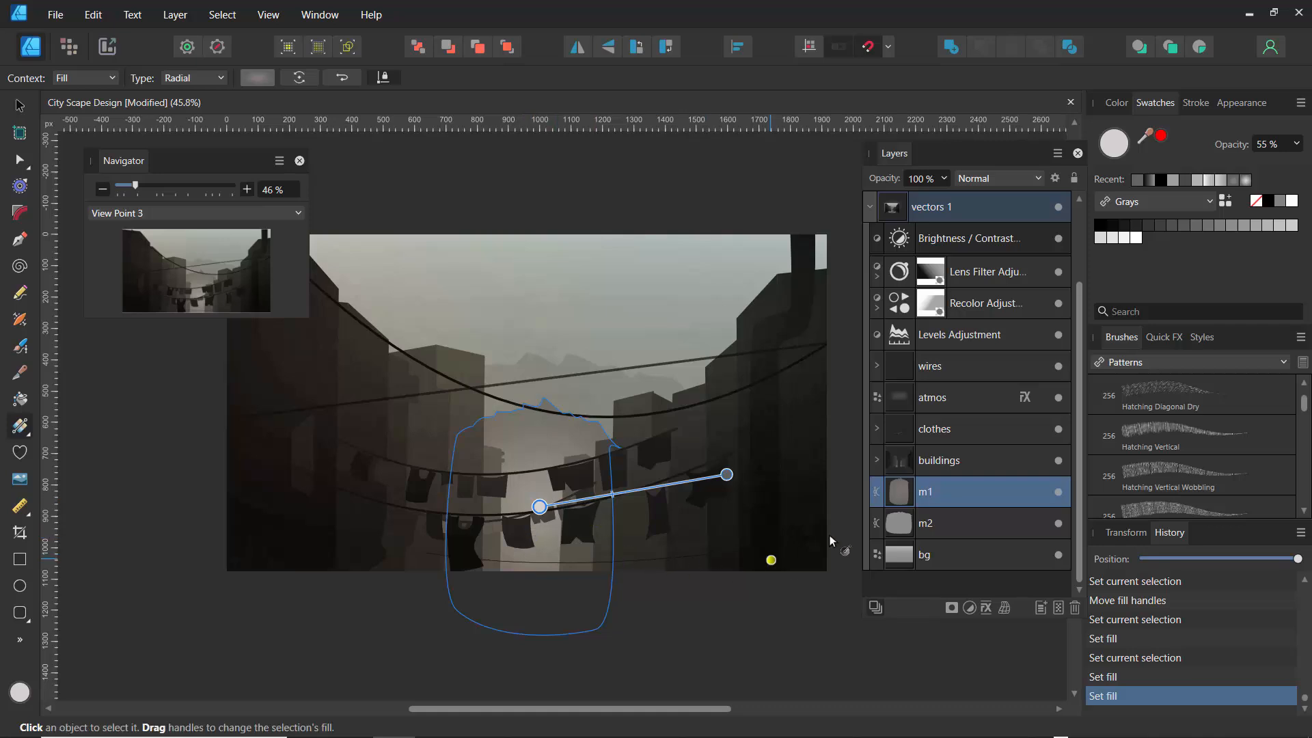
Lower the m1 layer's opacity to 46% and clear the selection
left_click(944, 179)
left_click_drag(946, 198, 879, 211)
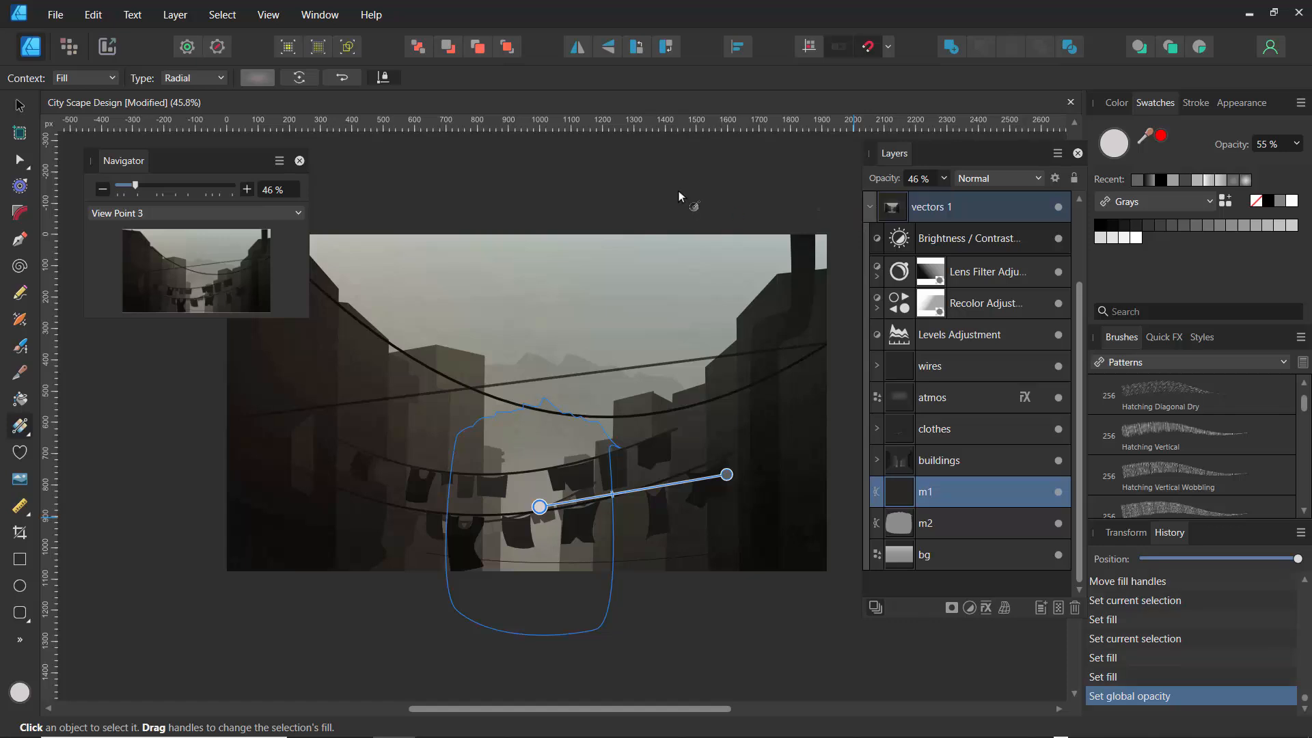
left_click(679, 196)
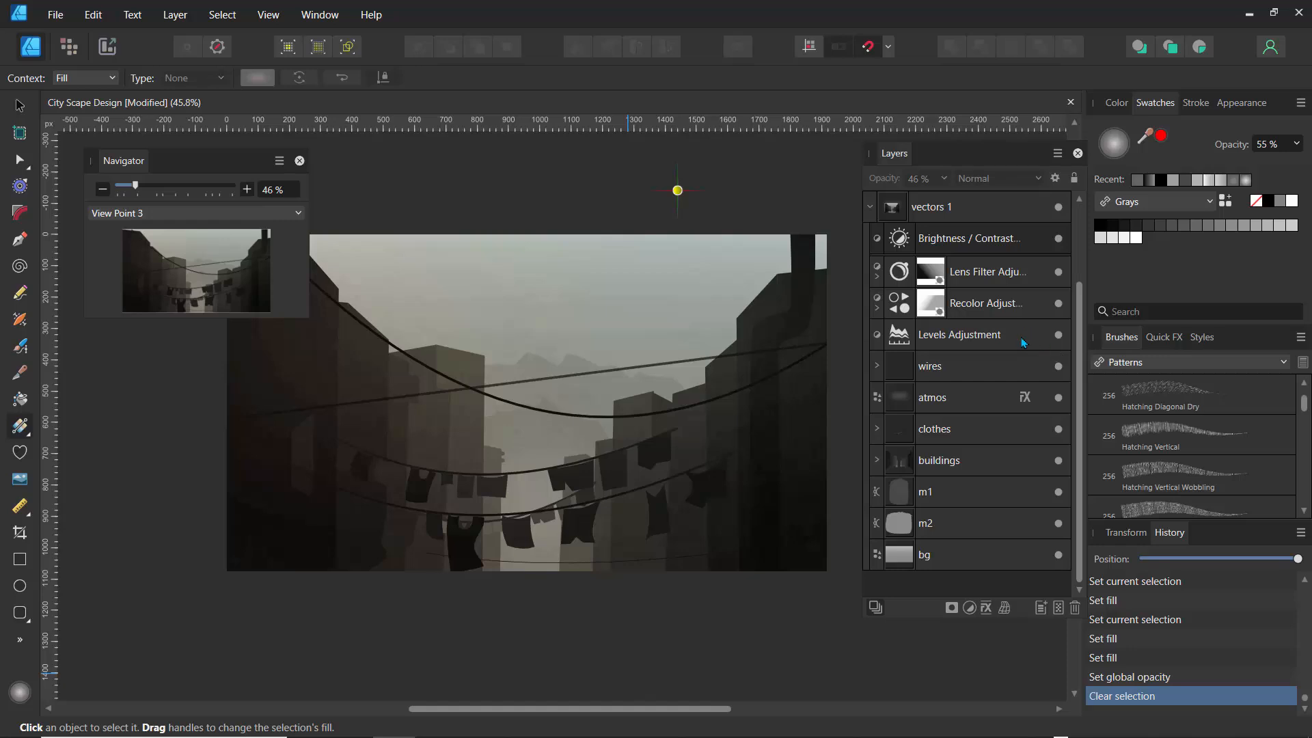
Hide the Brightness / Contrast, Lens Filter, Recolor and Levels adjustments in turn to compare their effect on the artwork
left_click(1058, 239)
left_click(1058, 272)
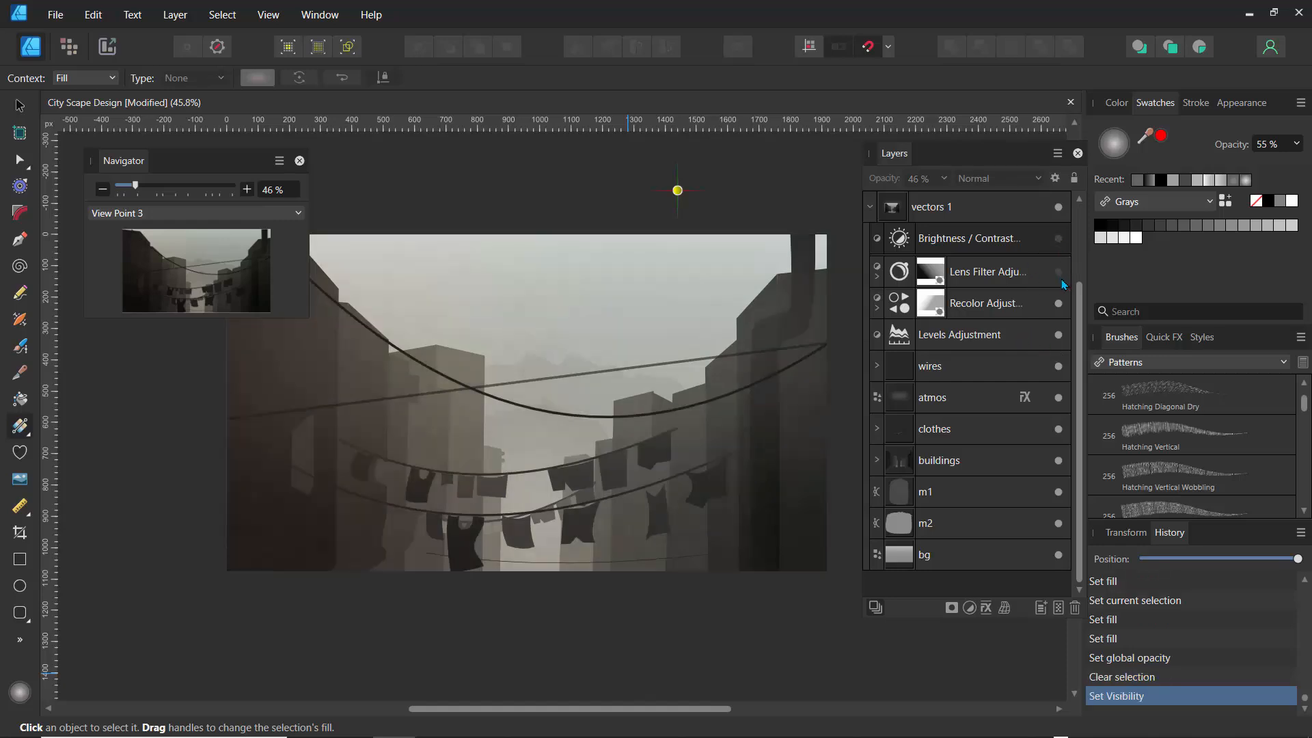
left_click(1058, 304)
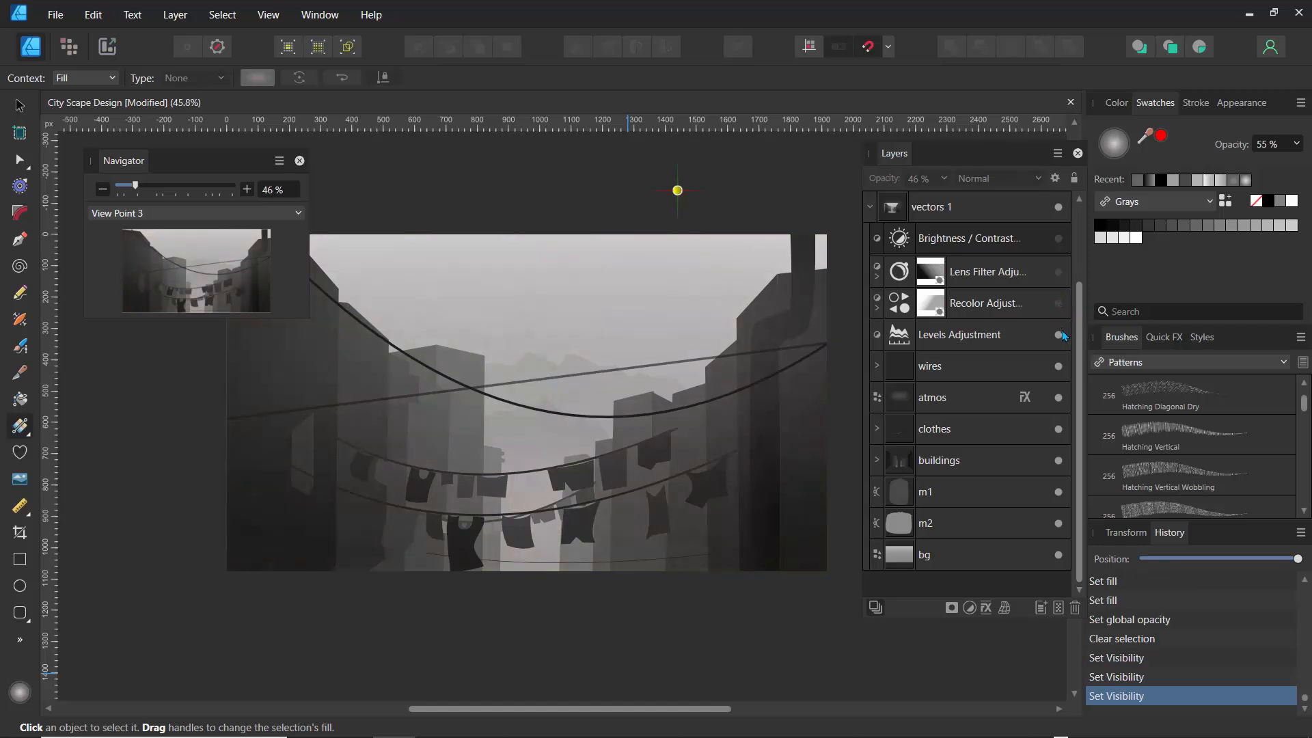
left_click(1060, 336)
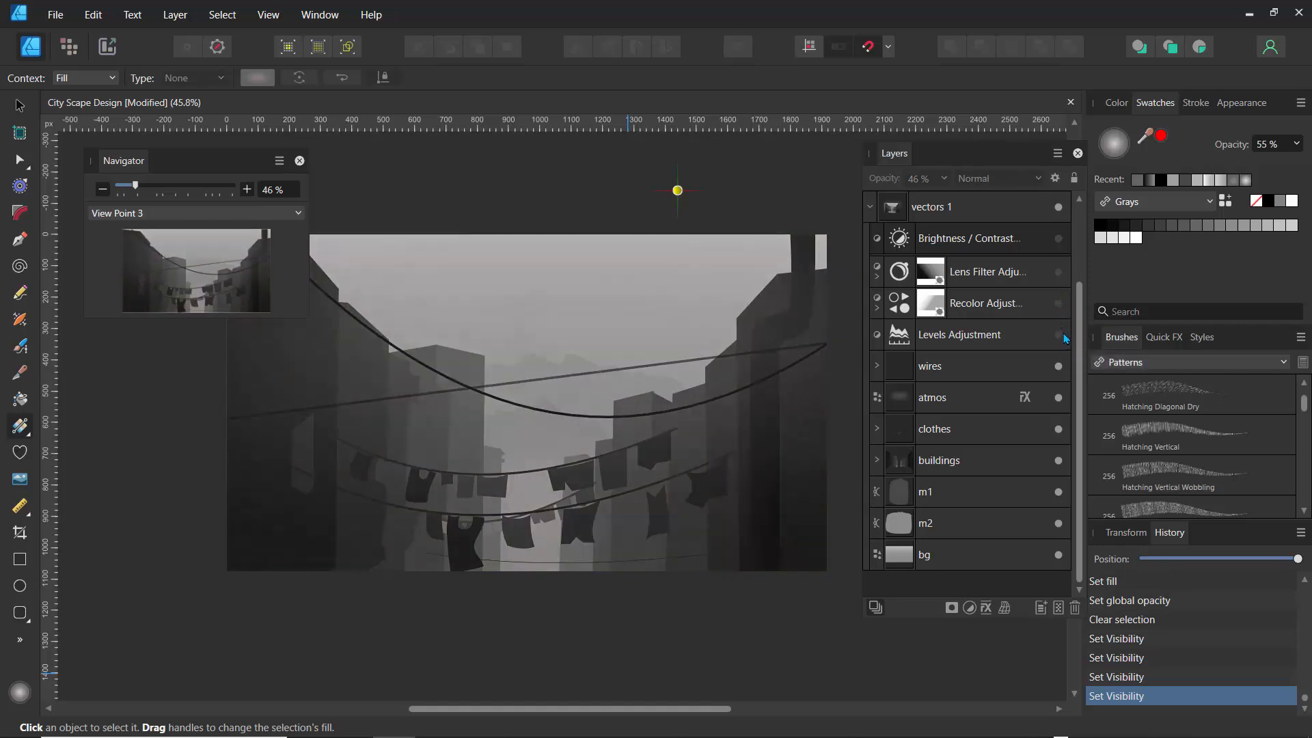
Show the Brightness / Contrast, Lens Filter and Recolor adjustments again in turn to check each one's contribution
left_click(1059, 239)
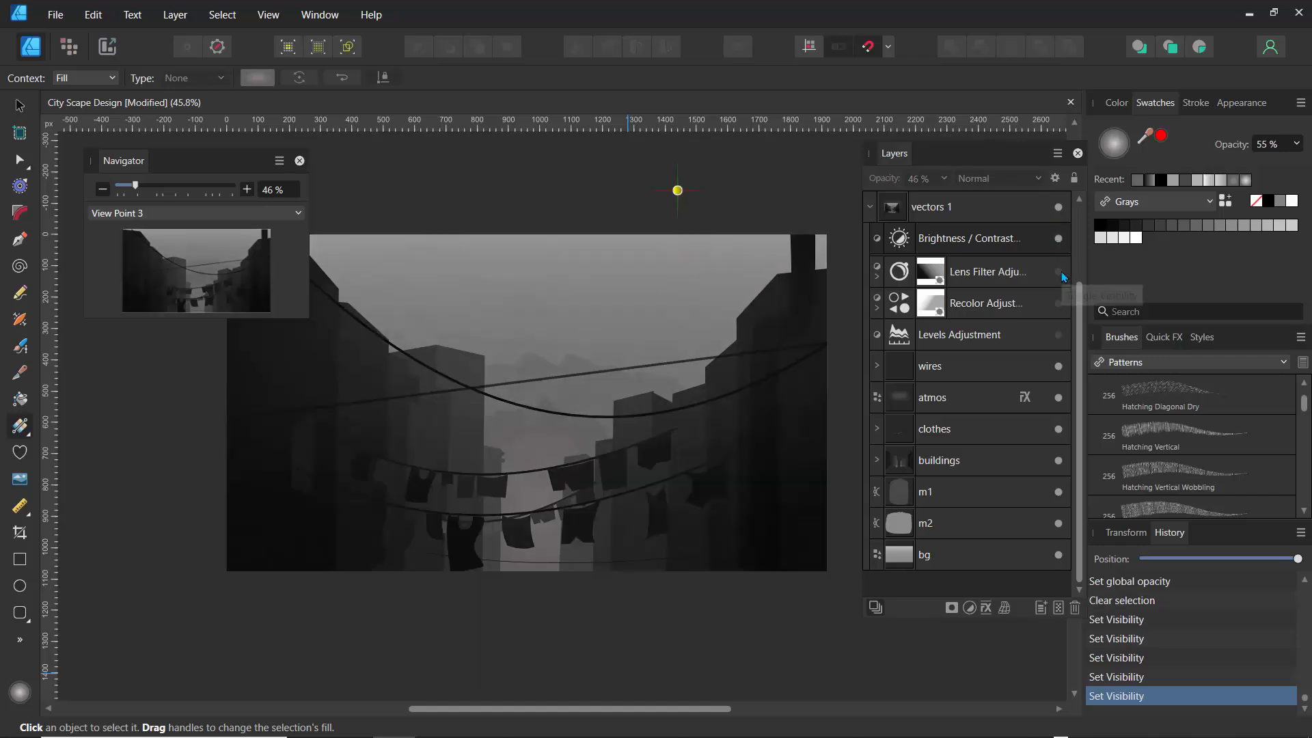
left_click(1062, 280)
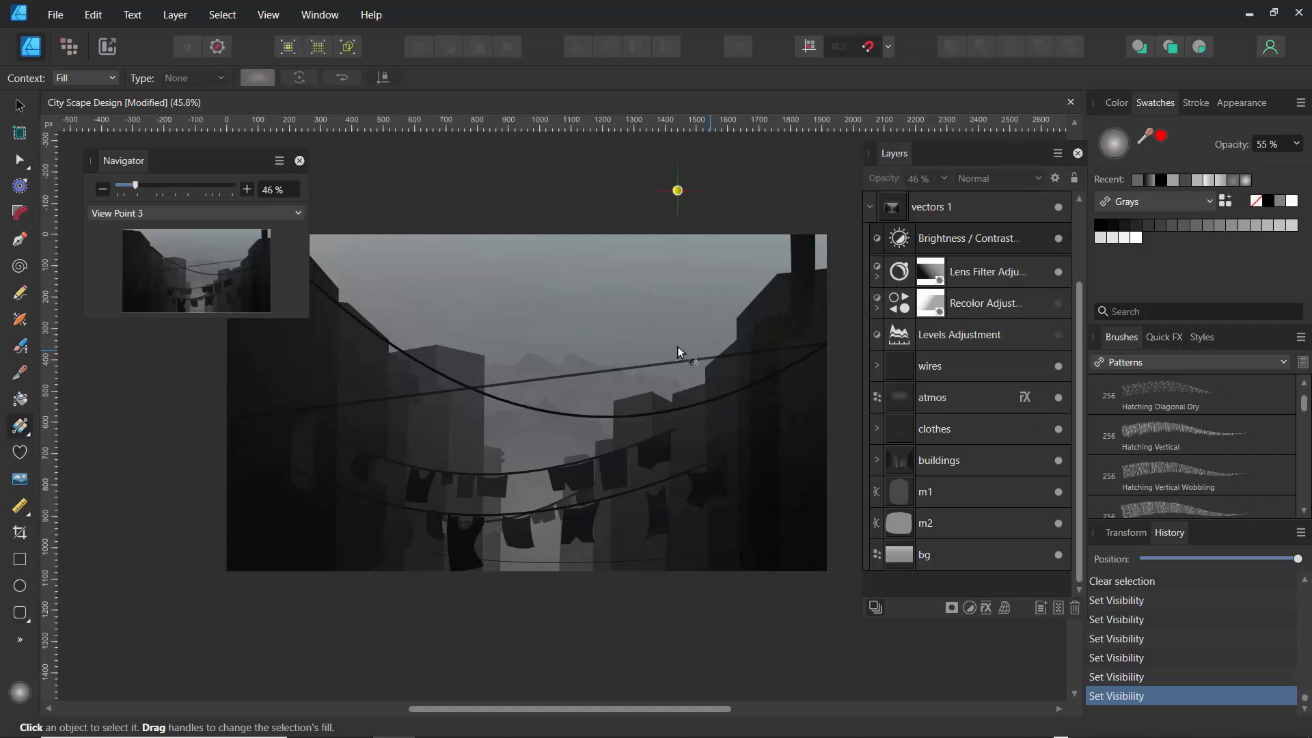
left_click(1061, 278)
left_click(1063, 312)
Lower the Recolor adjustment's opacity to 87%
left_click(1004, 308)
left_click(944, 178)
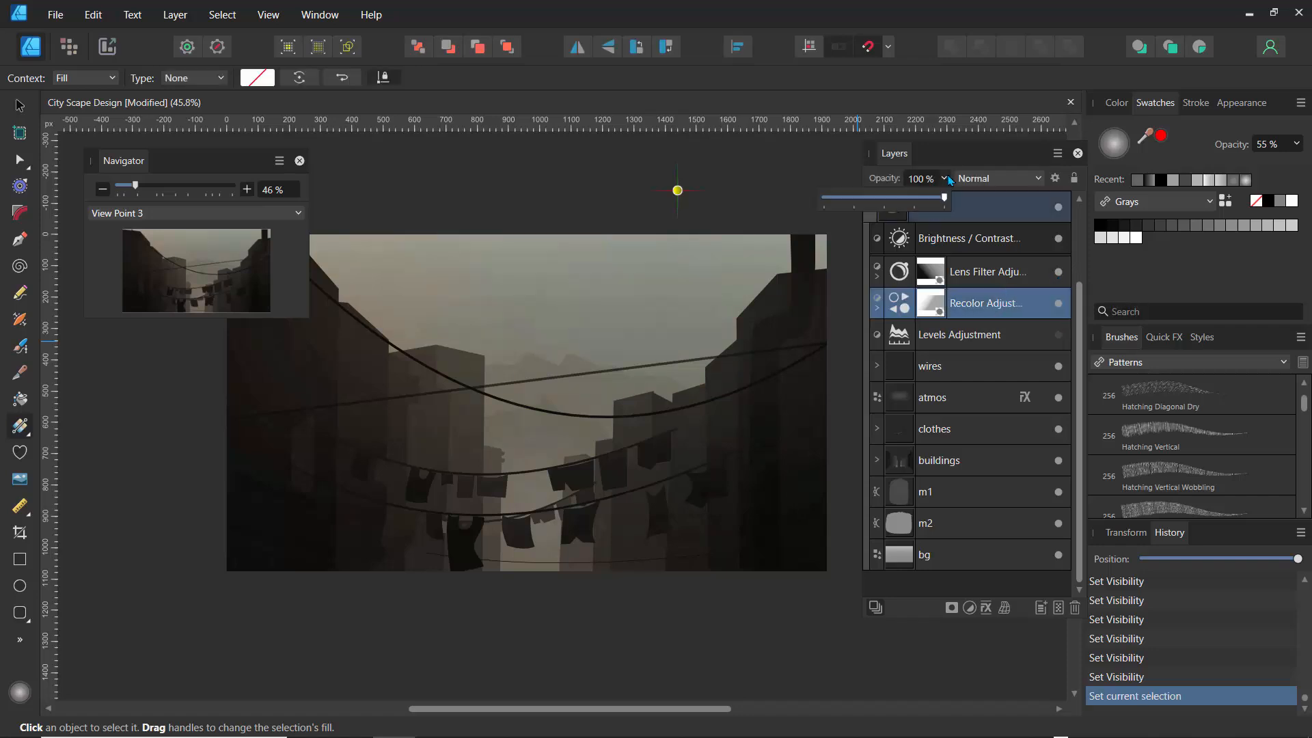
mouse_move(946, 199)
left_mouse_down()
mouse_move(886, 205)
mouse_move(932, 214)
left_mouse_up()
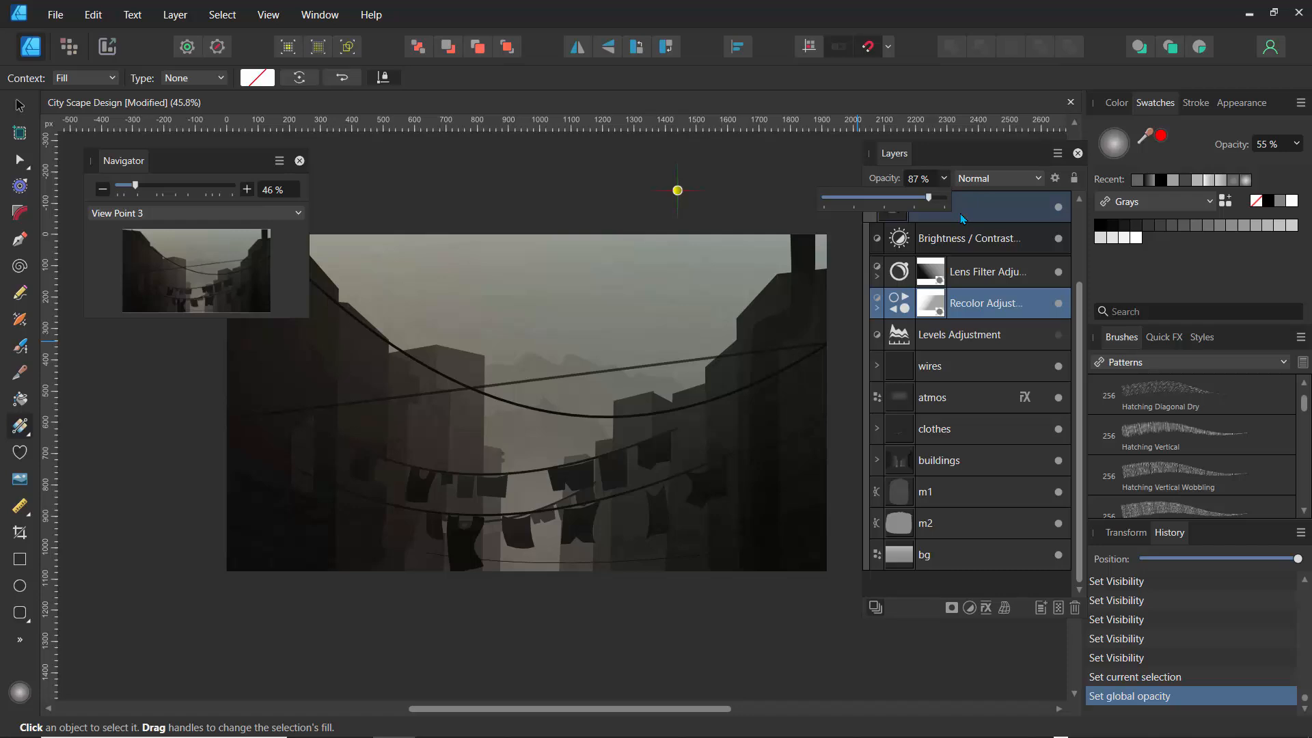
Zoom in to 70% and examine the buildings and hanging clothes from the artwork's left side to its right side
left_click(139, 186)
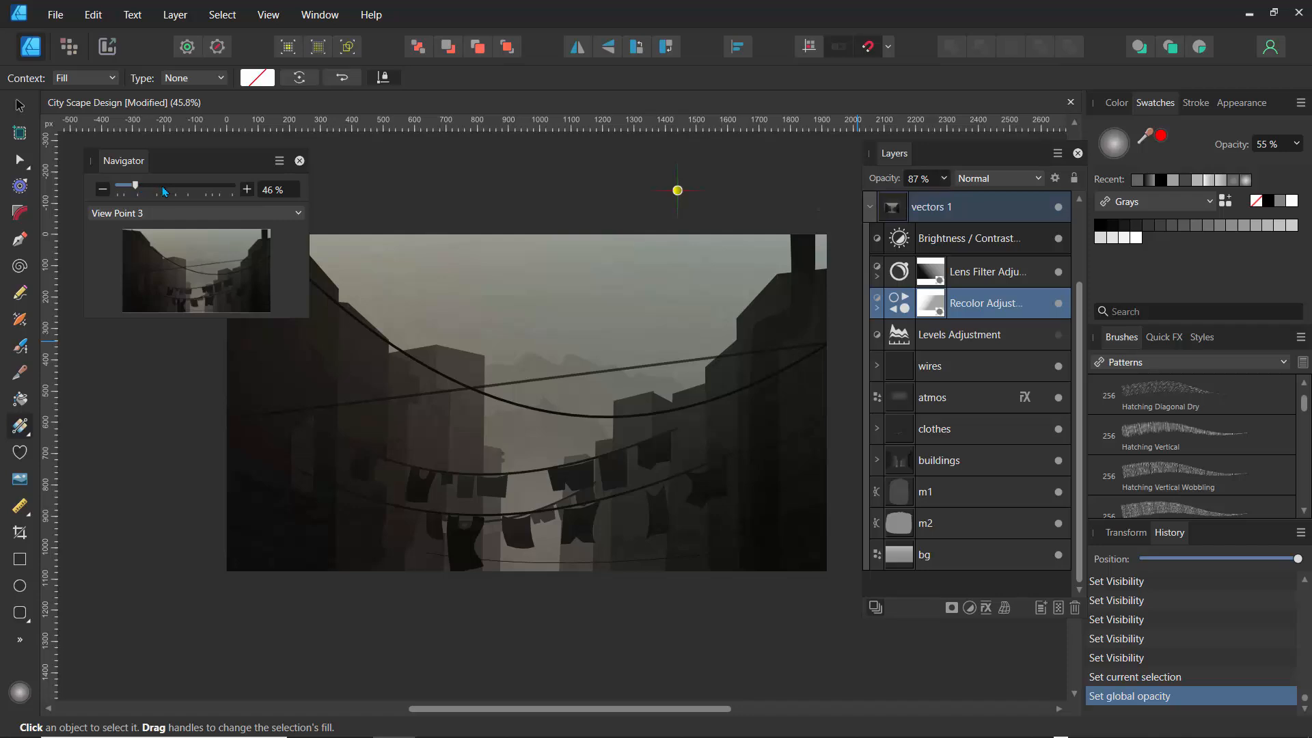
left_click_drag(164, 192, 150, 185)
left_click(167, 286)
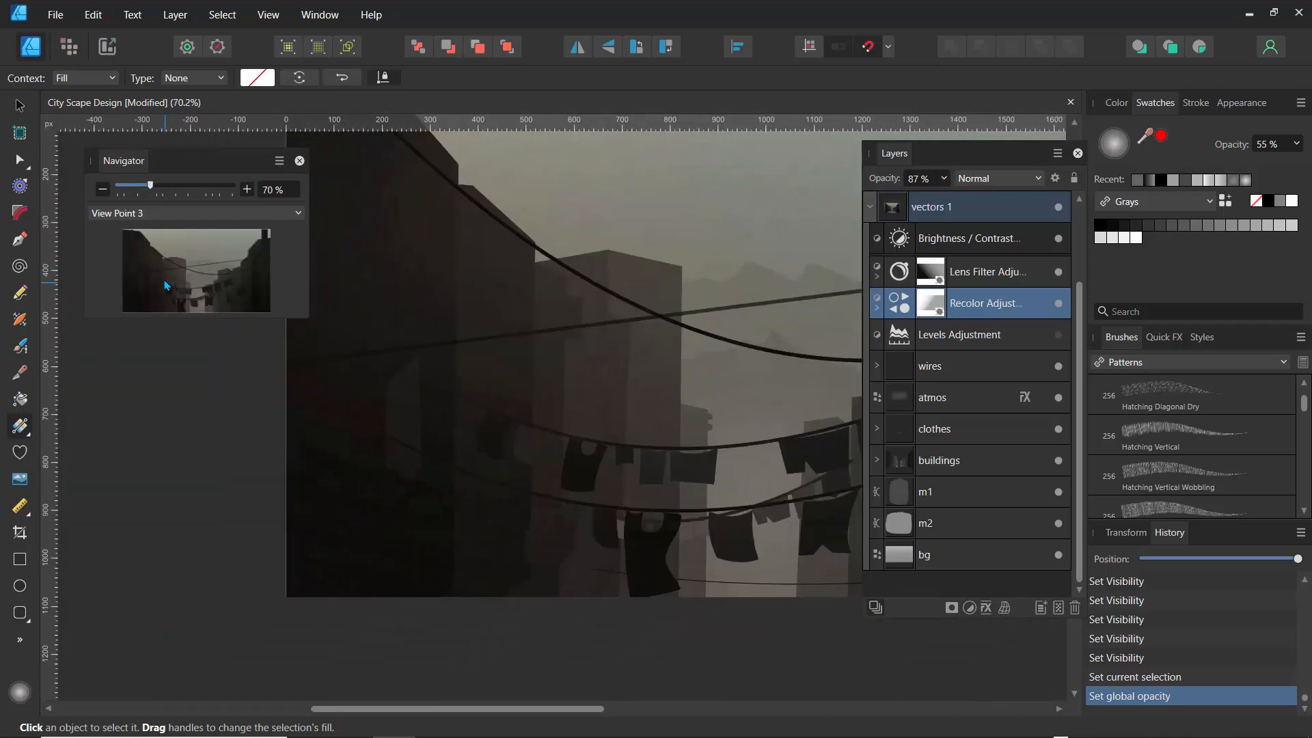
left_click_drag(166, 285, 250, 294)
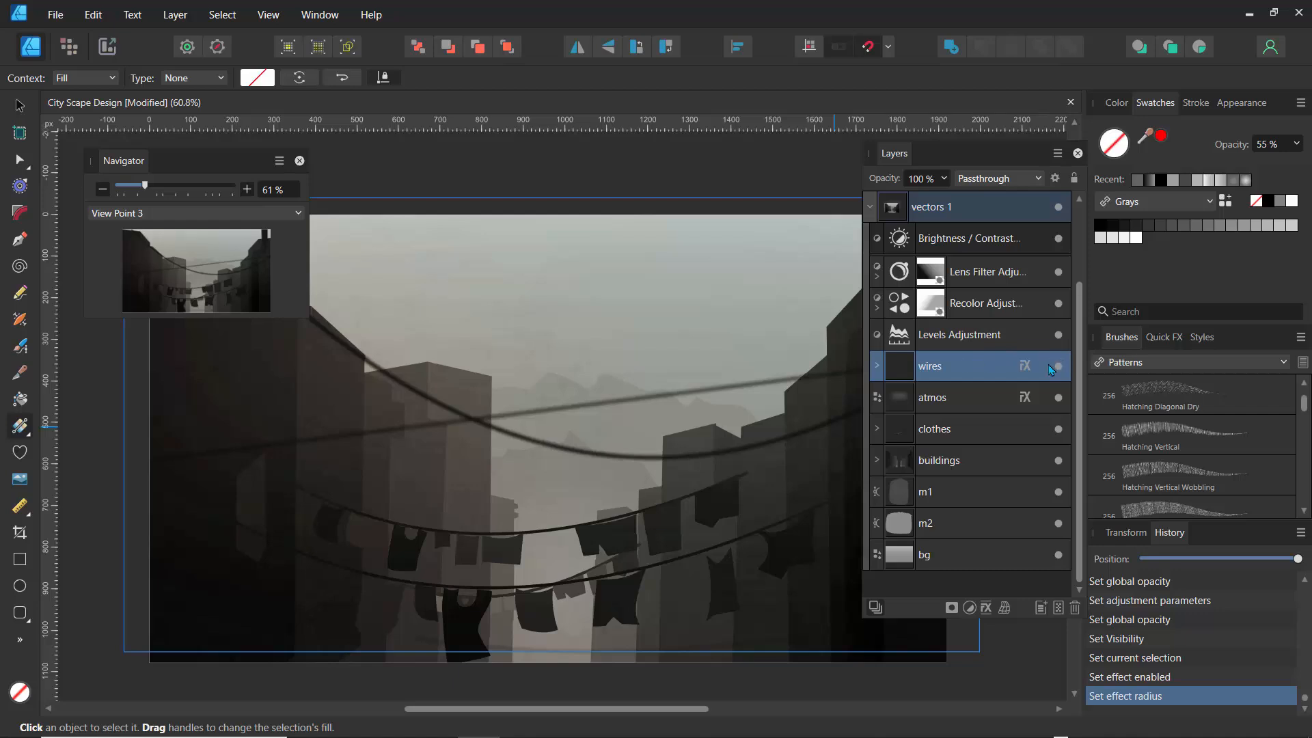
Compare the wires group with its 2.7 px Gaussian Blur off and on, leave it enabled, and move the layer list clear of the artwork
left_click(1029, 370)
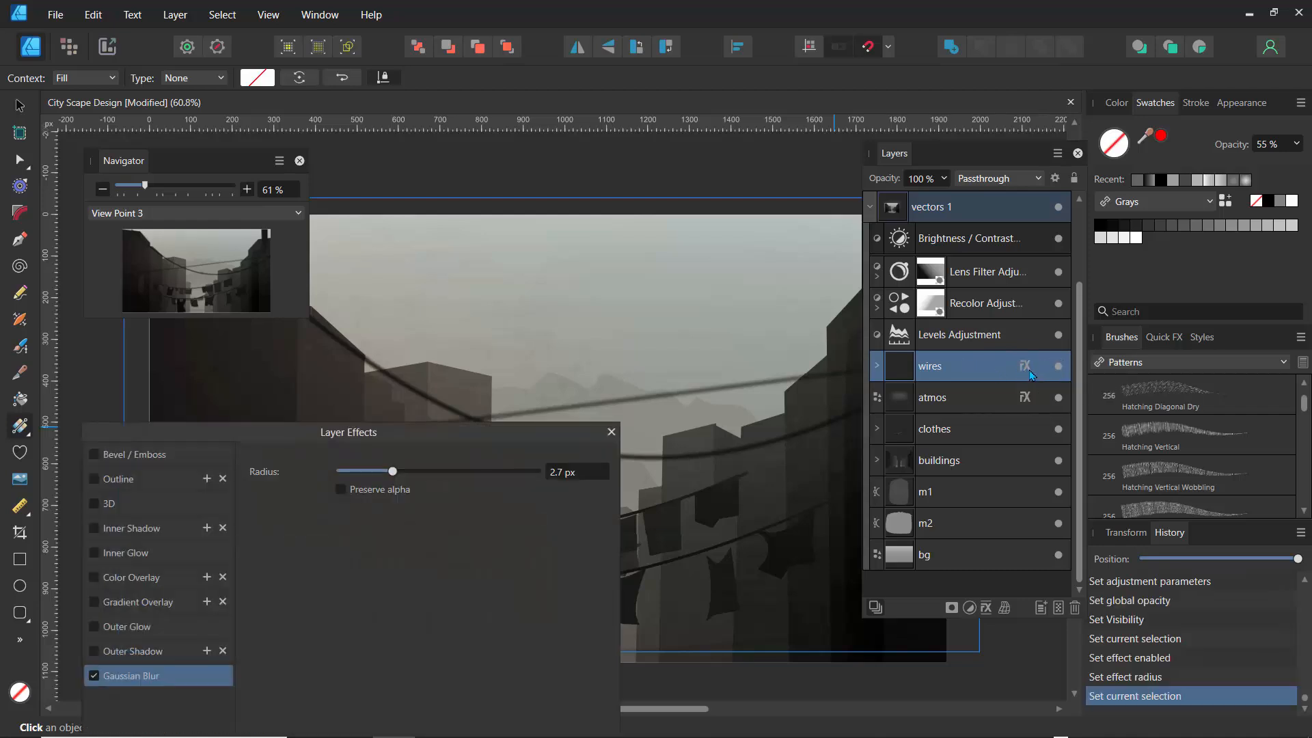
left_click(94, 676)
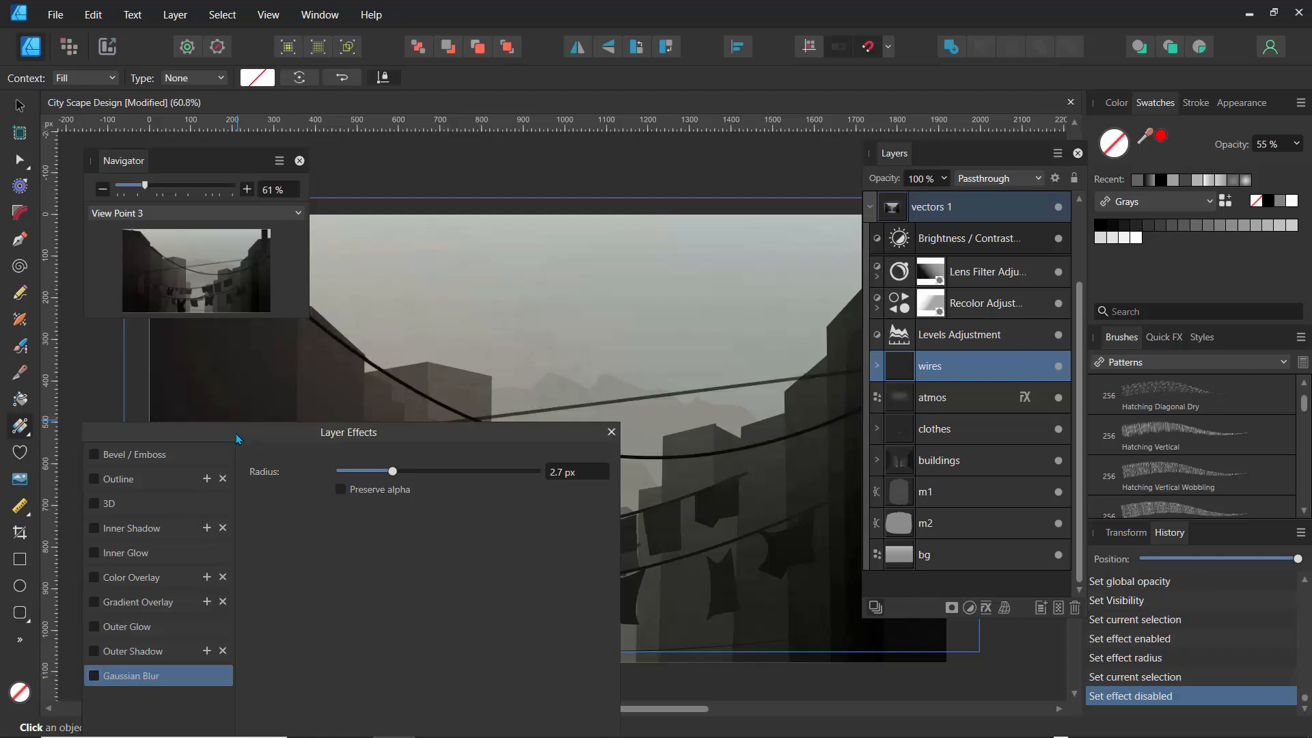
left_click_drag(236, 433, 510, 600)
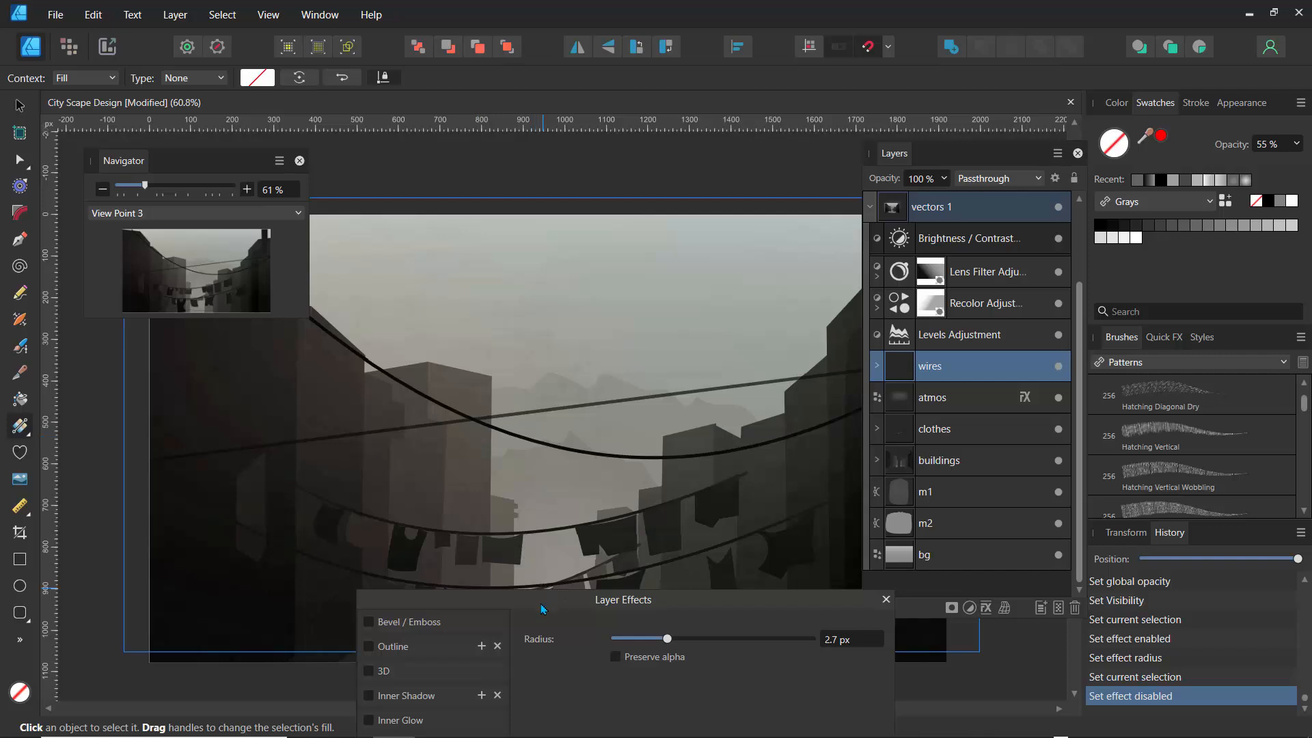
left_click_drag(539, 603, 262, 263)
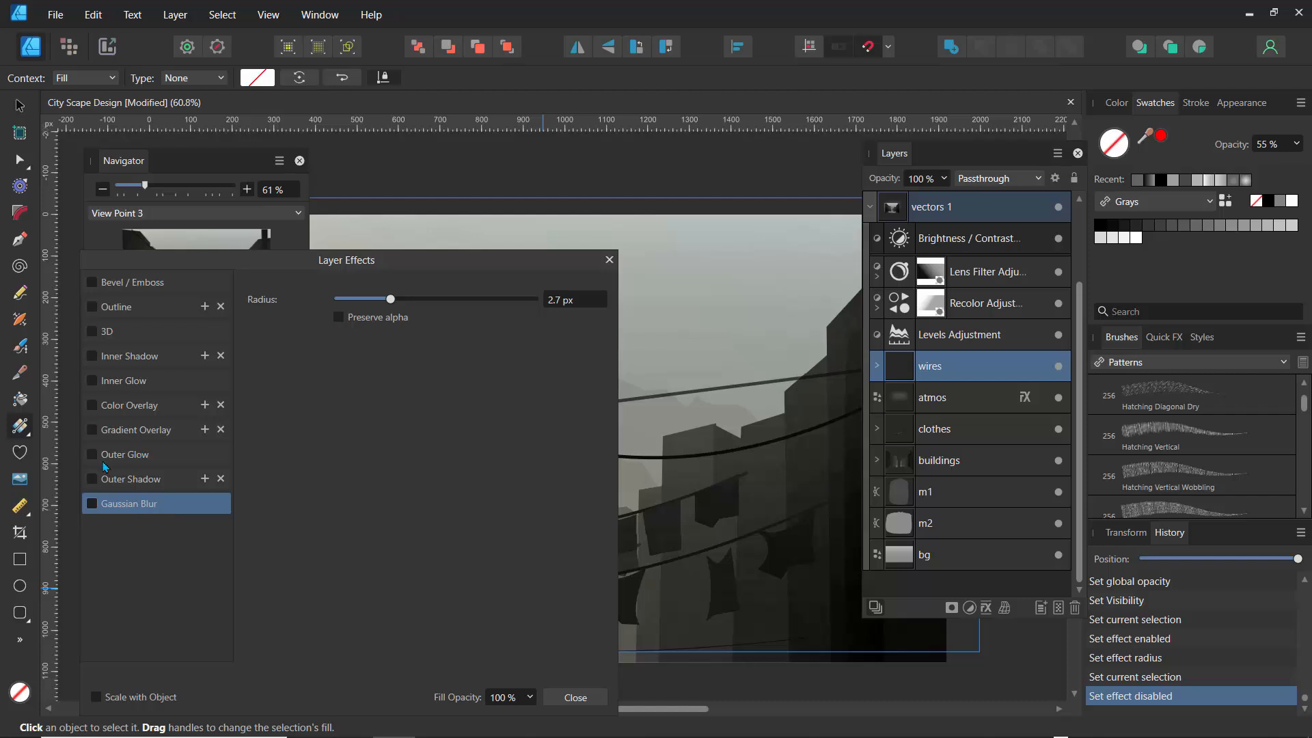
left_click(92, 506)
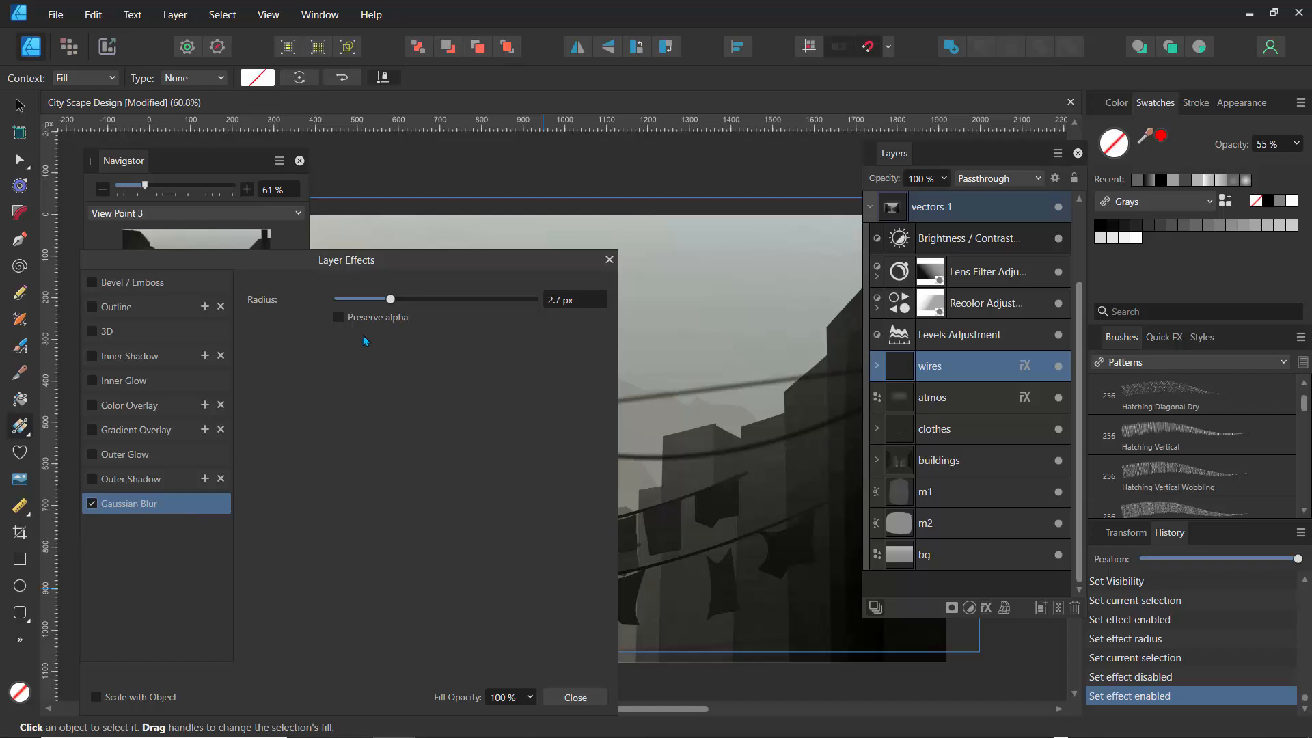
left_click(609, 260)
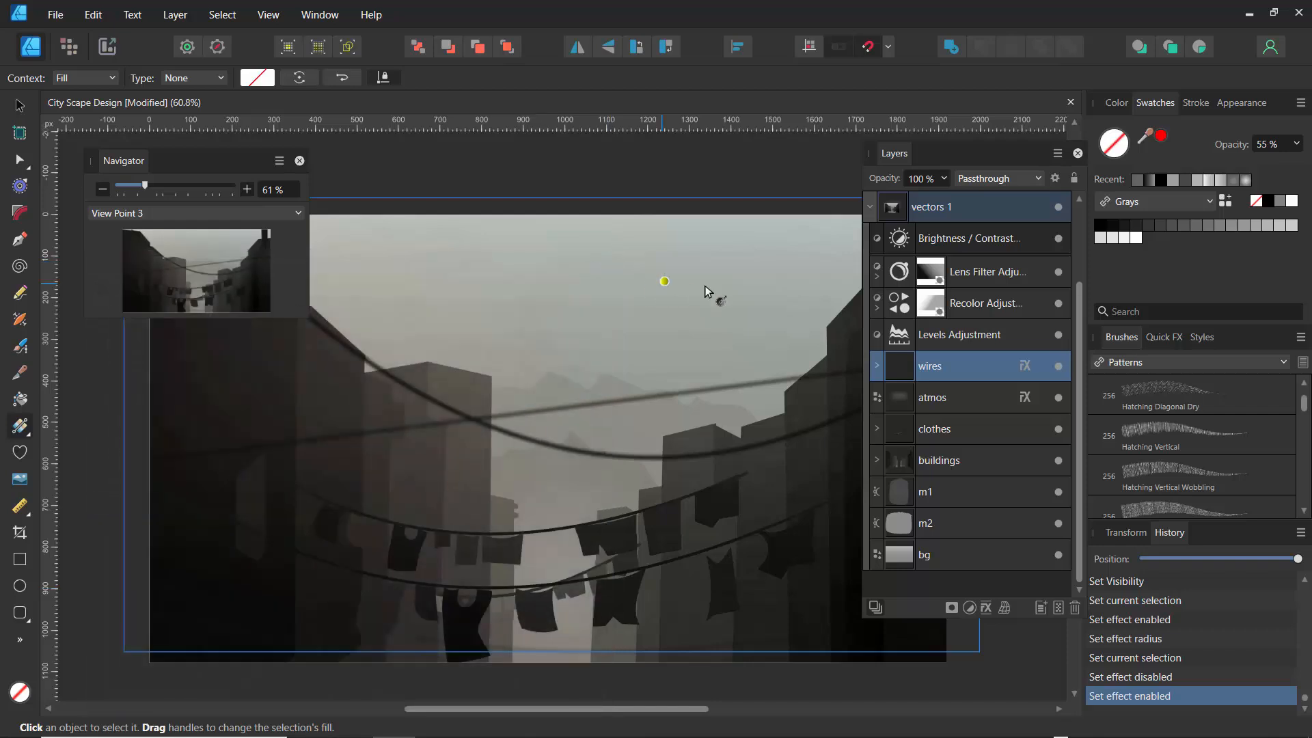
left_click_drag(930, 169, 1026, 201)
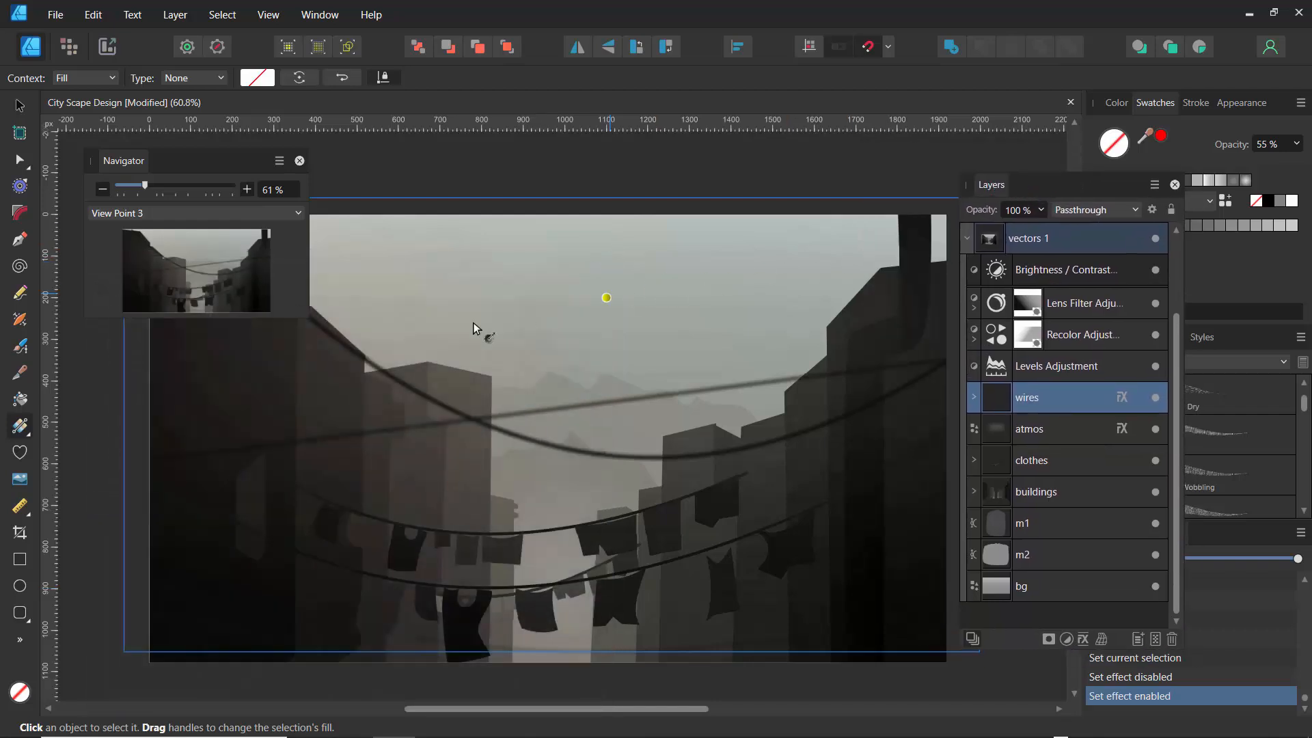
left_click(439, 490)
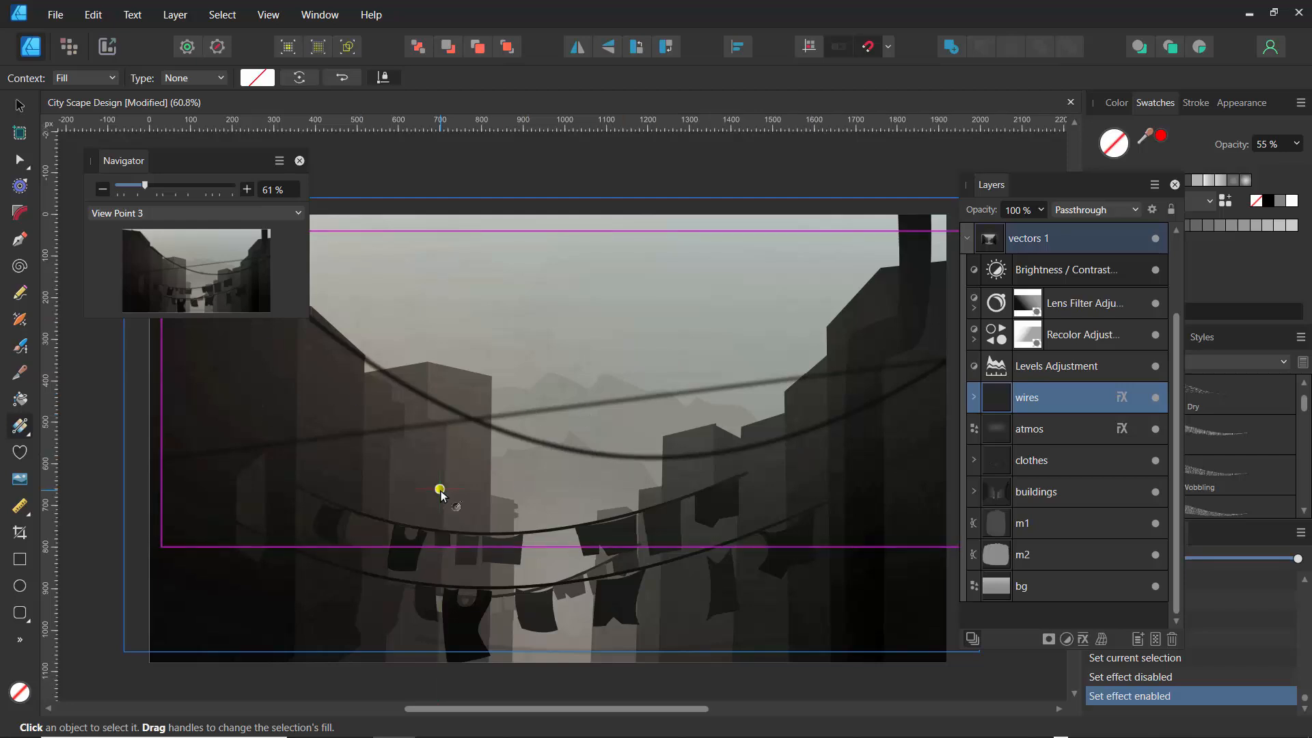